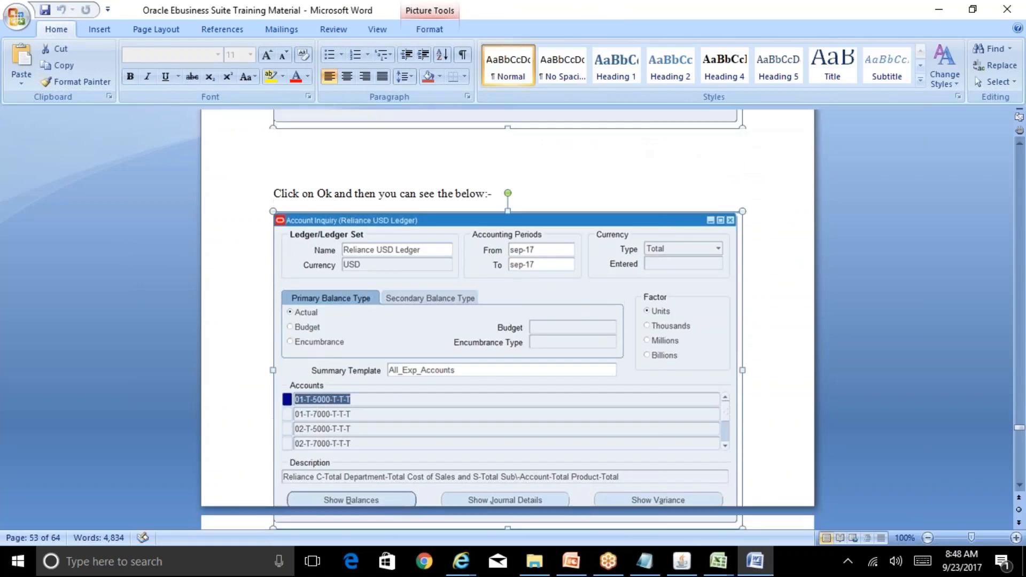
Go to the Financial Statement Generator (FSG) Reports section of the training document
key(Page_Down)
key(Page_Down)
key(Page_Down)
key(Page_Down)
key(Page_Down)
key(Page_Down)
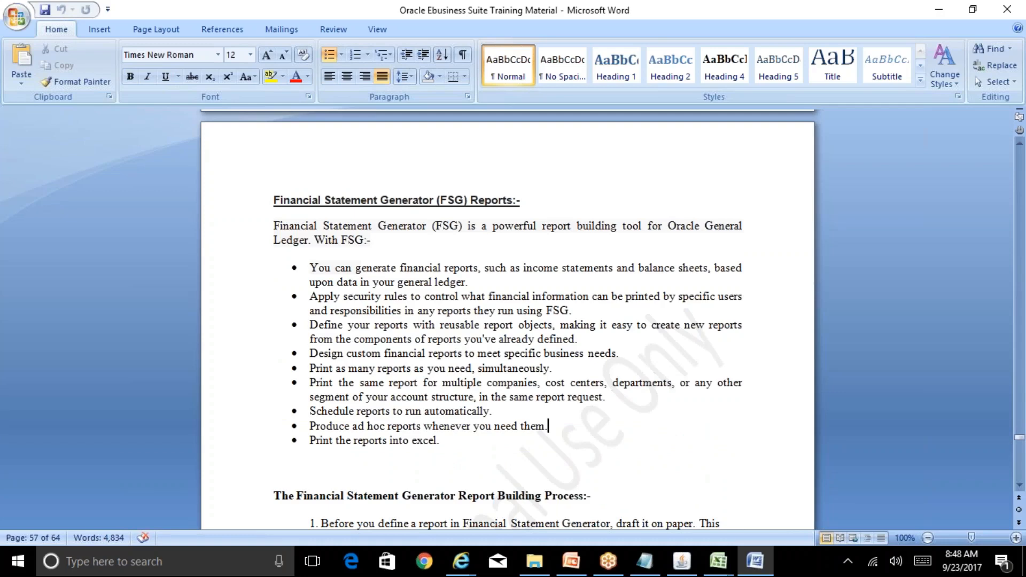
Switch to the R12 Table of Contents workbook in Excel and go below the 6 Segments notes on the Running Notes_GL sheet
mouse_move(718, 561)
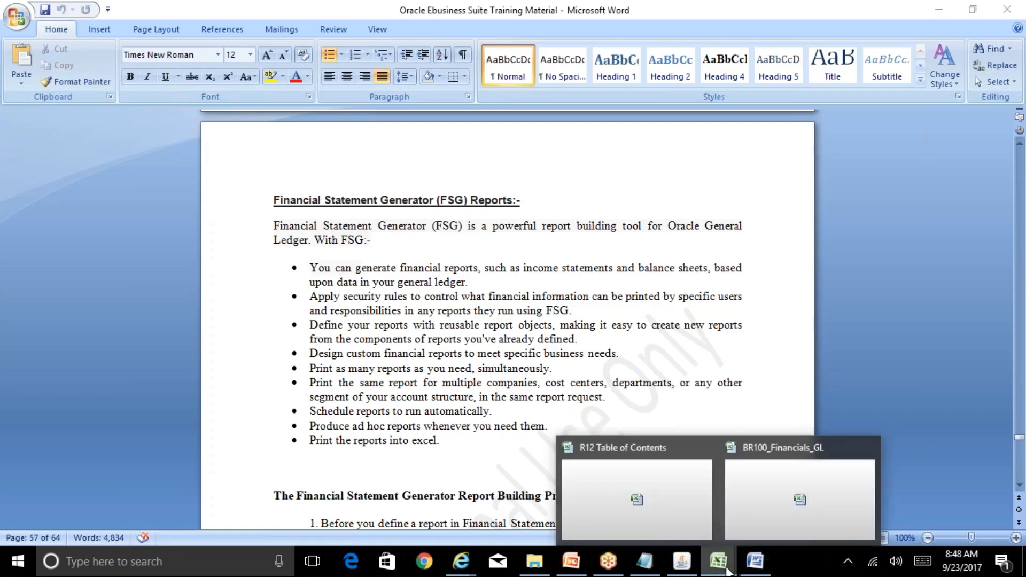
click(630, 507)
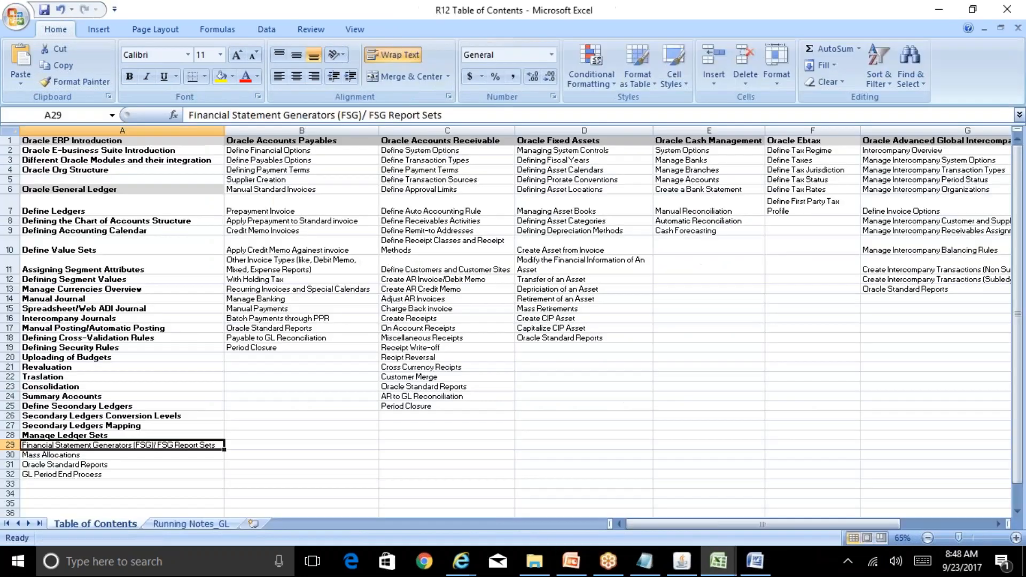
click(209, 525)
key(Left)
key(Down)
key(Down)
key(Down)
key(Down)
key(Down)
key(Down)
key(Down)
key(Down)
key(Down)
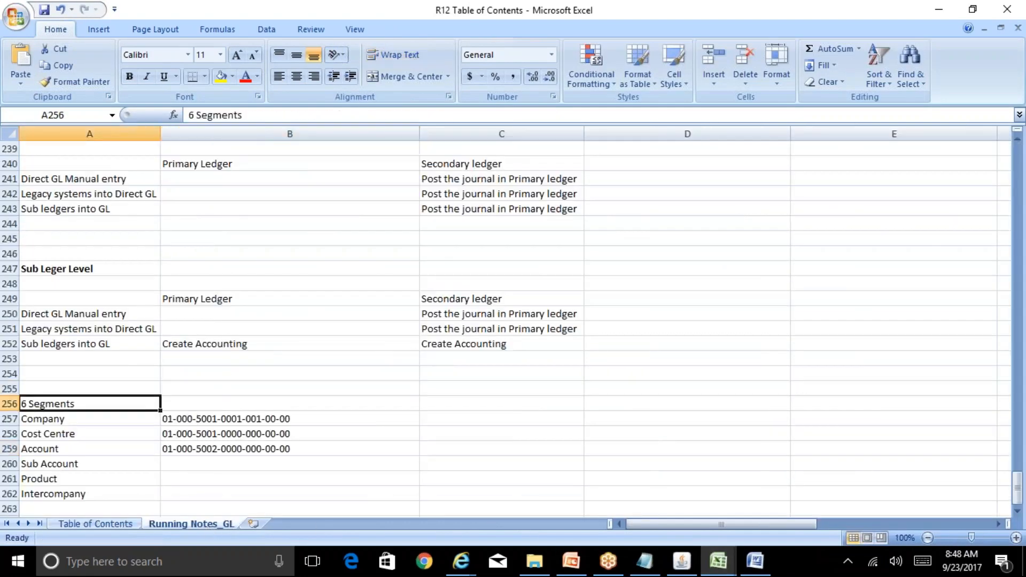
key(Down)
key(Down)
key(Down)
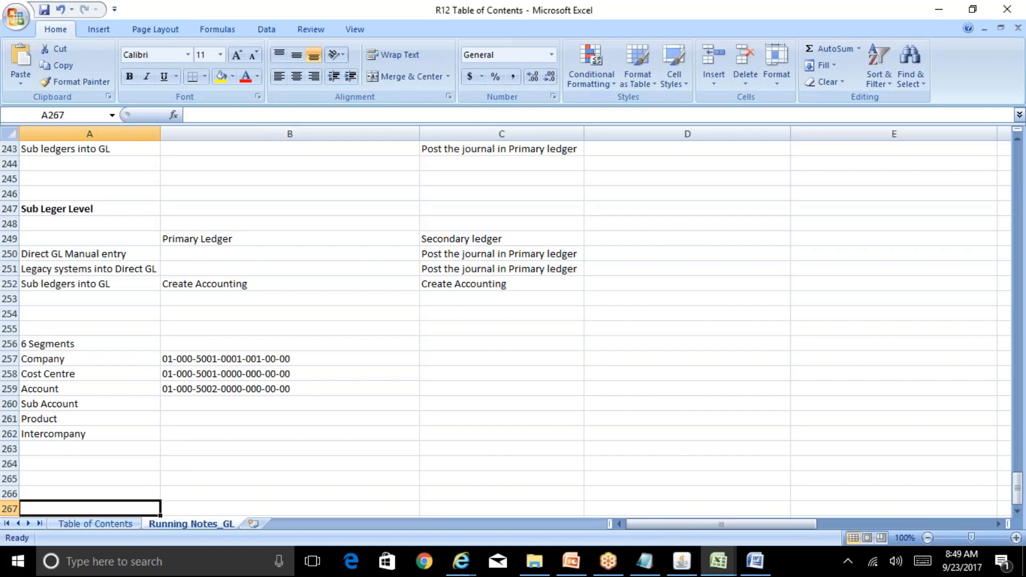
Enter the column headings "Liabilities" in C258 and "Assets" in D258
click(559, 372)
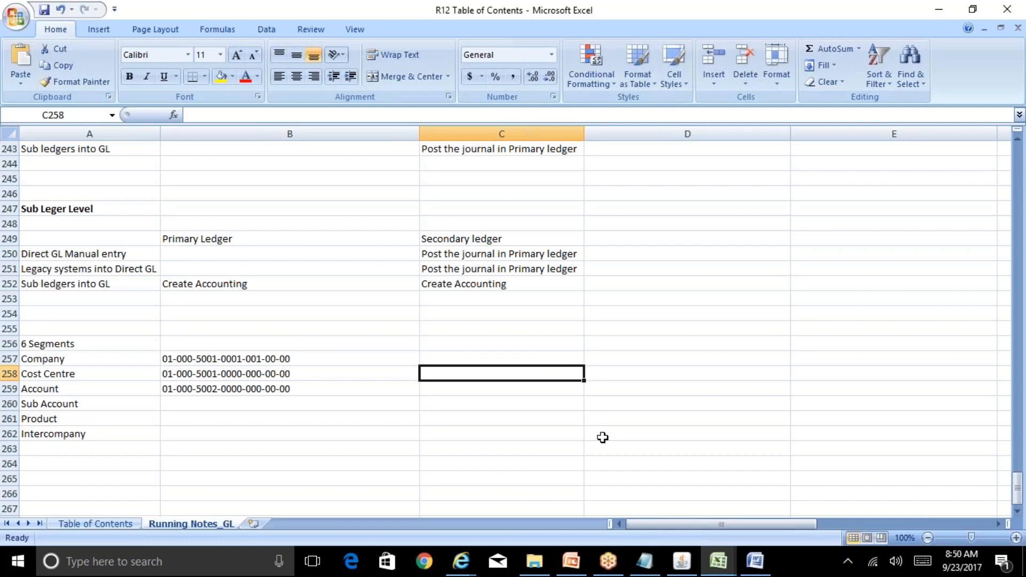
text(Liabilities)
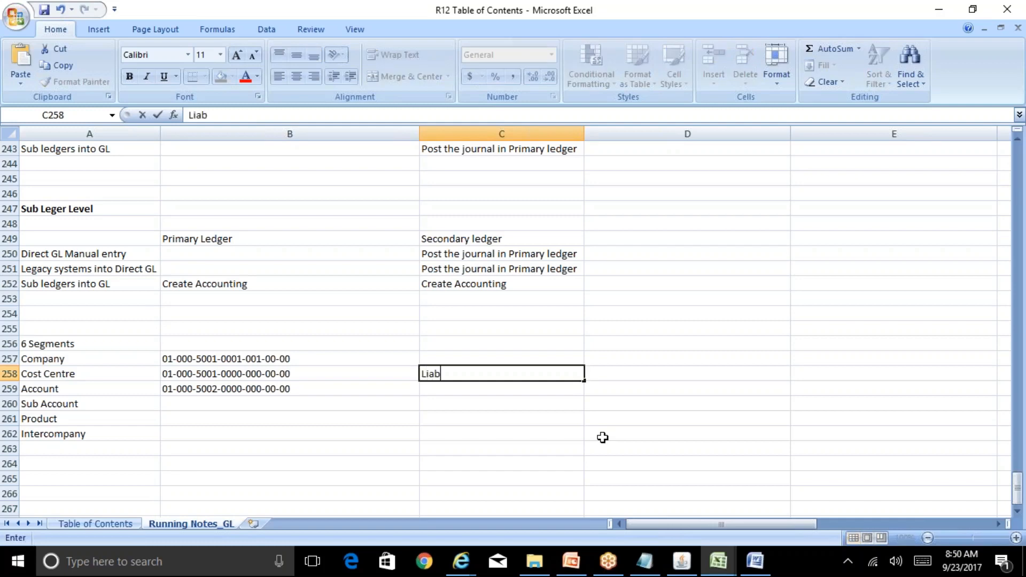
key(Tab)
text(Assets)
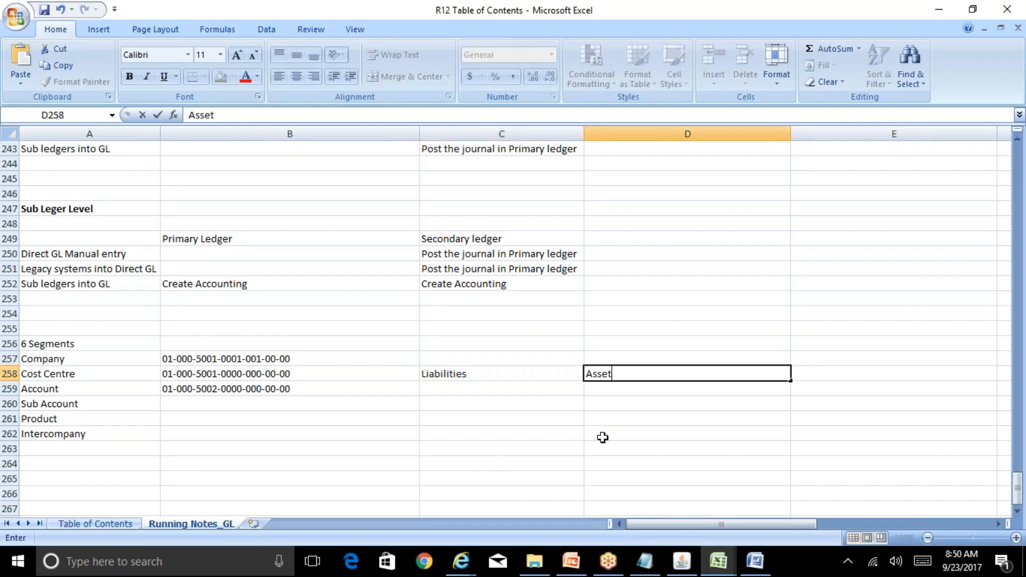
Enter the title "Balance Sheet as on 31-Mar-2017" in C257, and merge and center it across C257:D257
key(Left)
key(Up)
key(shift+Right)
text(B)
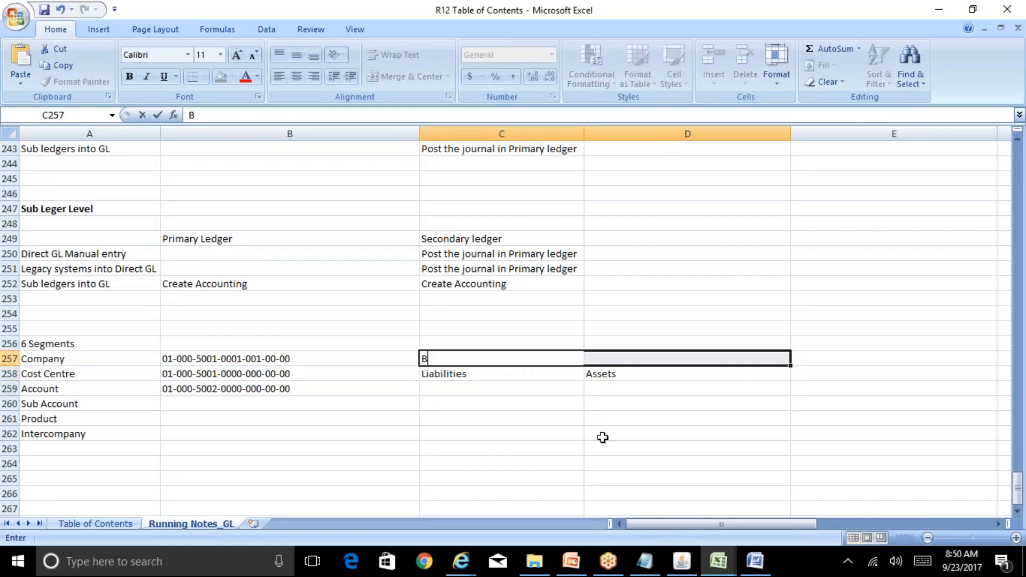
text(alance Sheet for the yer)
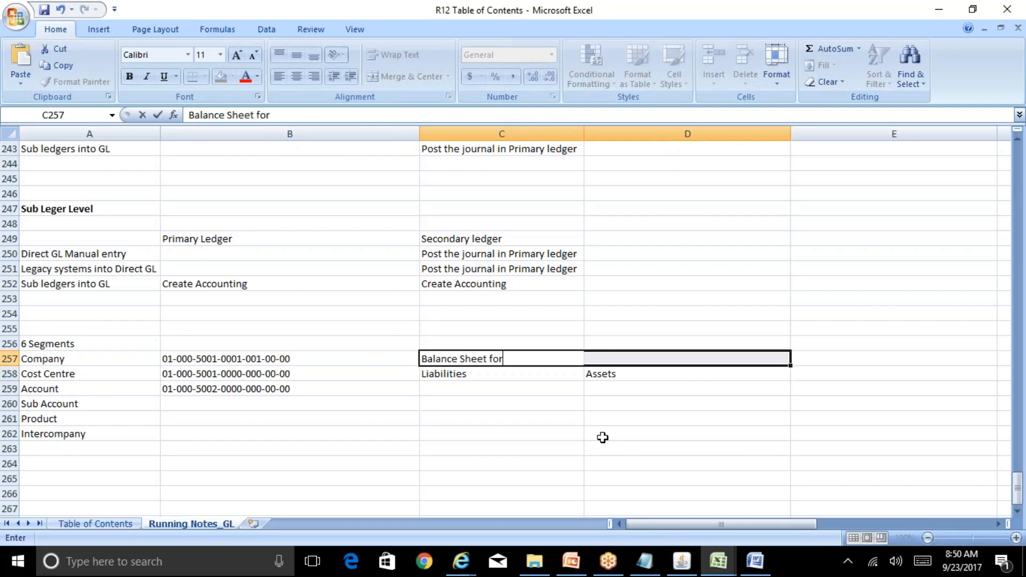
key(BackSpace)
key(BackSpace)
key(BackSpace)
key(BackSpace)
key(BackSpace)
key(BackSpace)
key(BackSpace)
key(BackSpace)
key(BackSpace)
key(BackSpace)
key(BackSpace)
text(or the)
key(BackSpace)
key(BackSpace)
key(BackSpace)
key(BackSpace)
key(BackSpace)
key(BackSpace)
text(a)
key(BackSpace)
text(as on 31-Mar-201)
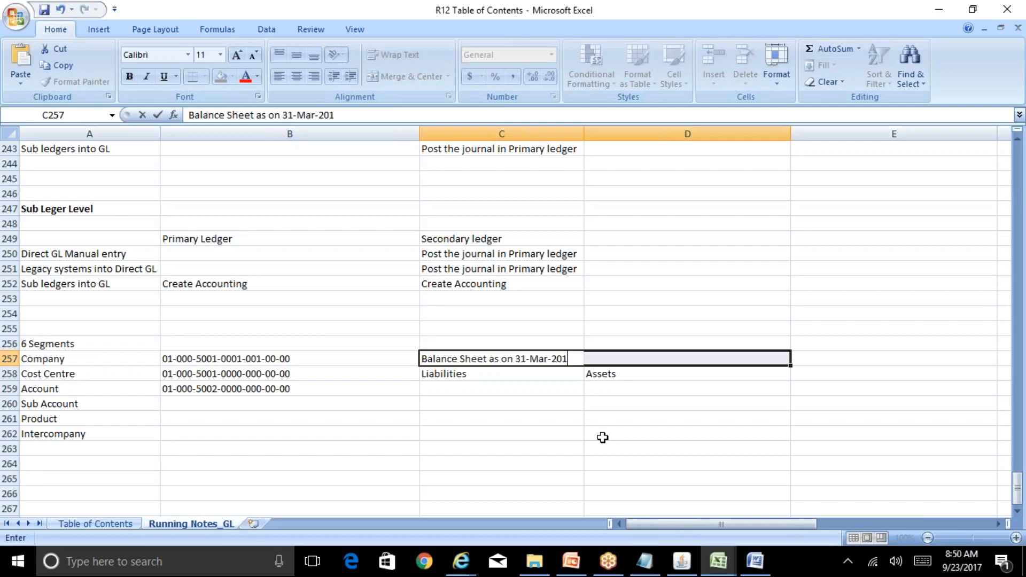
text(7)
key(Return)
key(Left)
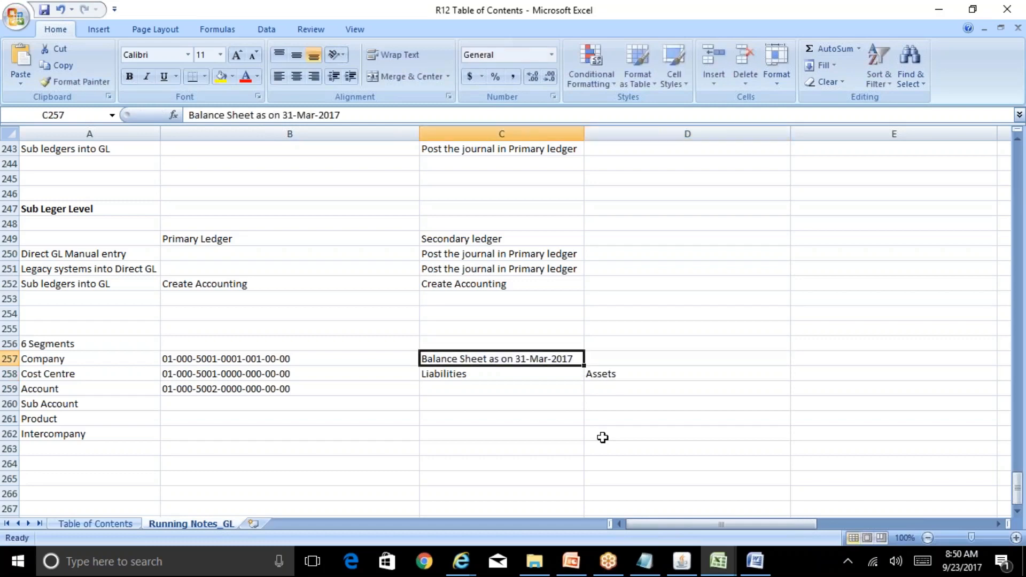
key(shift+Right)
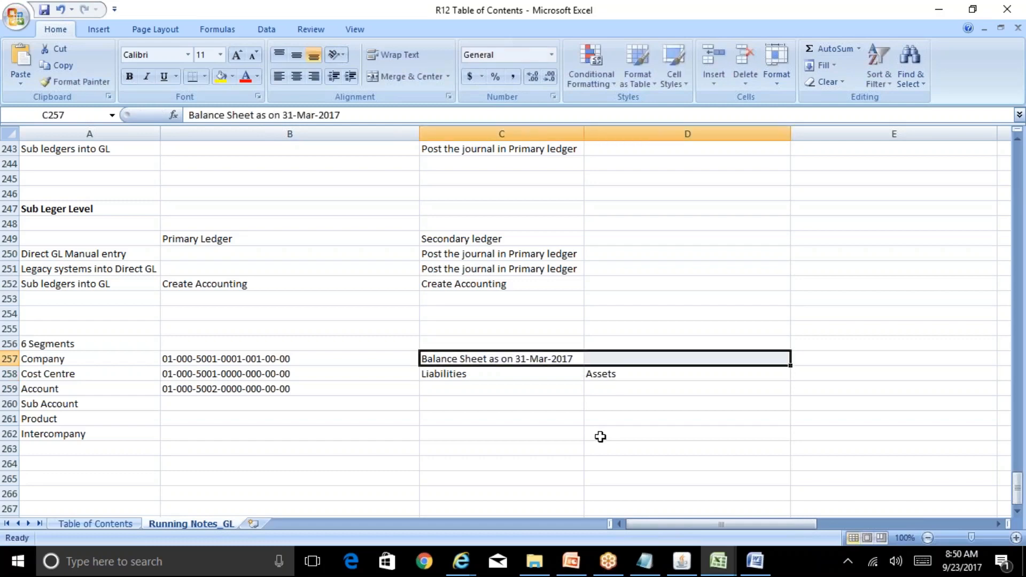
click(420, 82)
Enter "S captial" in C259 under the Liabilities heading
click(505, 390)
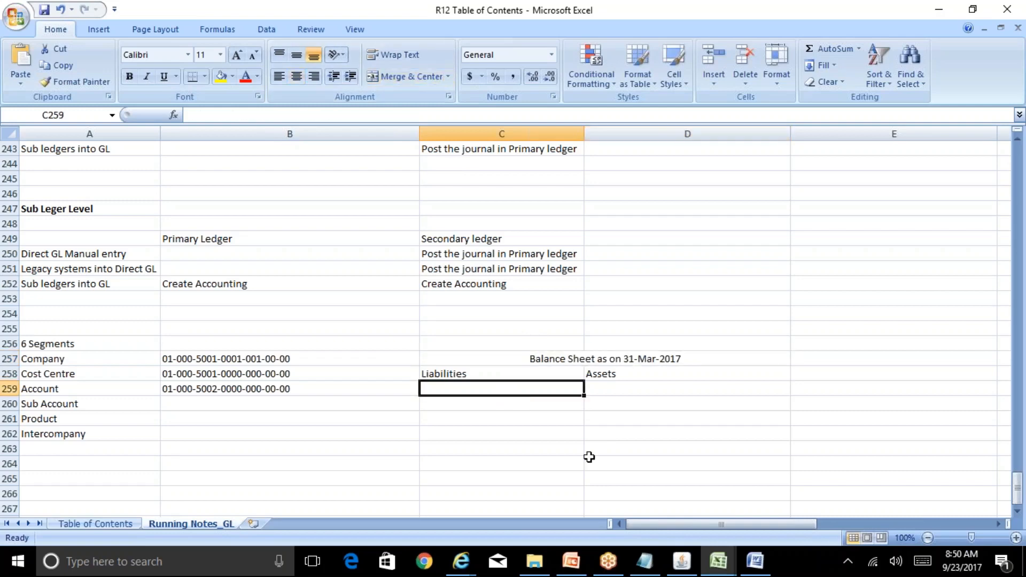
text(S c)
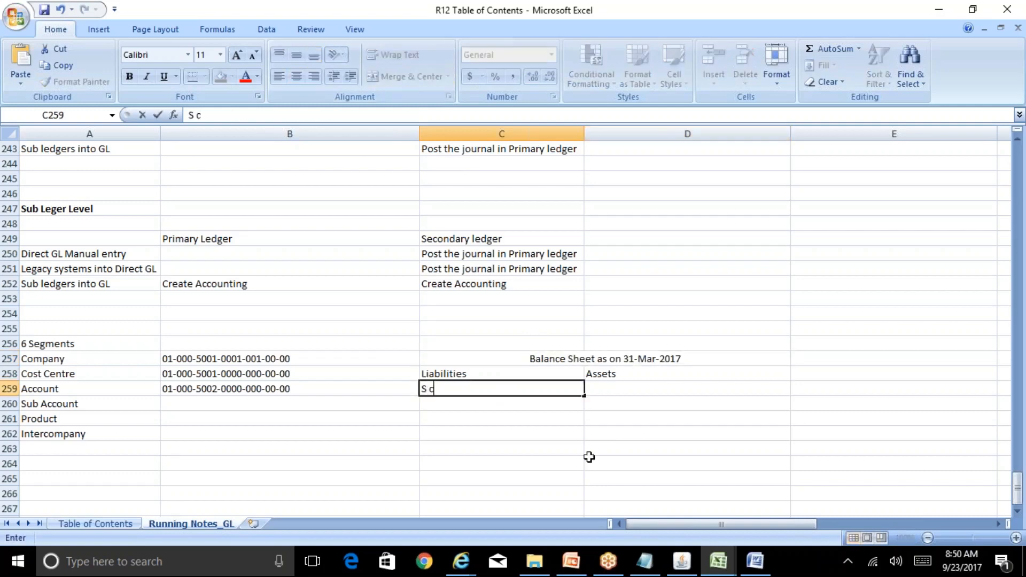
text(aptial)
key(Tab)
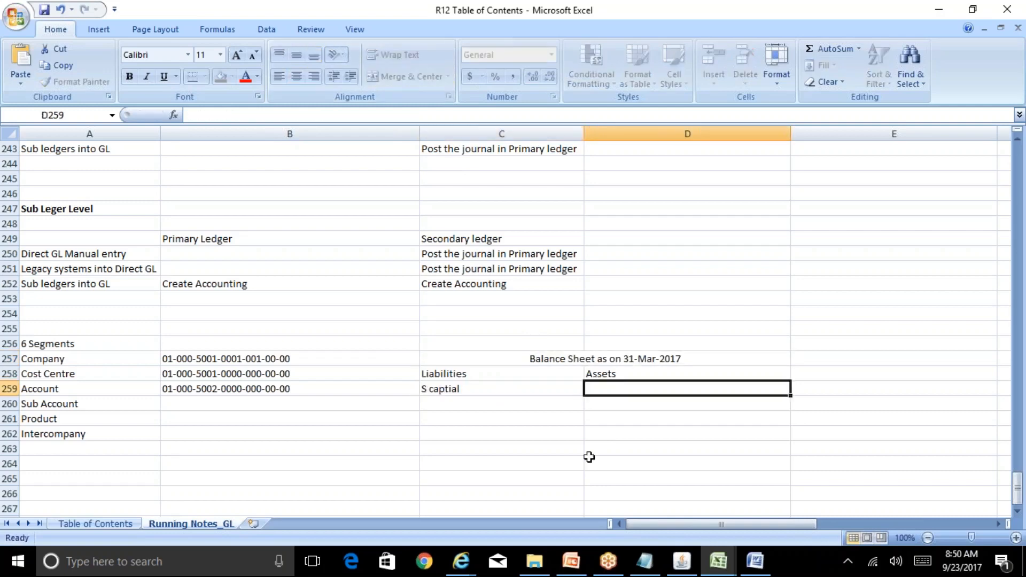
List "Cash", "Bank" and "A/R" under the Assets heading in D259:D261
text(Cash)
key(Return)
text(Bank)
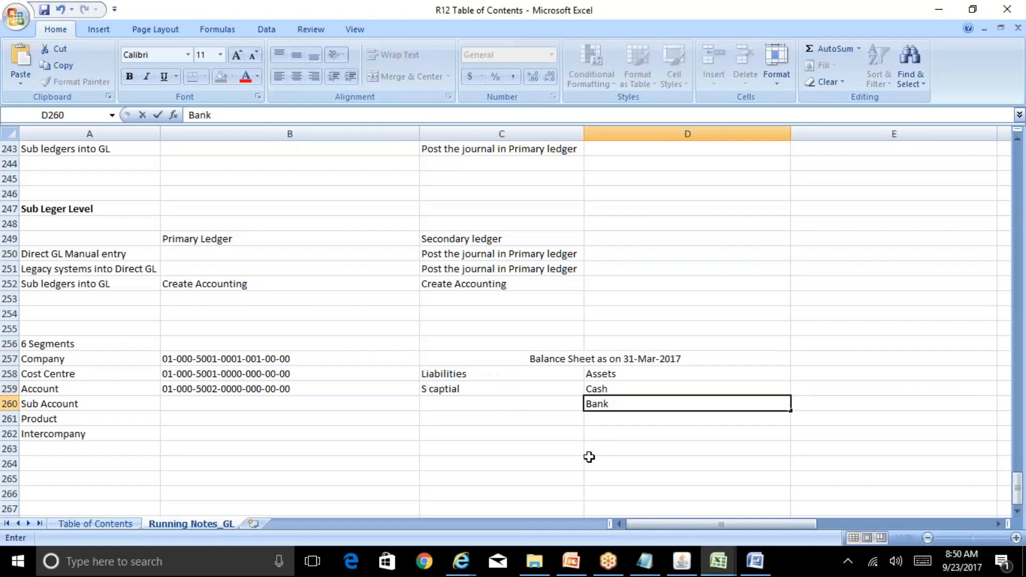
key(Return)
text(Deb)
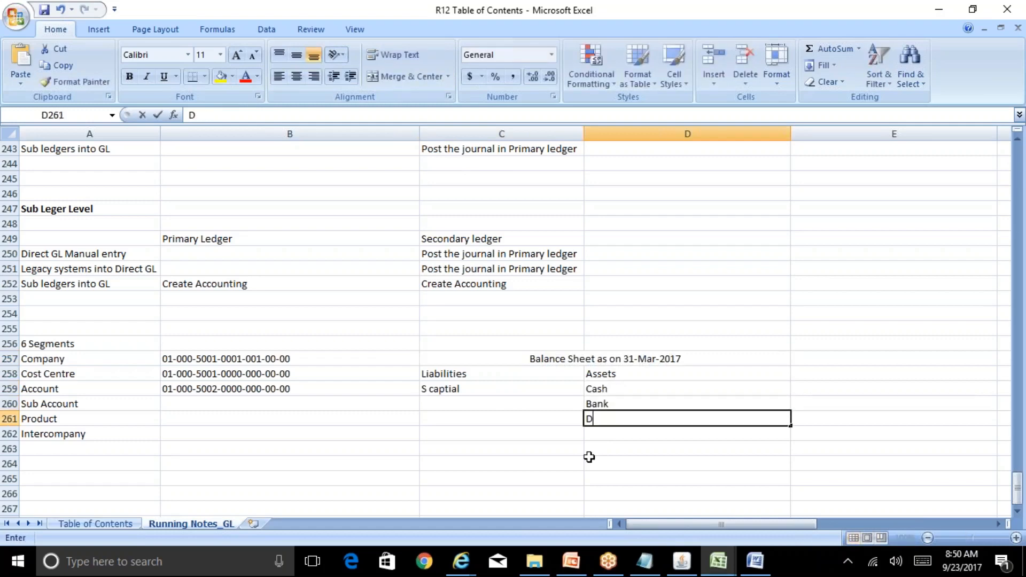
key(BackSpace)
key(BackSpace)
key(BackSpace)
text(A/R)
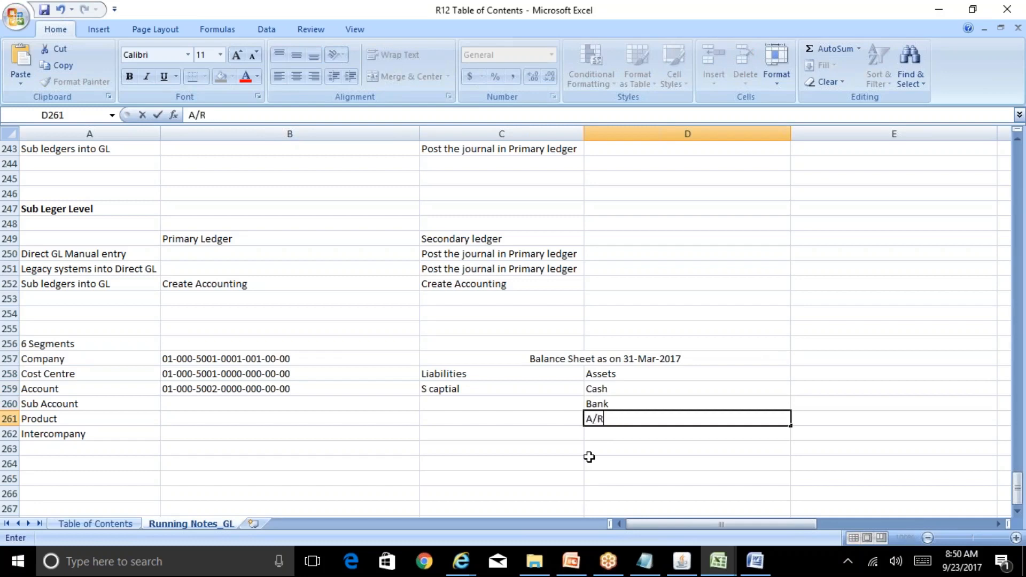
key(Return)
key(Up)
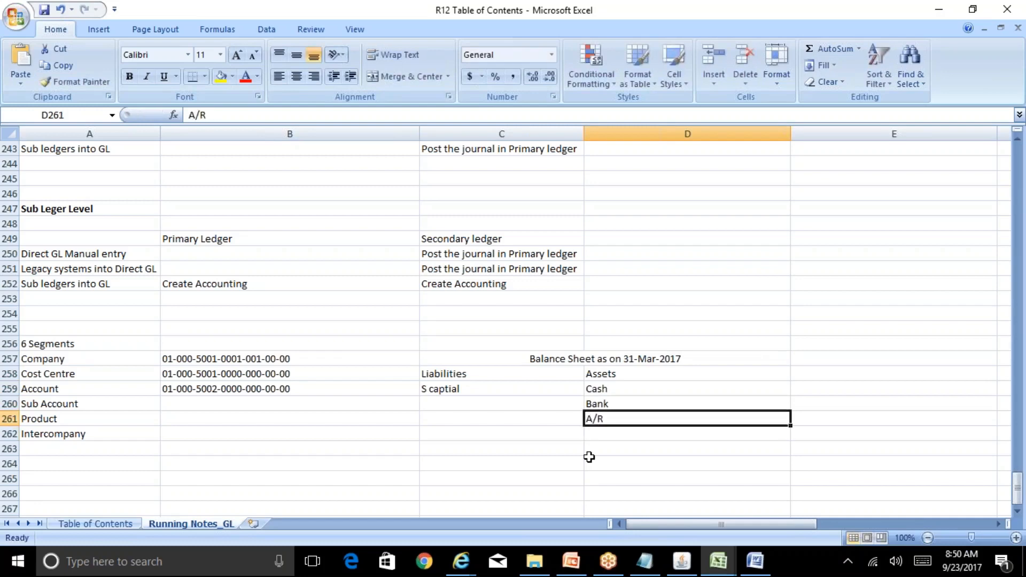
key(Up)
key(Up)
key(Up)
key(Left)
key(Up)
key(shift+Down)
key(shift+Down)
key(shift+Down)
key(shift+Down)
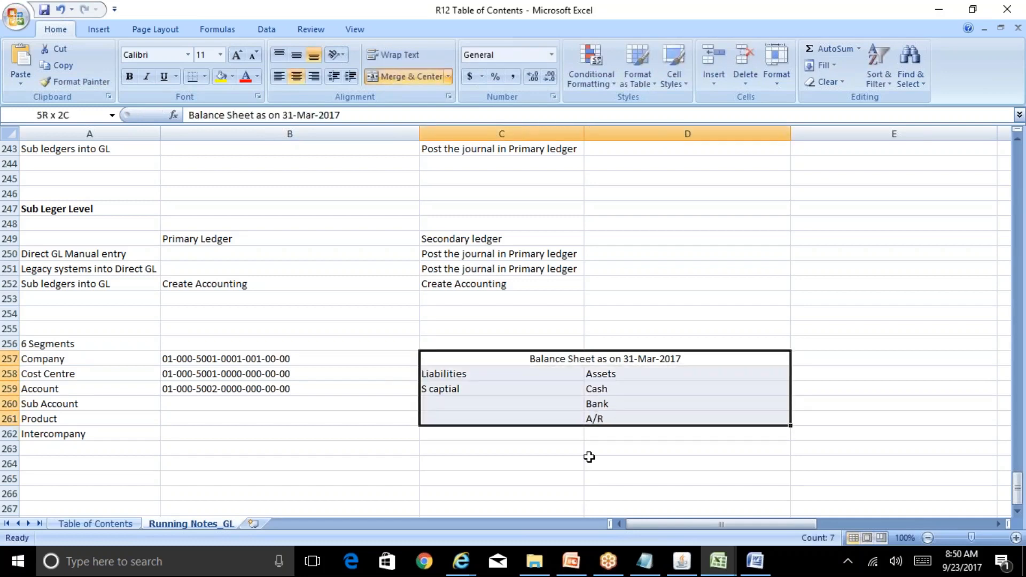
Enter the section heading "Liabilbities" in C264 below the balance sheet to begin a vertical layout
key(Down)
key(Down)
key(Down)
key(Down)
key(Down)
key(Down)
key(Down)
key(Down)
key(Down)
key(Down)
key(Down)
key(Down)
key(Down)
key(Down)
key(Down)
key(Up)
key(Up)
key(Up)
key(Up)
key(Up)
key(Up)
key(Up)
key(Up)
key(Up)
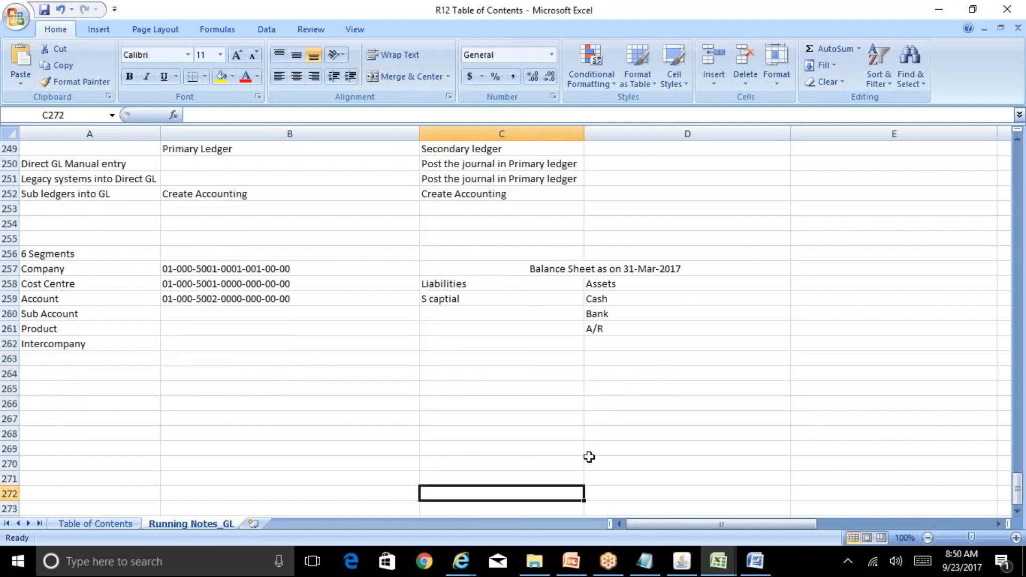
text(Liabilbities)
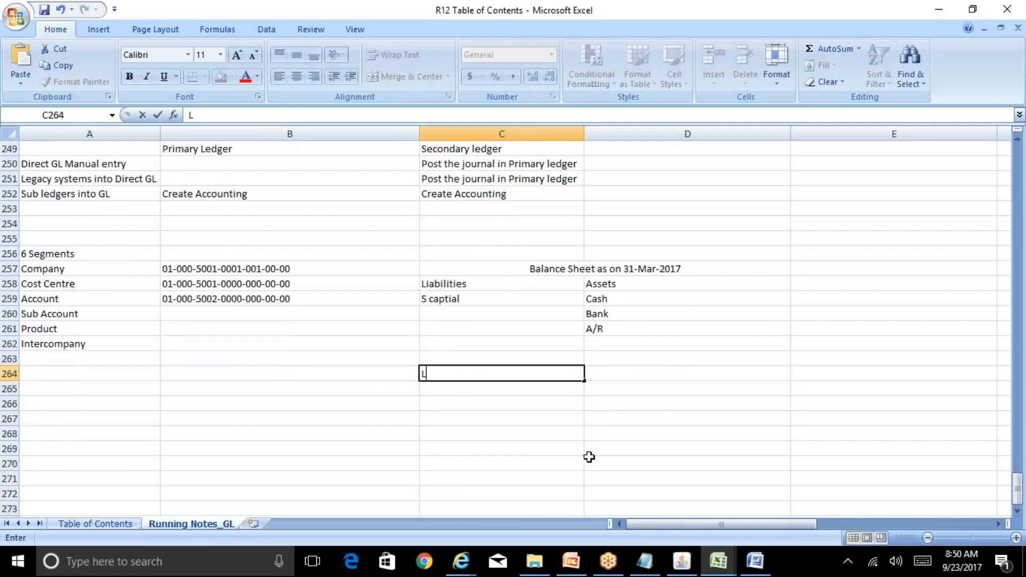
key(Return)
Enter the section heading "Assets" in C269
key(Down)
key(Down)
key(Down)
key(Down)
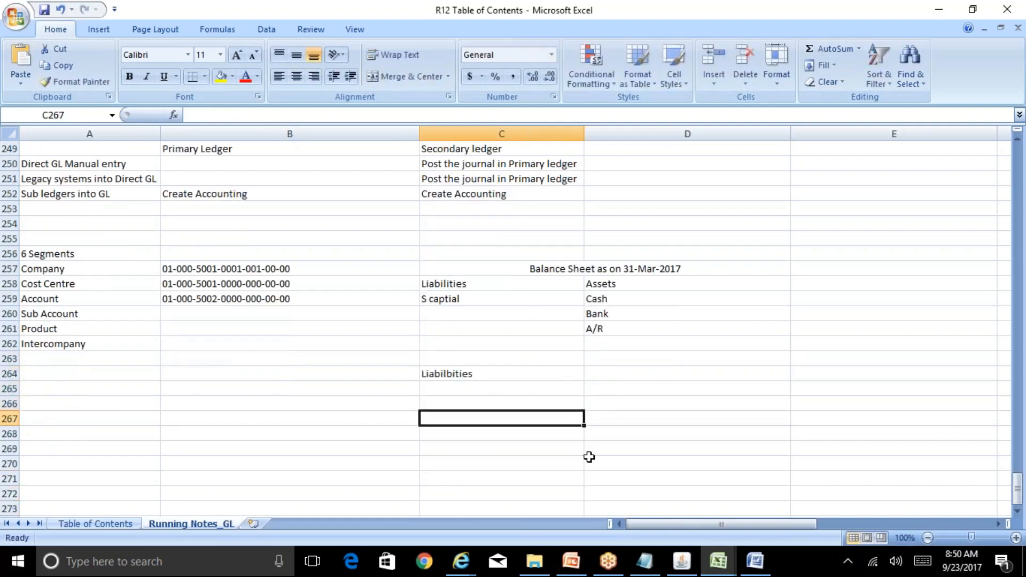
text(Assets)
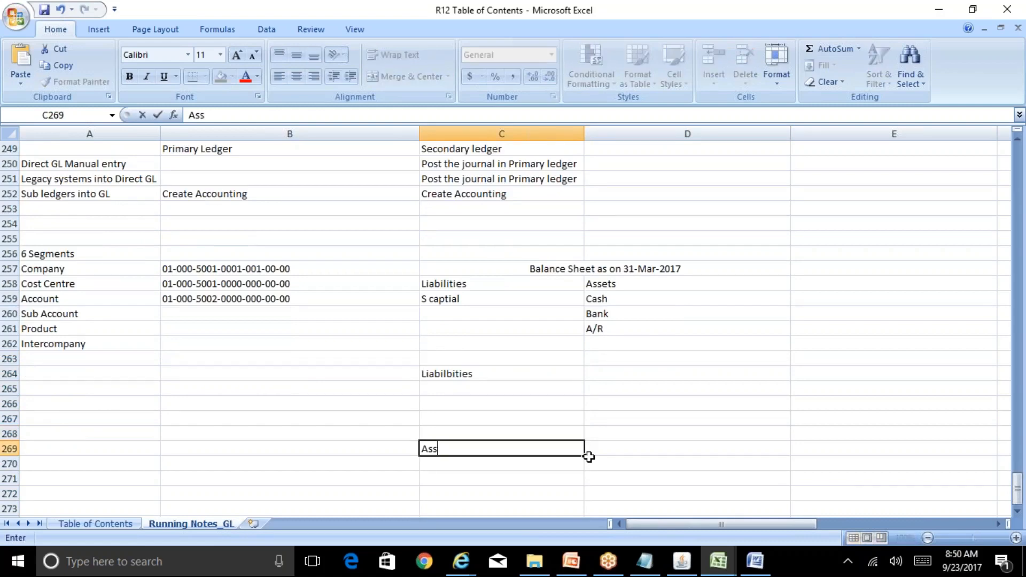
key(Return)
Enter "S Capital" in C265 with an amount of 10000 in D265
key(Down)
key(Down)
key(Up)
key(Up)
key(Up)
key(Up)
key(Up)
key(Up)
key(Up)
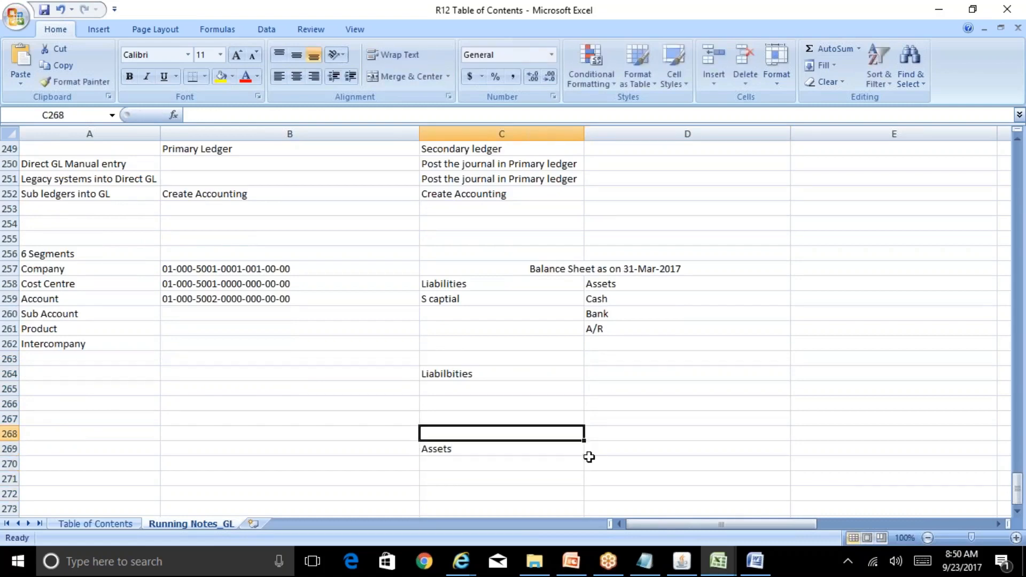
text(S Cap)
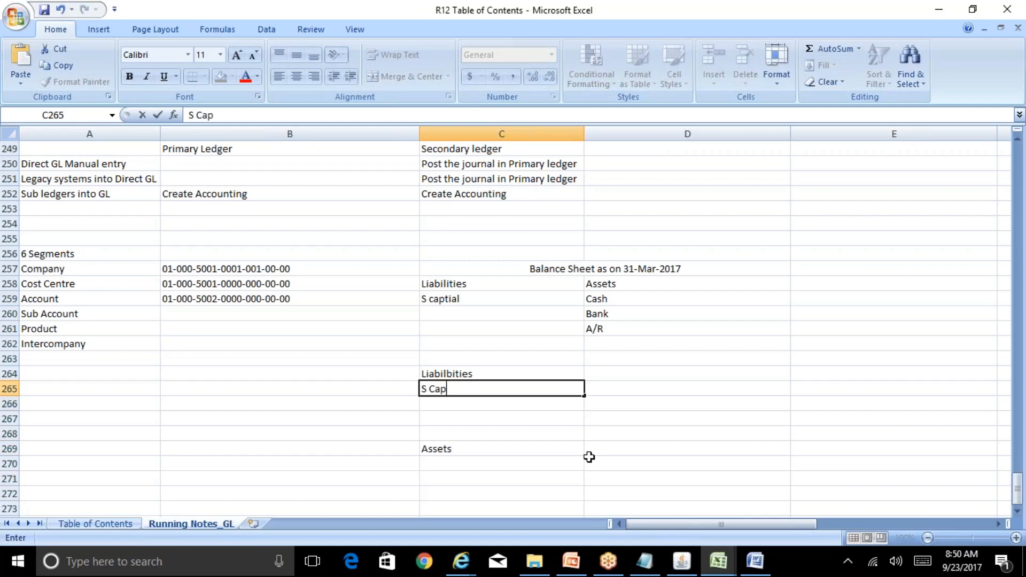
text(ital)
key(Return)
key(Up)
key(Right)
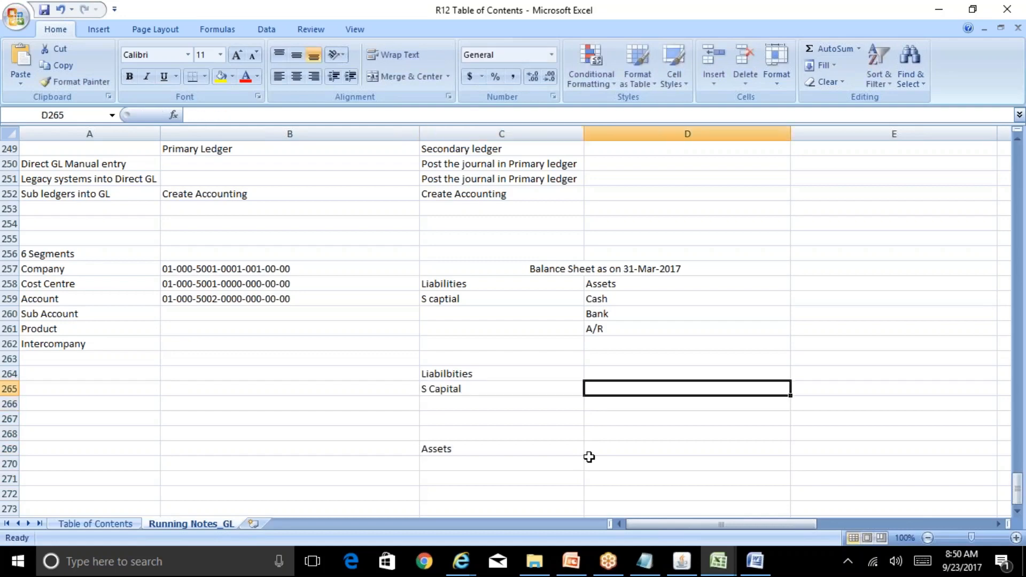
text(10000)
key(Return)
Enter a sum formula in D268 that totals the liabilities range D265:D267
key(Down)
key(Down)
key(Down)
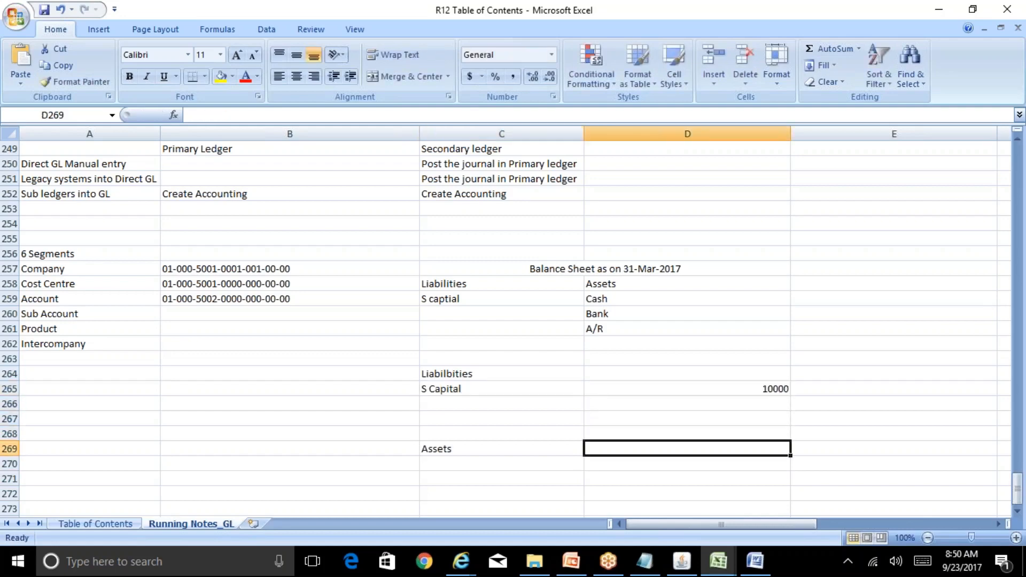
key(Up)
text(@sum()
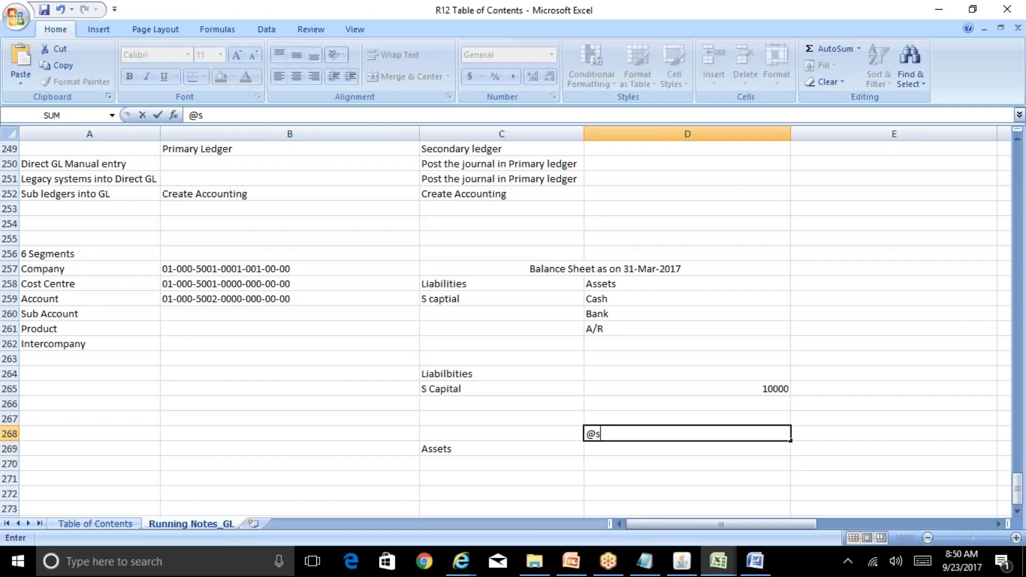
key(Up)
key(shift+Up)
key(shift+Up)
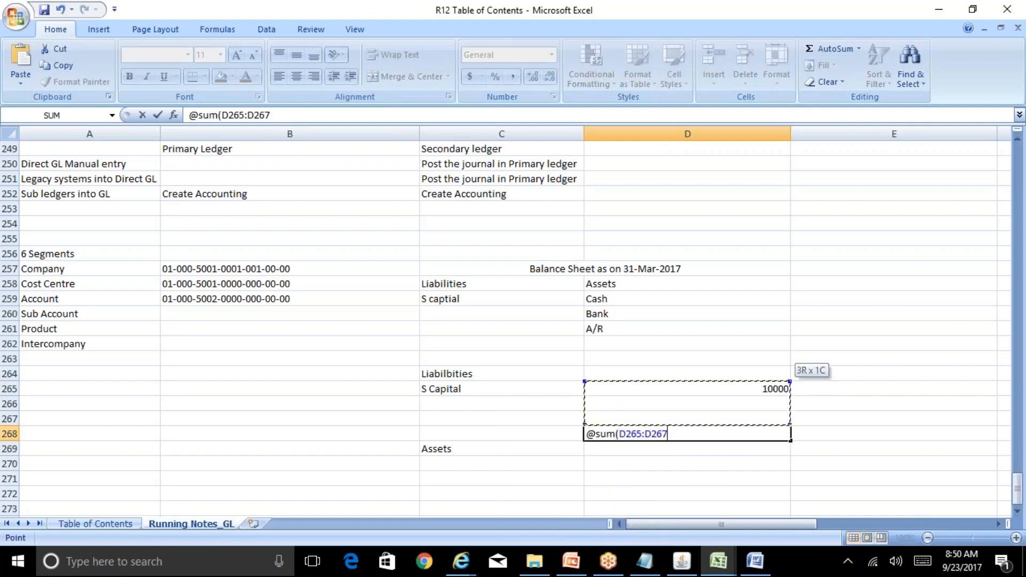
text())
List "Cash" in C270 and "Bank" in C271 under the lower Assets heading
click(501, 464)
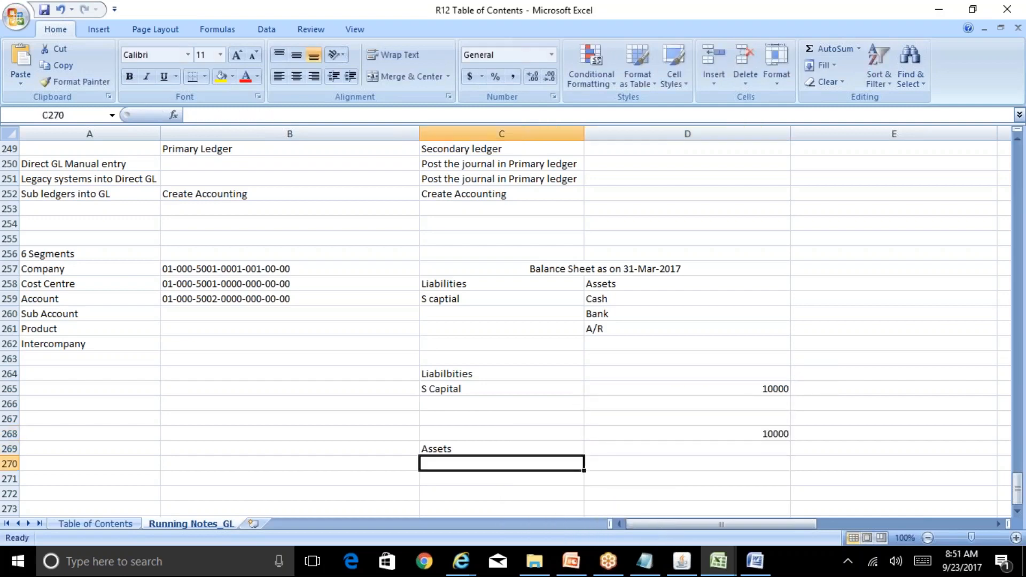
text(Cash)
key(Return)
text(Bank)
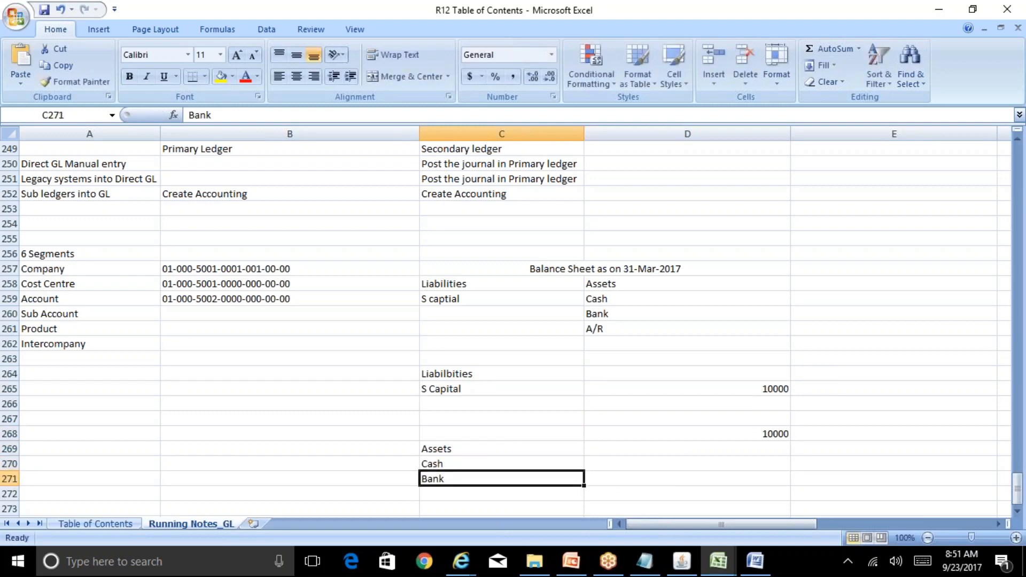
Enter amounts of 5000 for Cash in D270 and 5000 for Bank in D271
key(Up)
key(Right)
text(5000)
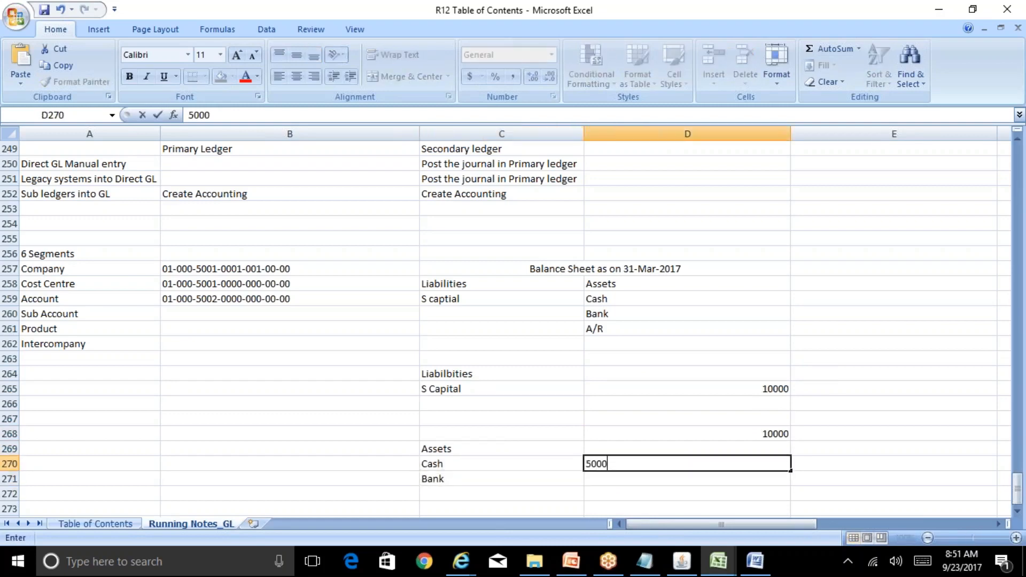
key(Return)
text(500)
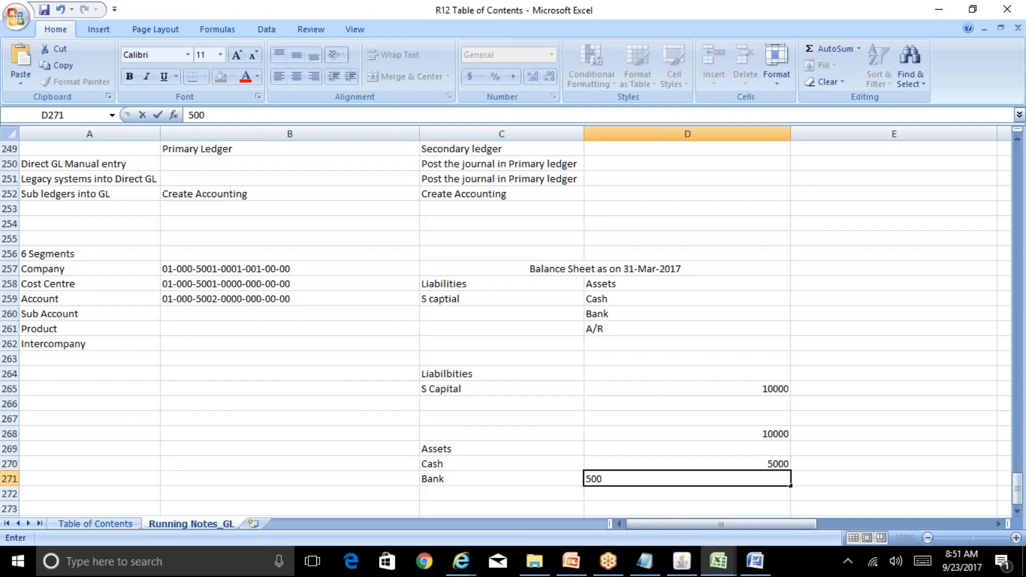
text(0)
key(Return)
Enter a sum formula in D272 totalling D270:D271 and compare it with the liabilities total in D268
text(@sum)
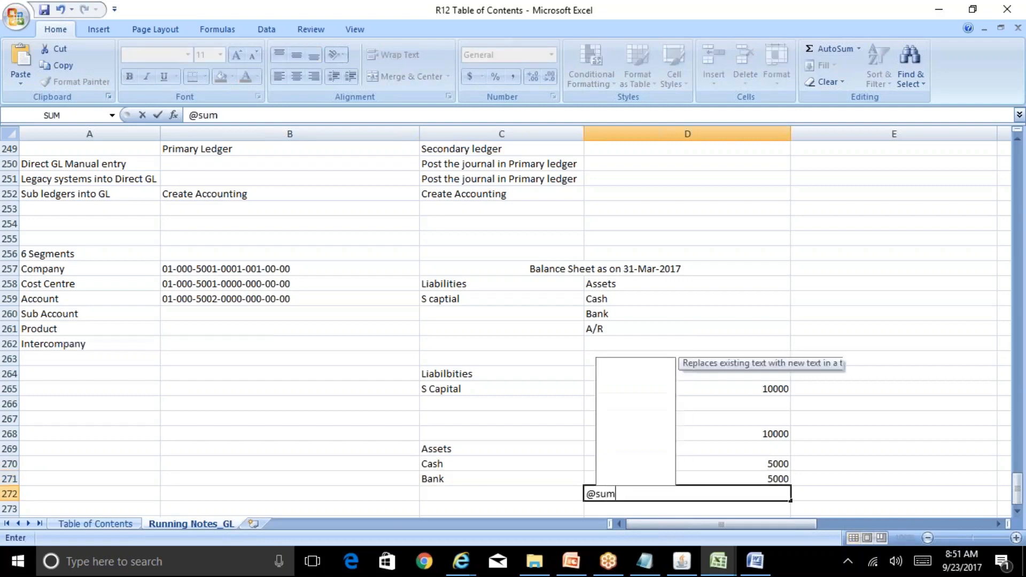
text(()
key(Up)
key(shift+Up)
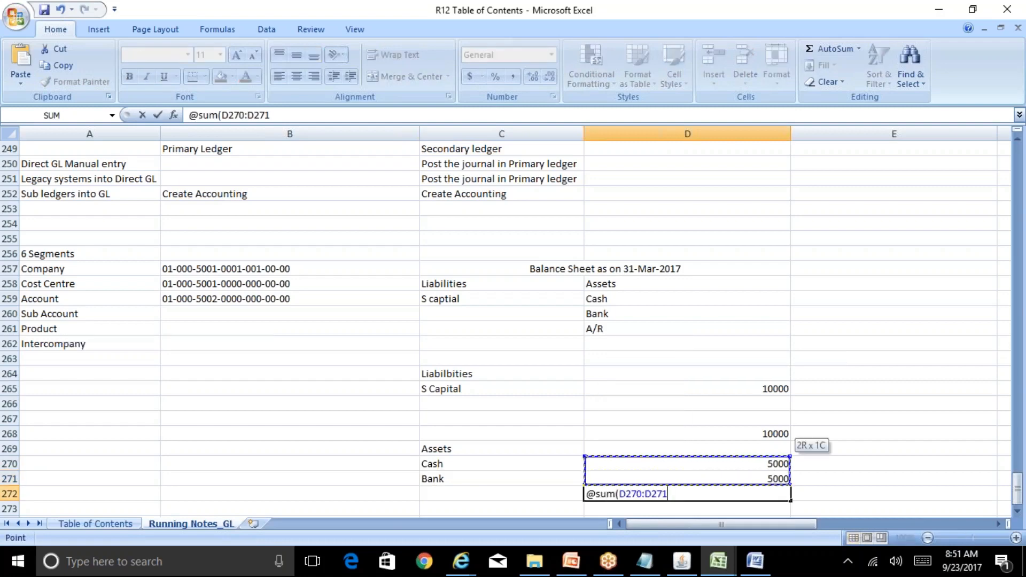
key(Return)
key(Up)
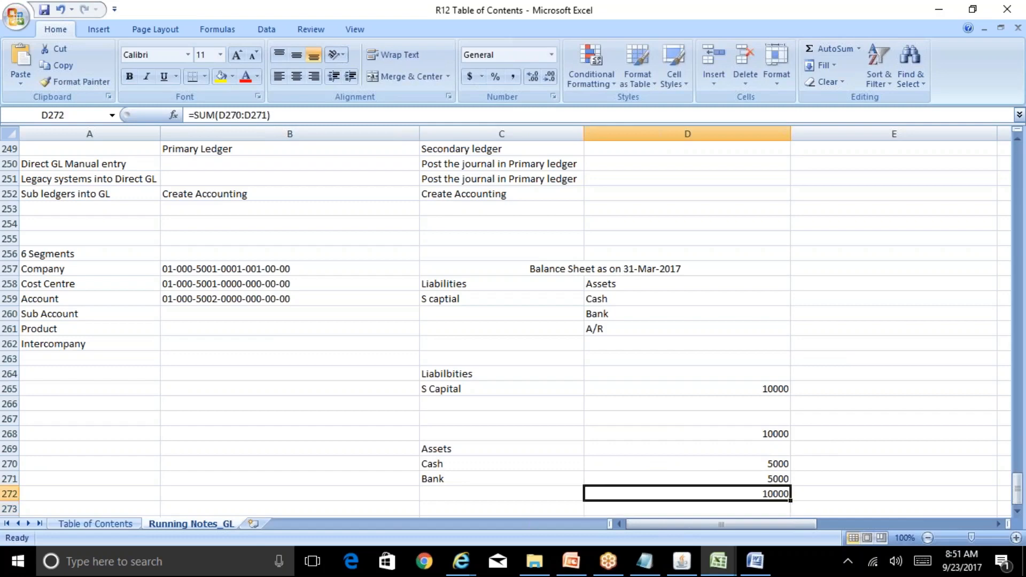
click(768, 434)
click(770, 491)
Switch to the BR100_Financials_GL workbook and return from the GL-23 sheet to the Overview sheet through its Home link
click(718, 561)
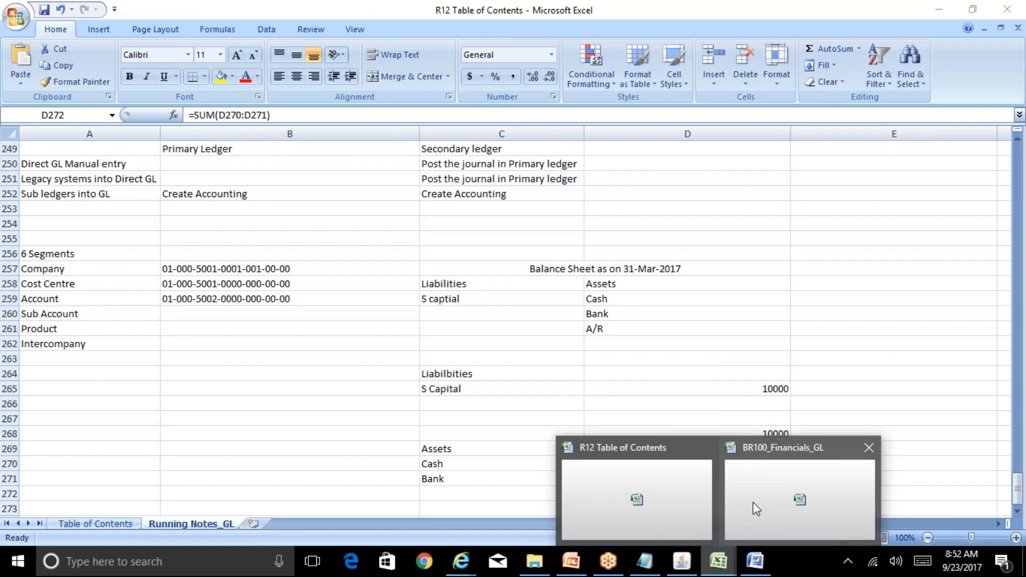
click(753, 502)
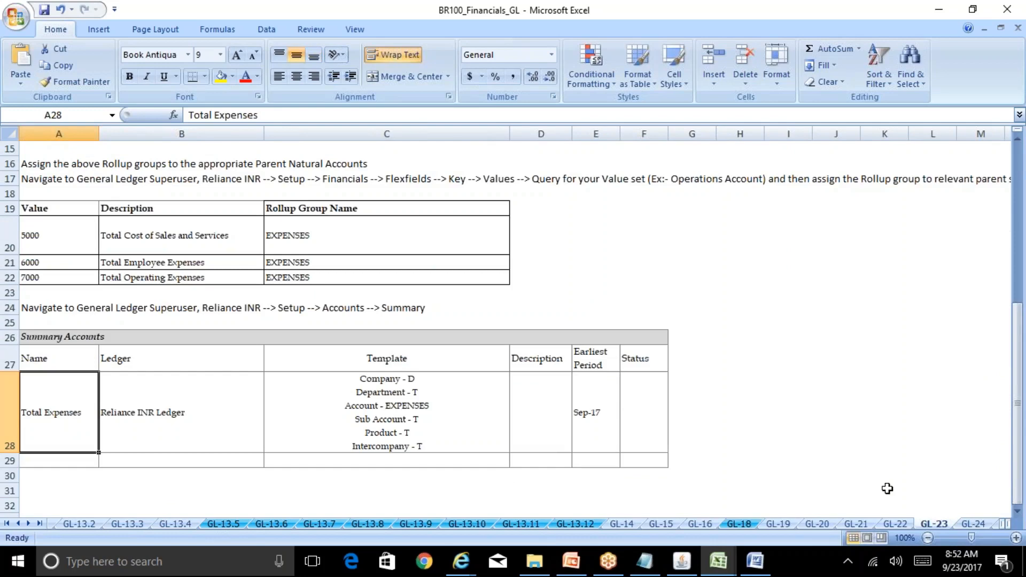
key(ctrl+Home)
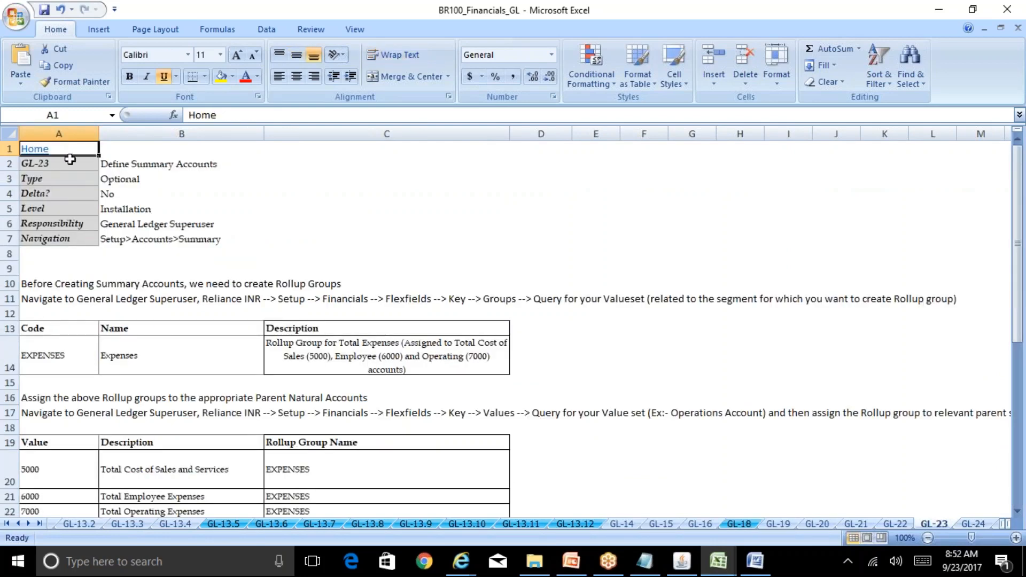
click(46, 151)
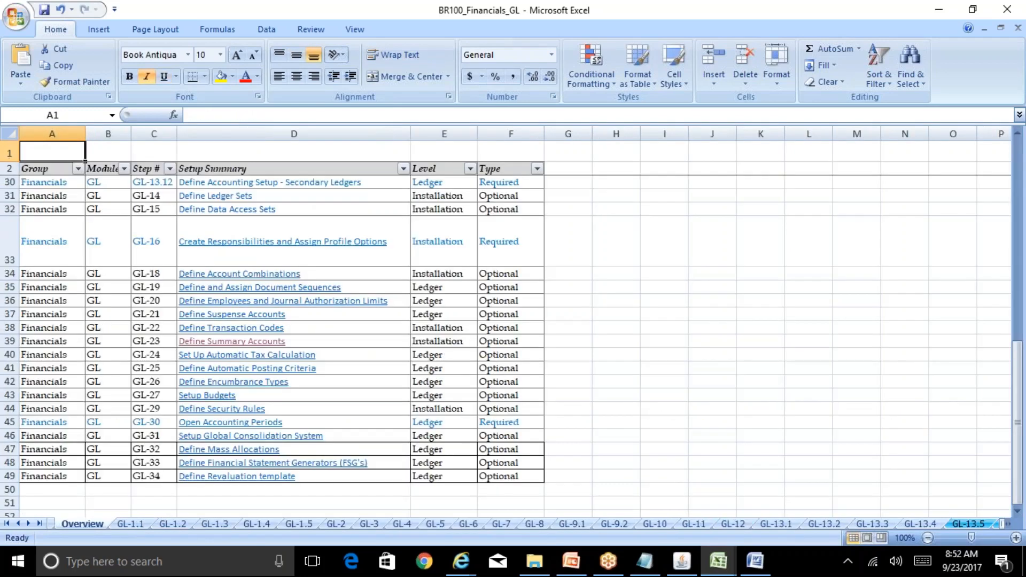
key(ctrl+f)
text(Financia)
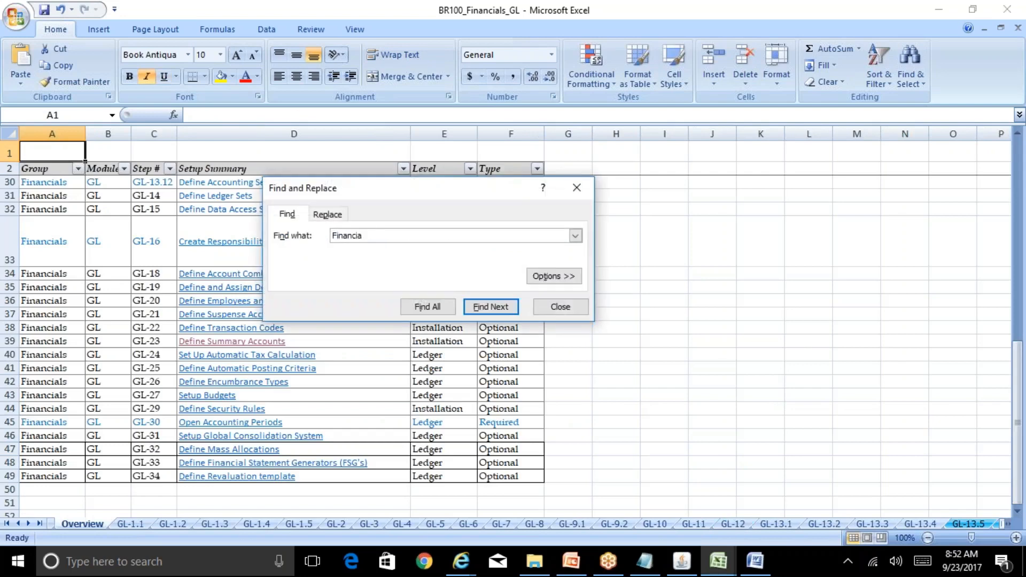
text(l)
click(577, 188)
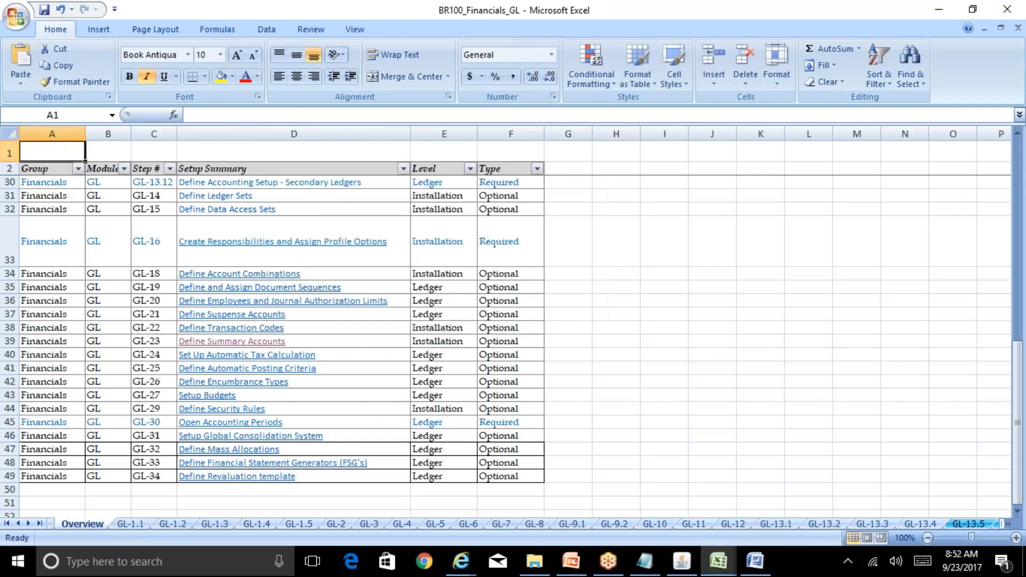
Open the GL-33 setup sheet from the "Define Financial Statement Generators (FSG's)" link and select the Define Rows instruction in B11
click(346, 467)
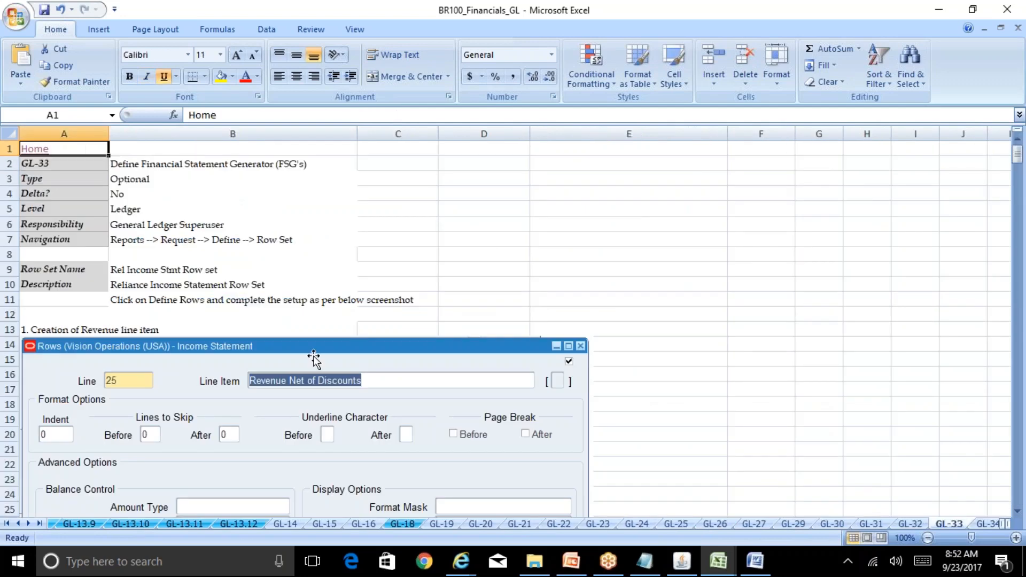
click(235, 304)
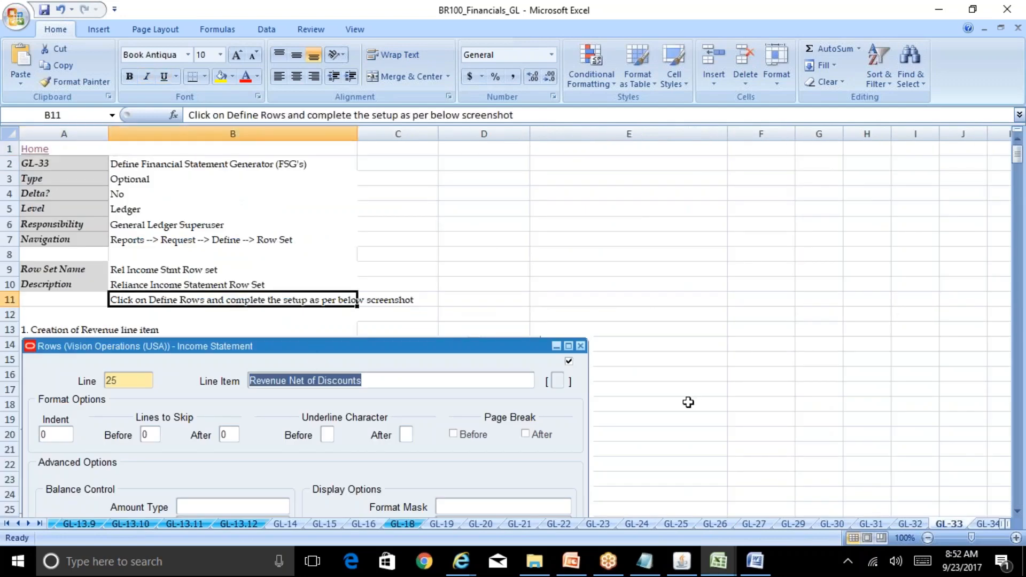
Open the file Reliance Income Statement_FSG Report_USD Ledger from the Oracle Financials Training_Sep-2017 folder
click(542, 561)
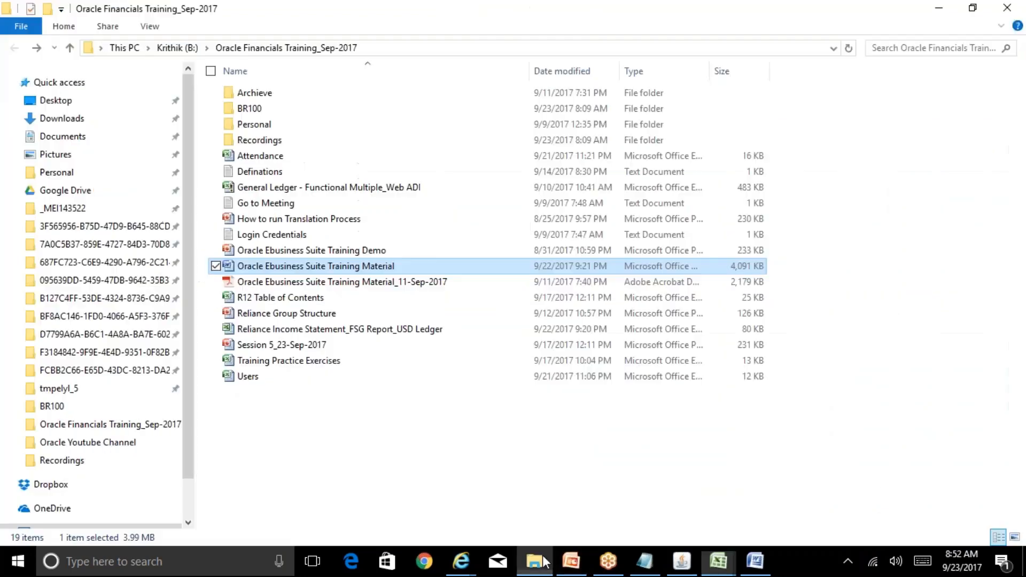
click(466, 447)
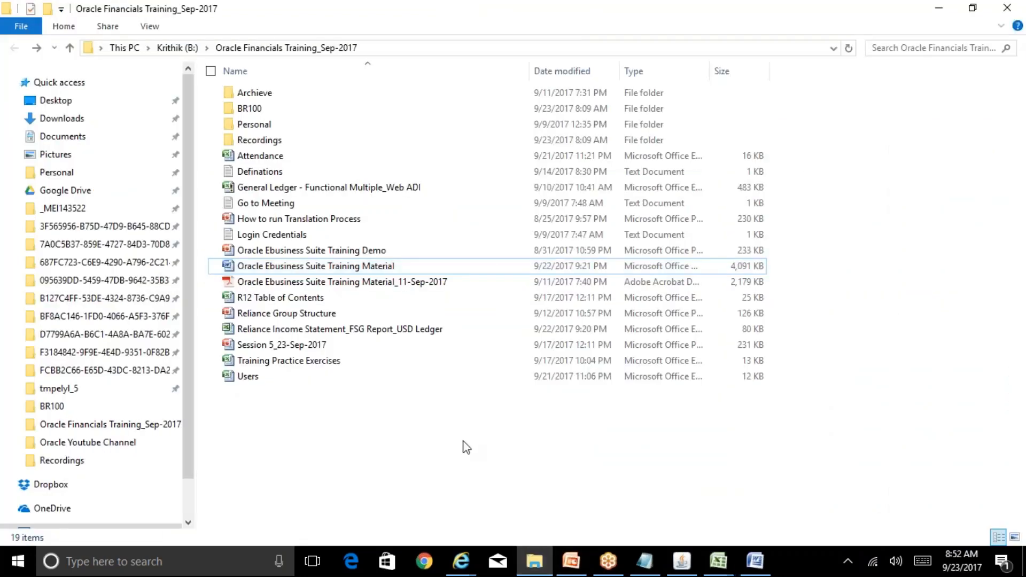
double_click(394, 330)
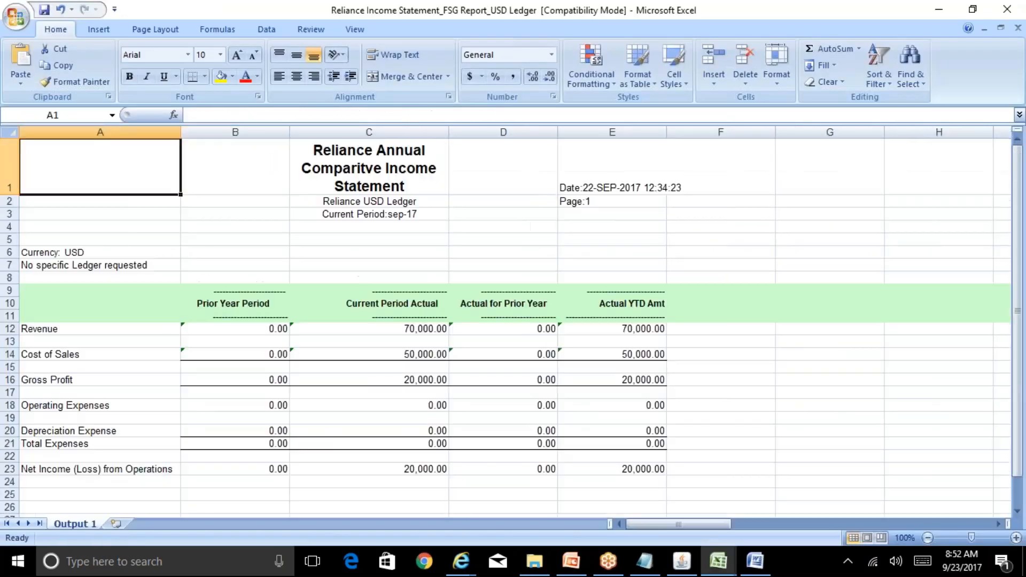
Examine the income statement's report title and its Revenue, Total Expenses and Net Income (Loss) from Operations lines
click(399, 169)
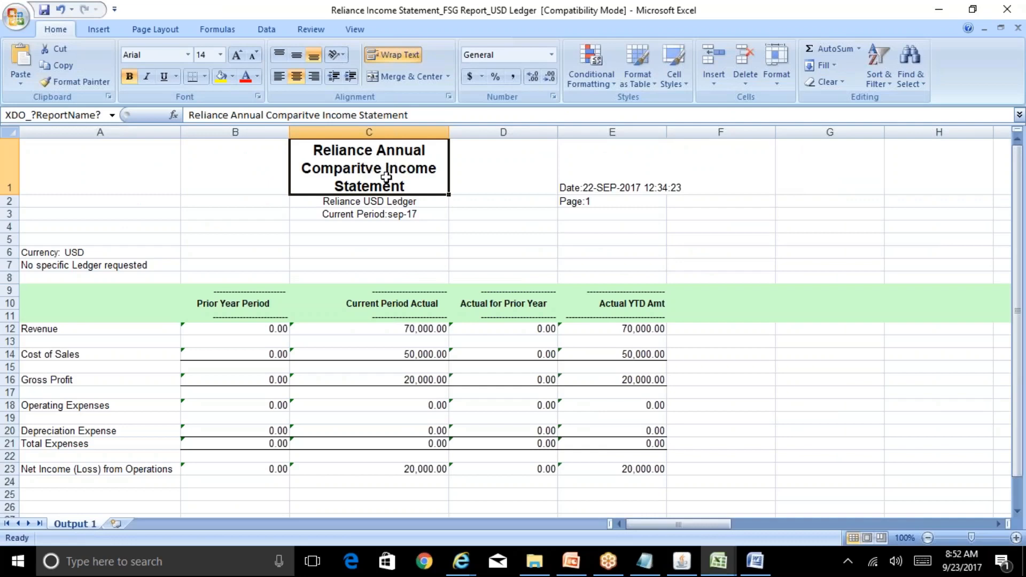
click(81, 332)
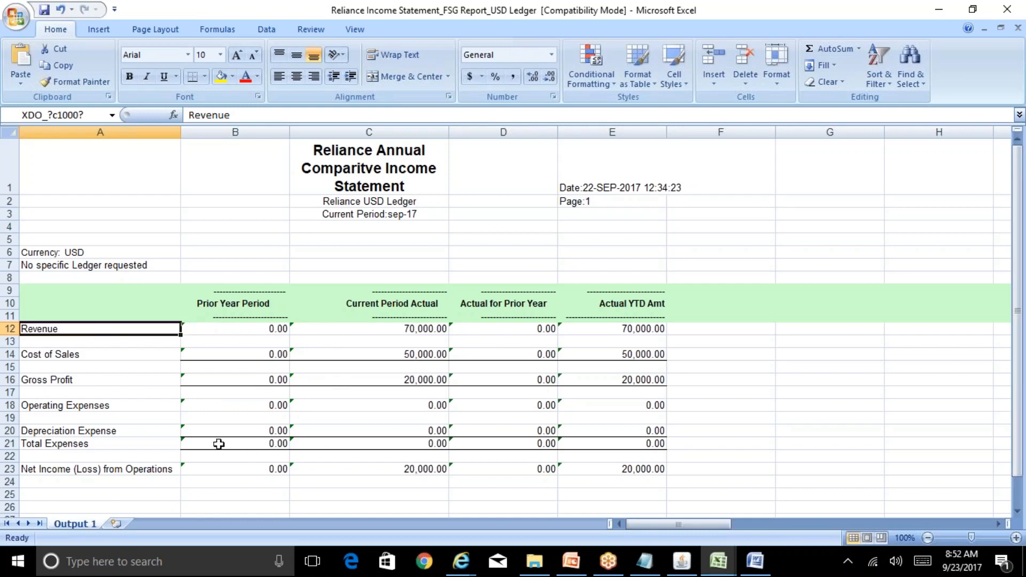
click(244, 446)
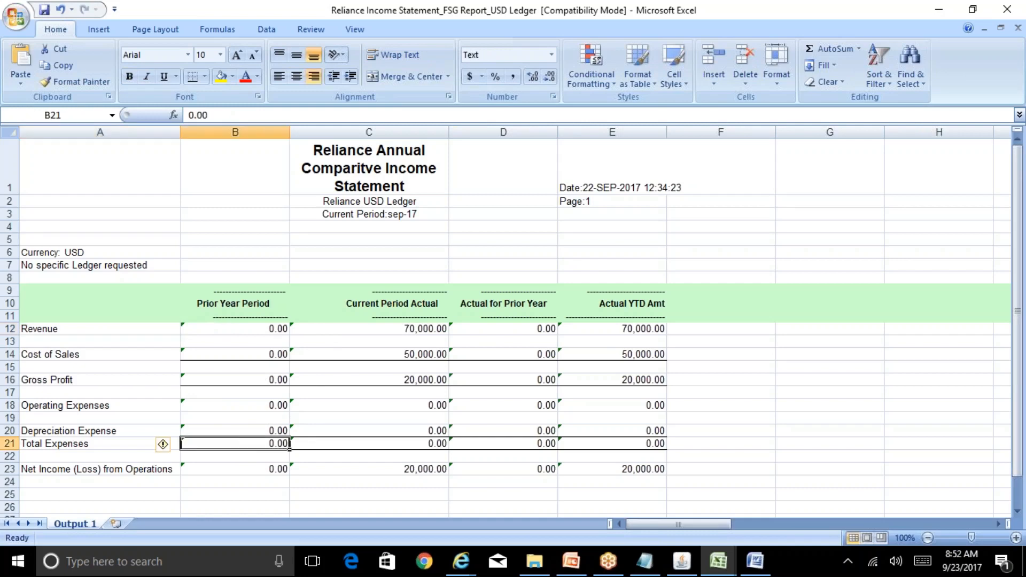
click(278, 471)
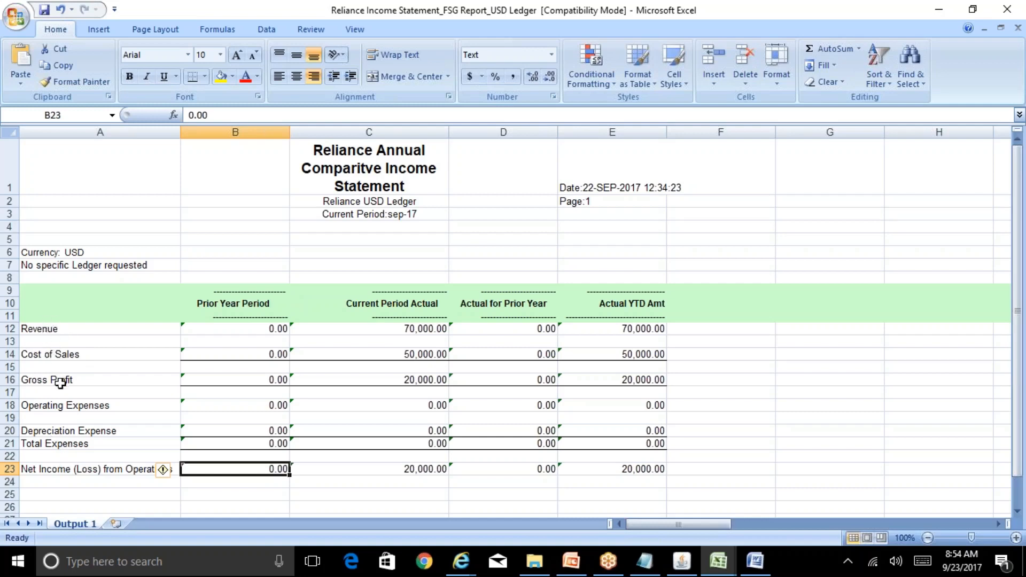
click(80, 445)
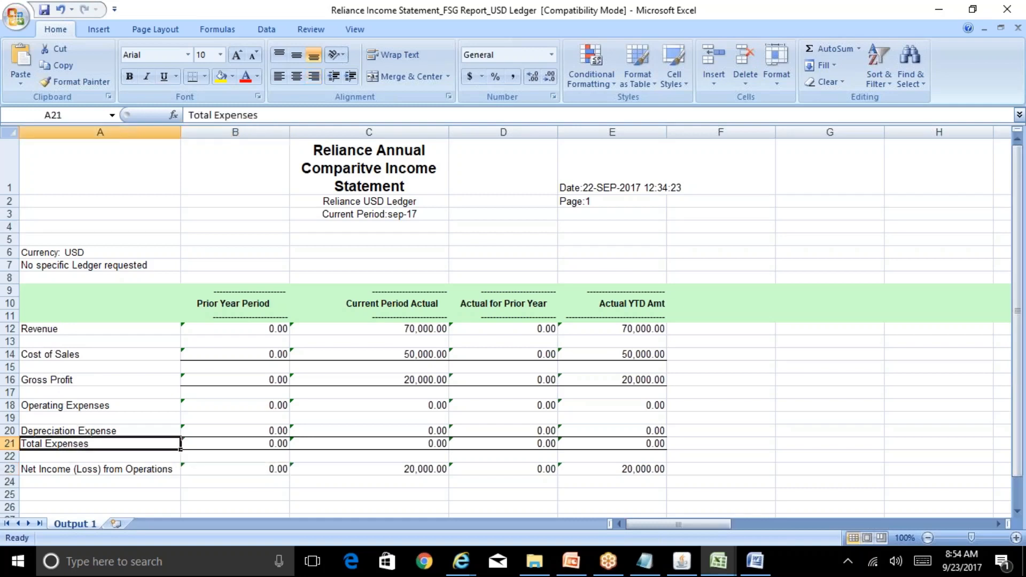
click(92, 469)
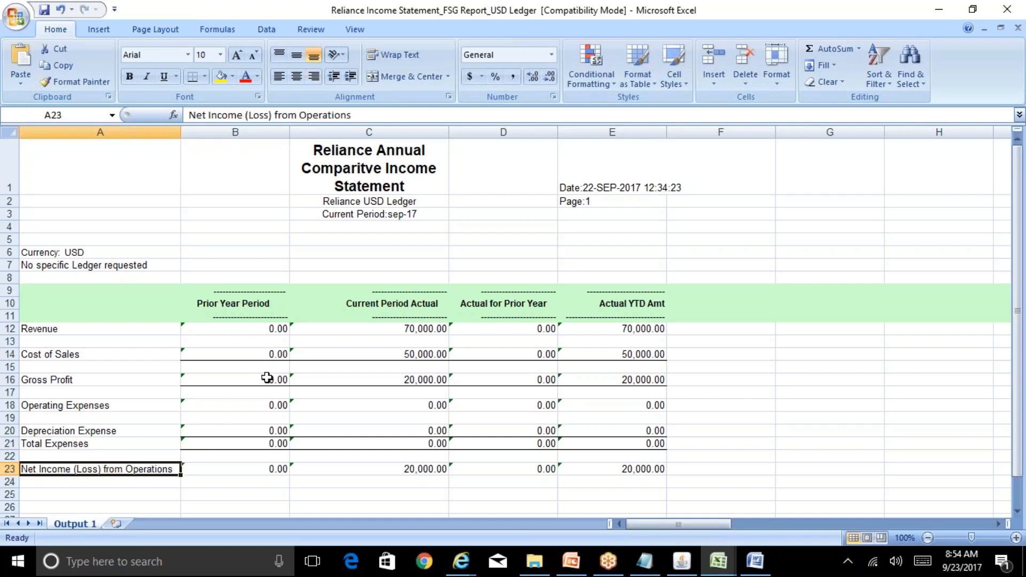
Make the entire Gross Profit, Total Expenses and Net Income (Loss) from Operations rows bold
click(45, 380)
key(shift+space)
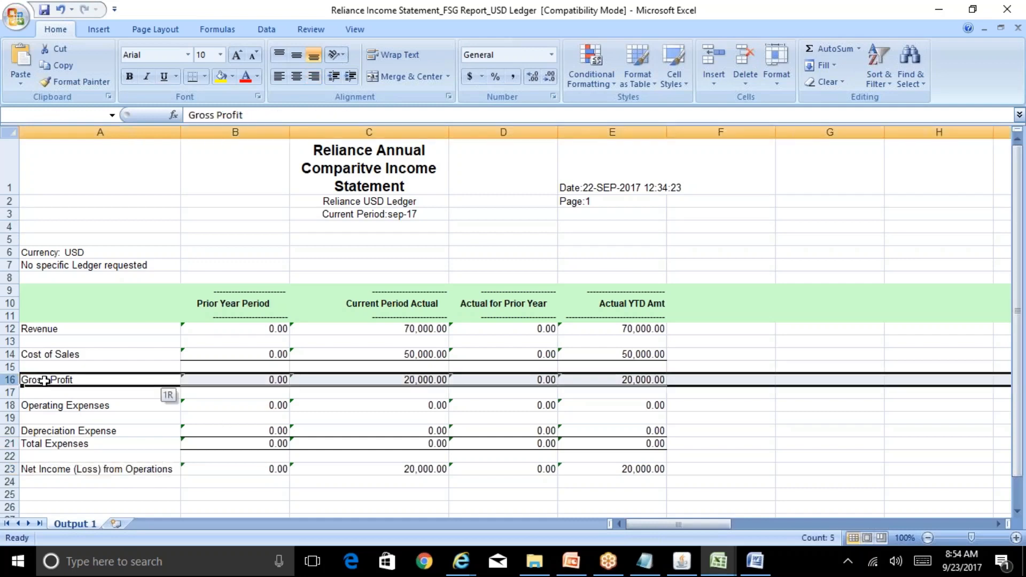
key(ctrl+b)
click(50, 445)
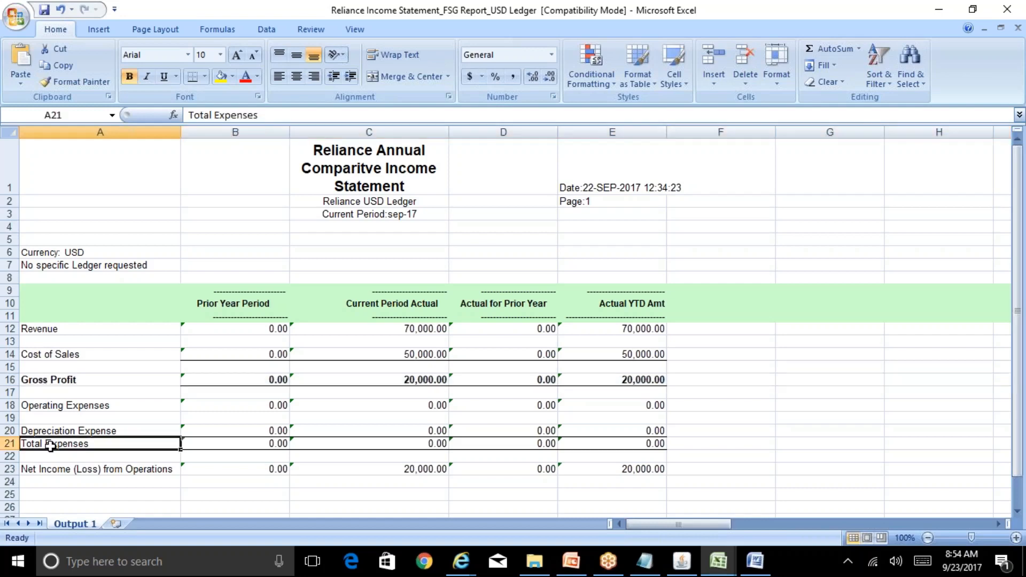
key(shift+space)
key(ctrl+b)
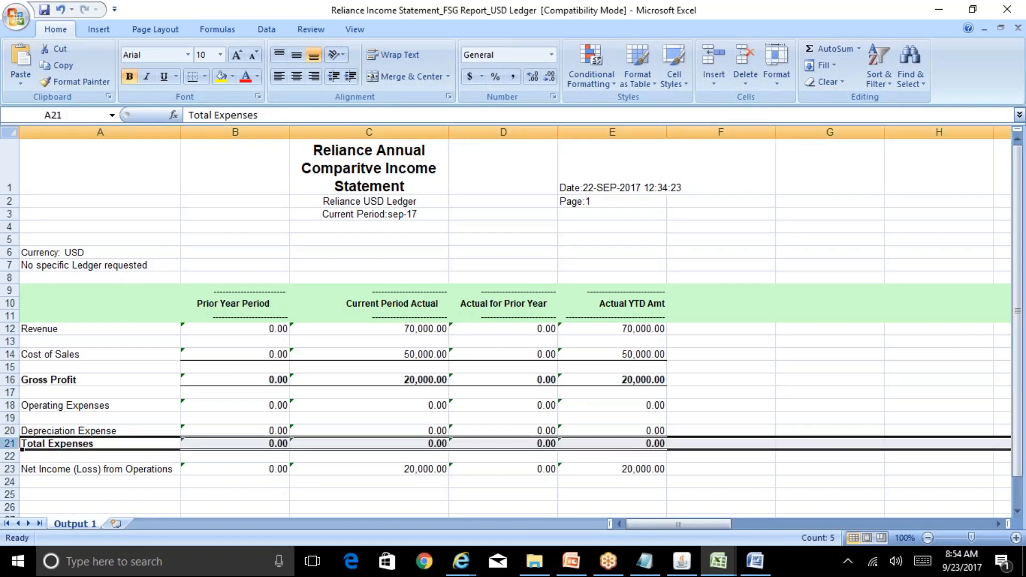
click(115, 473)
key(shift+space)
key(ctrl+b)
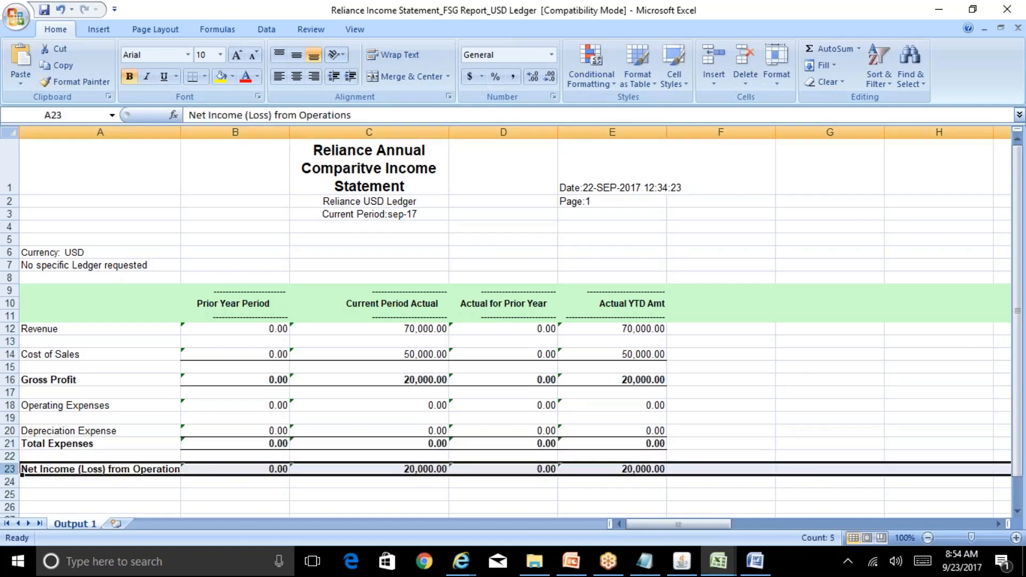
Examine the Current Period Actual amounts from Revenue down to Total Expenses, relating gross profit to the expense lines
click(262, 331)
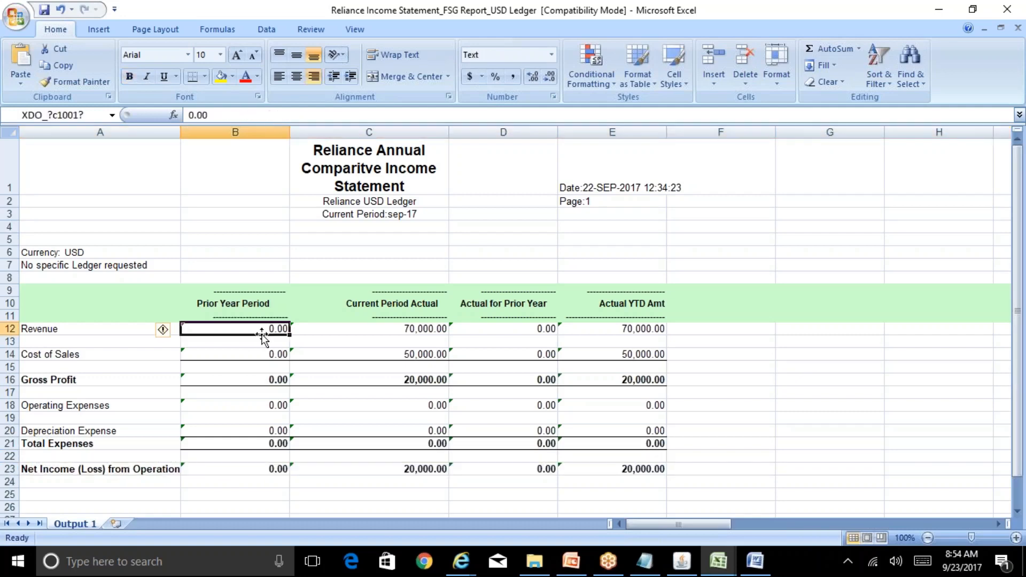
click(413, 328)
click(432, 353)
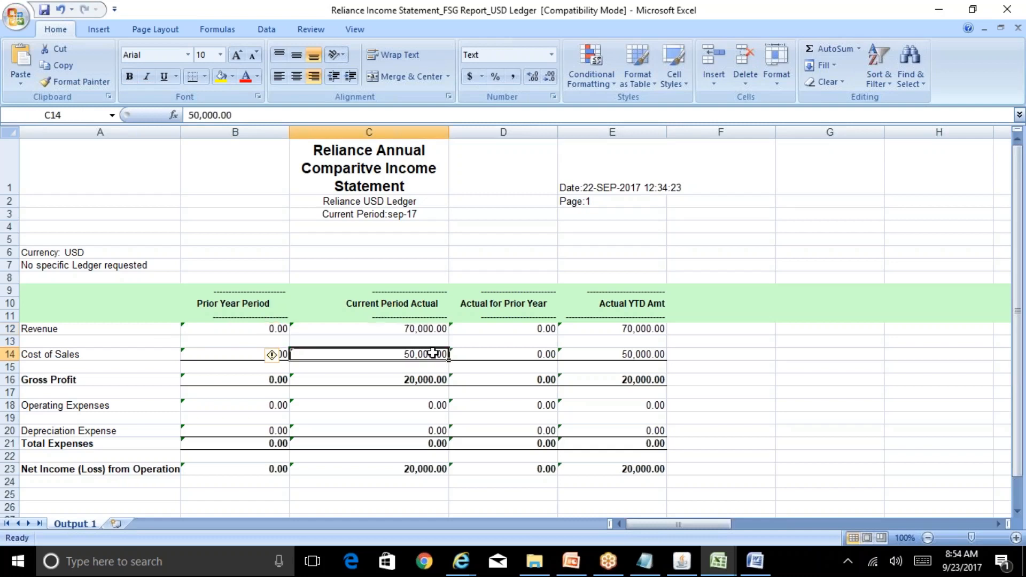
click(433, 378)
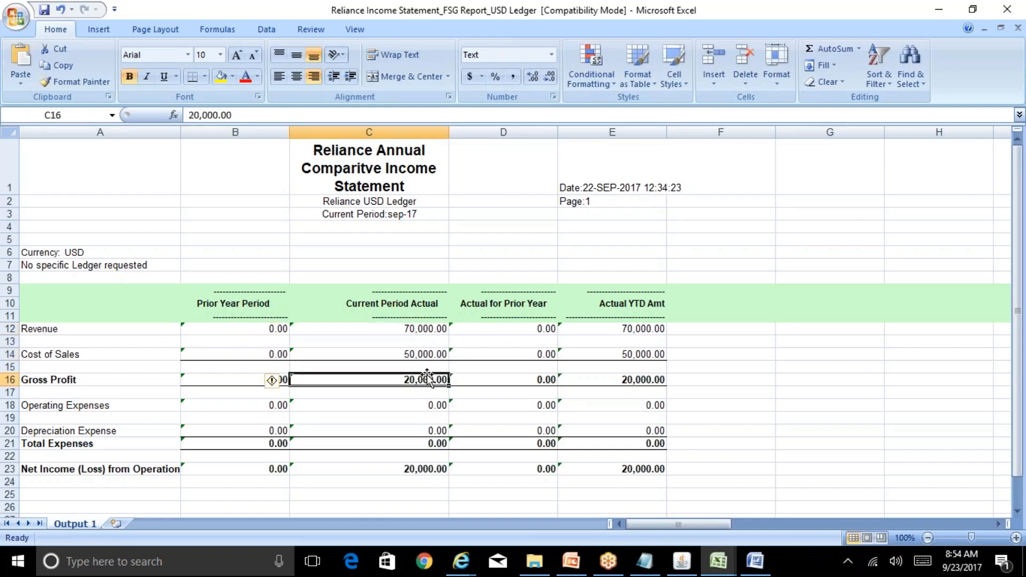
click(435, 406)
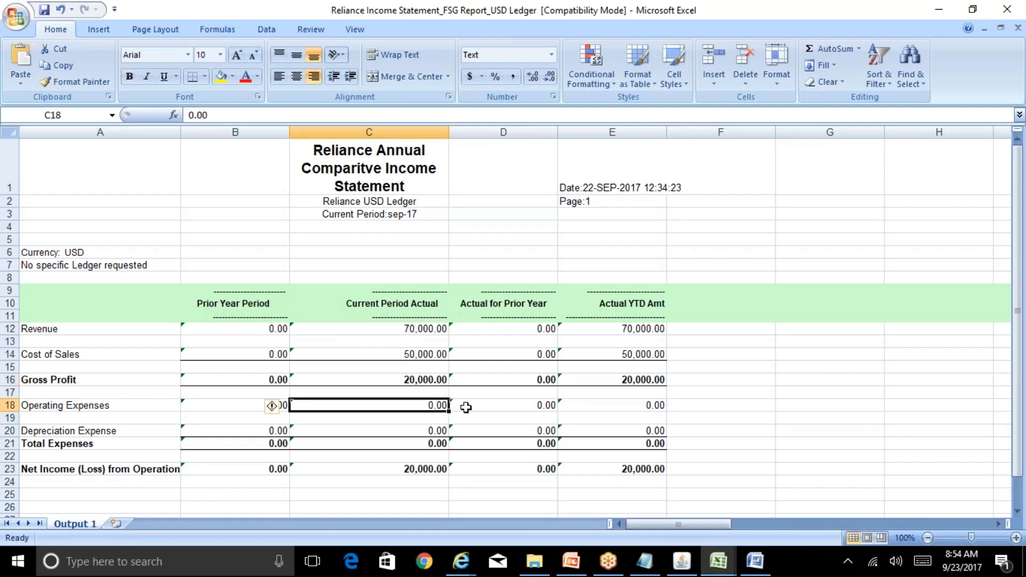
click(438, 430)
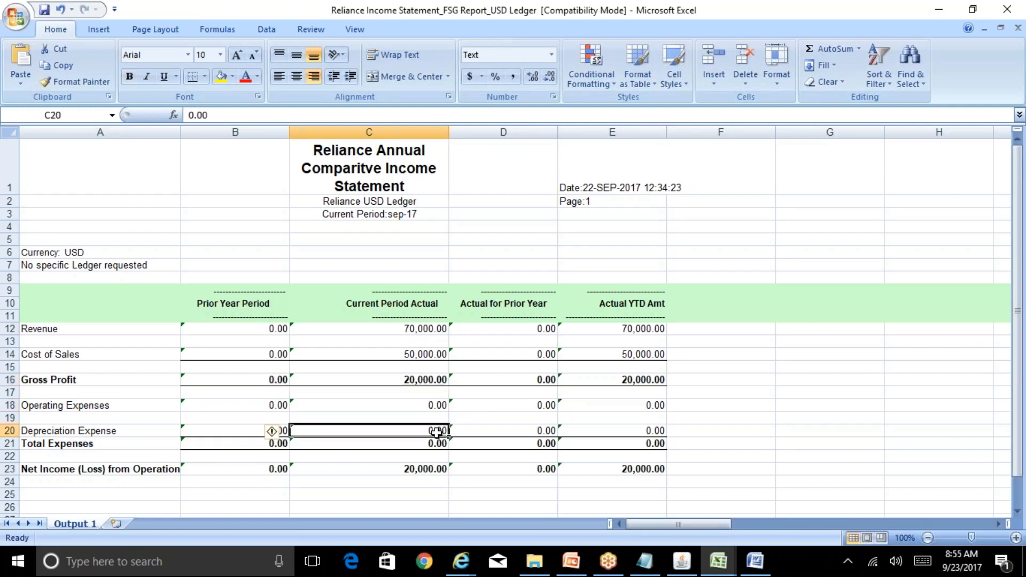
click(429, 450)
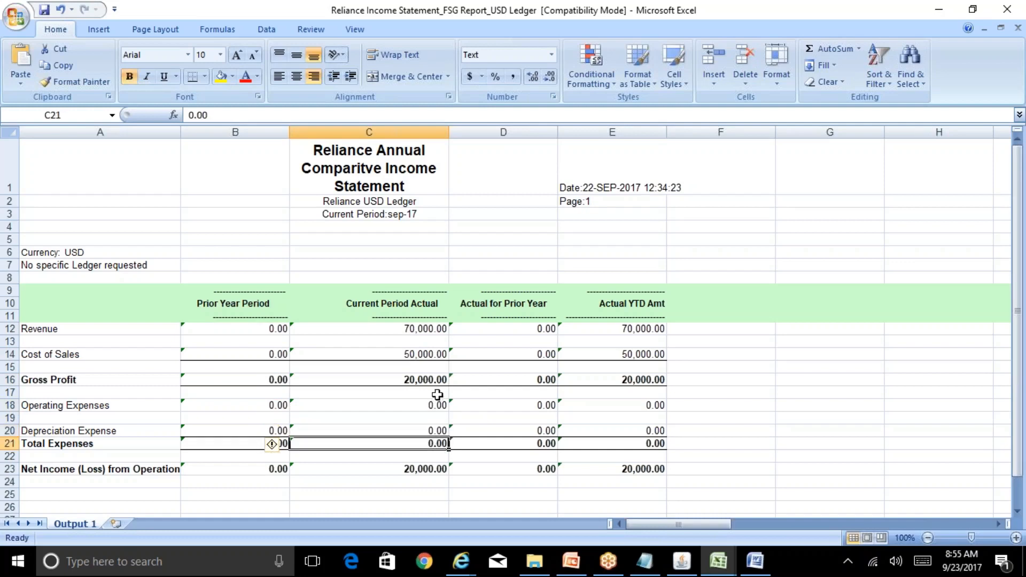
click(437, 406)
click(436, 430)
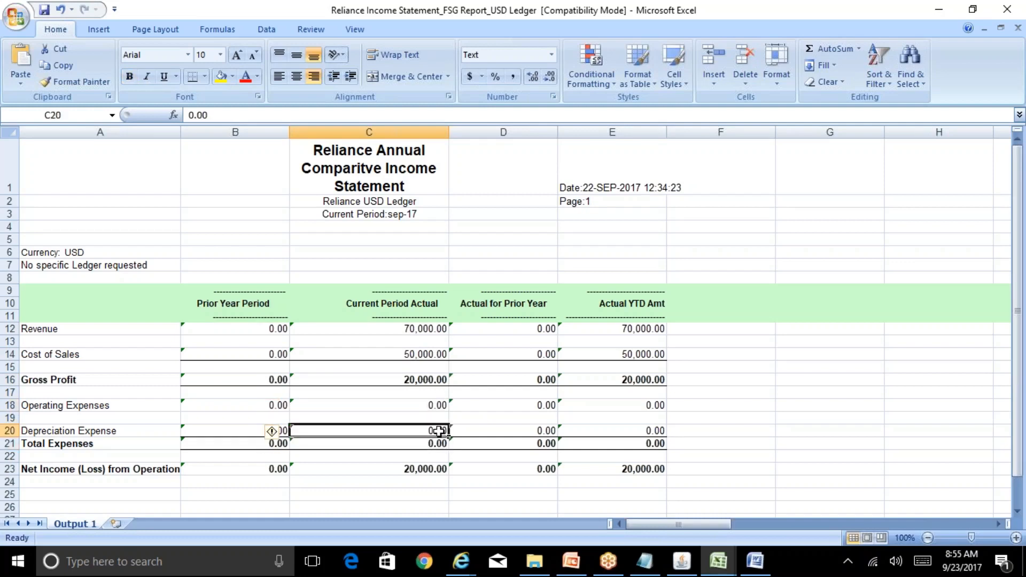
click(420, 379)
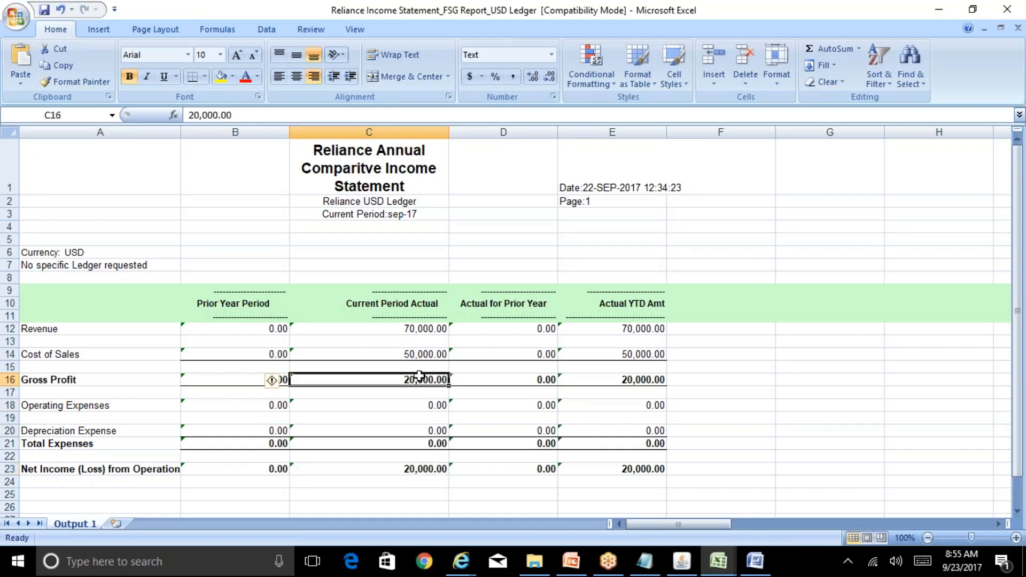
click(442, 448)
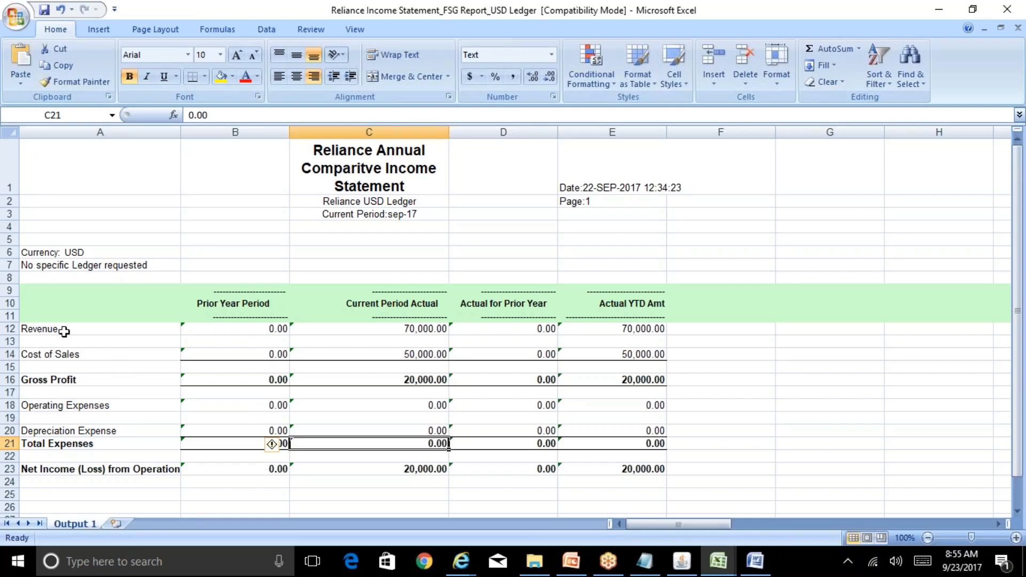
Switch to Oracle Applications and expand Reports, its Define group and the Display subgroup in the navigator's function list
drag(64, 329, 86, 468)
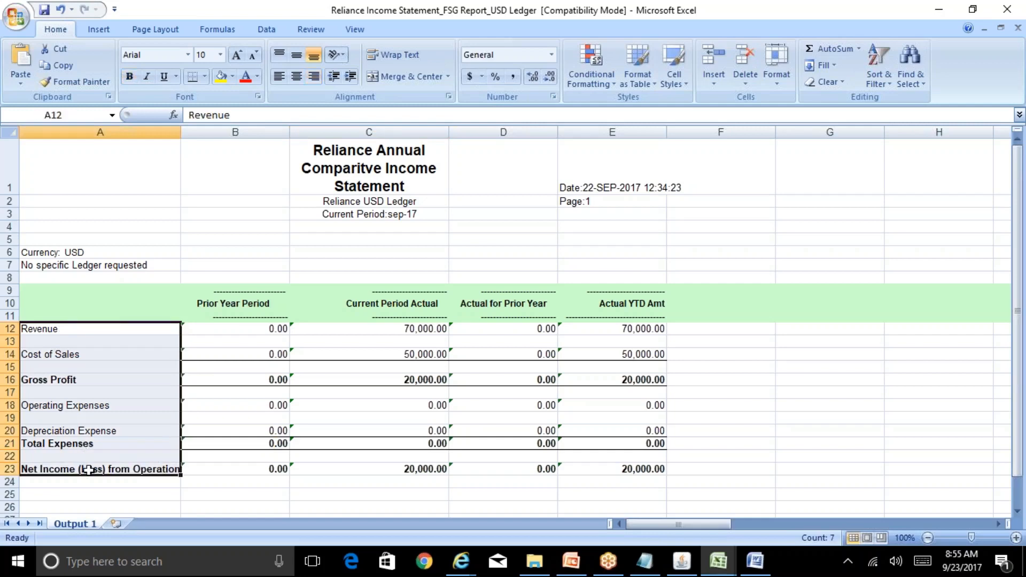
click(683, 562)
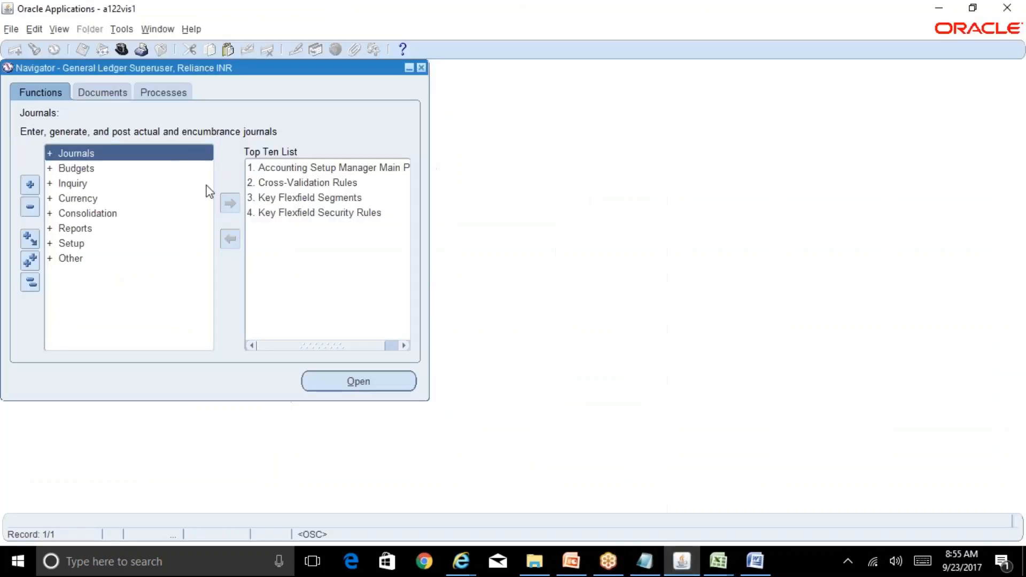
double_click(85, 233)
double_click(91, 259)
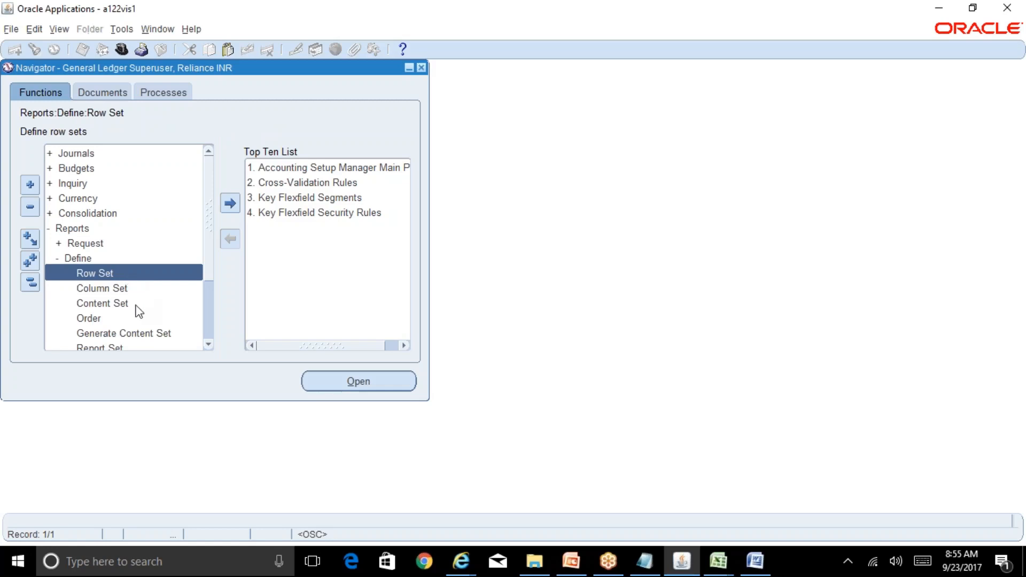
click(209, 345)
click(208, 344)
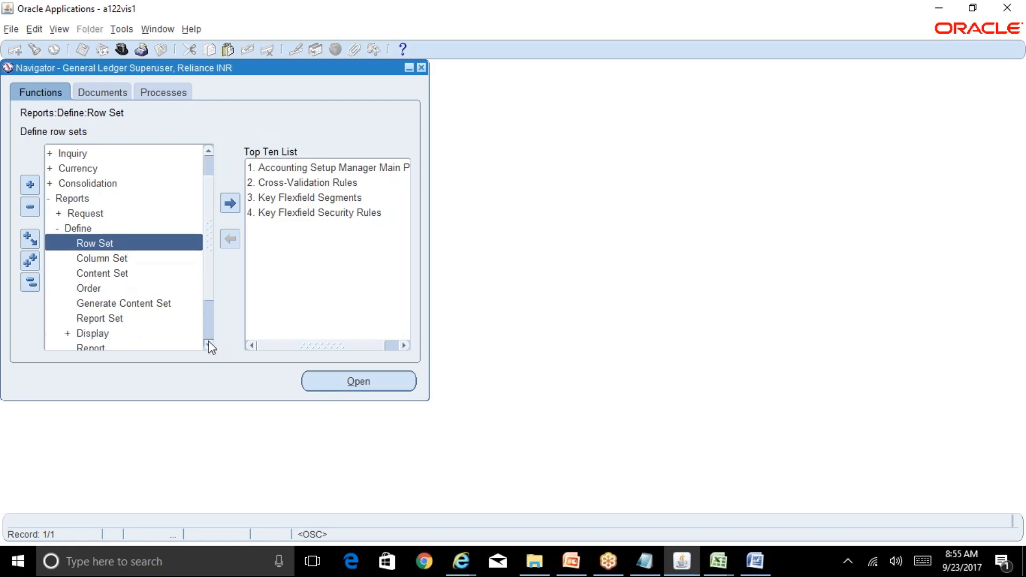
double_click(120, 338)
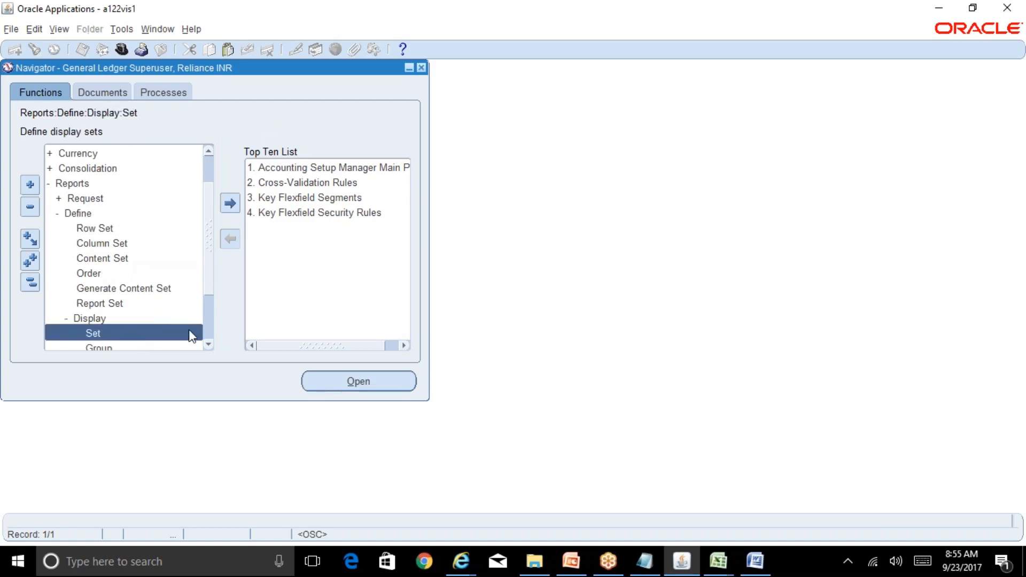
Check the income statement workbook once more and open the Row Set definition form in Oracle Applications
click(718, 561)
click(823, 501)
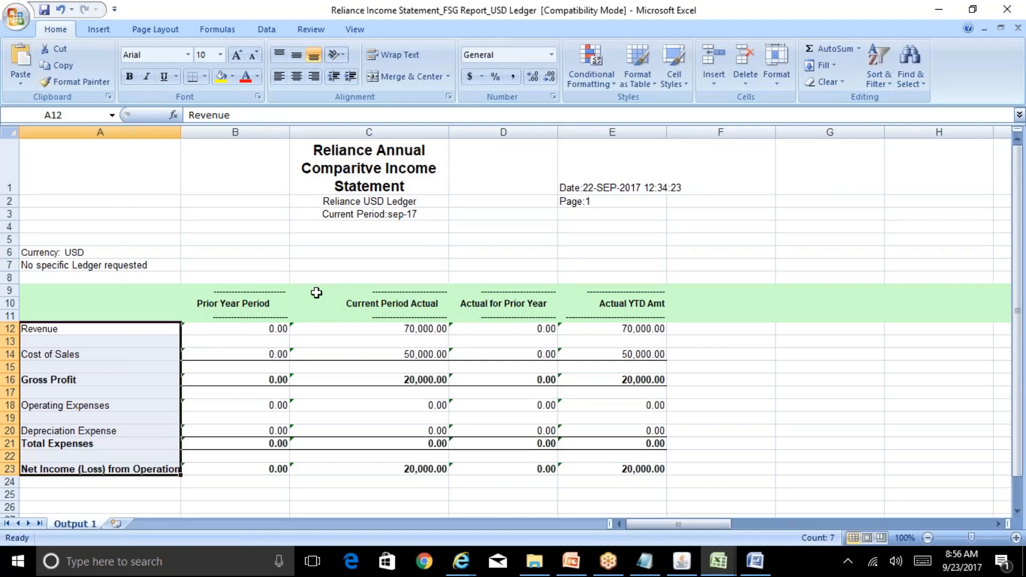
click(681, 561)
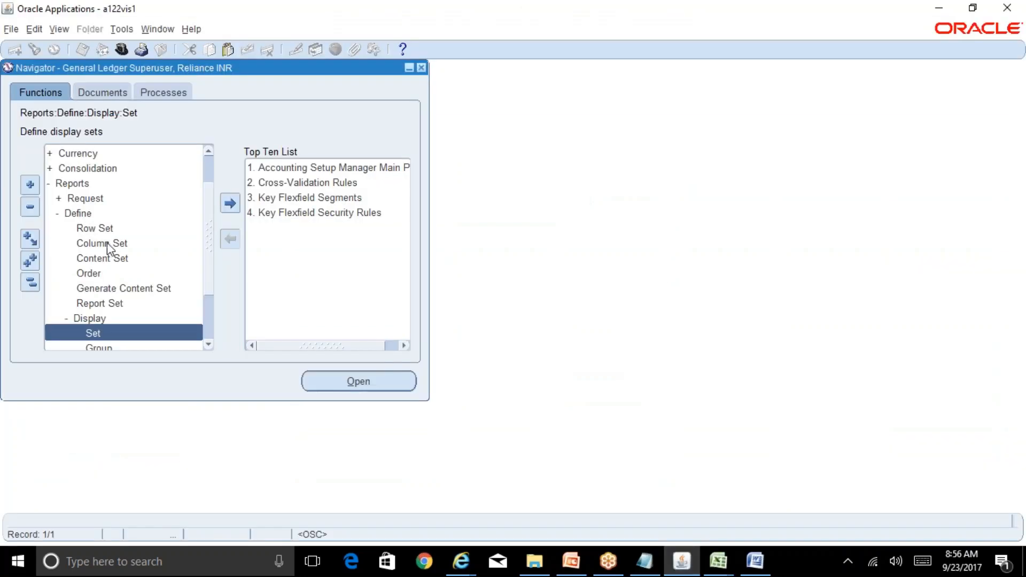
double_click(95, 229)
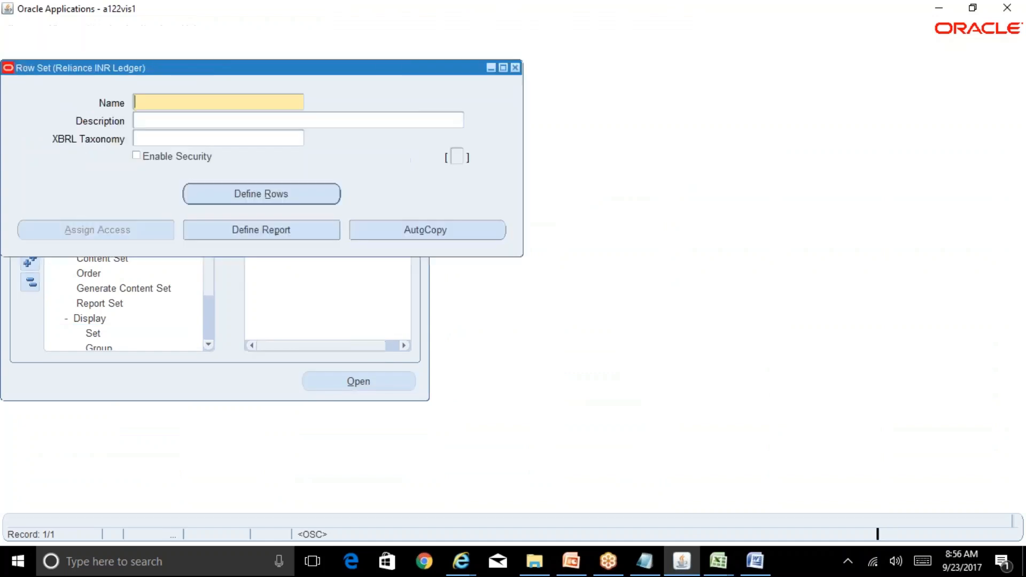
Compare the GL-33 row set instructions in BR100_Financials_GL with the income statement's Prior Year Period heading and Revenue line
mouse_move(720, 562)
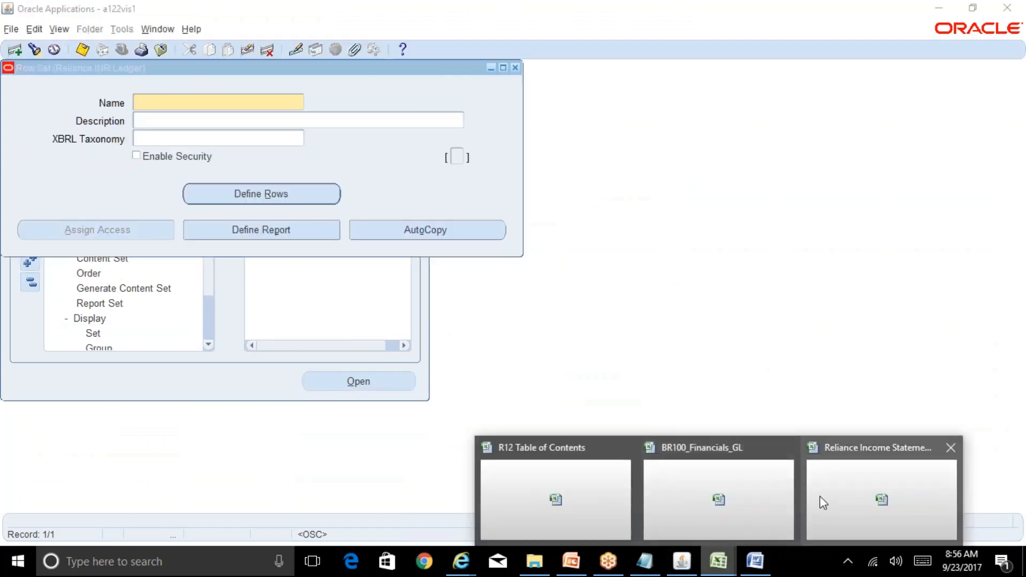
click(678, 505)
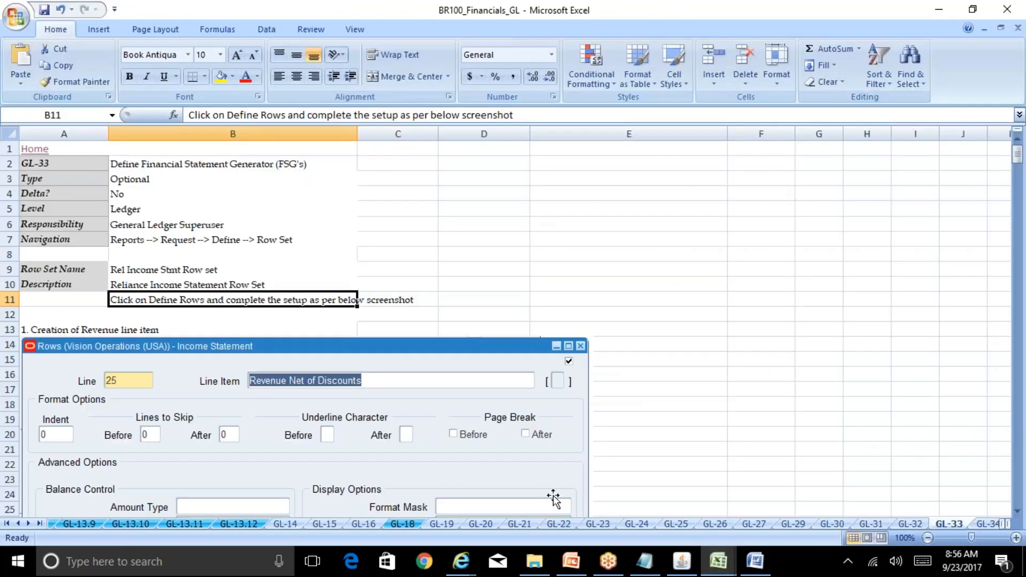
click(718, 561)
click(861, 507)
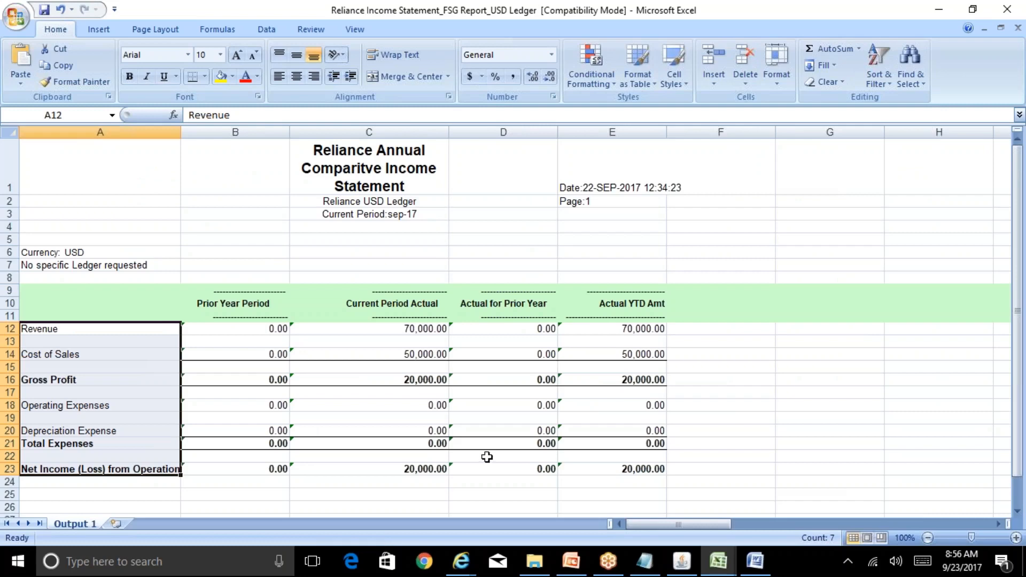
click(250, 305)
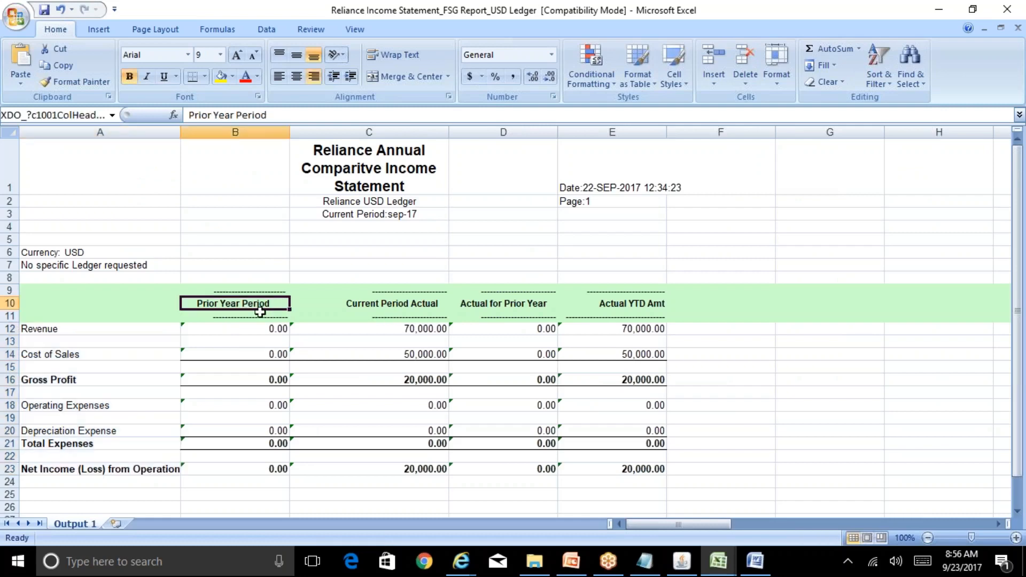
click(55, 332)
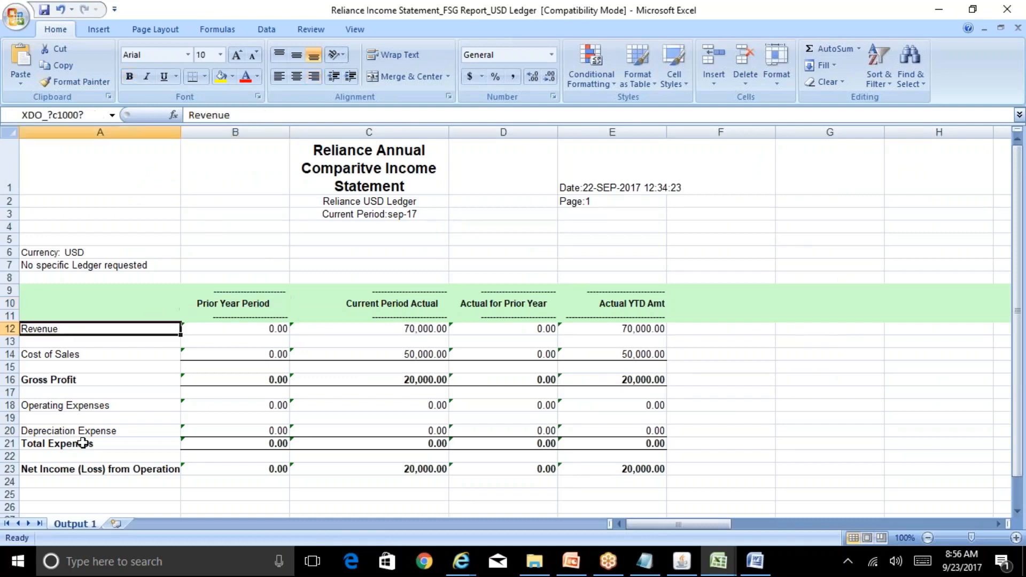
click(253, 317)
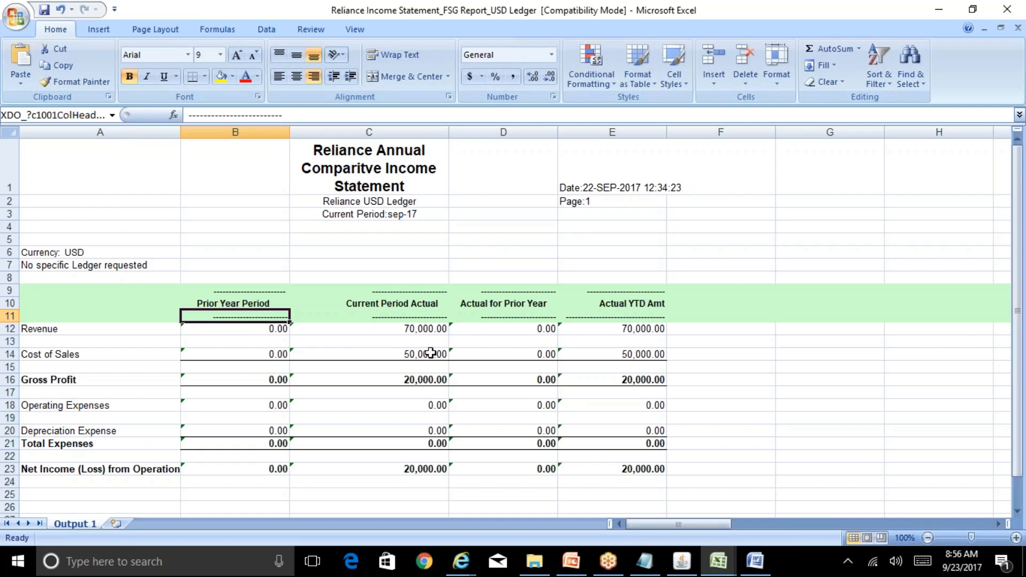
key(alt+Tab)
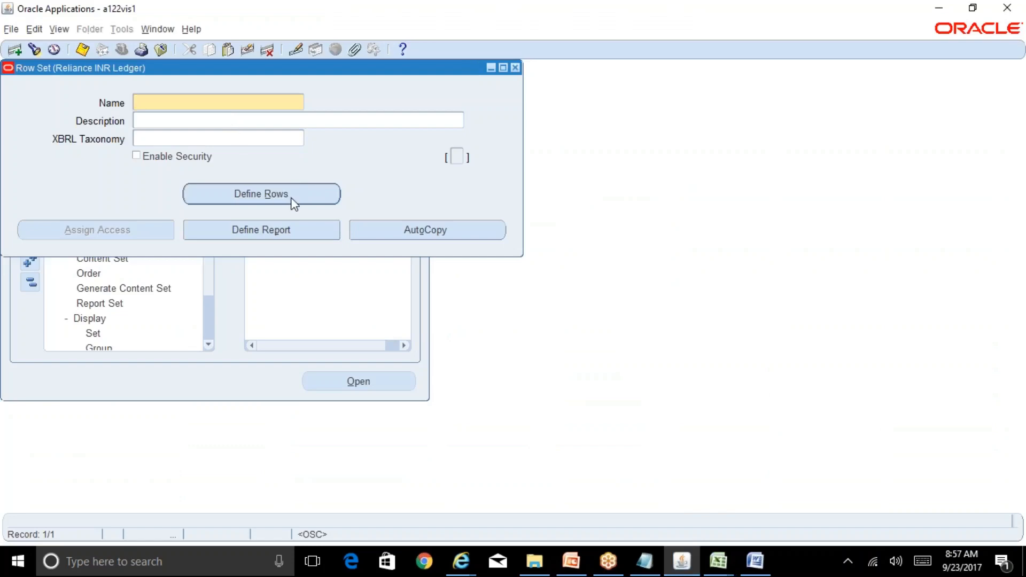
click(719, 561)
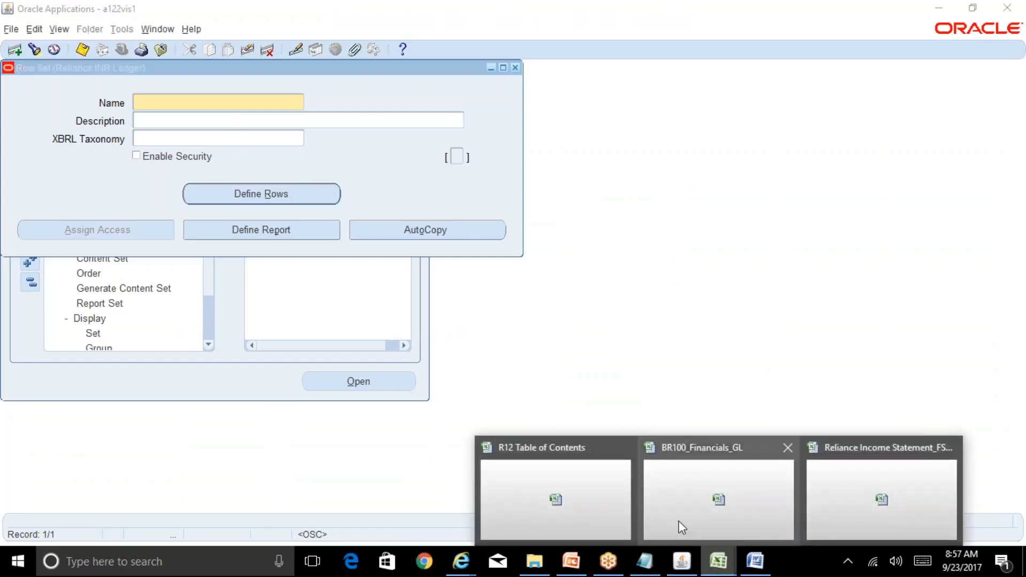
click(681, 526)
mouse_move(718, 561)
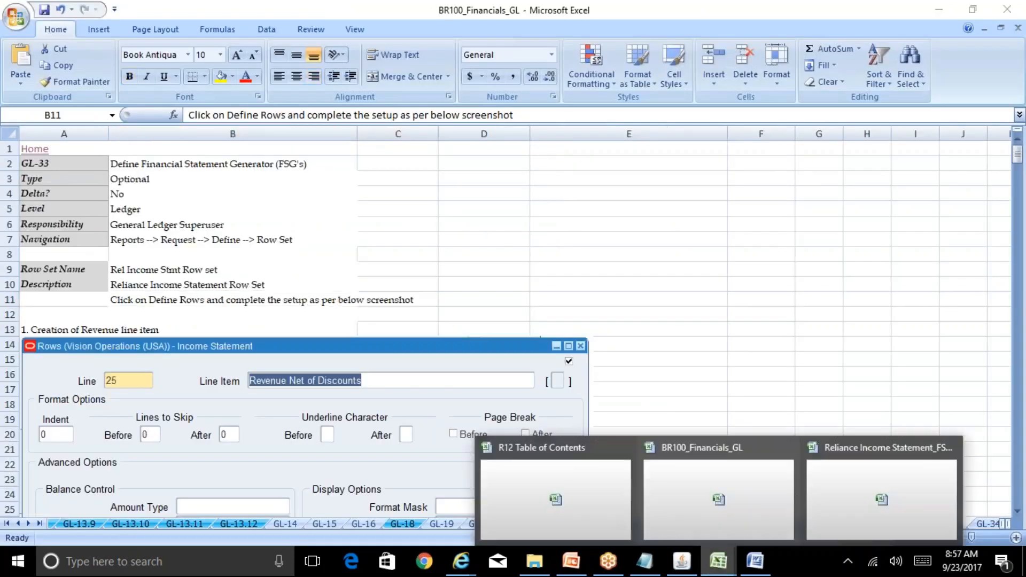
click(818, 497)
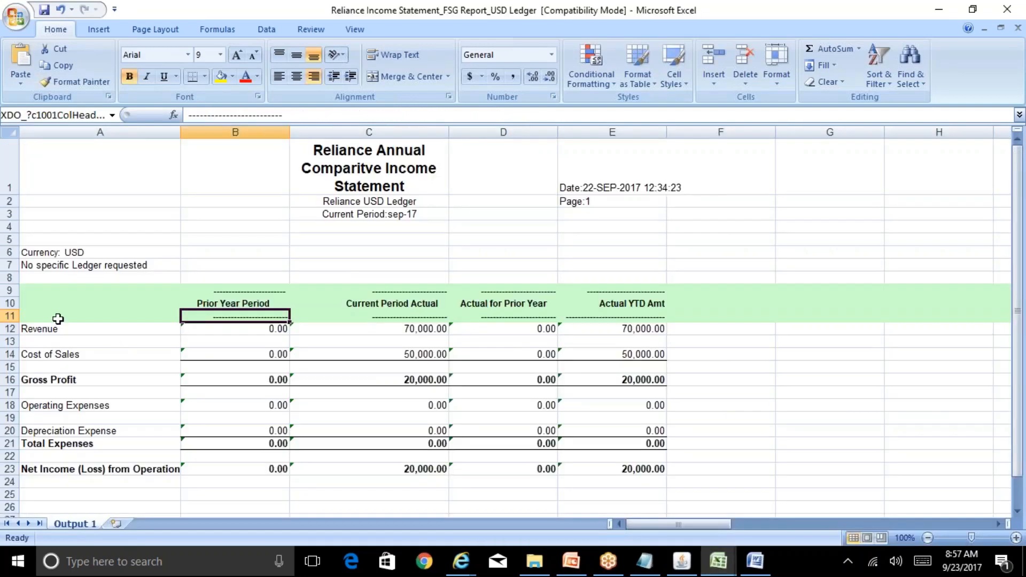
Copy the row set name Rel Income Stmt Row set from the GL-33 sheet into the Row Set form's Name field
click(714, 558)
click(719, 499)
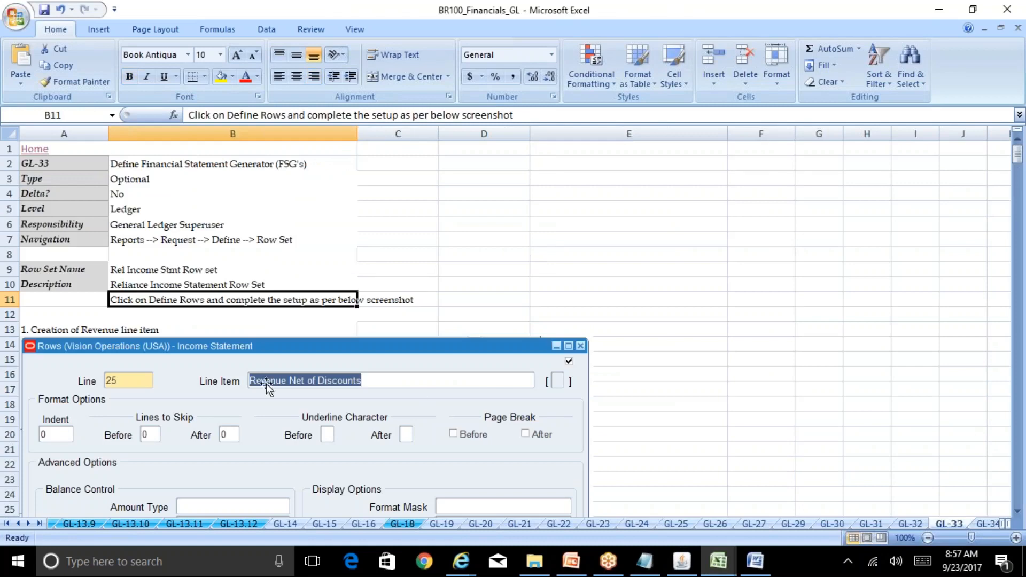
click(158, 268)
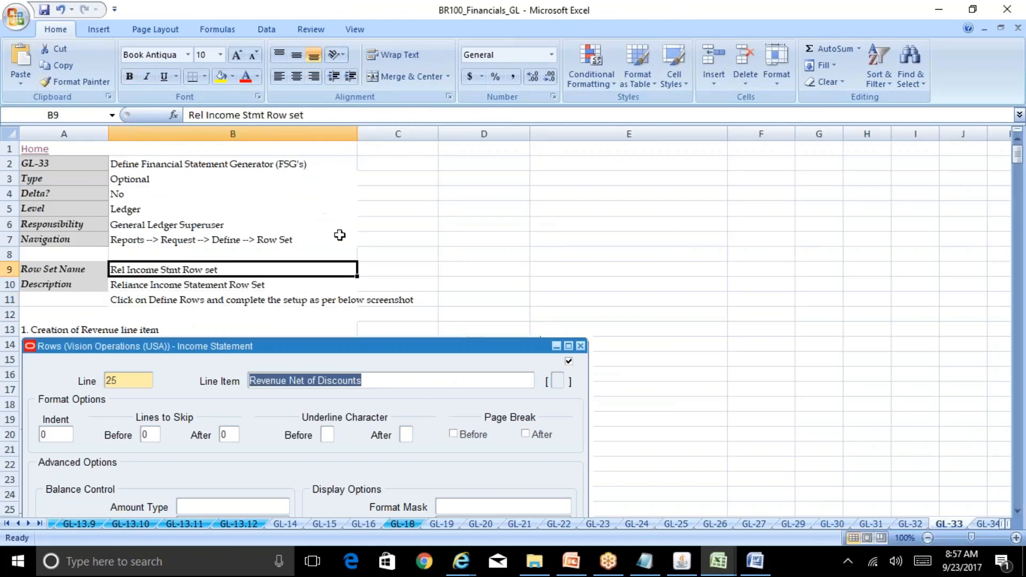
drag(324, 115, 189, 115)
key(ctrl+c)
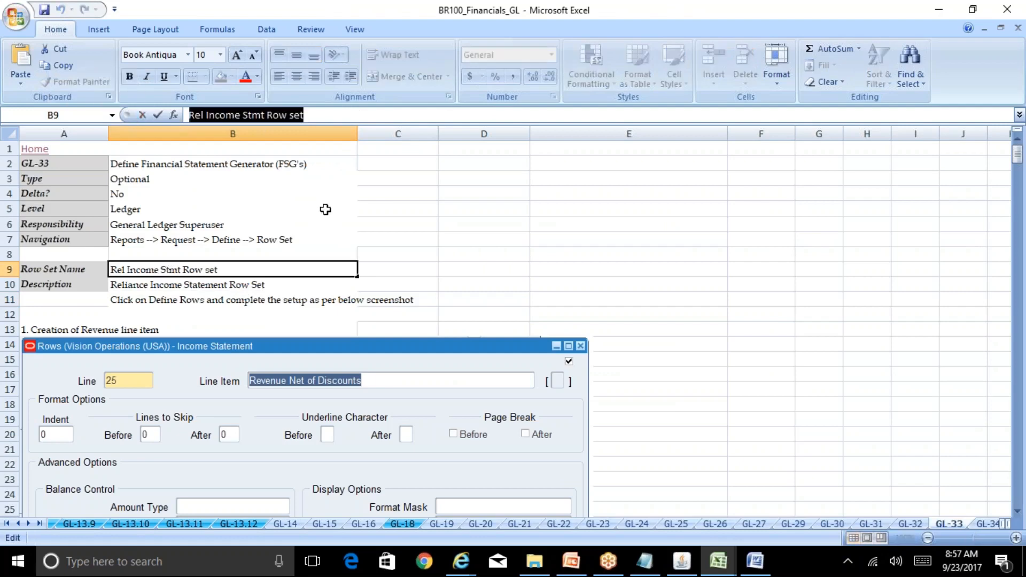
click(429, 281)
click(681, 561)
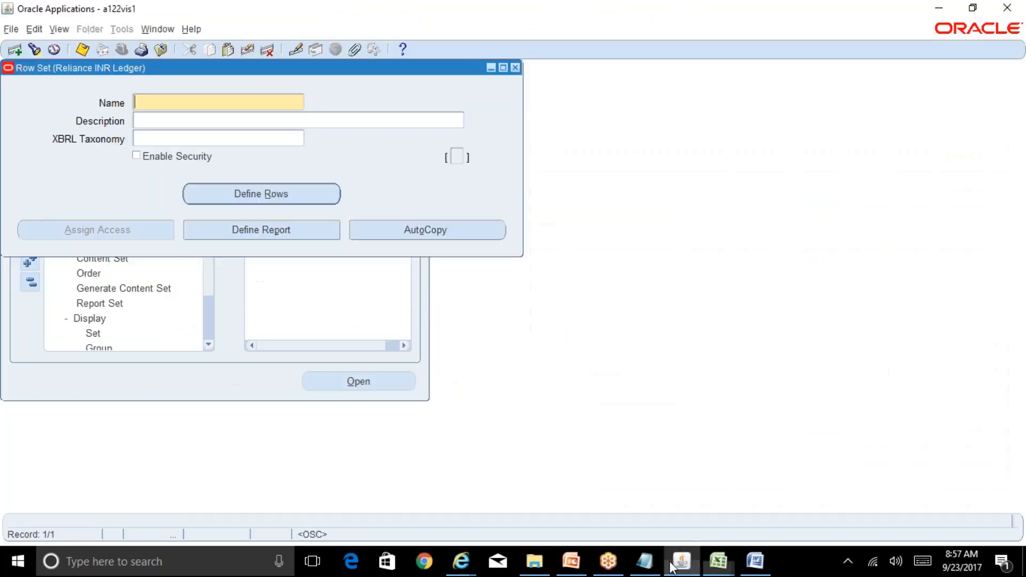
key(ctrl+v)
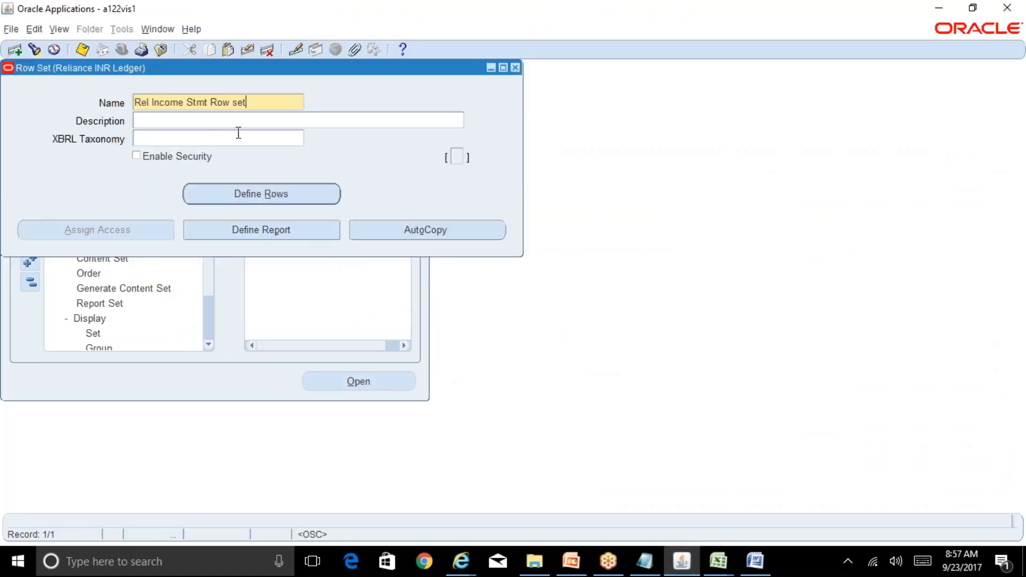
Enter Reliance Income Statement Row Set as the row set's description and save the record
click(204, 122)
text(Reliance Income Statement Row Set)
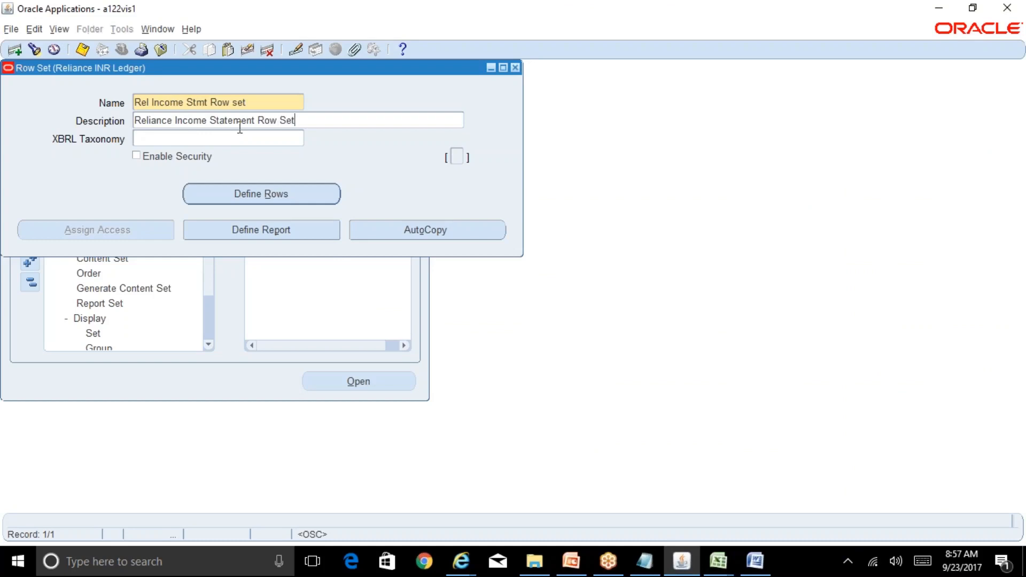
click(80, 48)
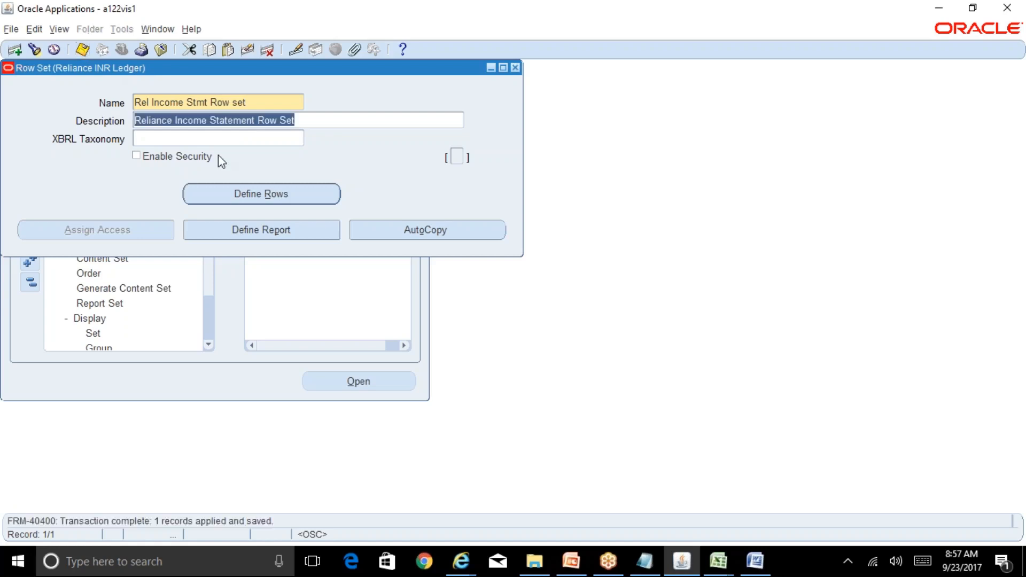
Open the row definitions for the row set and enter Revenue as the line item, matching the income statement's first line
click(326, 200)
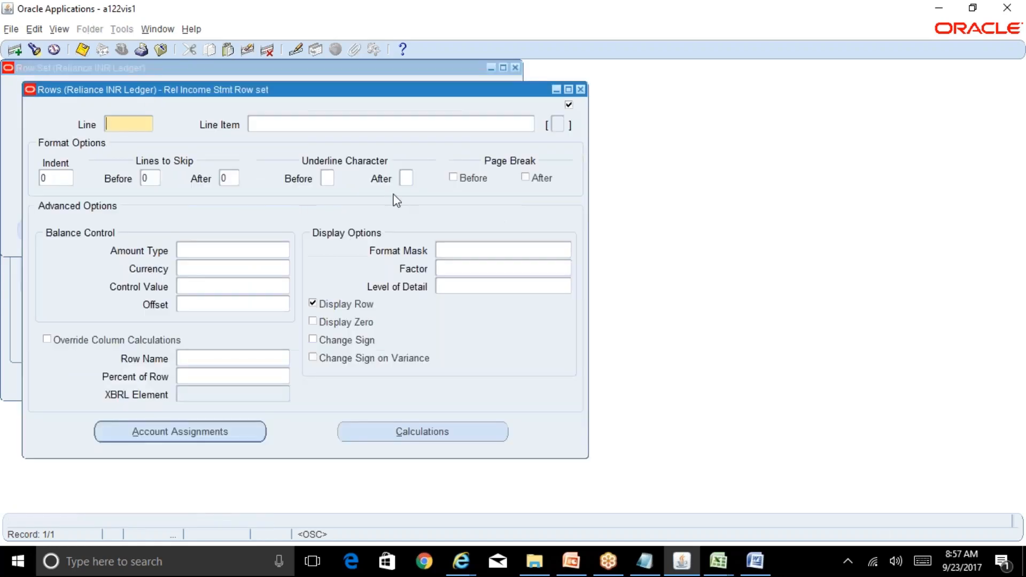
drag(428, 89, 788, 123)
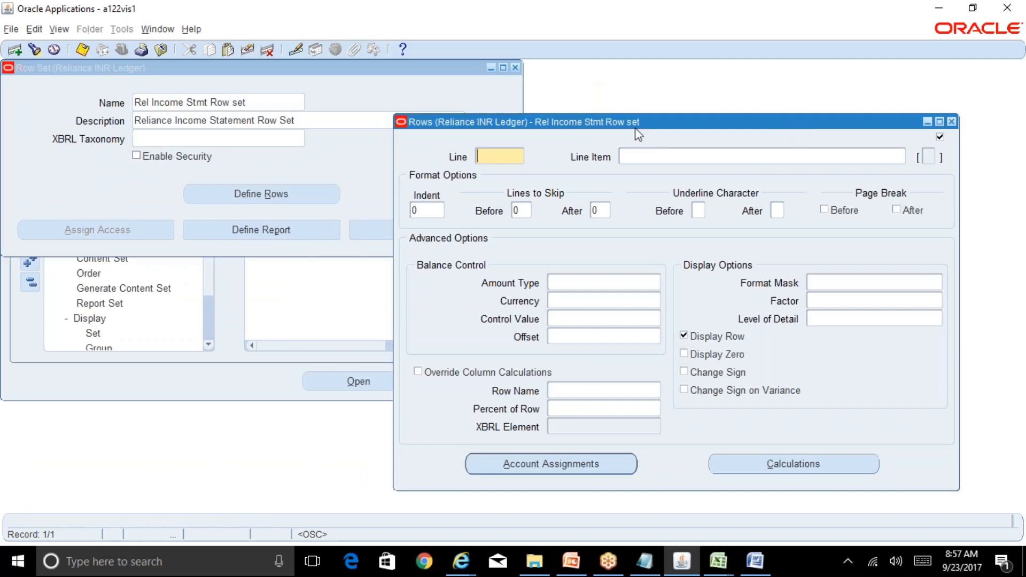
click(717, 562)
click(903, 503)
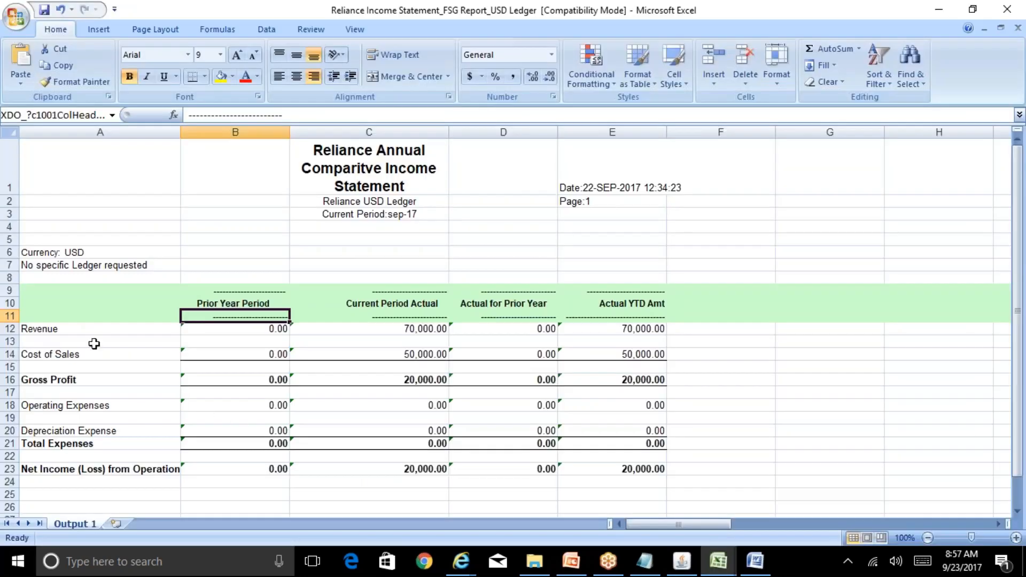
click(72, 335)
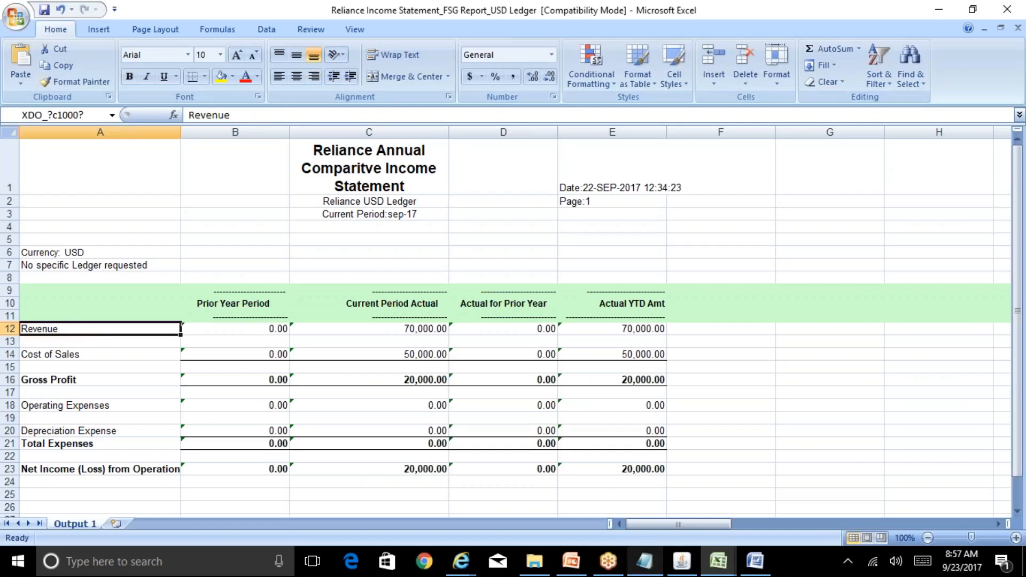
click(683, 563)
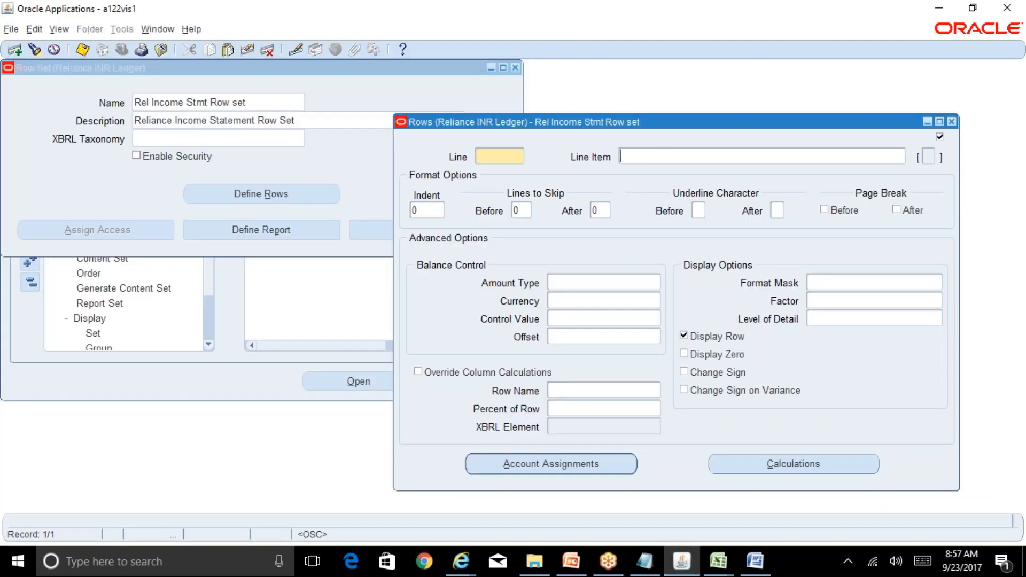
text(Revenue)
click(487, 160)
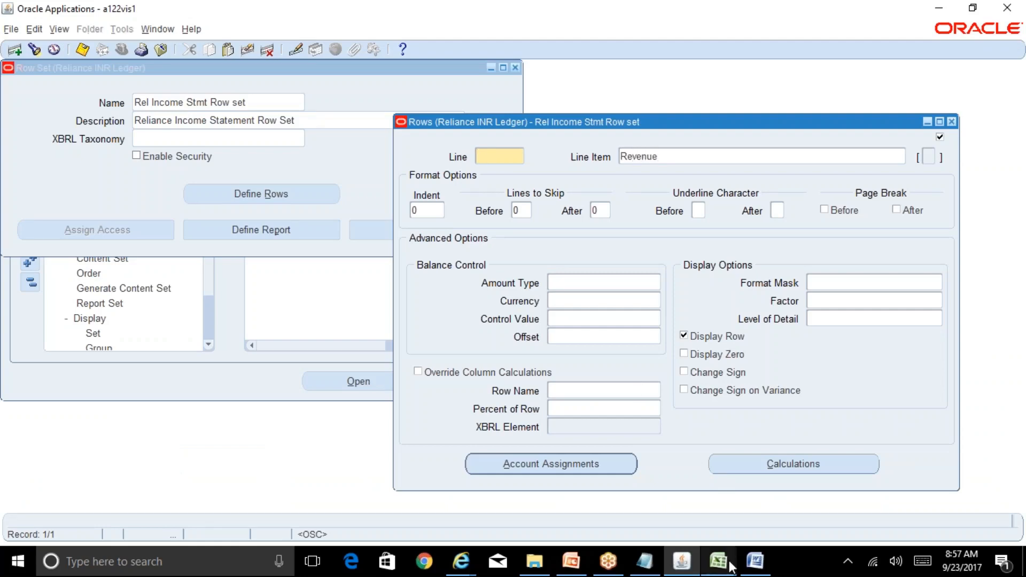
Check the GL-33 sheet's Revenue example and set the Revenue row's line number to 25
mouse_move(731, 566)
click(882, 480)
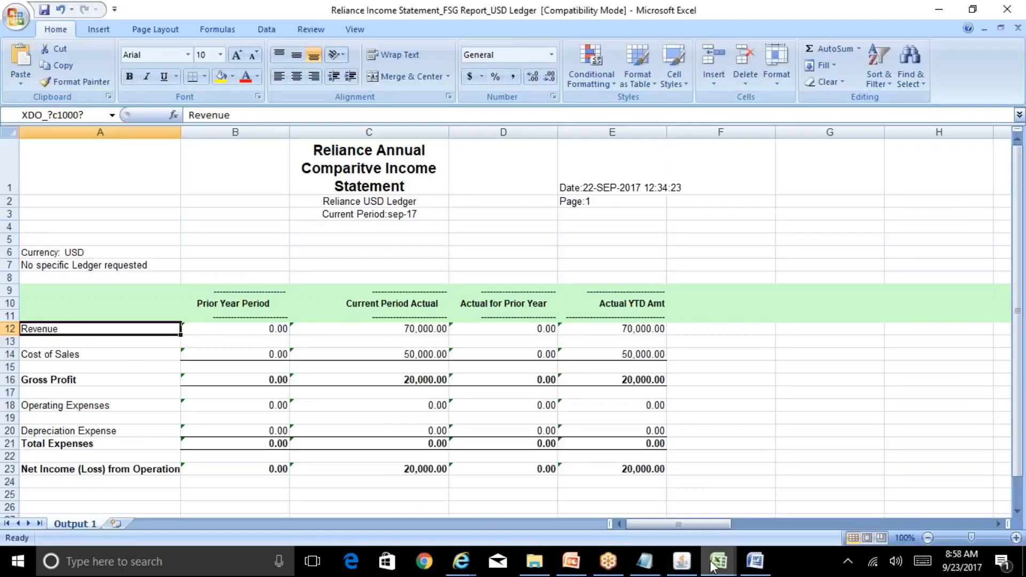
mouse_move(715, 563)
click(727, 486)
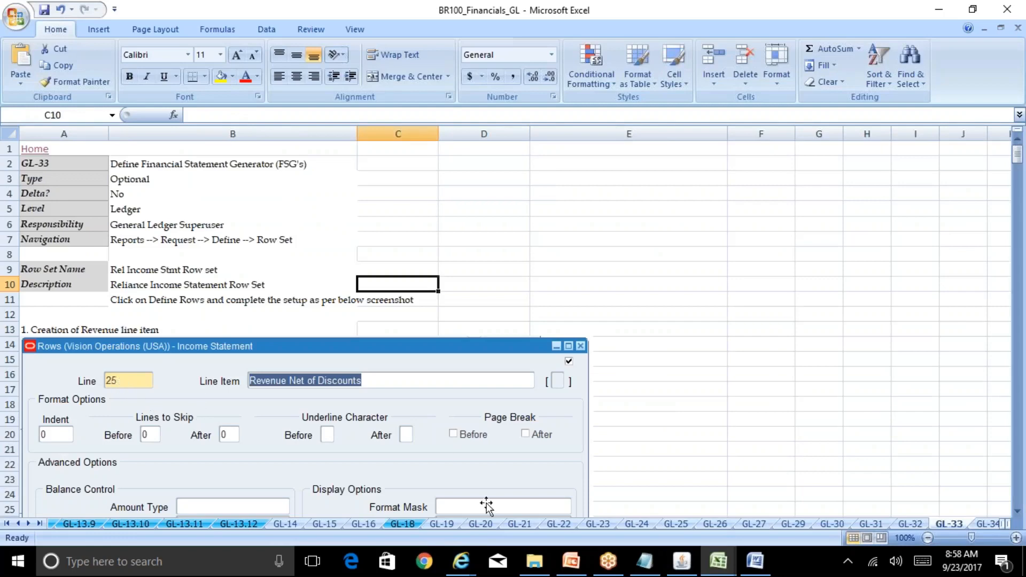
click(690, 567)
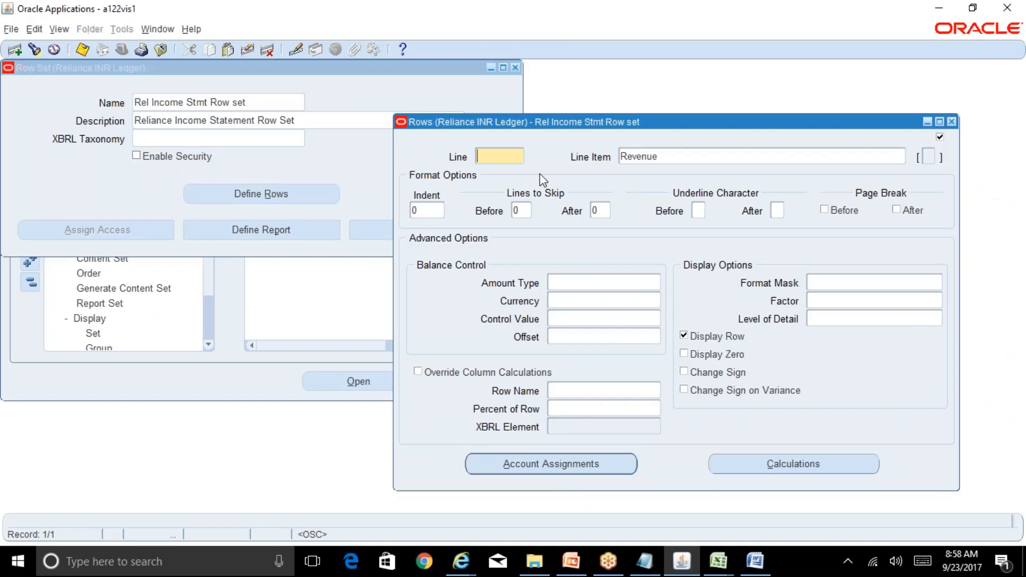
text(25)
mouse_move(722, 559)
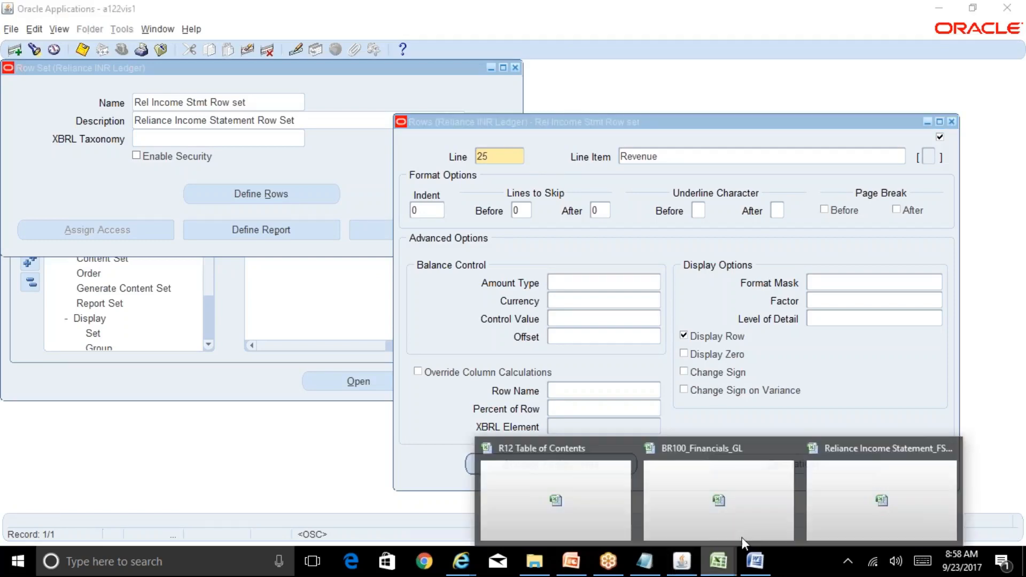
Examine the Revenue line in the Reliance income statement workbook against the Revenue line item in the row definition
click(833, 513)
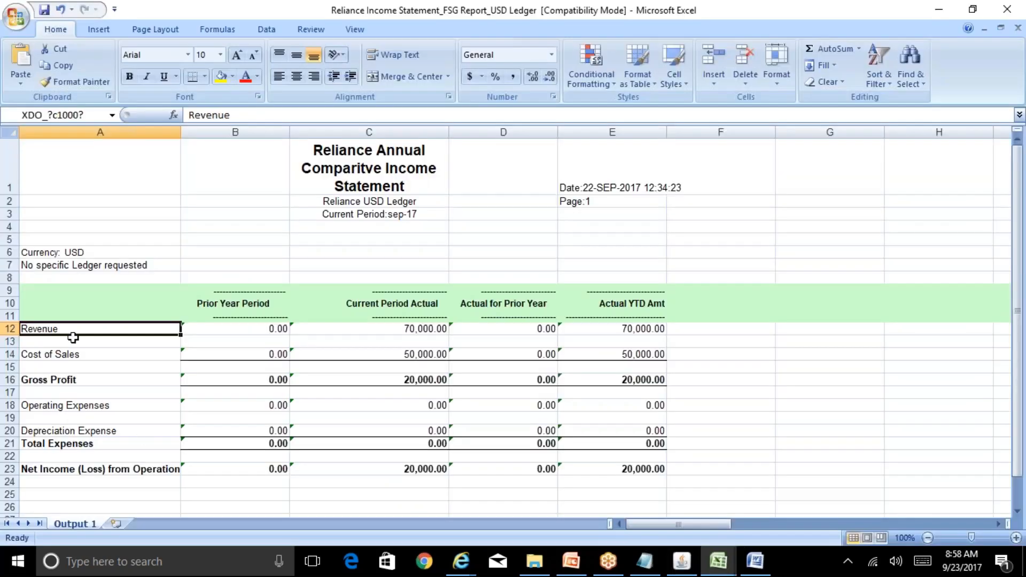
click(112, 226)
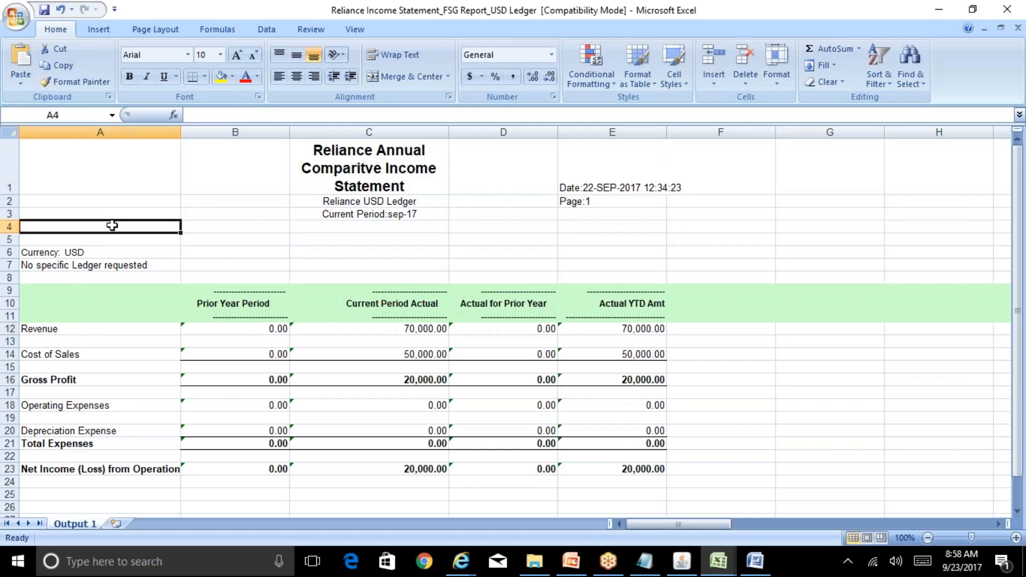
click(87, 329)
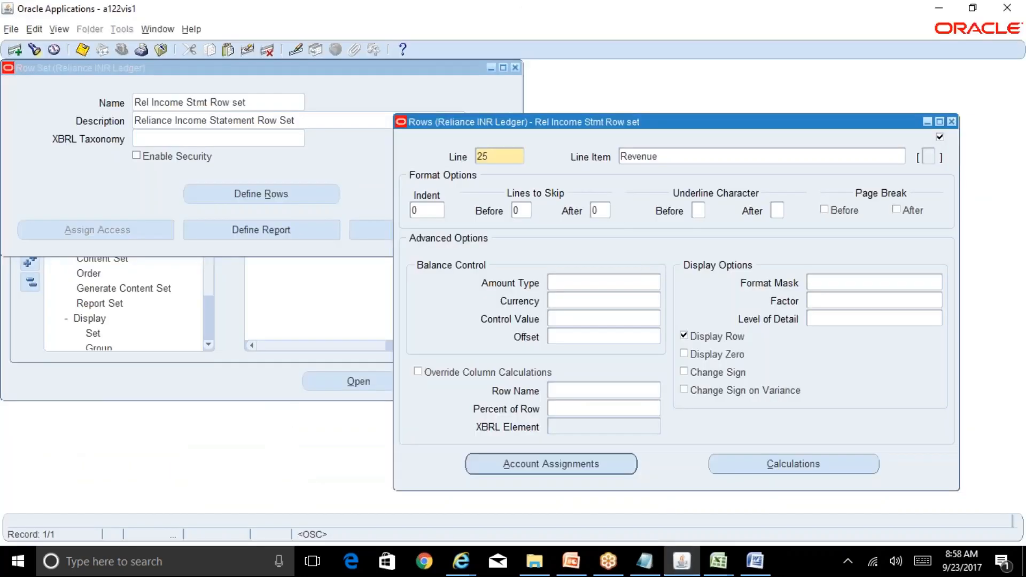
double_click(676, 154)
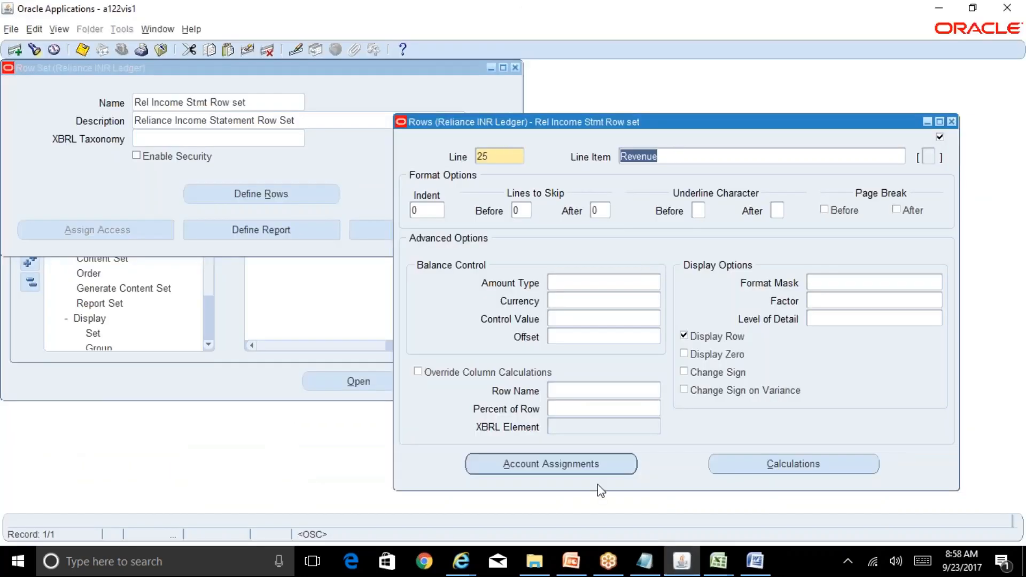
mouse_move(711, 569)
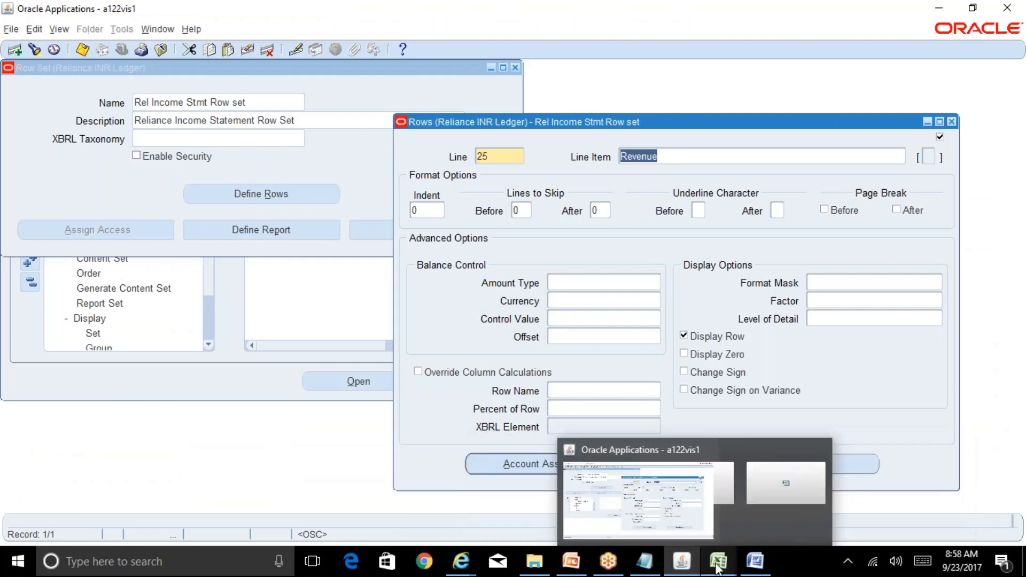
click(882, 497)
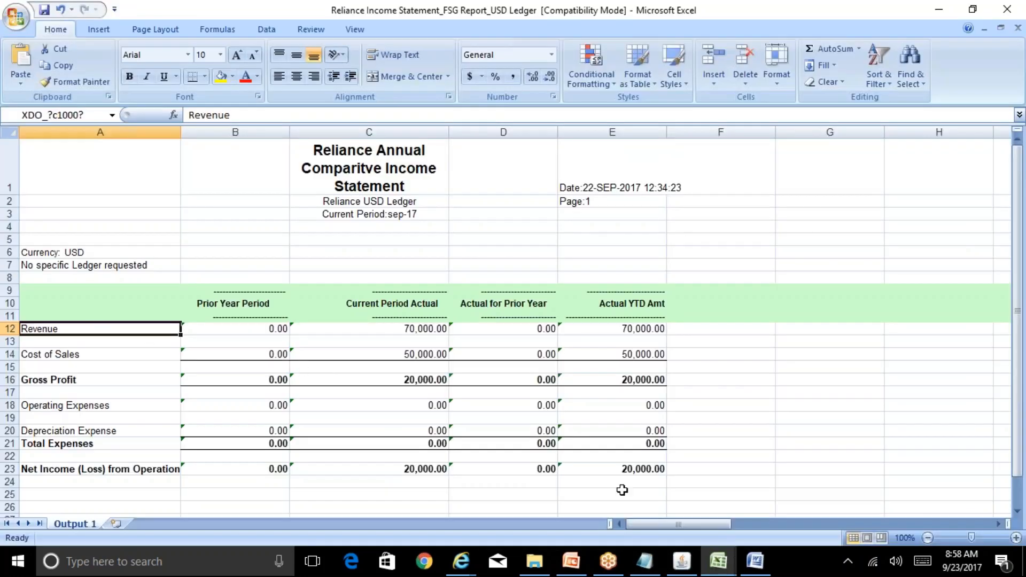
click(687, 564)
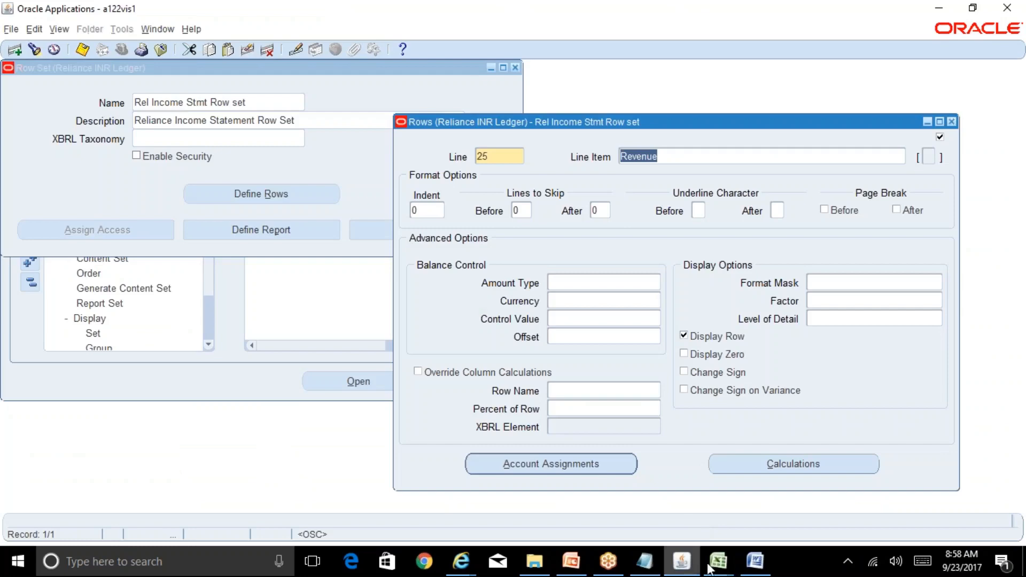
Check the display options in the GL-33 sheet's Revenue example and enable Display Zero for the Revenue row in Oracle
mouse_move(719, 565)
click(726, 504)
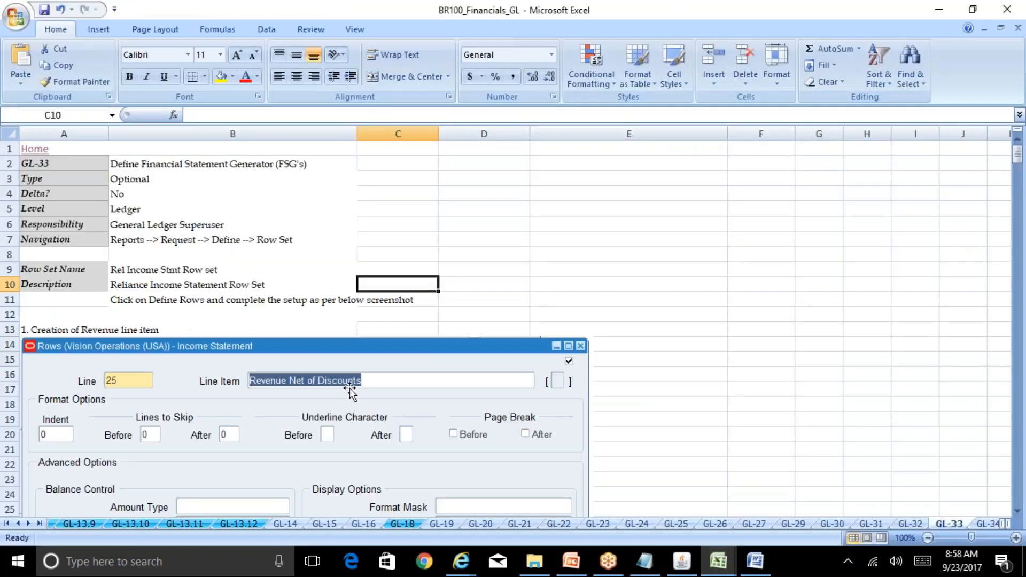
click(1018, 511)
scroll(1018, 513, down, 4)
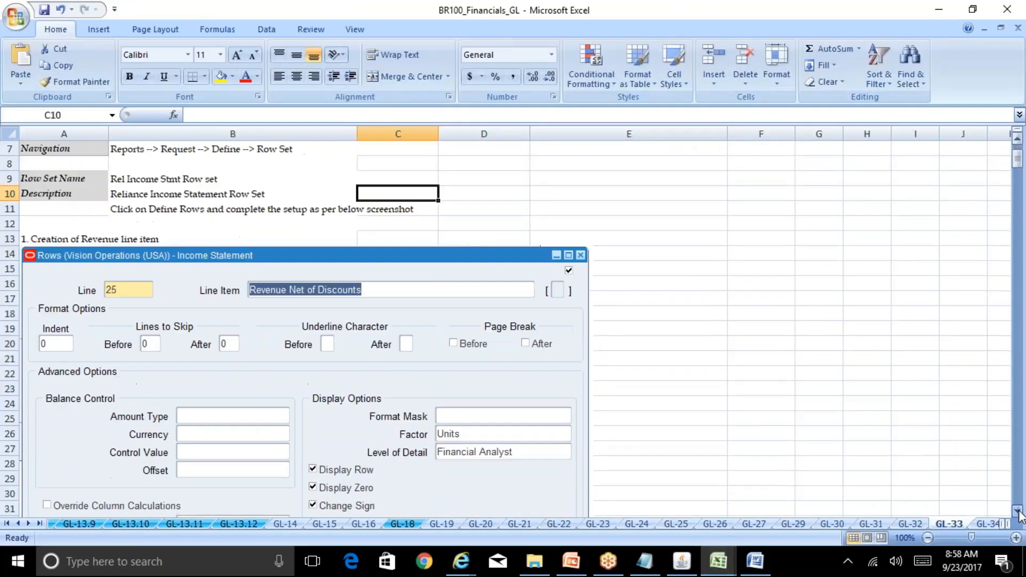
click(681, 561)
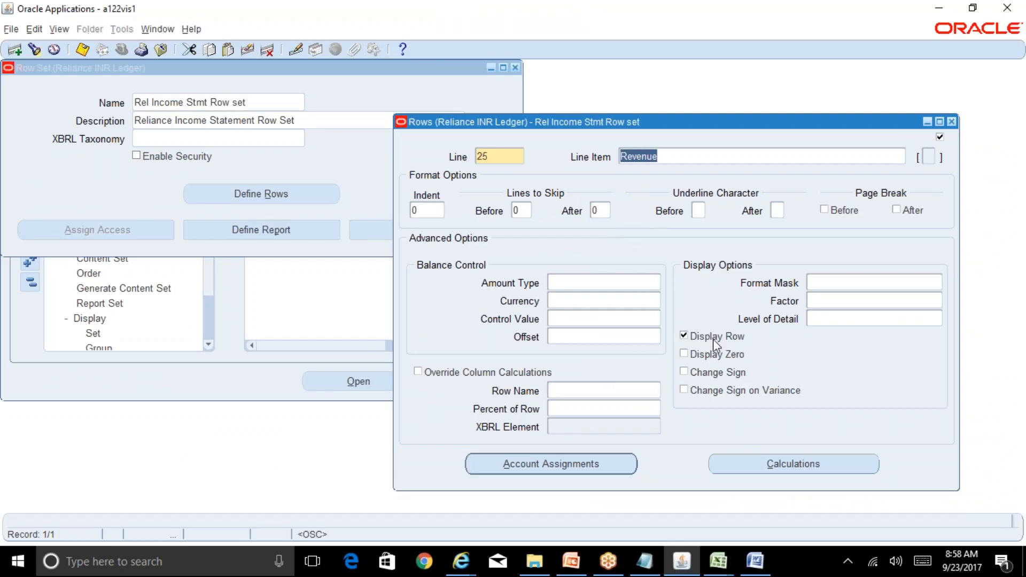
click(718, 354)
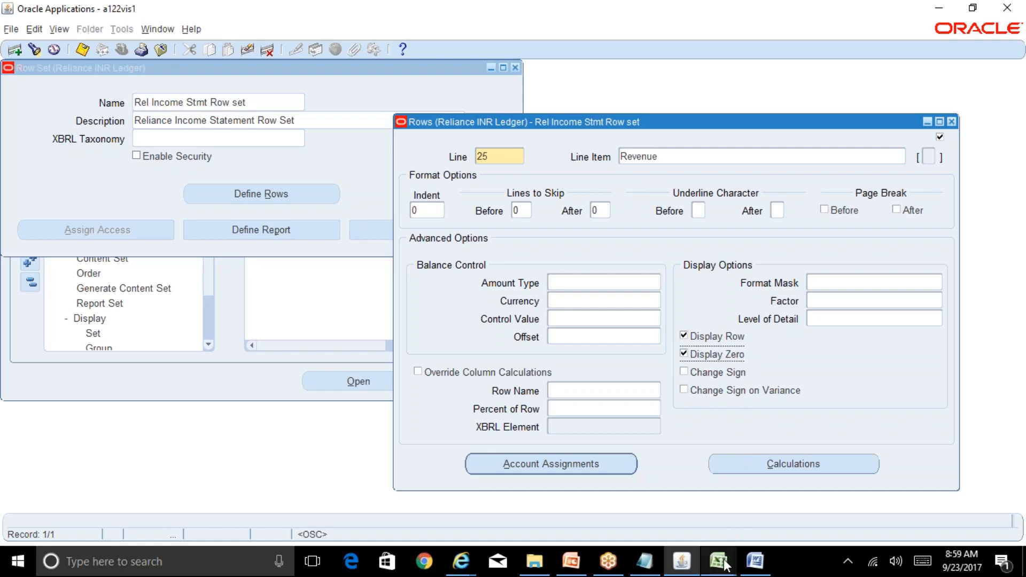
Switch to the Reliance income statement workbook and re-enter the Revenue row's Prior Year Period amount as 0.00
mouse_move(724, 563)
click(836, 505)
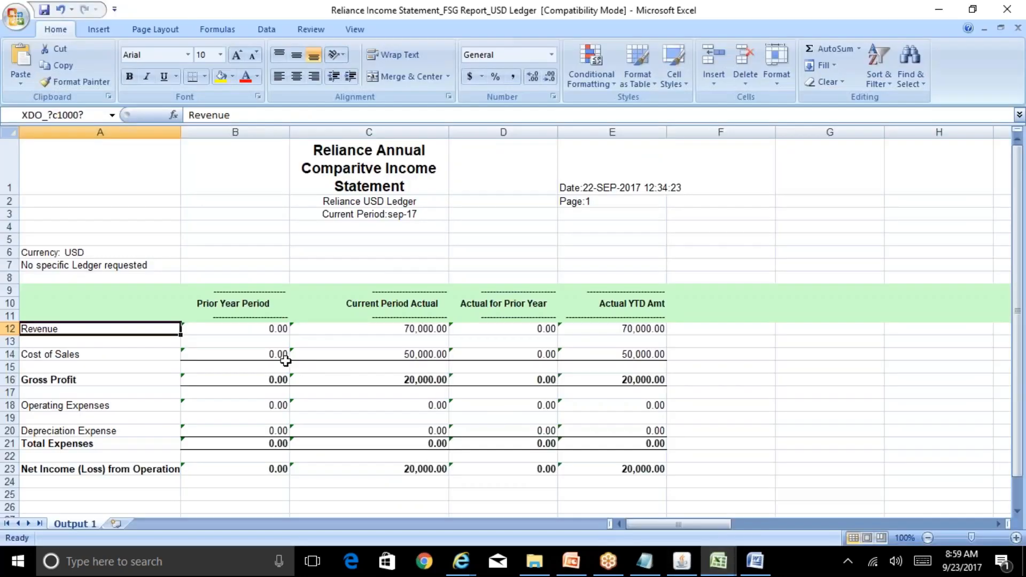
click(269, 328)
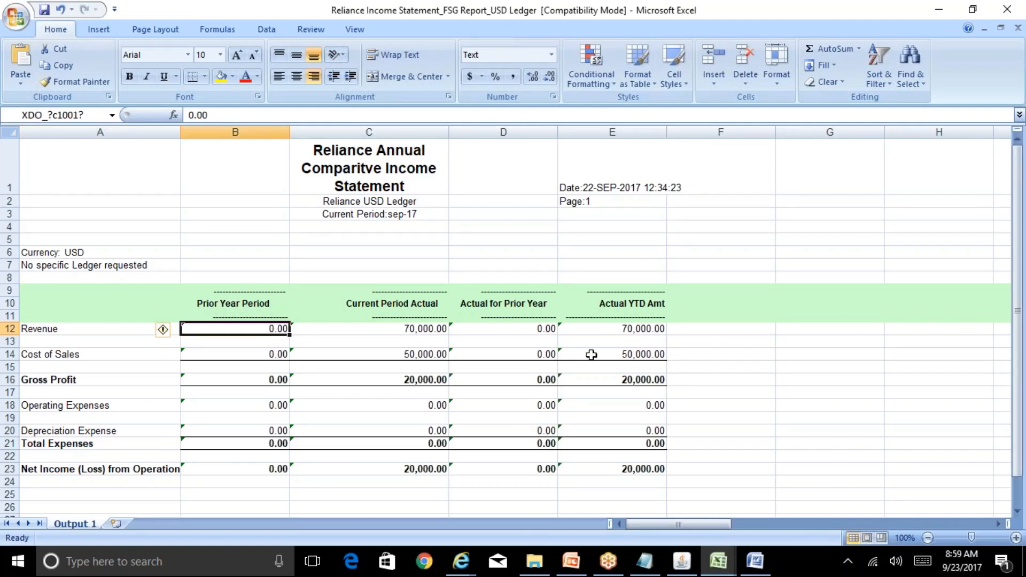
key(Delete)
text(0..0)
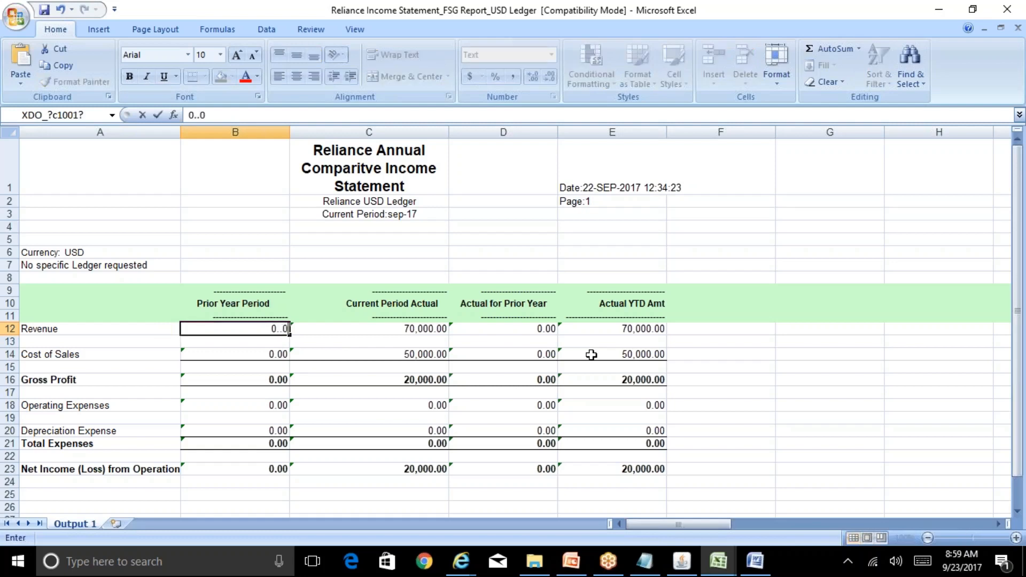
key(Return)
key(Up)
text(0.00)
key(Down)
key(Down)
key(Down)
key(Down)
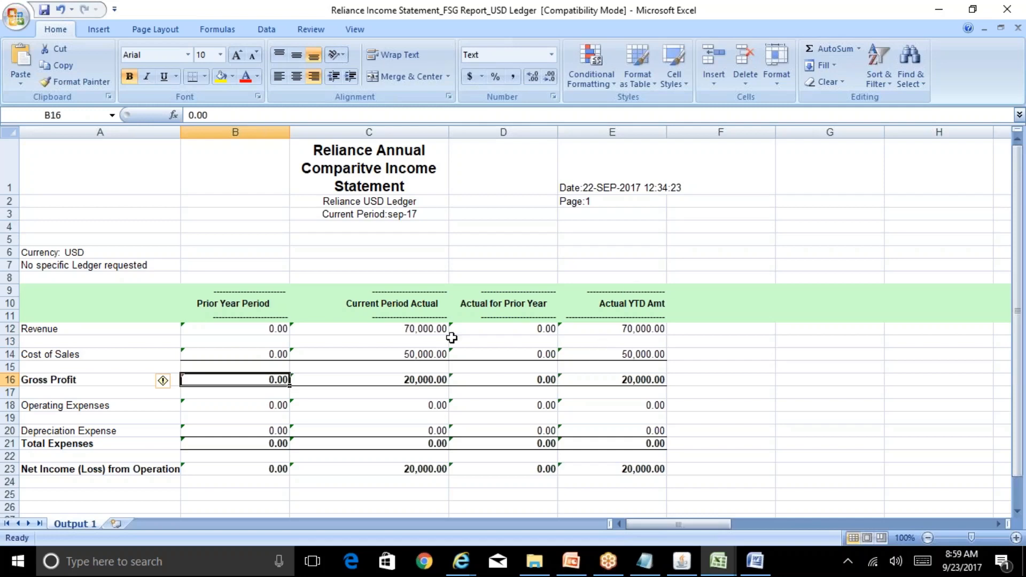
Clear the Prior Year Period amounts for Revenue and Operating Expenses, and undo both deletions
click(277, 330)
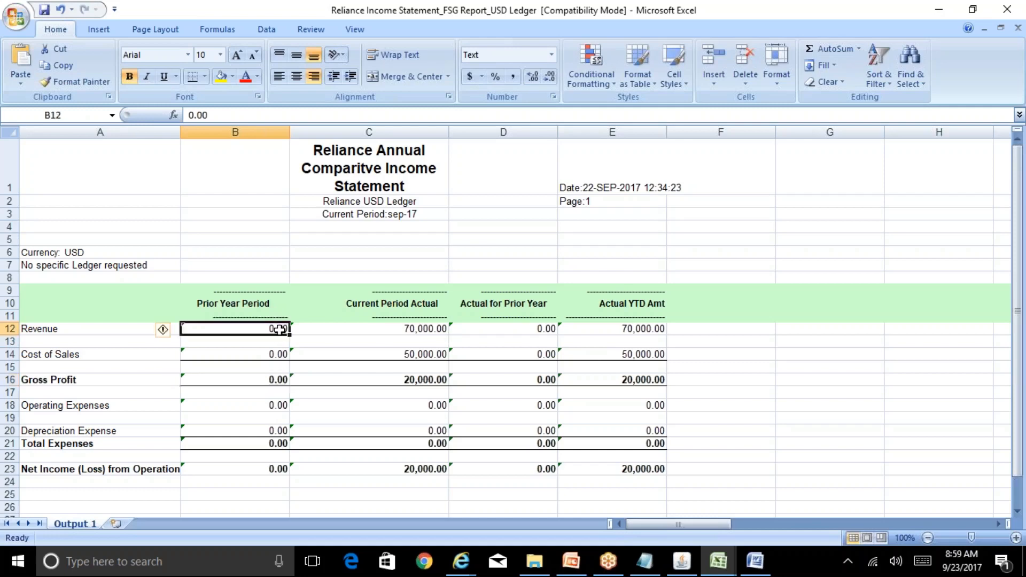
key(Delete)
click(282, 406)
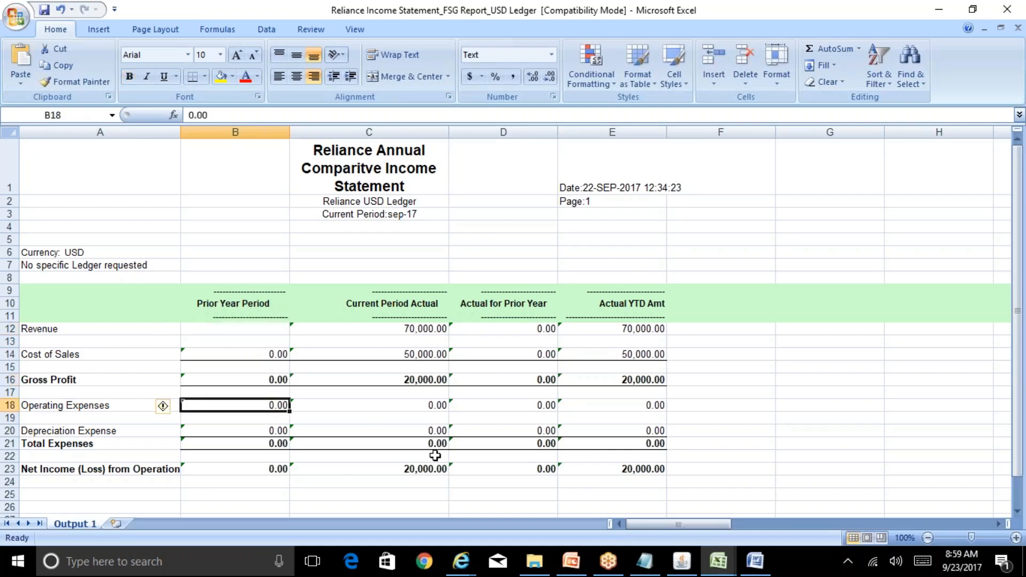
key(Delete)
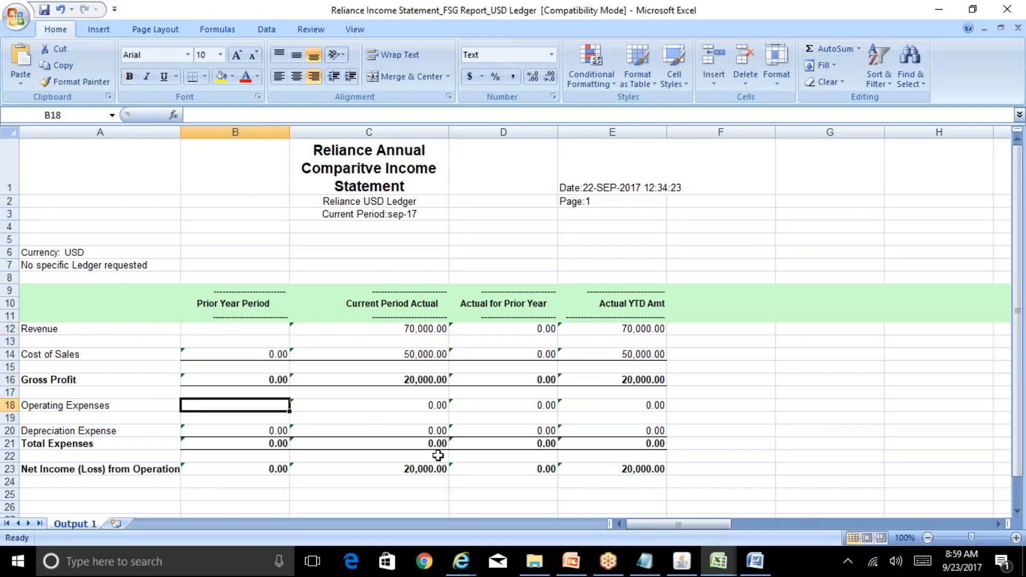
key(ctrl+z)
key(ctrl+z)
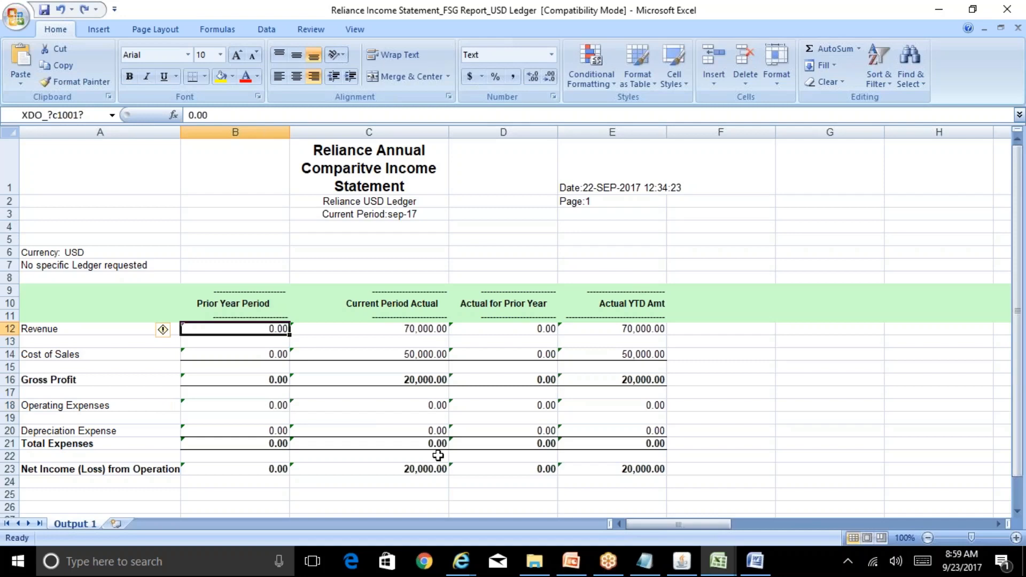
Return to the Oracle Rows form and enable Change Sign for the Revenue row
click(678, 564)
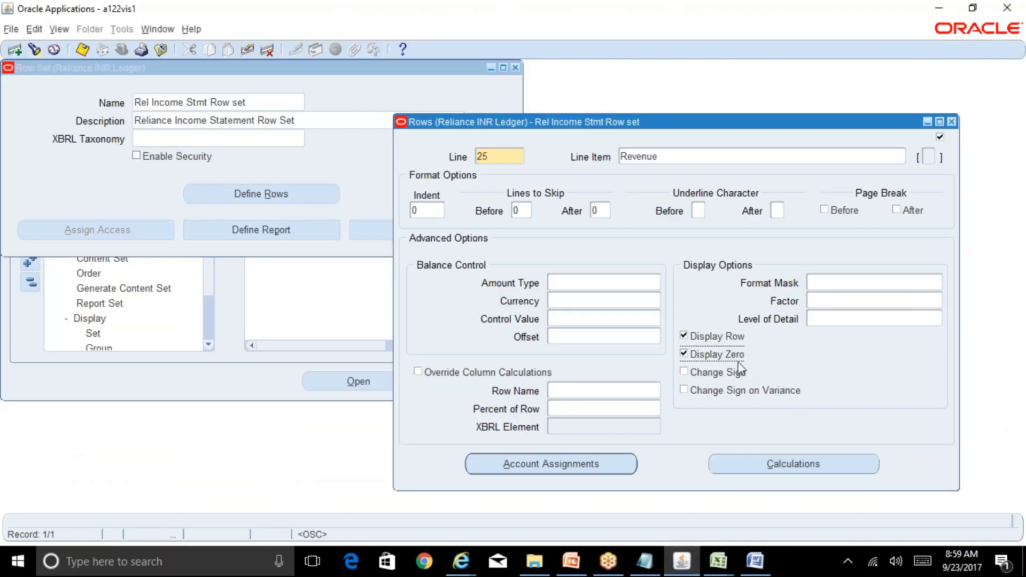
double_click(641, 156)
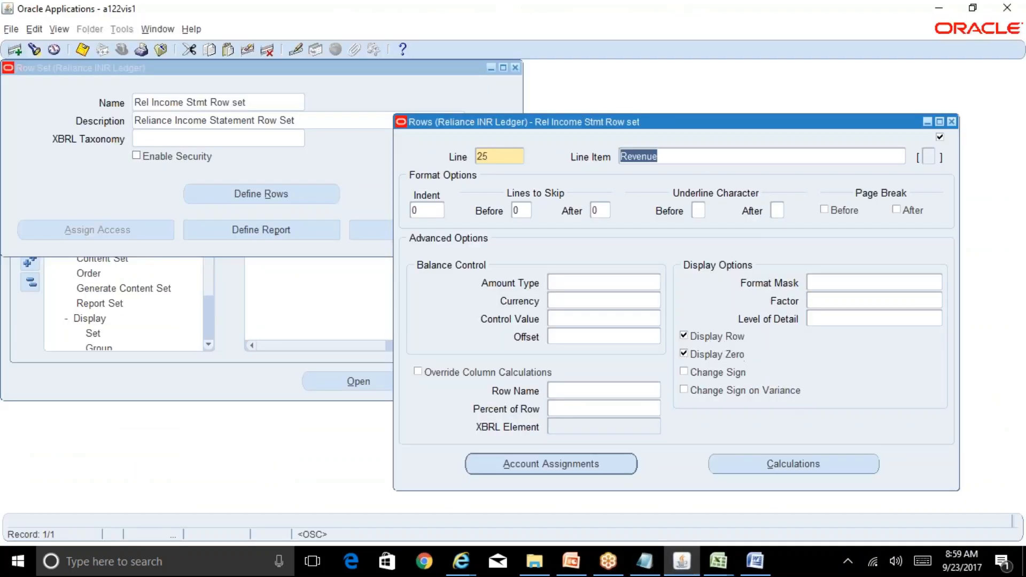
click(701, 374)
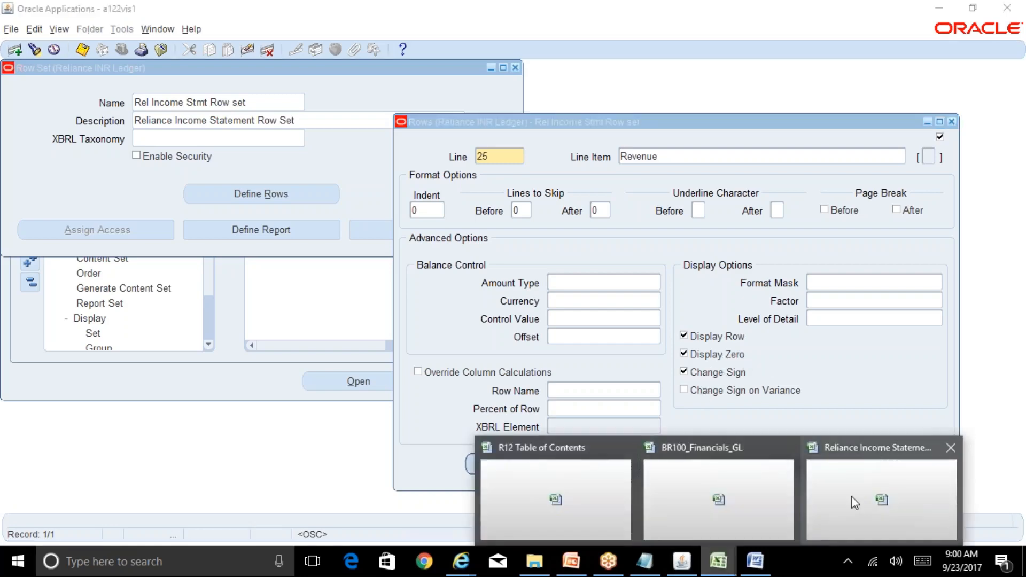
In the Reliance income statement workbook, set the Revenue row's Actual YTD Amt to -70000
click(854, 499)
click(643, 328)
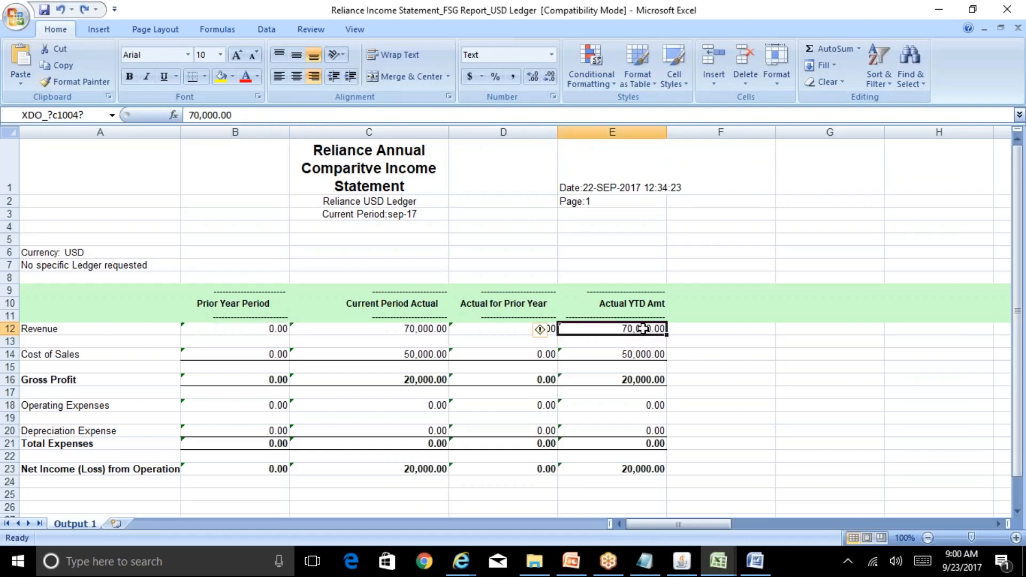
text(-70000)
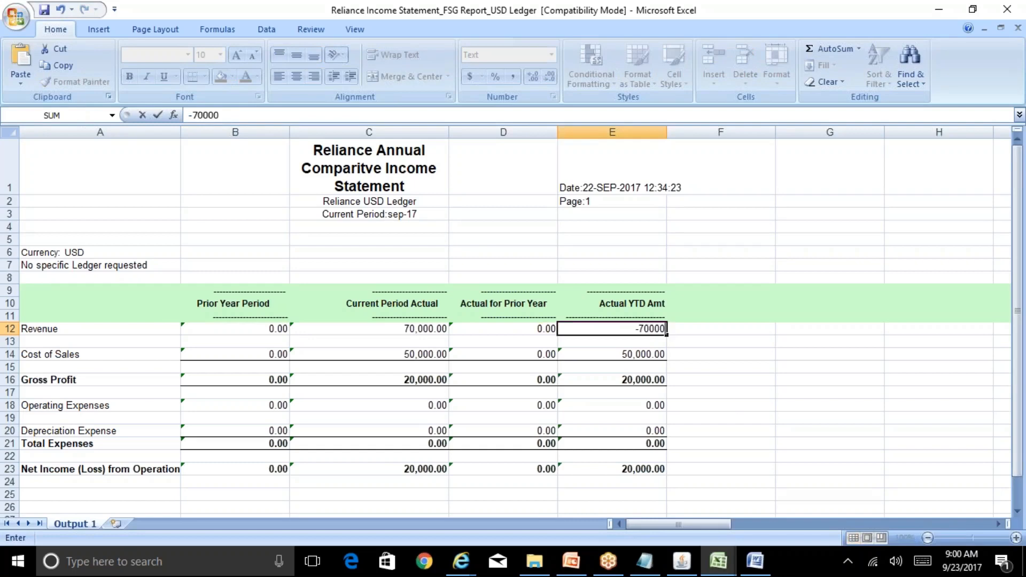
key(Return)
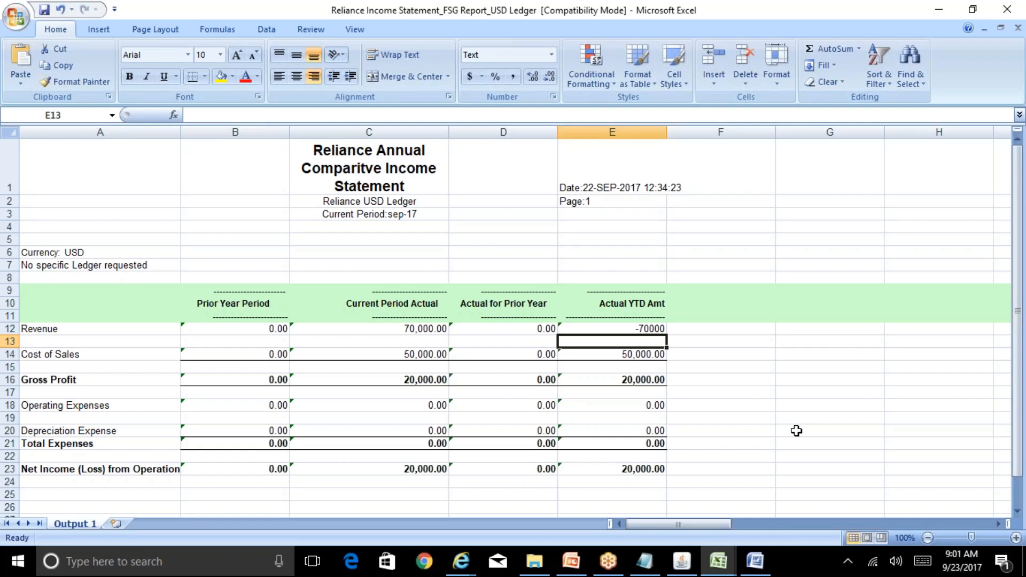
Set the Revenue row's Actual YTD Amt to the positive value 70000
key(Down)
key(Up)
key(Up)
text(70000)
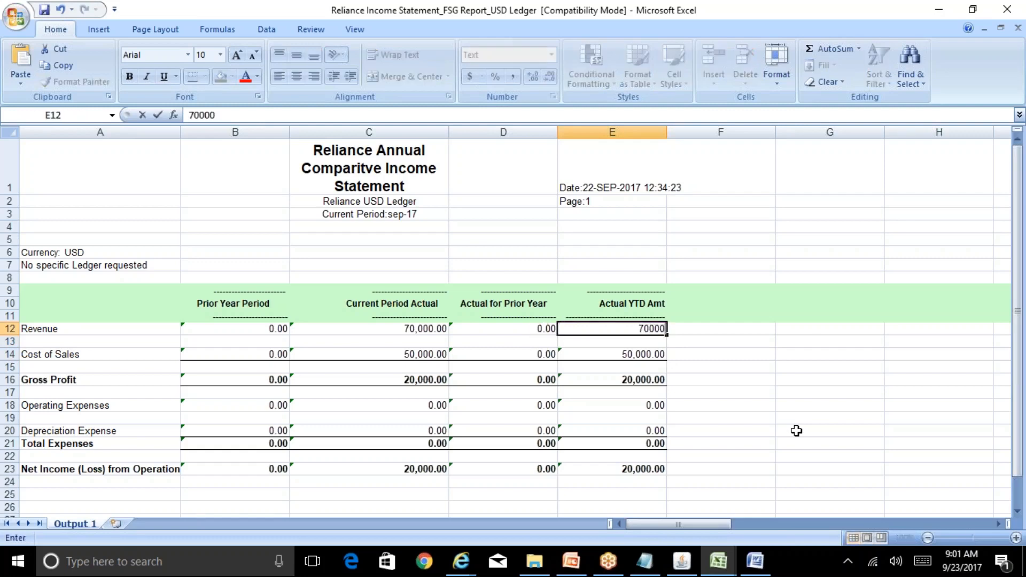
key(Return)
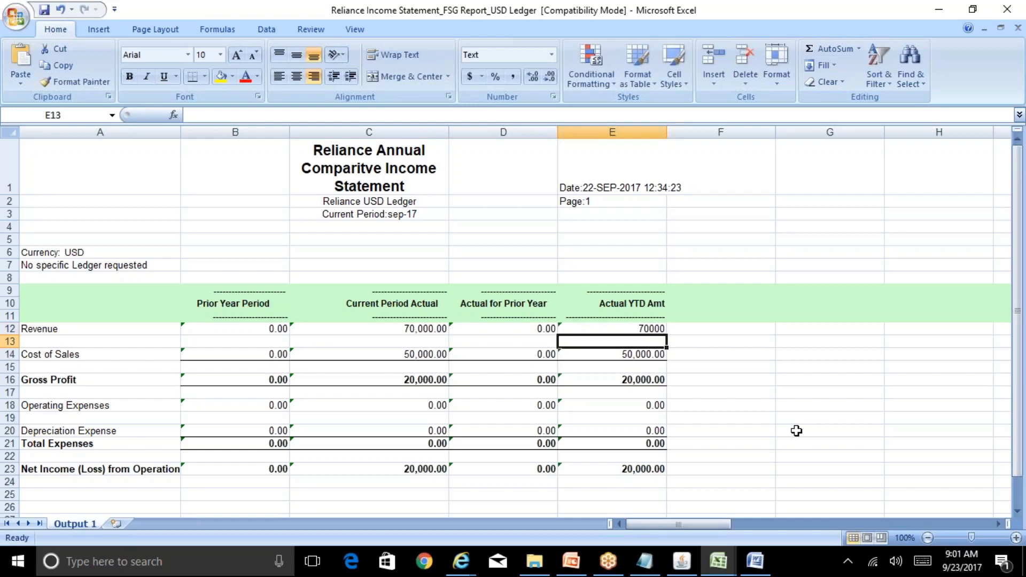
Copy the Revenue row's Current Period Actual amount into its Actual YTD Amt cell
key(Up)
key(Left)
key(Left)
key(ctrl+c)
key(Right)
key(Right)
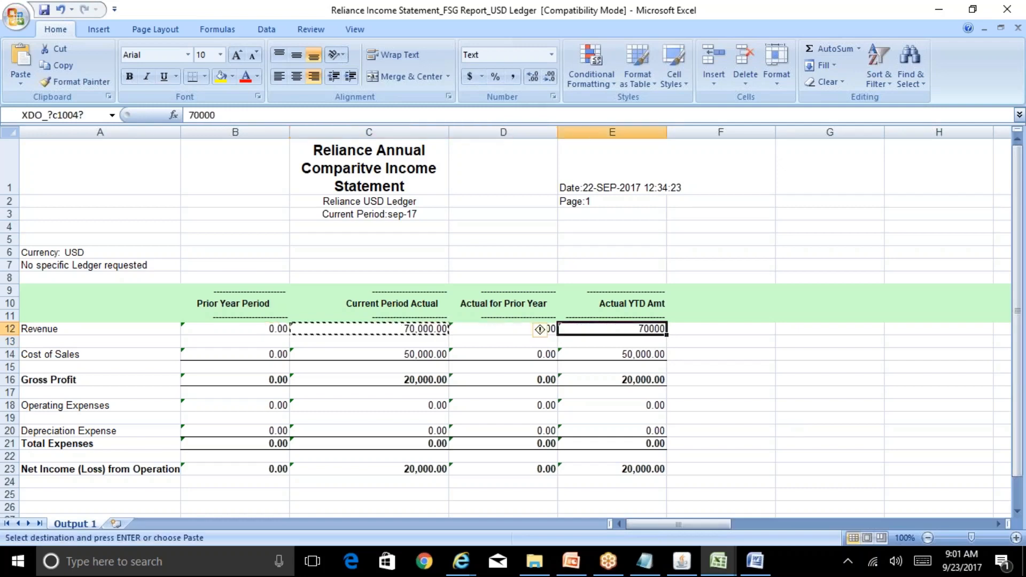
key(ctrl+v)
key(Escape)
key(Down)
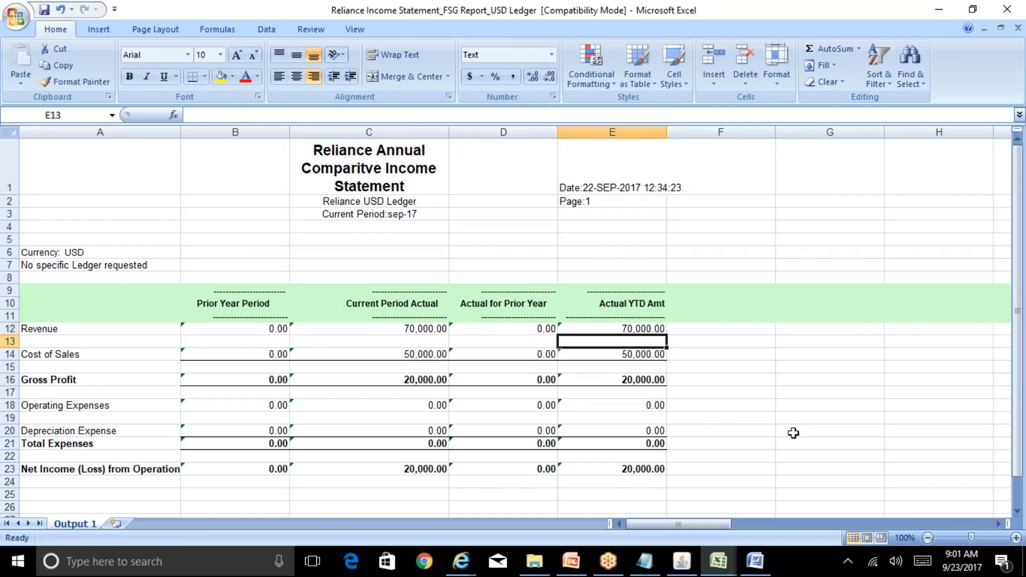
Compare the Revenue row definition in Oracle with the Revenue row's prior year and current period amounts in the income statement
click(681, 561)
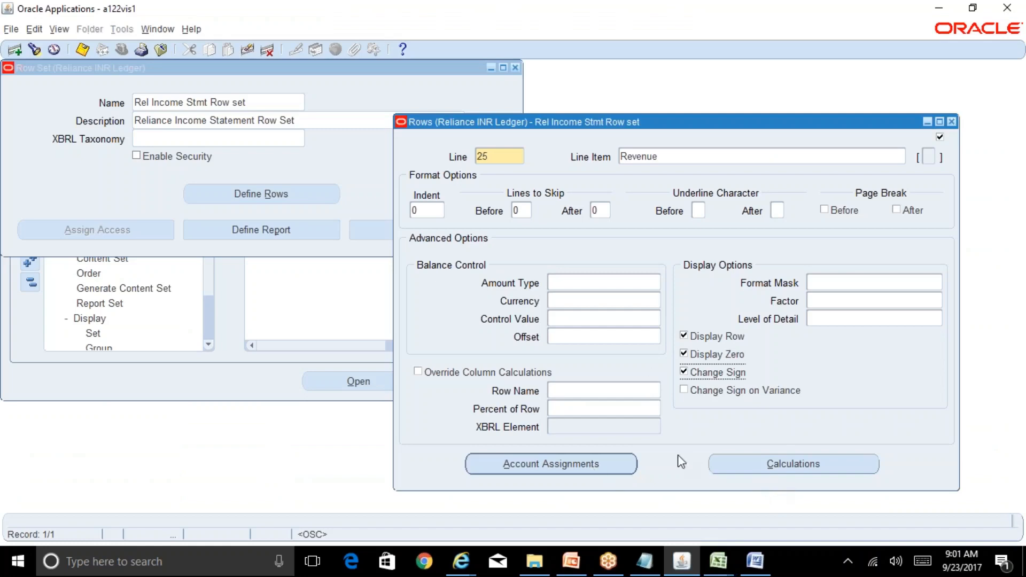
click(671, 158)
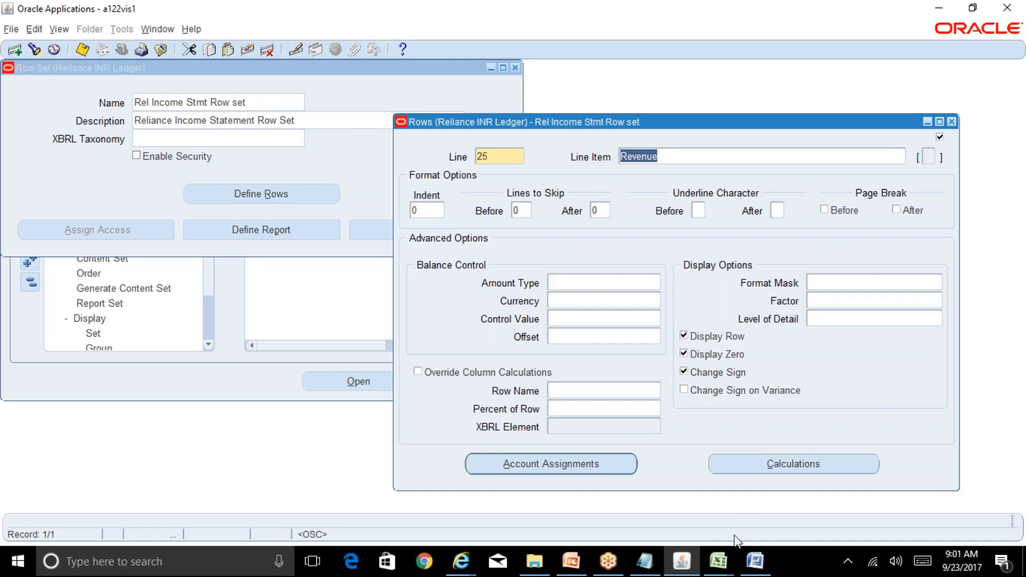
mouse_move(721, 559)
click(852, 521)
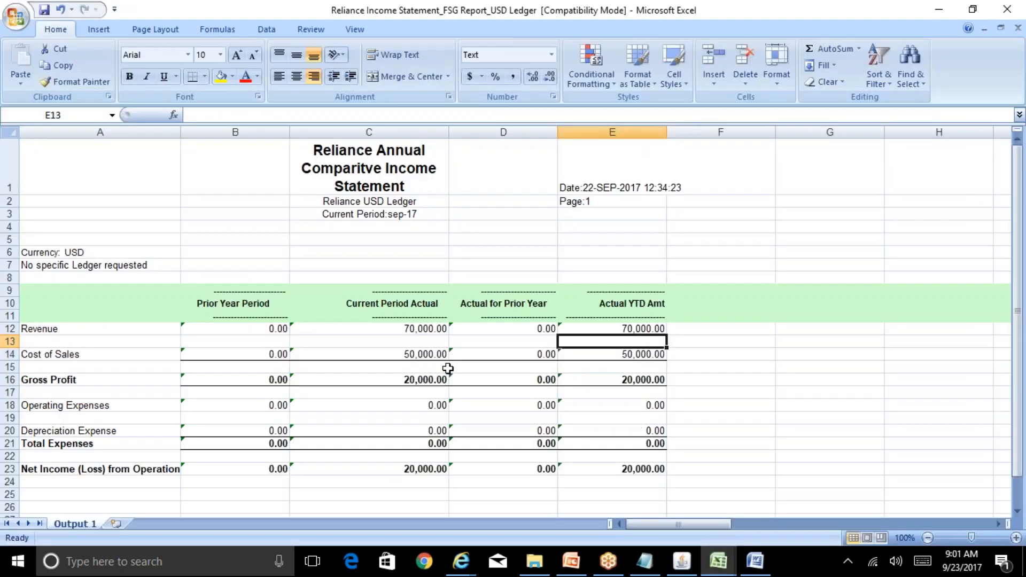
click(267, 330)
click(437, 331)
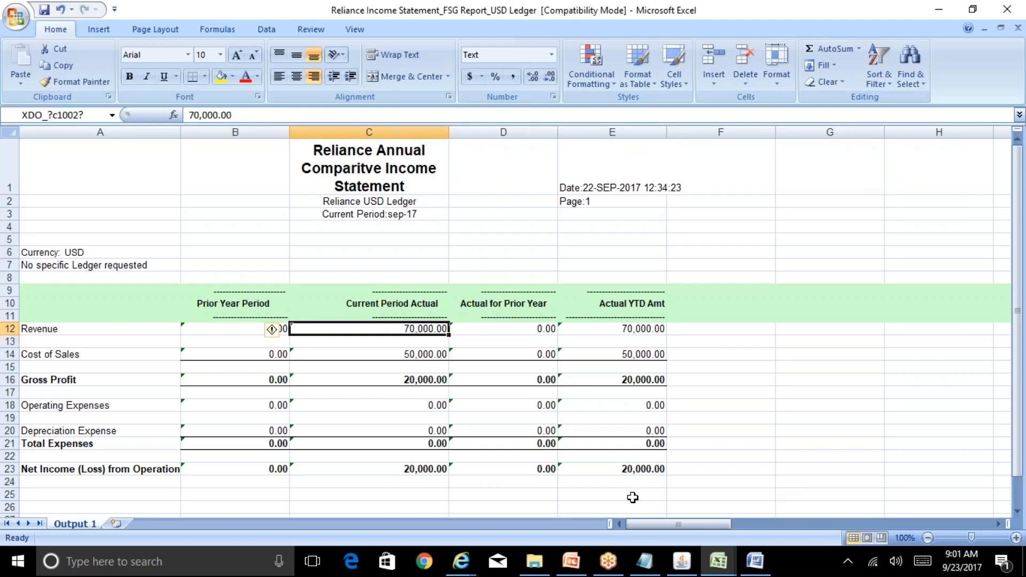
click(682, 561)
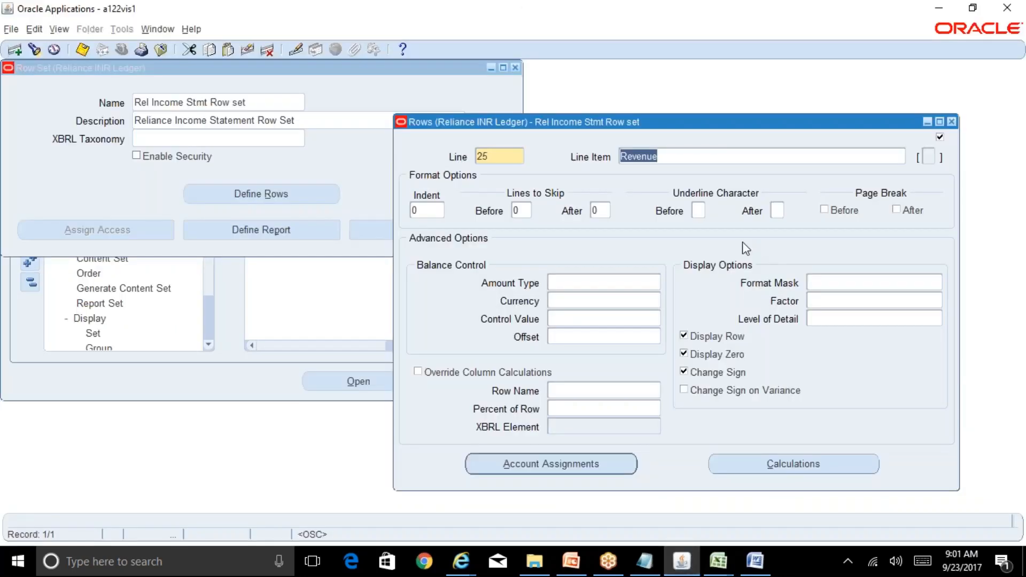
click(664, 158)
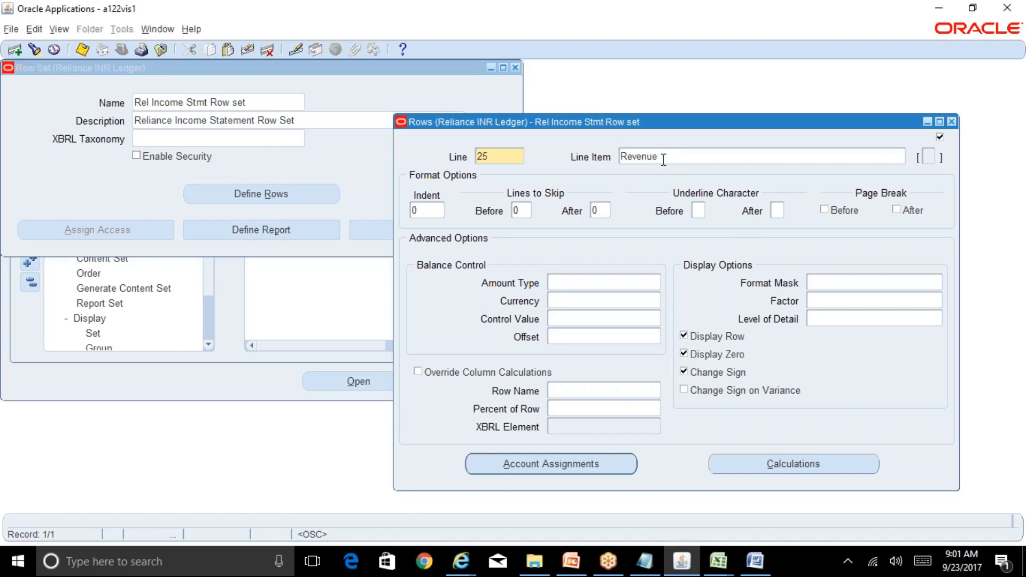
Start an account assignment for the Revenue row and set its Company range from 01 to 01
click(625, 470)
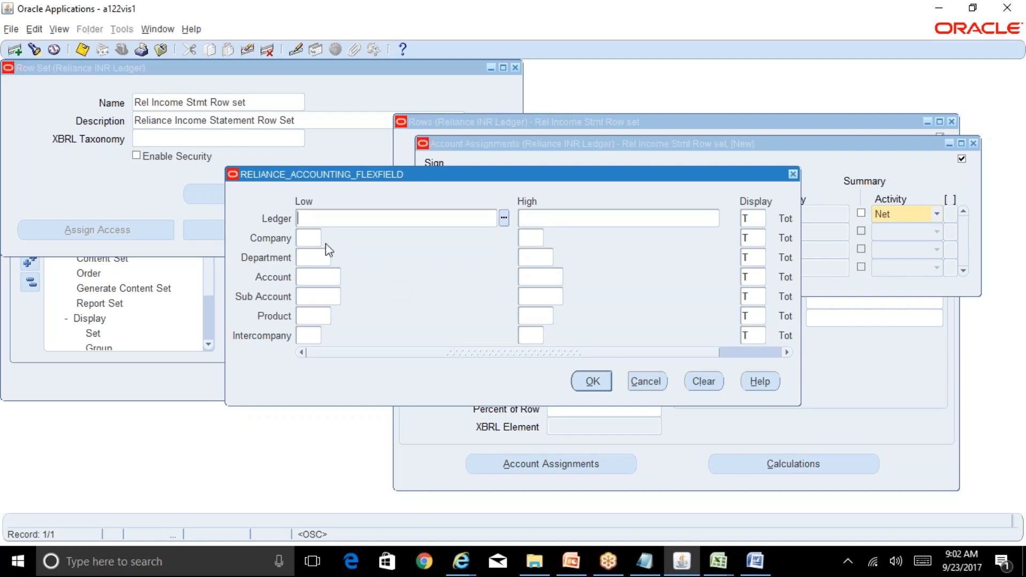
click(307, 239)
text(01)
key(Tab)
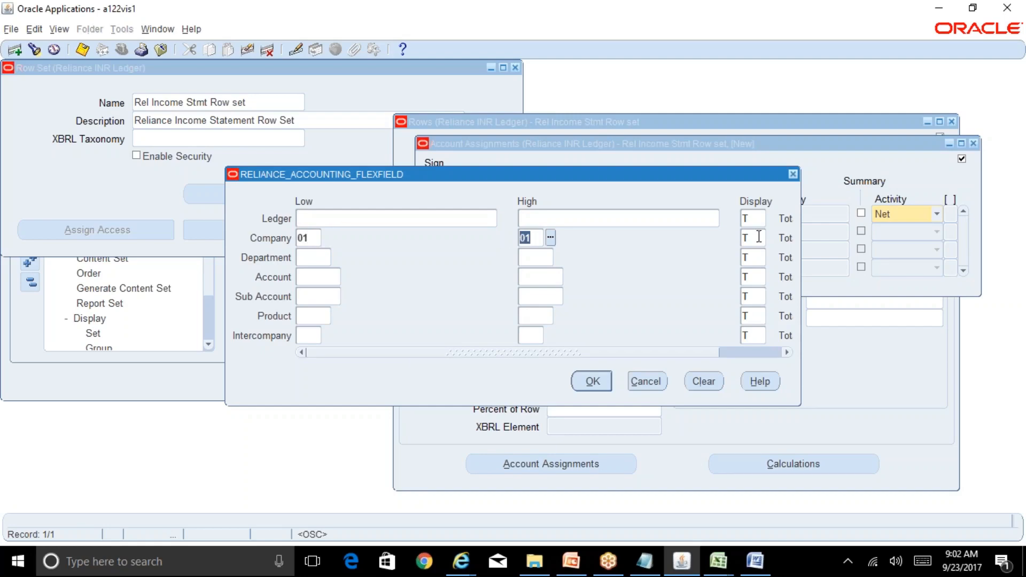
Set the assignment's Account range from 4000 to 4000, following the sample account assignment in the BR100_Financials_GL workbook
click(313, 278)
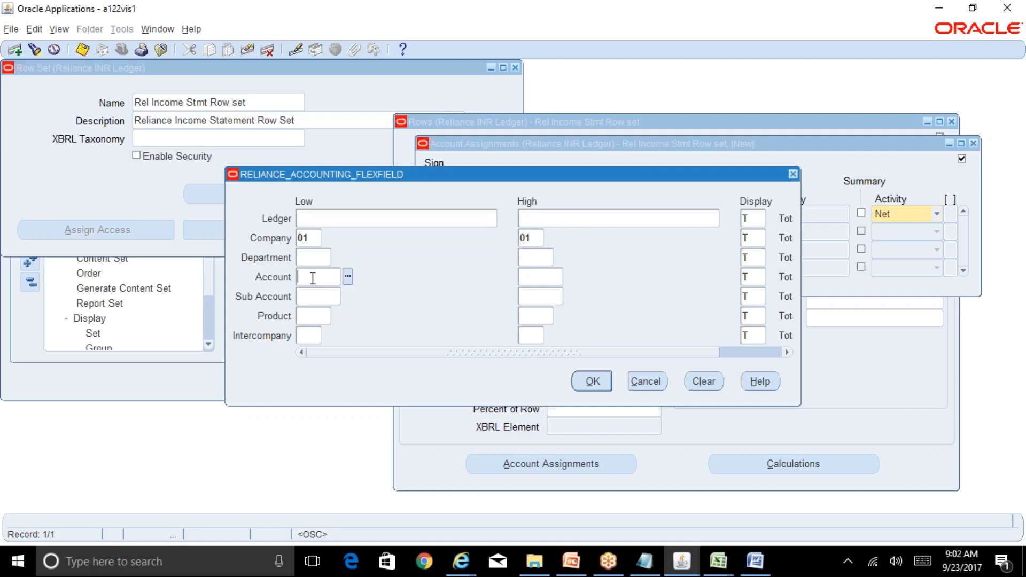
click(718, 561)
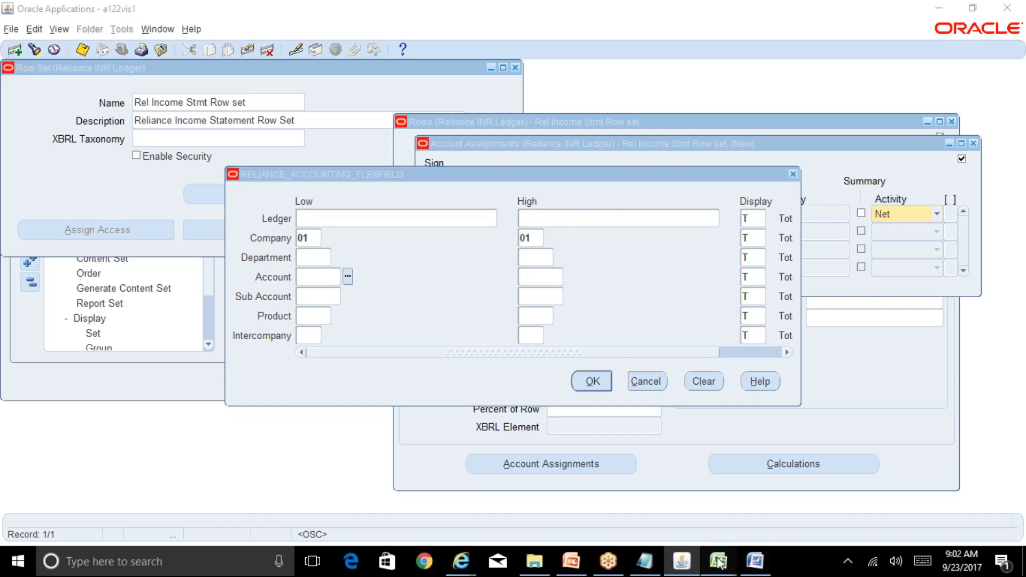
click(736, 498)
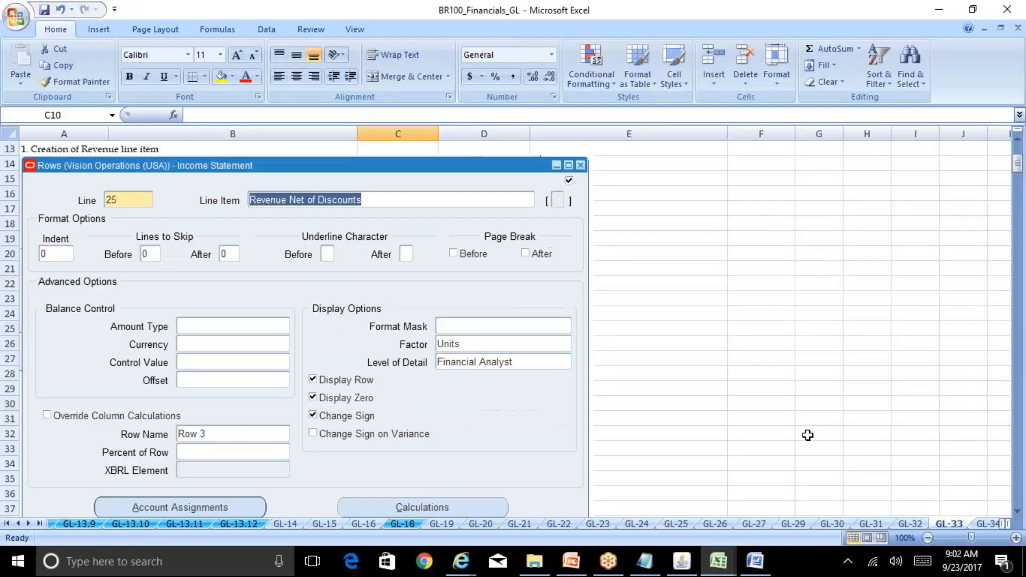
drag(1017, 165, 1020, 188)
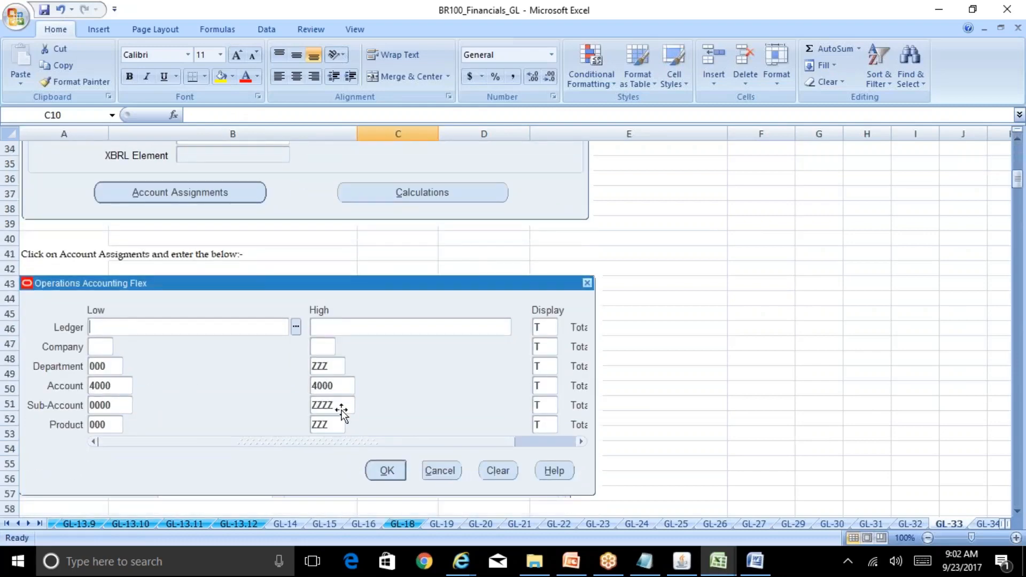
click(682, 561)
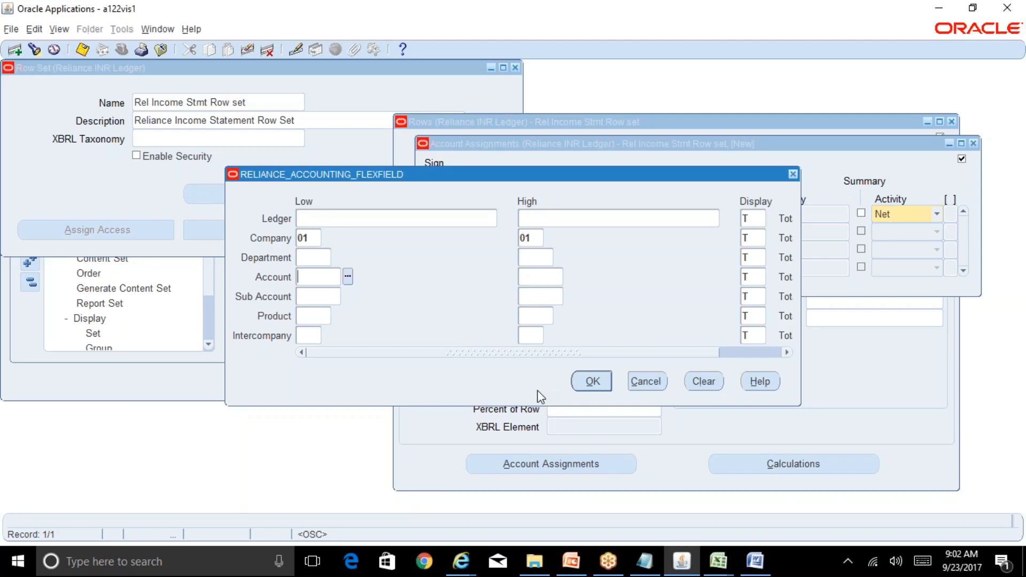
text(4000)
key(Tab)
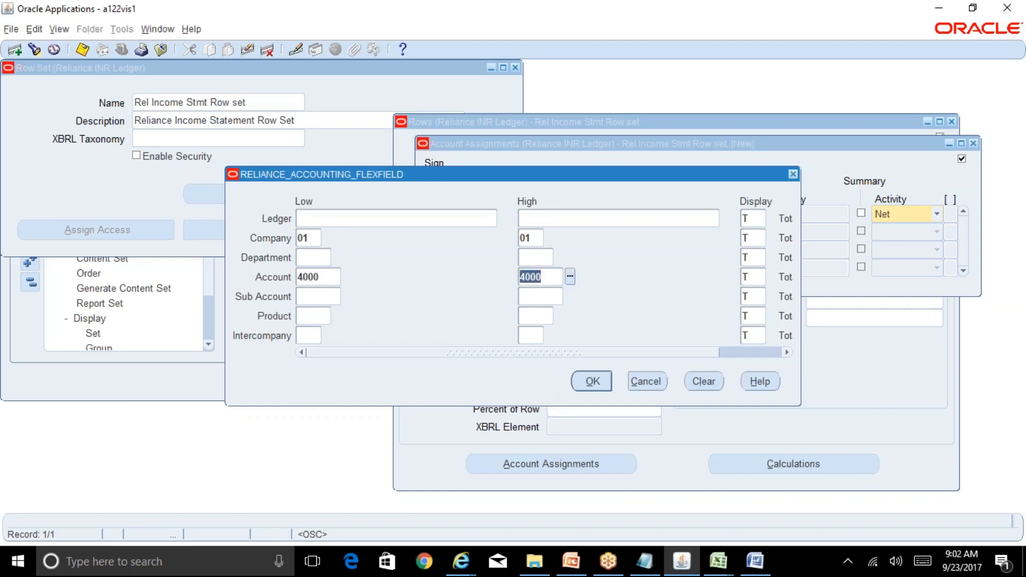
Examine the list of accounts beginning with 4 for the low Account value and leave it without picking one
click(332, 274)
click(348, 276)
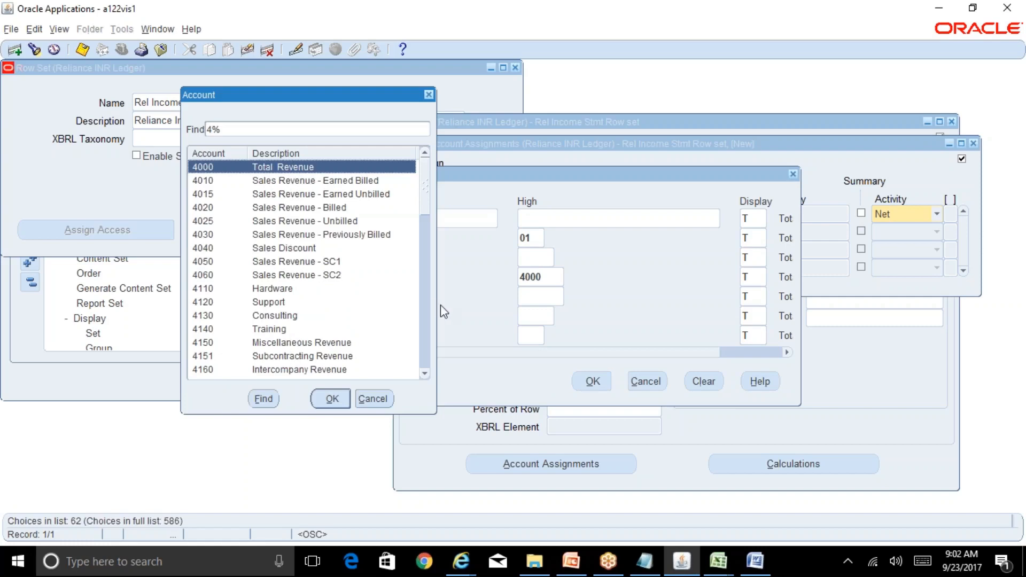
click(380, 402)
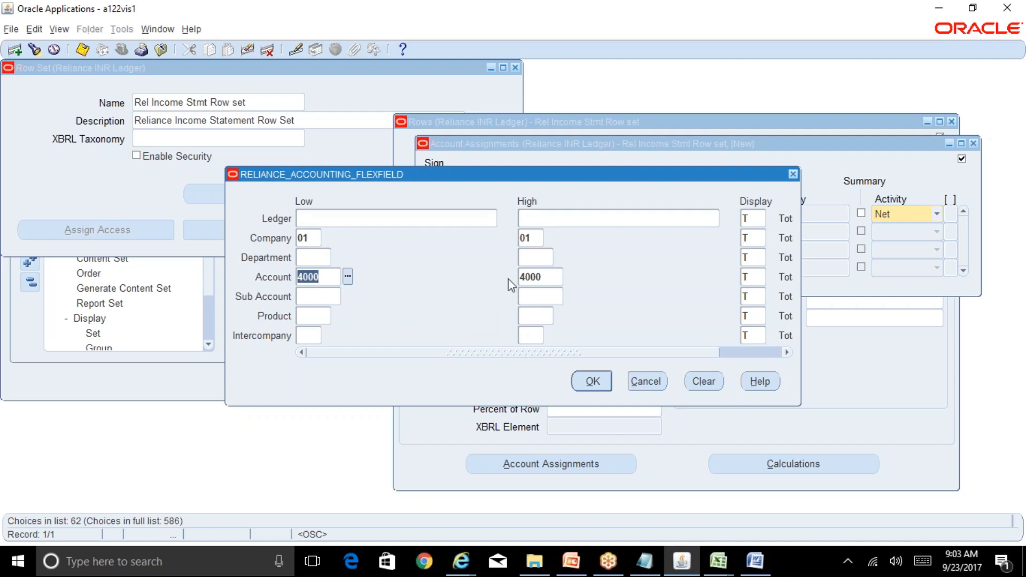
Choose Total as the display type for the Account segment of the Revenue assignment
click(762, 277)
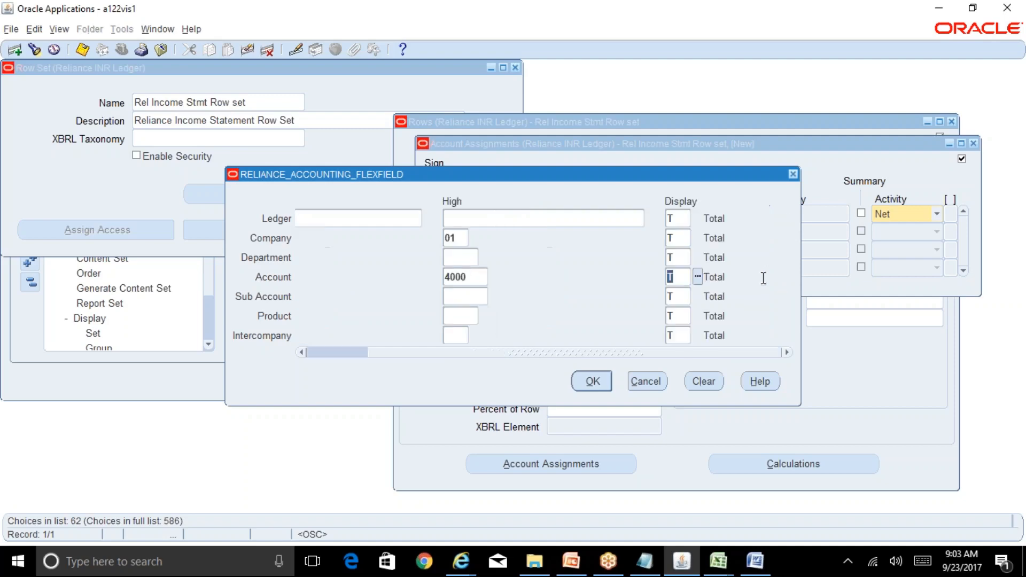
click(697, 277)
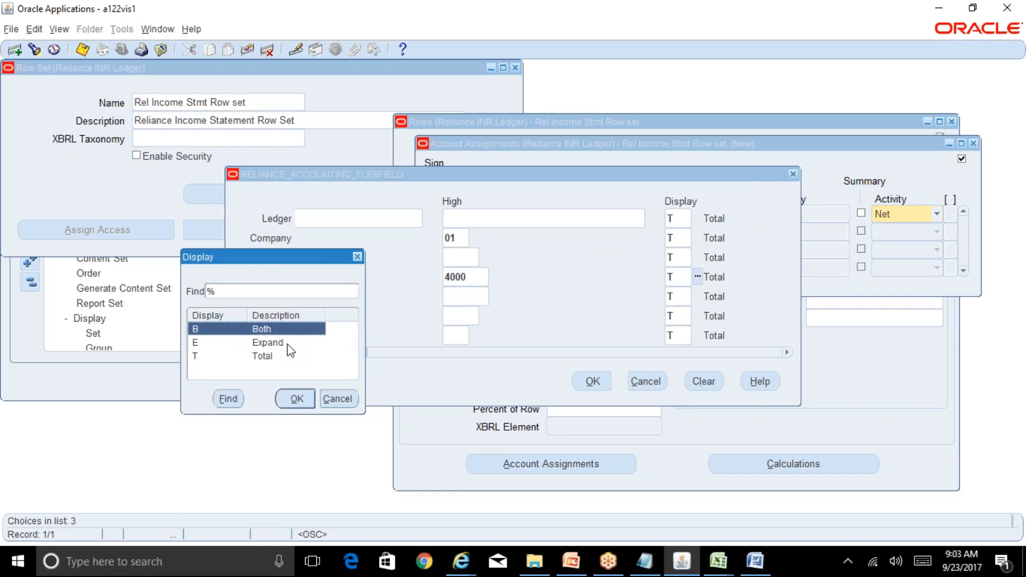
click(263, 358)
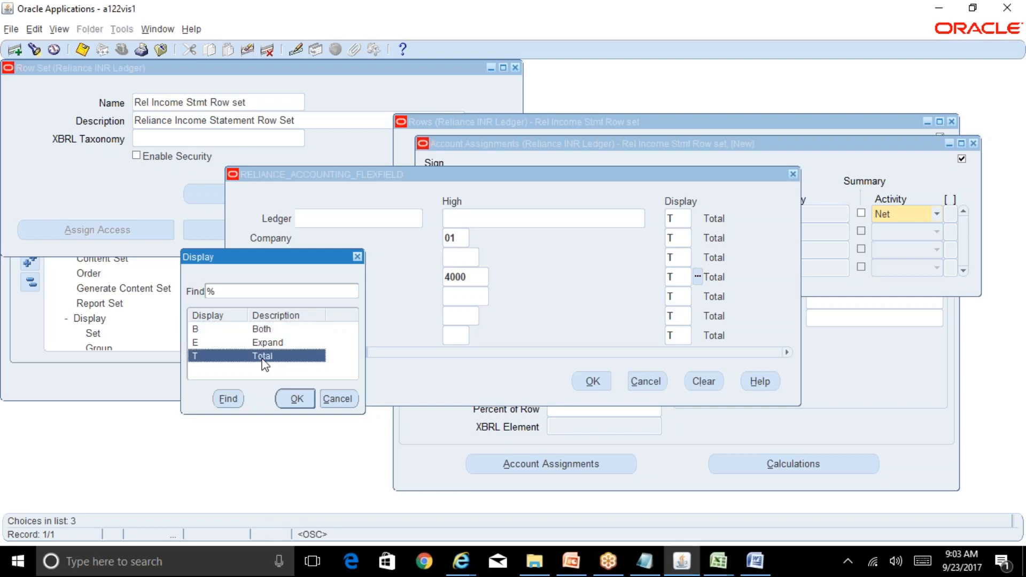
click(298, 399)
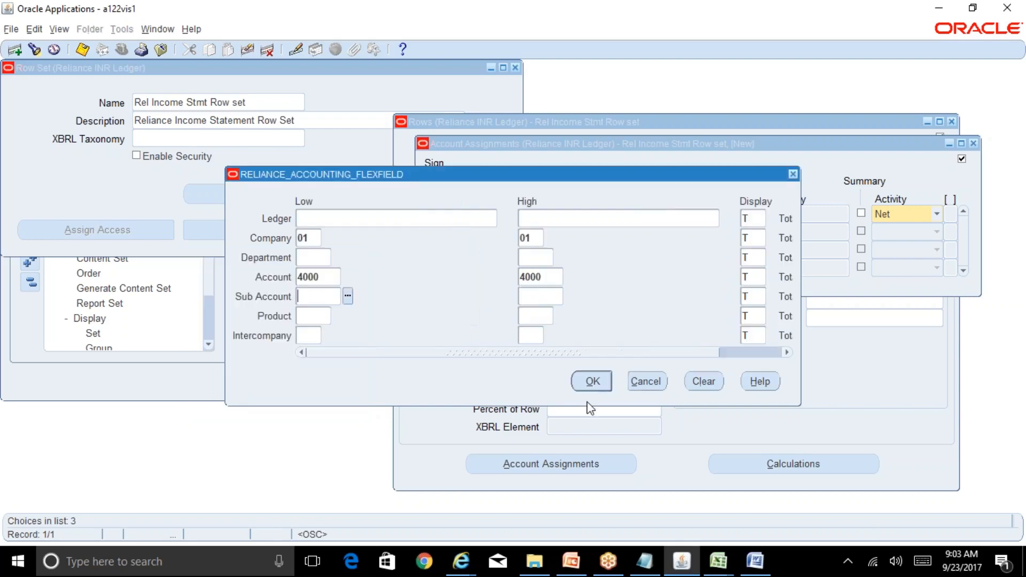
Examine the Revenue row and its Prior Year Period amount in the Reliance income statement workbook, and return to Oracle Applications
click(717, 560)
click(883, 501)
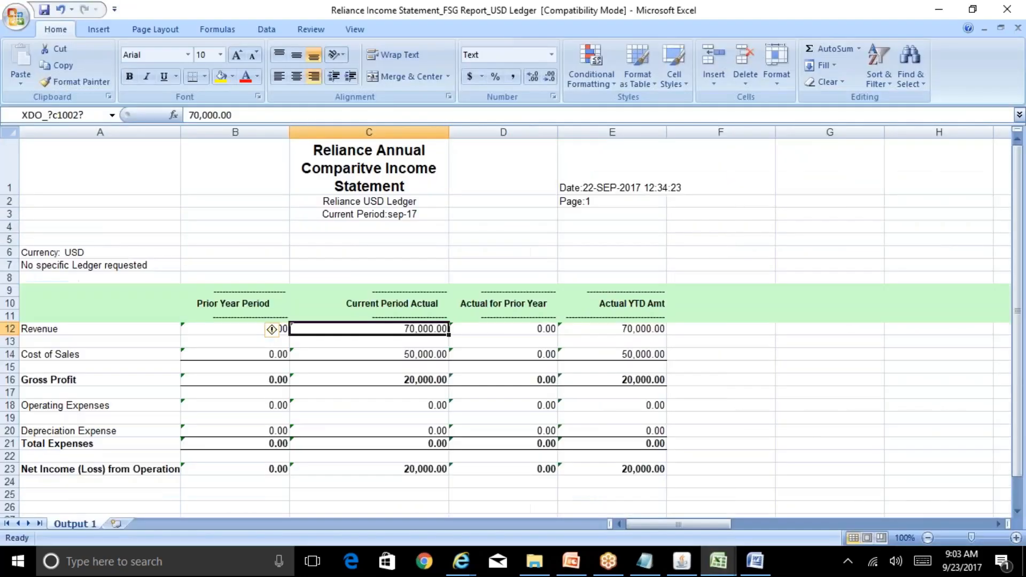
click(50, 329)
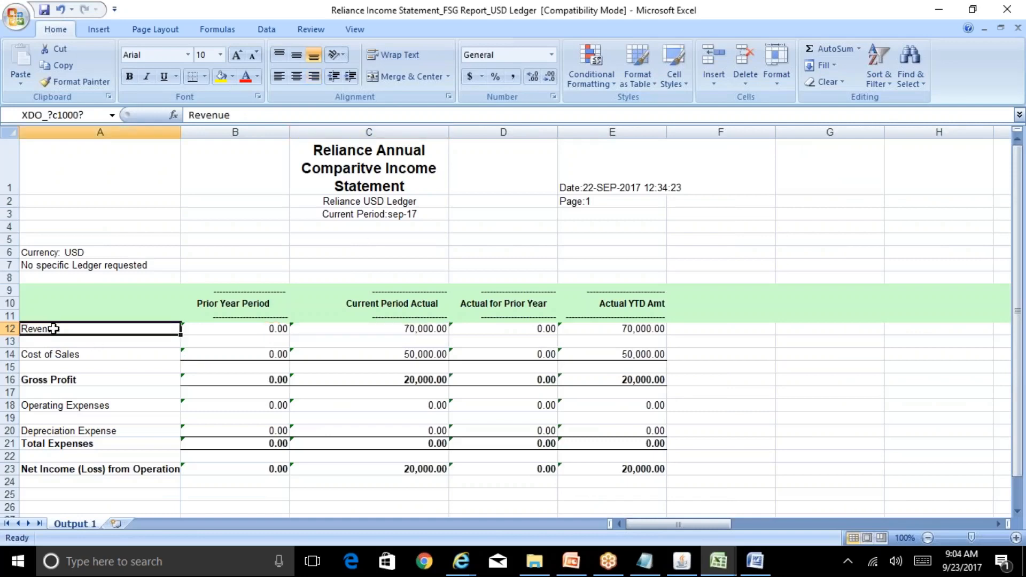
click(269, 330)
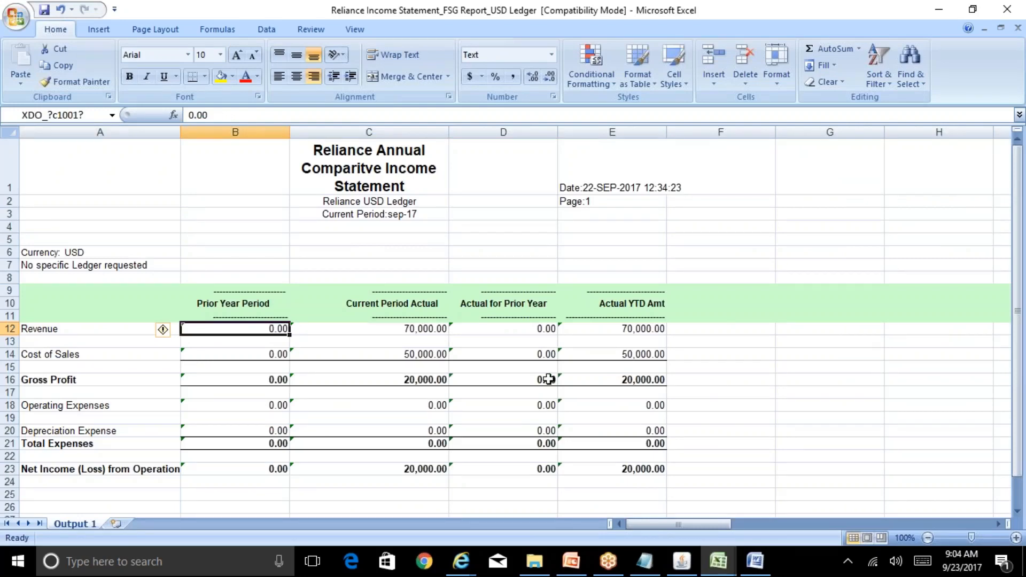
click(682, 569)
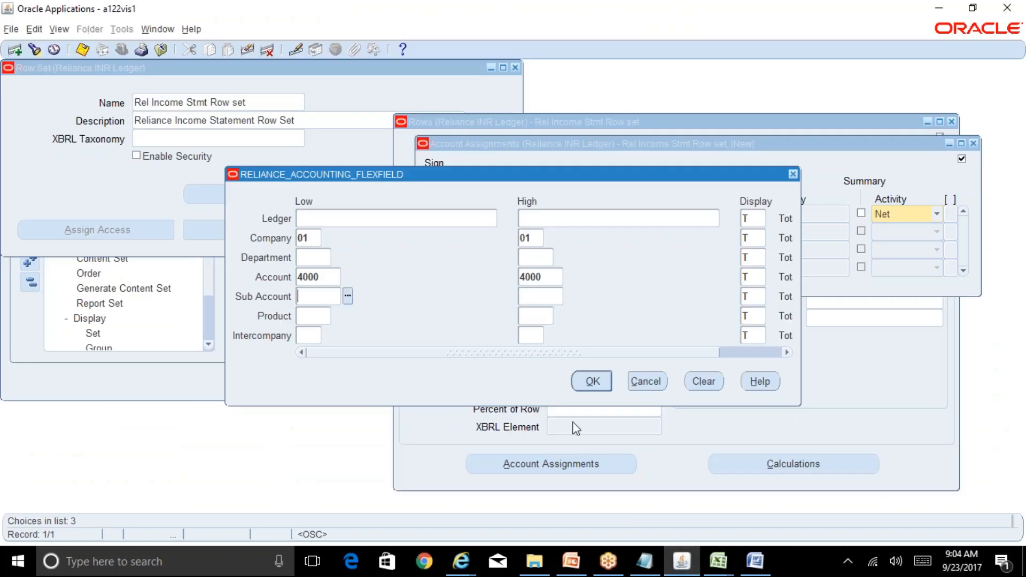
Accept the Revenue row's account range, save the assignment and close the Account Assignments window
click(322, 259)
click(593, 381)
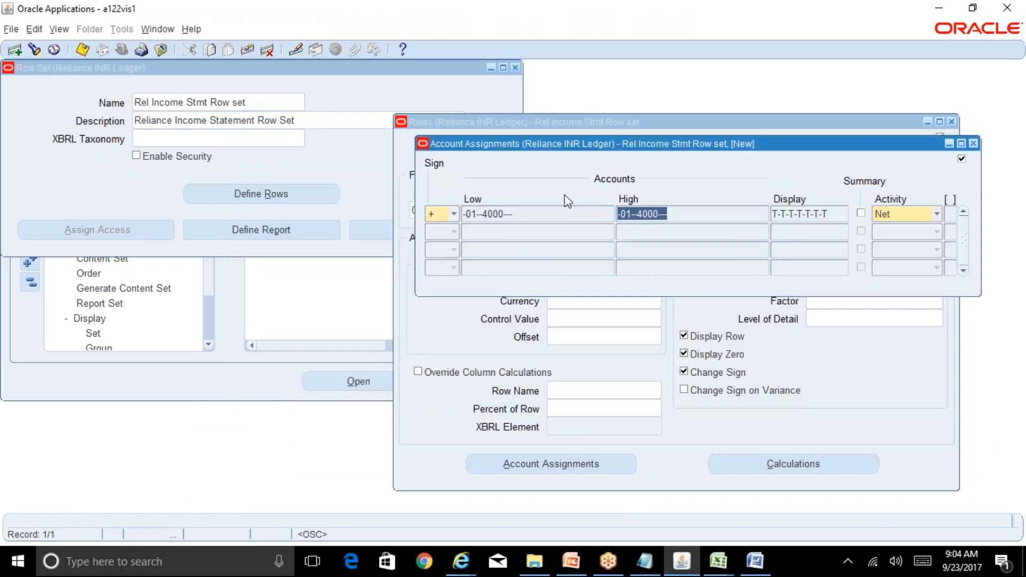
click(82, 49)
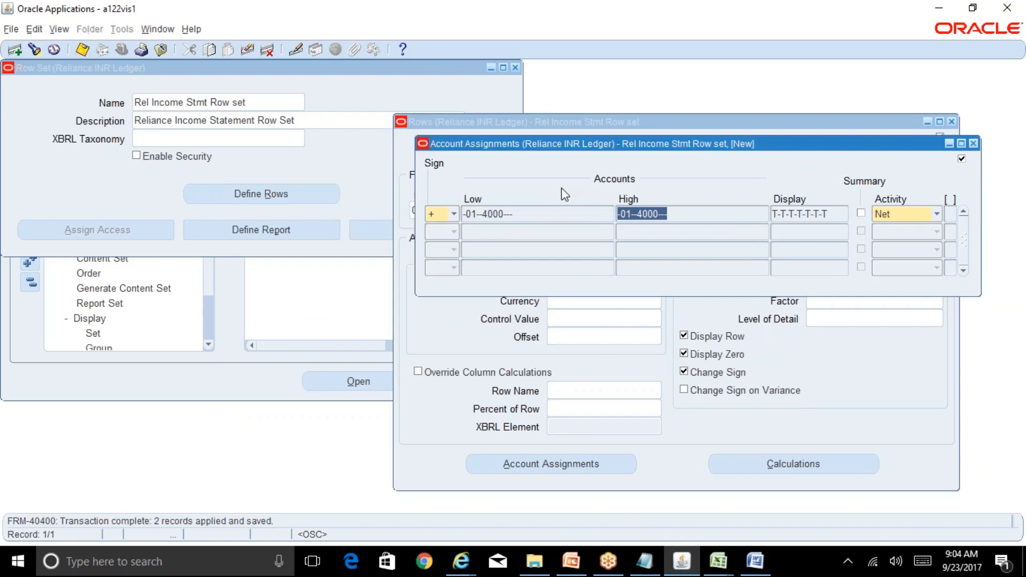
click(973, 143)
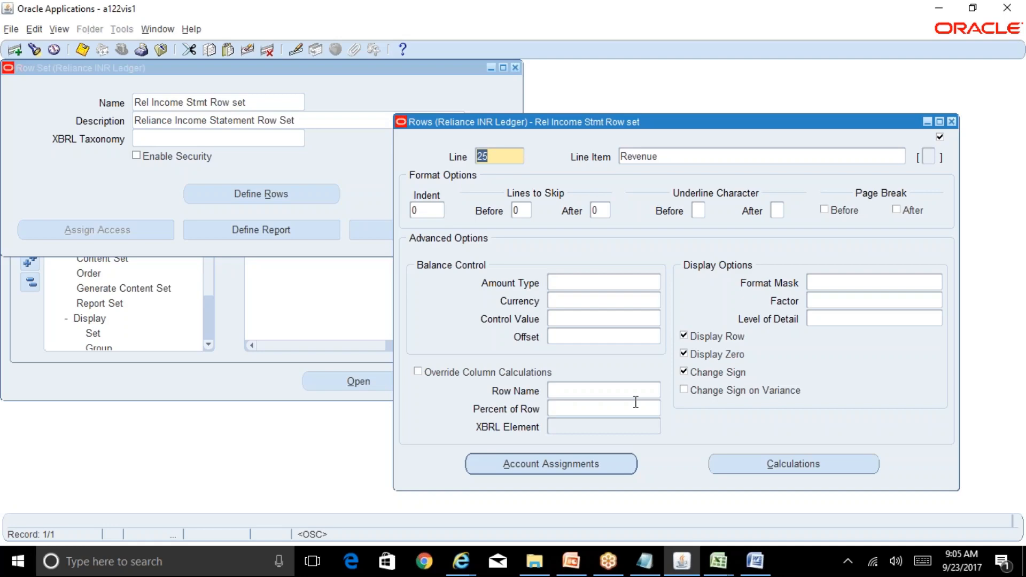
Examine the ledgers available for the Revenue row's saved account assignment, and close it without picking one
click(590, 463)
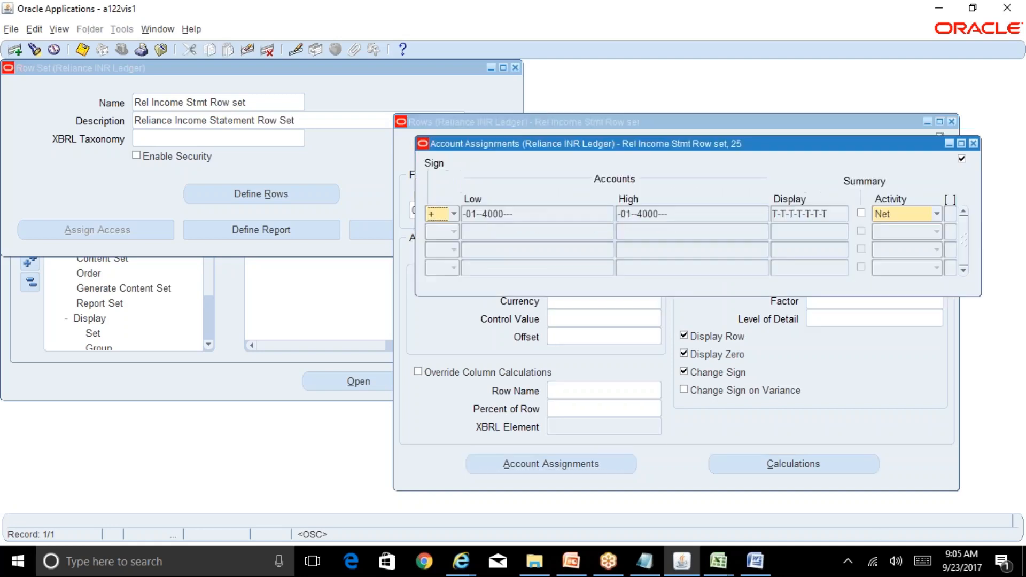
click(496, 213)
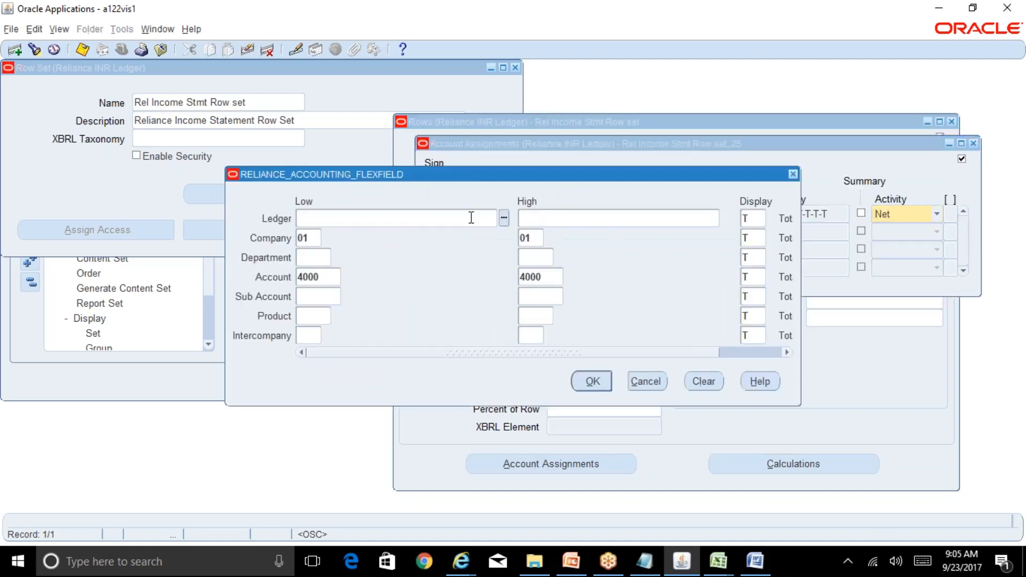
click(504, 217)
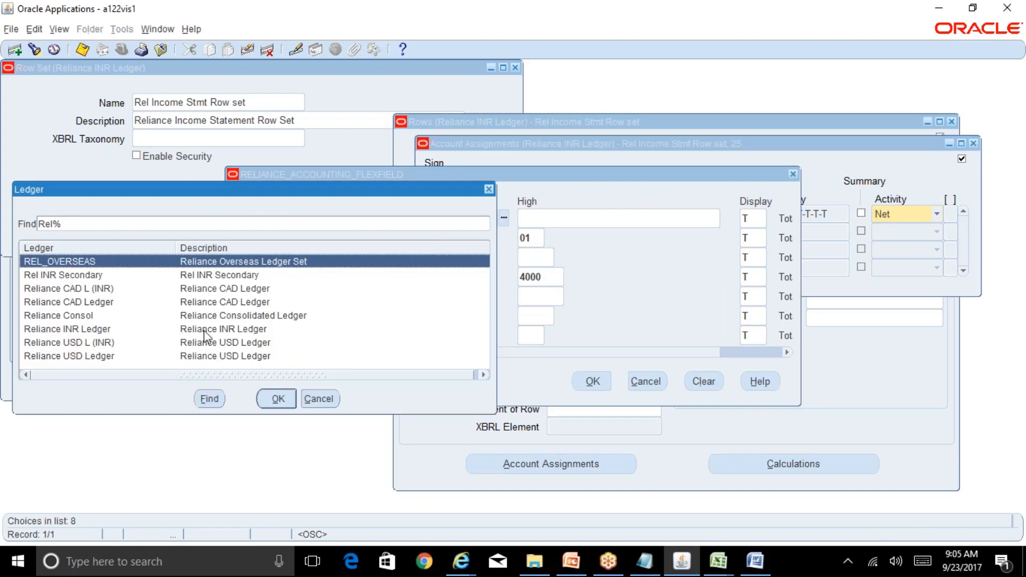
click(327, 399)
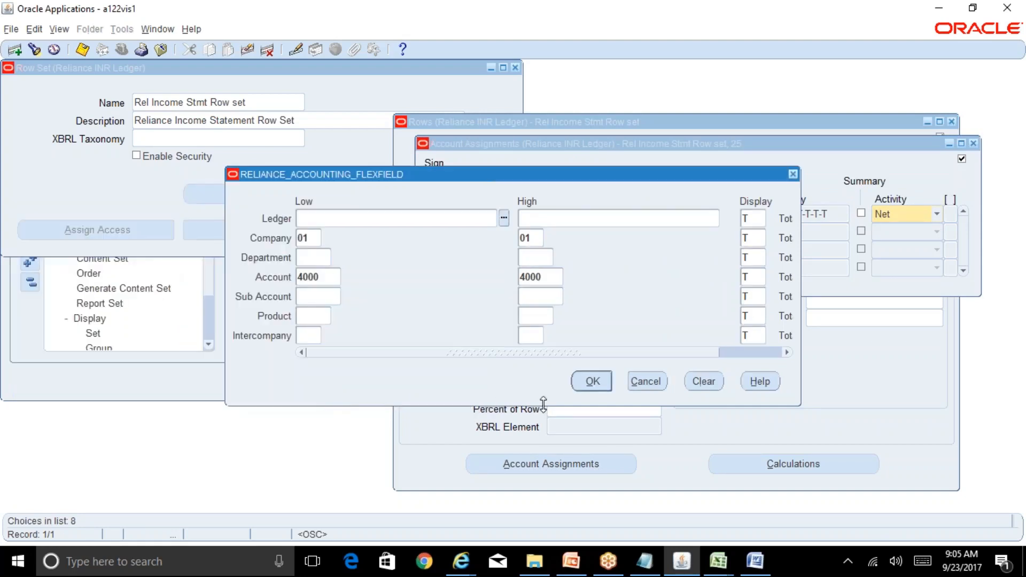
click(658, 385)
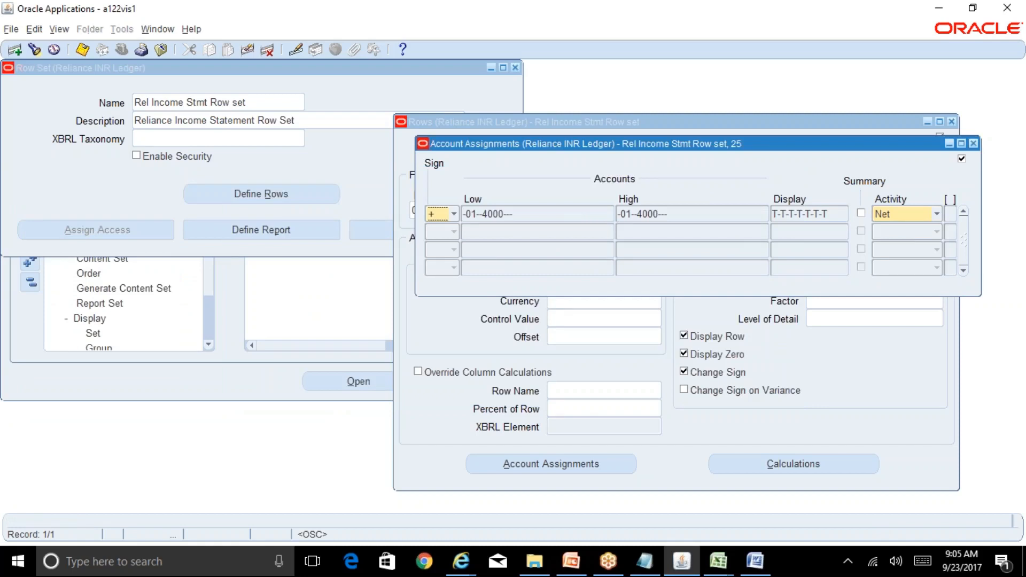
click(973, 143)
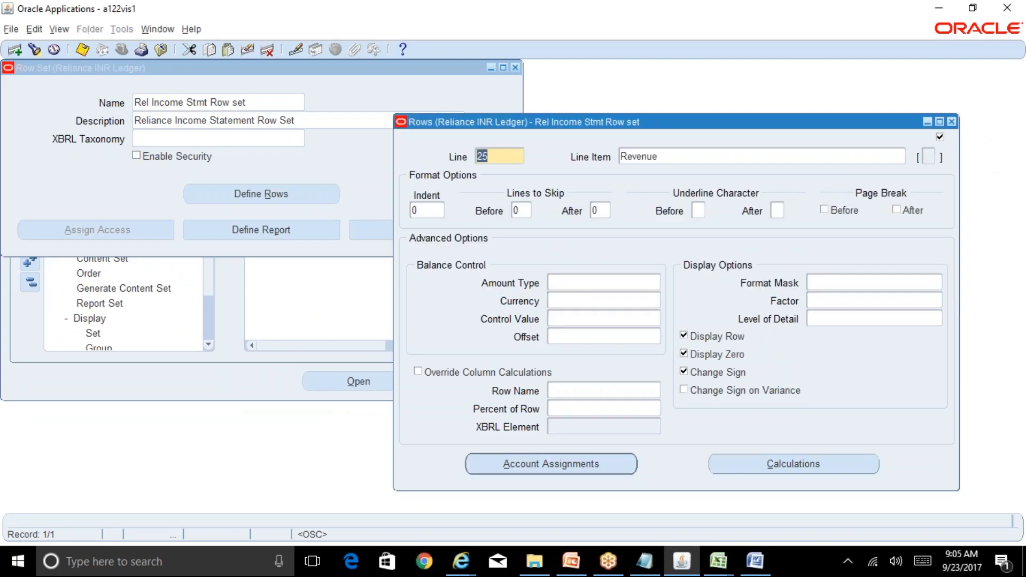
Review the Revenue and Cost of Sales line items in the Reliance income statement workbook, and return to Oracle Applications
click(718, 561)
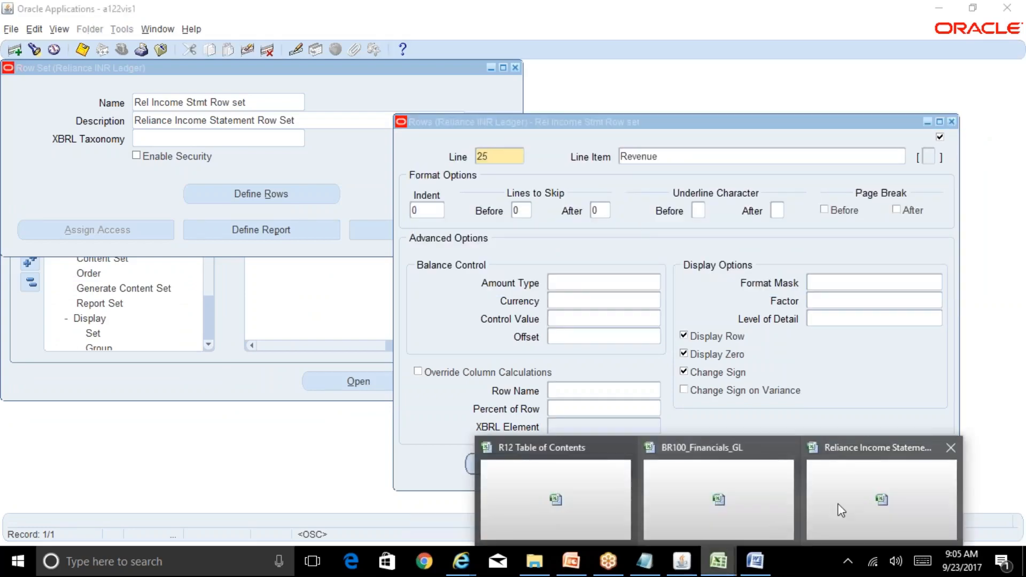
click(857, 499)
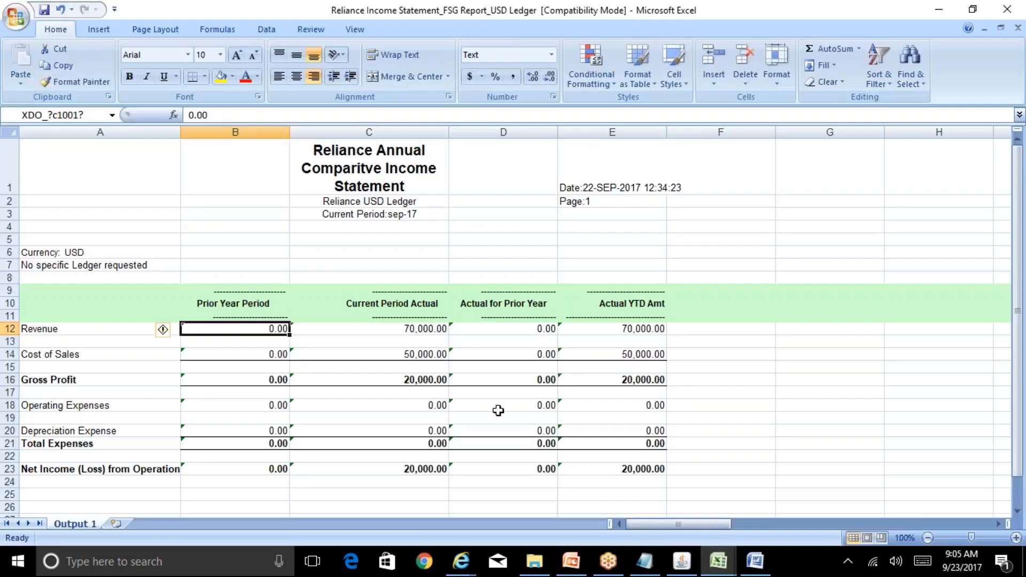
click(61, 330)
click(66, 354)
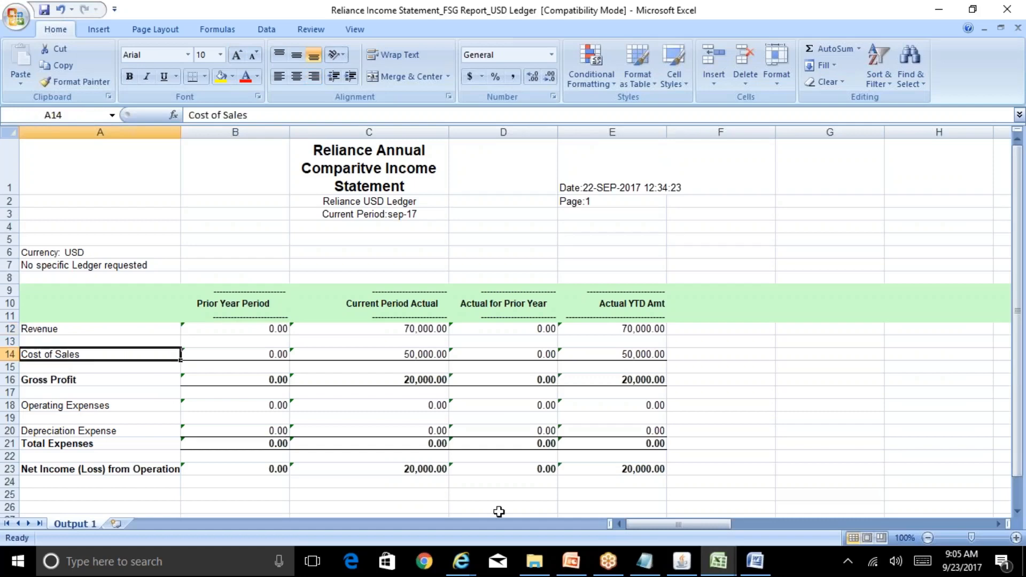
click(686, 565)
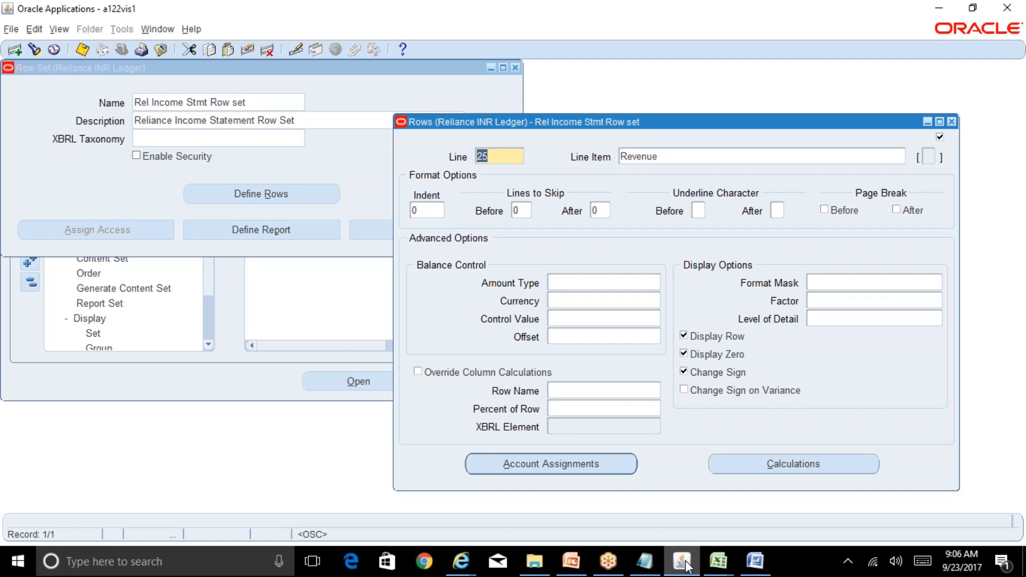
Review the segment ranges in the Revenue row's account assignment and close the Account Assignments window
click(609, 458)
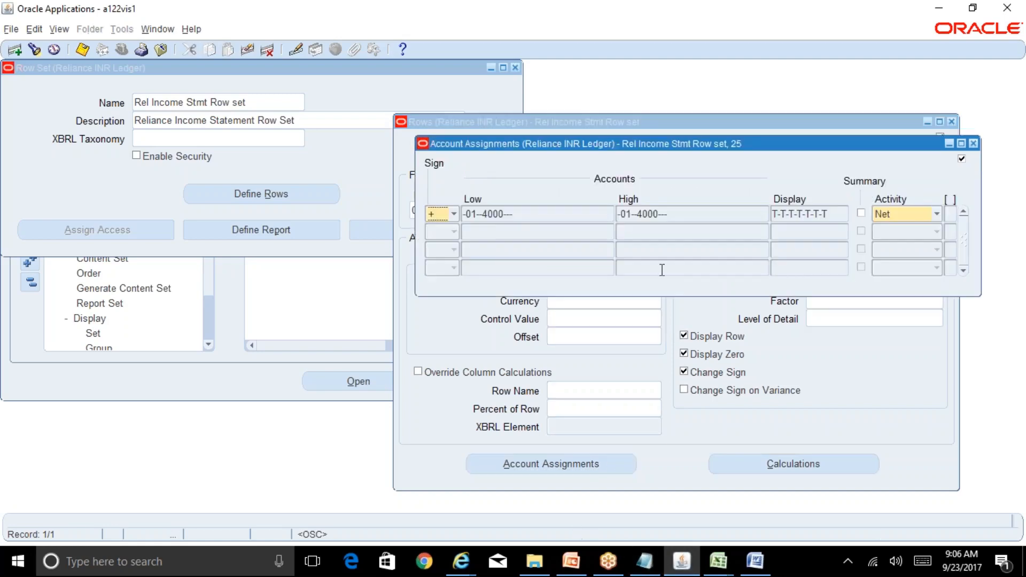
click(501, 215)
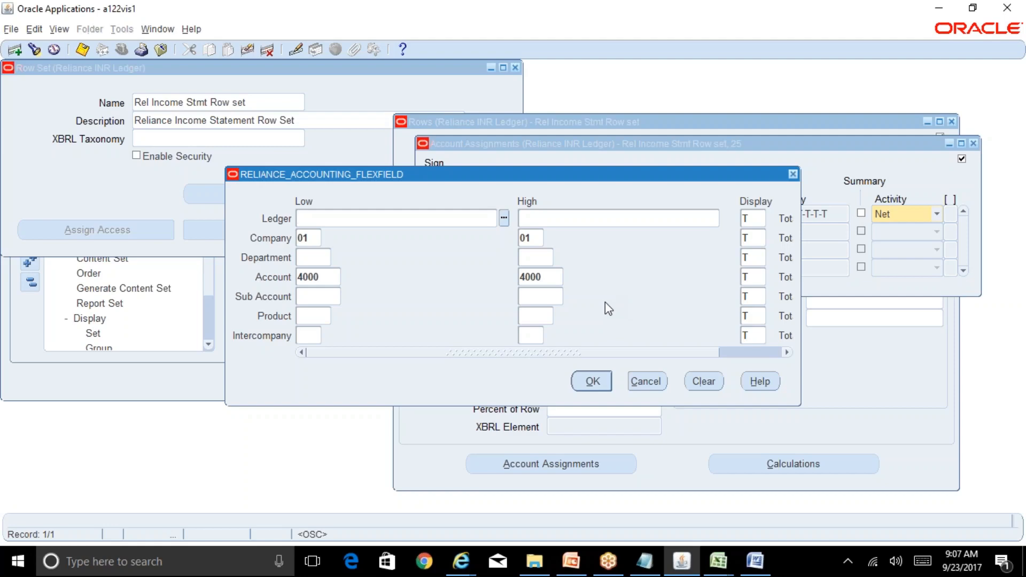
click(593, 381)
click(973, 145)
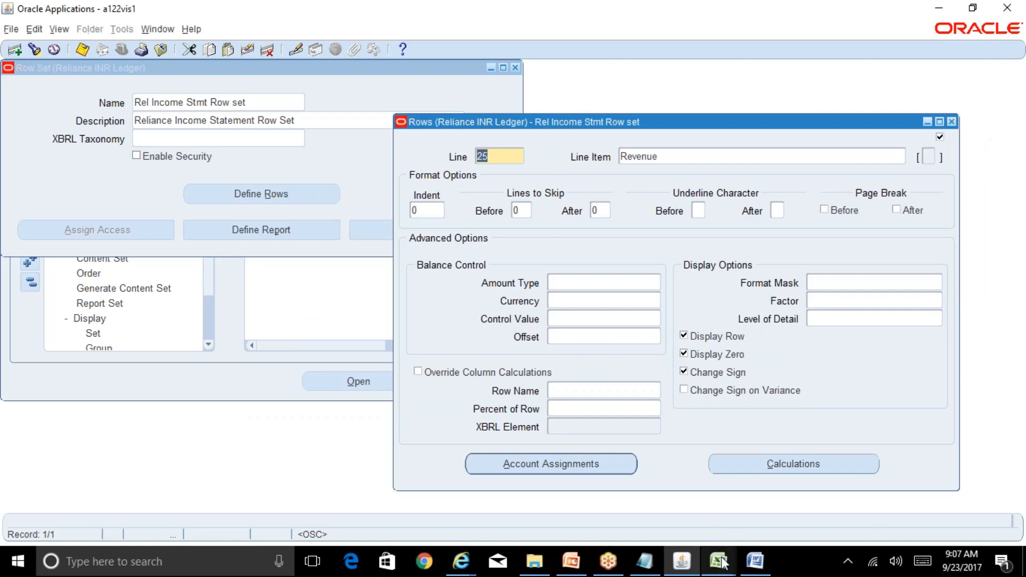
Add a blank row after Revenue in Oracle Applications, and consult the Cost of Sales row specification in the BR100_Financials_GL workbook
mouse_move(718, 561)
click(882, 497)
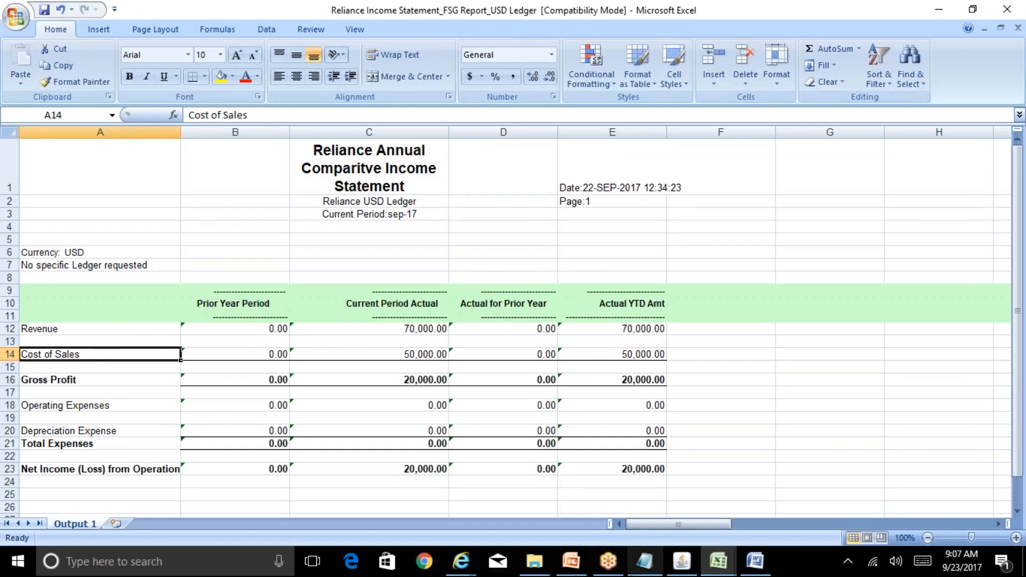
click(682, 561)
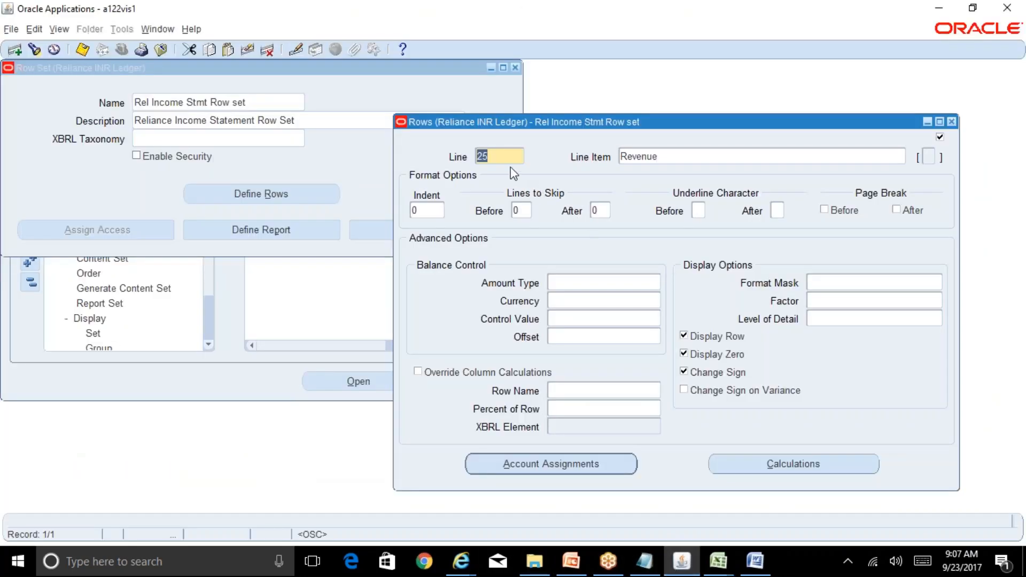
click(14, 49)
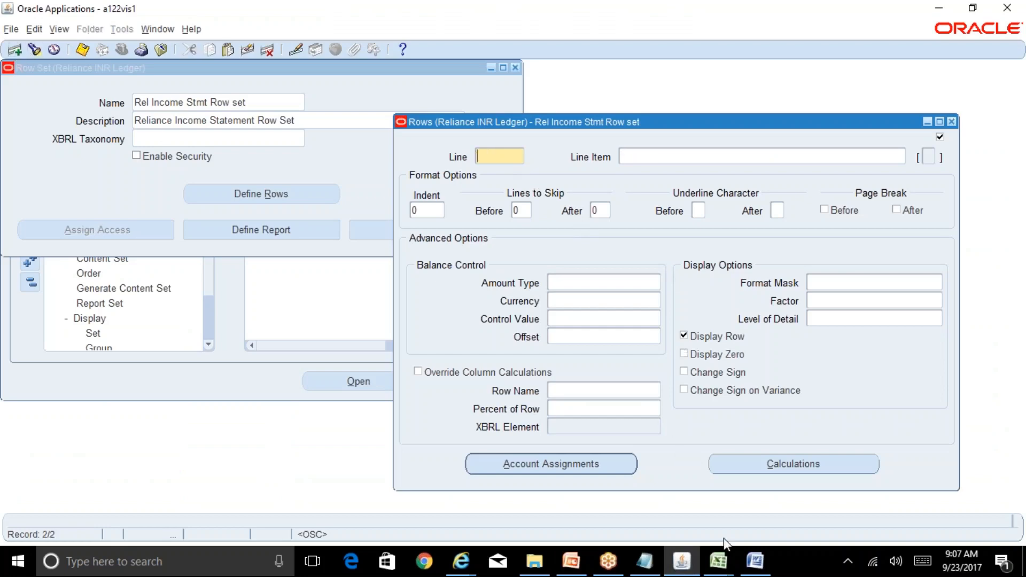
mouse_move(724, 567)
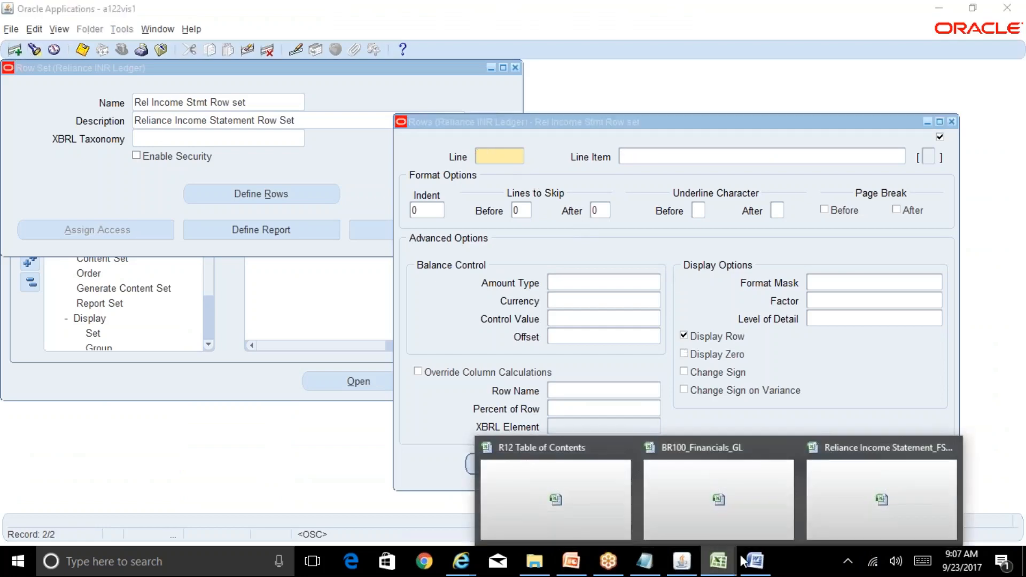
click(748, 495)
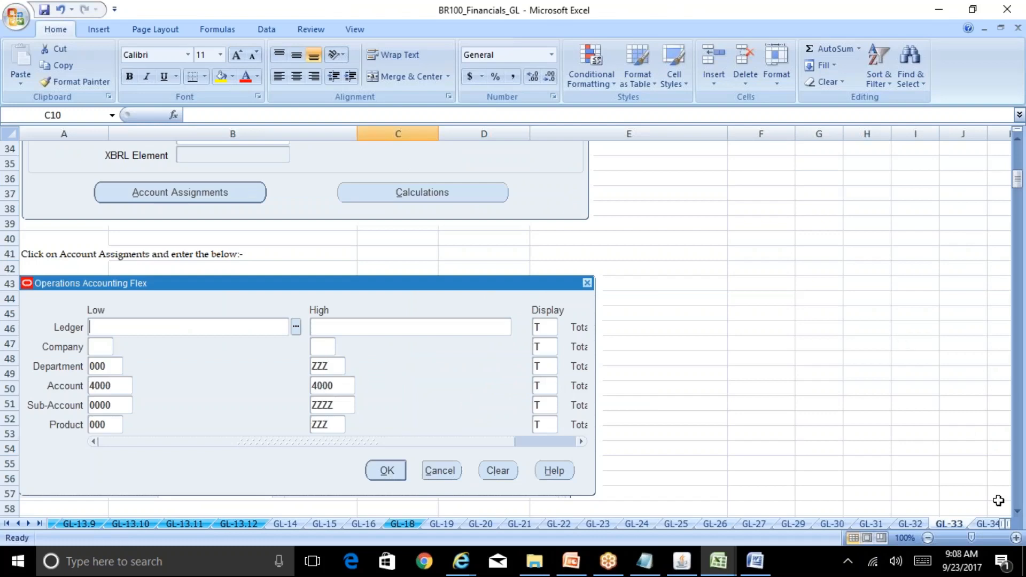
drag(1018, 514, 1018, 514)
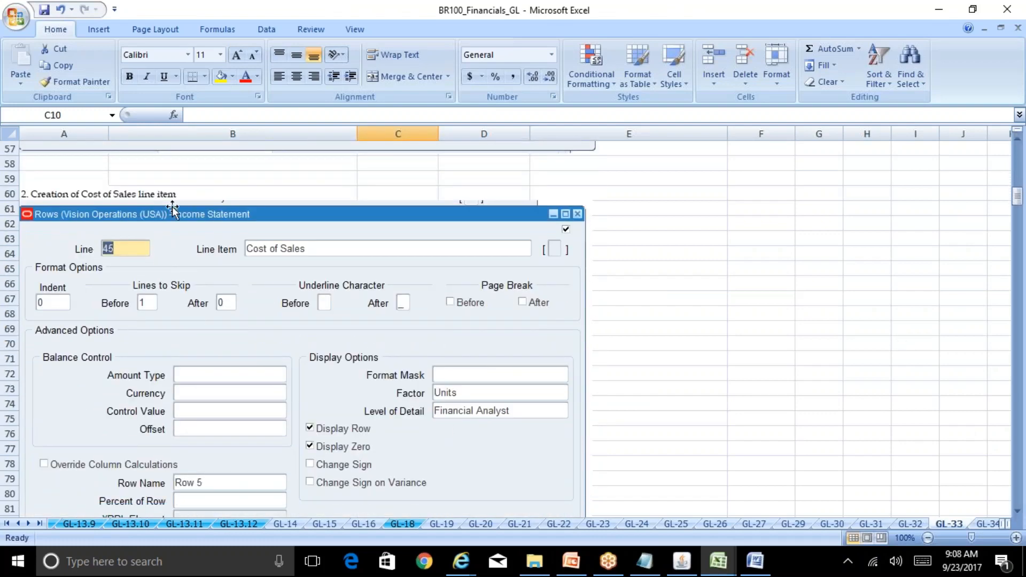
click(681, 561)
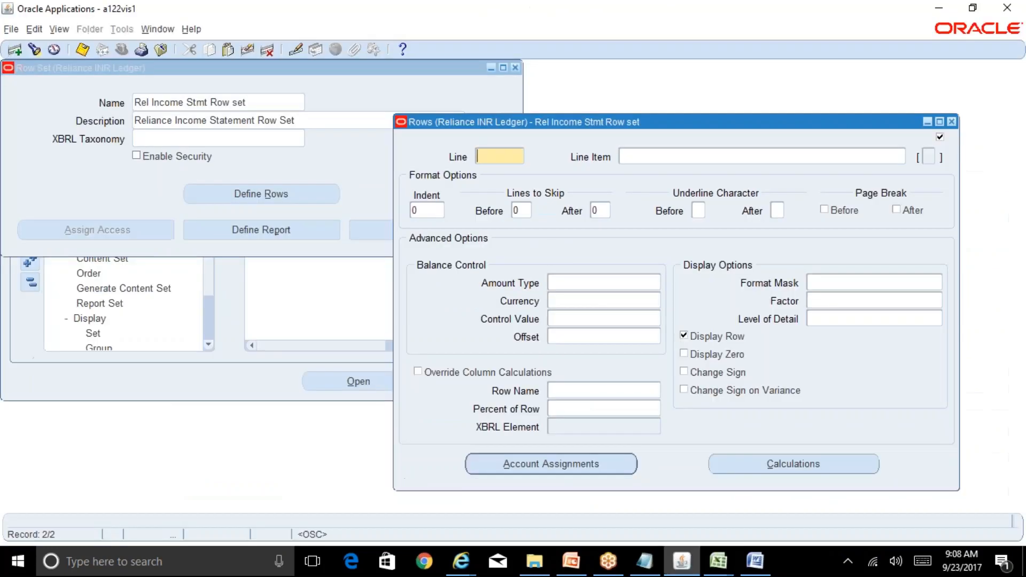
Define the new row as line 45 with the line item Cost of Sales, and enable Display Zero
click(642, 156)
text(Cos)
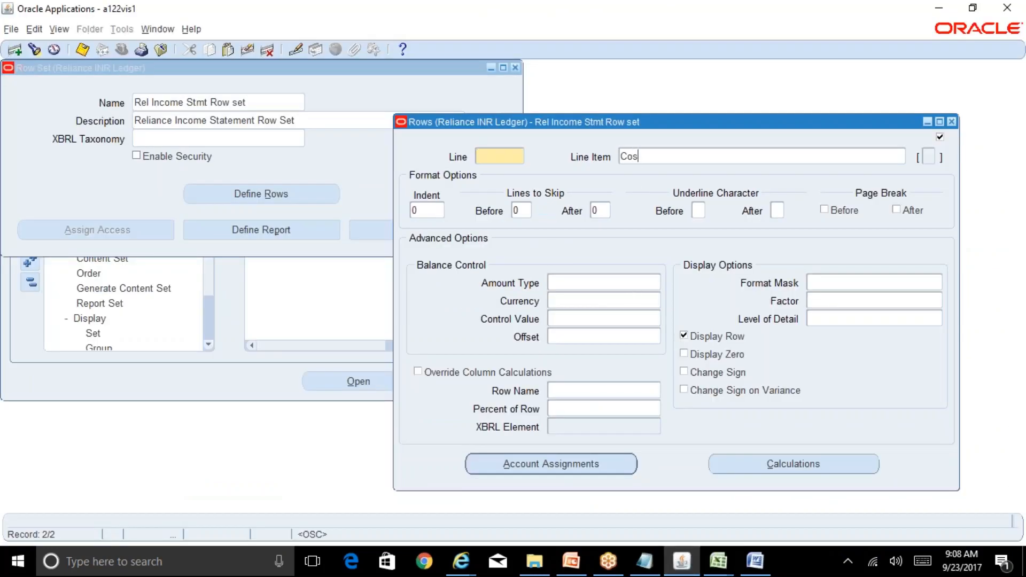
text(t of Al)
key(BackSpace)
key(BackSpace)
text(Sales)
click(496, 155)
text(45)
click(704, 354)
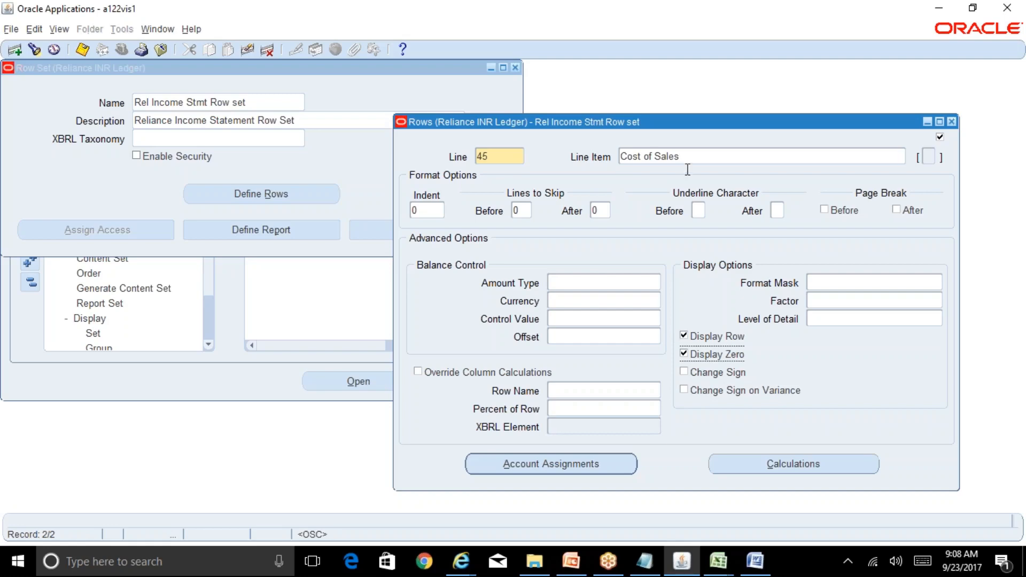
Check the Cost of Sales year-to-date amount in the Reliance income statement workbook, and return to Oracle Applications
click(718, 561)
click(871, 474)
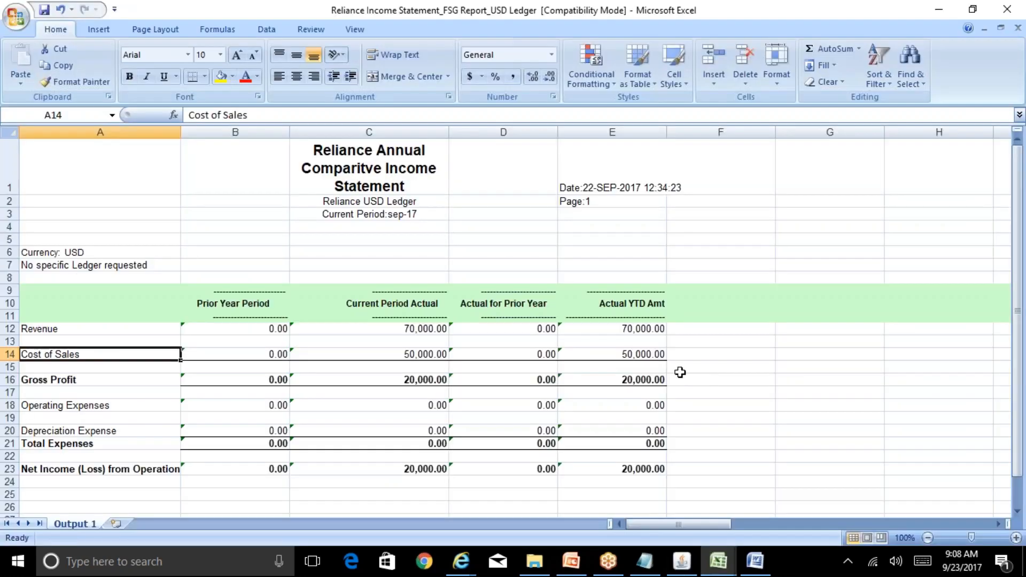
click(634, 354)
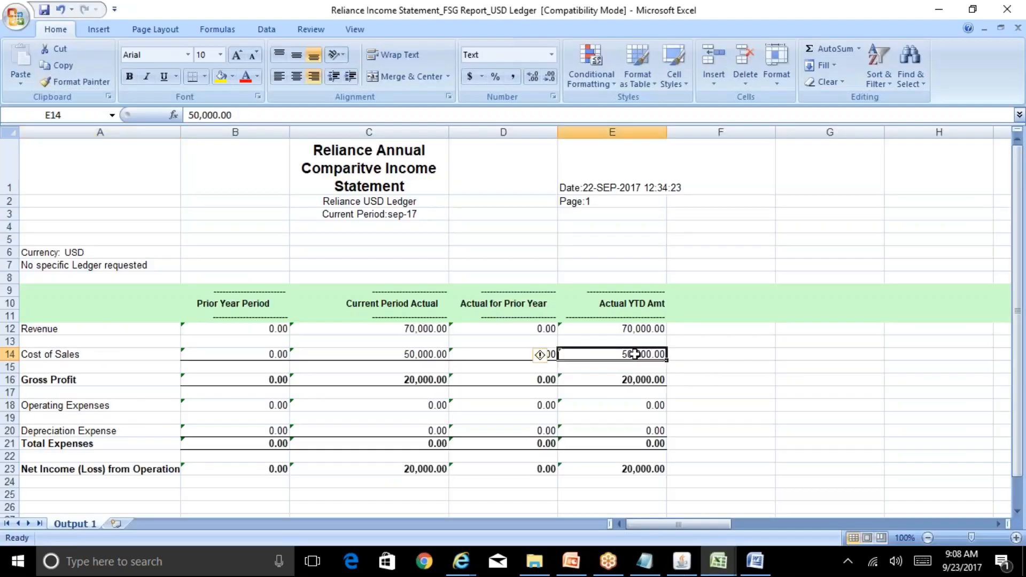
click(682, 561)
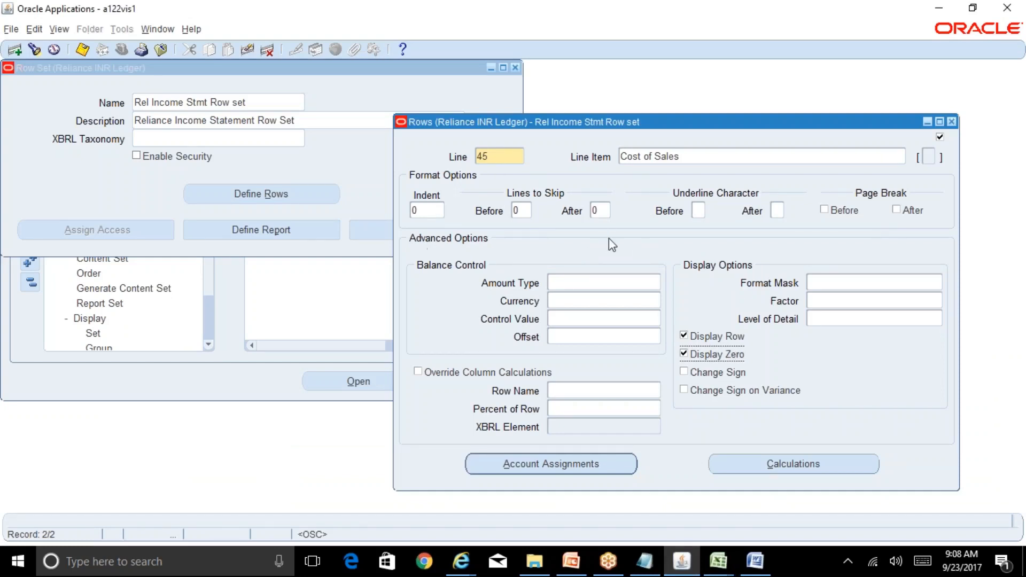
Examine the spacing between the Revenue and Cost of Sales lines in the Reliance income statement workbook
mouse_move(725, 560)
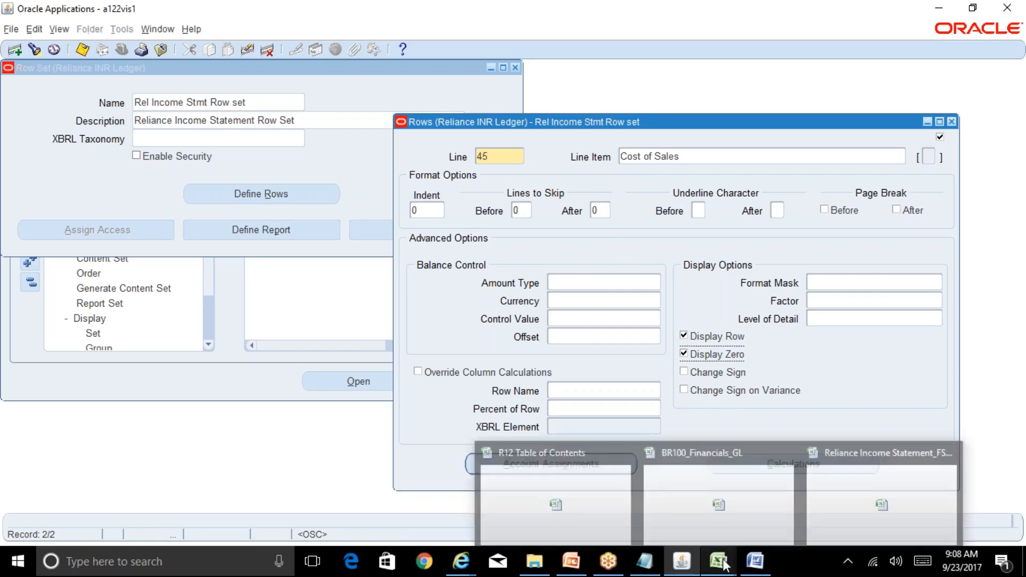
click(763, 518)
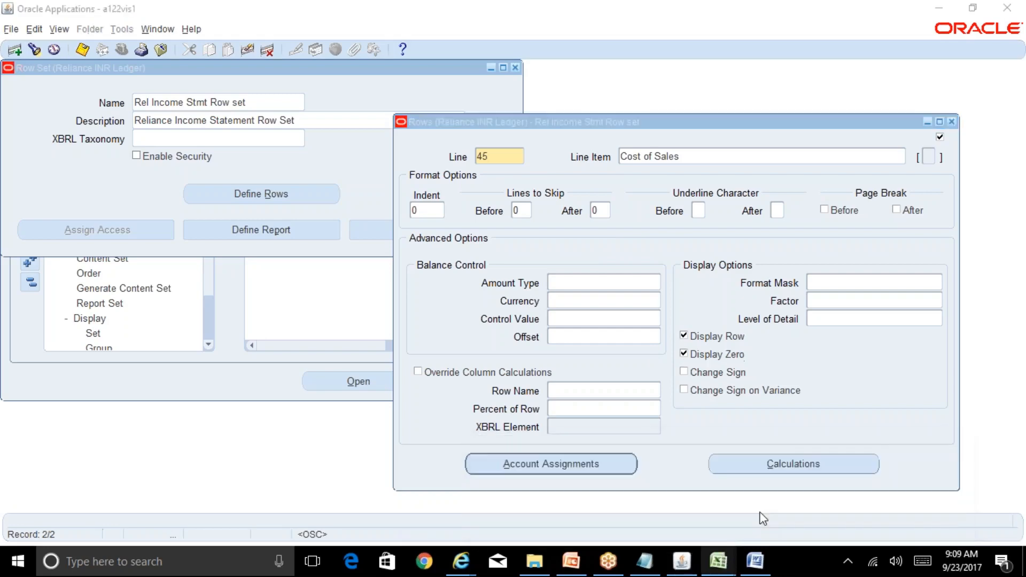
mouse_move(722, 563)
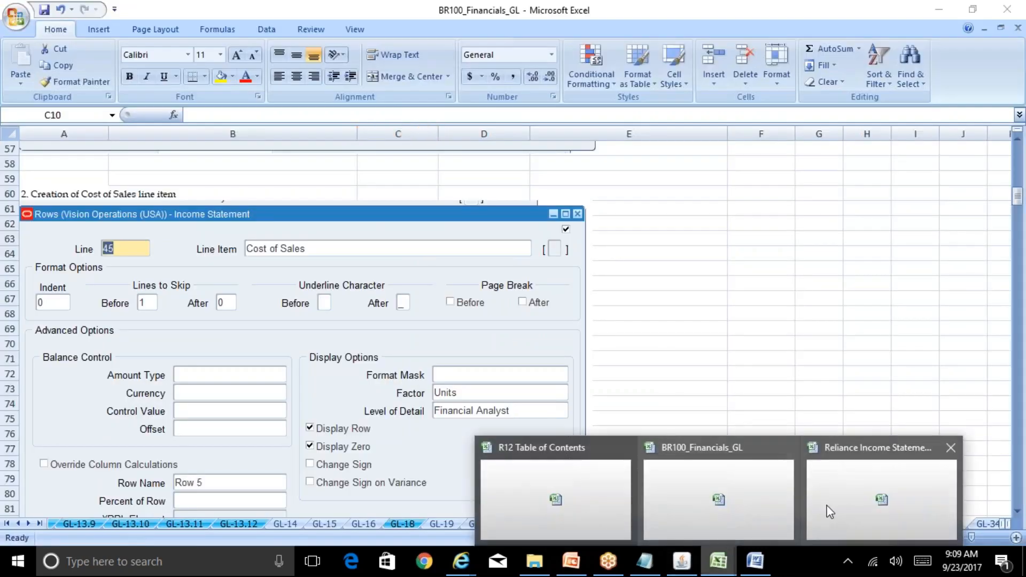
click(887, 495)
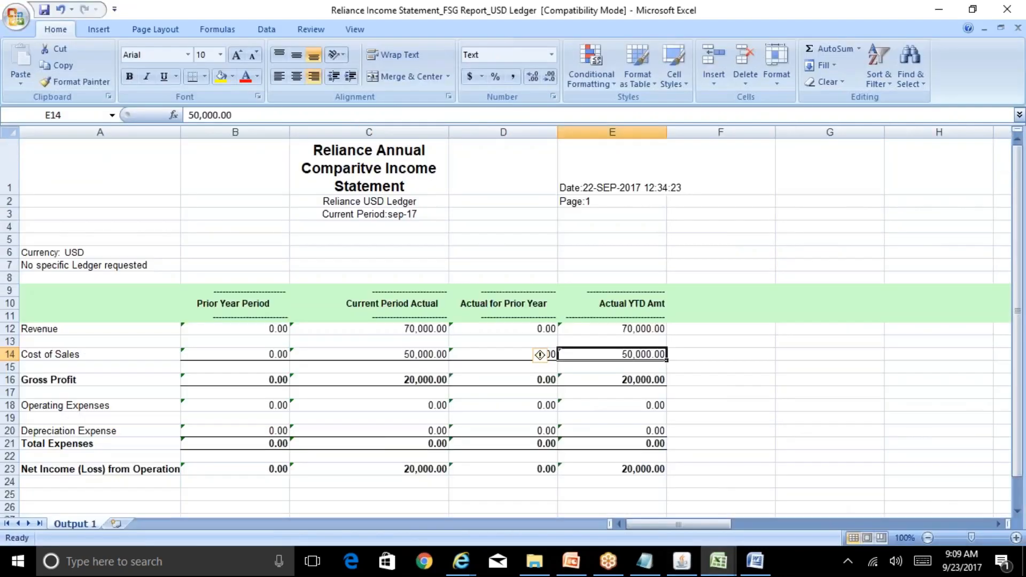
click(32, 330)
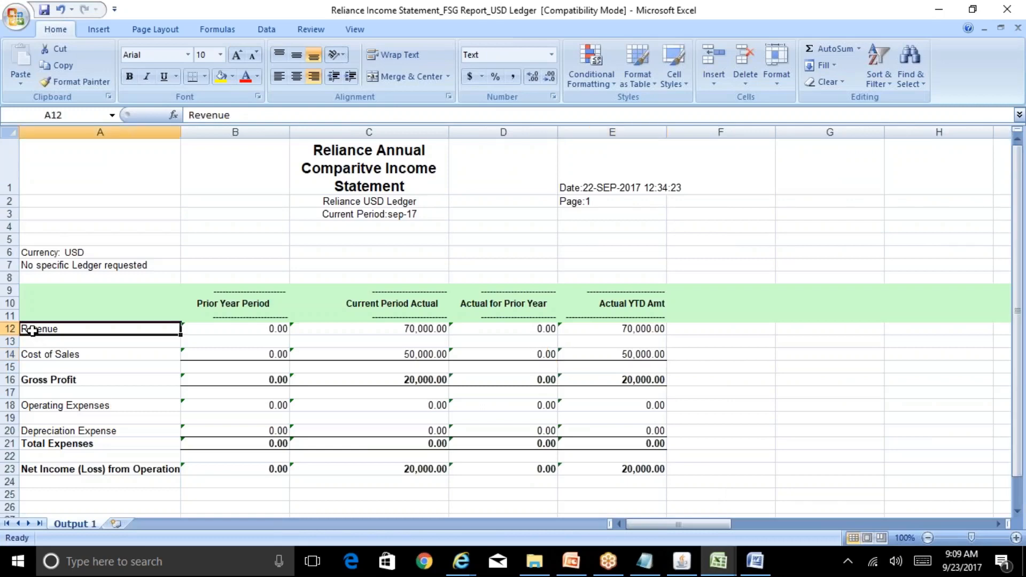
click(54, 356)
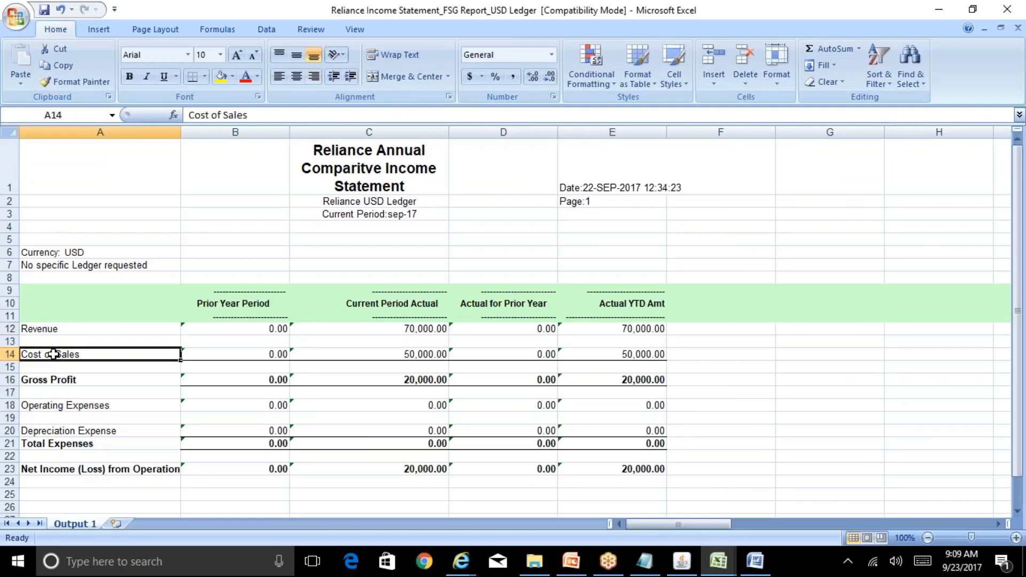
click(10, 341)
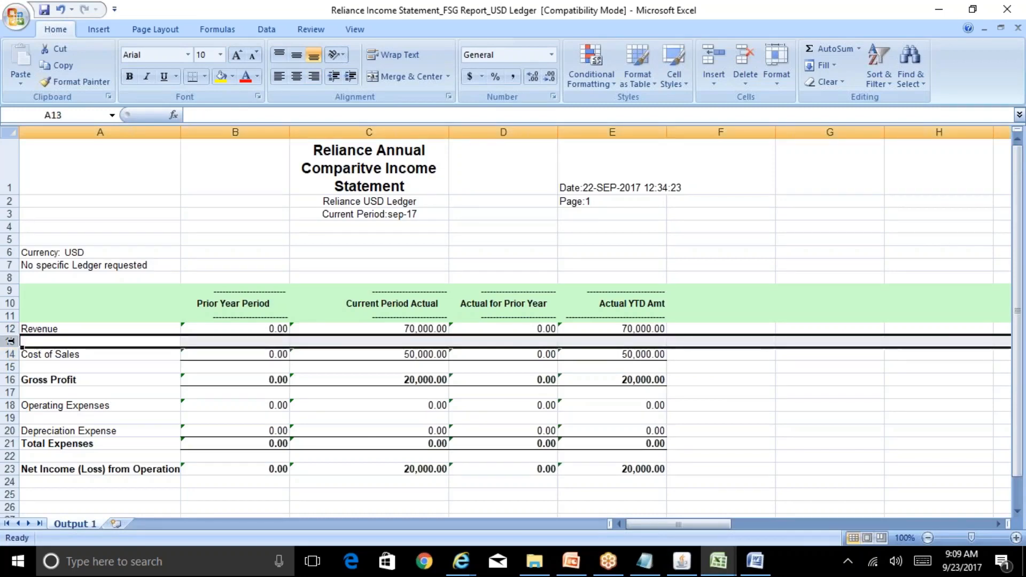
click(52, 357)
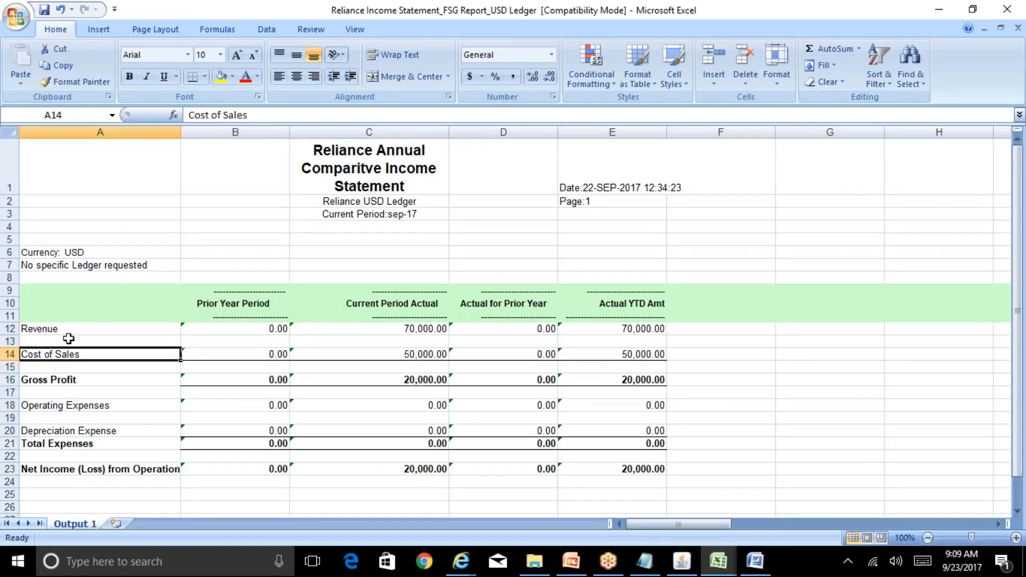
click(69, 339)
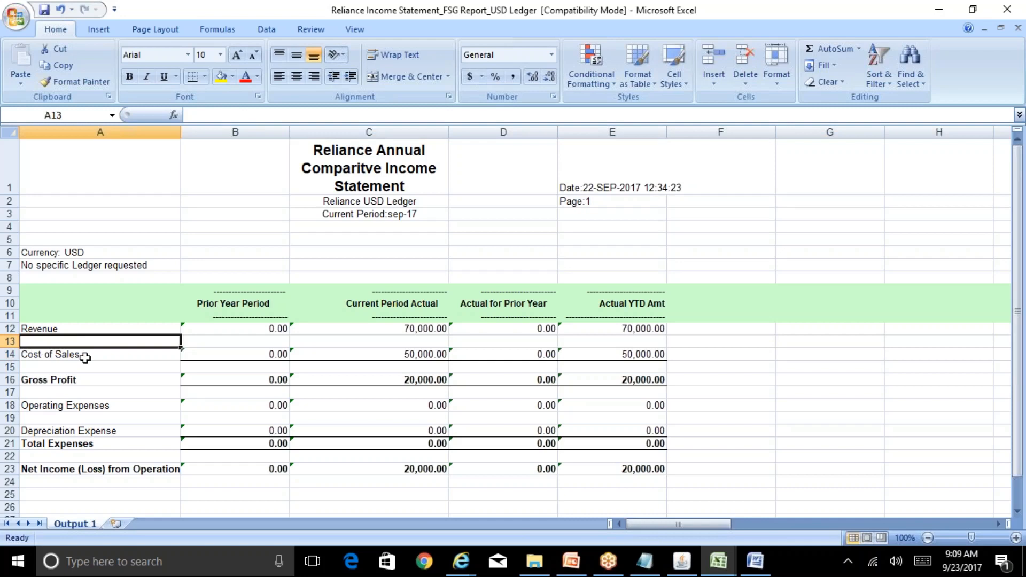
click(86, 358)
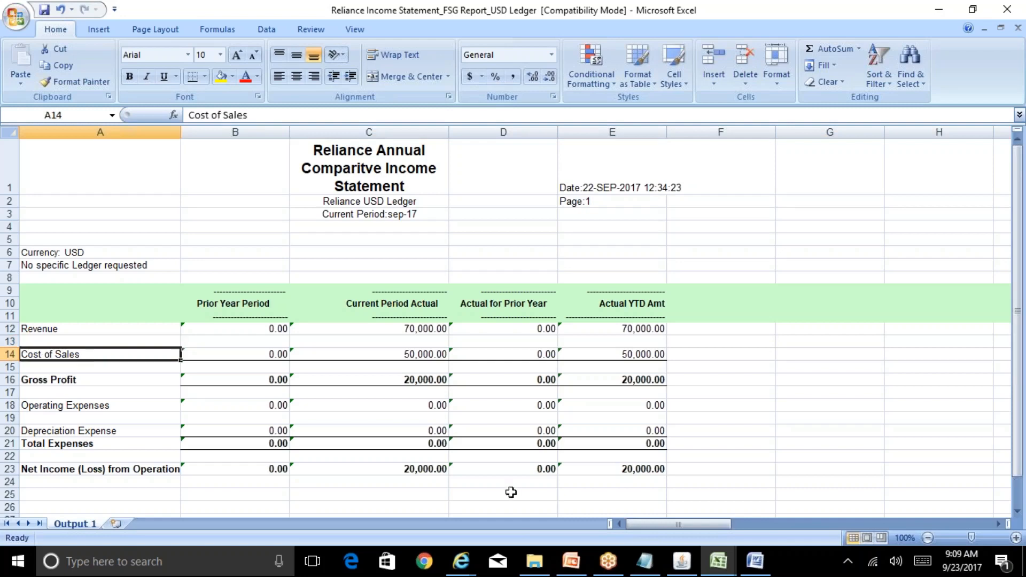
Switch back to Oracle Applications and set the Cost of Sales row to skip 1 line before it
click(683, 561)
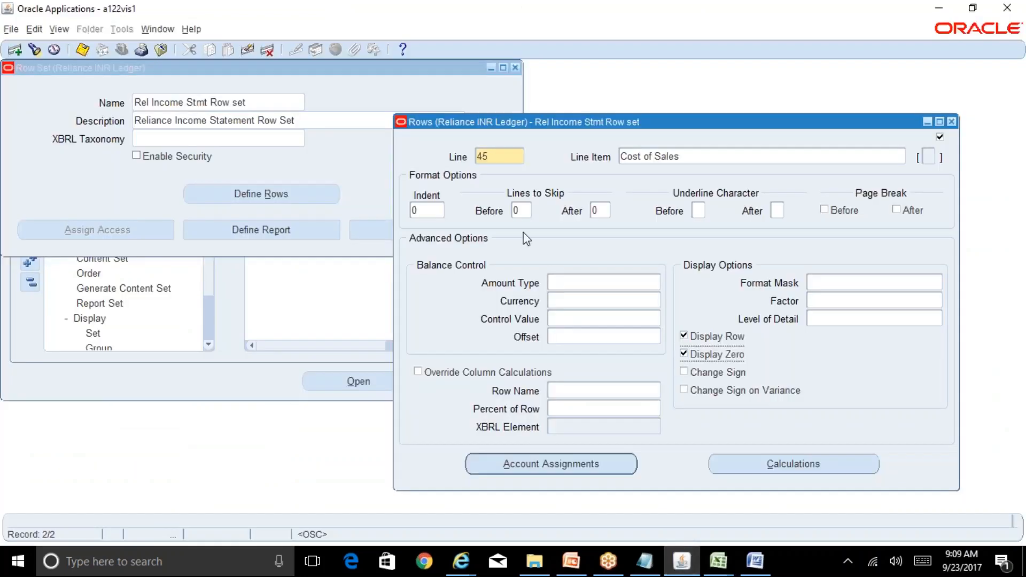
click(520, 210)
key(BackSpace)
text(1)
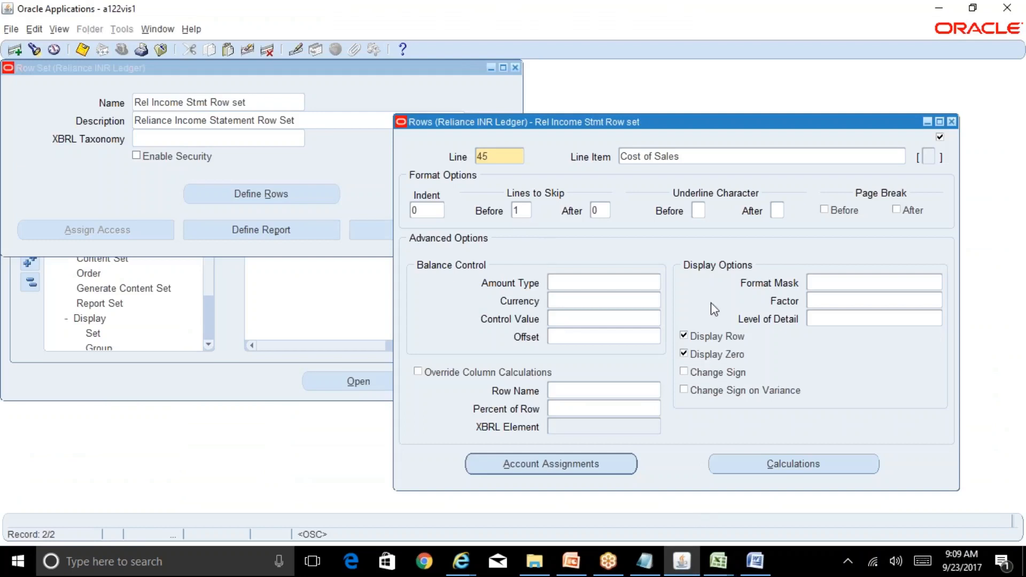
Review the blank line above Cost of Sales in the Reliance income statement workbook, and return to Oracle Applications
click(722, 556)
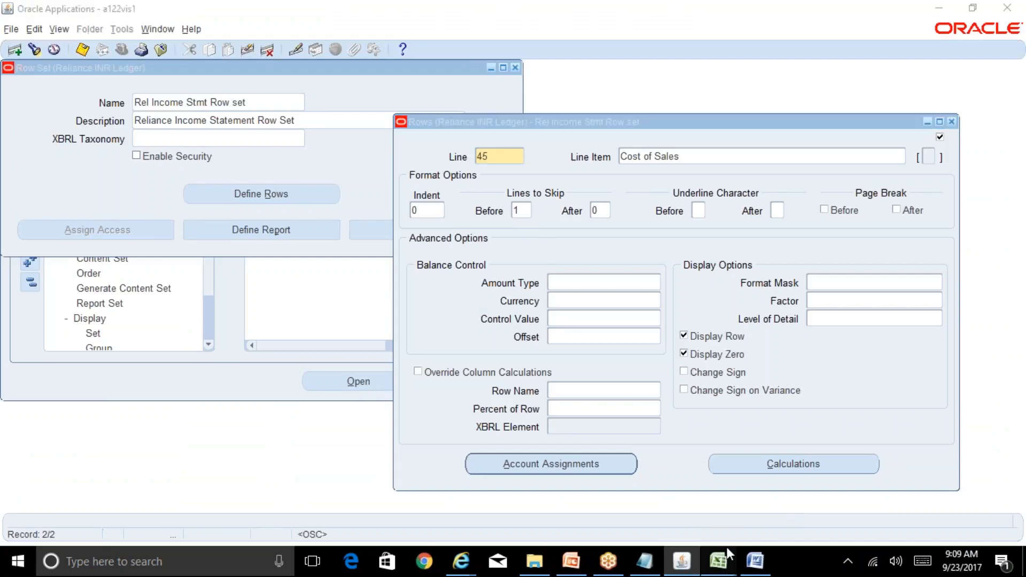
click(835, 499)
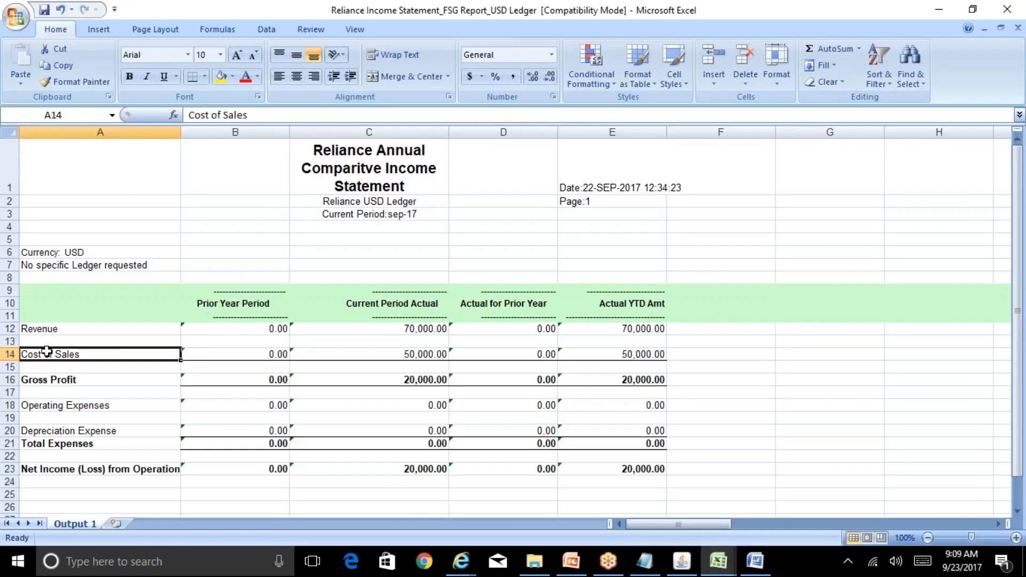
click(43, 343)
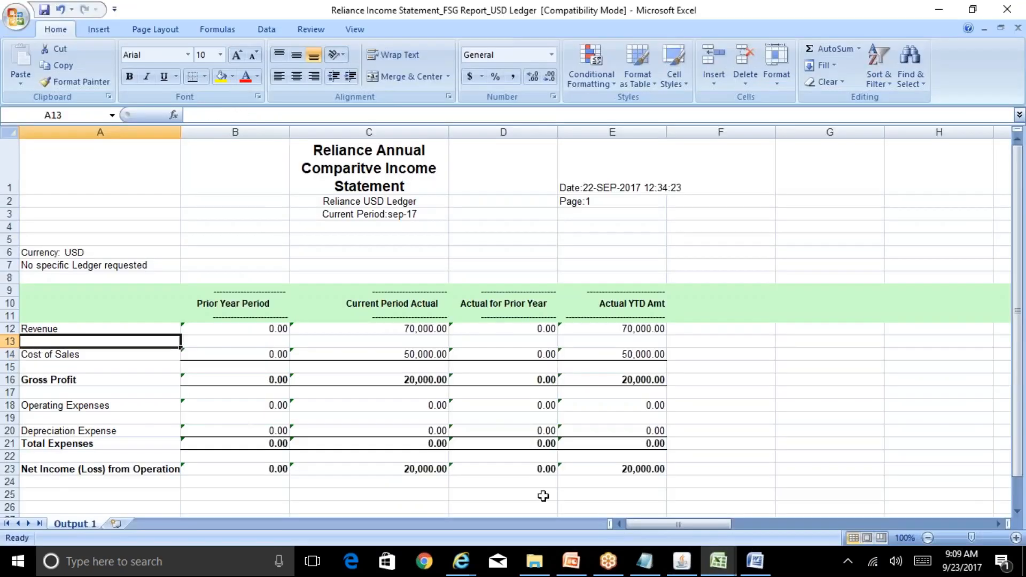
click(682, 561)
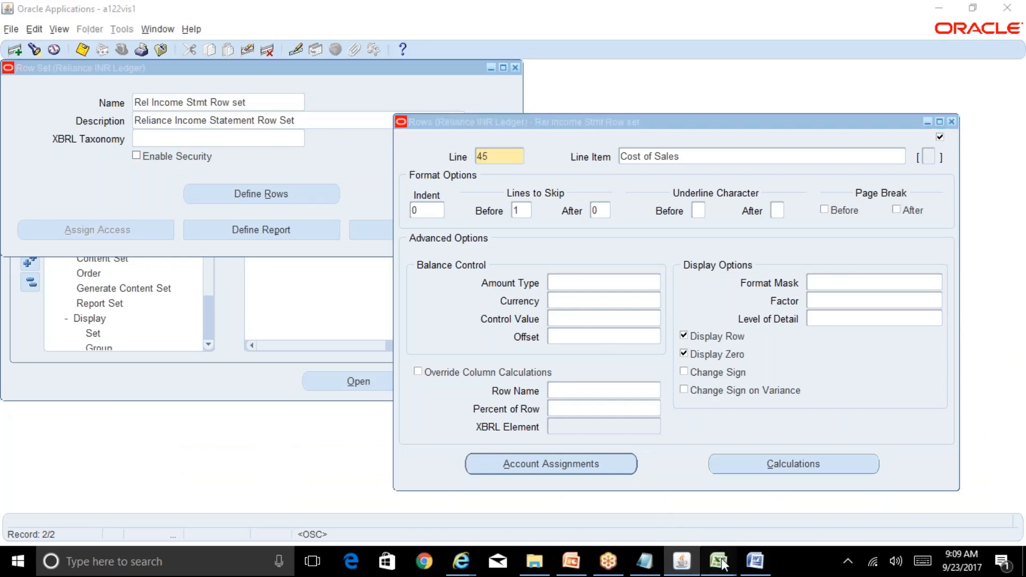
Check the Cost of Sales underline in the income statement workbook, and set the row's After underline character to "_" in Oracle Applications
mouse_move(720, 561)
click(807, 506)
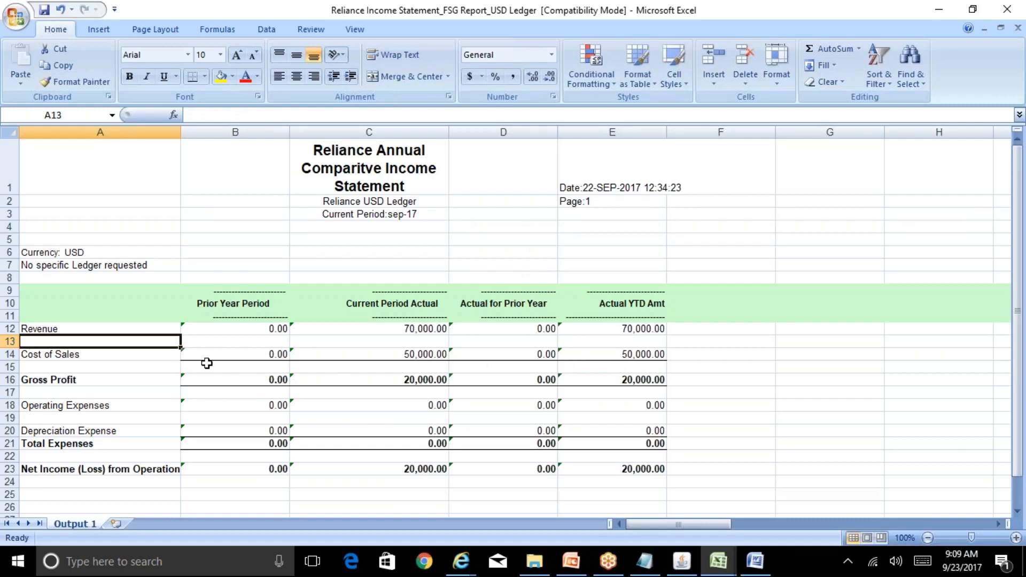
click(252, 352)
click(684, 562)
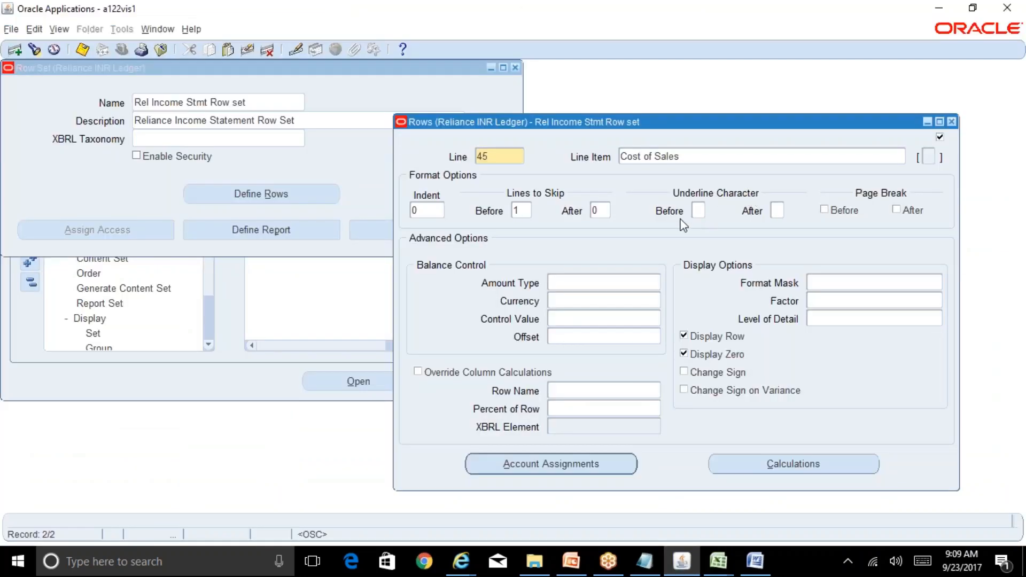
click(781, 212)
click(684, 156)
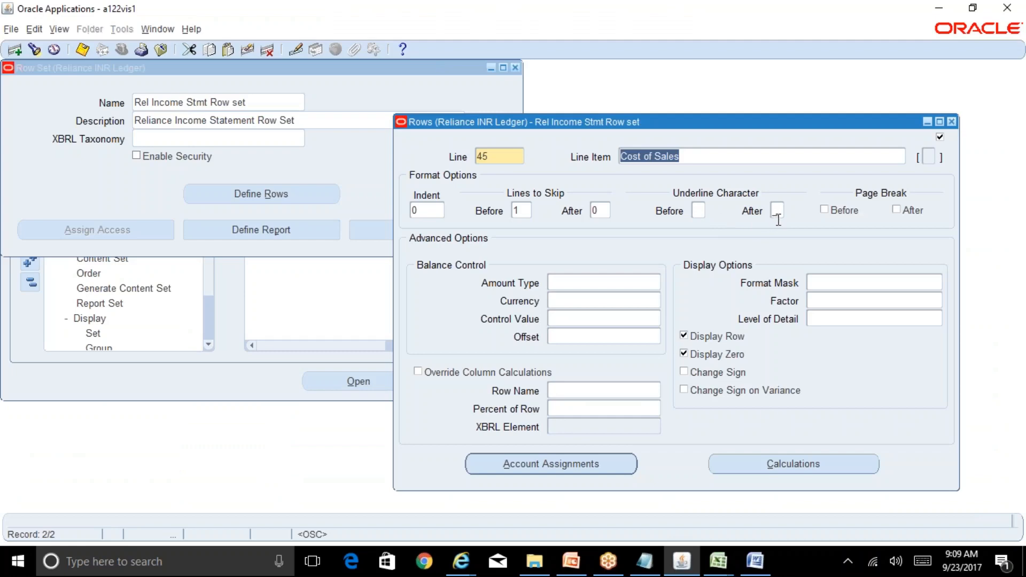
Inspect the underline beneath the Cost of Sales amounts for the prior and current periods in the Reliance income statement workbook
mouse_move(727, 559)
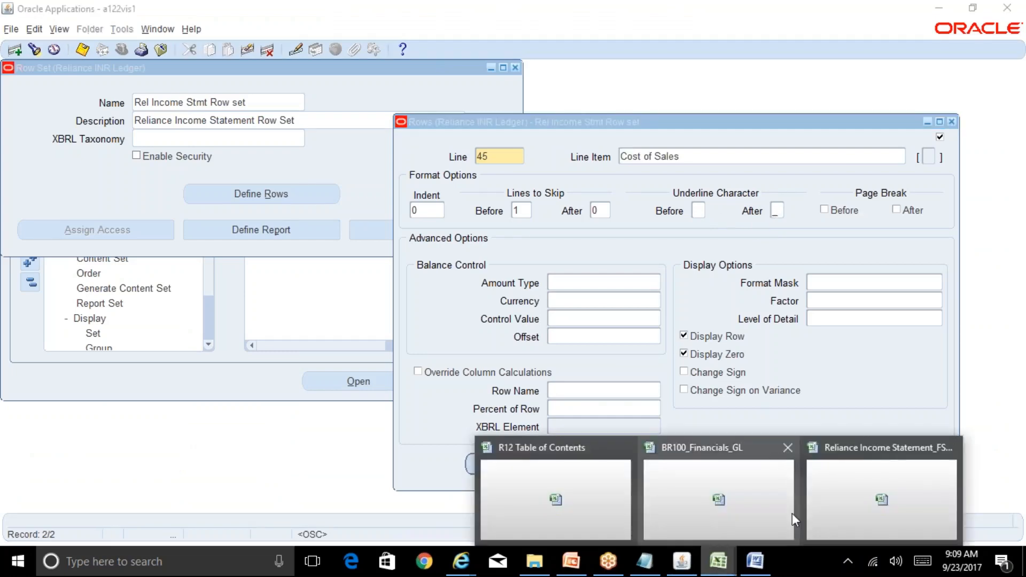
click(847, 501)
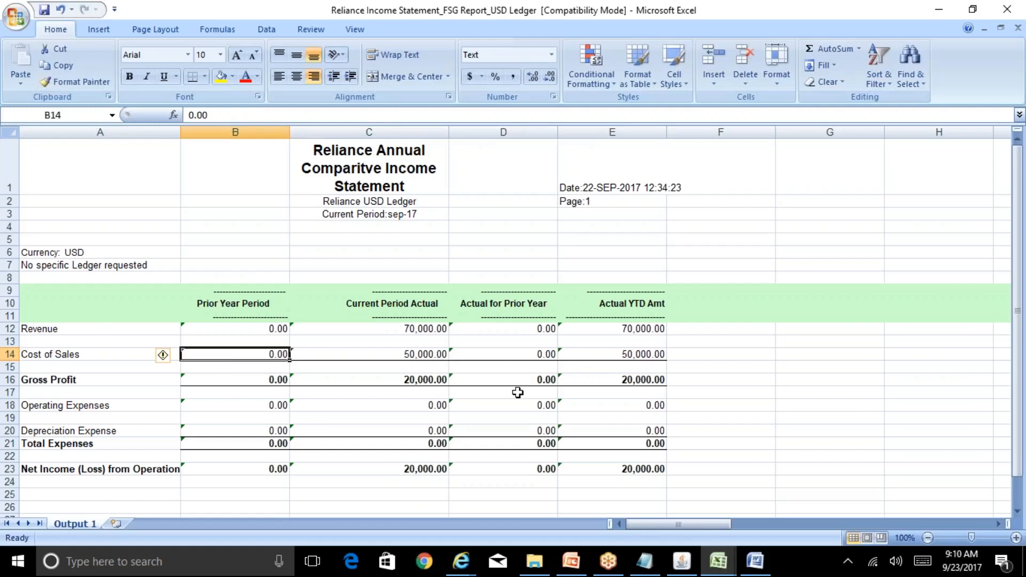
click(420, 357)
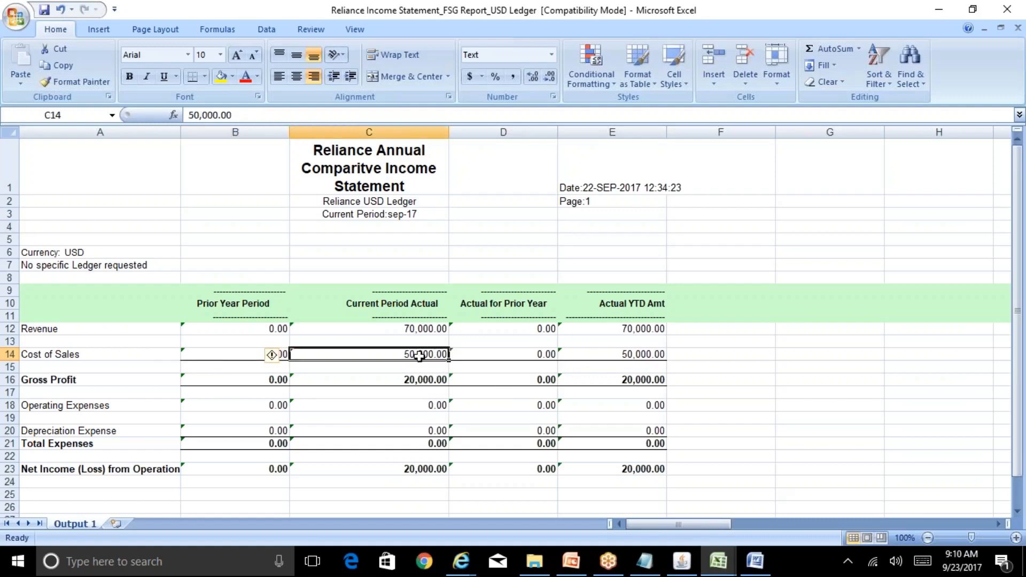
click(206, 356)
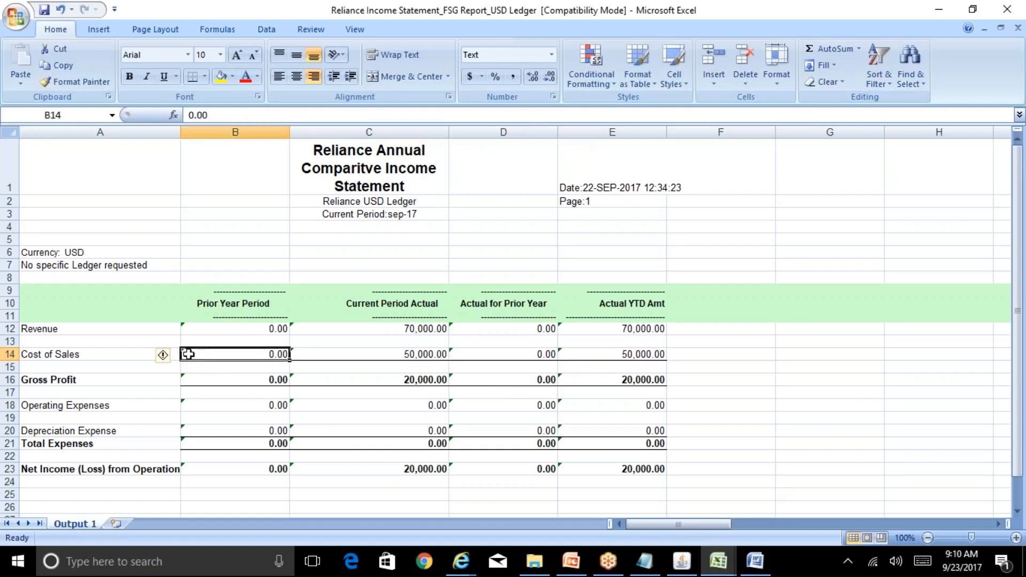
Compare the Cost of Sales underline in the Reliance income statement workbook with the row's Underline Character settings in Oracle Applications
click(124, 358)
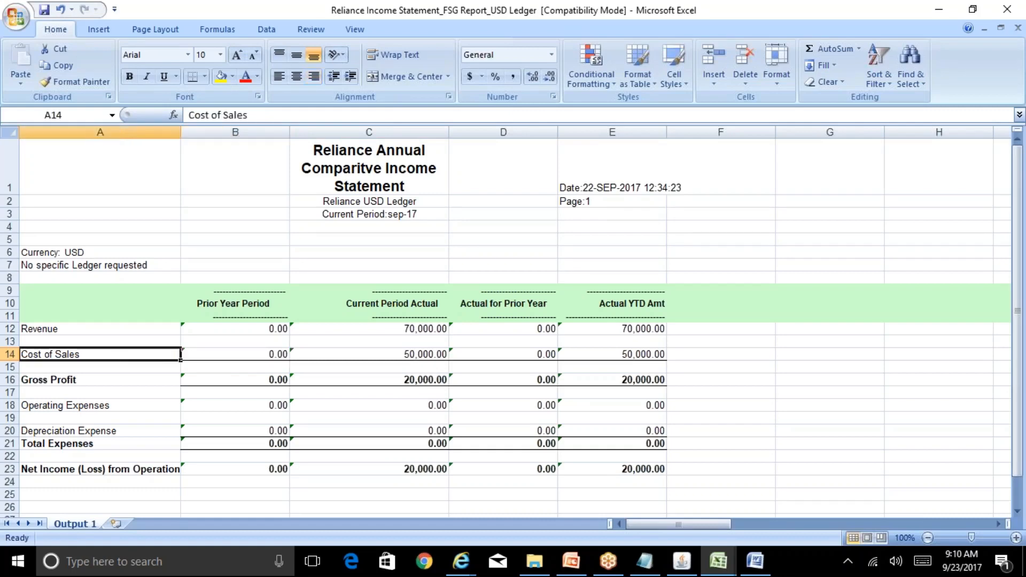
click(198, 350)
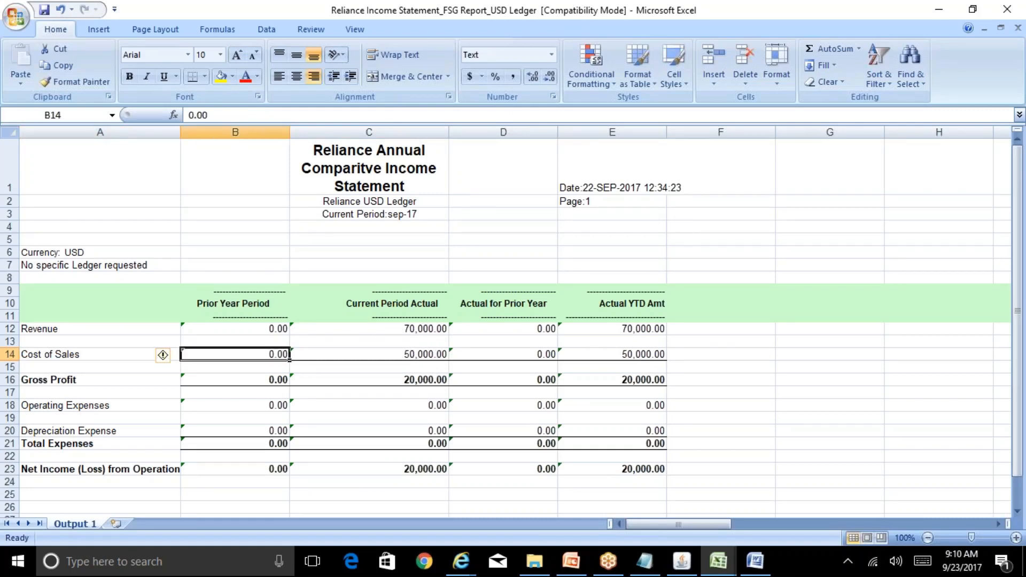
click(688, 562)
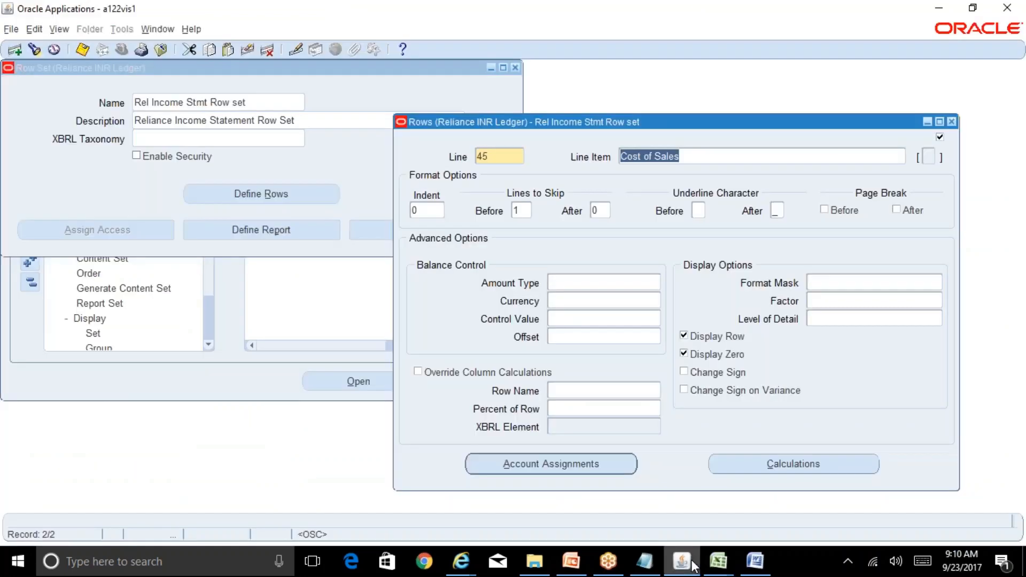
click(698, 211)
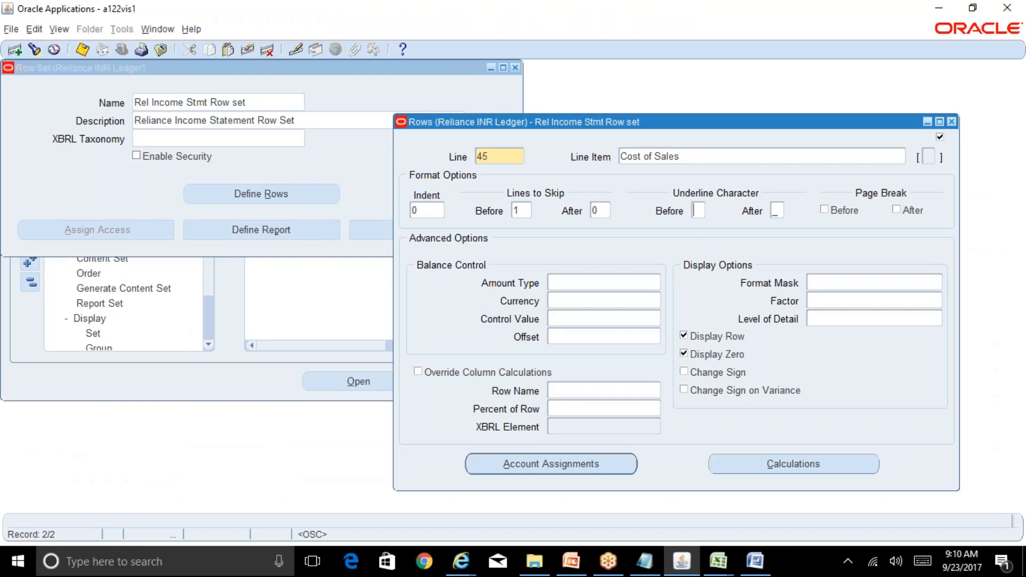
click(689, 563)
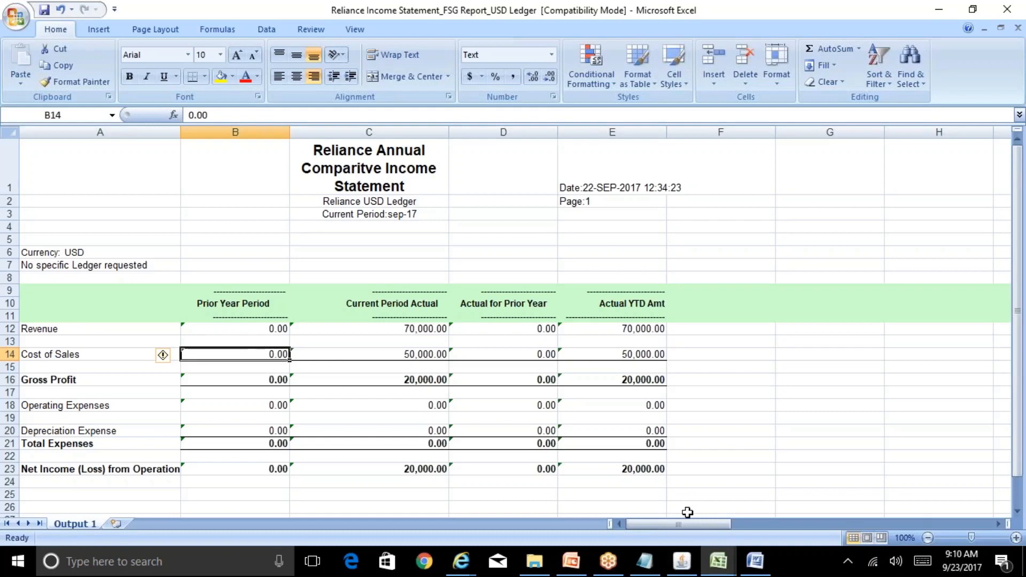
click(683, 561)
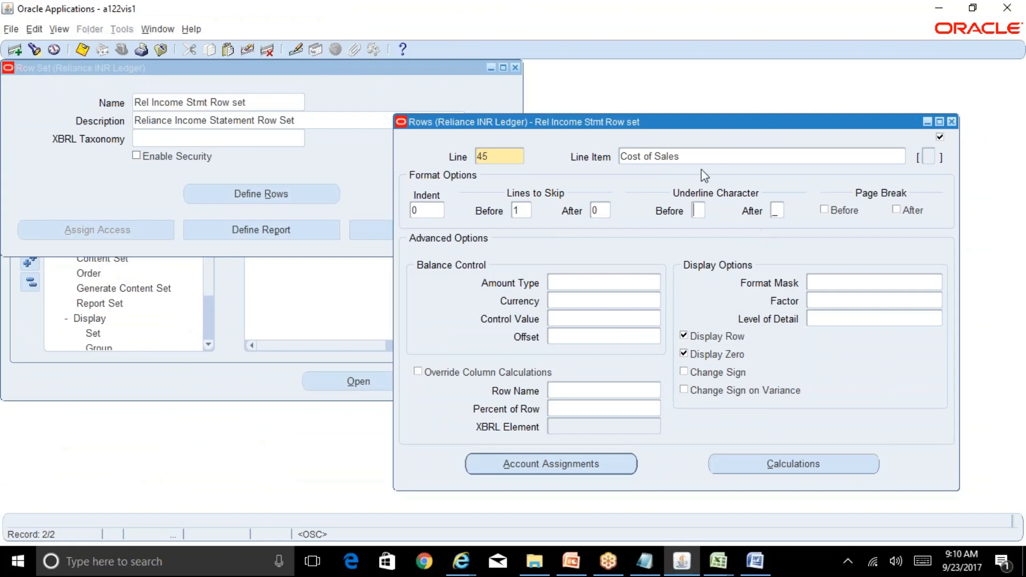
Open the account assignments of the Cost of Sales row and set Company to 01 for both low and high
click(607, 468)
click(536, 216)
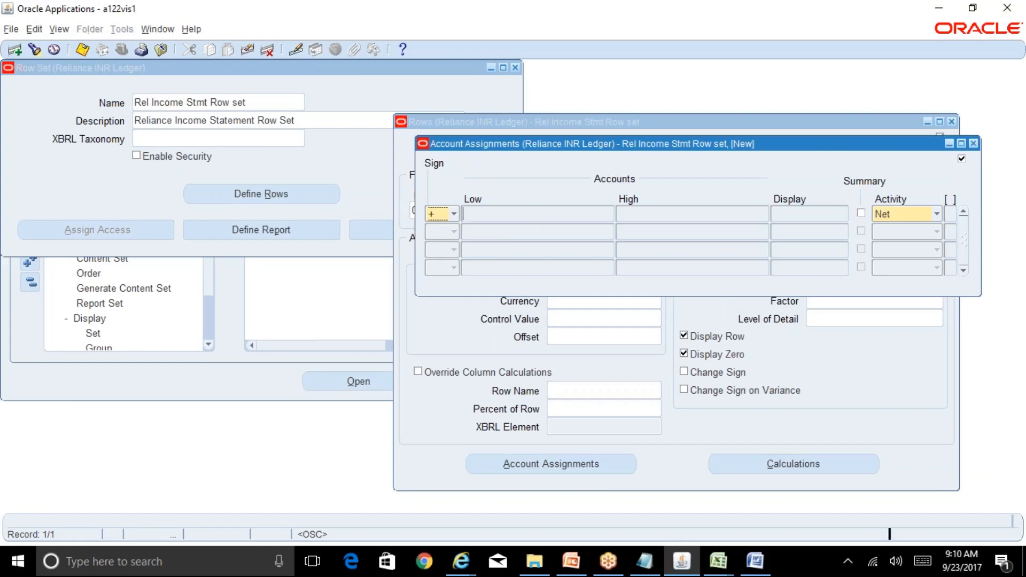
click(315, 236)
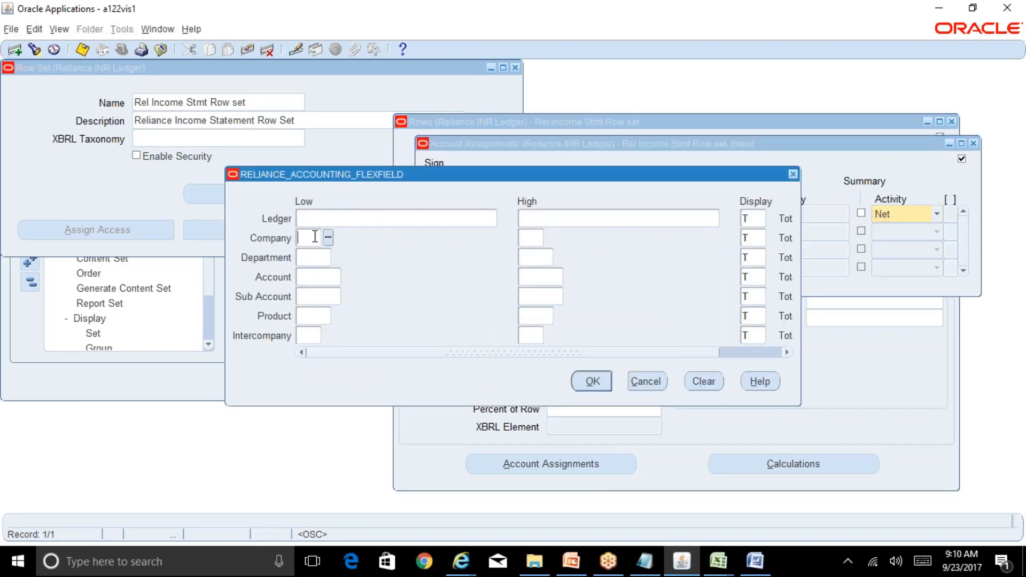
text(01)
key(Tab)
key(Tab)
click(325, 353)
click(320, 279)
Consult the Cost of Sales account range in the BR100_Financials_GL workbook, and set Account low and high to 5000 in Oracle Applications
click(719, 561)
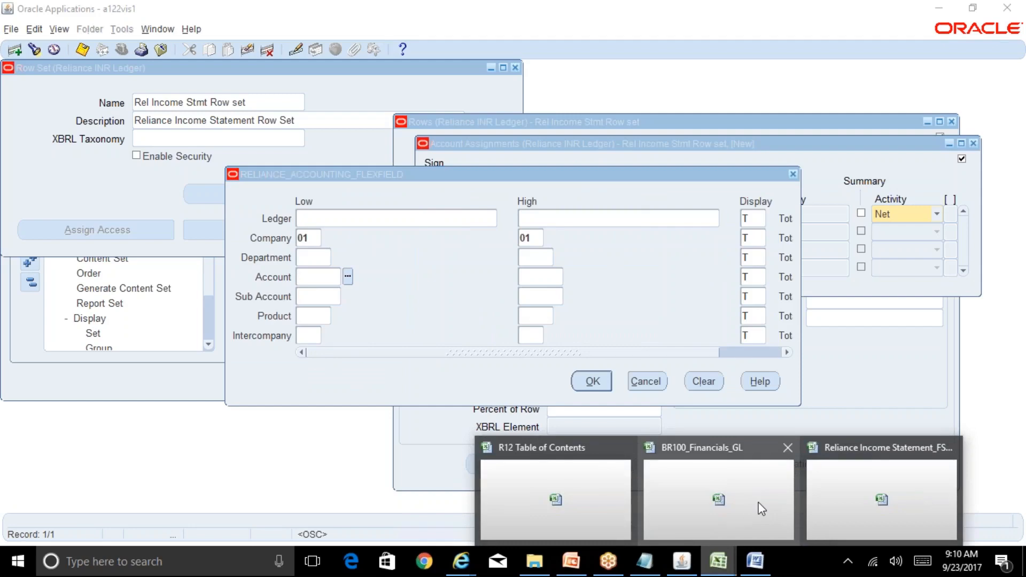
click(759, 507)
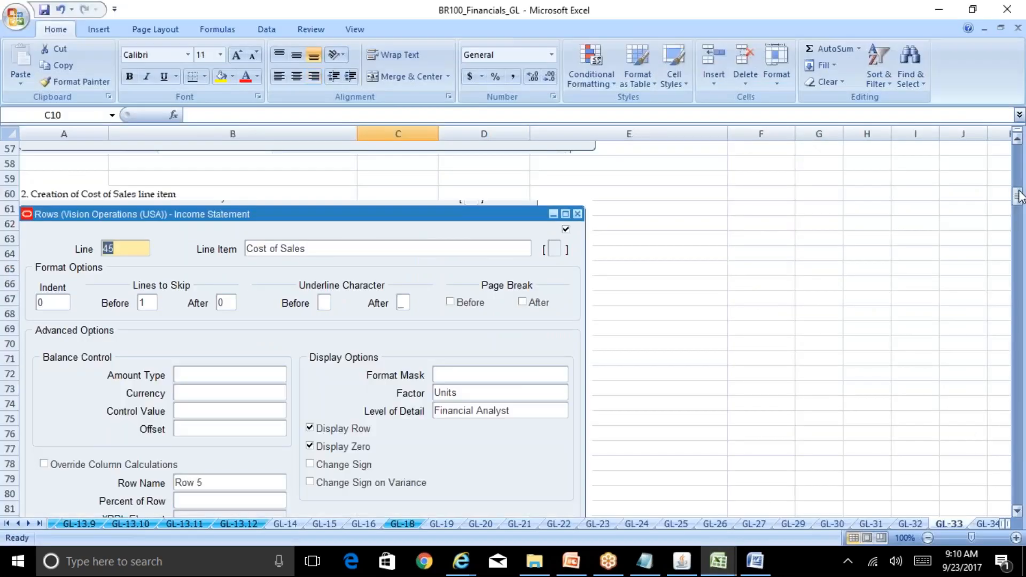
drag(1018, 197, 1021, 214)
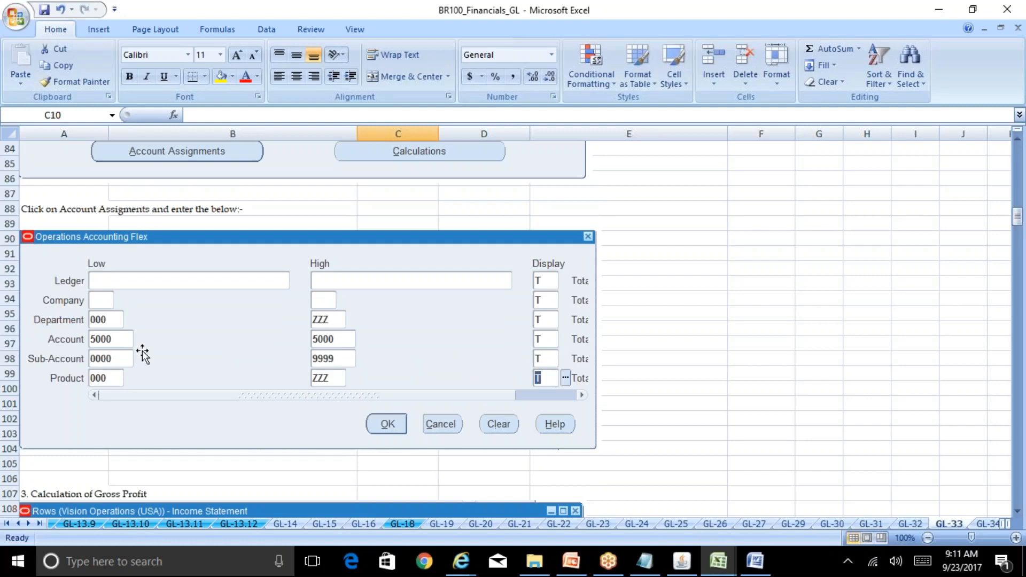
key(alt+Tab)
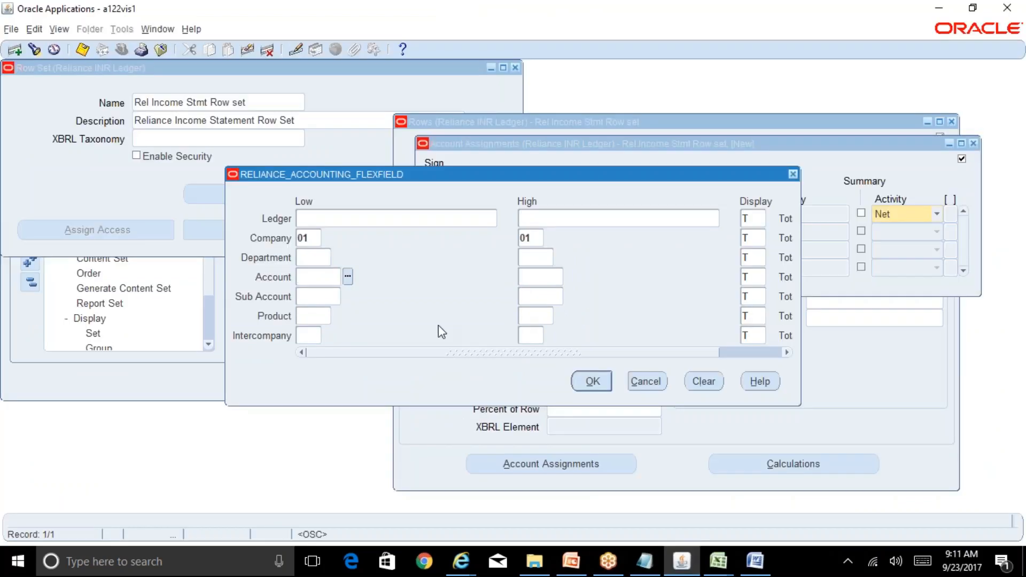
text(5000)
key(Tab)
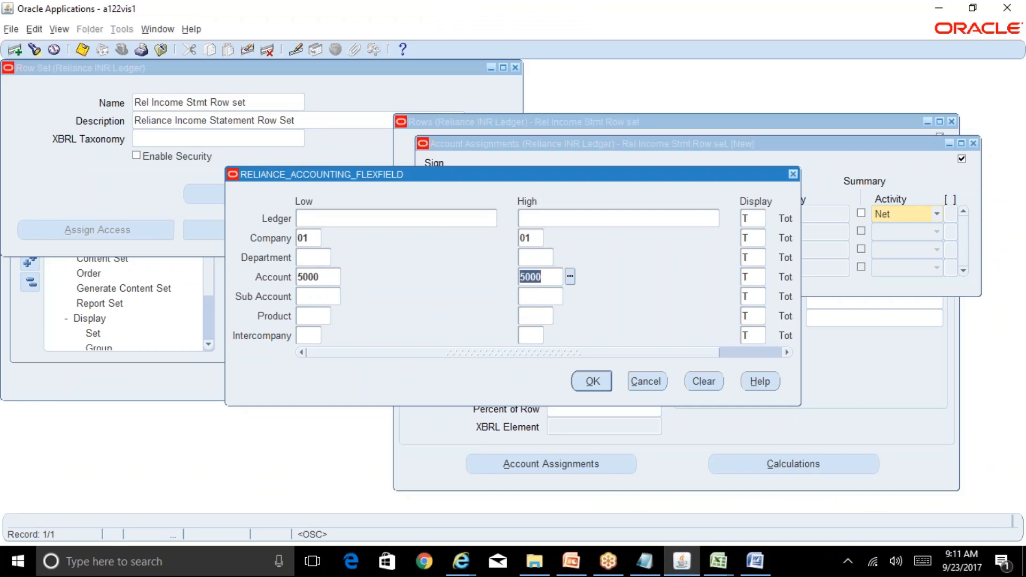
Check account 5000 in the account value list, accept the account range and save the Cost of Sales assignment
click(332, 279)
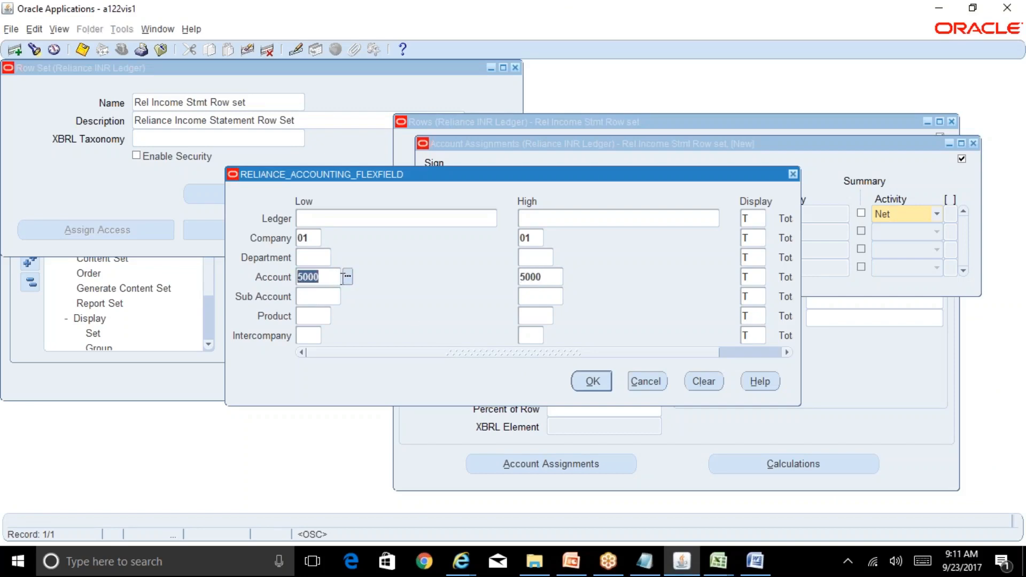
click(348, 276)
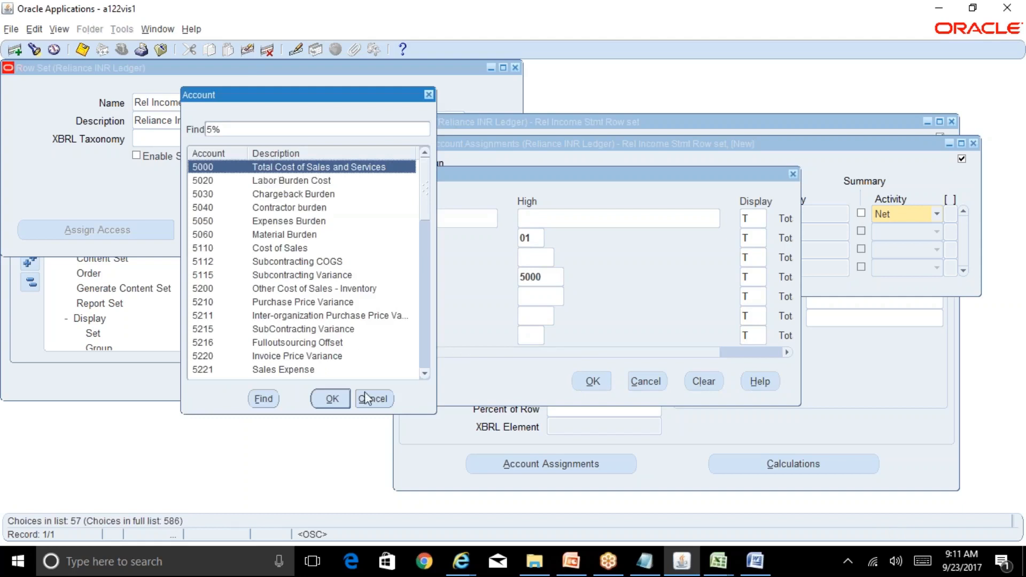
key(Return)
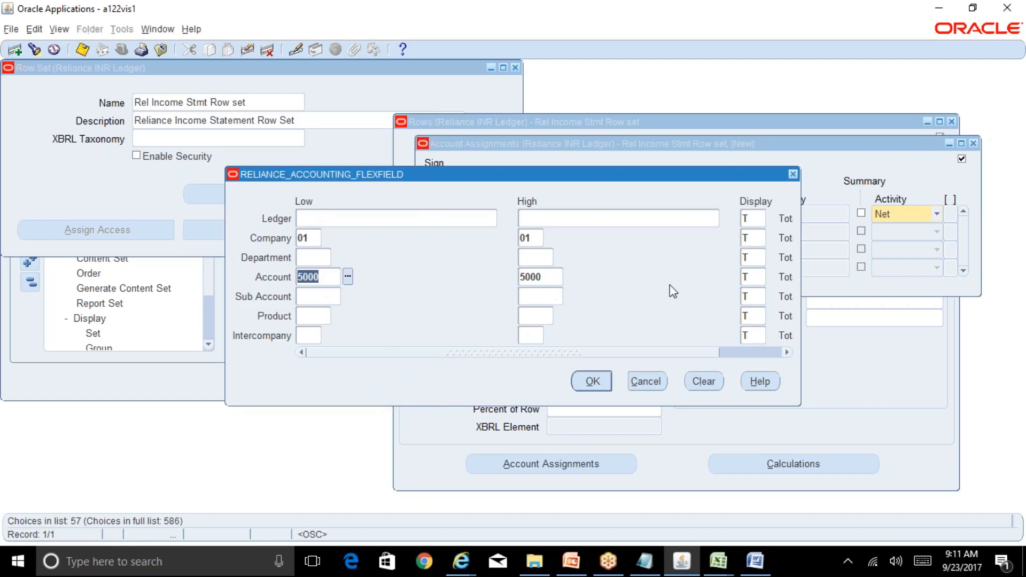
click(745, 278)
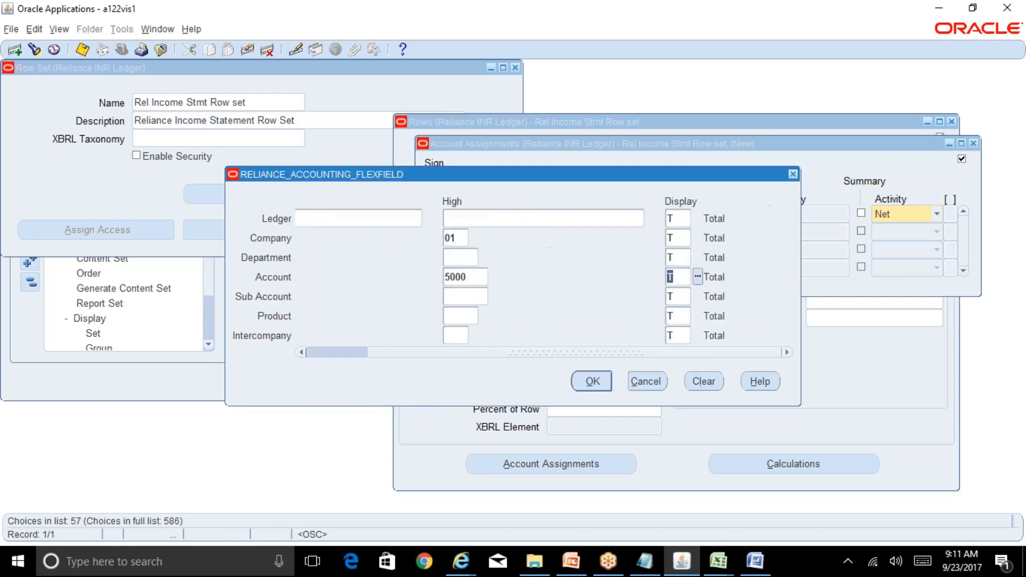
click(592, 381)
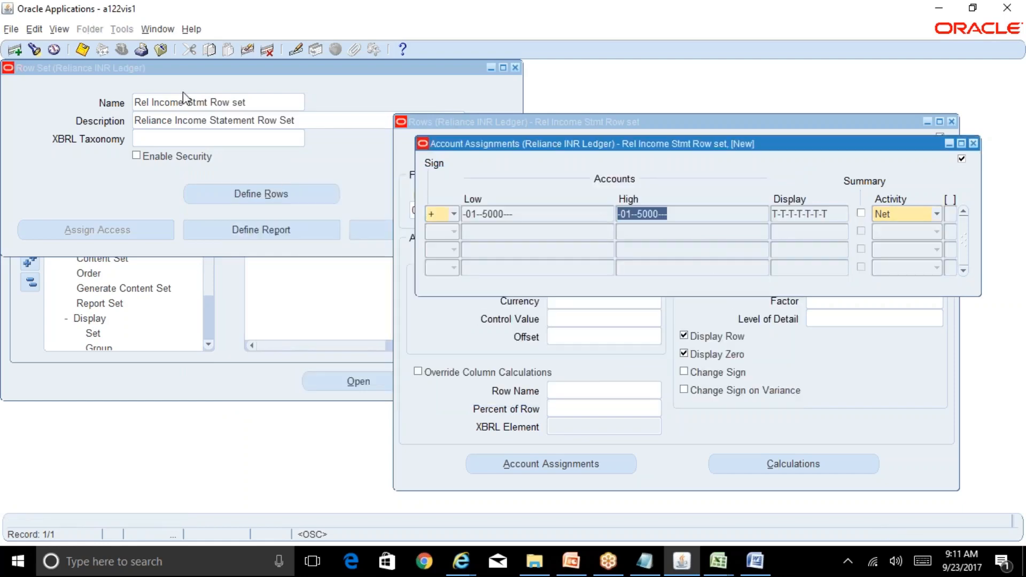
click(83, 50)
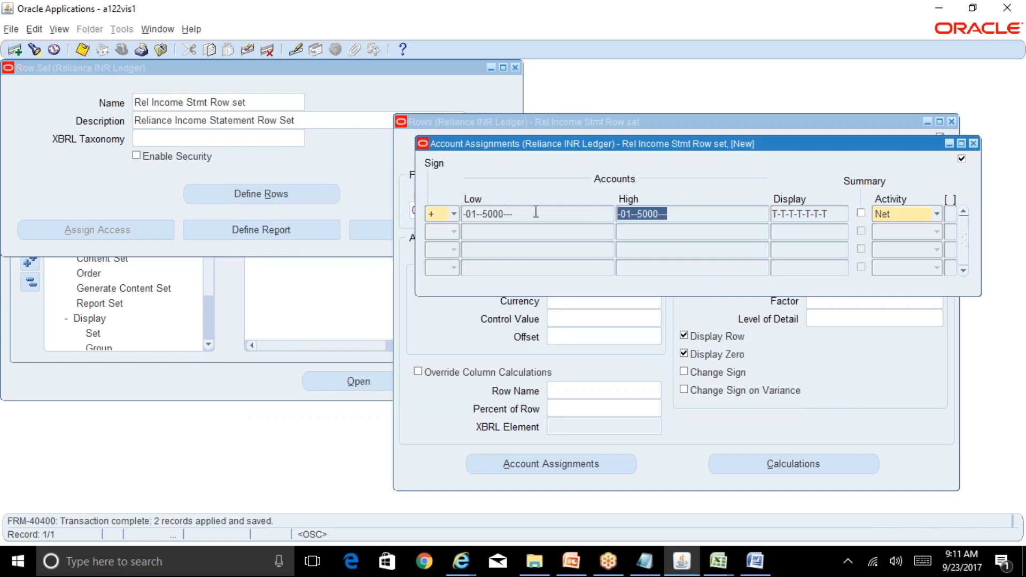
Review the saved Cost of Sales account range and close its account assignments
click(501, 218)
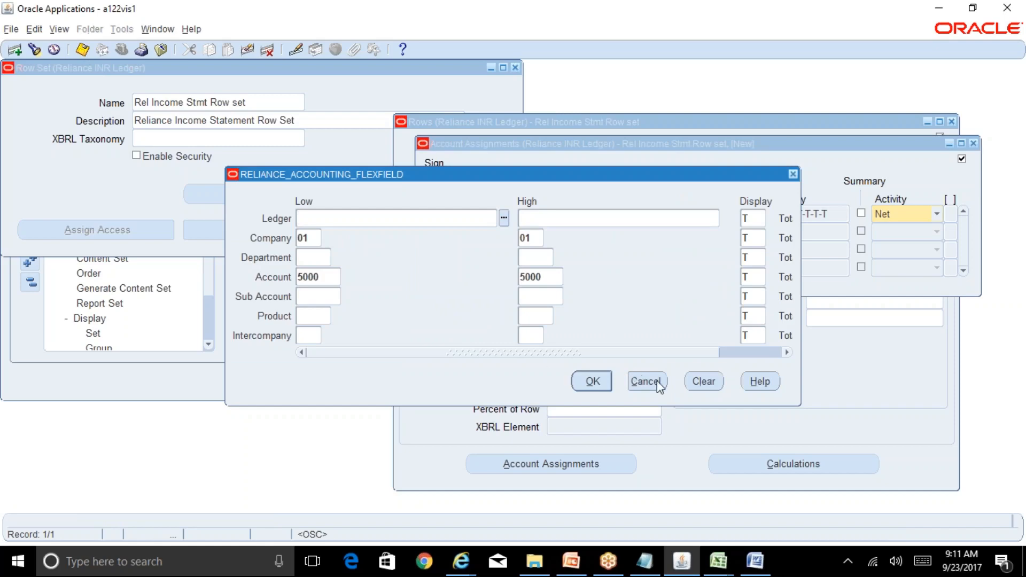
key(Return)
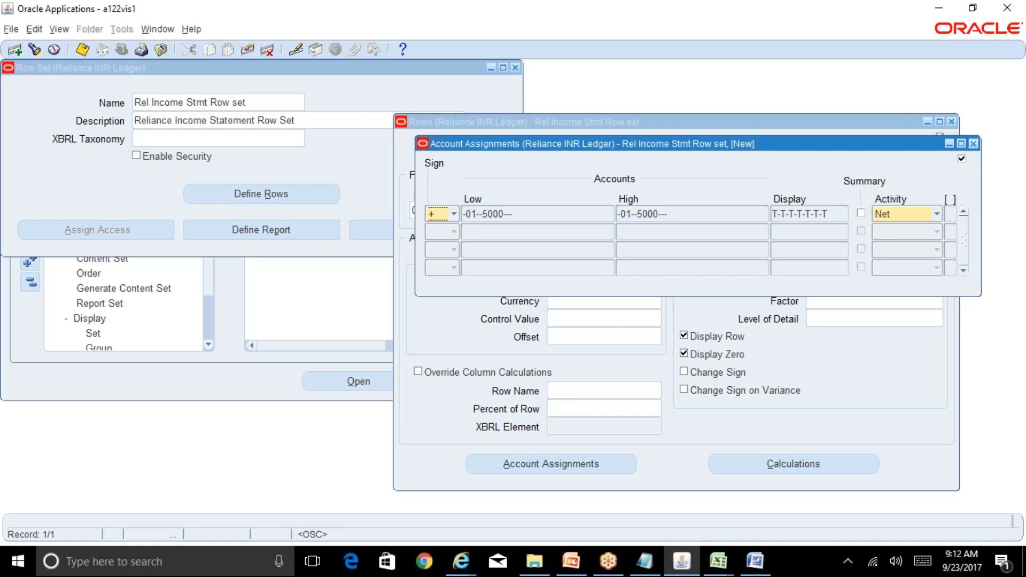
click(973, 143)
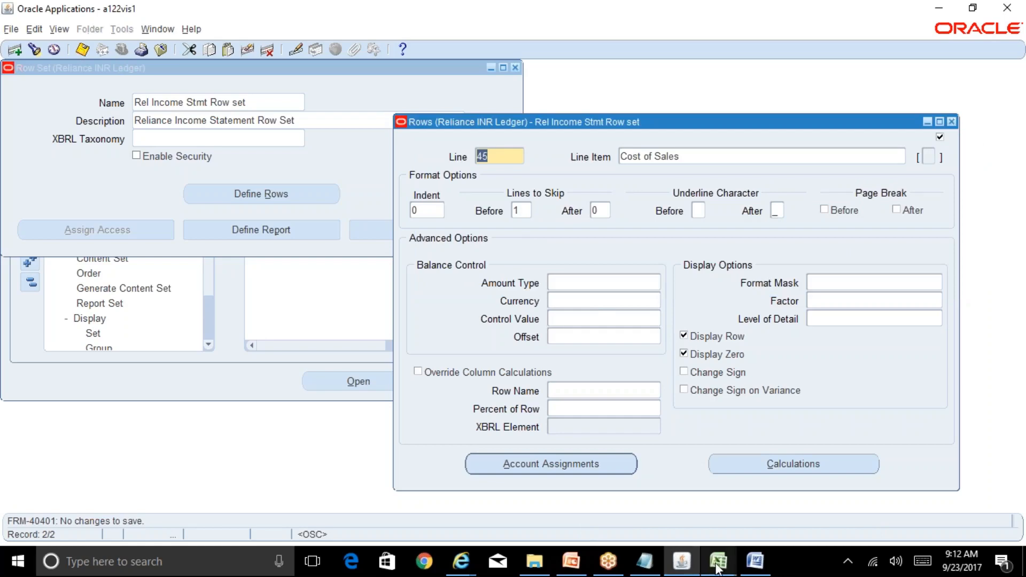
Look at the Gross Profit line in the Reliance income statement workbook, and return to Oracle Applications
mouse_move(718, 566)
click(843, 503)
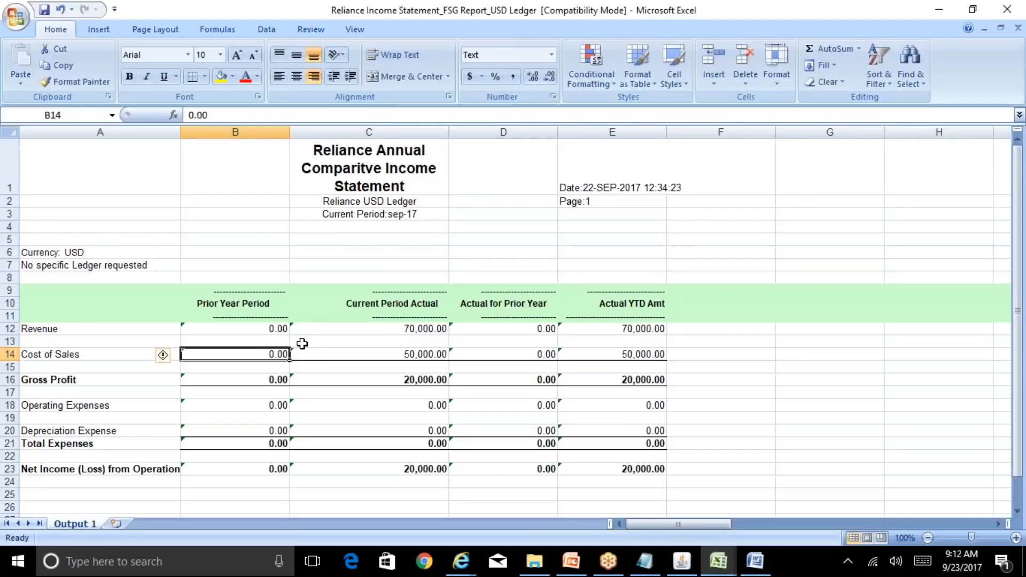
click(96, 381)
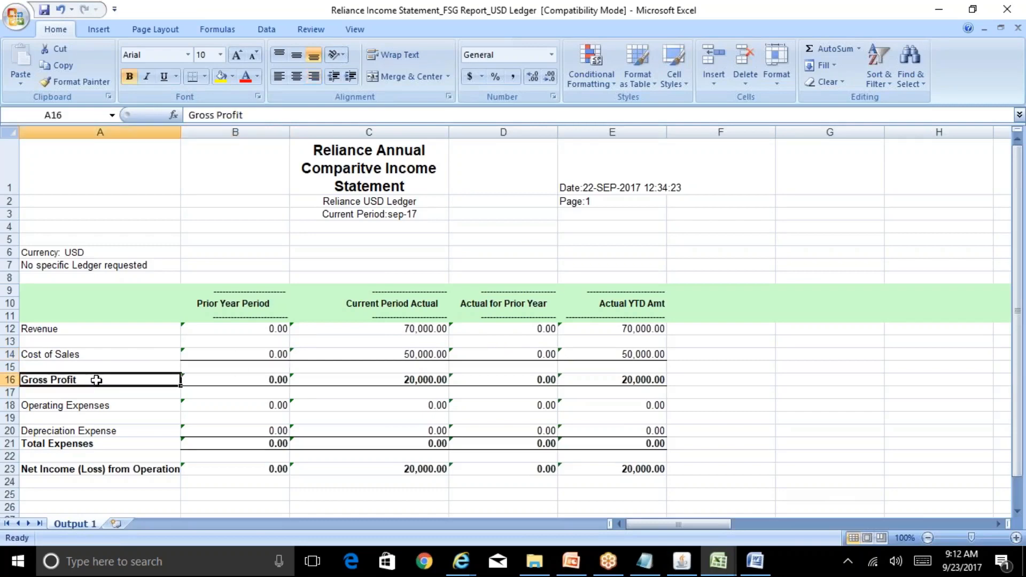
click(693, 561)
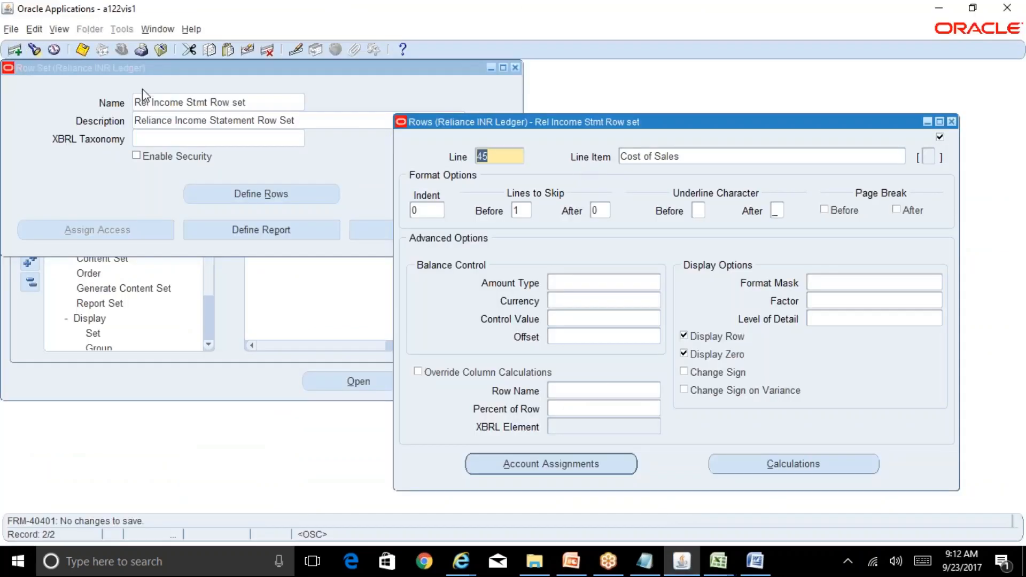
Add a row with line 55 and line item "Gross Profit from Revenue", following the Gross Profit section of the BR100_Financials_GL workbook
key(Down)
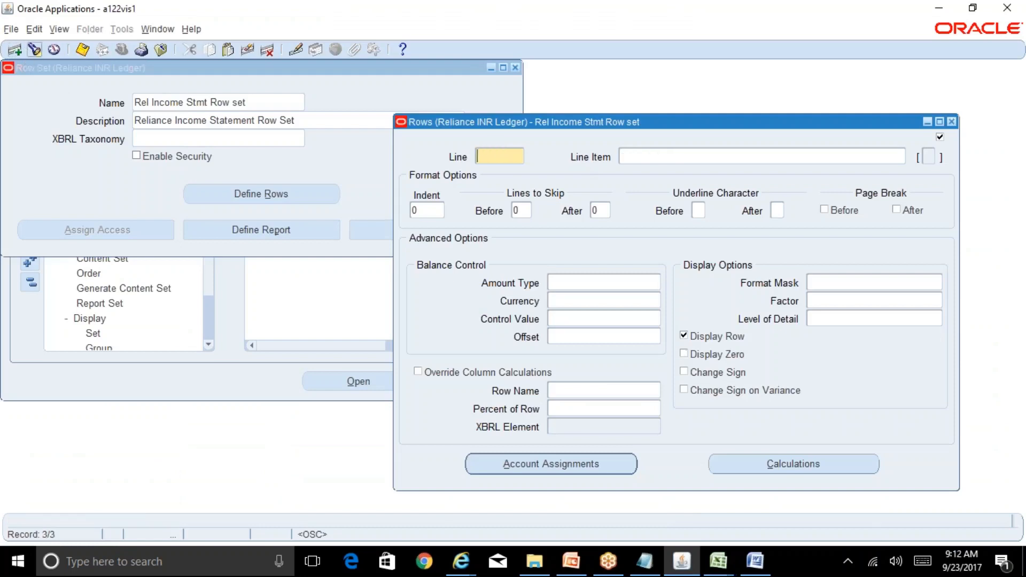
click(728, 555)
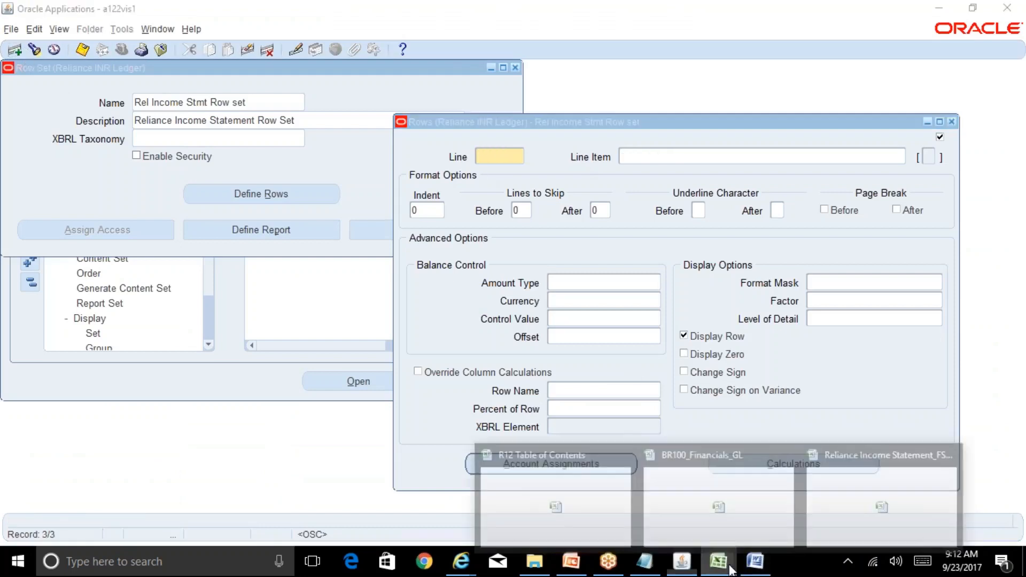
click(745, 508)
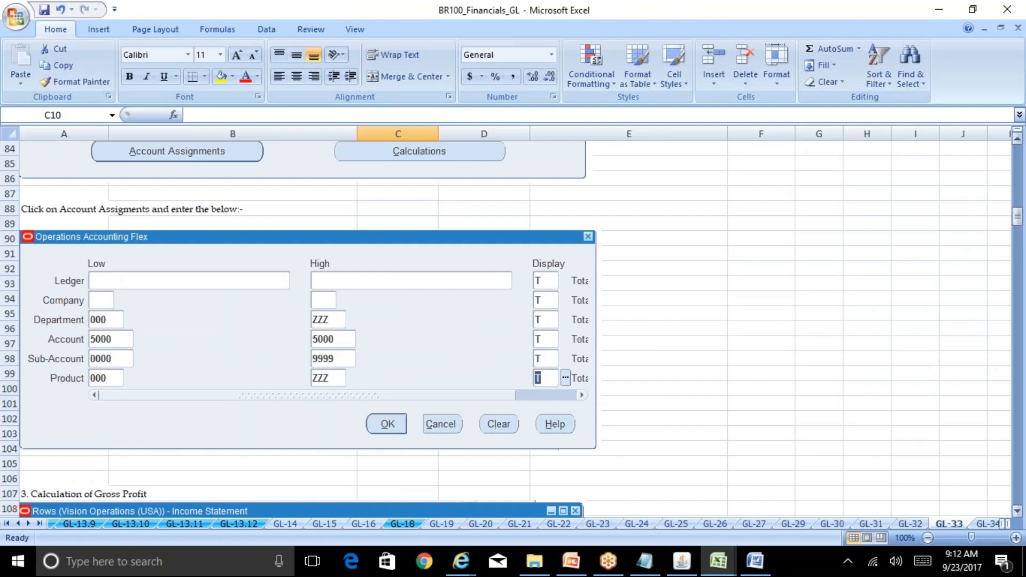
drag(1018, 220, 1019, 239)
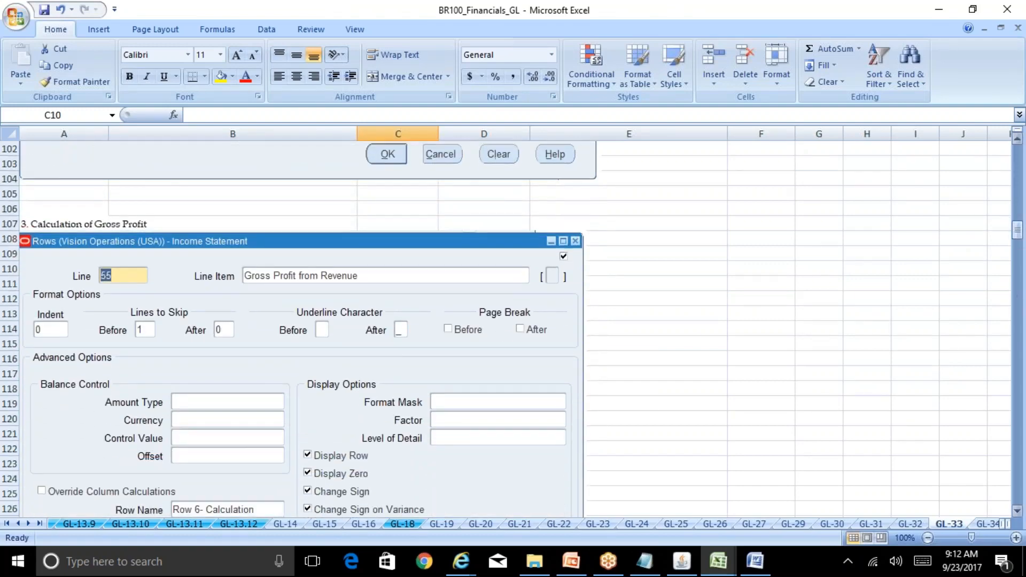
key(alt+Tab)
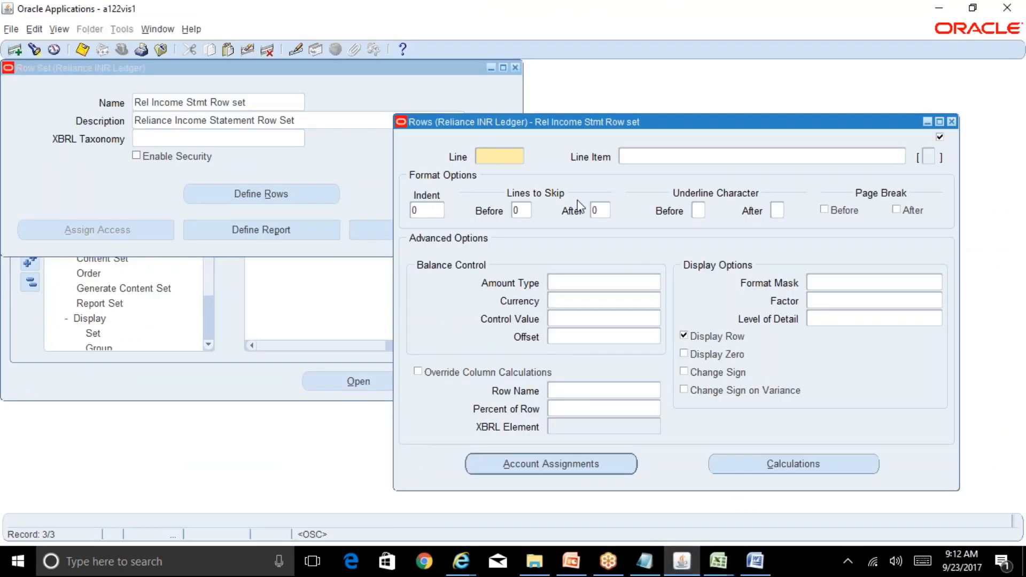
text(55)
click(668, 155)
text(Gross Profit from Revenue)
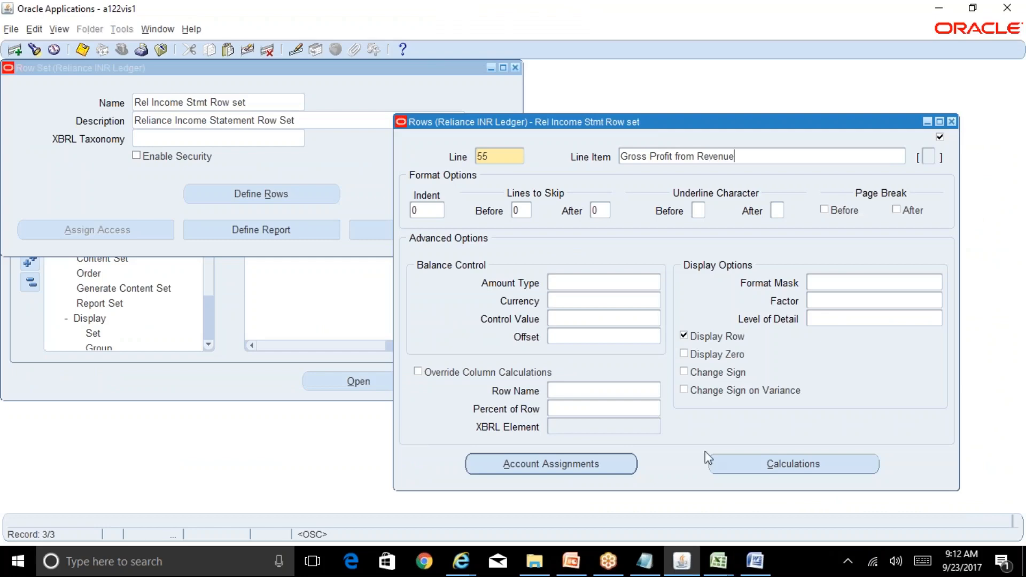
Check the Gross Profit underline in the Reliance income statement workbook, and set the row's After underline character to "_" in Oracle Applications
click(718, 561)
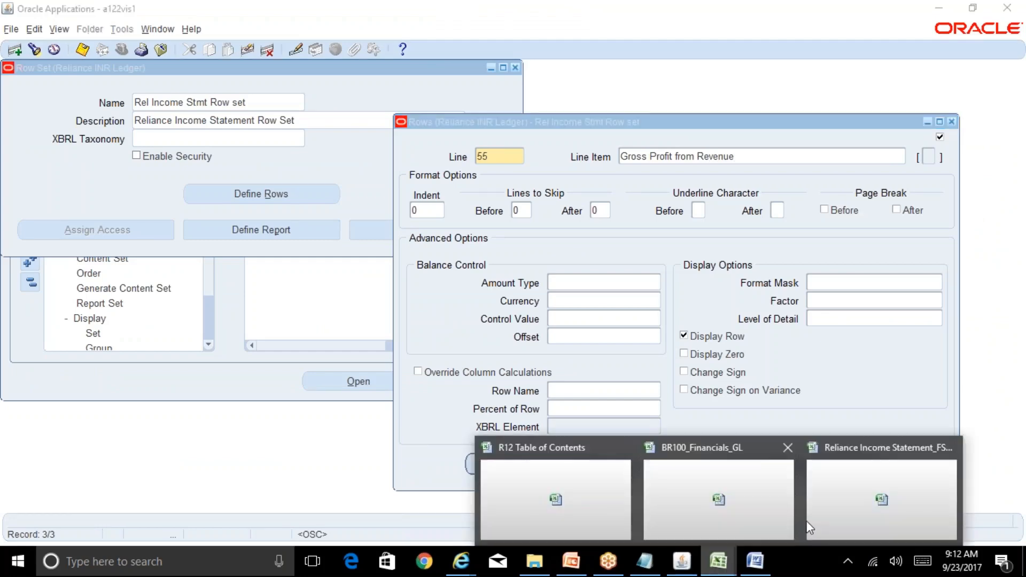
click(868, 509)
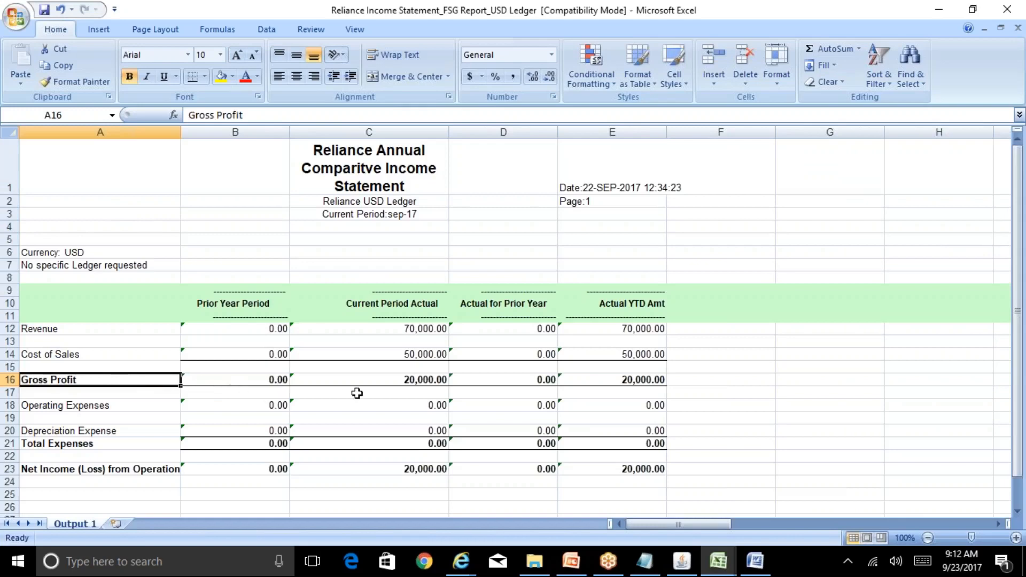
click(682, 561)
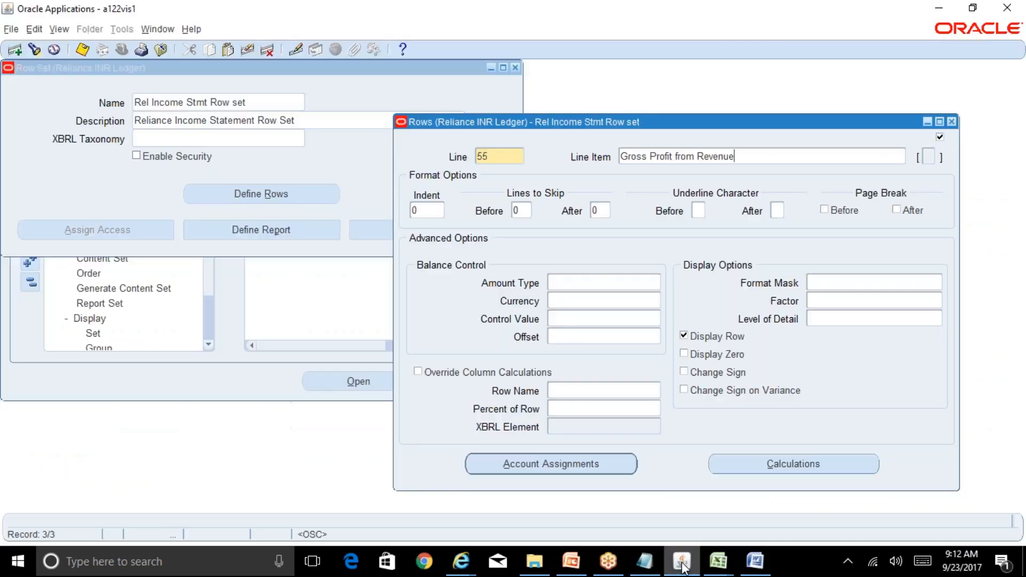
click(776, 211)
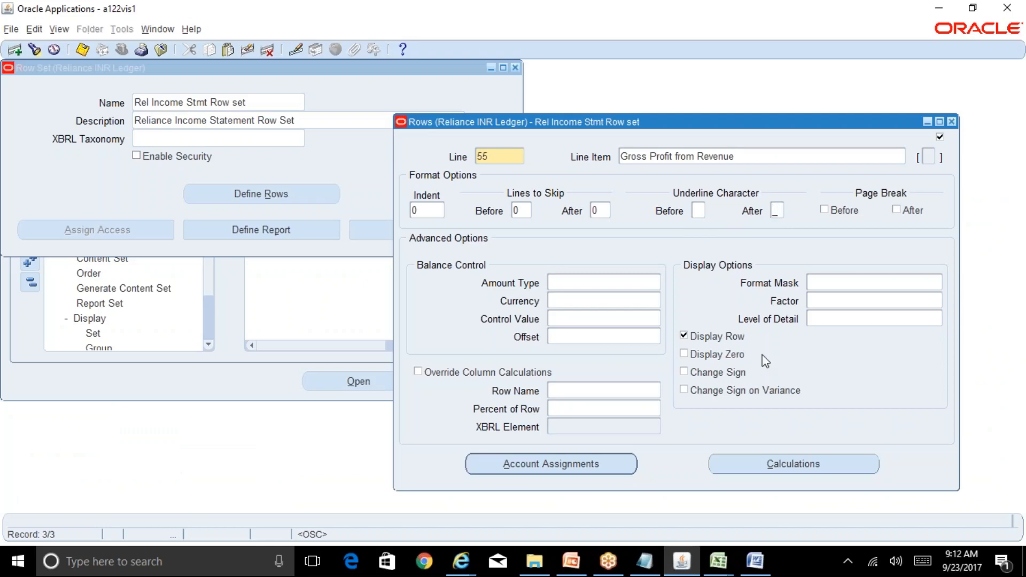
Check the blank line above Gross Profit in the Reliance income statement workbook, and set the row's Lines to Skip Before to 1 in Oracle Applications
click(718, 561)
click(858, 512)
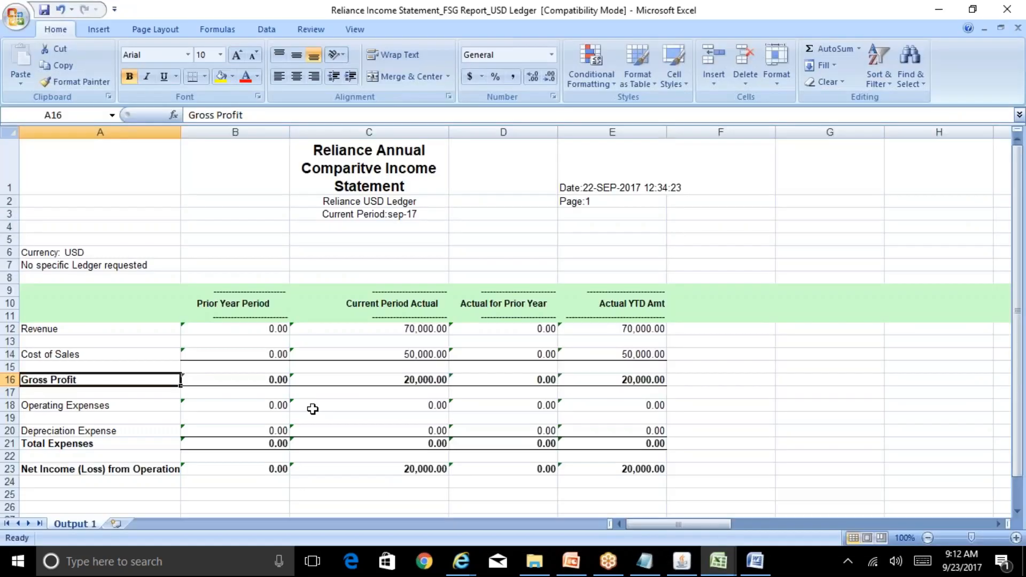
click(39, 366)
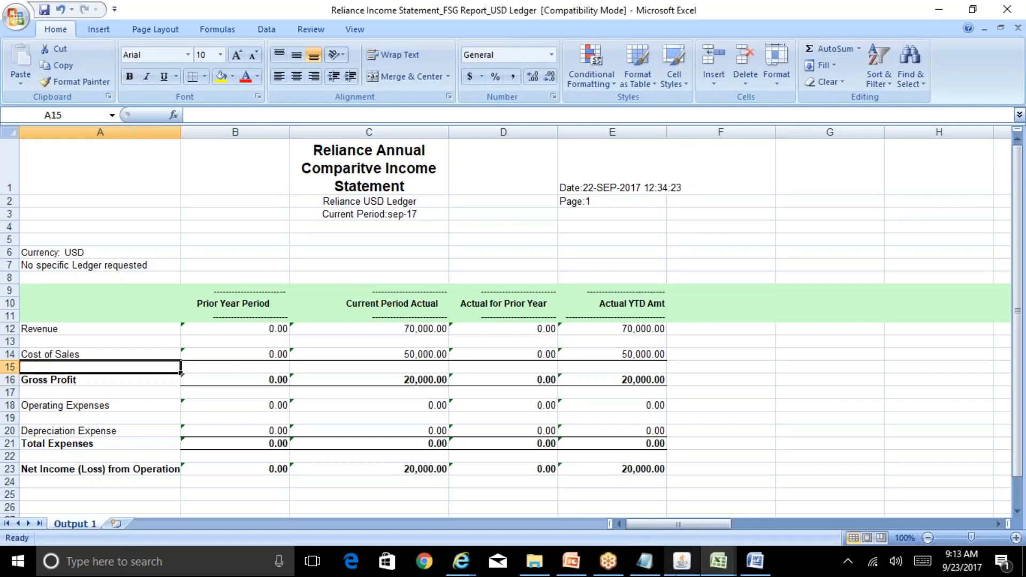
click(681, 561)
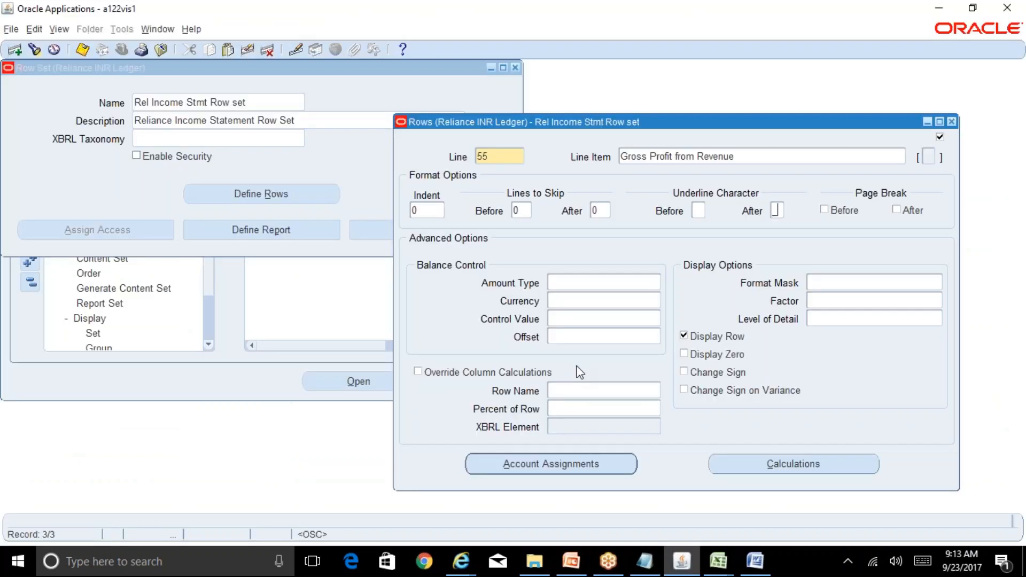
click(516, 209)
double_click(516, 210)
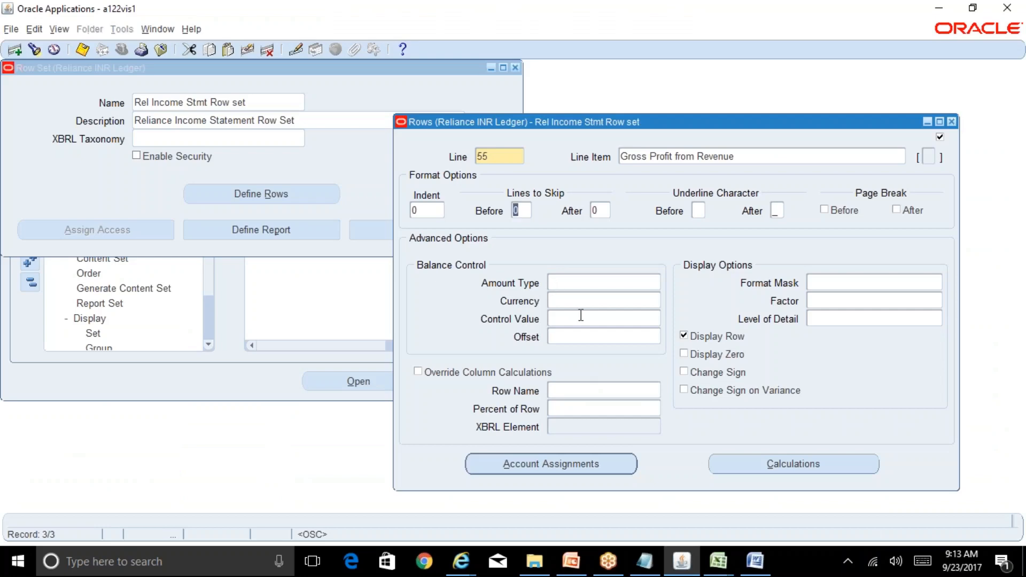
text(1)
Try an indented "Gross Profit" label in cell A16 of the Reliance income statement workbook, undo it, and return to Oracle Applications
double_click(421, 210)
click(719, 561)
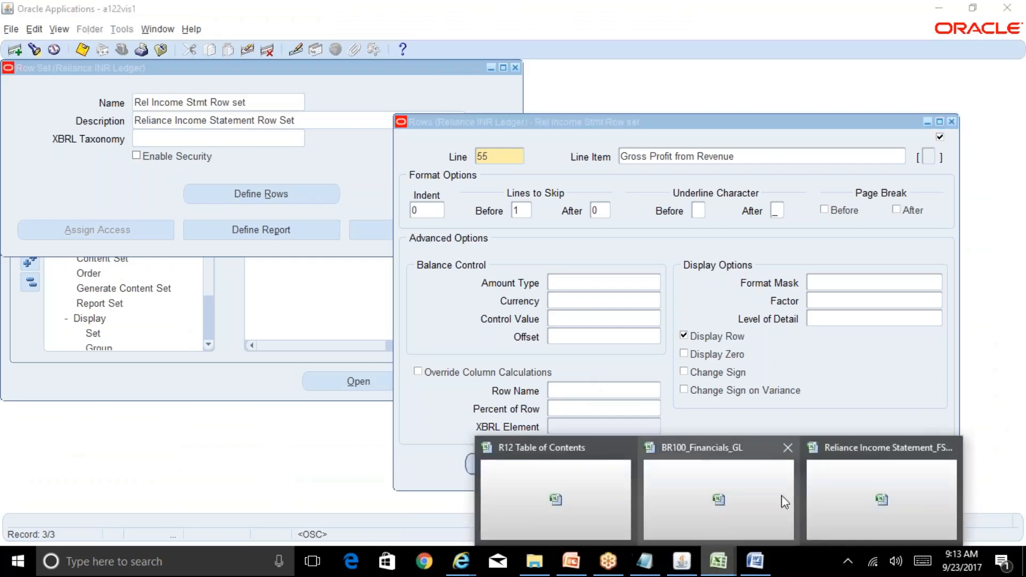
click(819, 492)
click(42, 381)
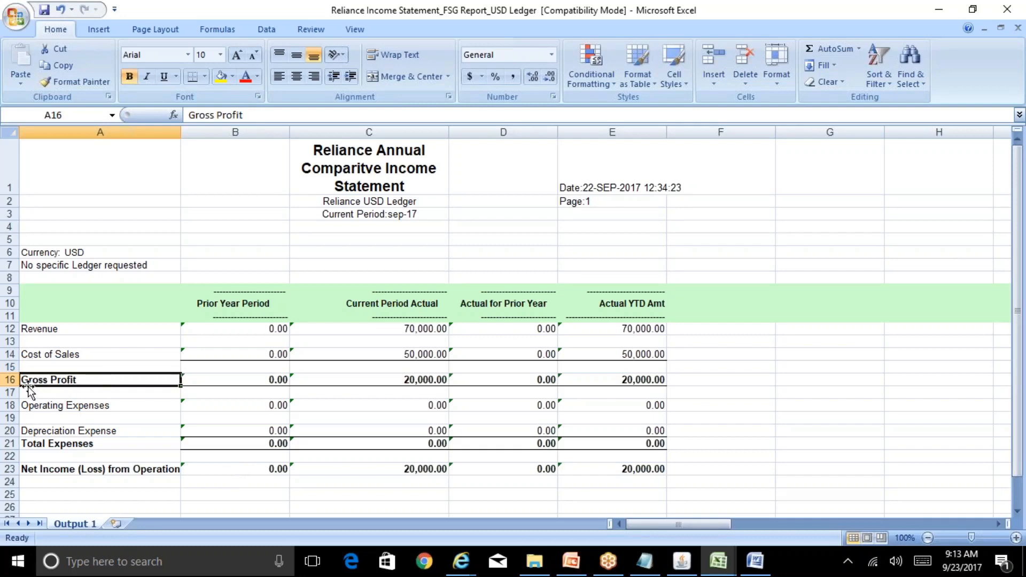
key(XF86MonBrightnessDown)
key(Delete)
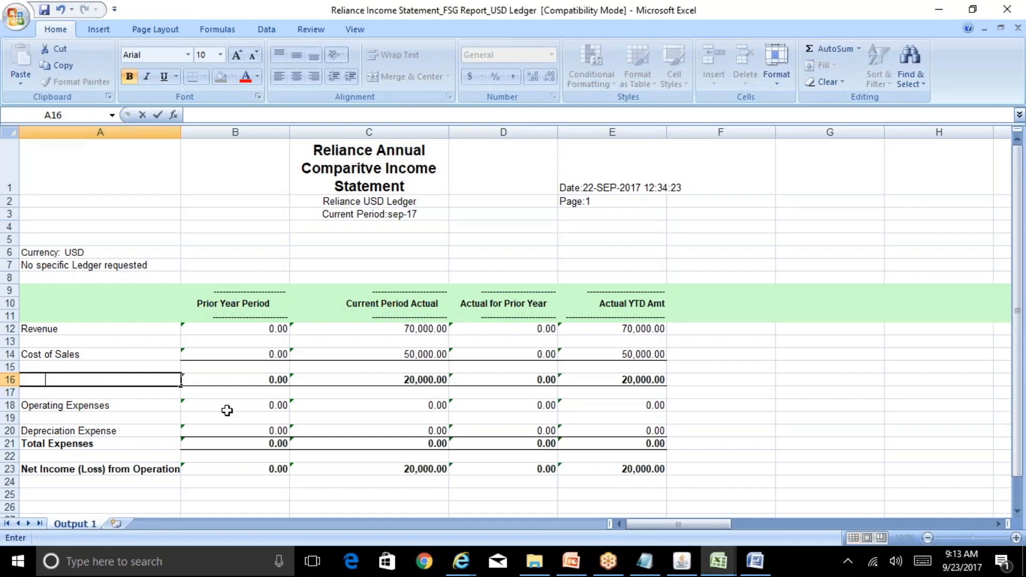
text(Gross Profit)
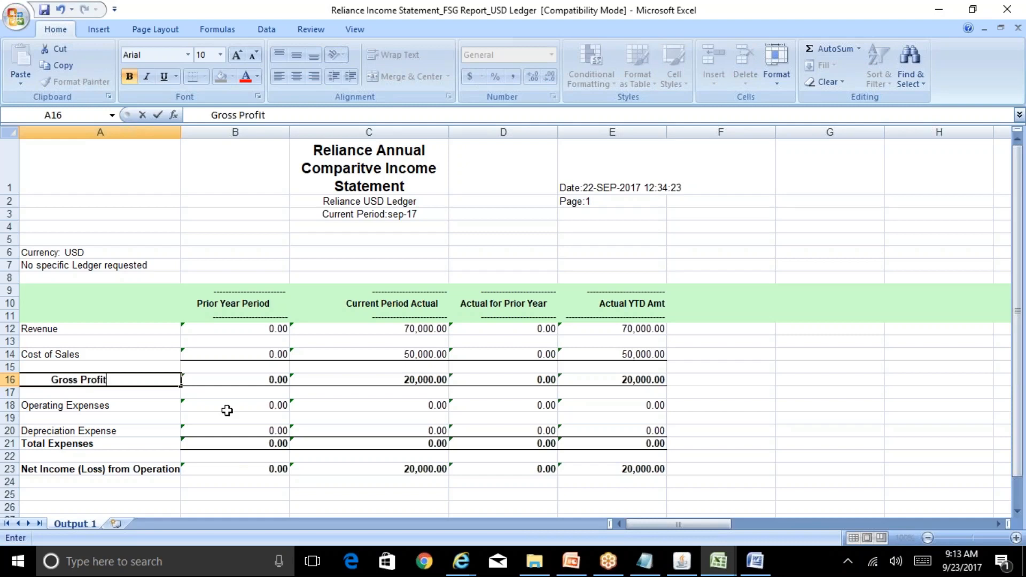
key(Return)
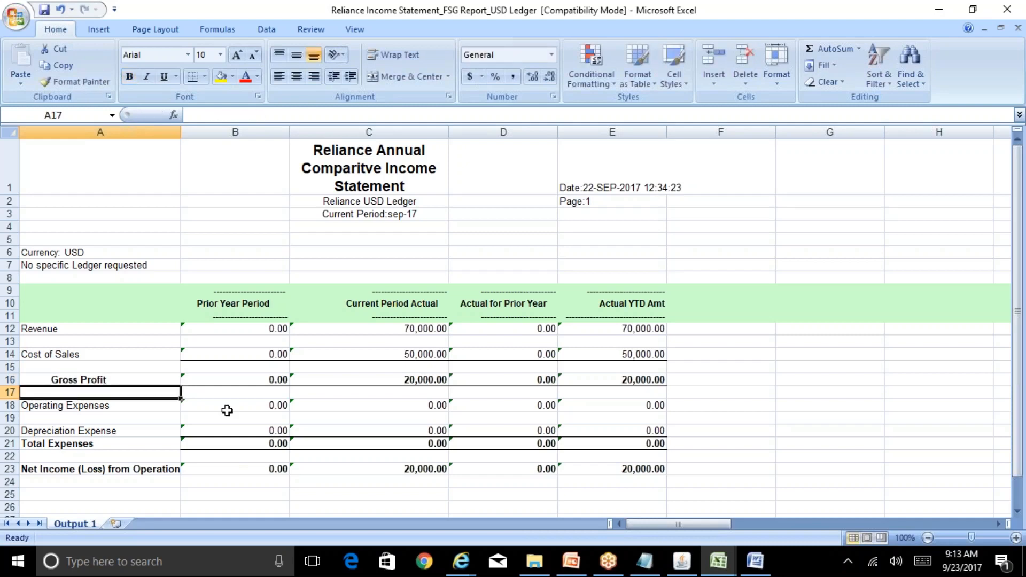
key(ctrl+z)
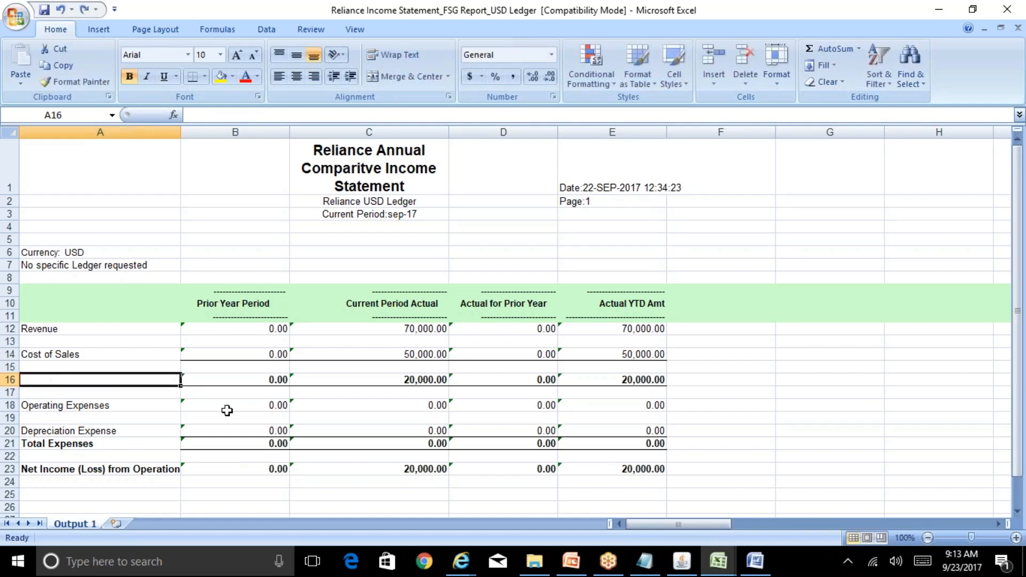
key(ctrl+y)
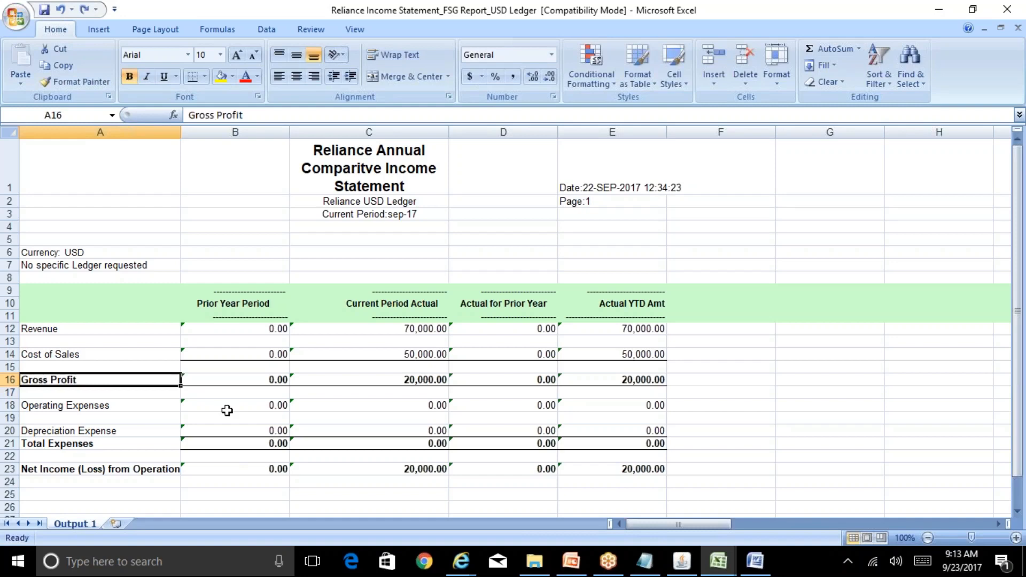
click(463, 364)
click(681, 561)
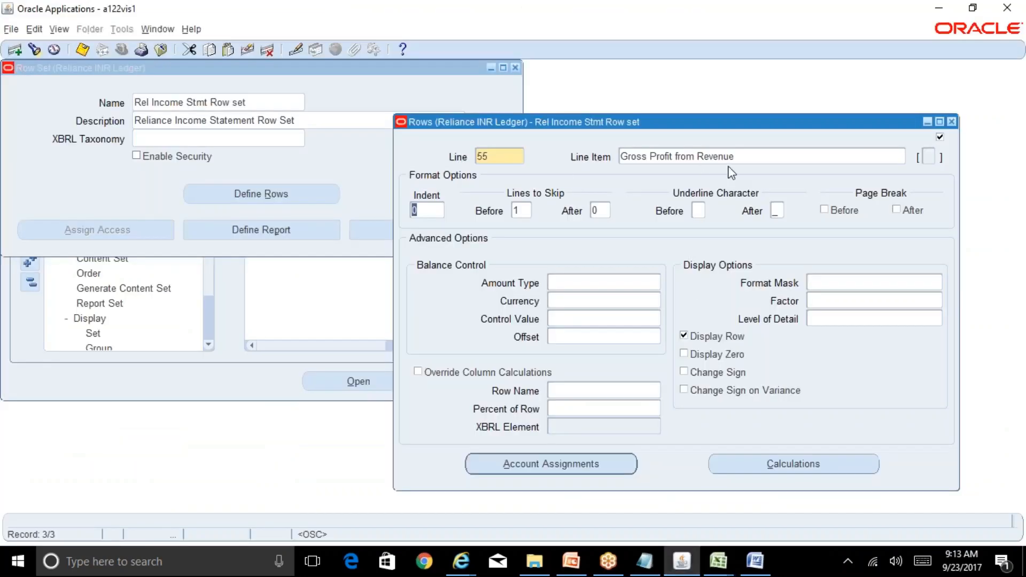
Examine the Current Period Actual amounts for Revenue, Cost of Sales and Gross Profit in the Reliance income statement workbook
click(721, 561)
click(809, 518)
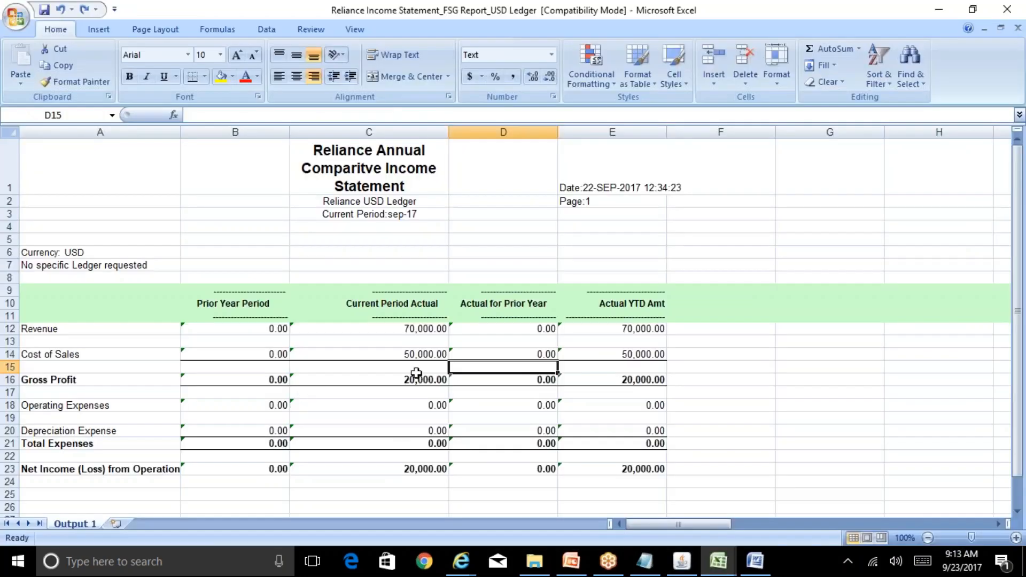
click(416, 330)
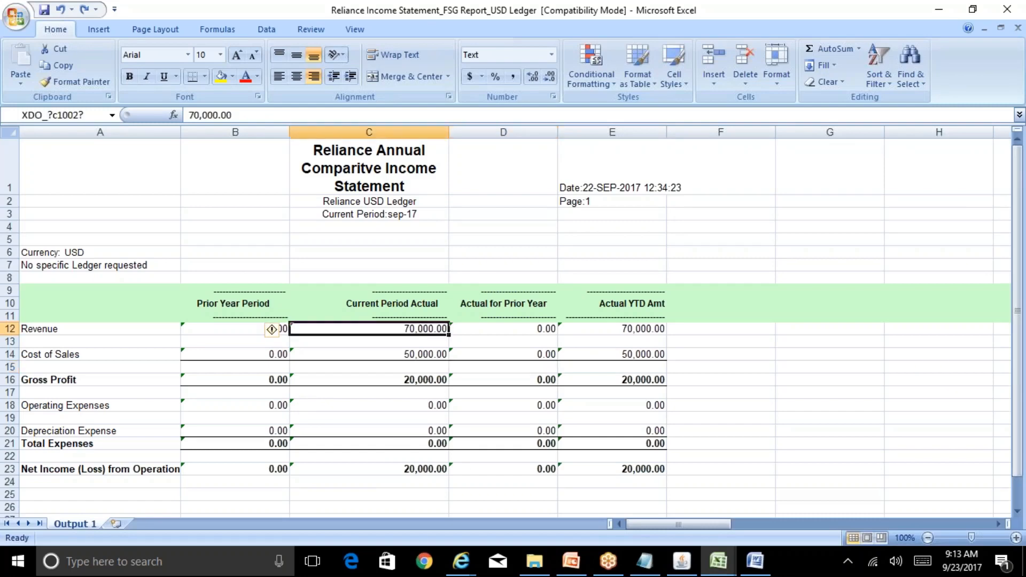
click(426, 354)
click(428, 378)
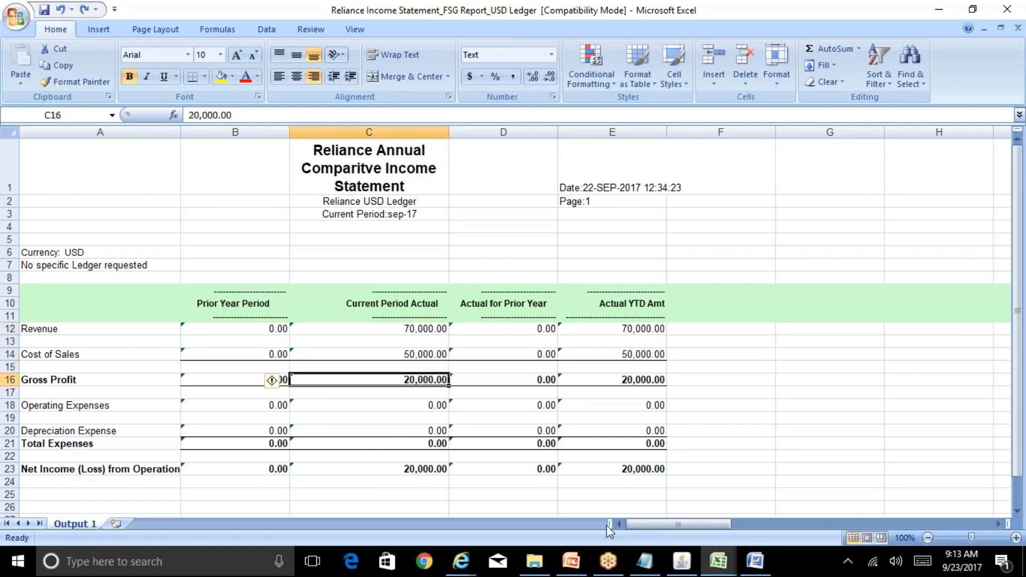
Return to Oracle Applications and enable Display Zero and Change Sign for the Gross Profit from Revenue row
click(682, 561)
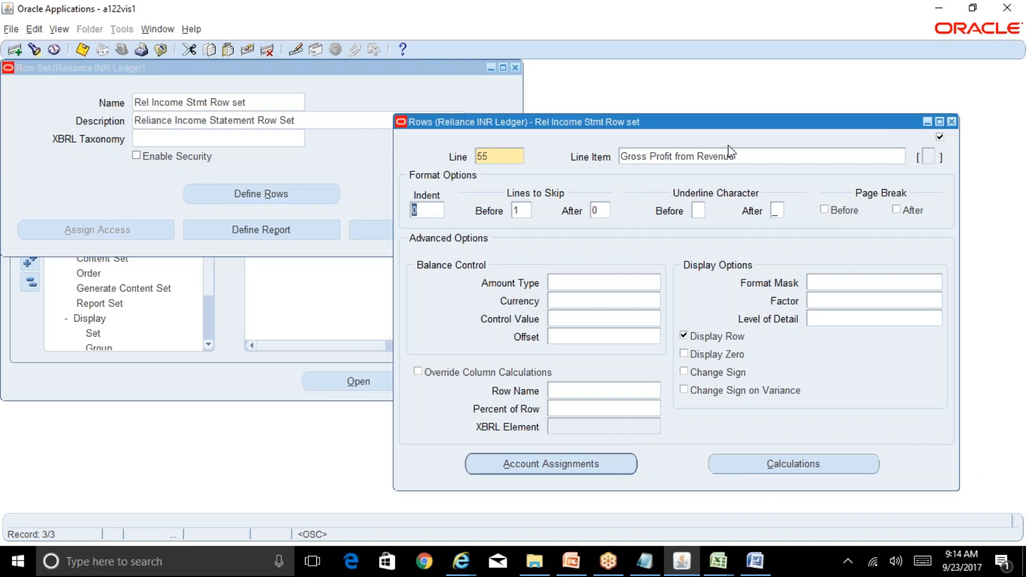
click(684, 355)
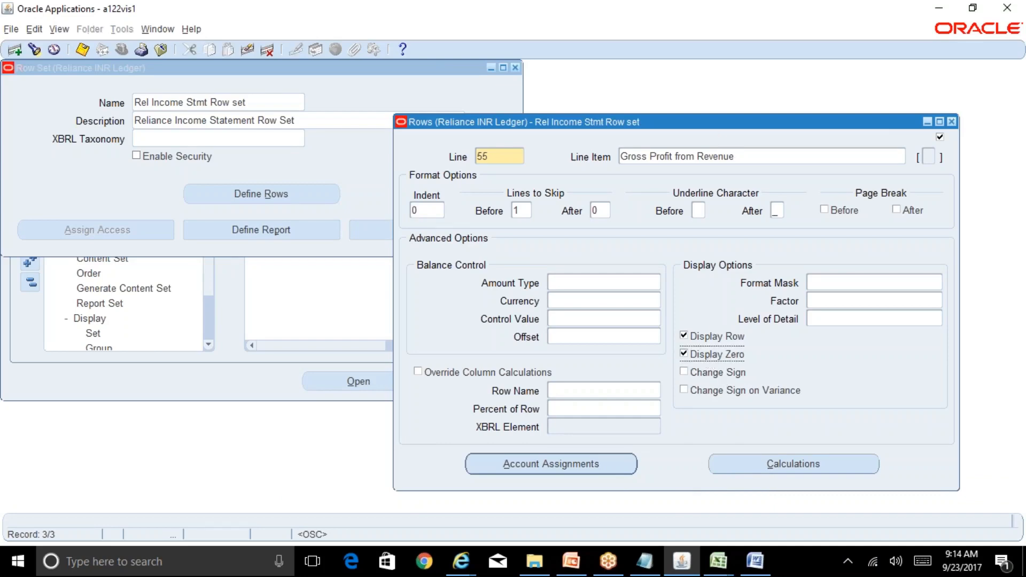
click(722, 375)
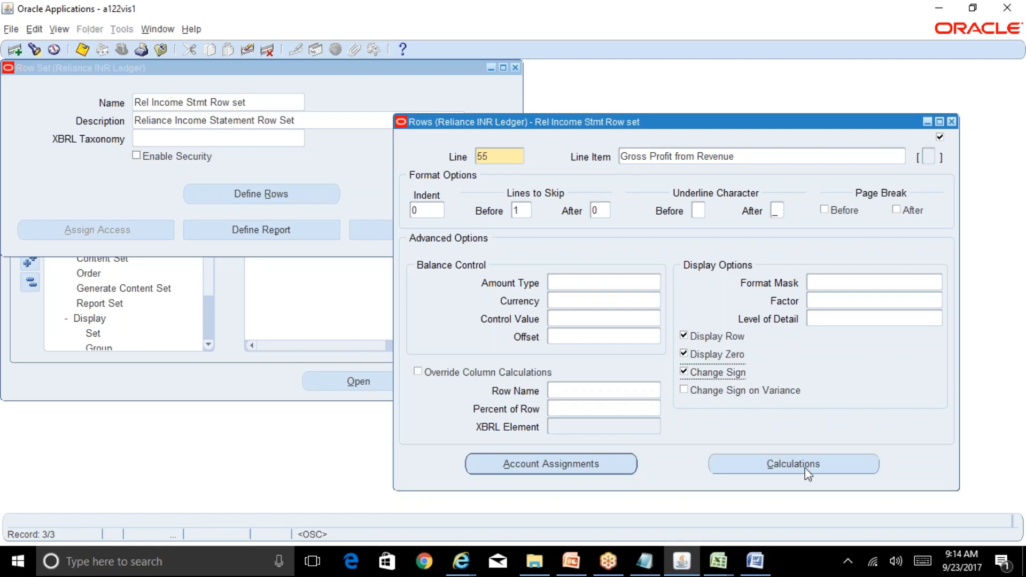
Add calculation sequence 10 to the Gross Profit row with operator Enter and the Revenue line 25 as low and high sequence
click(820, 471)
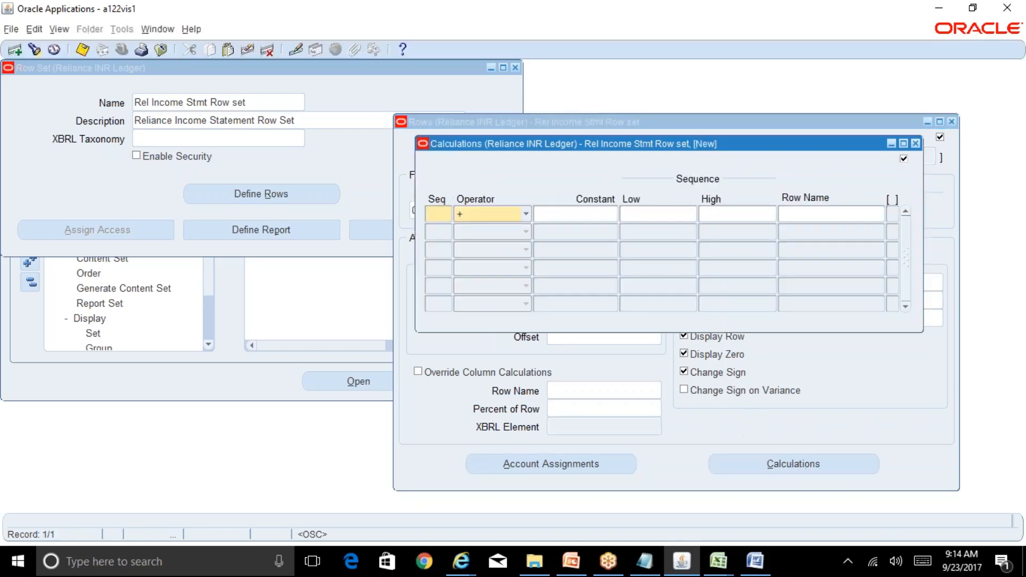
text(10)
click(526, 215)
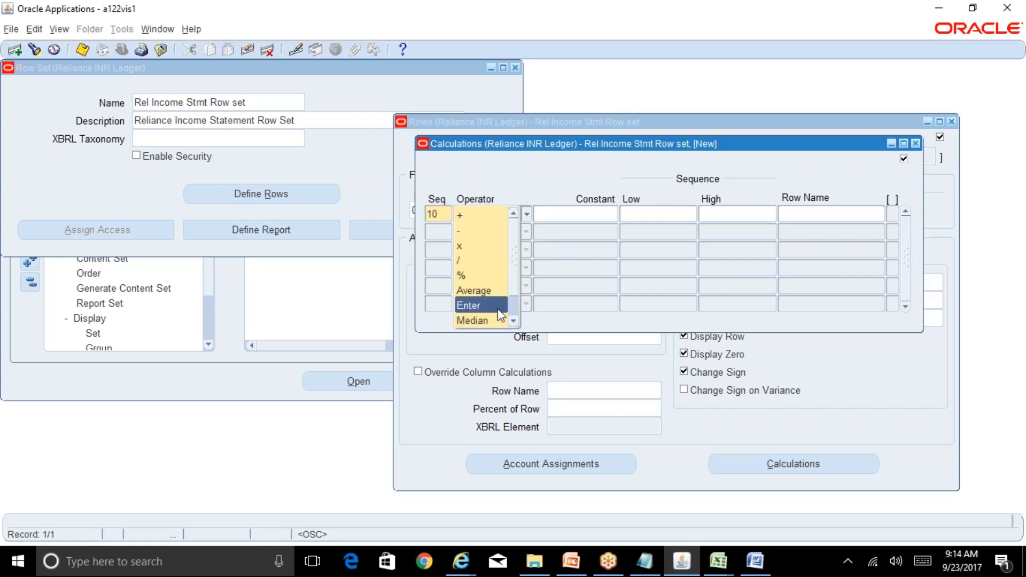
click(484, 306)
click(653, 214)
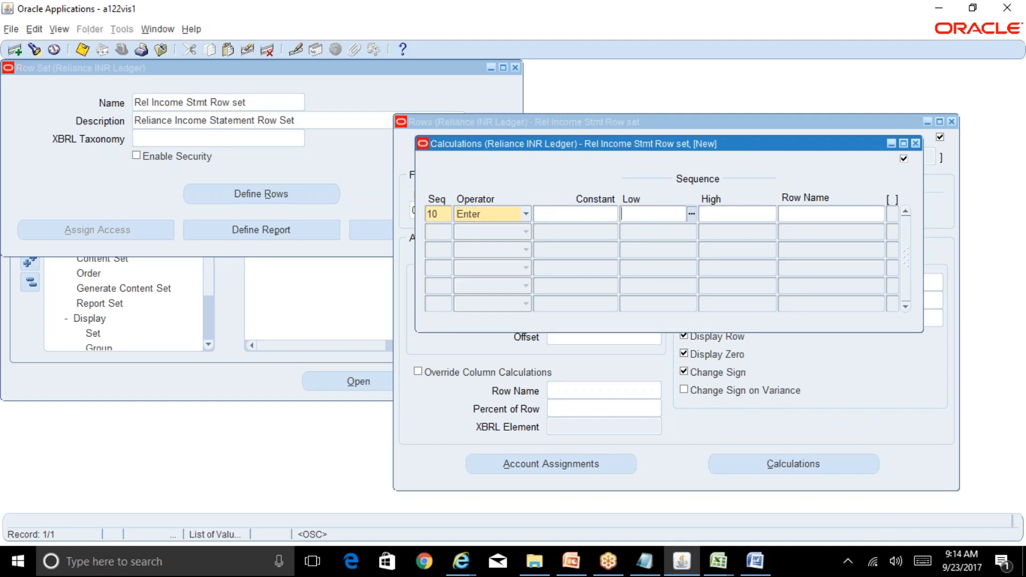
click(691, 213)
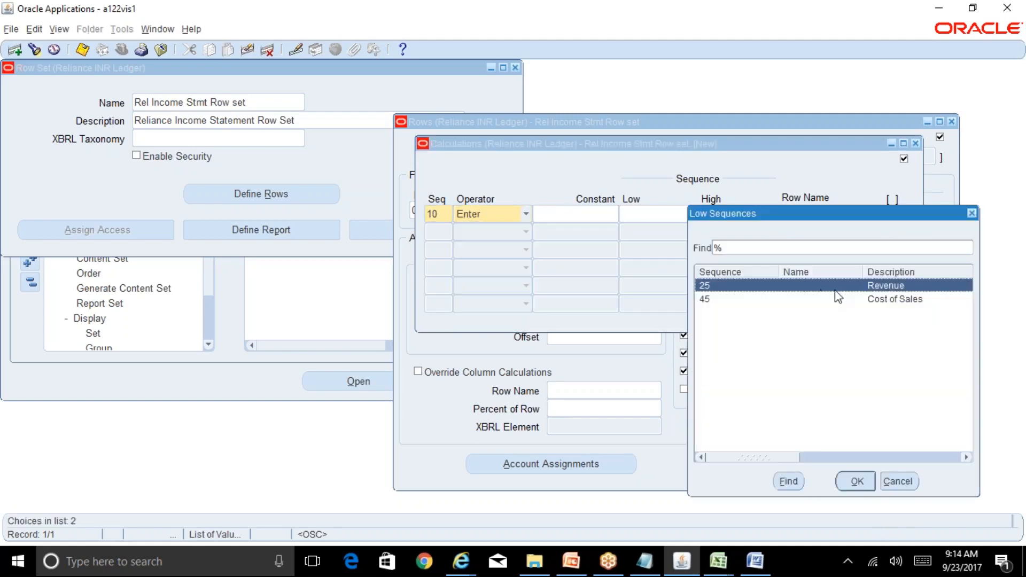
double_click(838, 291)
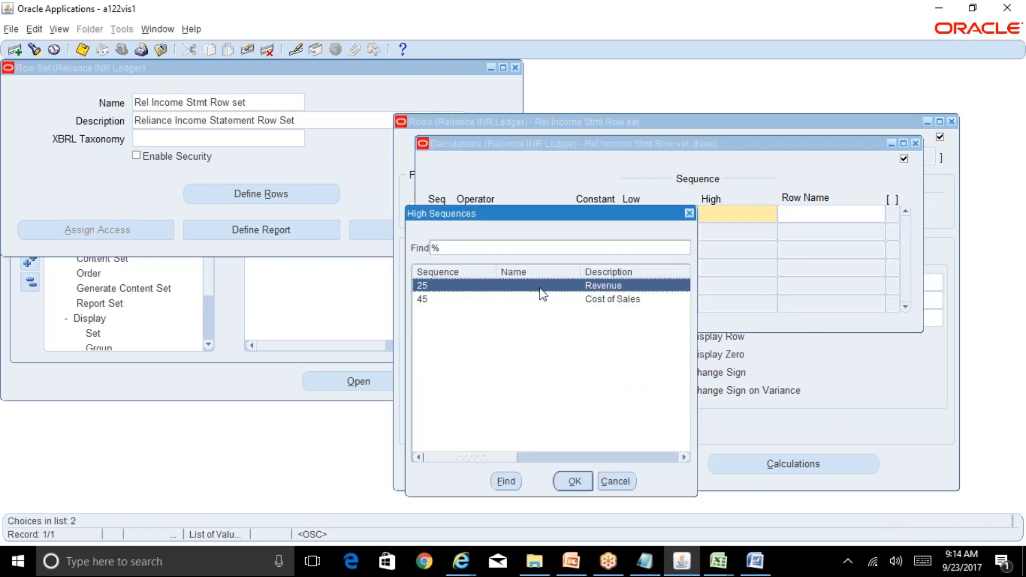
double_click(539, 289)
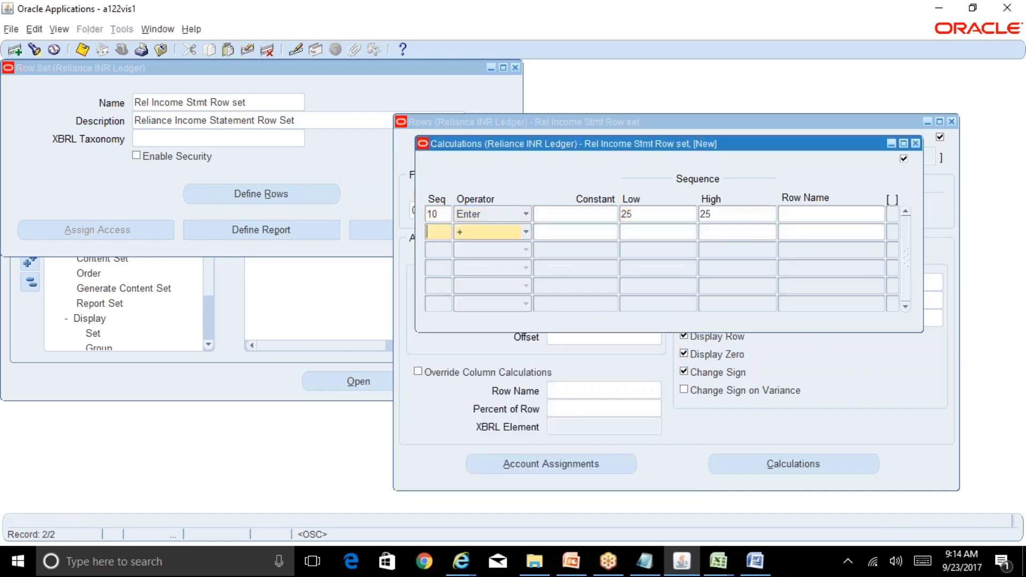
Add calculation sequence 20 with operator + and the Cost of Sales line 45 as low and high sequence, and save the calculations
text(20)
click(686, 232)
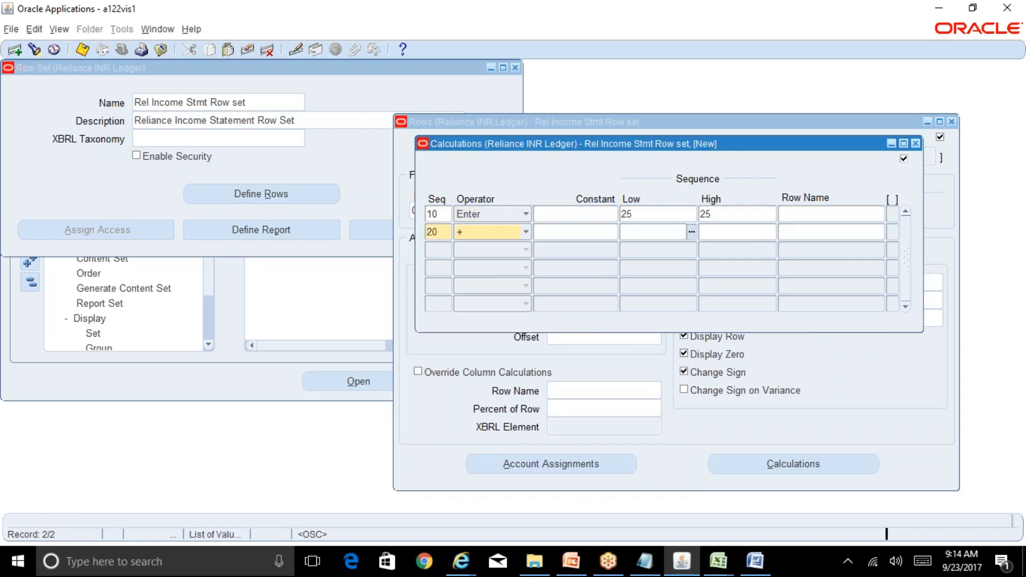
key(ctrl+l)
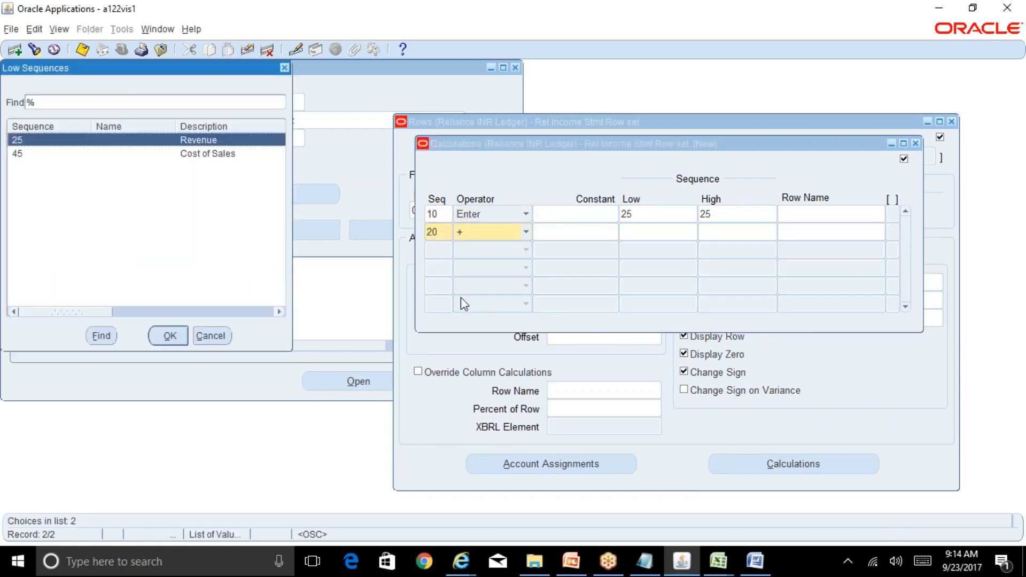
double_click(214, 155)
click(728, 235)
text(4)
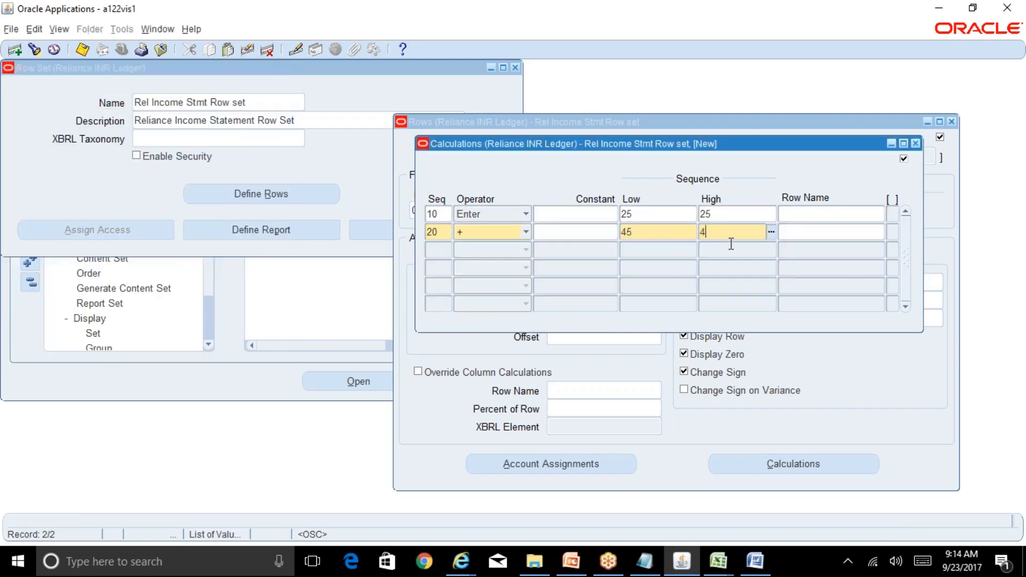
text(5)
click(657, 212)
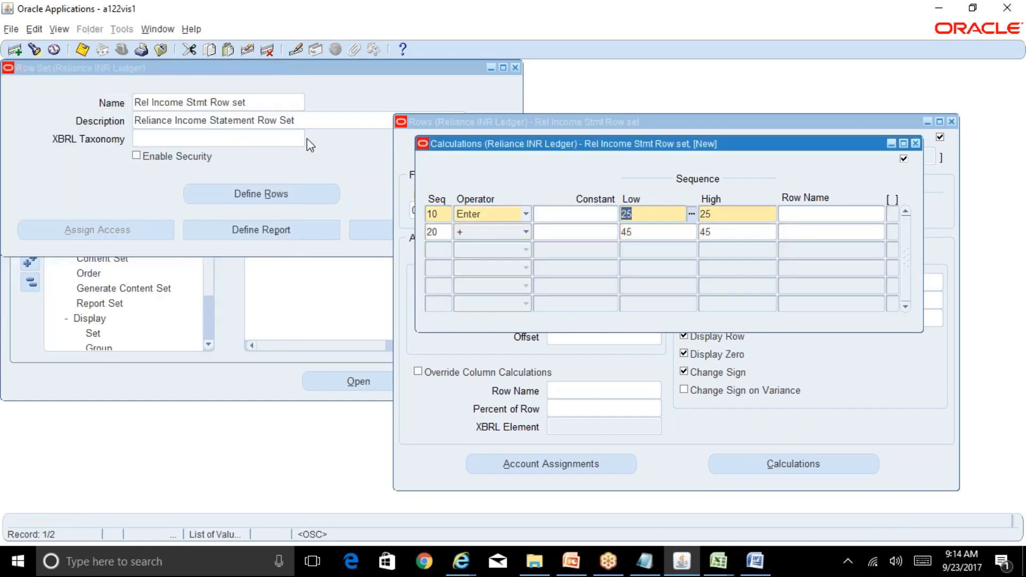
click(82, 50)
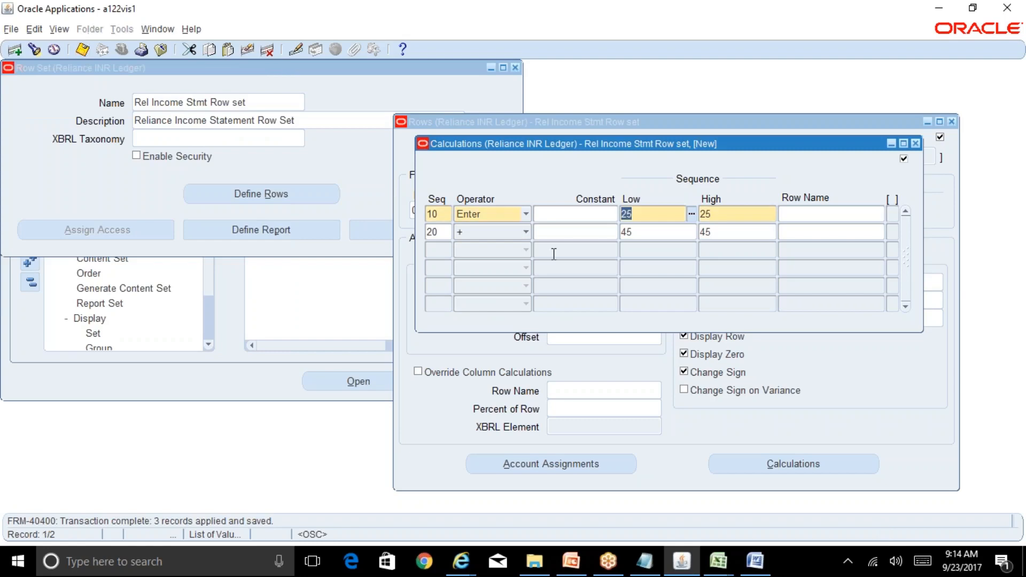
Review the operator of calculation 20, and enter -70000 in cell F12 beside Revenue in the Reliance income statement workbook
click(476, 238)
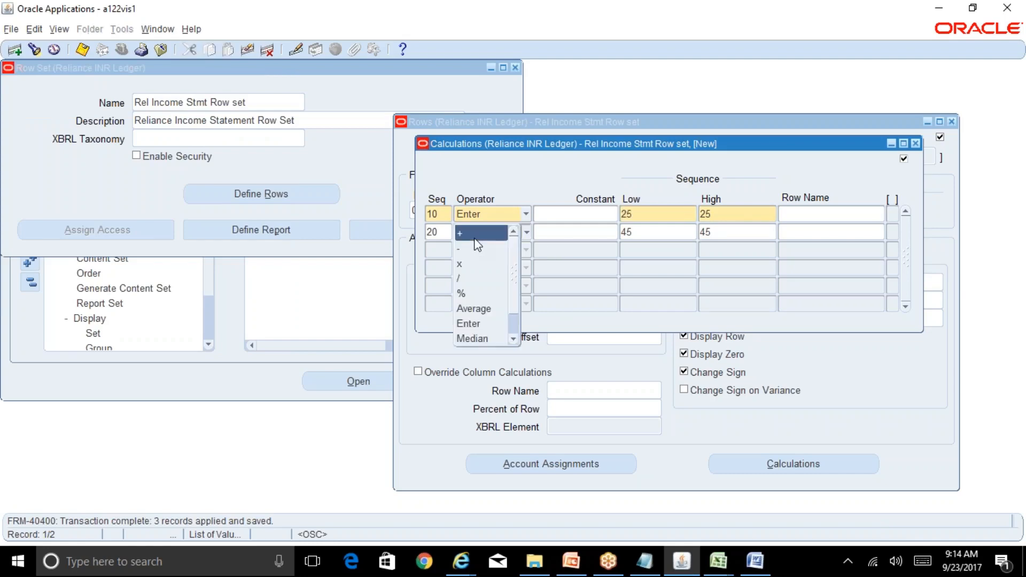
click(664, 234)
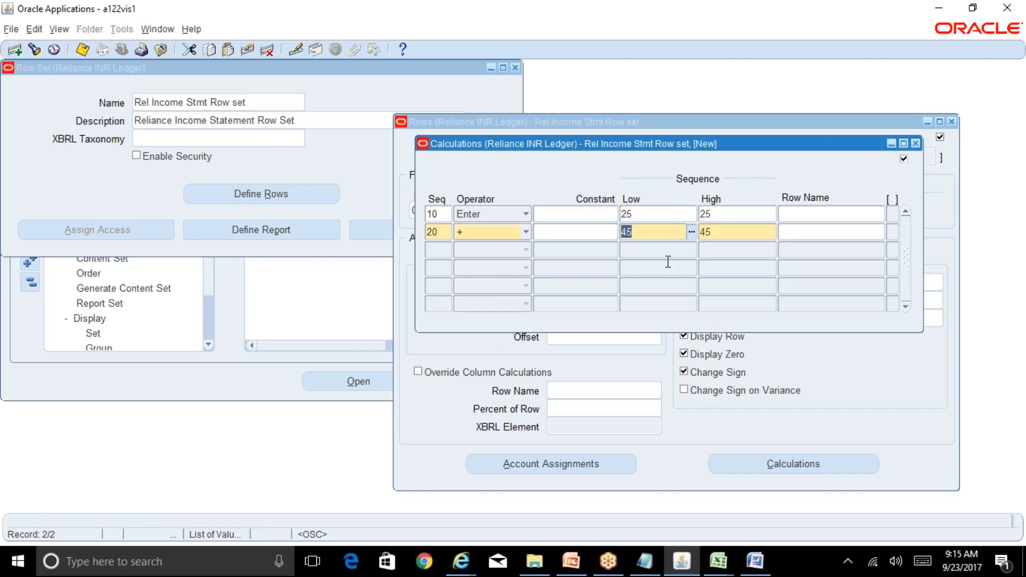
click(721, 563)
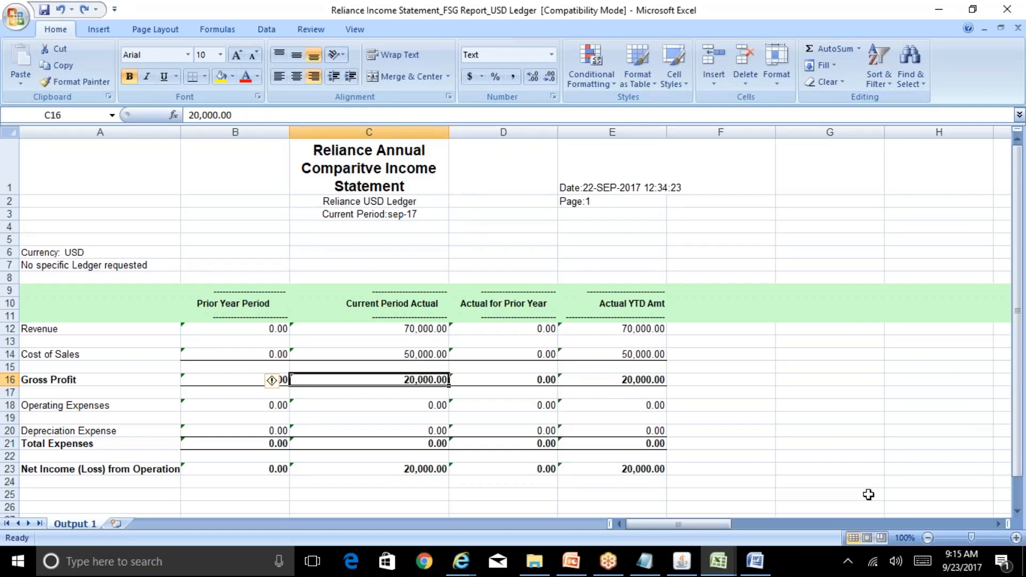
click(707, 330)
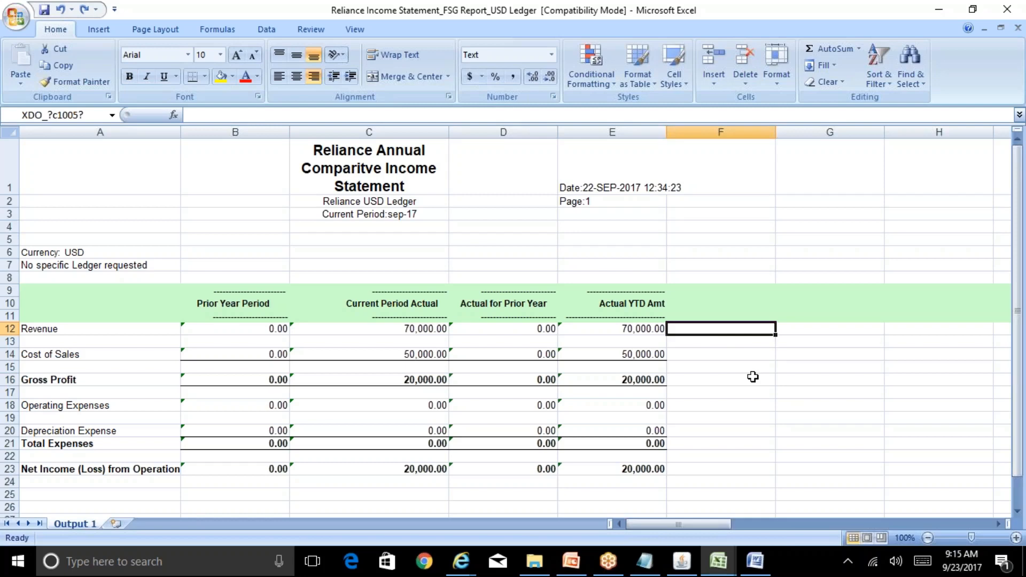
text(-70)
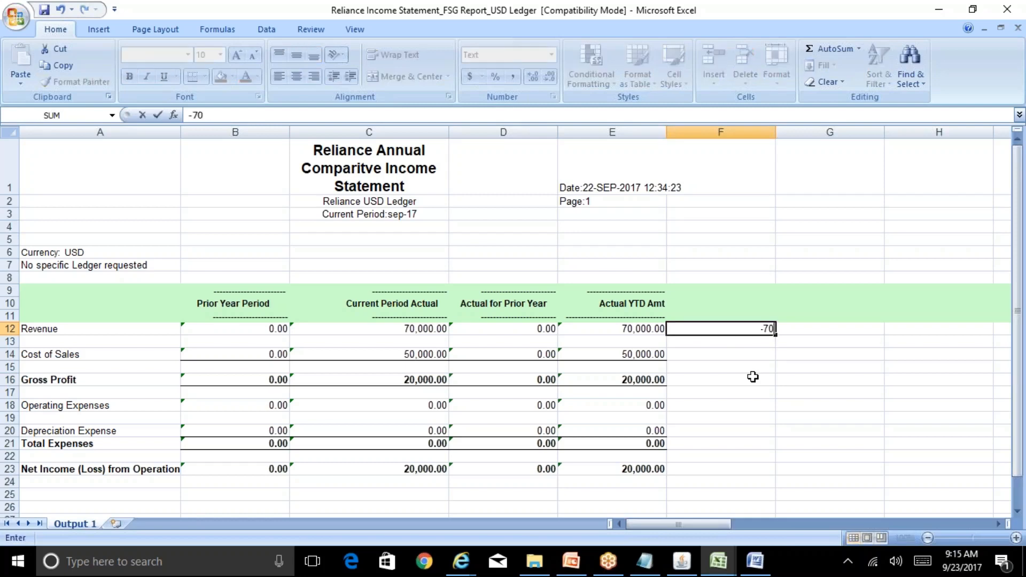
text(0000)
key(Return)
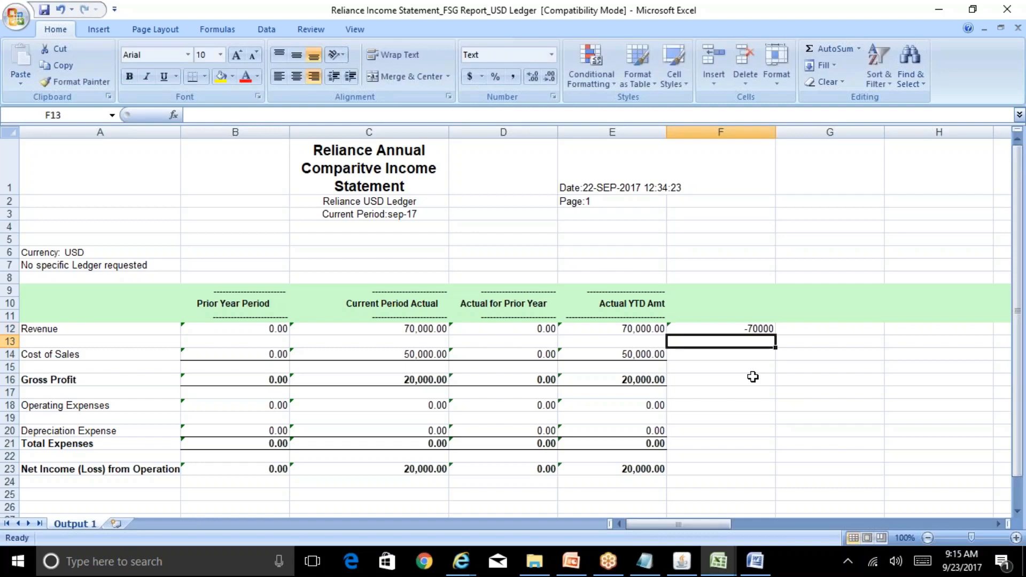
Enter 50000 in cell F14 beside Cost of Sales in the income statement workbook
click(126, 379)
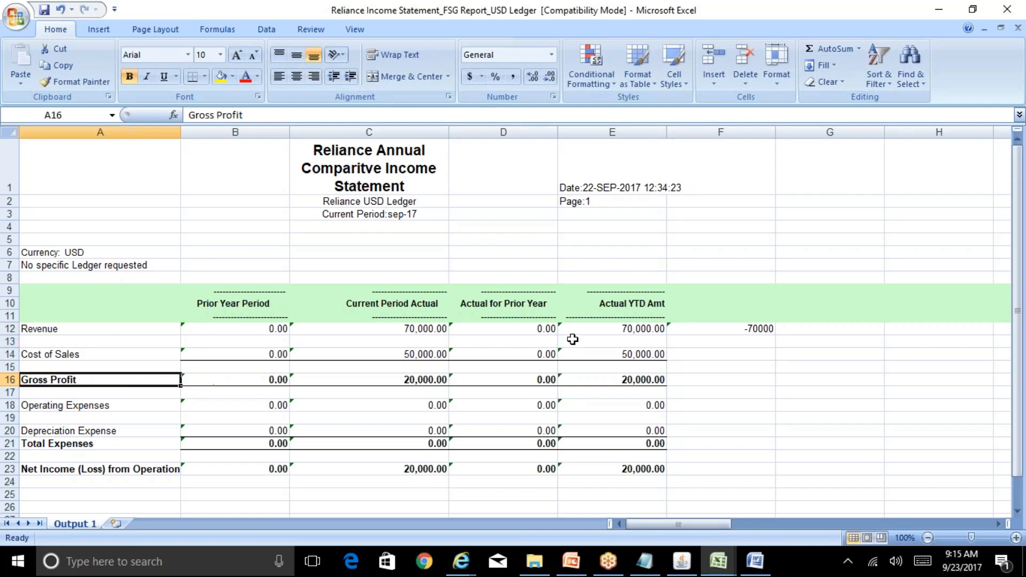
click(763, 328)
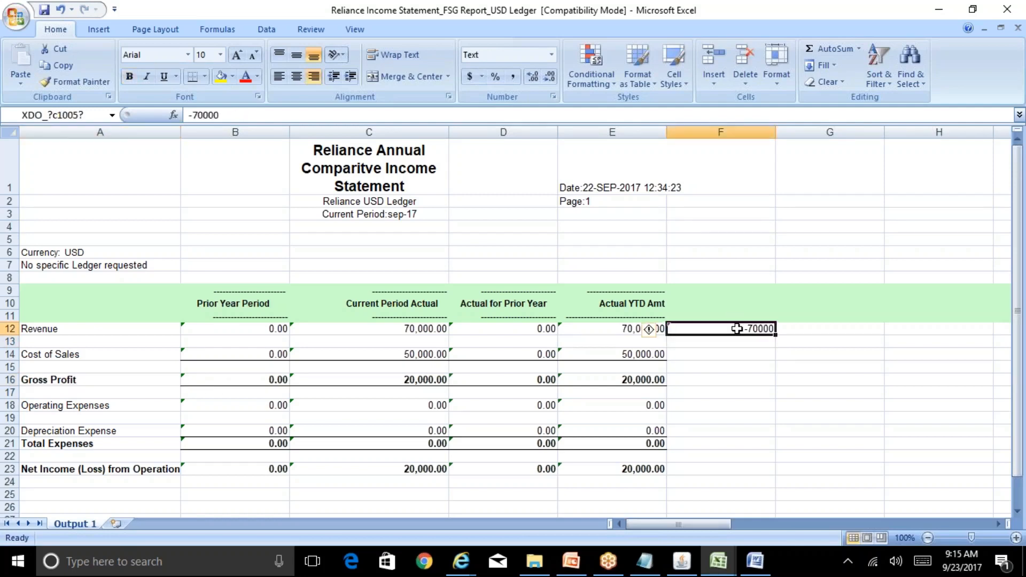
click(619, 328)
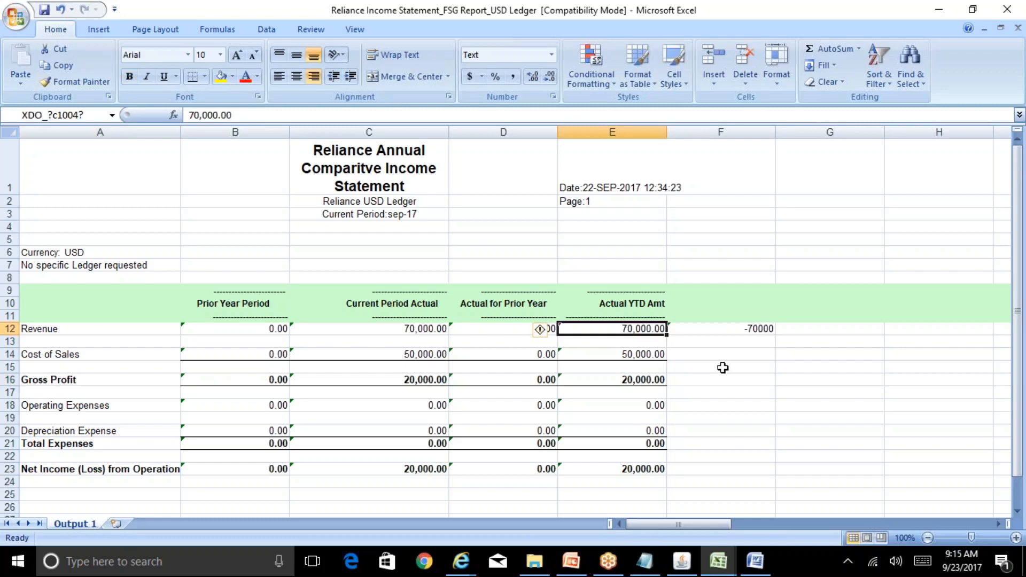
click(768, 328)
click(744, 351)
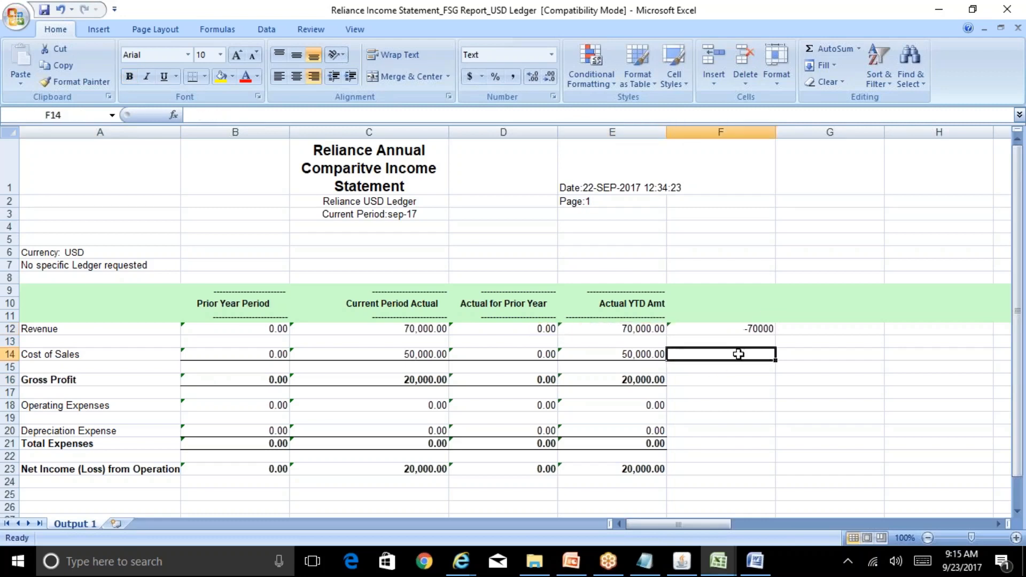
text(5)
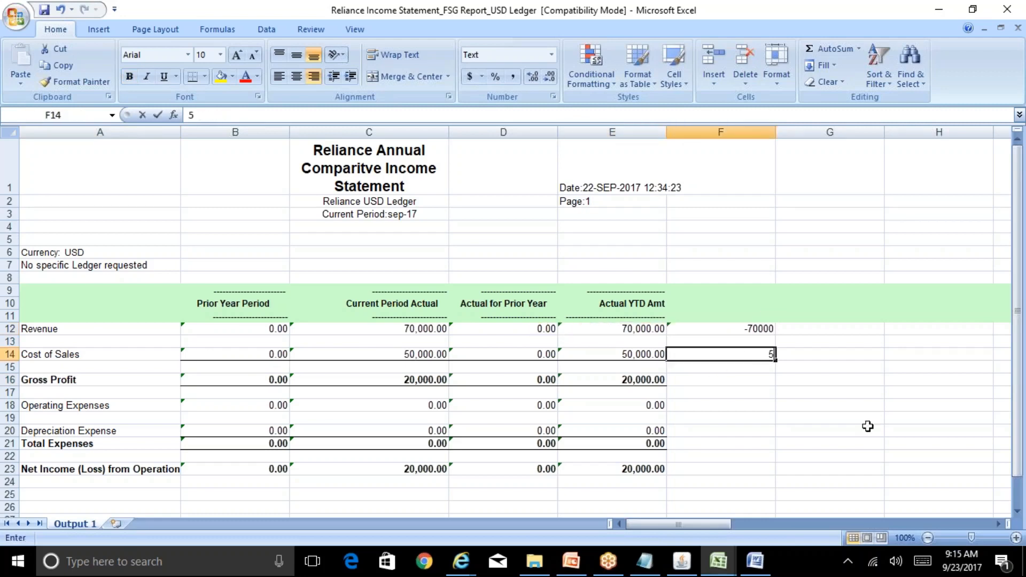
text(0000)
key(Return)
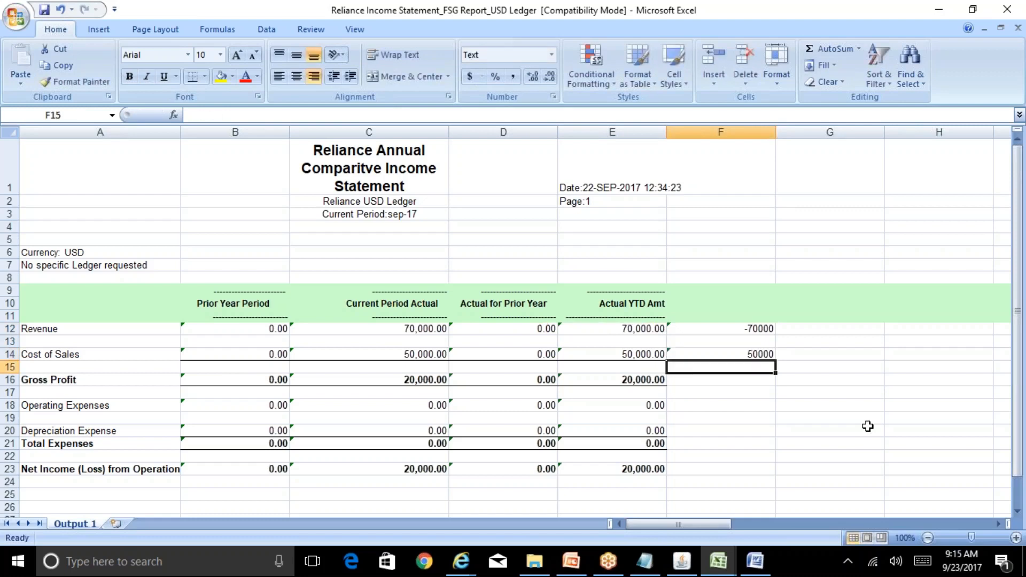
click(745, 382)
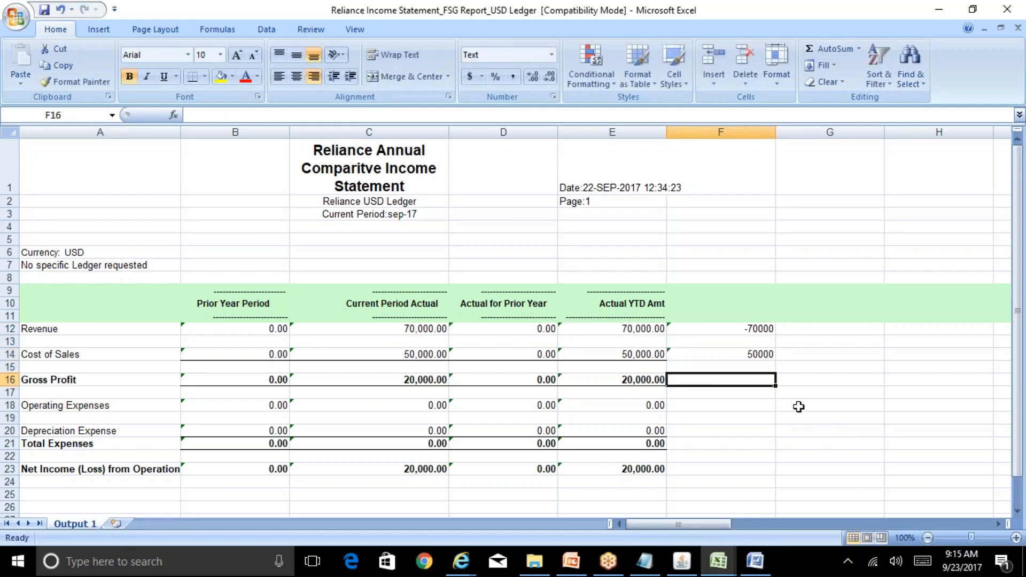
text(-)
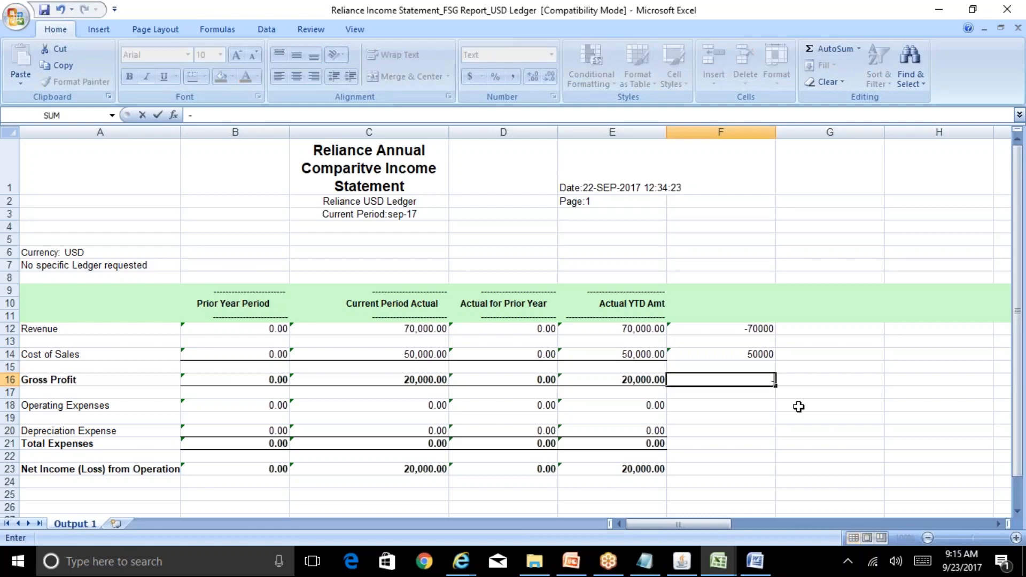
text(70000-50000)
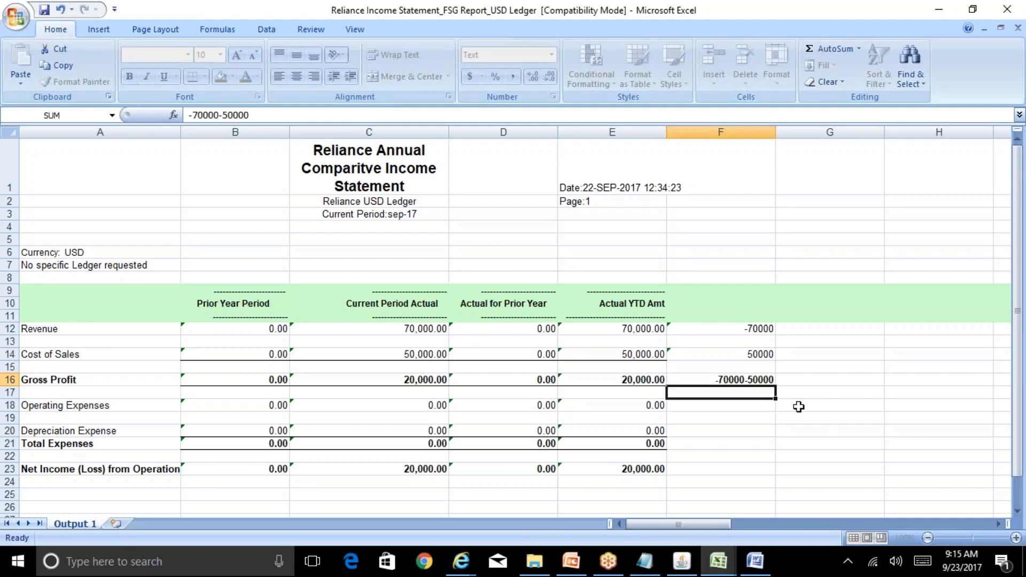
key(Return)
key(Up)
key(Right)
text(-120000)
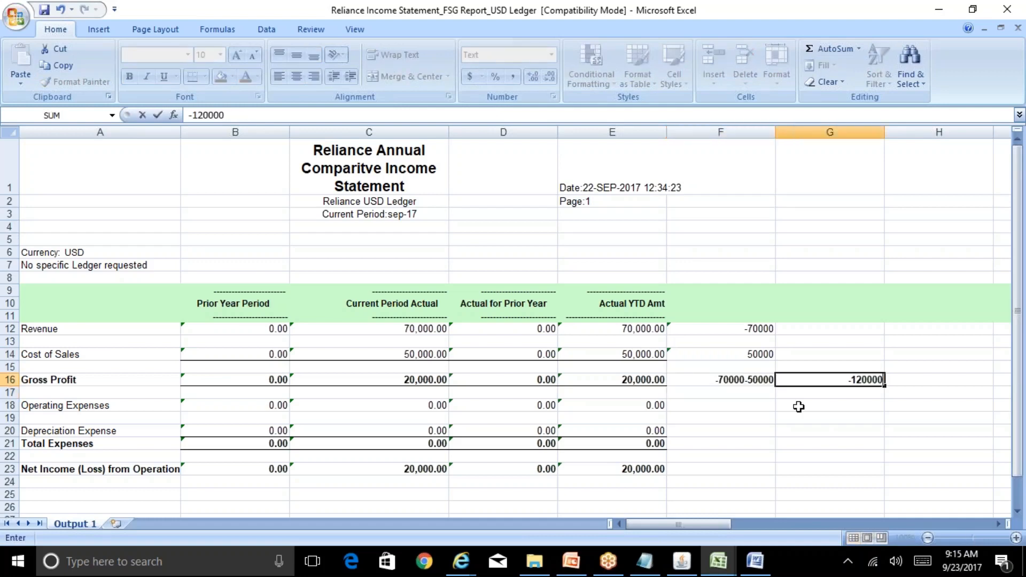
key(Return)
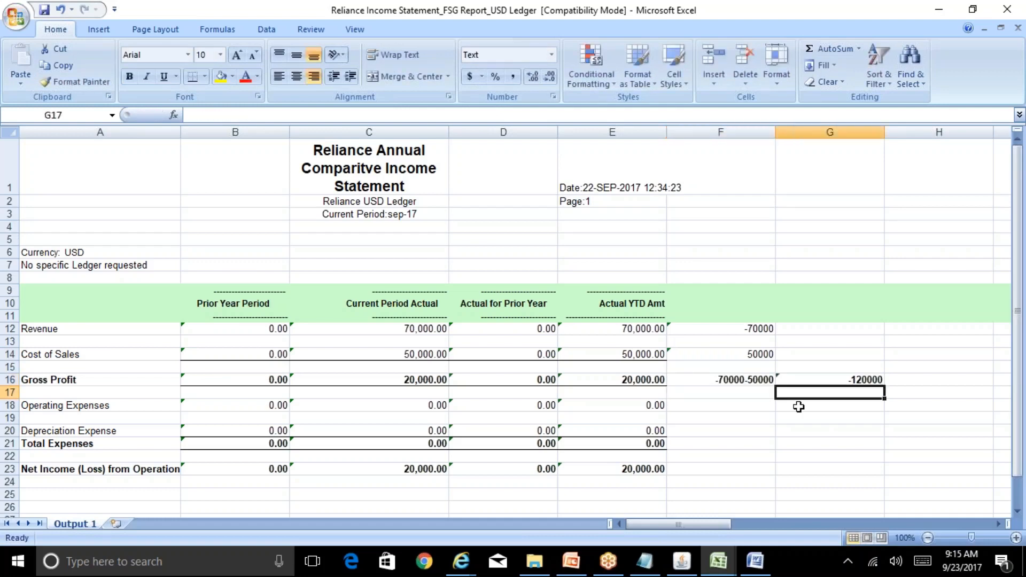
Clear the trial entries from cells G16 and F16 in the Gross Profit row
key(Up)
key(Left)
key(Left)
key(Right)
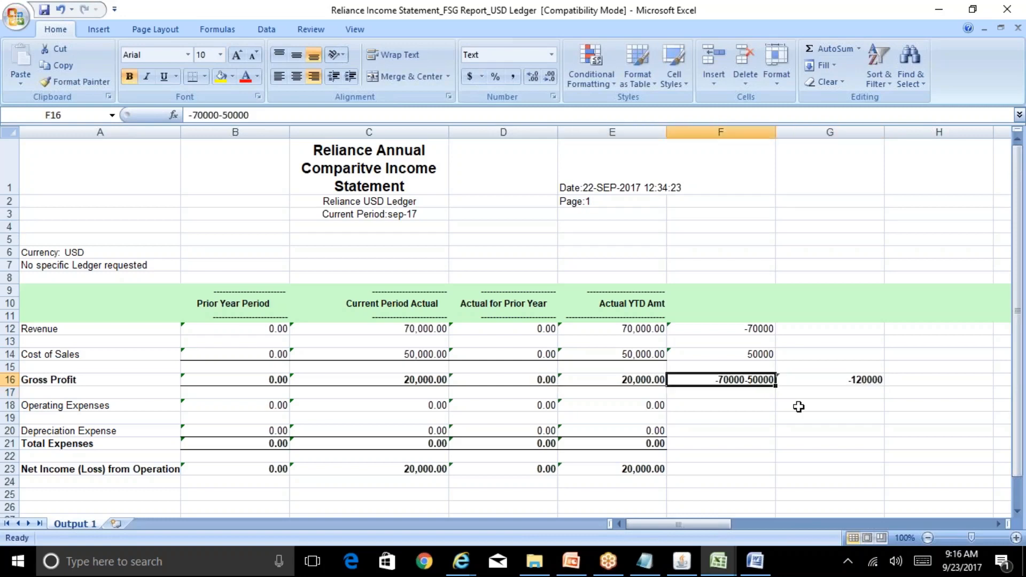
key(Right)
key(Delete)
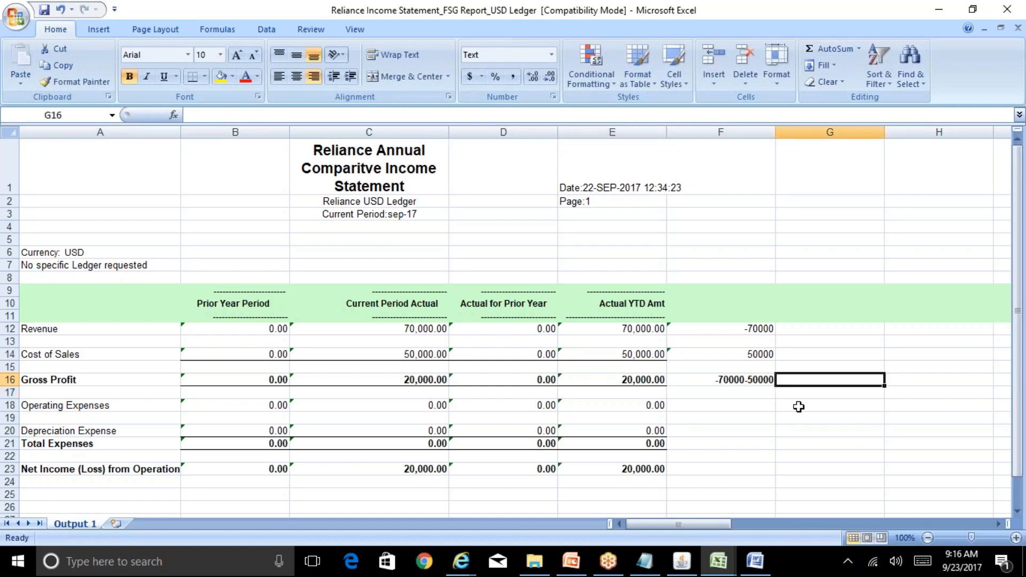
key(Left)
key(Delete)
Try a formula in F16 that adds the Revenue amount in F12 and the Cost of Sales amount in F14, and clear it
text(=)
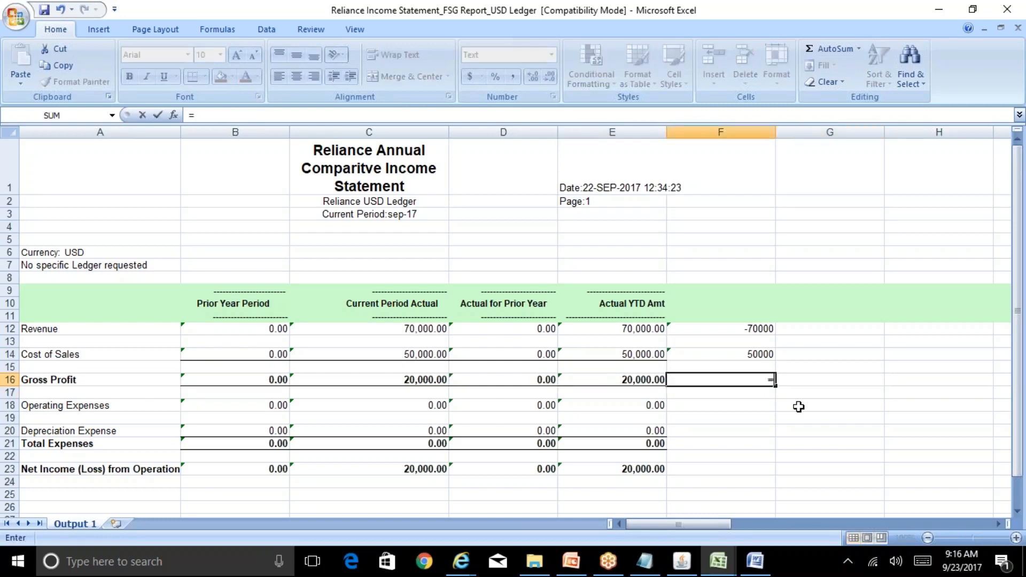
key(Up)
key(Up)
key(Up)
key(Up)
text(+)
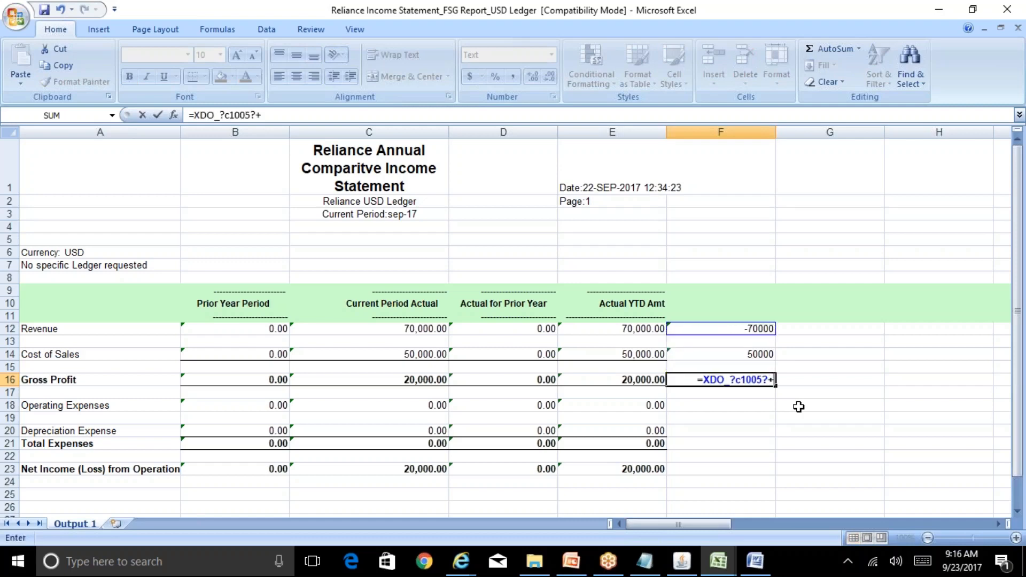
key(Up)
key(Up)
key(Return)
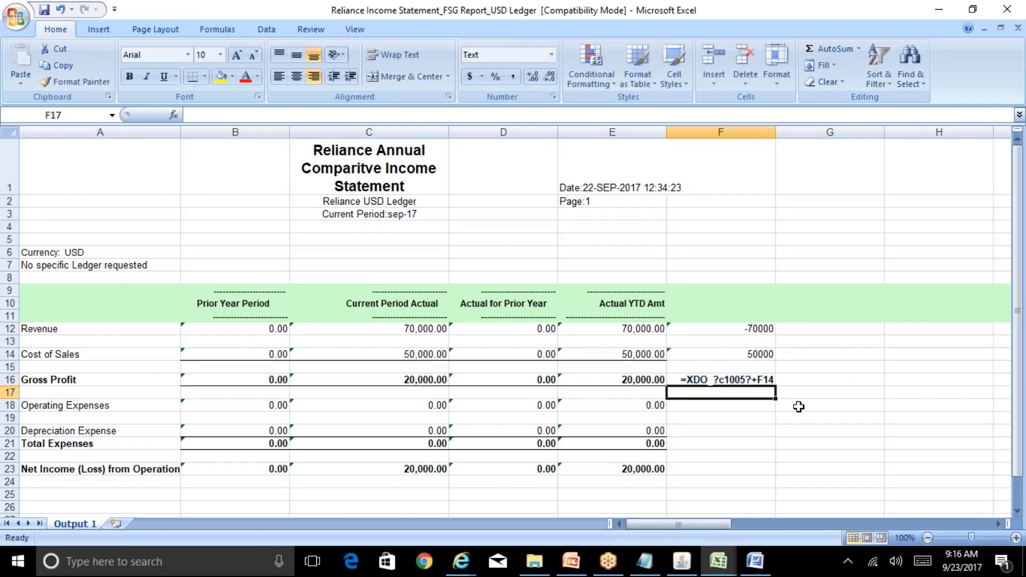
key(Up)
key(Delete)
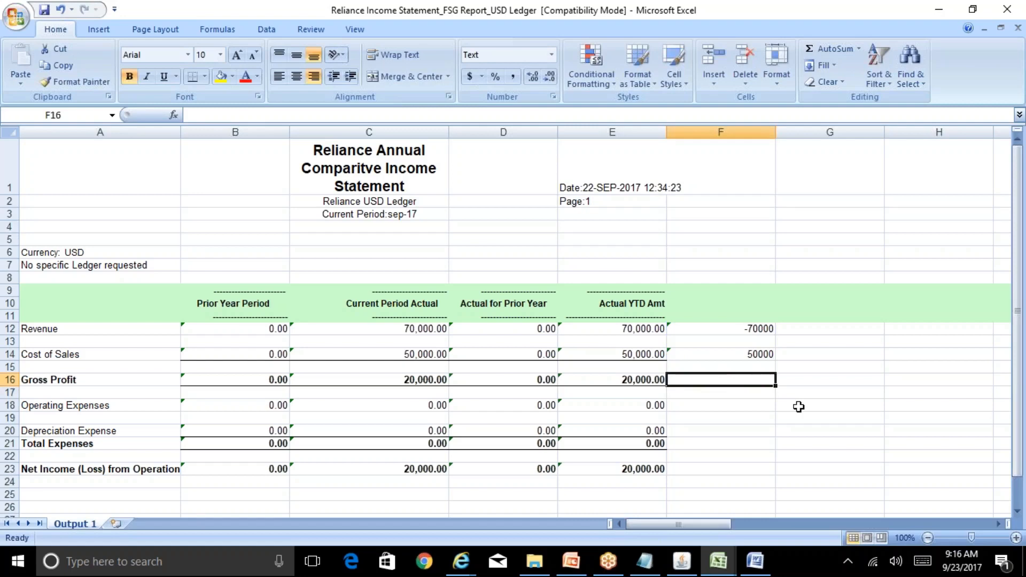
Enter -70000+50000 in cell F16 beside Gross Profit
text(-70000)
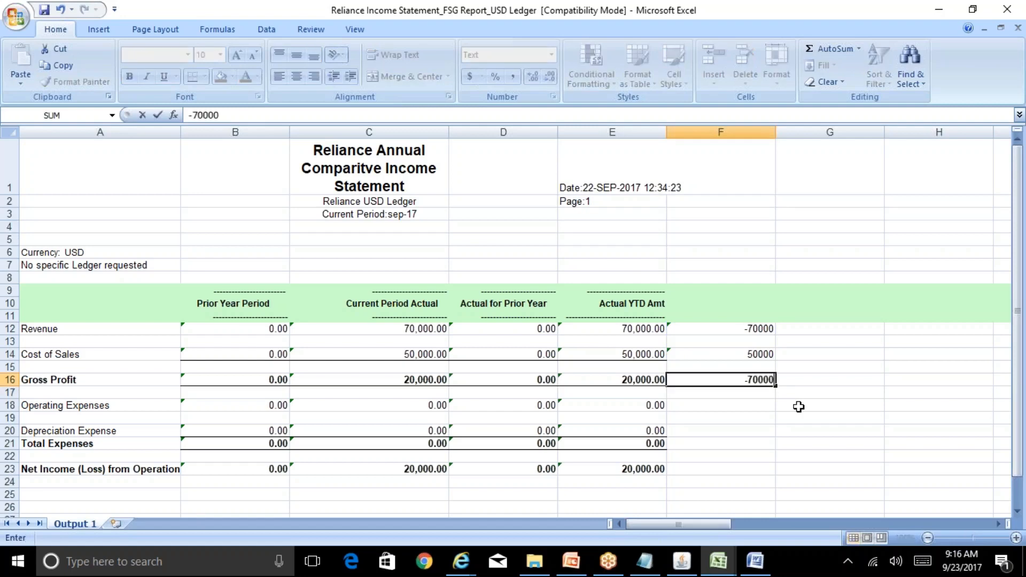
text(+5000)
text(0)
key(Return)
key(Up)
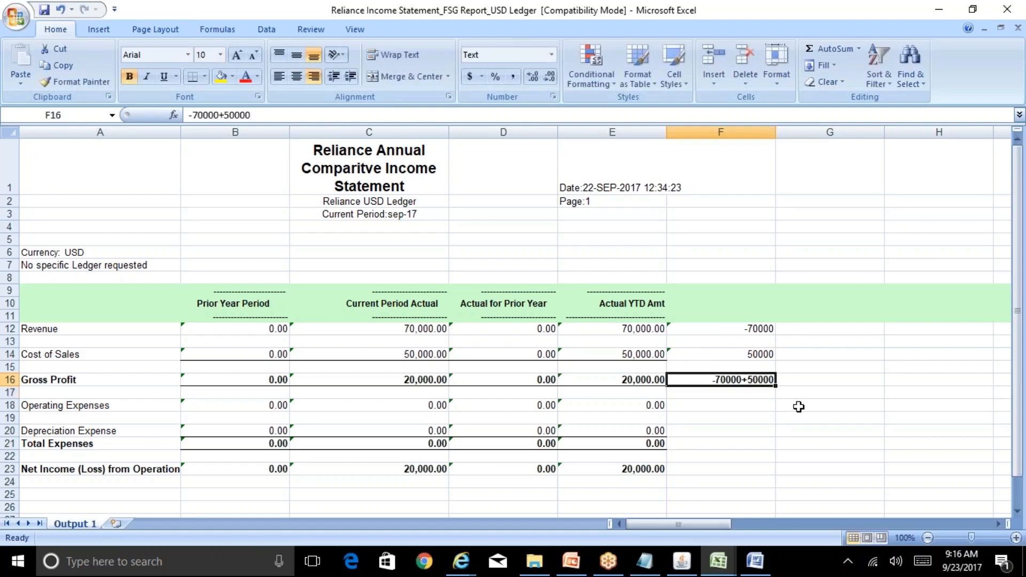
Edit the Gross Profit entry in F16 to begin with an equals sign, making it =-70000+50000
key(F2)
key(Left)
key(Left)
key(Left)
key(Left)
key(Left)
key(Left)
key(Left)
key(Left)
key(Left)
key(Left)
key(Left)
key(Left)
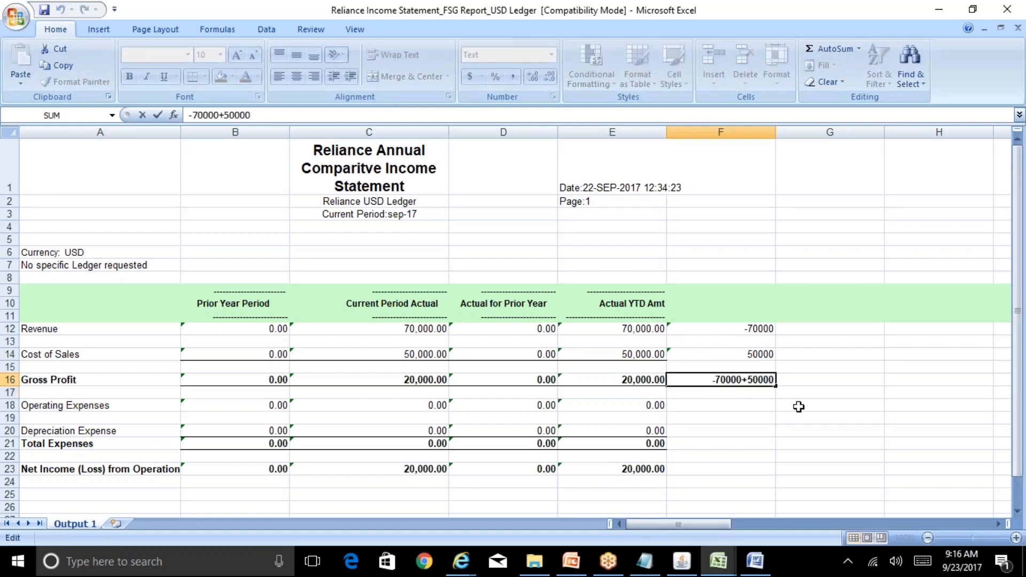
text(=)
key(Return)
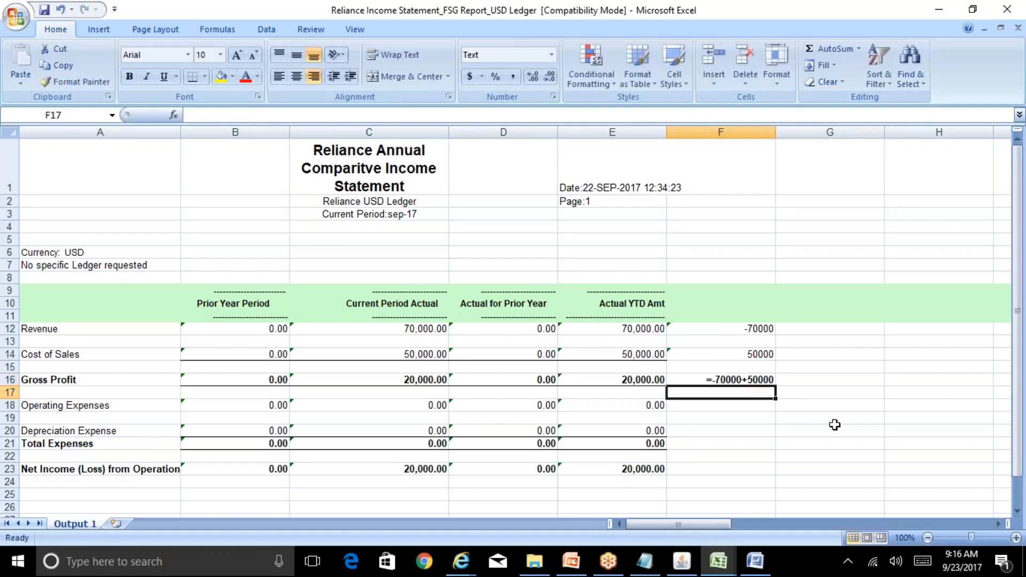
key(Up)
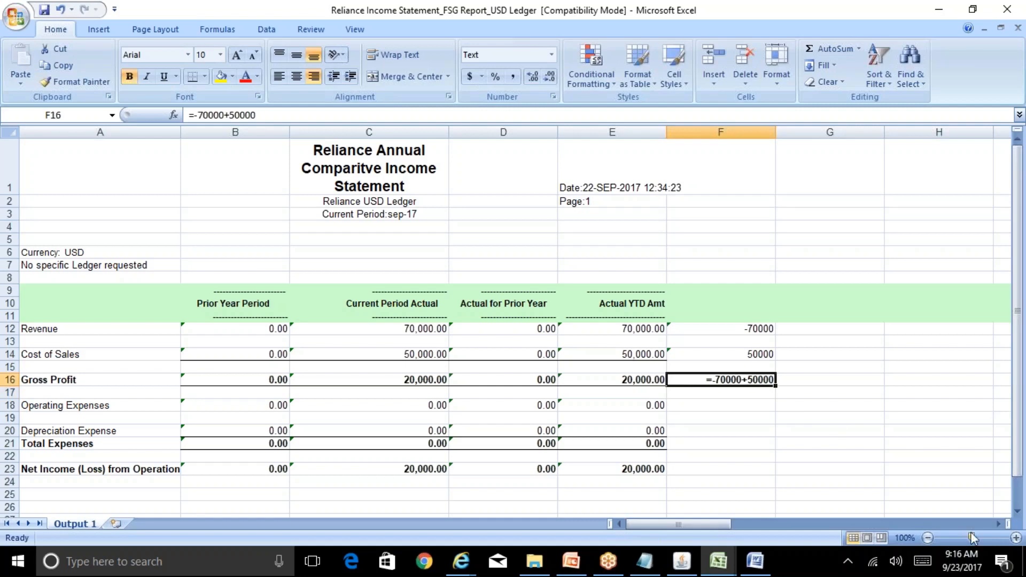
Check the Gross Profit row's sign option in Oracle Applications, and compare it with the Gross Profit Actual YTD amount in the Reliance income statement workbook
click(682, 561)
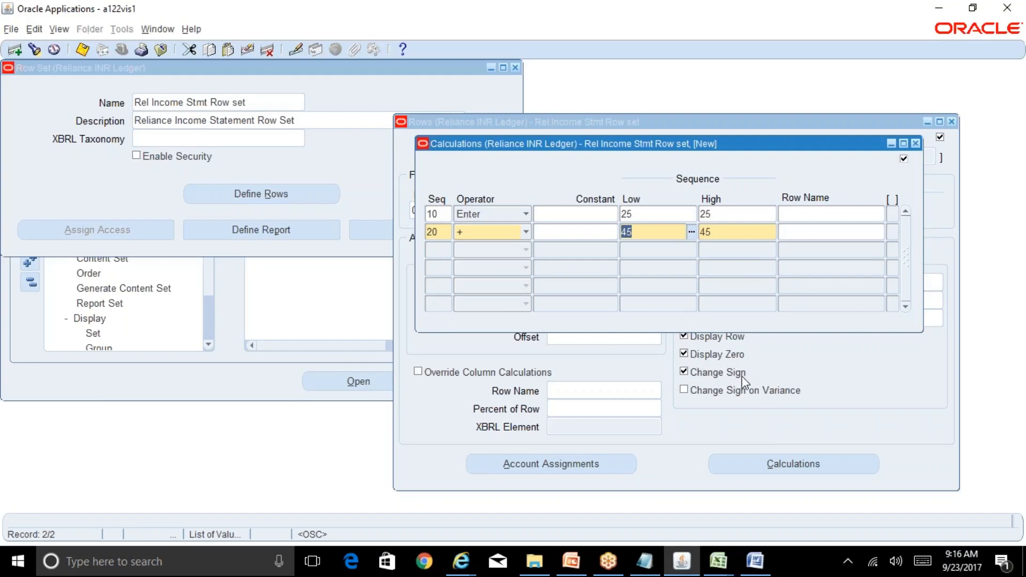
click(720, 570)
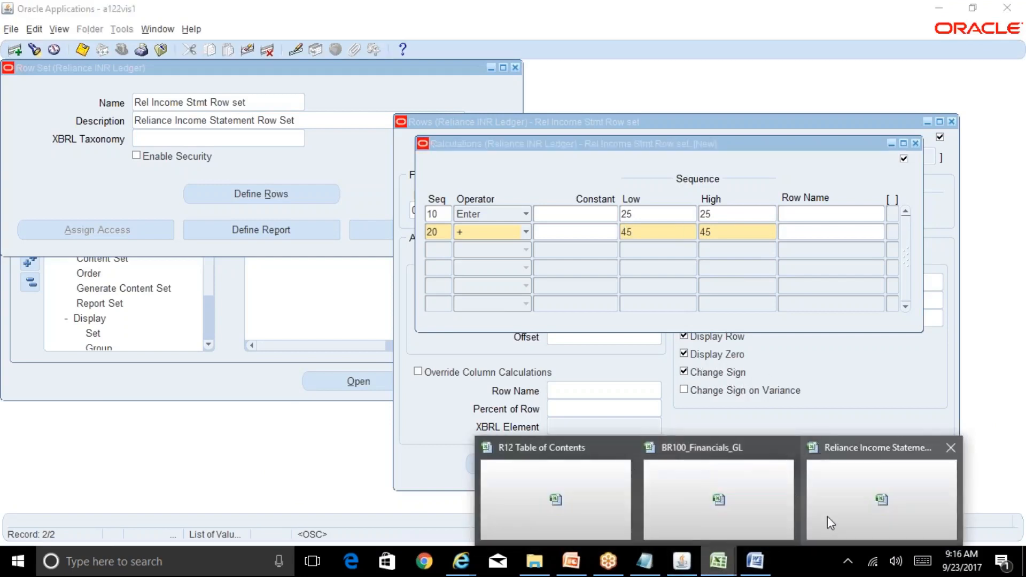
click(828, 513)
click(637, 383)
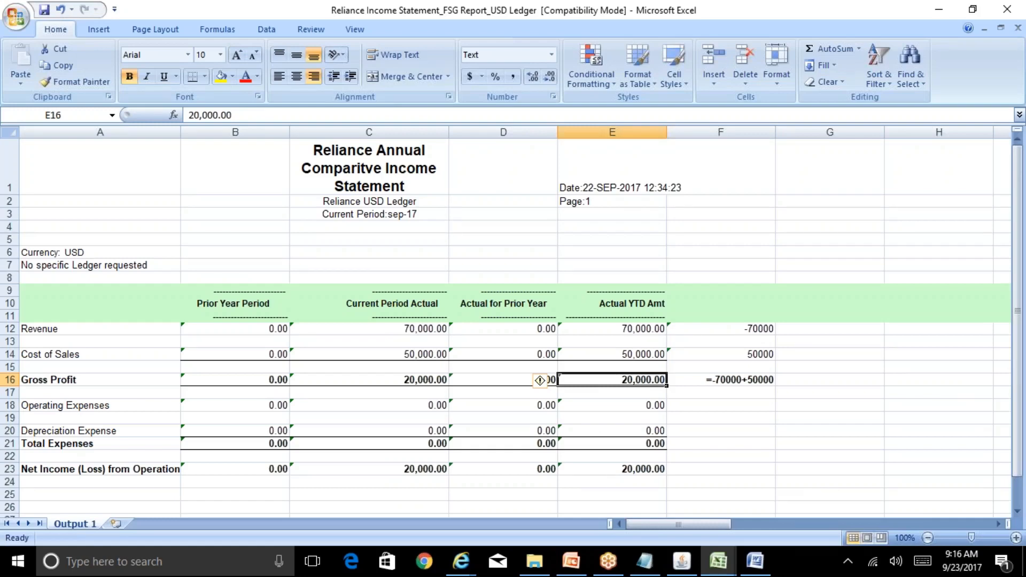
Return to Oracle Applications and review the sequence lines used by calculations 10 and 20 of the Gross Profit row
click(682, 561)
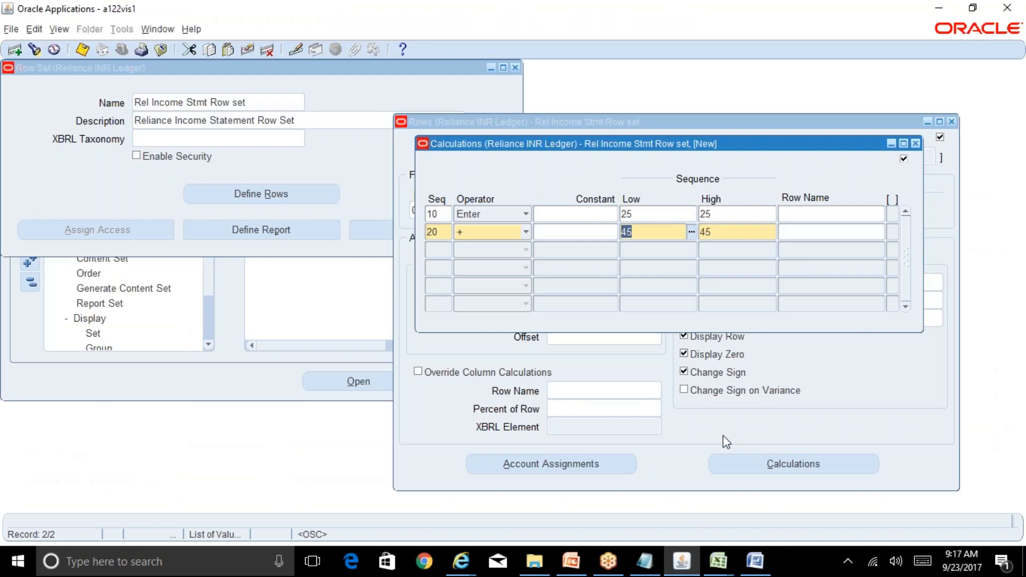
drag(711, 147, 711, 214)
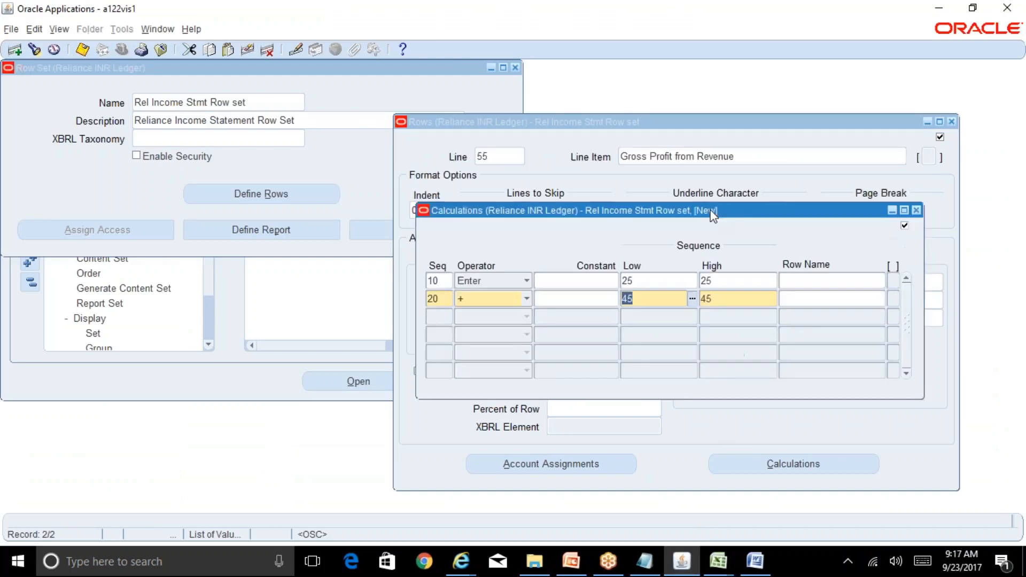
click(667, 280)
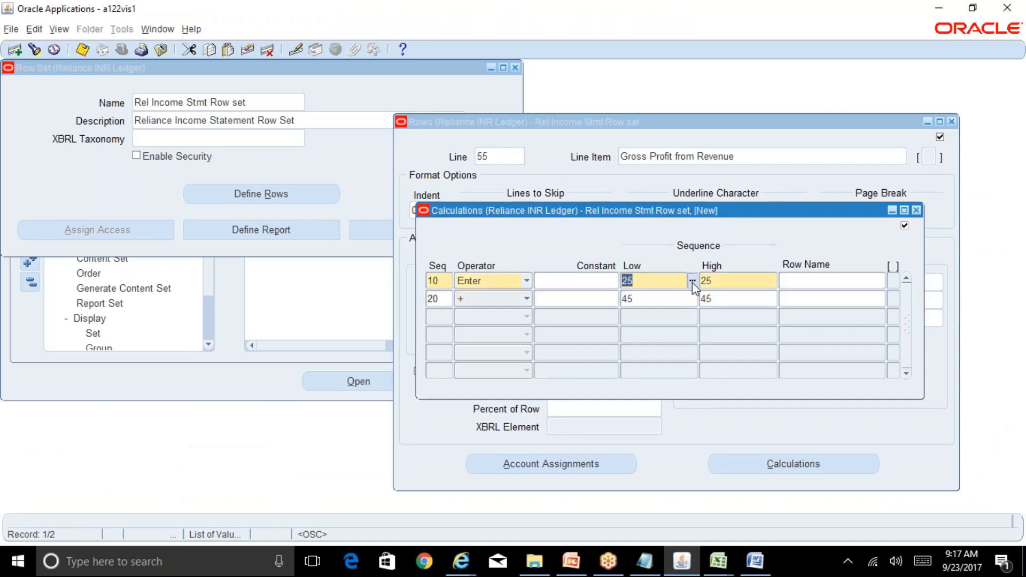
key(Tab)
click(680, 299)
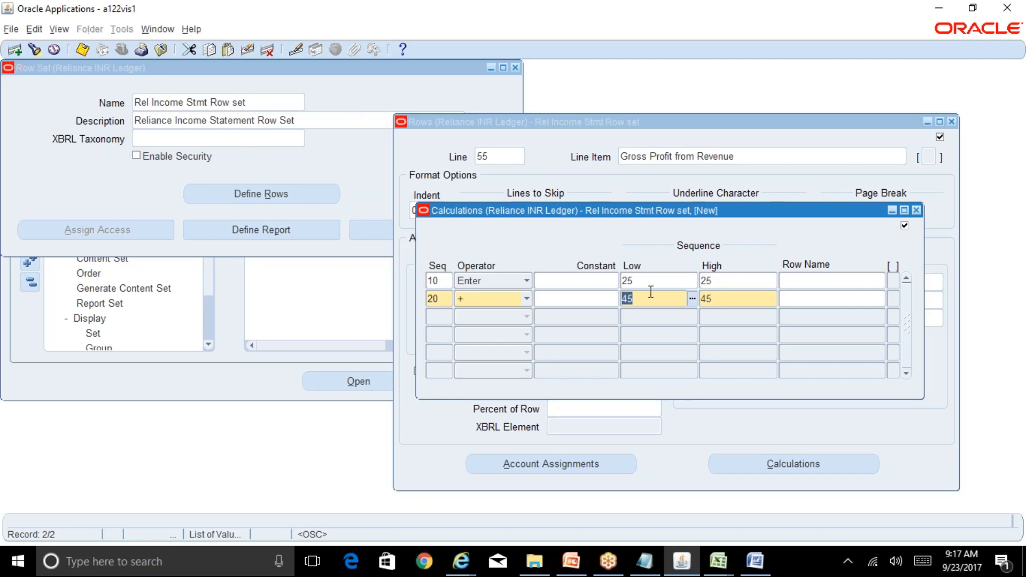
click(692, 299)
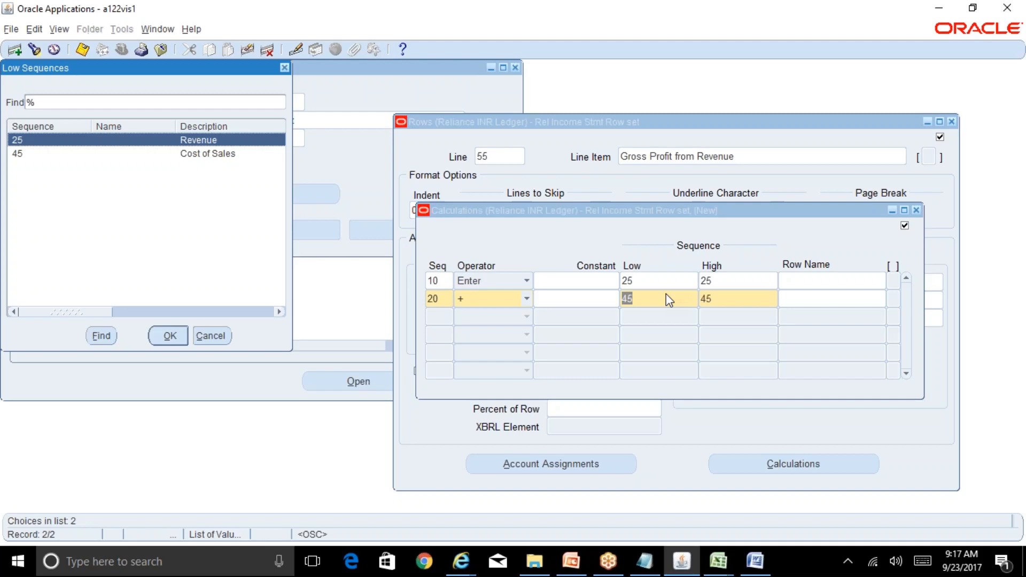
click(213, 337)
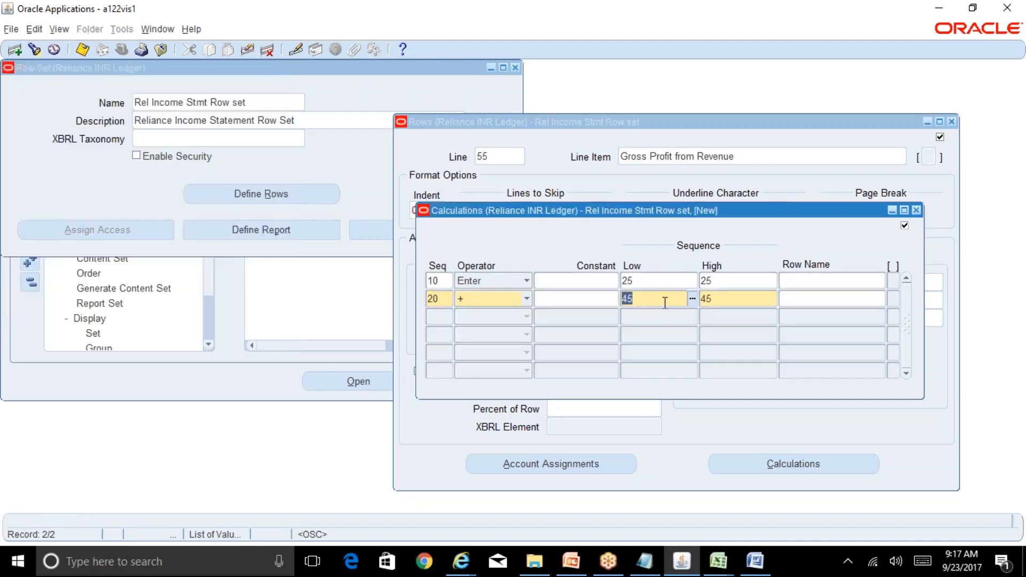
Recheck the low sequence choices for calculation 20, save the Gross Profit calculations and close the Calculations window
click(691, 298)
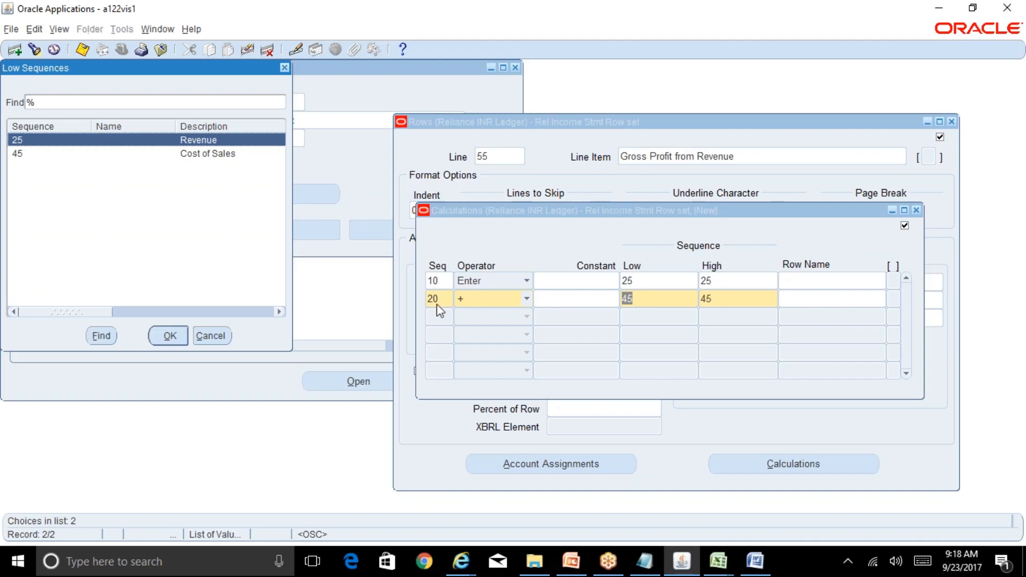
click(219, 336)
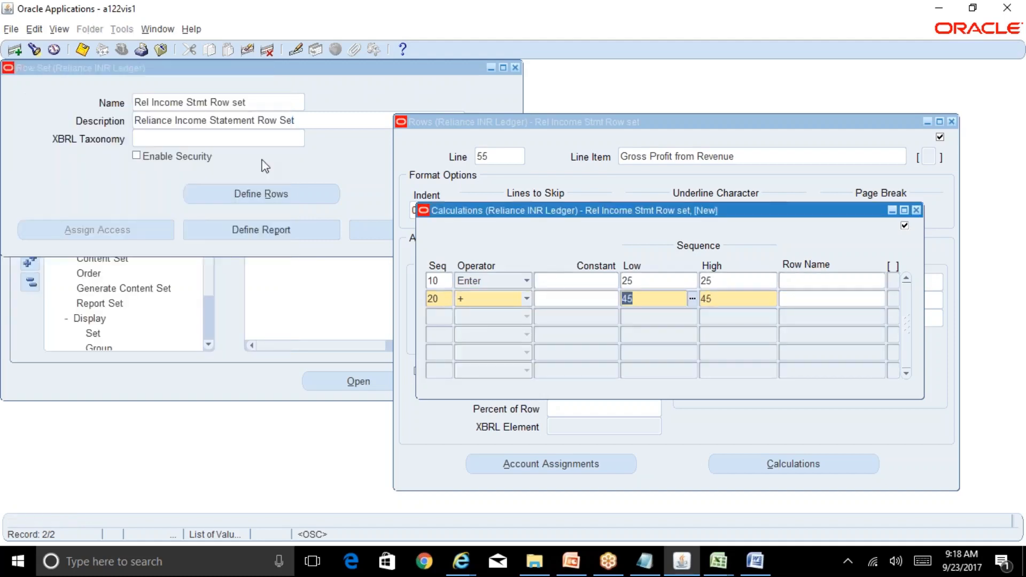
click(82, 49)
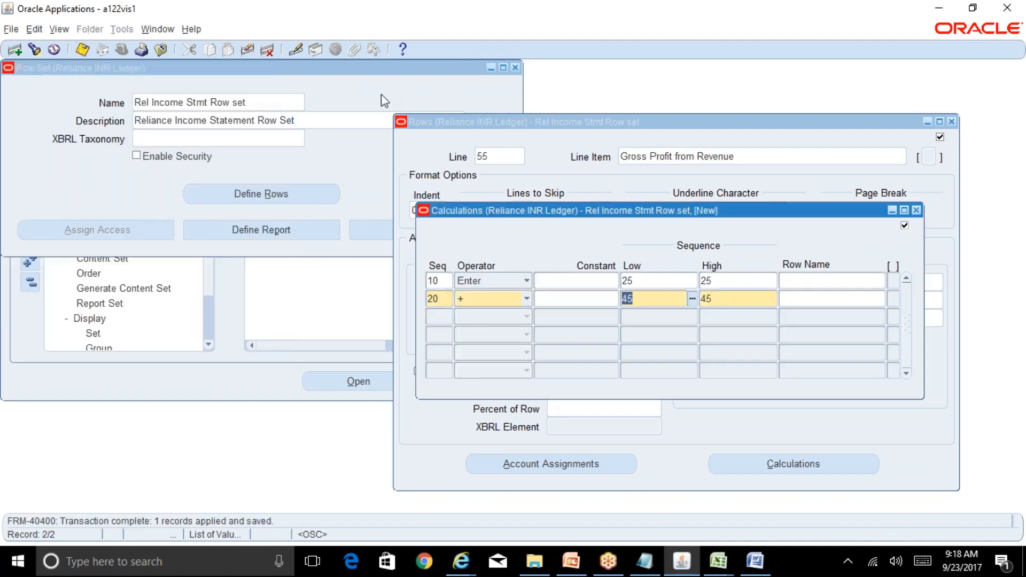
click(916, 211)
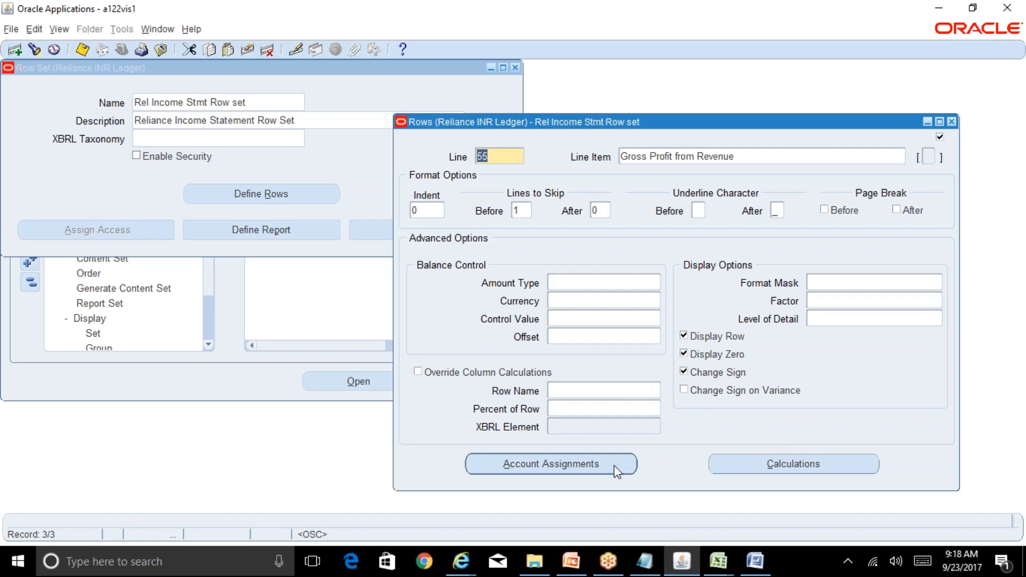
Reopen the Gross Profit row's calculations and review the low and high sequence ranges of calculations 10 and 20
click(804, 464)
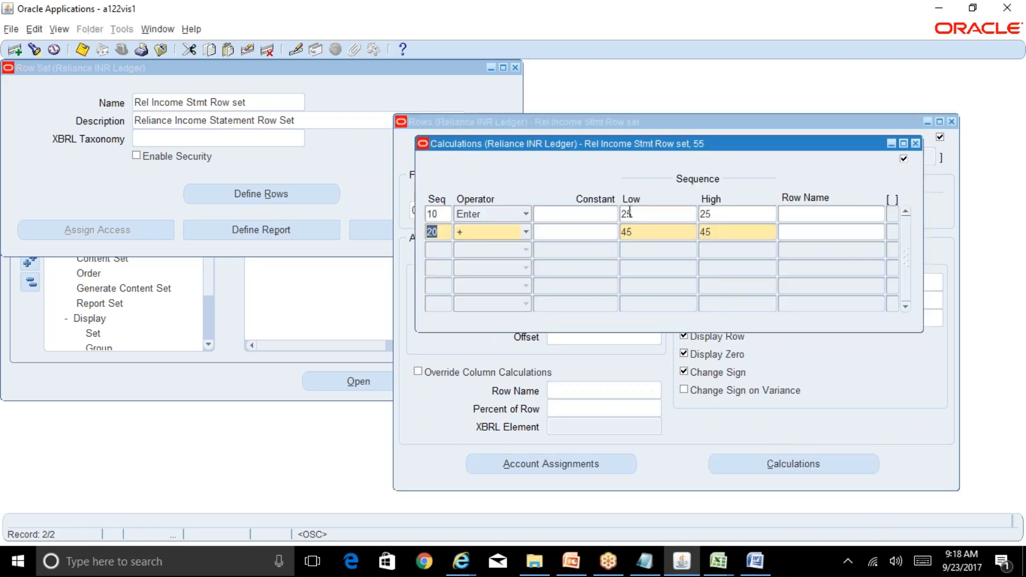
click(658, 232)
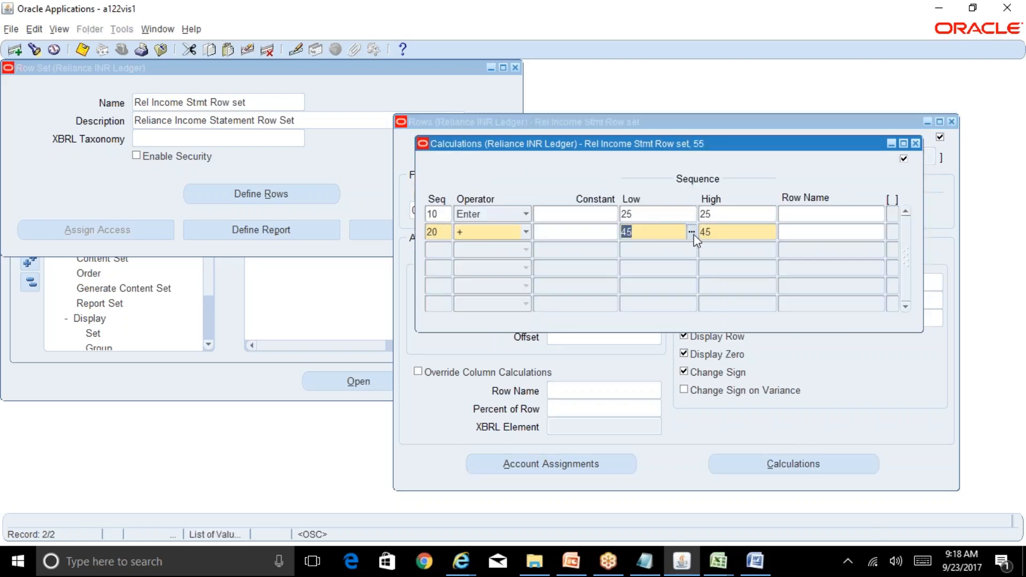
click(726, 215)
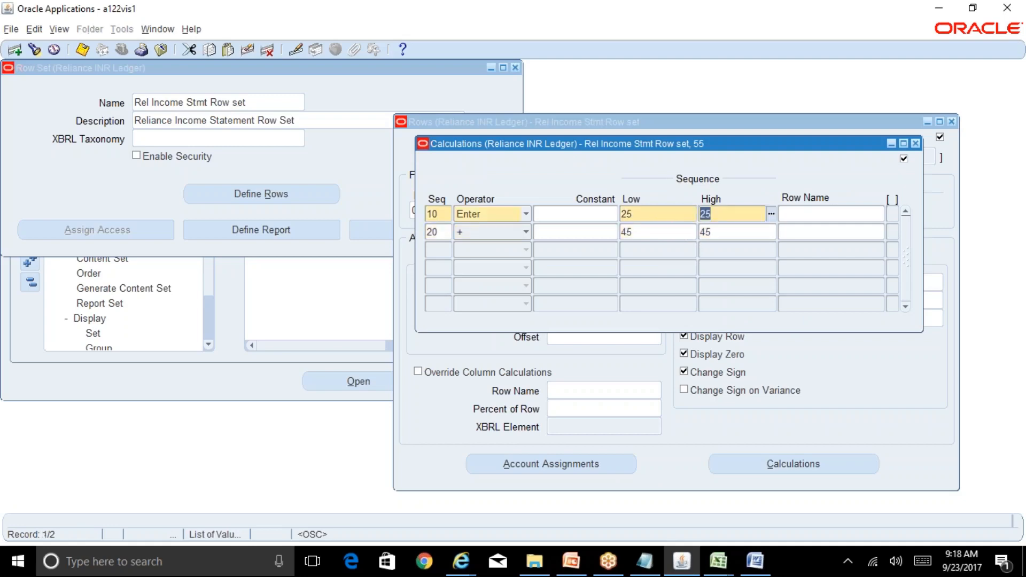
click(772, 215)
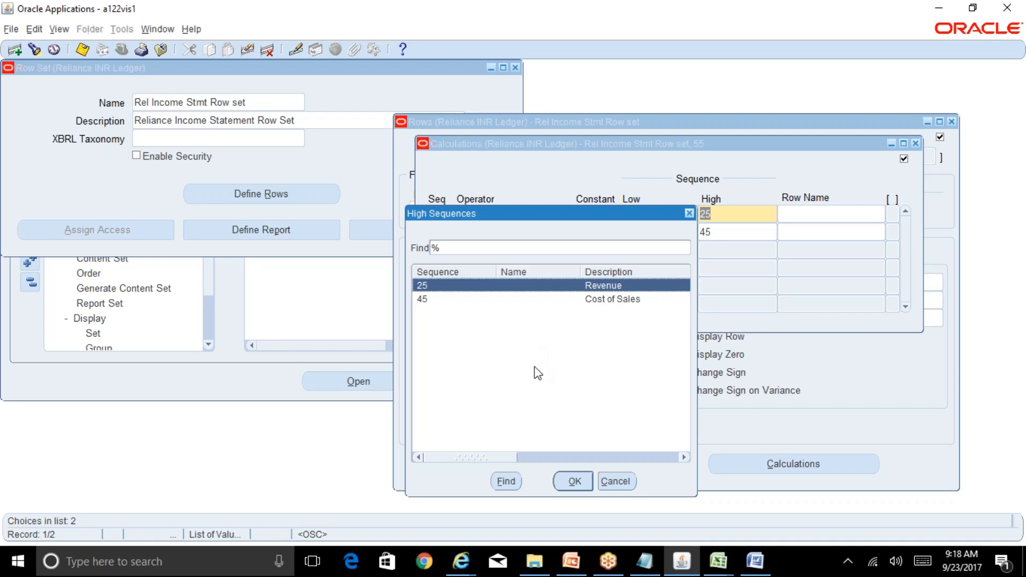
click(628, 488)
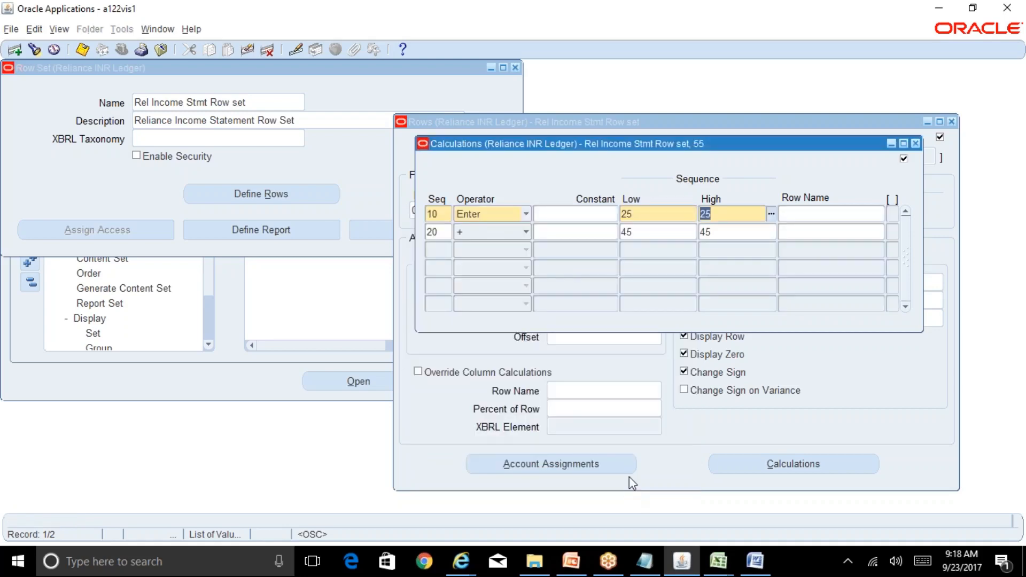
click(654, 233)
click(648, 214)
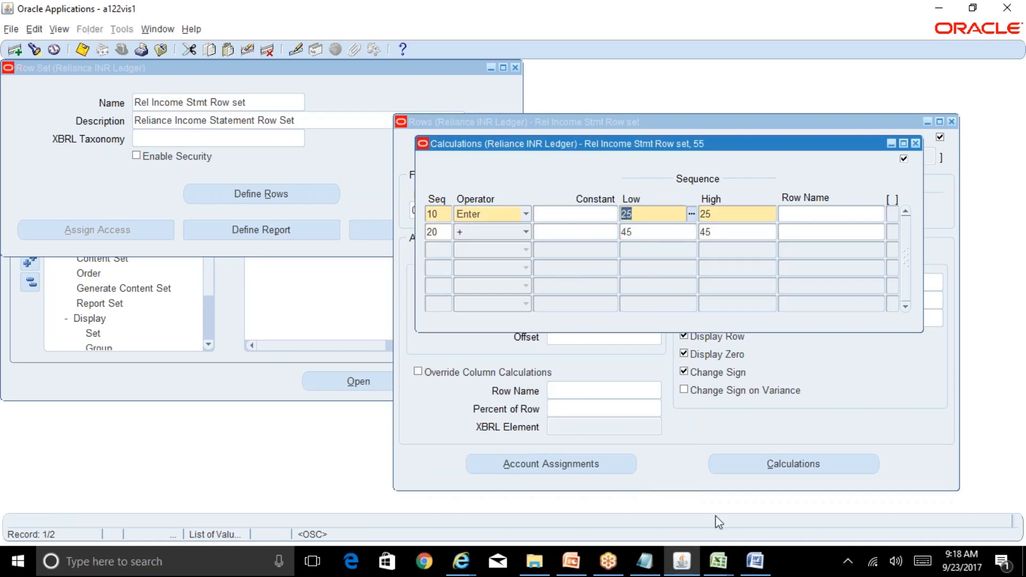
Switch to the Reliance income statement workbook and enter Misc Revenue as a label in A13, between Revenue and Cost of Sales
click(718, 561)
click(860, 498)
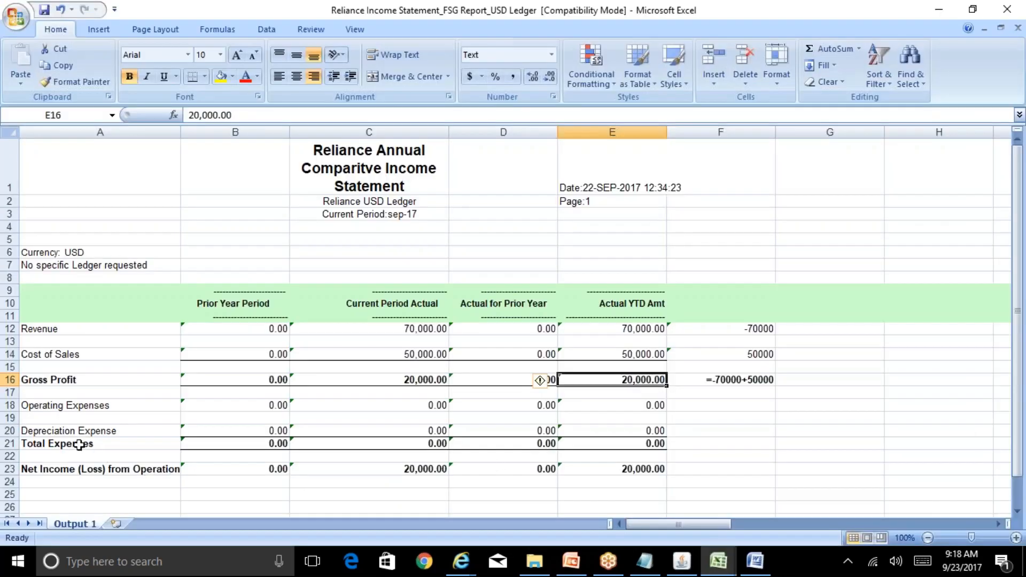
click(113, 478)
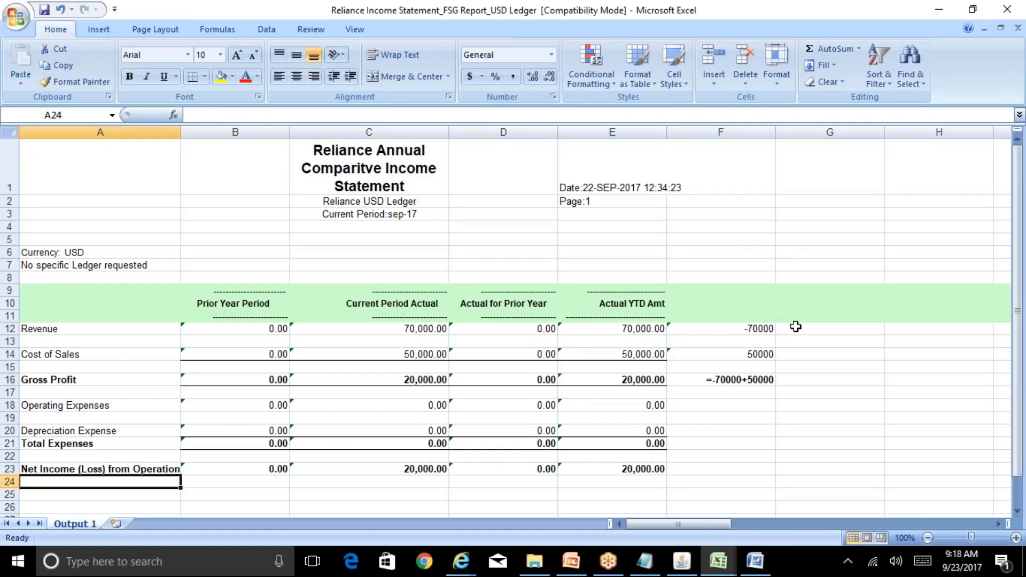
click(795, 327)
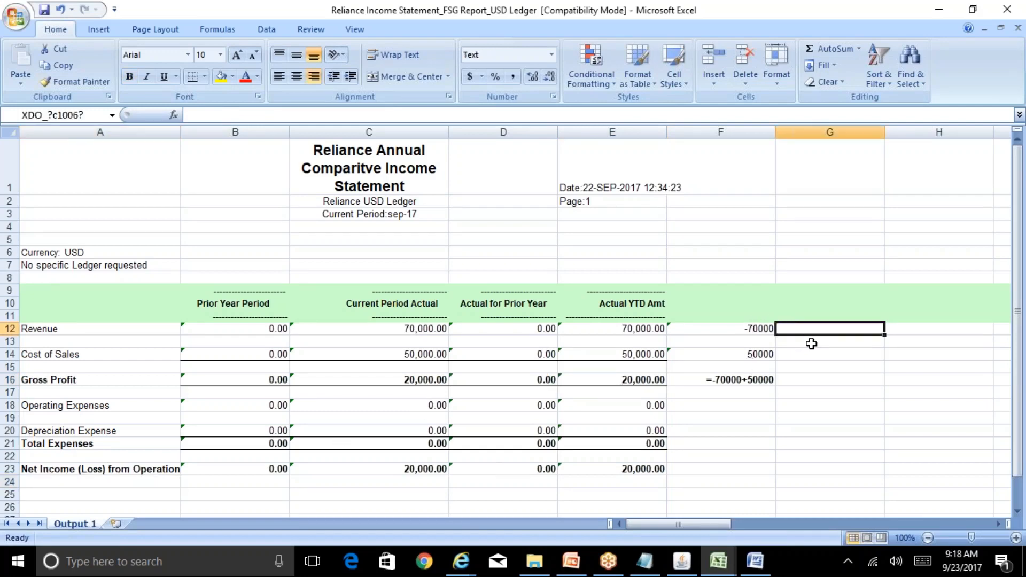
click(811, 343)
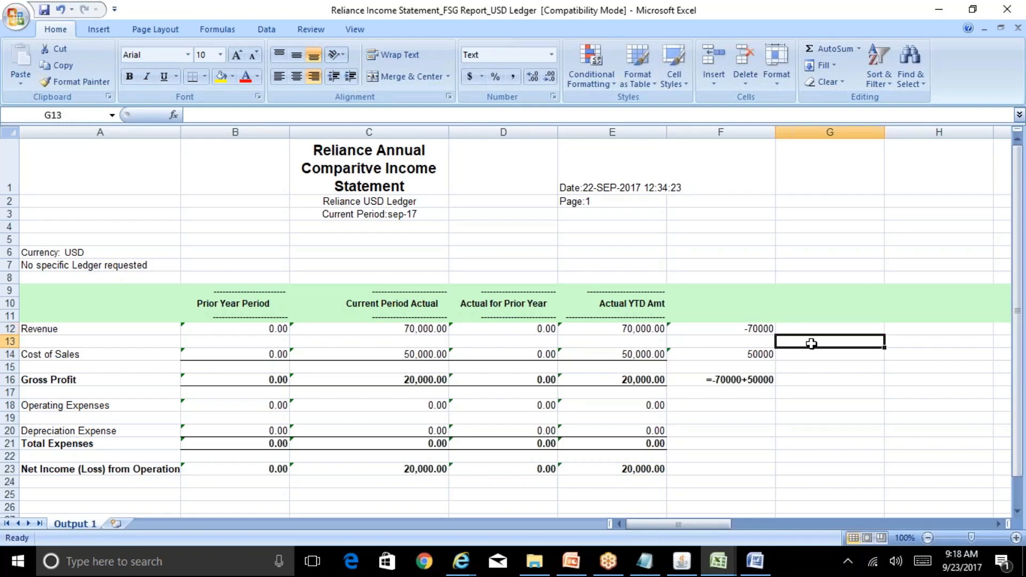
key(Left)
key(Left)
key(Left)
key(Left)
key(Left)
key(Left)
text(M)
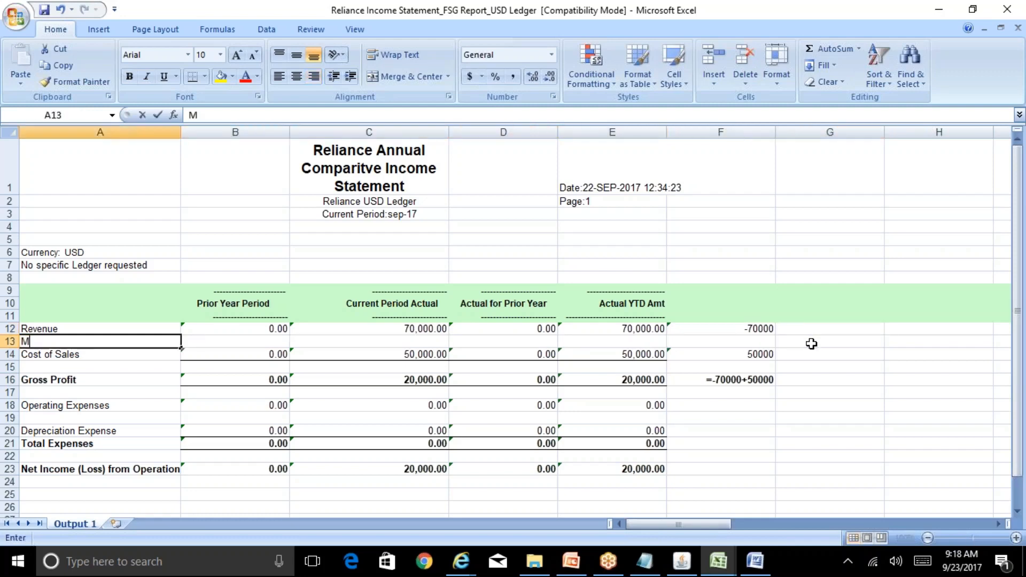
text(isc Revenue)
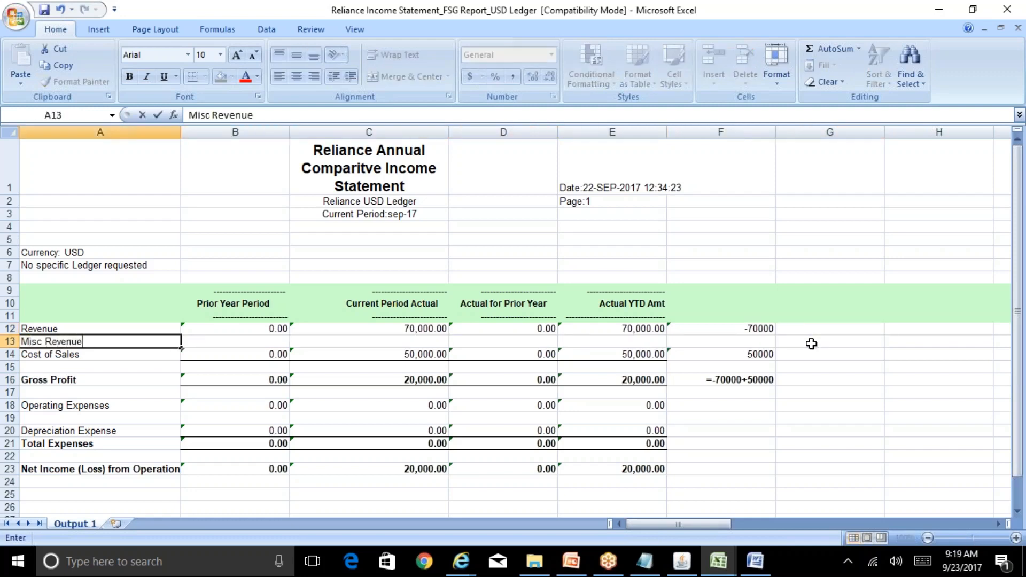
Enter -15000 in F13 as the Misc Revenue amount
key(Right)
key(Right)
key(Right)
key(Right)
key(Right)
text(-)
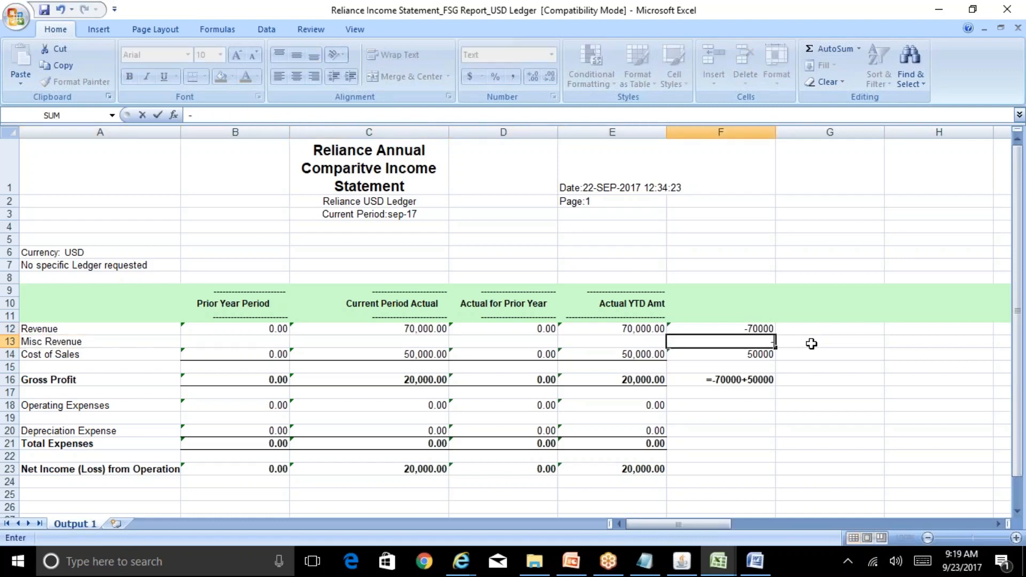
text(15000)
key(Return)
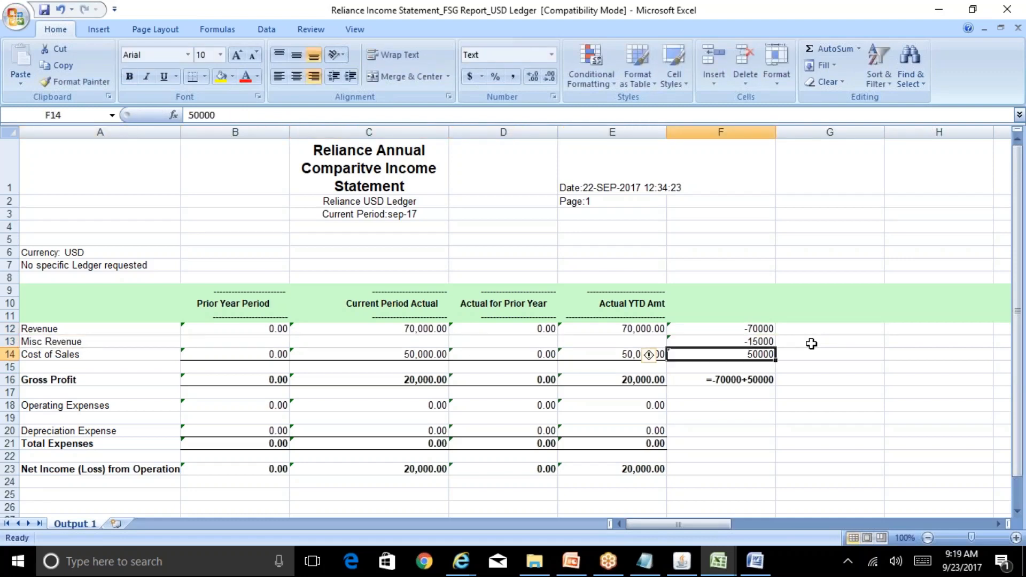
Review the Misc Revenue and Cost of Sales amounts in column F against the calculation ranges in Oracle Applications, and close the Calculations window
key(Down)
key(Down)
key(Up)
key(Up)
key(Up)
key(Up)
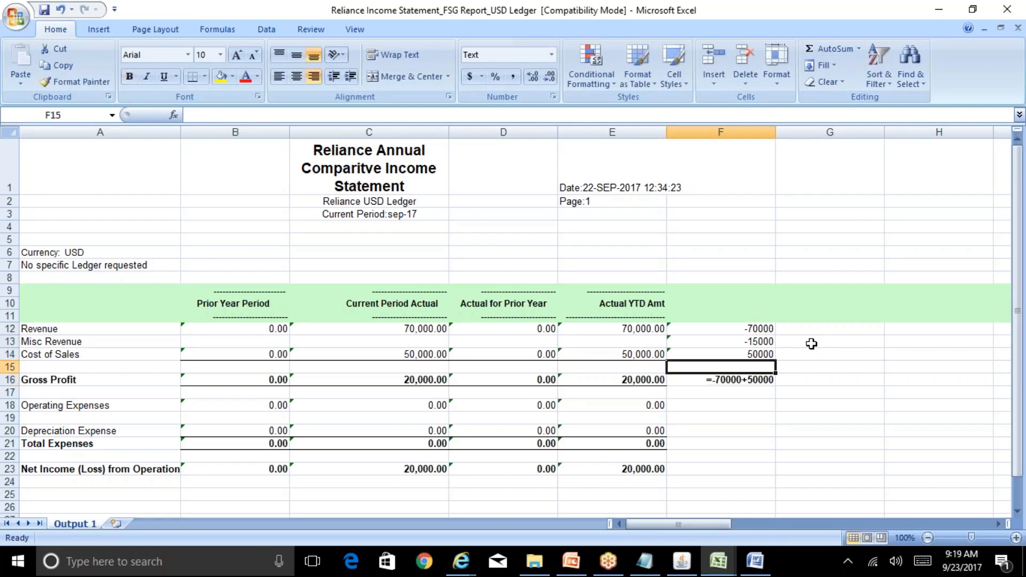
key(Down)
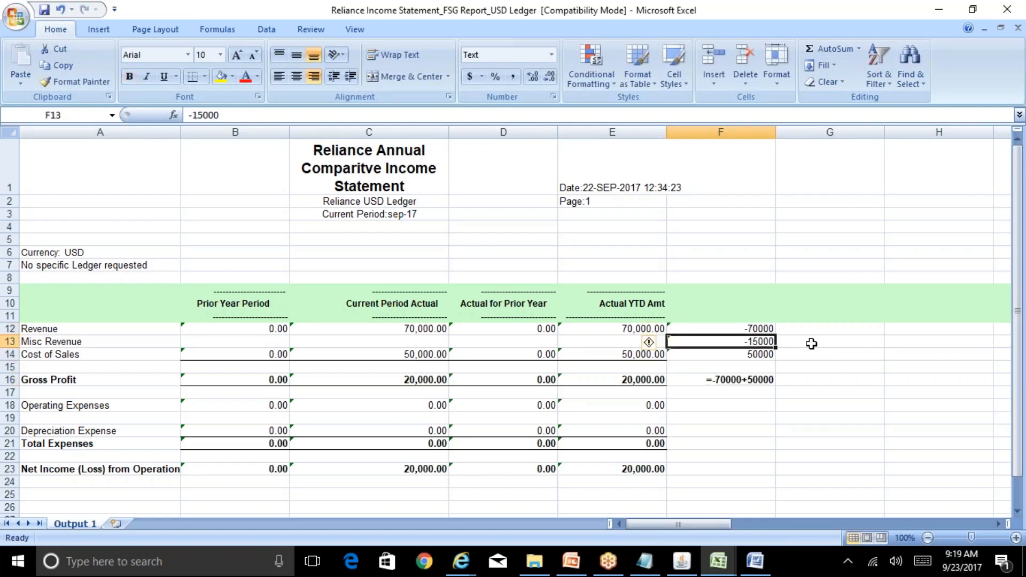
key(Down)
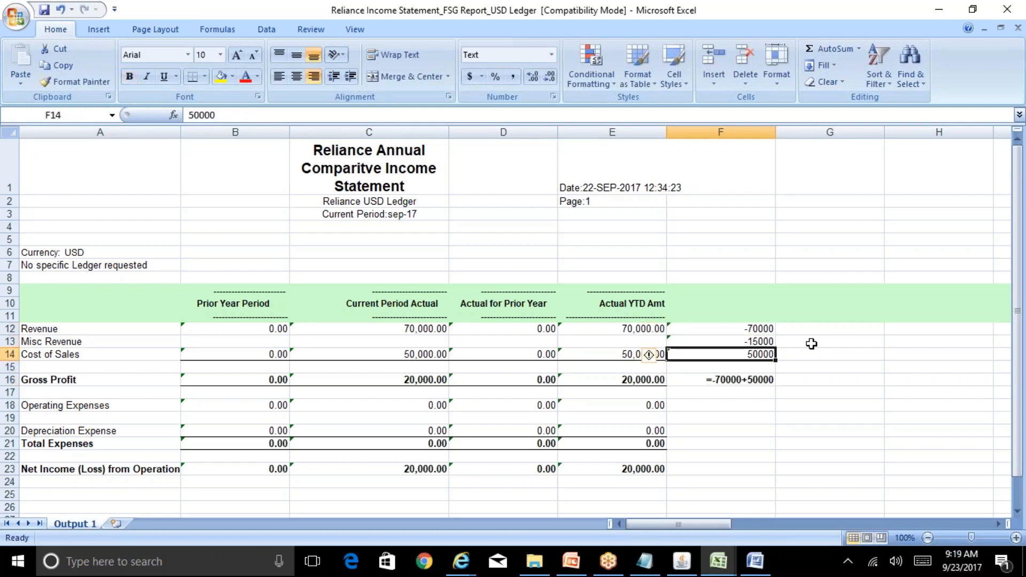
click(682, 561)
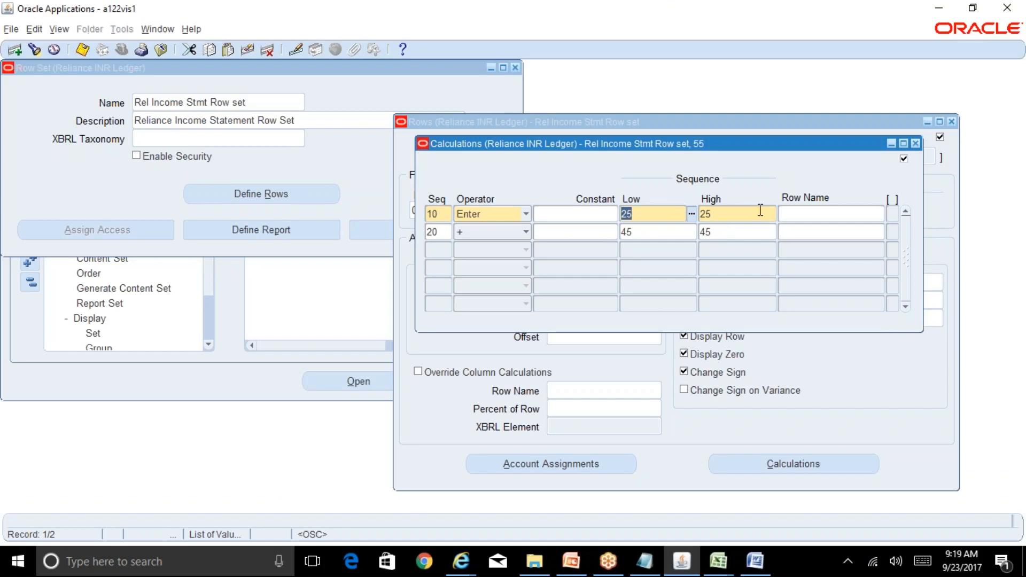
click(915, 144)
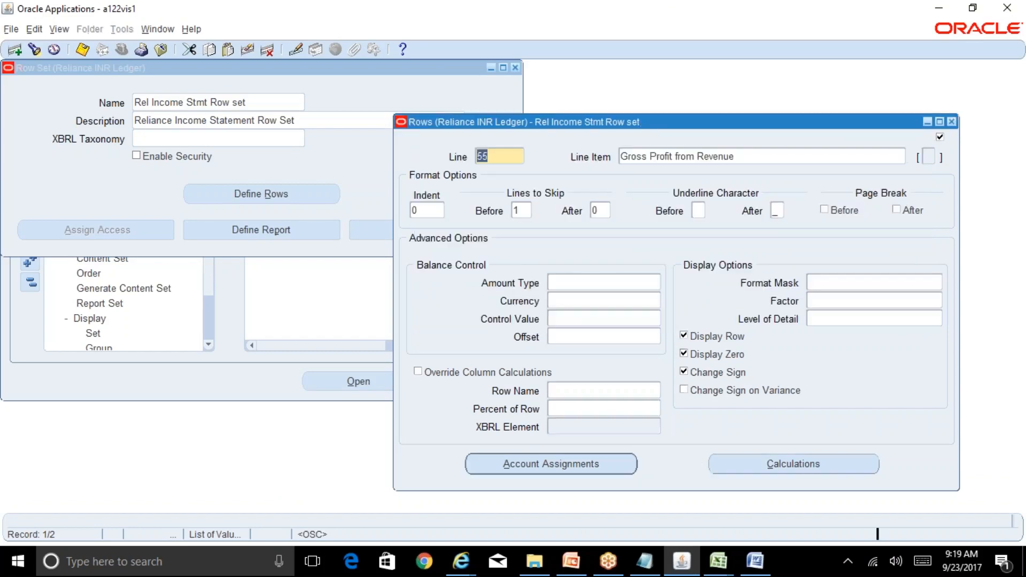
Return to the Reliance income statement workbook and undo the Misc Revenue entries and all trial figures in column F
mouse_move(718, 558)
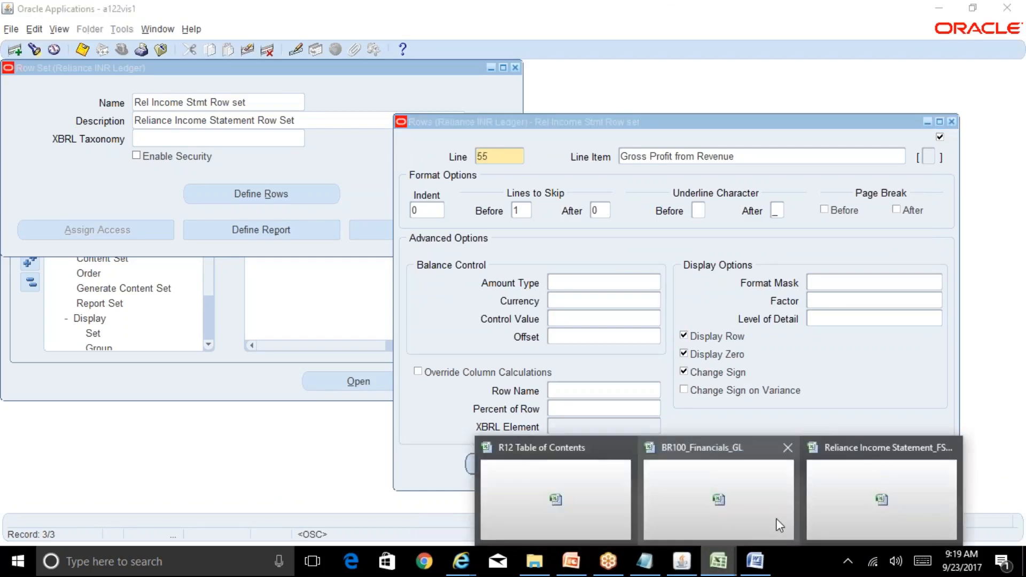
click(855, 497)
key(ctrl+z)
key(ctrl+z)
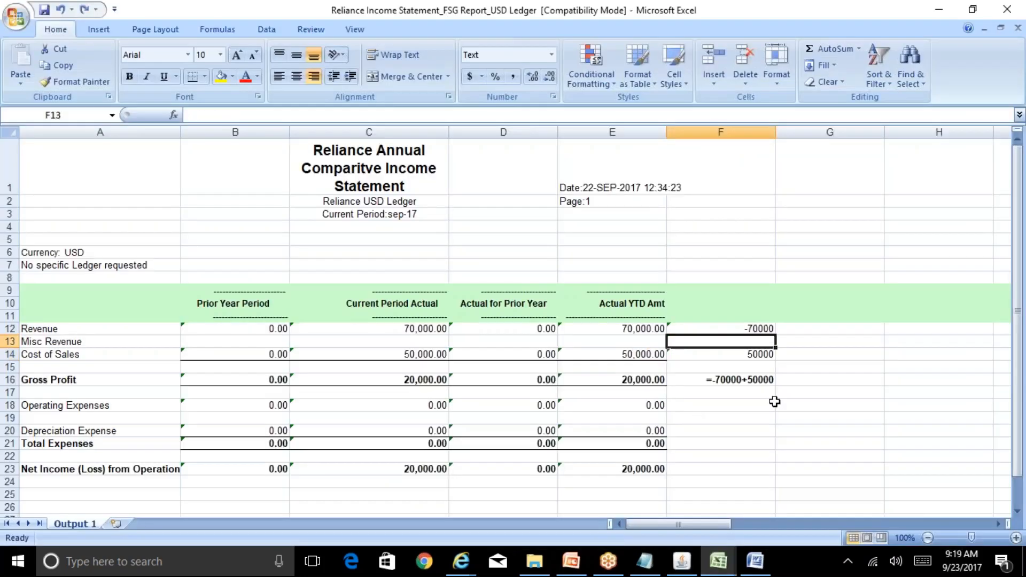
key(ctrl+z)
key(ctrl+z)
key(ctrl+z)
key(ctrl+z)
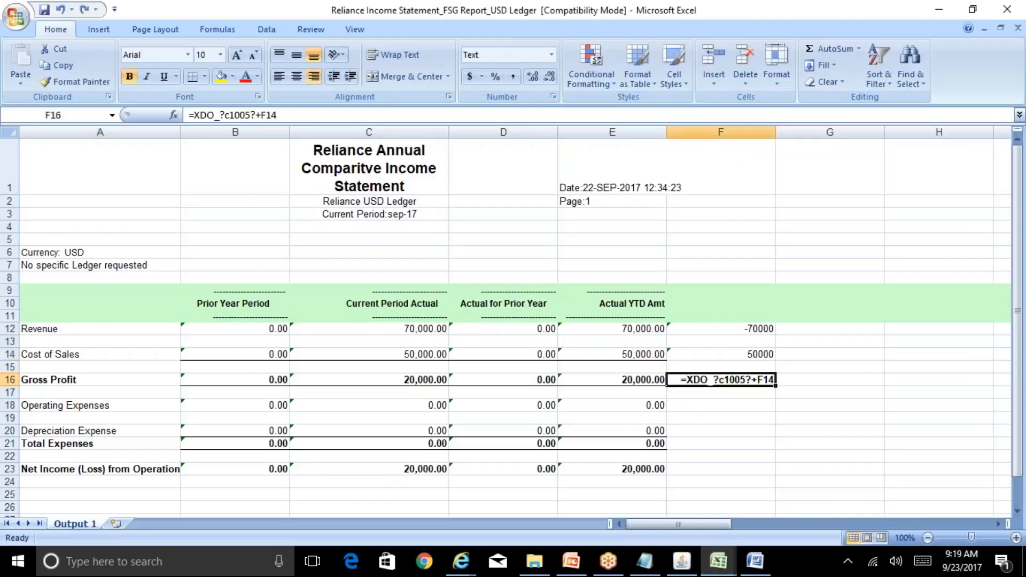
key(ctrl+z)
key(ctrl+z)
key(ctrl+z)
key(ctrl+z)
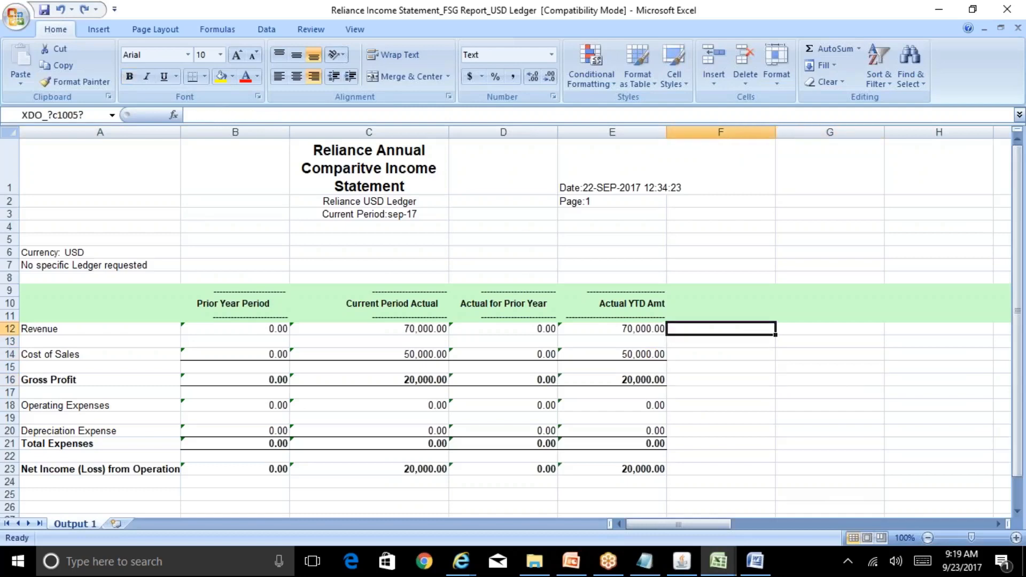
click(156, 339)
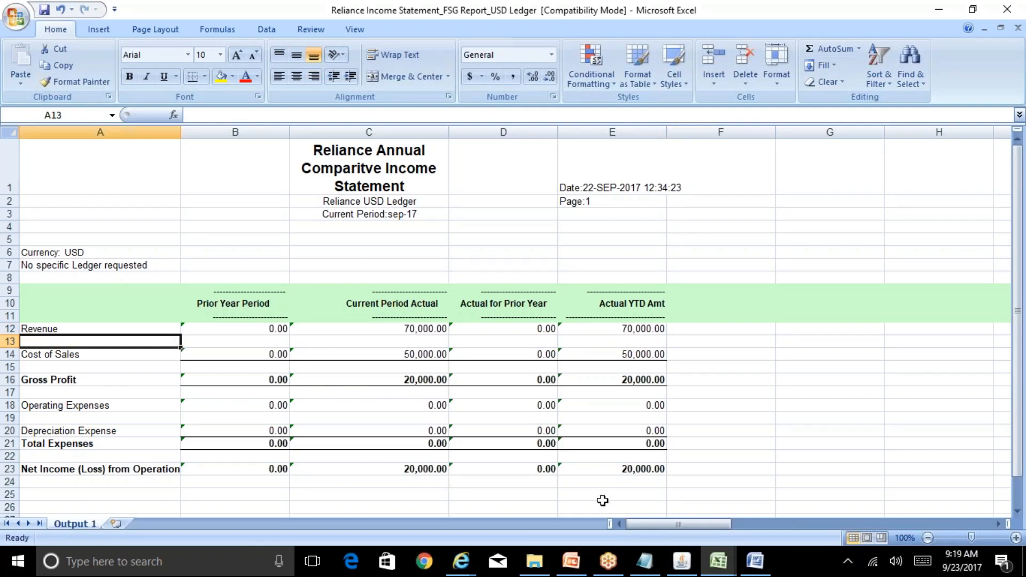
Return to Oracle Applications, recheck the Gross Profit row's calculation sequences and close the Calculations window
click(682, 561)
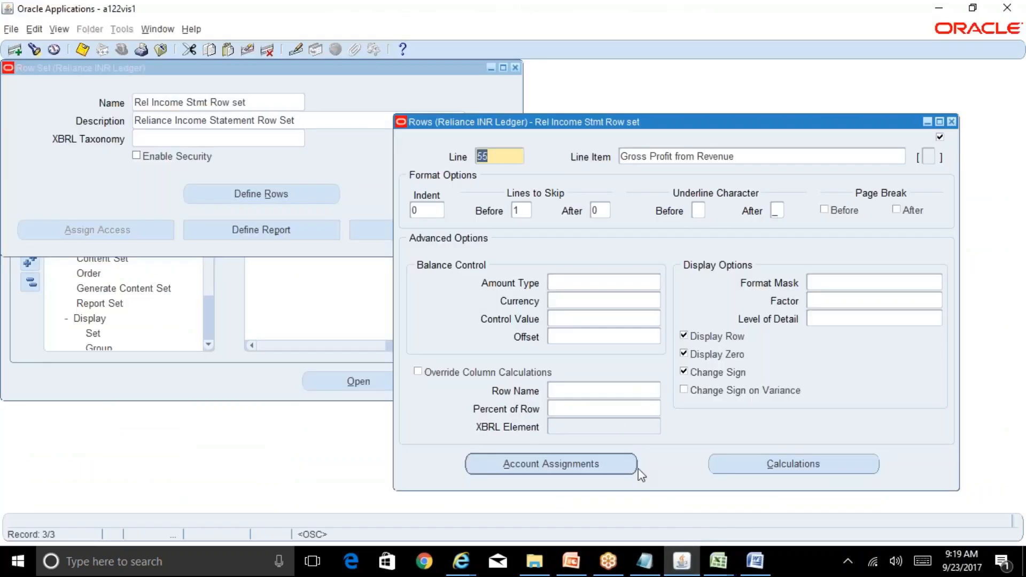
click(780, 465)
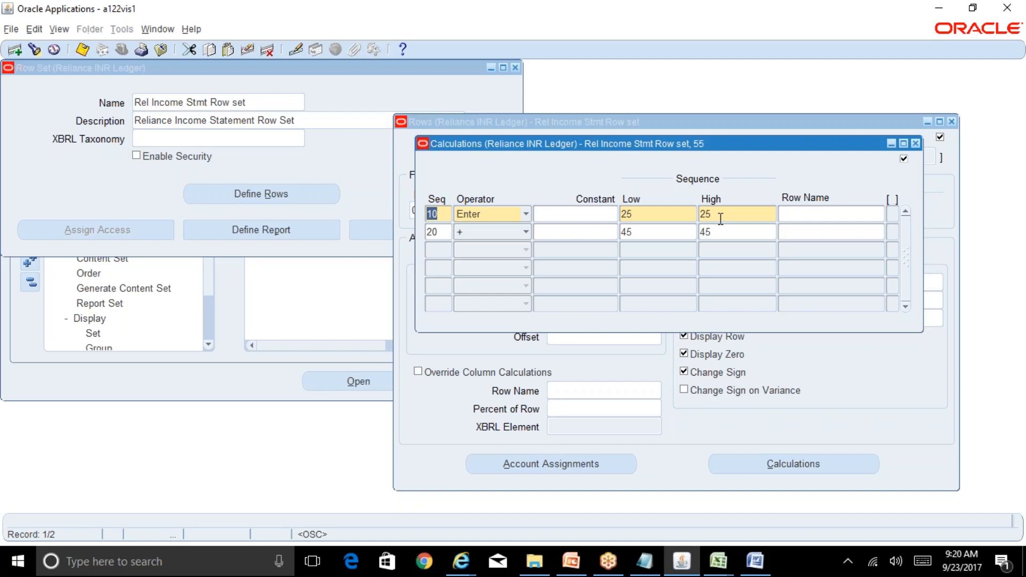
click(916, 143)
Check the Operating Expenses line in the Reliance income statement workbook, and start a new blank row in the Oracle row set
click(718, 561)
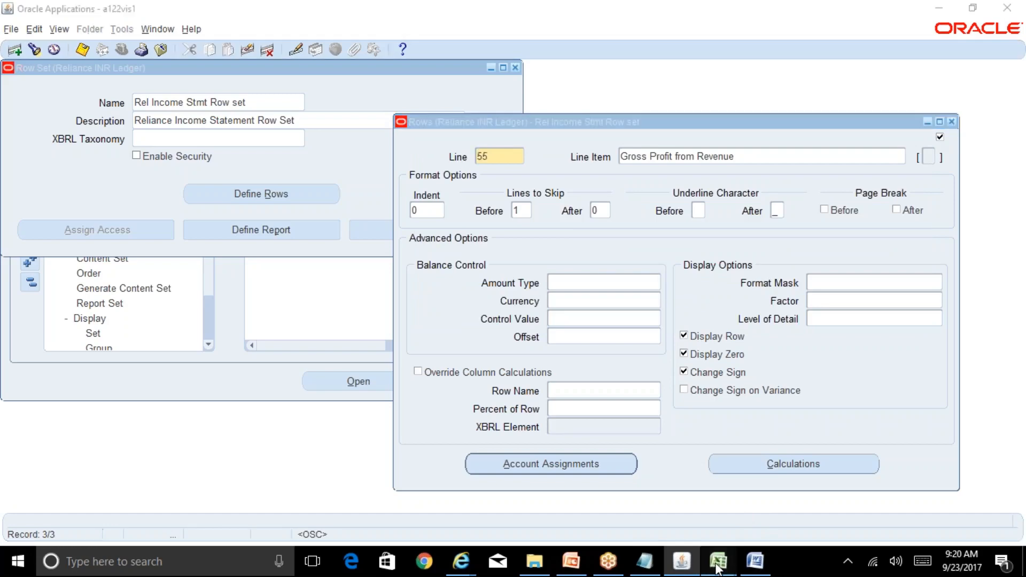
click(815, 491)
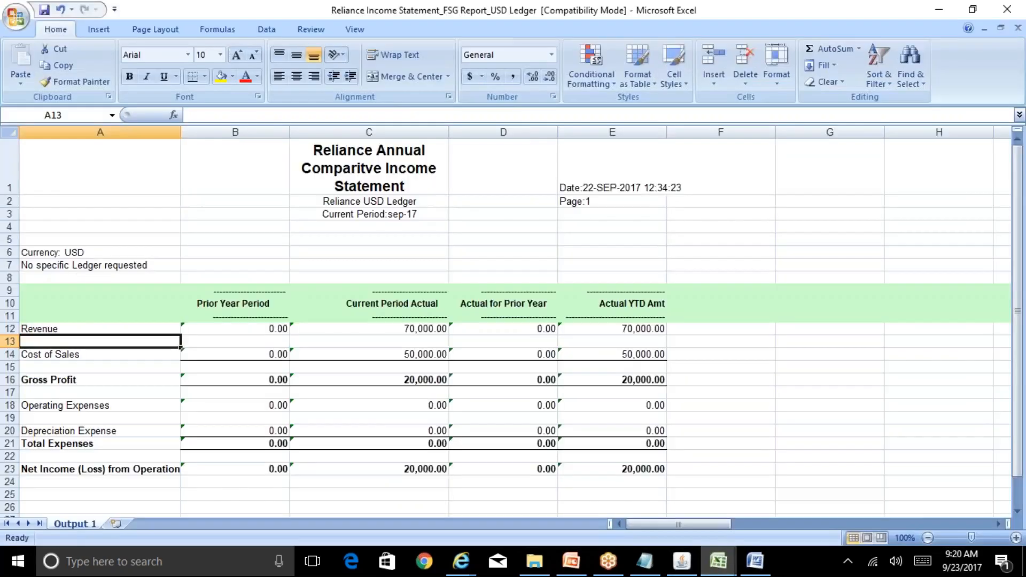
click(127, 406)
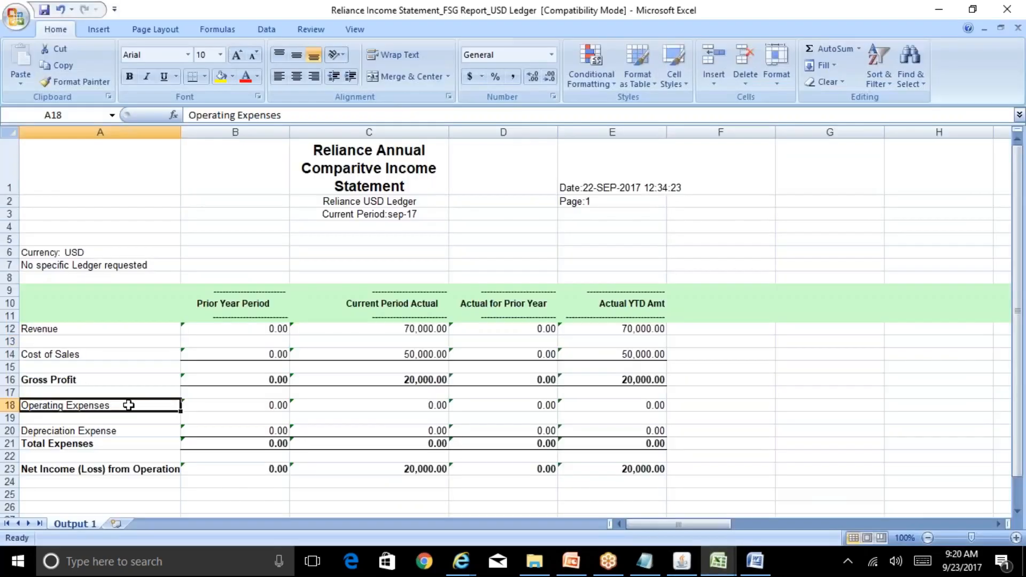
click(682, 561)
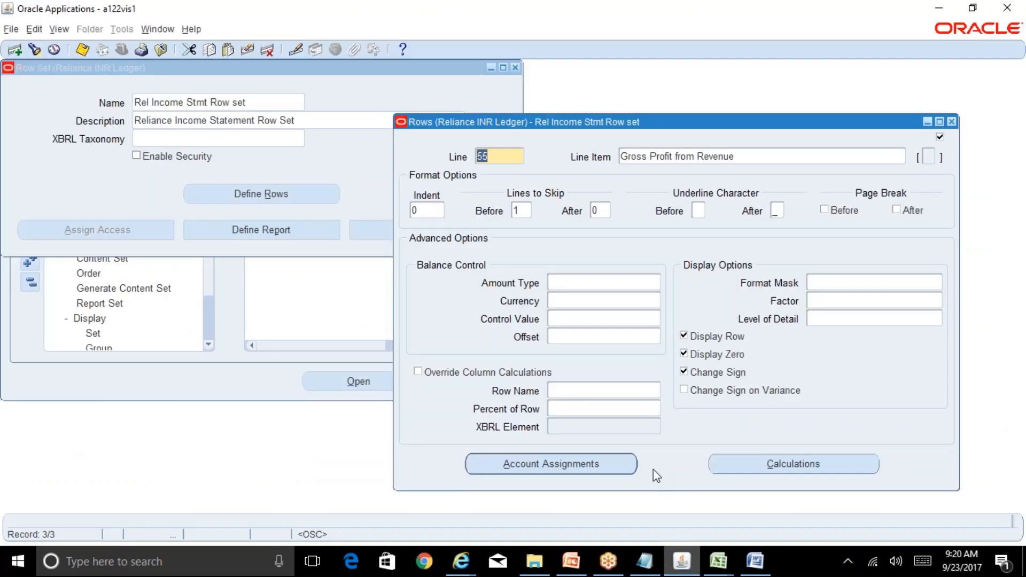
click(15, 50)
Switch to the BR100_Financials_GL workbook and locate section 4, Creation of Operating Expenses Line item, on sheet GL-33
click(718, 561)
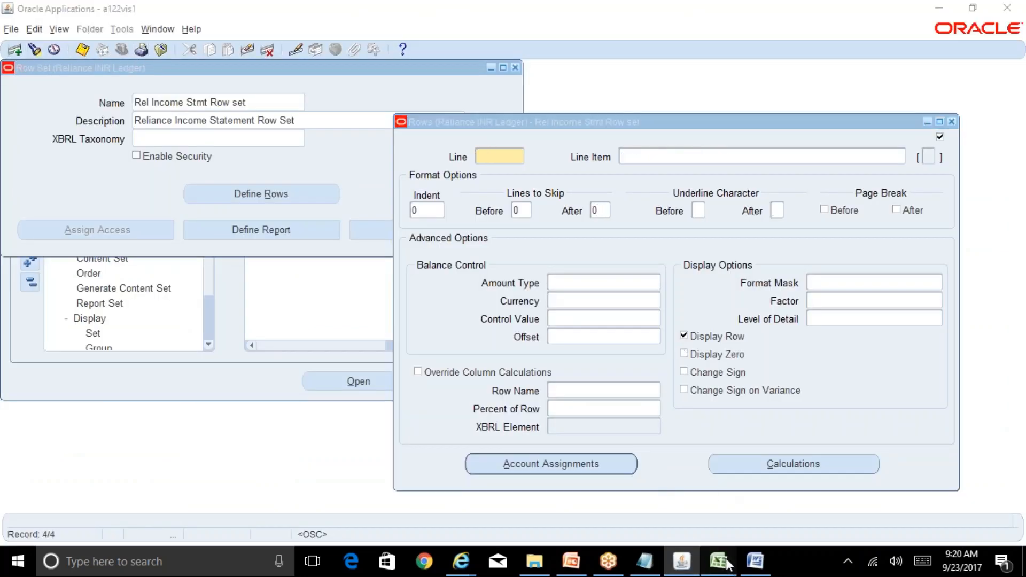
click(729, 537)
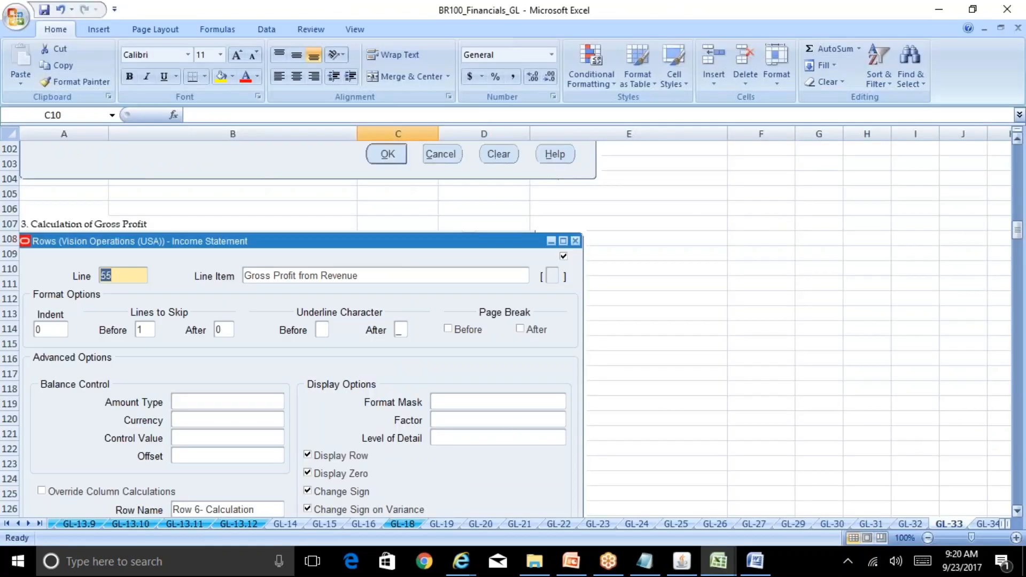
drag(1019, 235, 1023, 273)
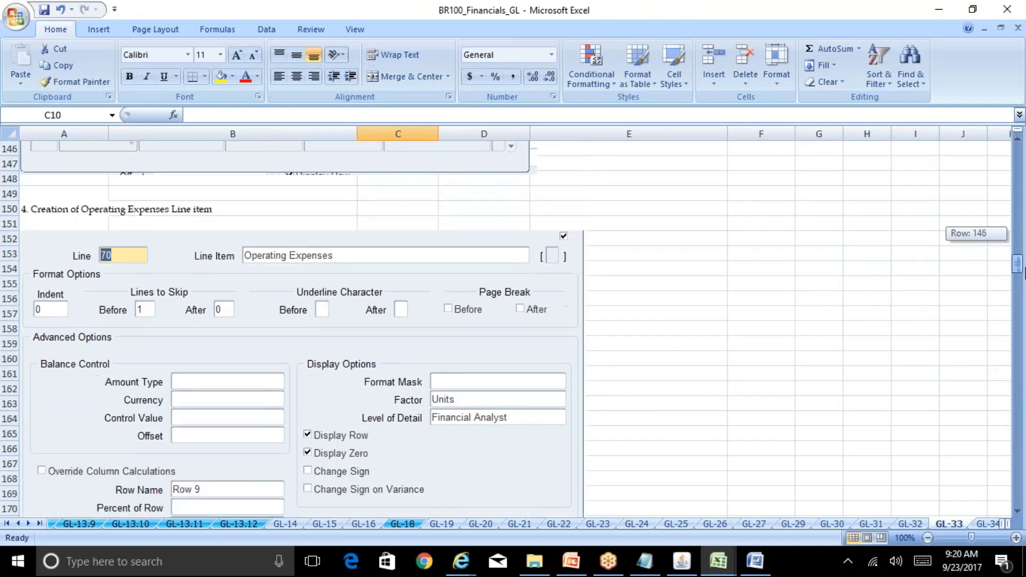
Switch to Oracle Applications and enter line 70 with the line item Operating Expenses in the Rows form
click(693, 563)
text(70)
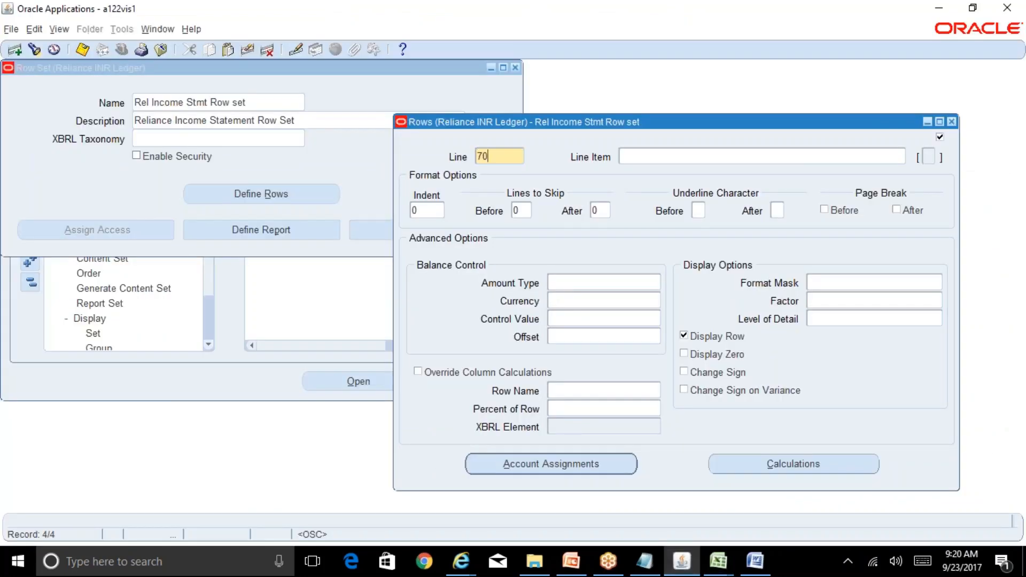
double_click(482, 156)
key(BackSpace)
text(70)
key(Tab)
text(Operating Expenses)
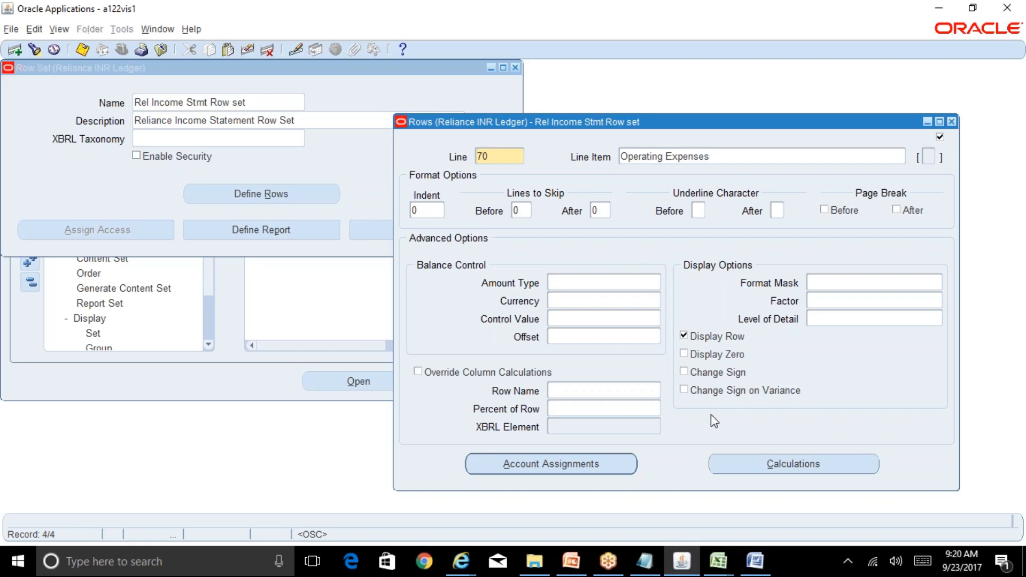
Check the Operating Expenses row in the Reliance Income Statement workbook and set the Oracle row's Lines to Skip Before to 1
click(719, 561)
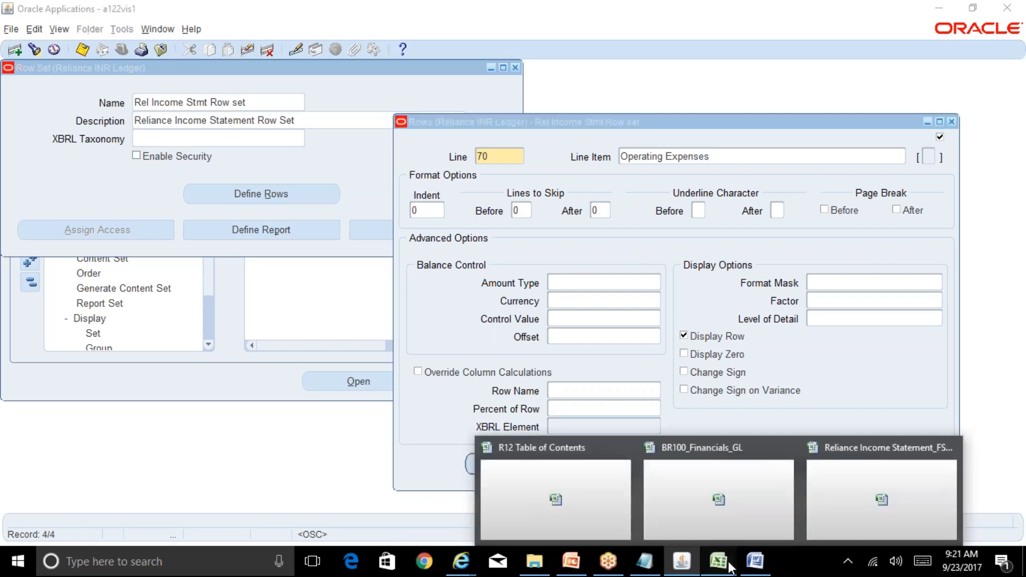
click(849, 511)
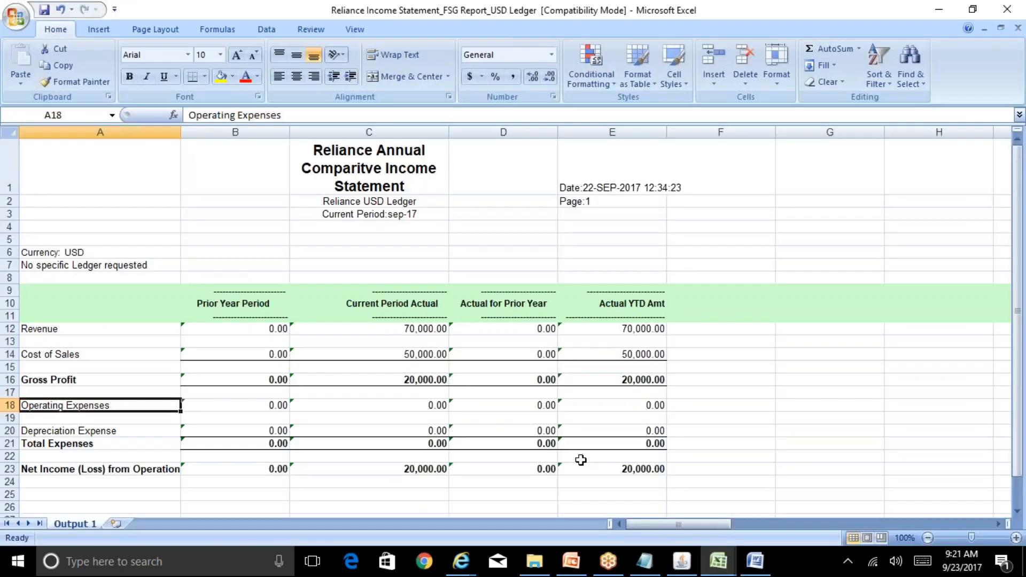
click(250, 404)
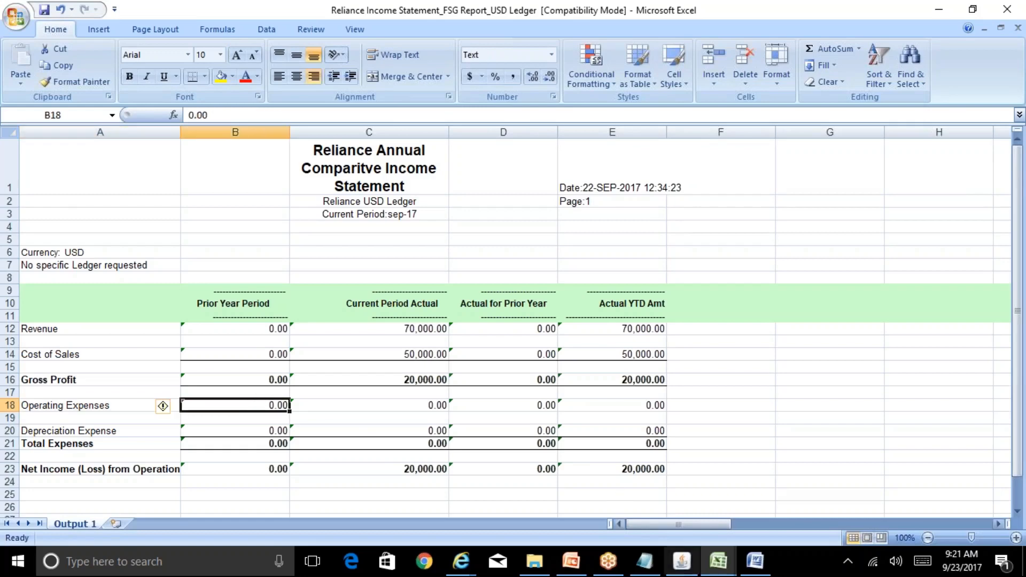
key(alt+Tab)
click(524, 209)
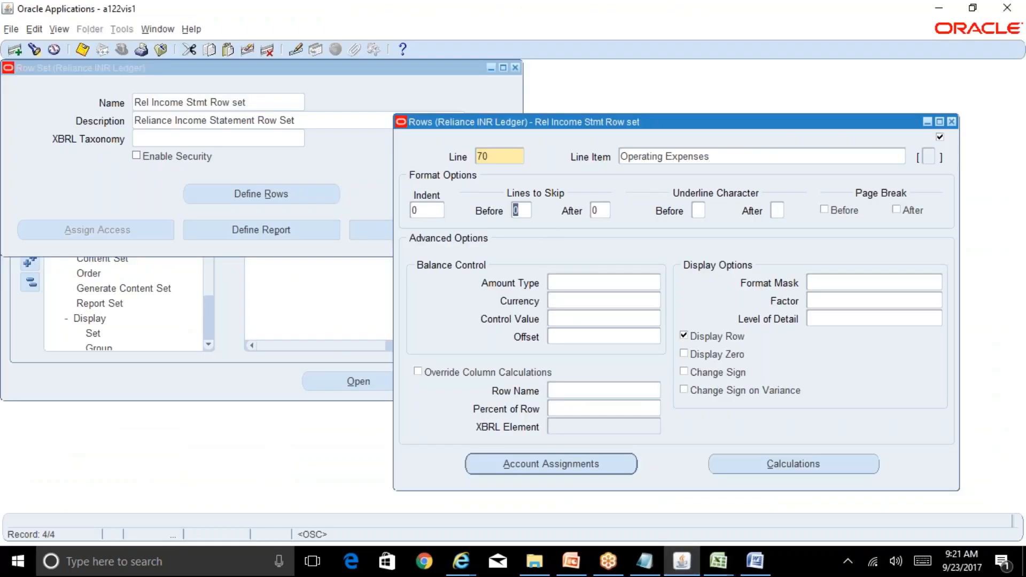
text(1)
key(Tab)
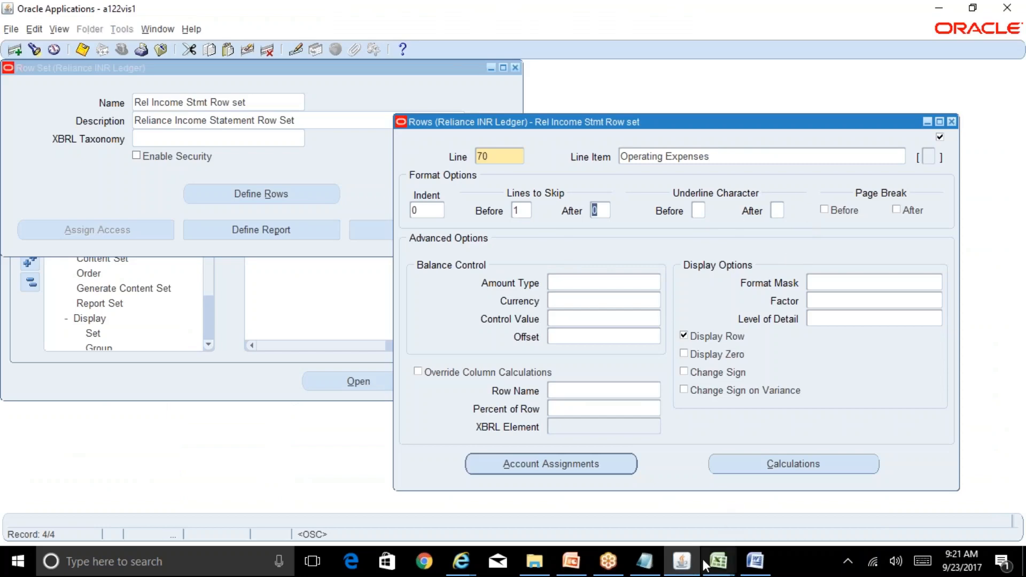
Recheck the report's Operating Expenses spacing in Excel and set Lines to Skip After to 1 for line 70 in Oracle
mouse_move(720, 566)
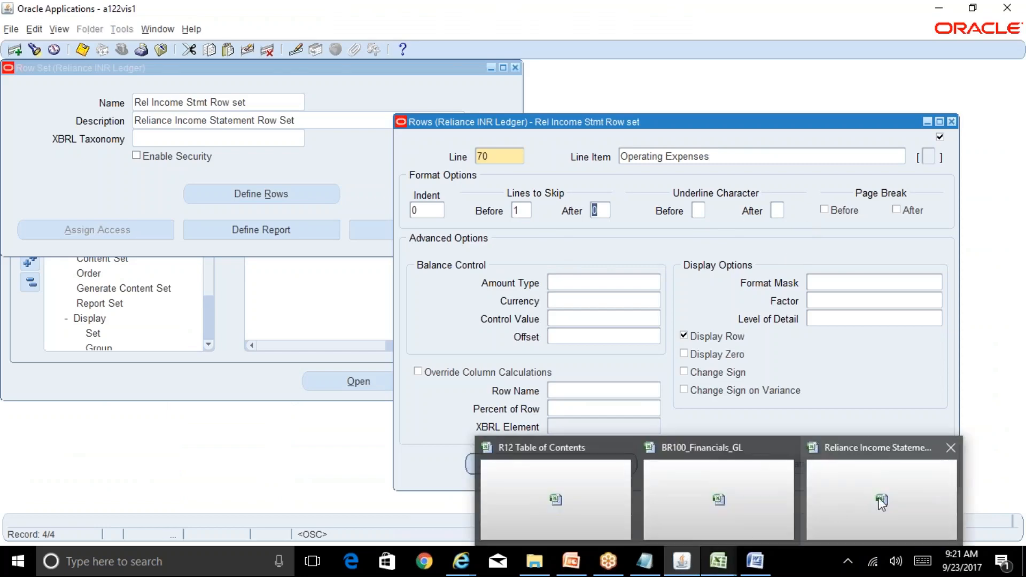
click(840, 510)
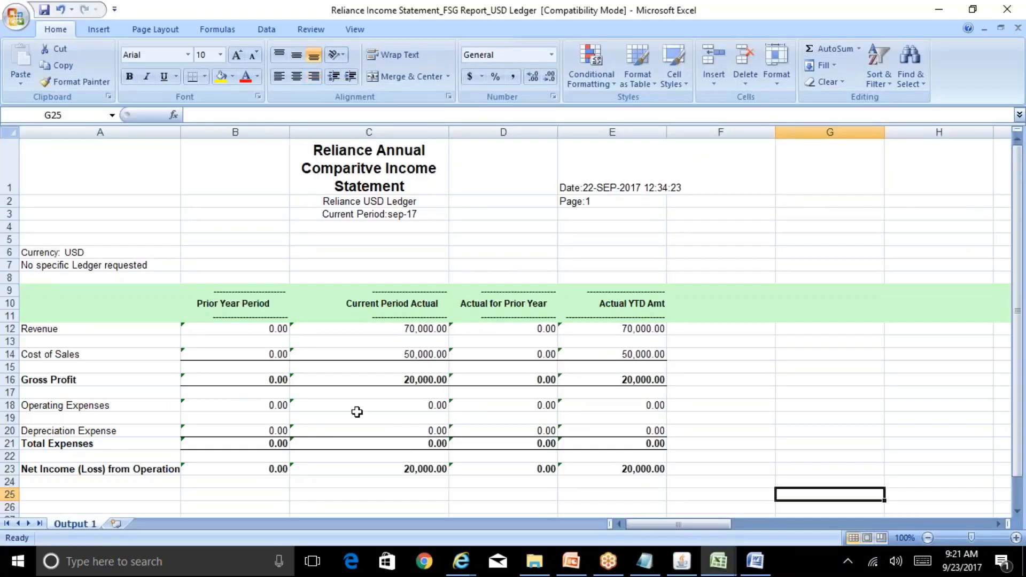
click(255, 409)
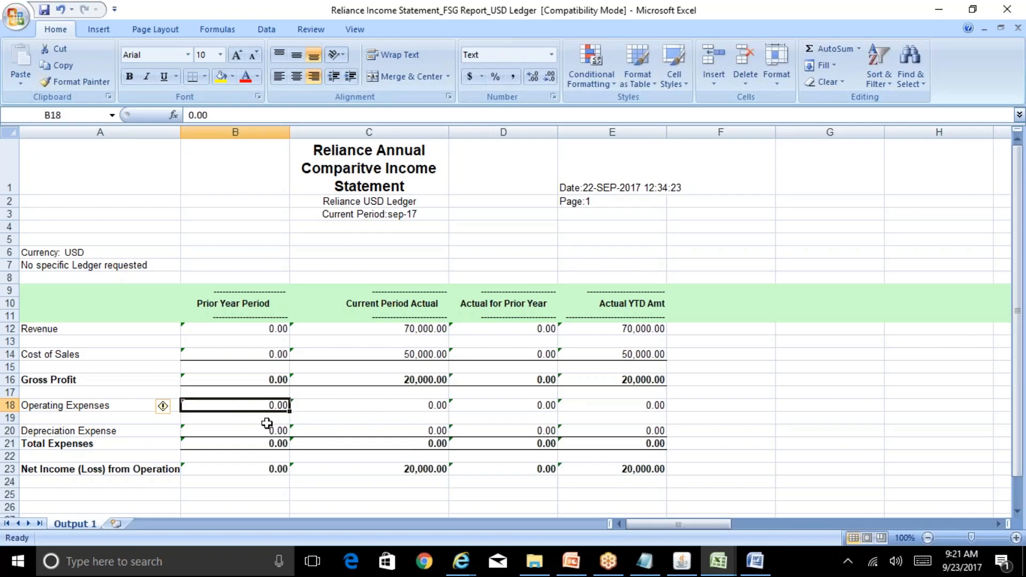
click(682, 562)
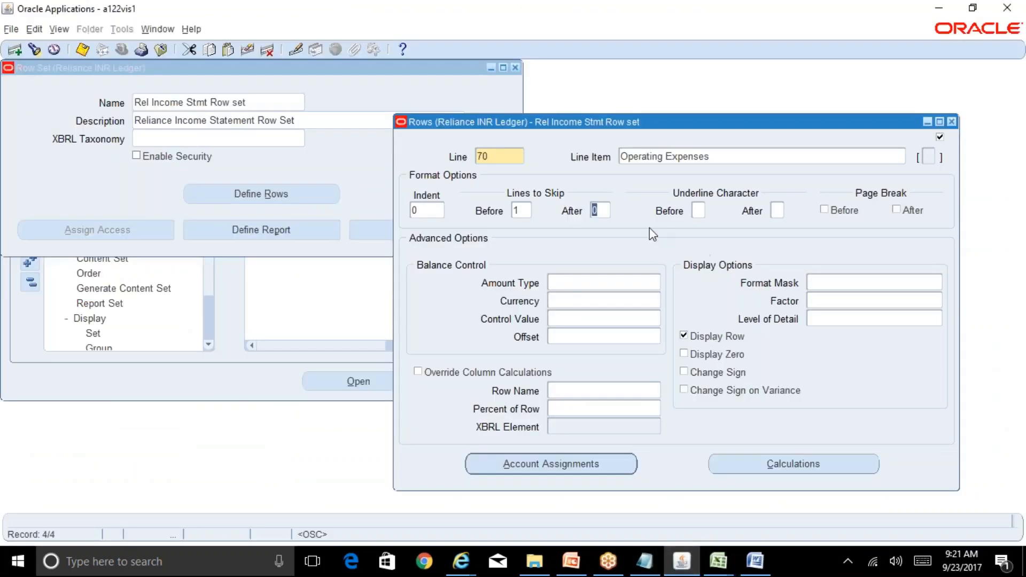
text(1)
Examine the blank rows around Operating Expenses and Depreciation Expense in the Reliance Income Statement workbook
mouse_move(718, 560)
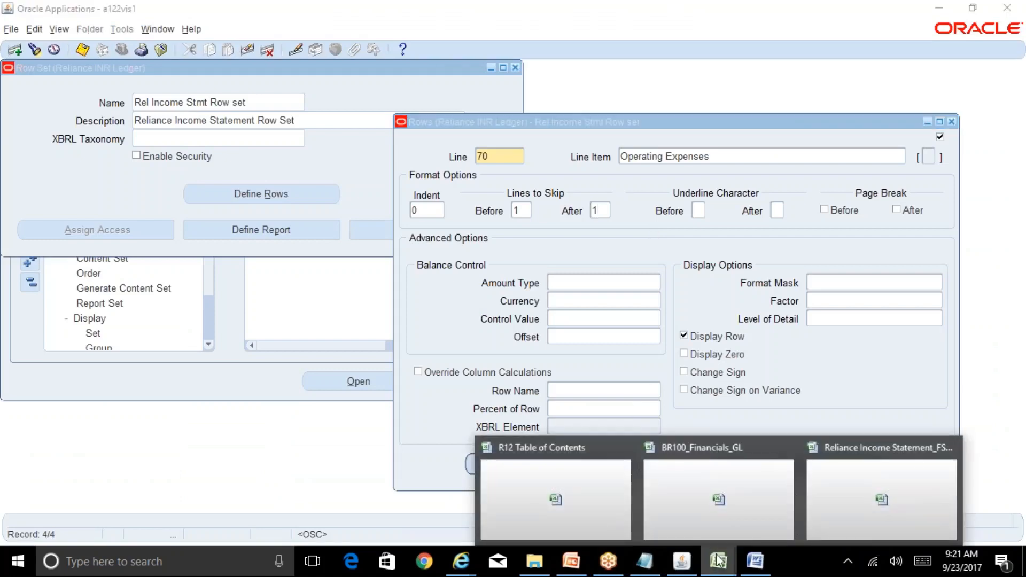
click(781, 509)
click(551, 508)
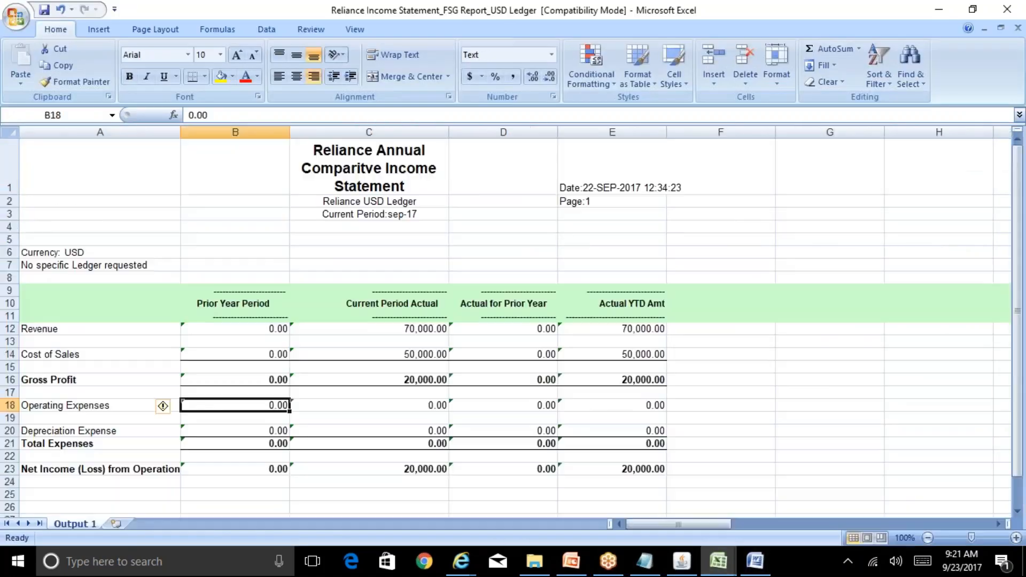
click(248, 392)
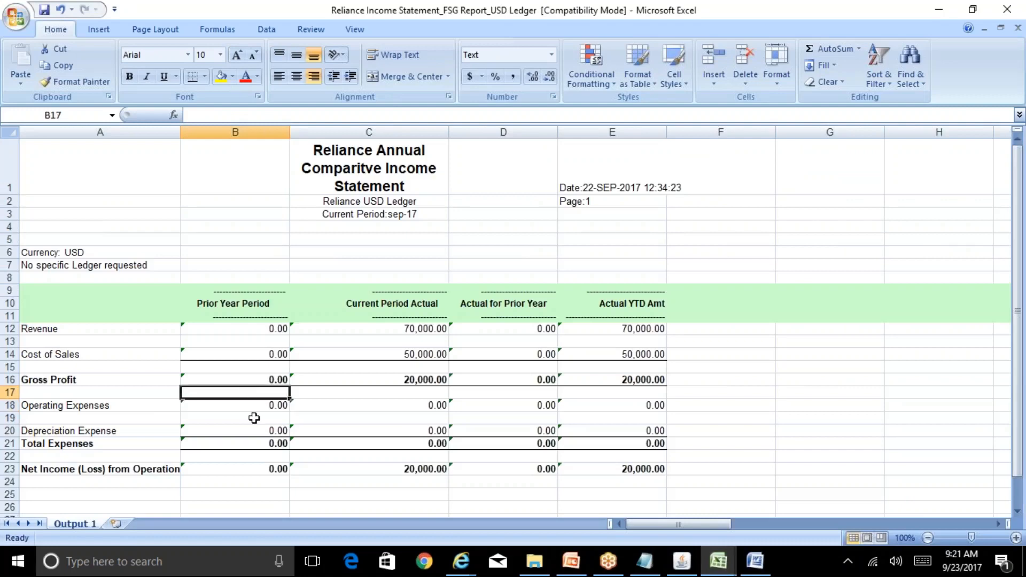
click(254, 418)
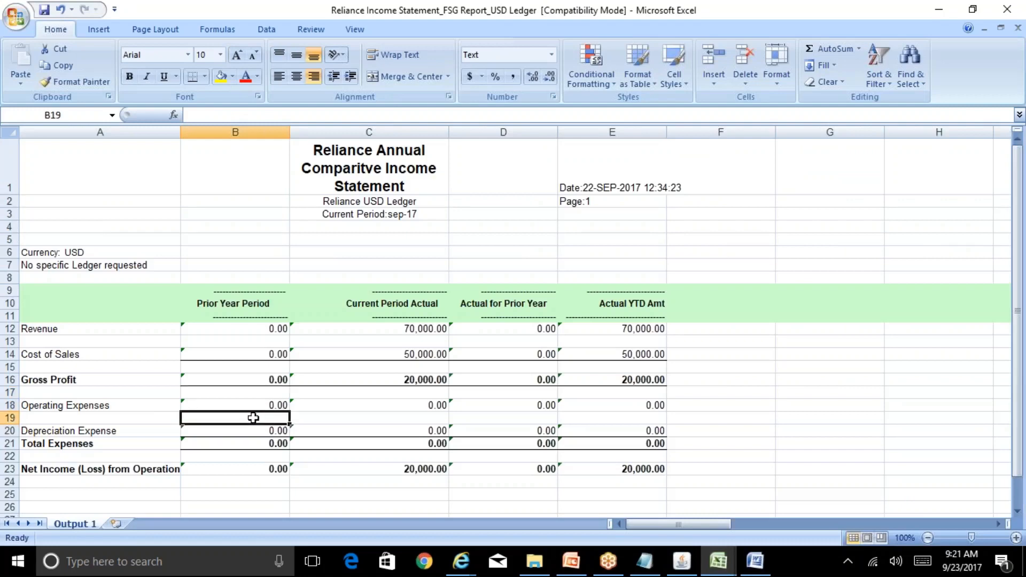
click(131, 405)
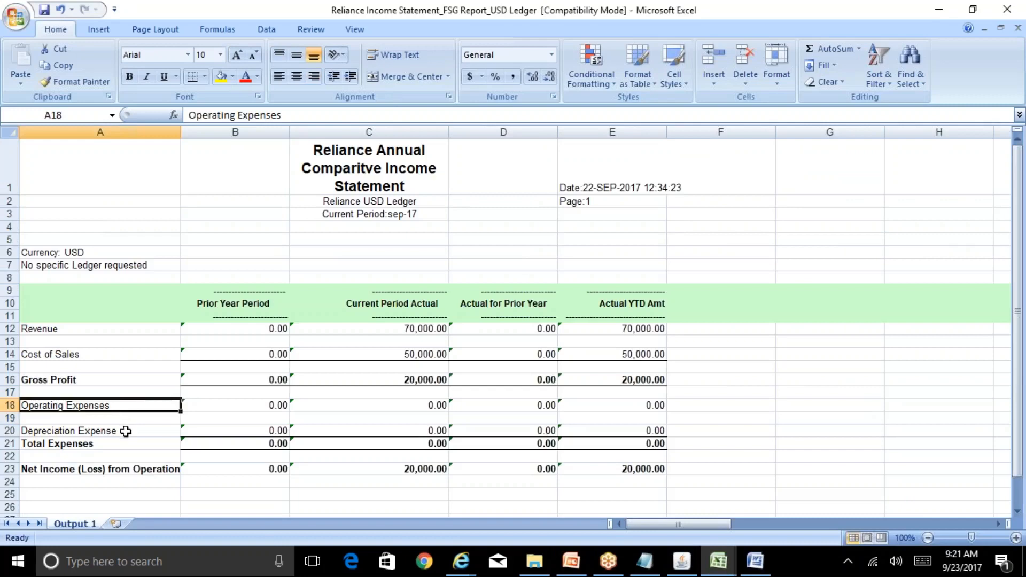
click(125, 431)
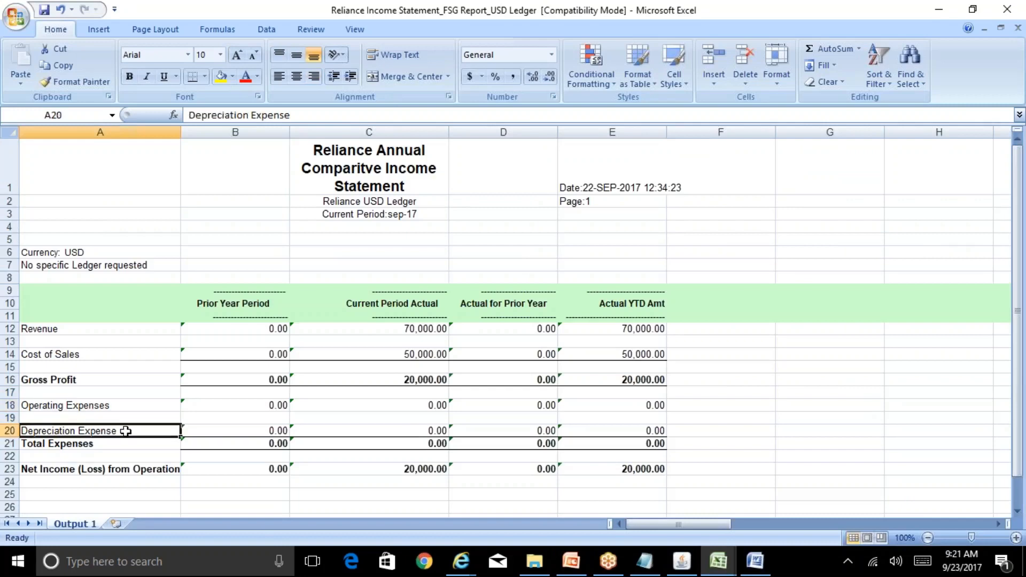
click(261, 431)
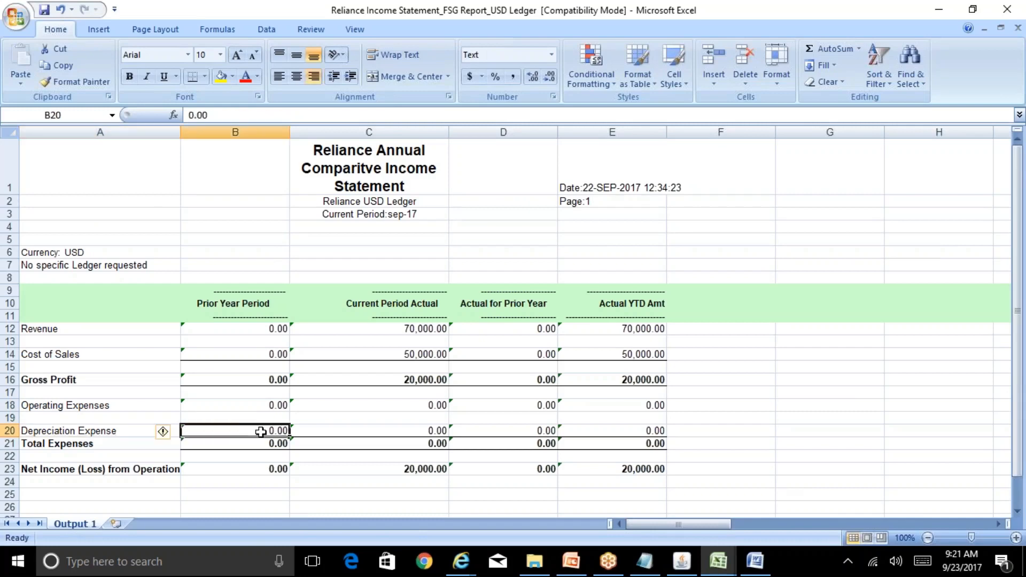
Try inserting a blank row above Depreciation Expense in the report and undo the insertion
key(alt+i)
key(r)
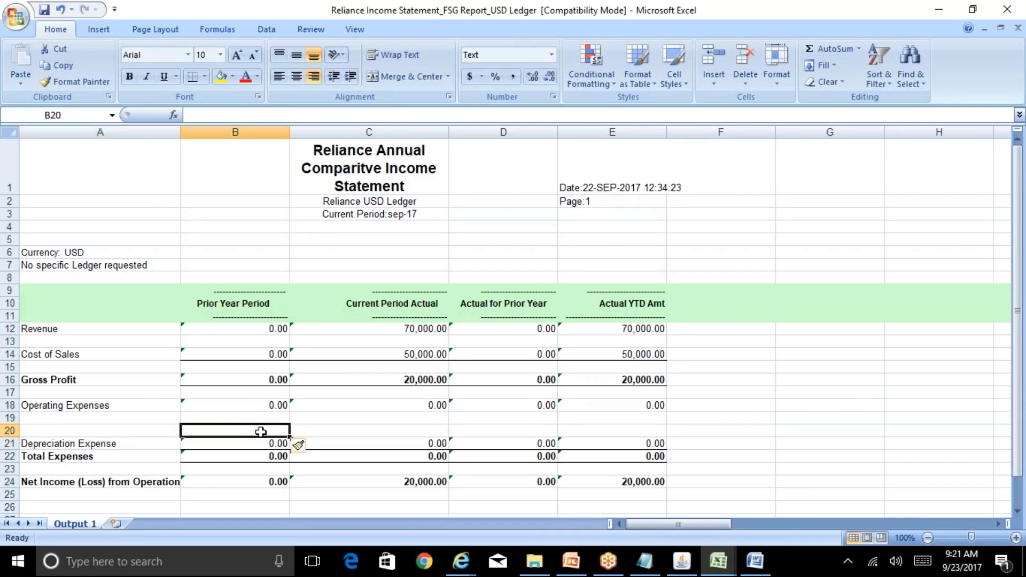
key(ctrl+z)
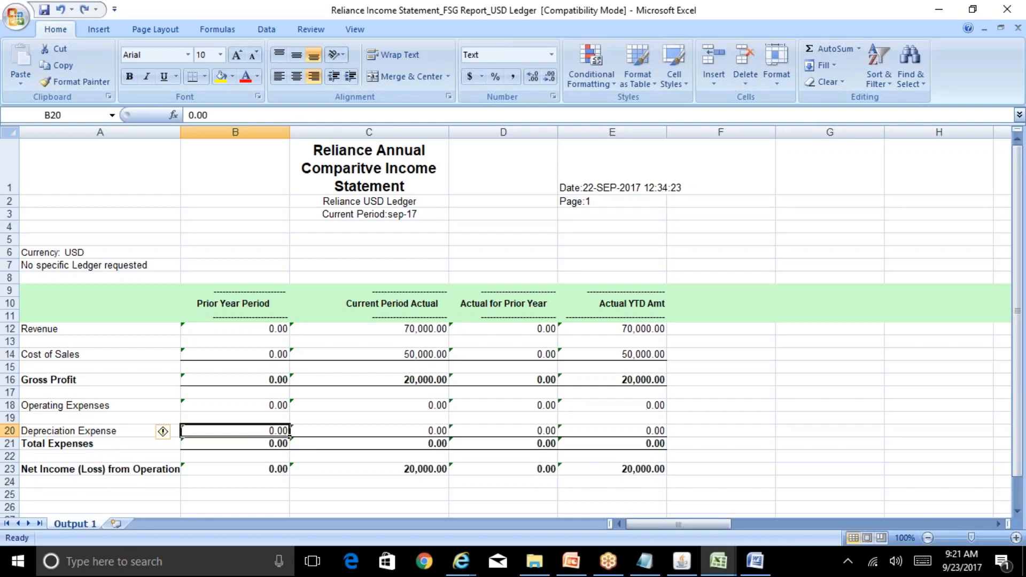
Return to Oracle Applications, enable Display Zero for the Operating Expenses row and open its account assignments
click(260, 407)
click(682, 561)
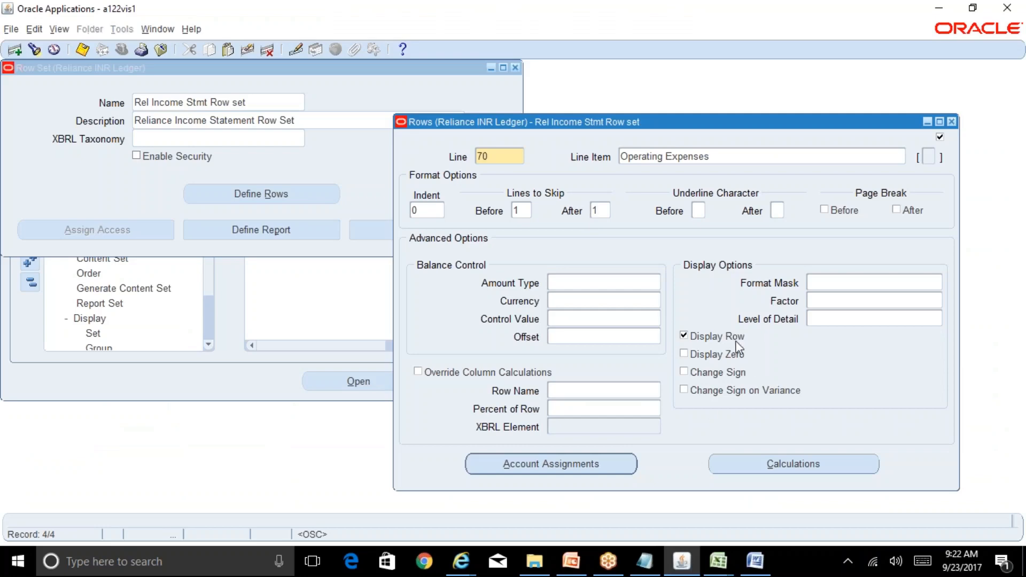
click(716, 355)
click(620, 463)
Look up the Operating Expenses account assignment ranges on sheet GL-33 of the BR100_Financials_GL workbook and return to Oracle
click(720, 561)
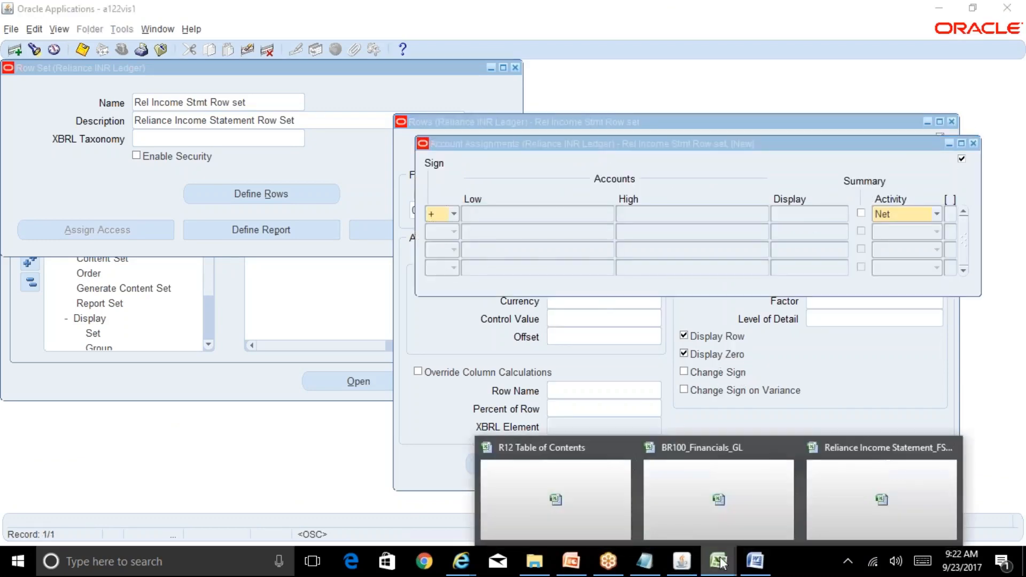
click(788, 499)
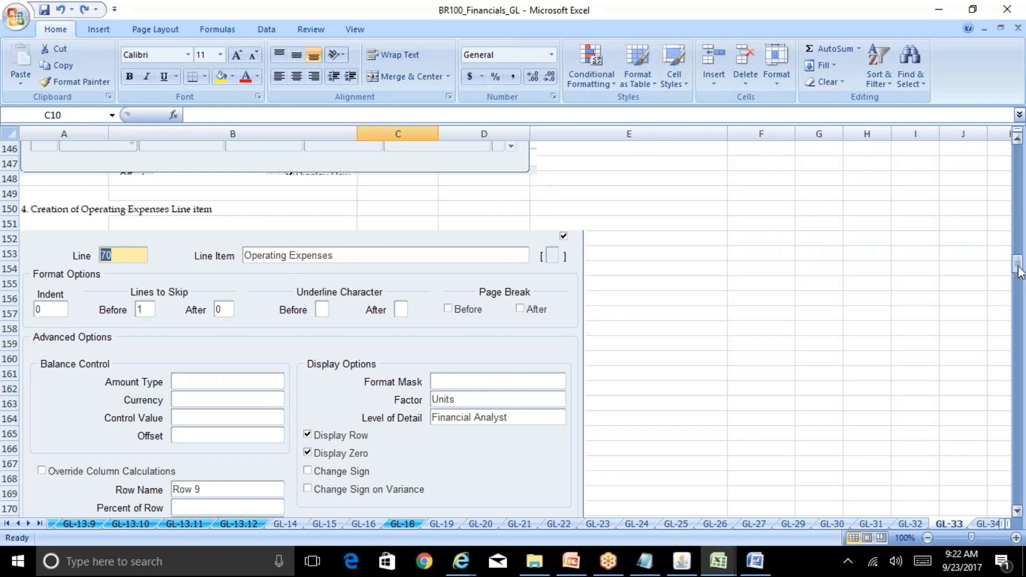
drag(1021, 278, 1020, 292)
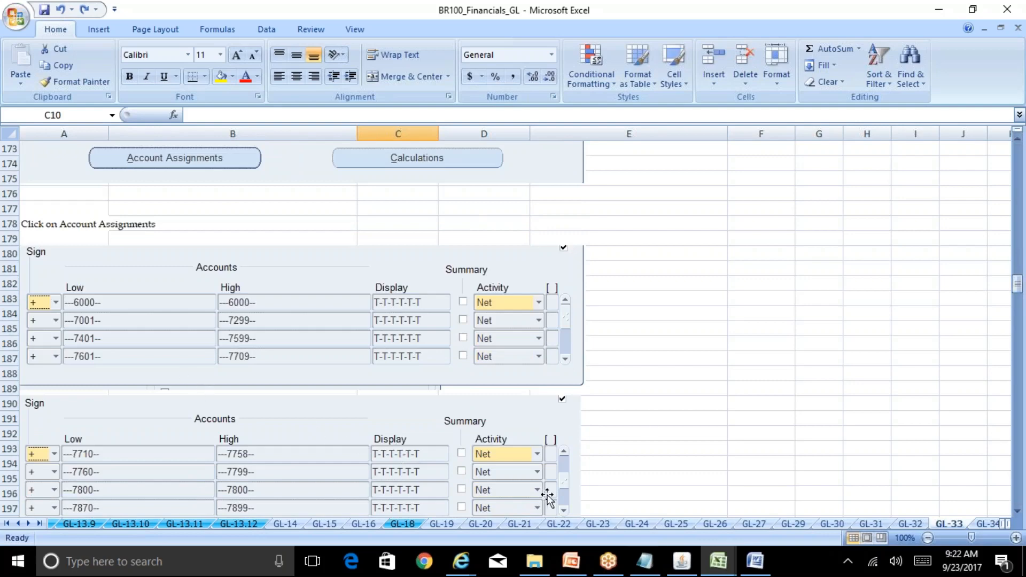
click(682, 561)
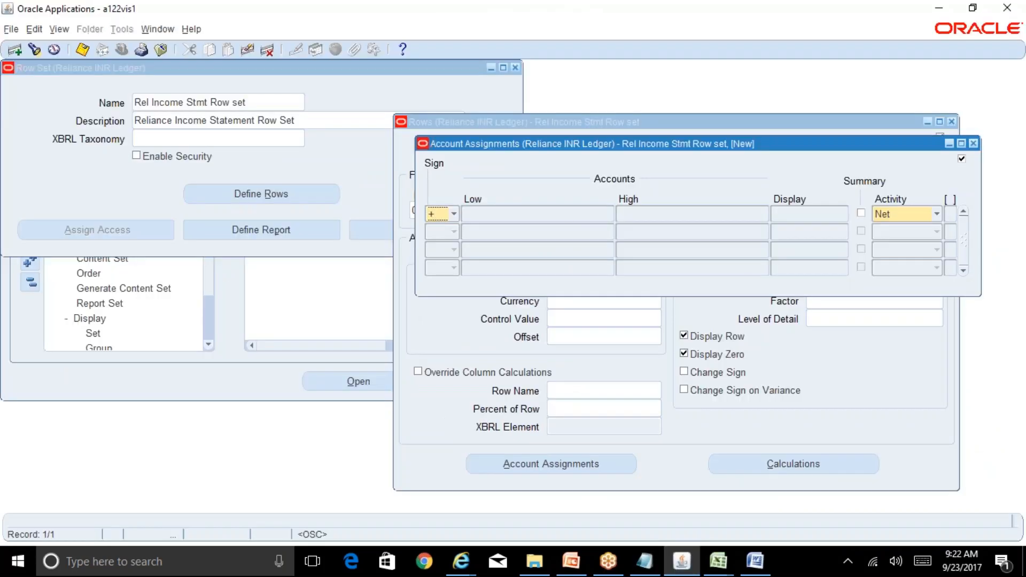
Open the accounting flexfield for the first account assignment and set the low and high Company to 01
key(Tab)
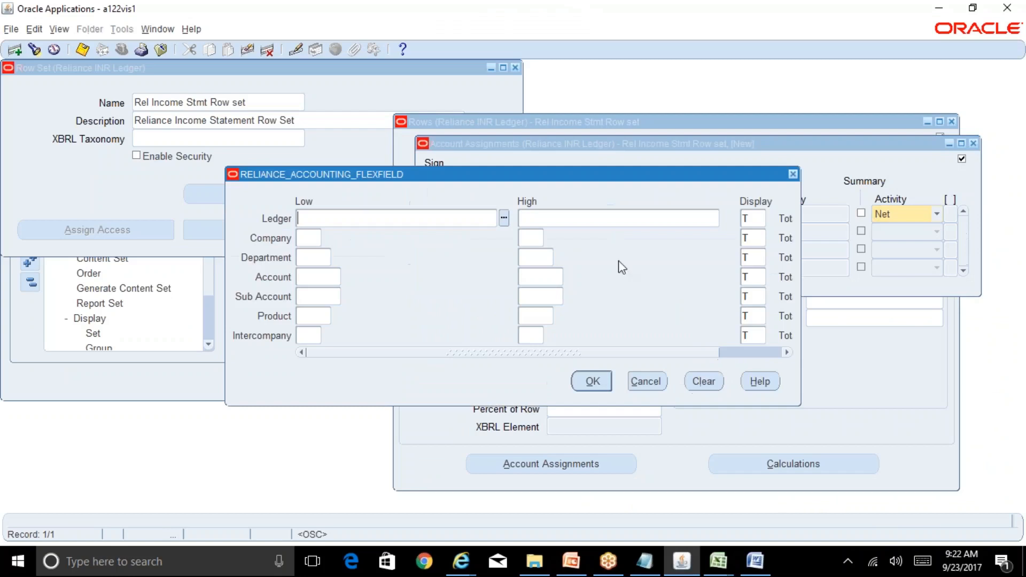
click(313, 237)
text(01)
key(Tab)
key(Tab)
key(Tab)
key(Tab)
key(Tab)
key(Tab)
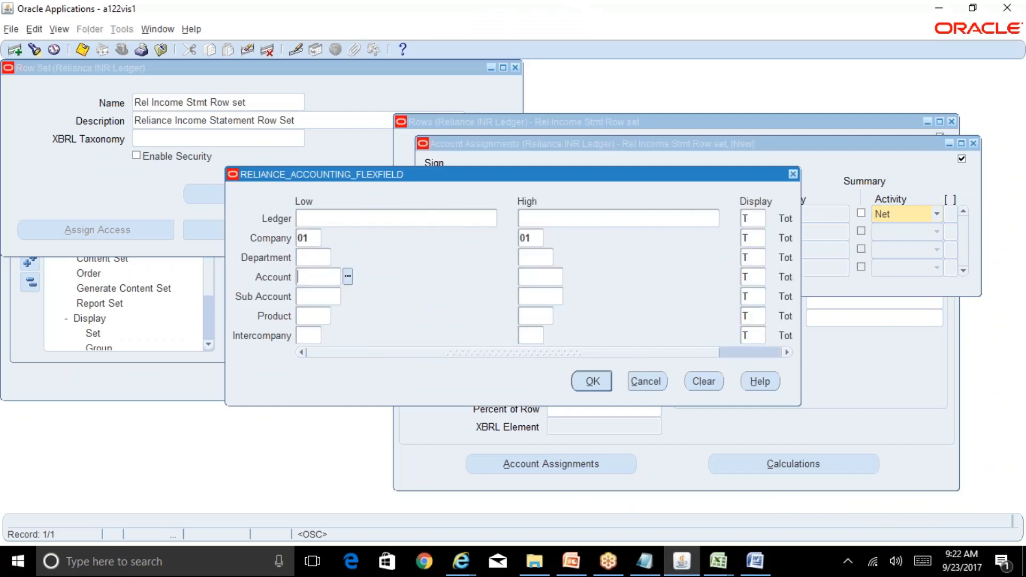
After checking the BR100 workbook, set the low and high Account to 6000, accept the range and add a second assignment line
key(alt+Tab)
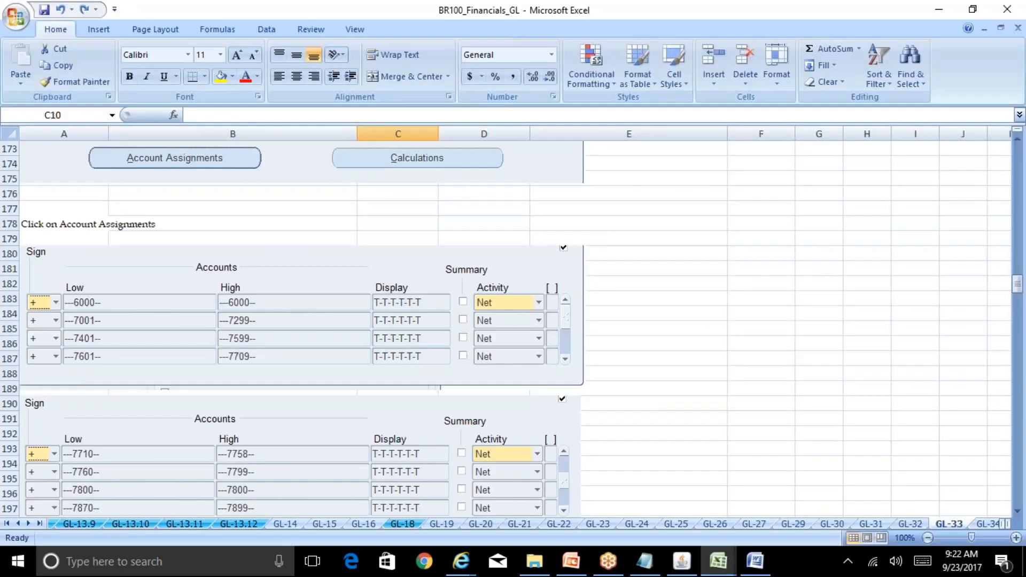
key(alt+Tab)
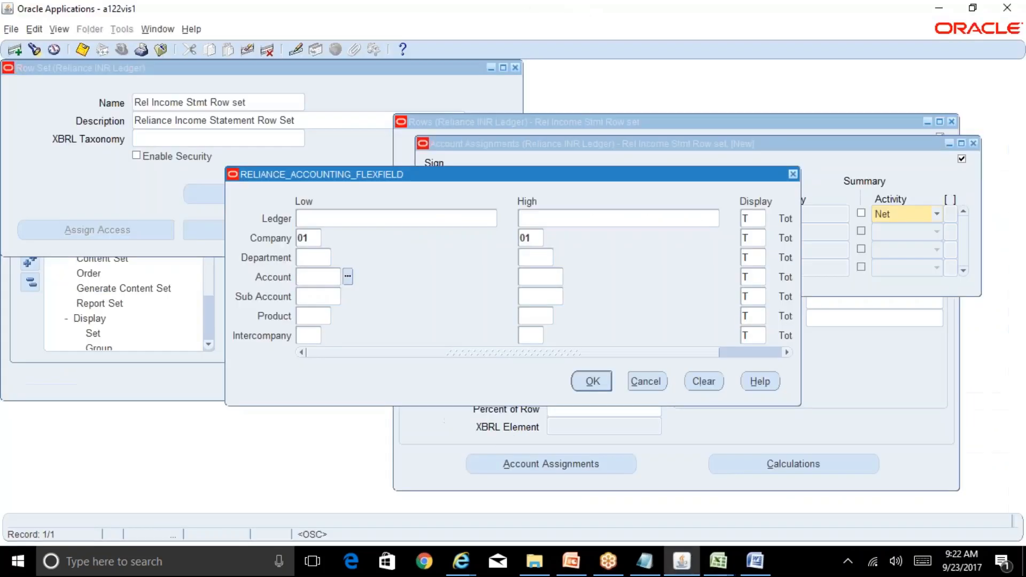
text(6000)
key(Tab)
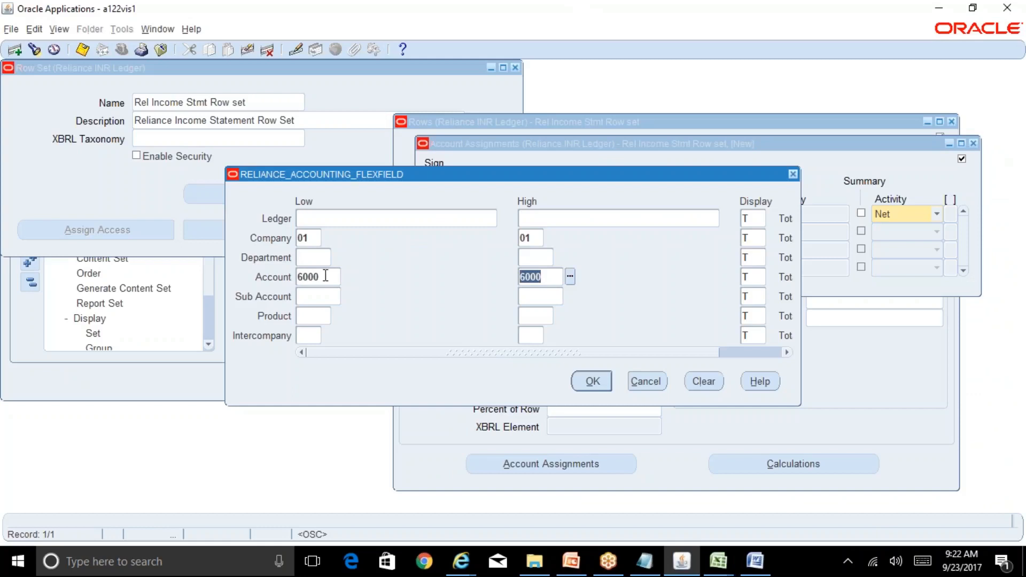
key(shift+Tab)
text(6)
key(Tab)
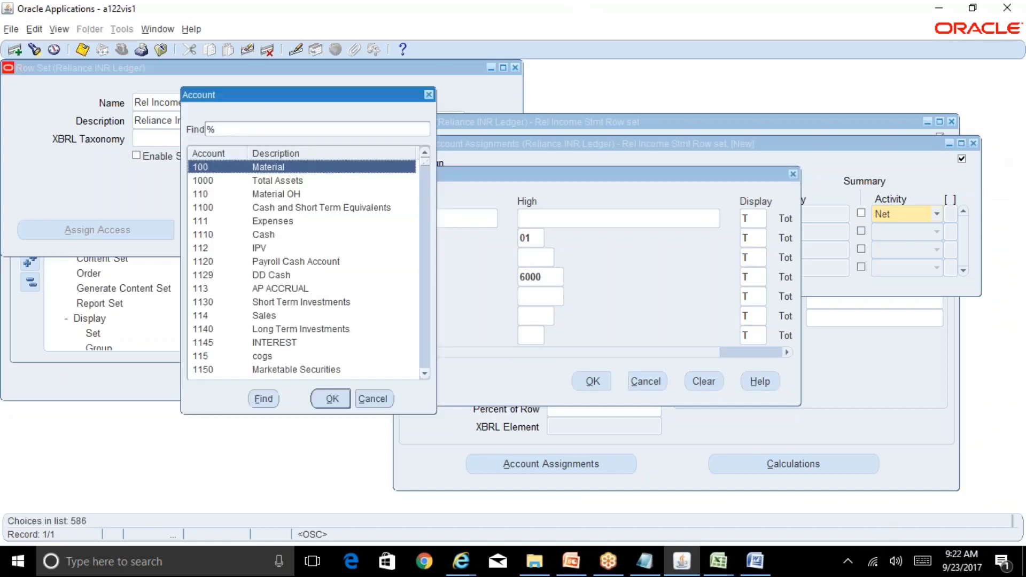
click(328, 398)
click(592, 381)
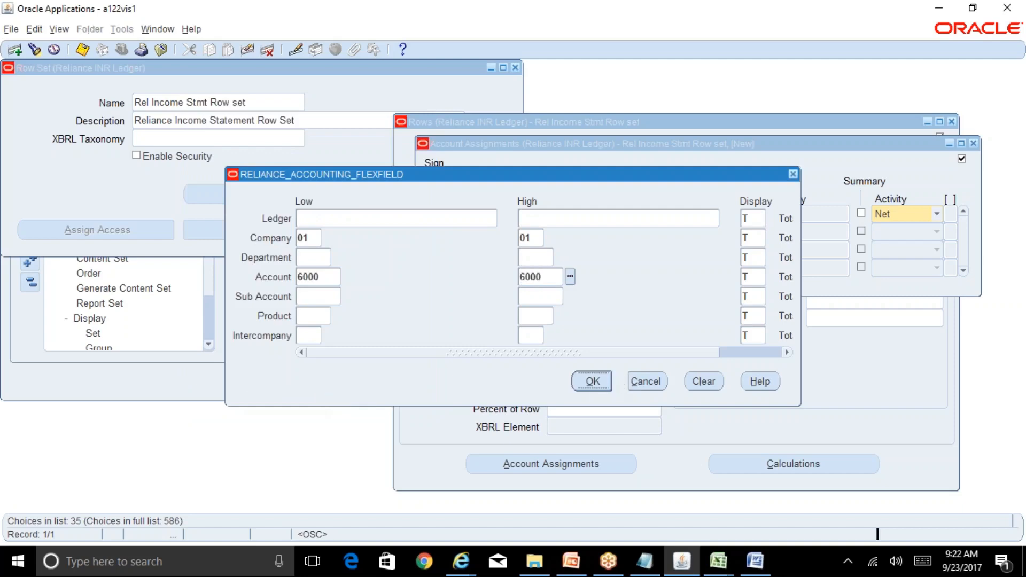
key(Down)
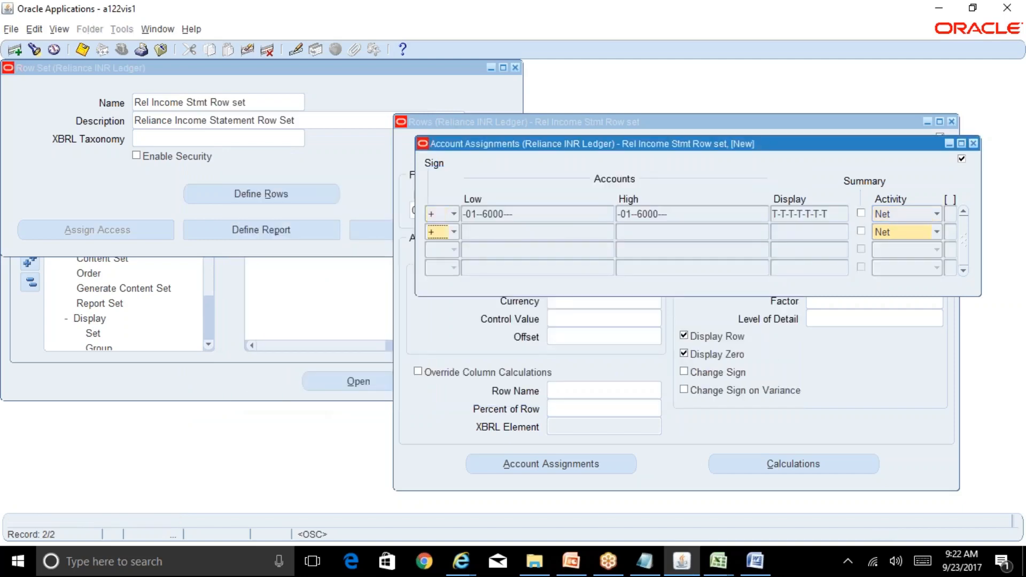
Open the accounting flexfield for the second account assignment and set the low and high Company to 01
key(Tab)
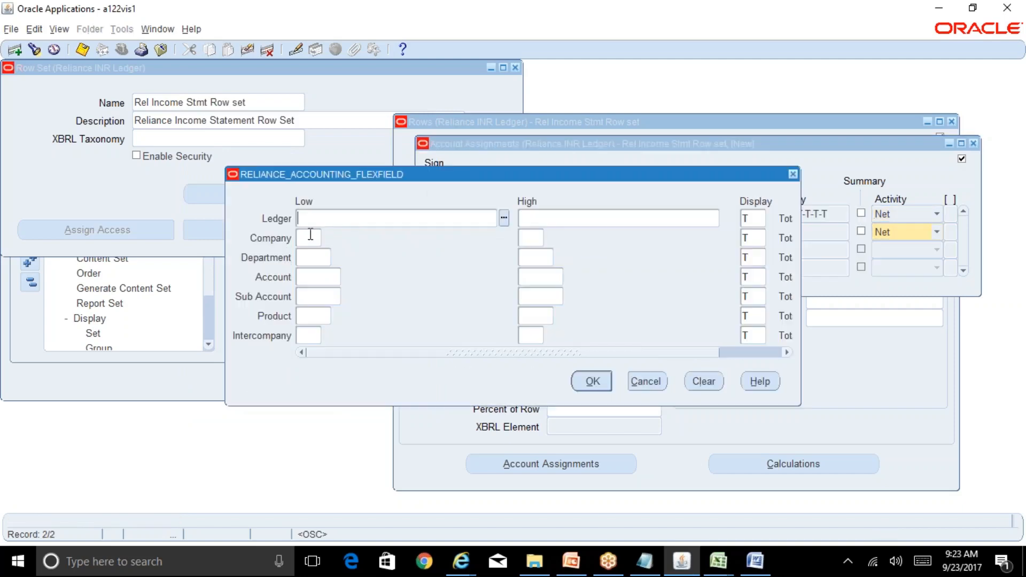
click(310, 235)
text(01)
key(Tab)
click(312, 277)
Check the second assignment range in the BR100_Financials_GL workbook, return to Oracle Applications and set the low Account to 7001
click(717, 561)
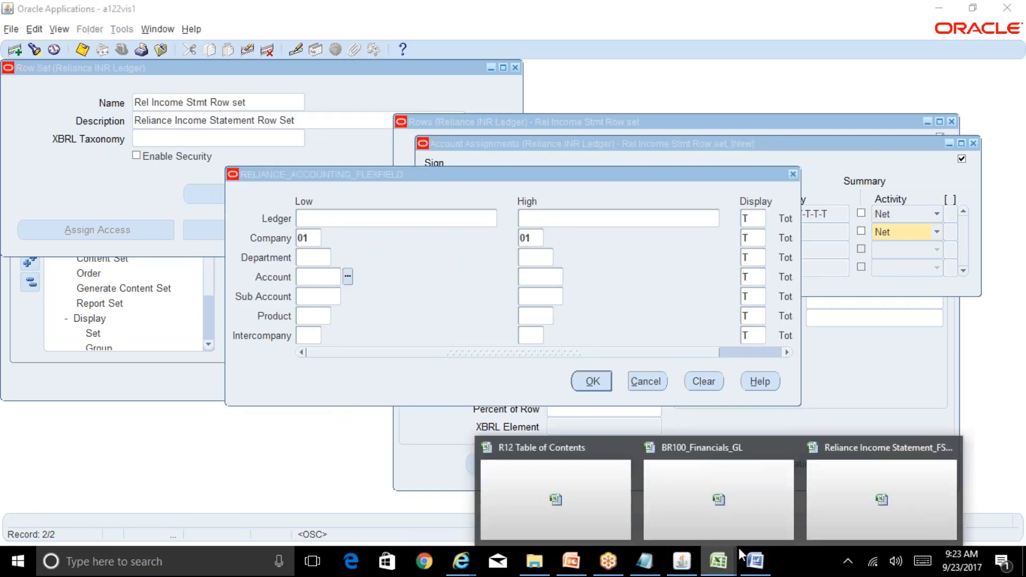
click(837, 495)
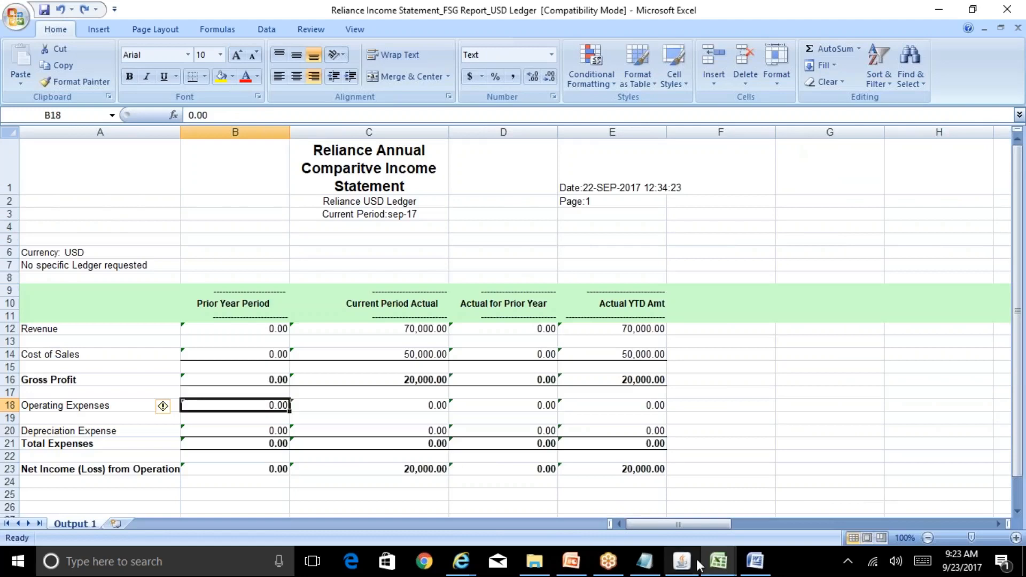
click(718, 561)
click(721, 529)
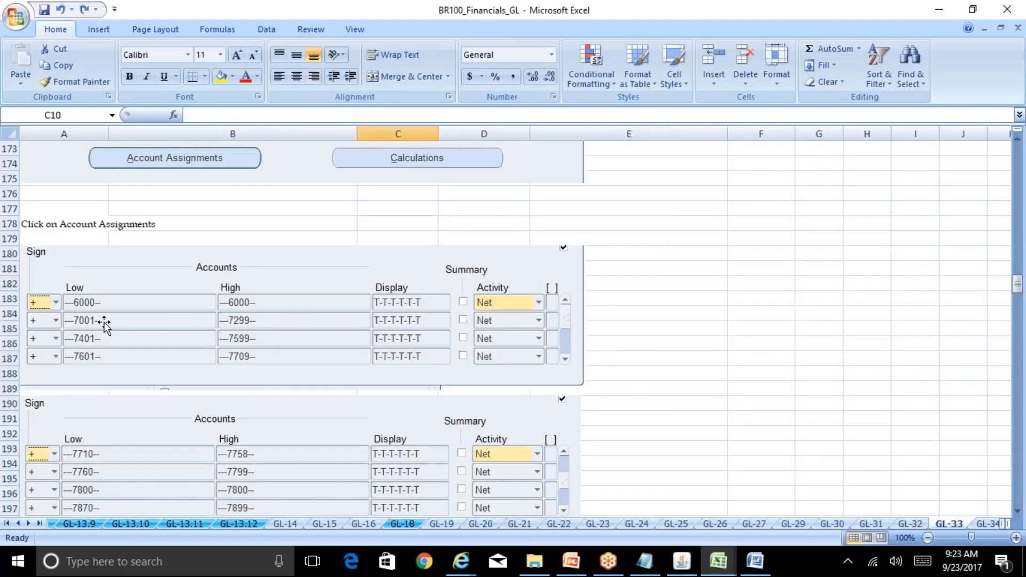
click(687, 563)
text(700)
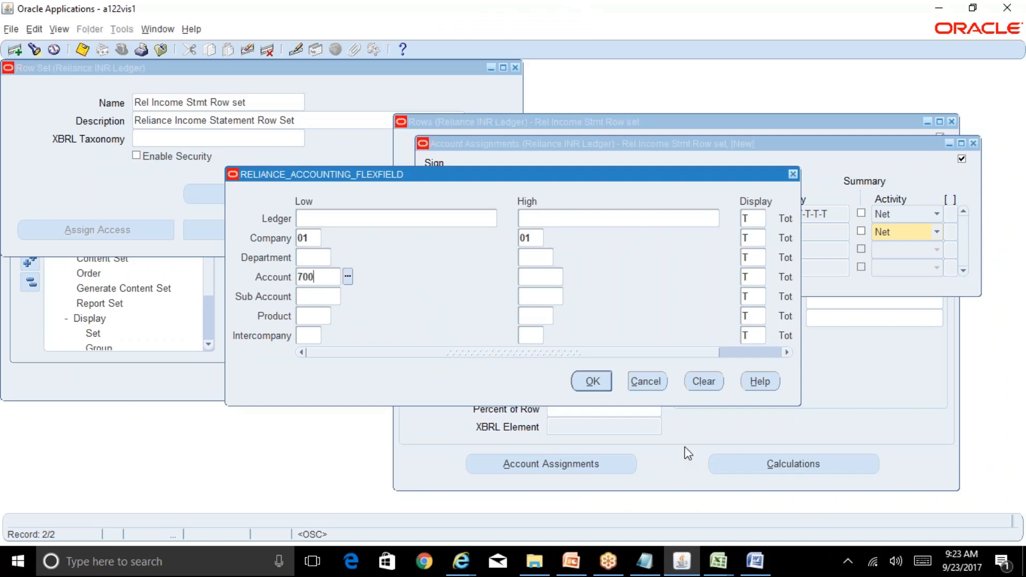
text(1)
key(Tab)
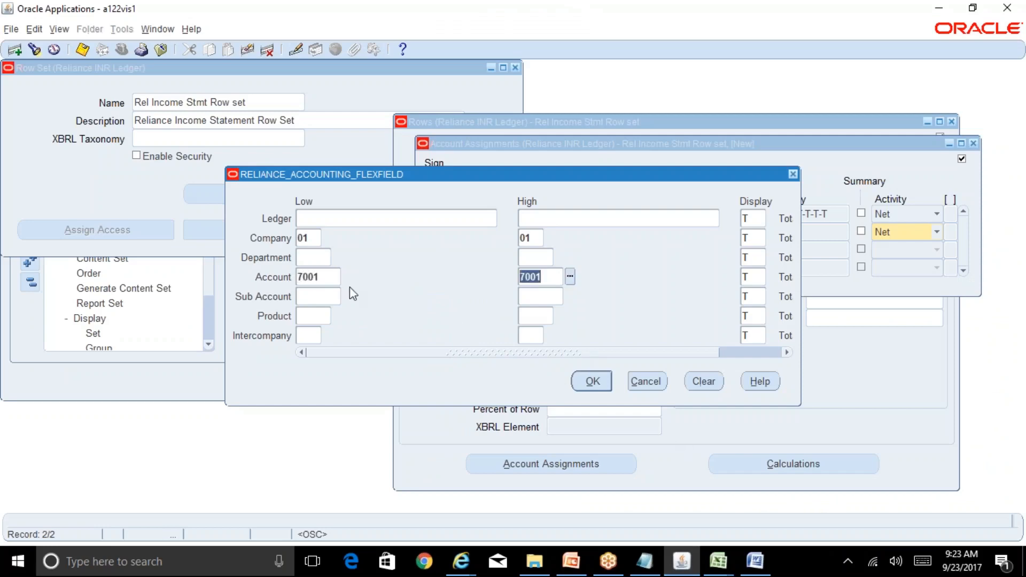
List the available low Account values starting with 70 and close the list without choosing one
click(332, 276)
key(ctrl+l)
text(700)
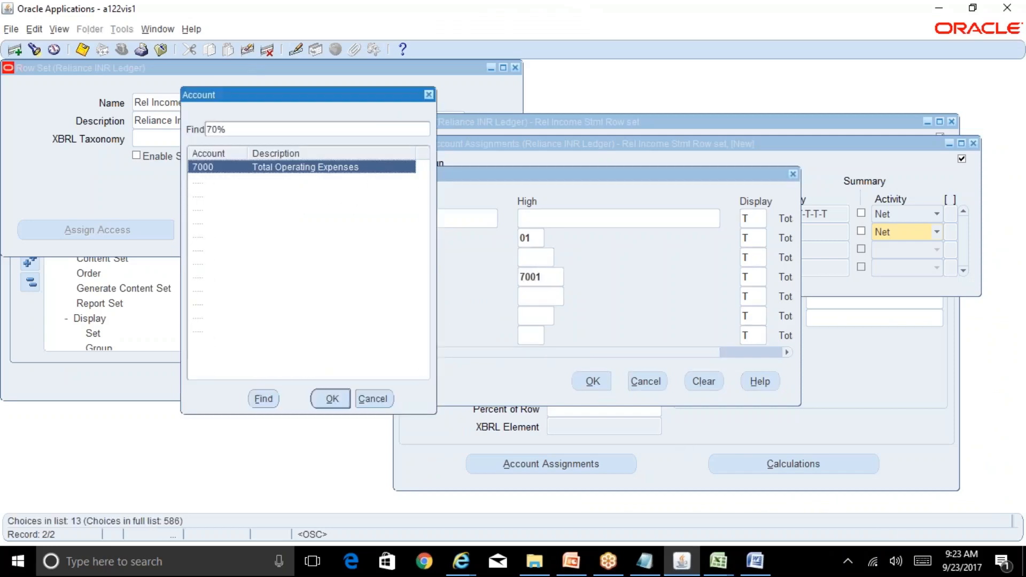
key(BackSpace)
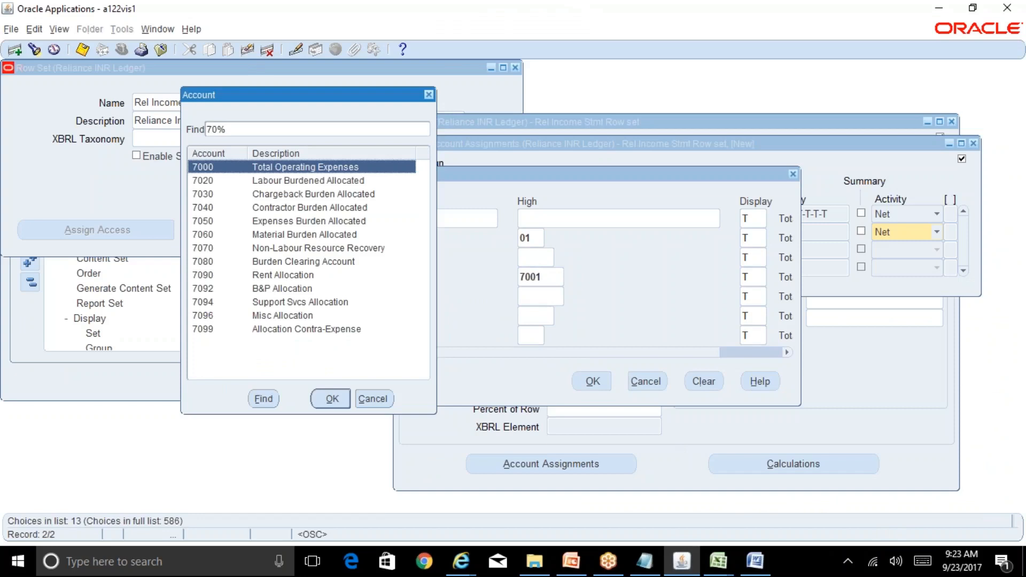
click(373, 399)
Set the second assignment's high Account to 7299 and accept the range
click(548, 277)
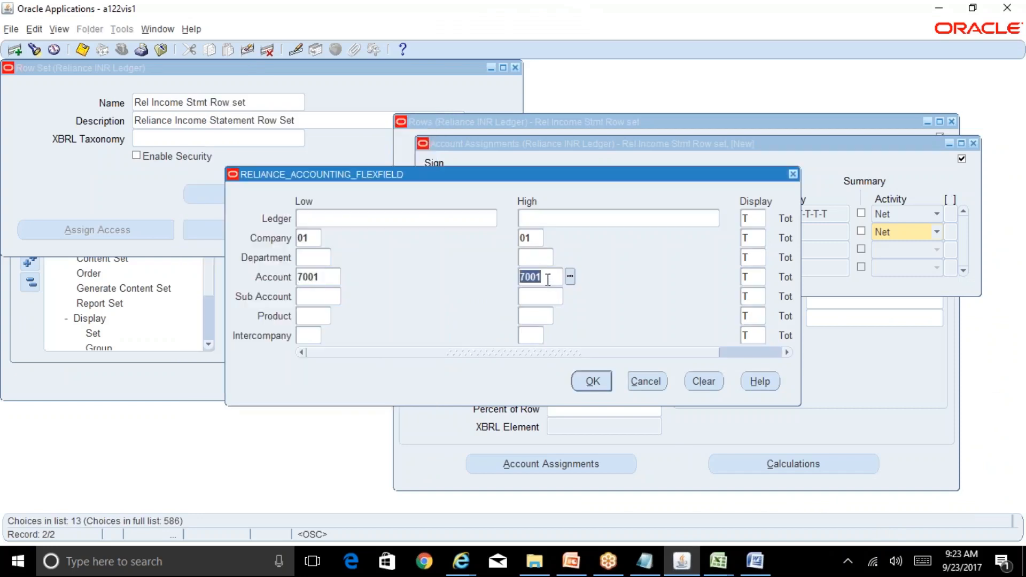
text(7299)
key(Tab)
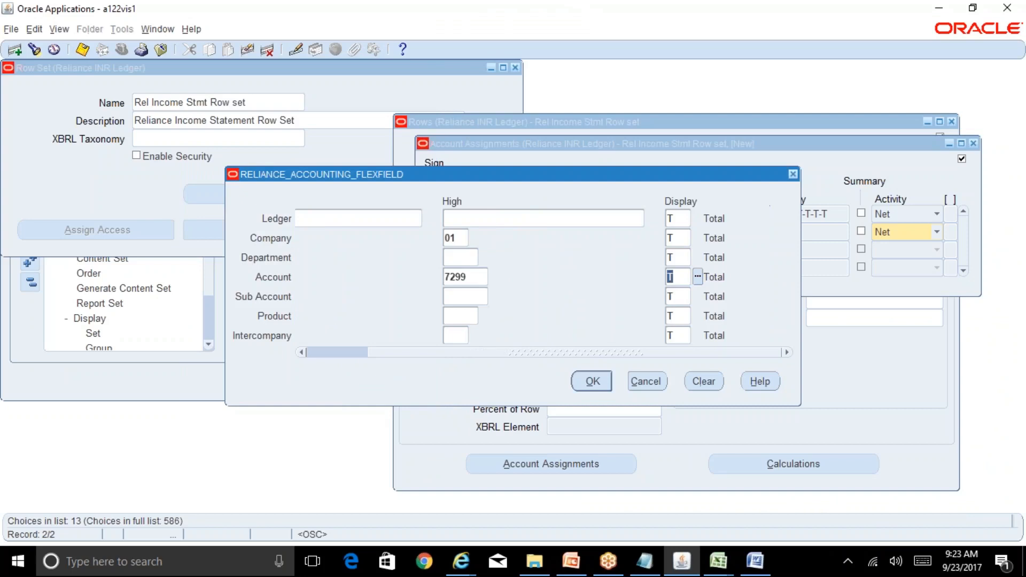
click(322, 352)
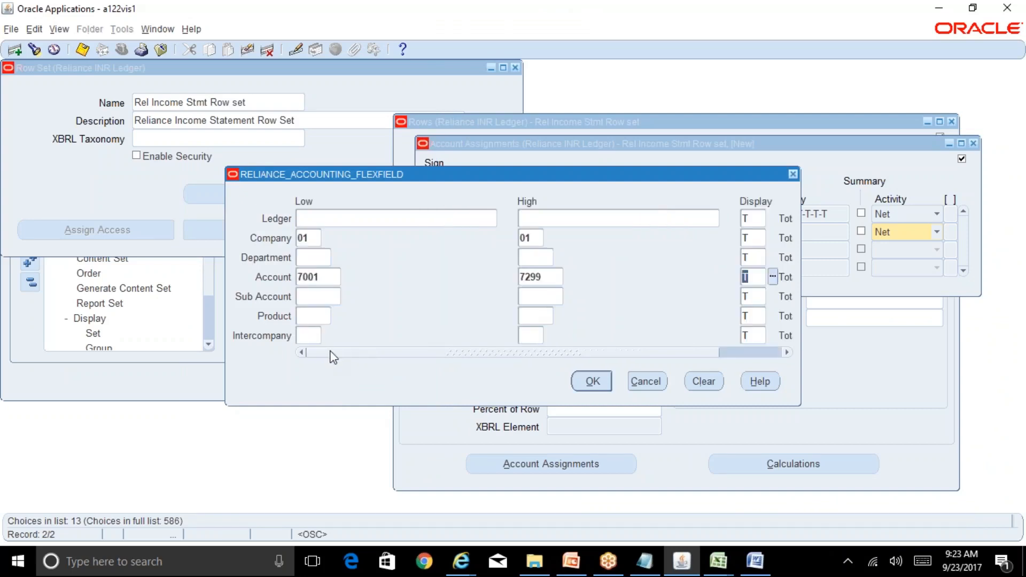
click(593, 381)
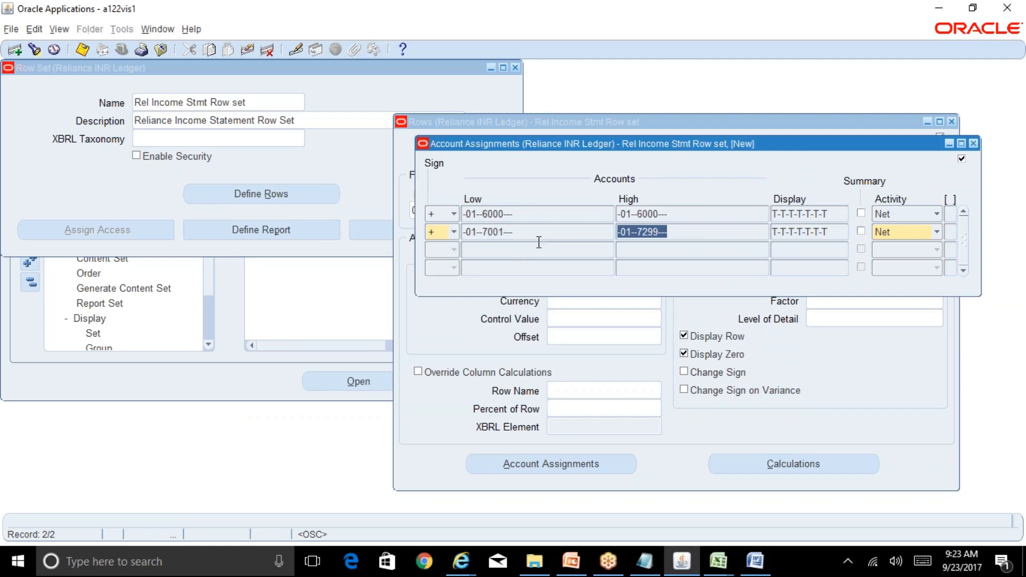
Reopen the second assignment's range, try 7000 as the low Account and list the account values starting with 70
click(487, 234)
click(327, 278)
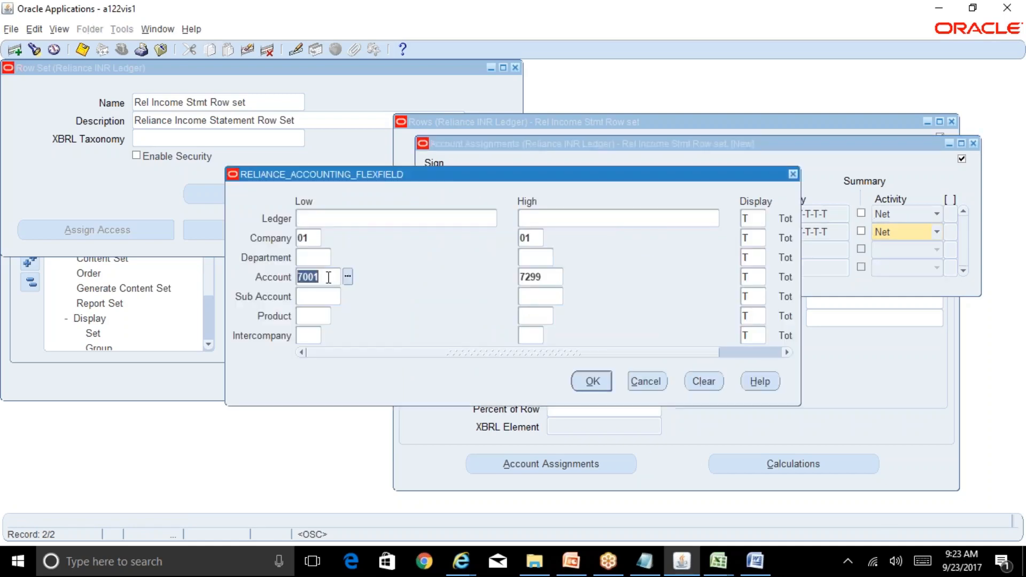
click(344, 277)
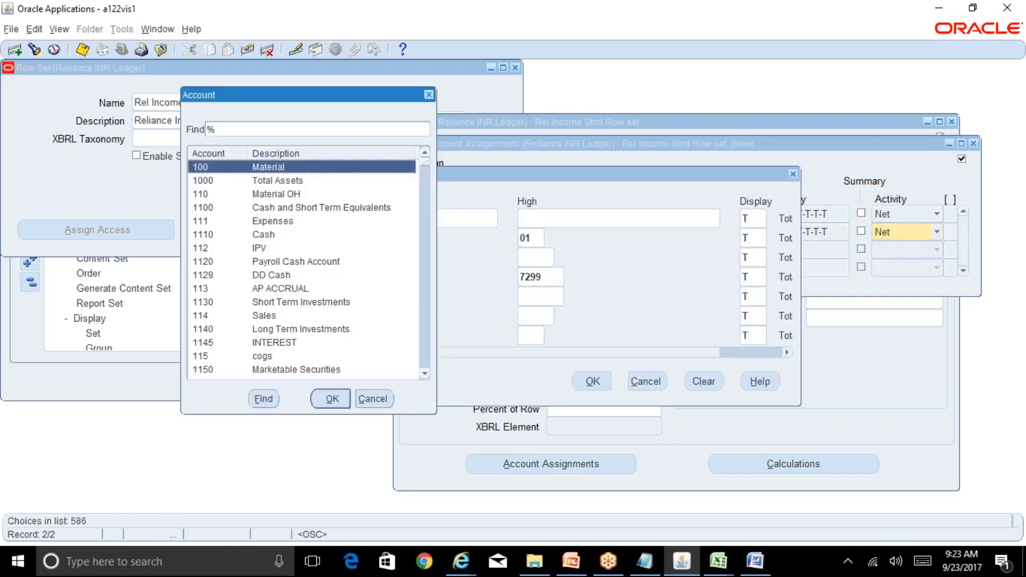
text(7000)
key(Return)
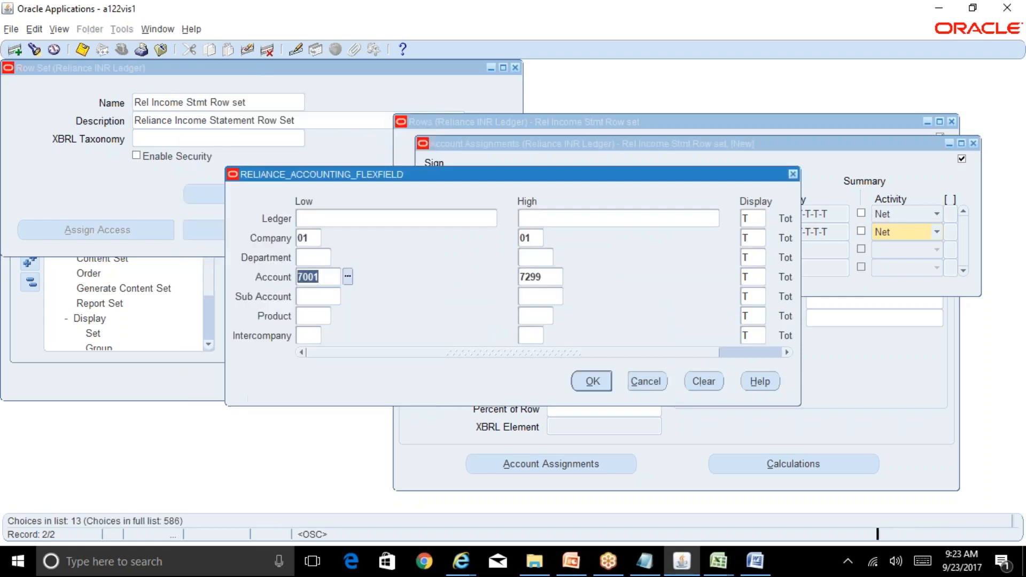
key(Tab)
click(329, 277)
click(347, 277)
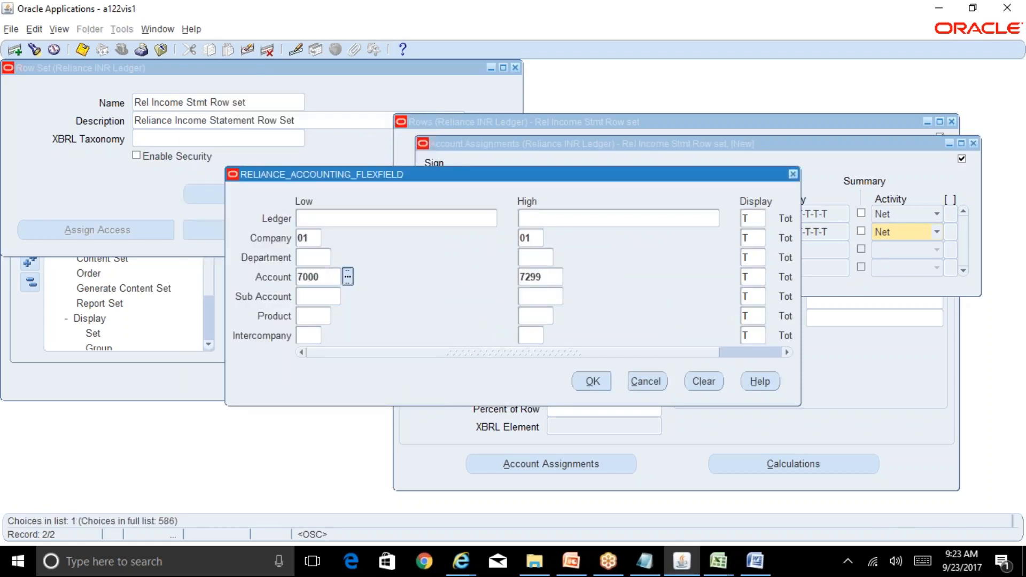
text(70%)
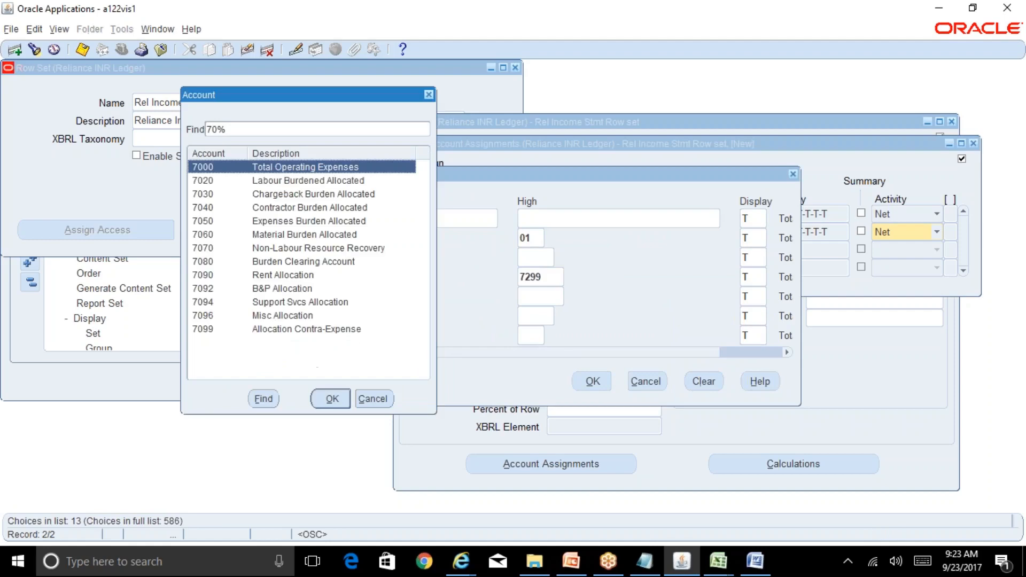
click(372, 398)
Set the second assignment's low Account to 7001 and accept the range
text(700)
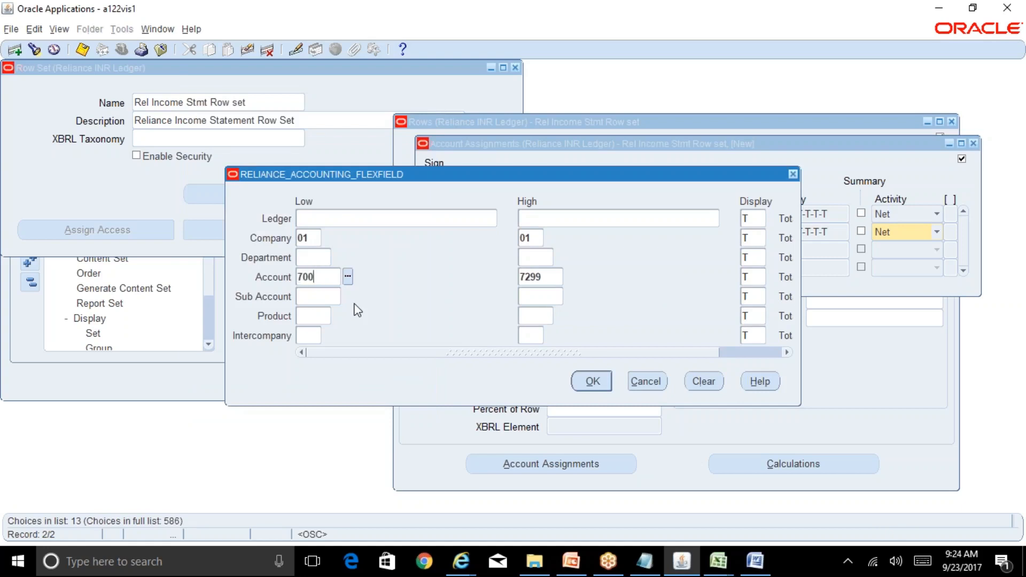
text(1)
key(Tab)
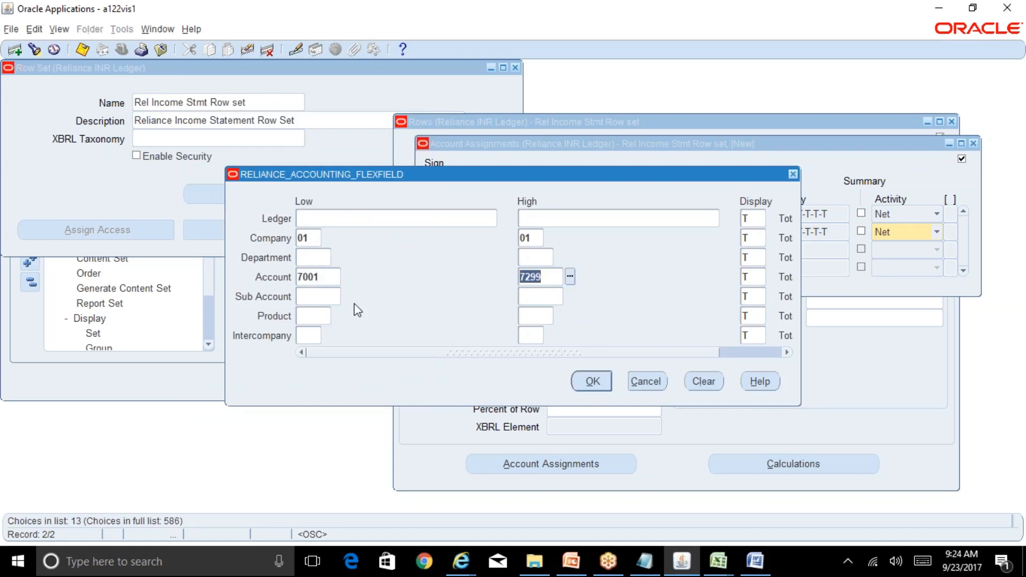
click(327, 278)
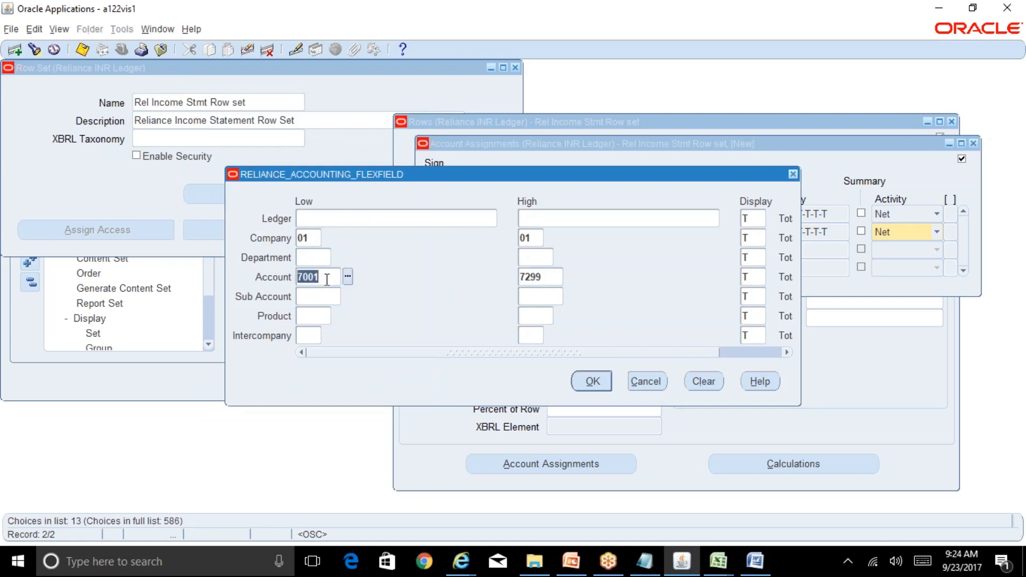
click(542, 277)
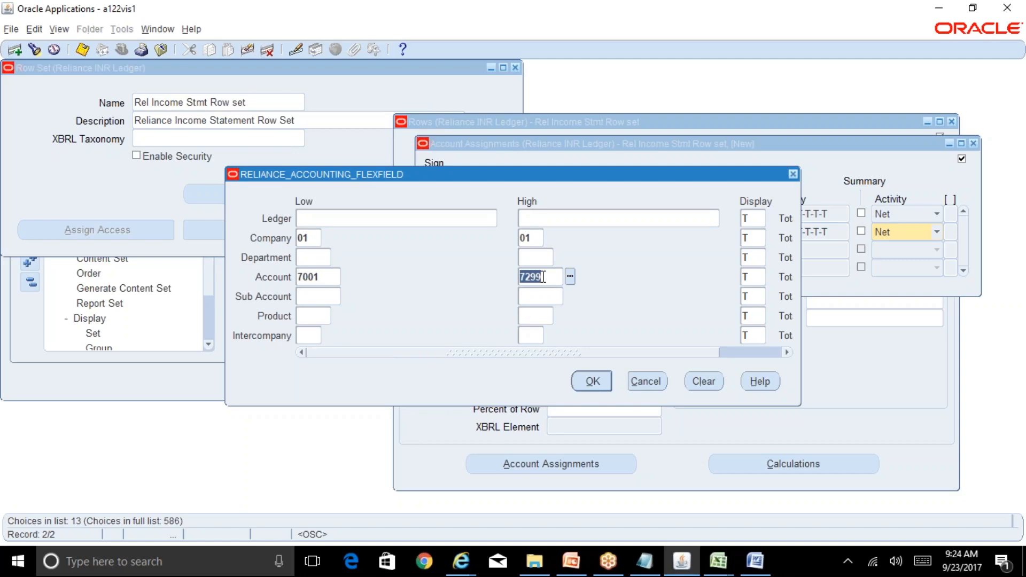
click(599, 385)
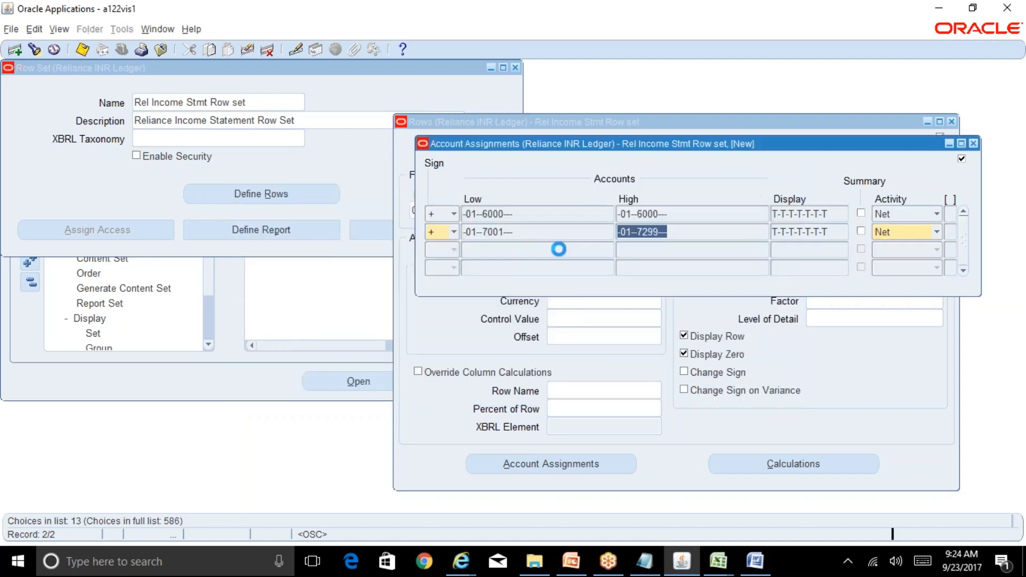
Open the accounting flexfield for a third assignment, look up its range in the BR100_Financials_GL workbook and return to Oracle Applications
click(498, 250)
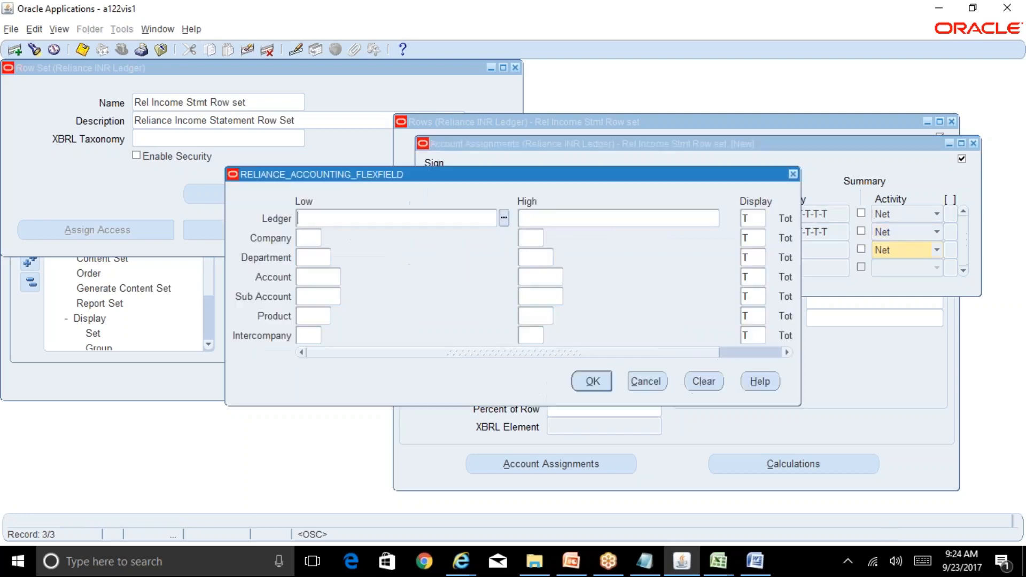
mouse_move(720, 570)
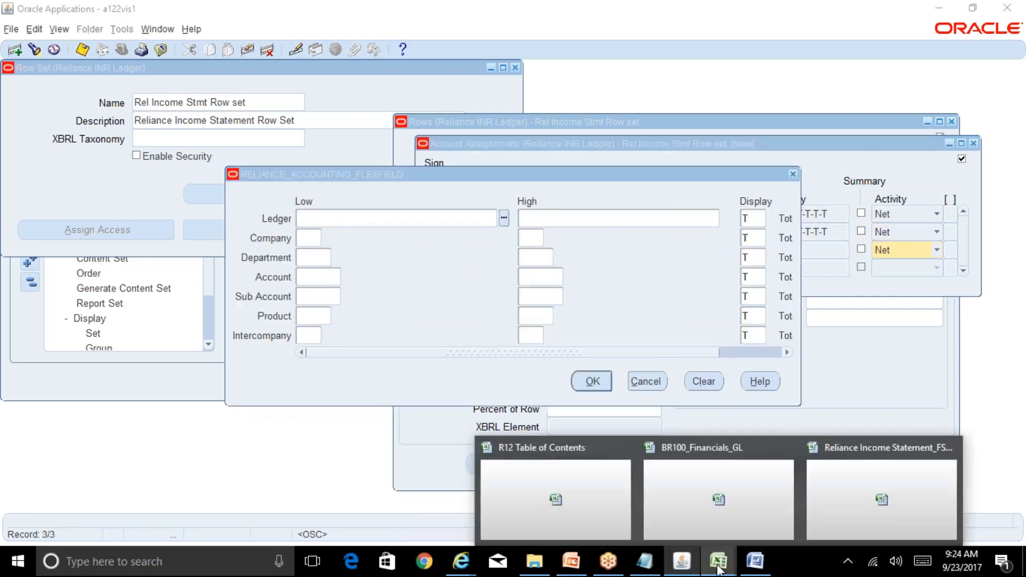
click(733, 515)
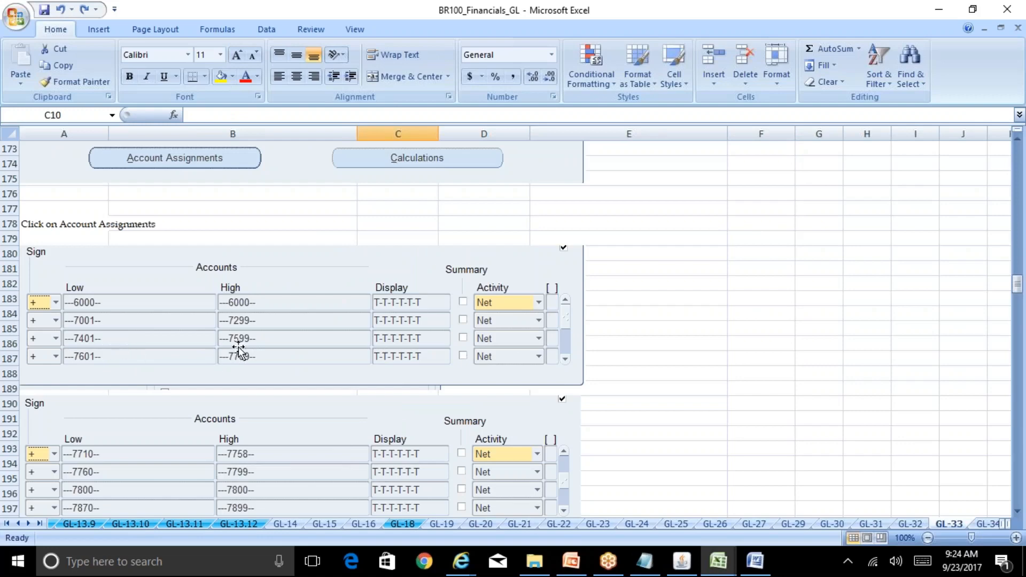
click(687, 563)
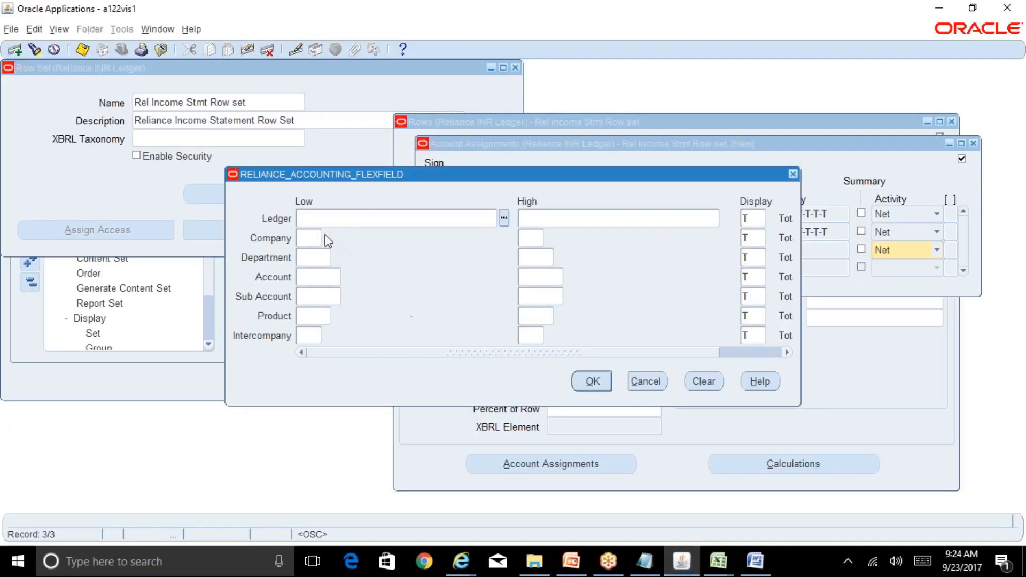
Set the third assignment's low and high Company to 01, the low Account to 7401 and the high Account to 7599
click(312, 236)
text(01)
key(Tab)
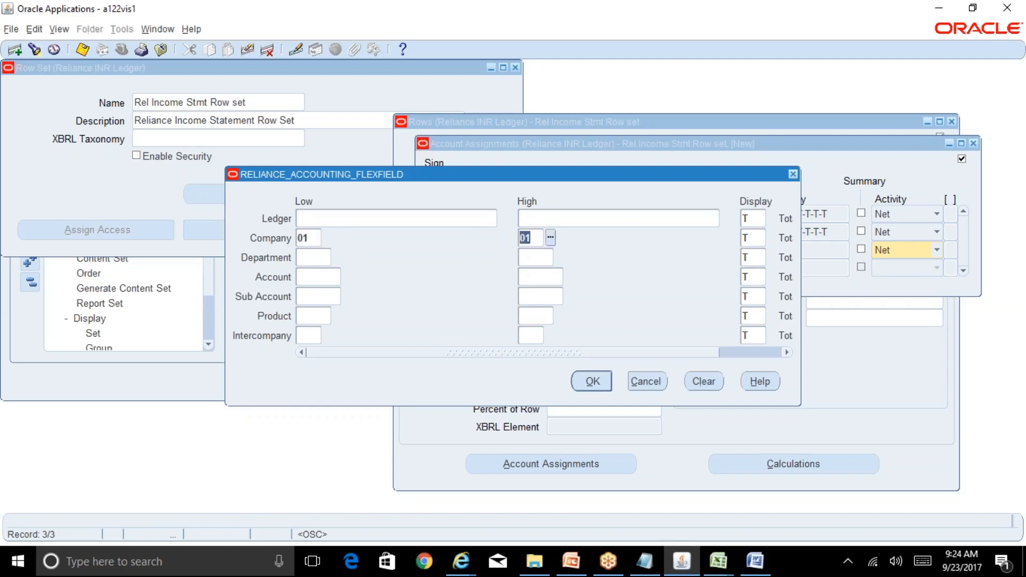
click(318, 277)
text(7400)
key(Tab)
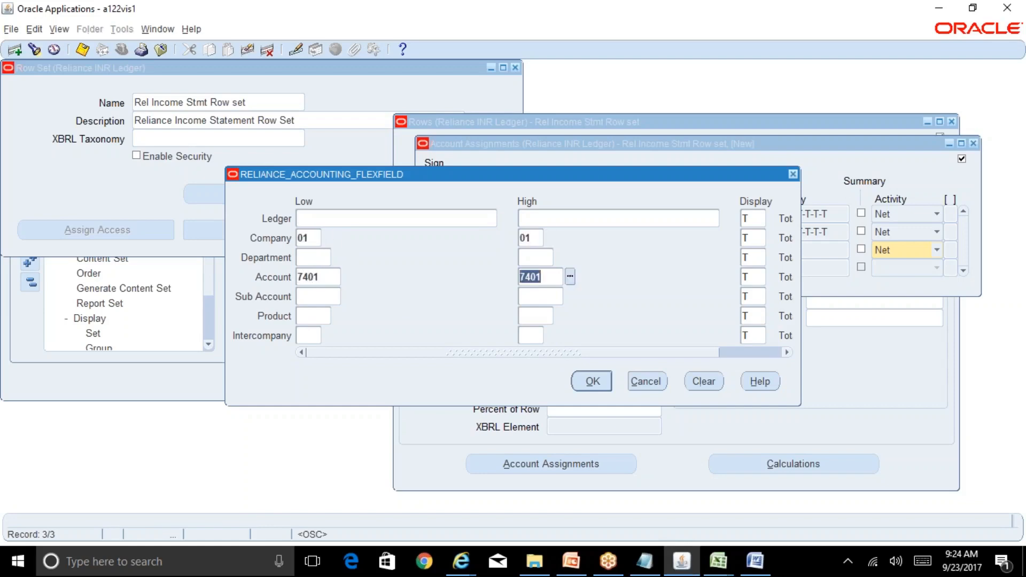
text(7599)
key(Tab)
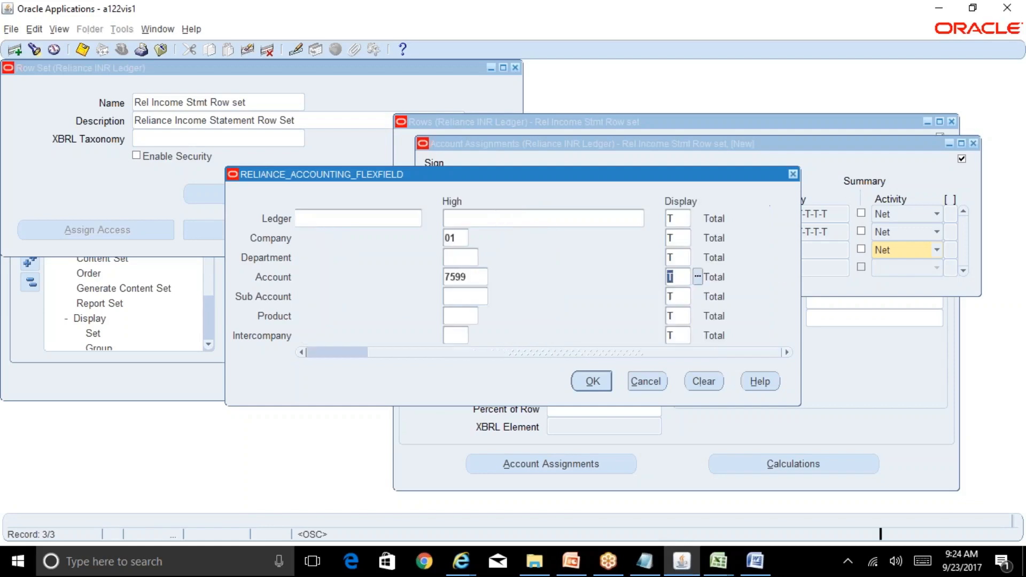
click(346, 354)
After checking the BR100_Financials_GL workbook for the next range, accept the third assignment's range and add a fourth assignment line
mouse_move(718, 561)
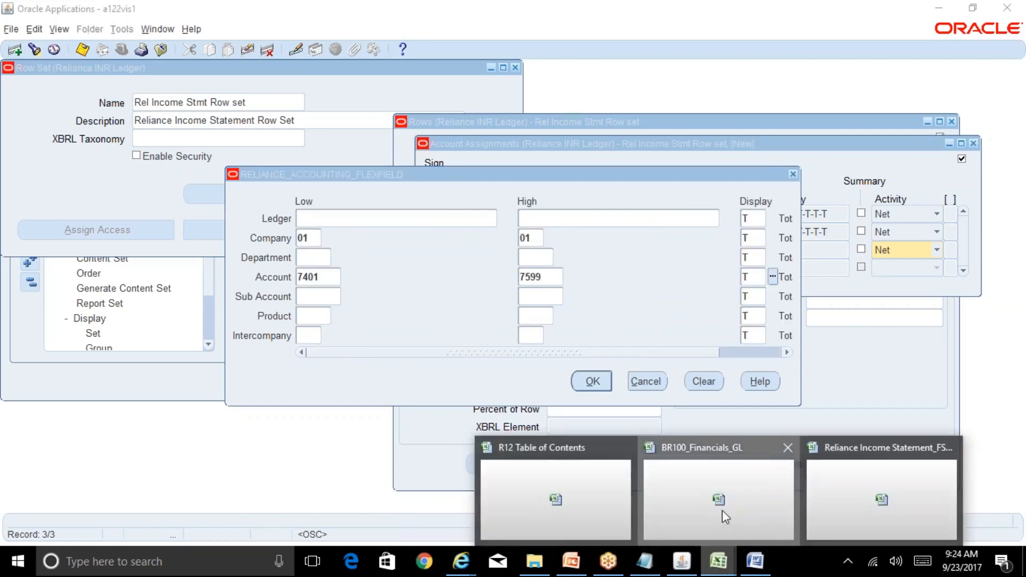
click(722, 510)
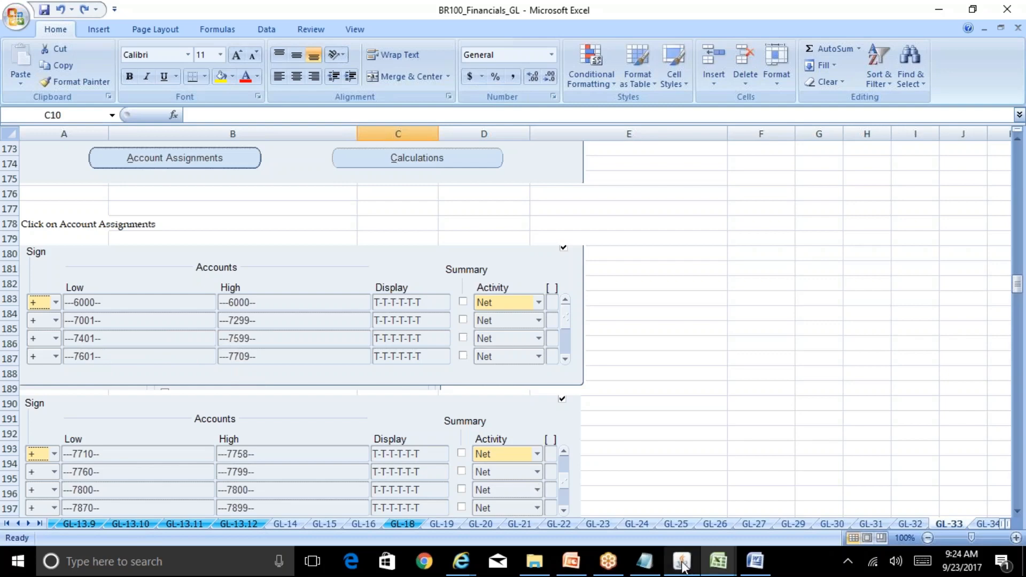
key(alt+Tab)
click(597, 381)
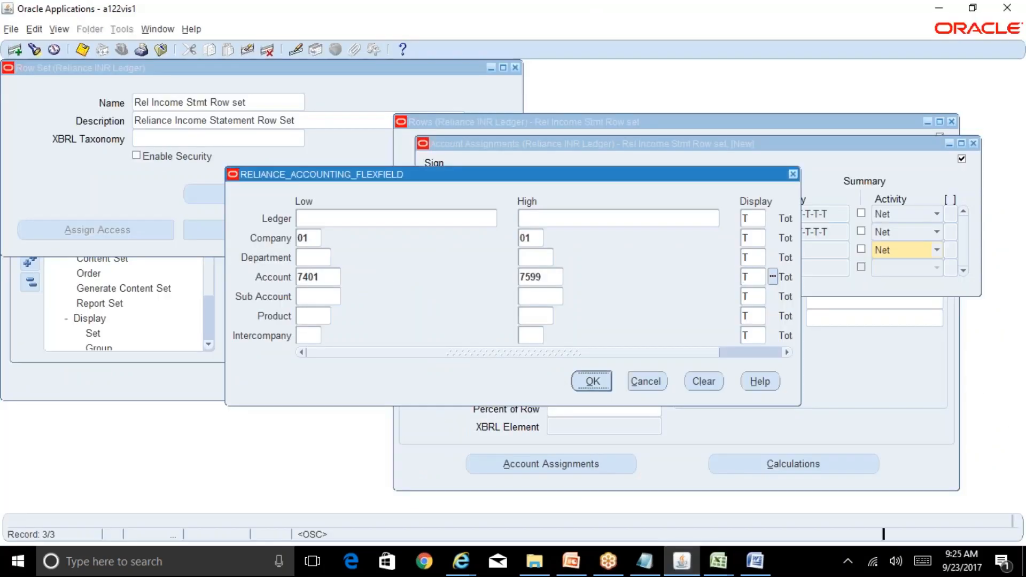
click(495, 276)
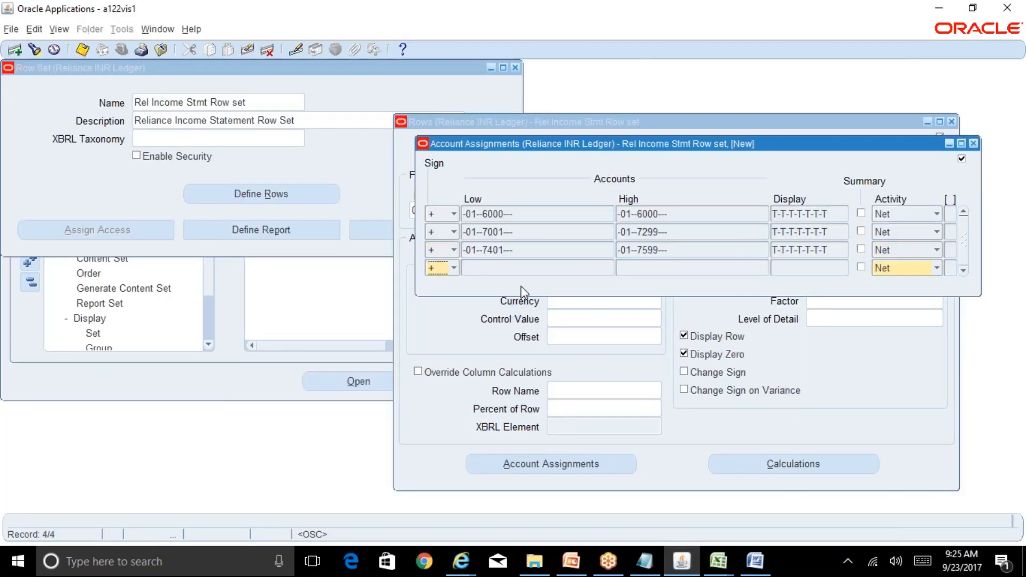
Set the fourth assignment's low and high Company to 01, its Account range to 7601 through 7799, and accept it
key(Tab)
text(01)
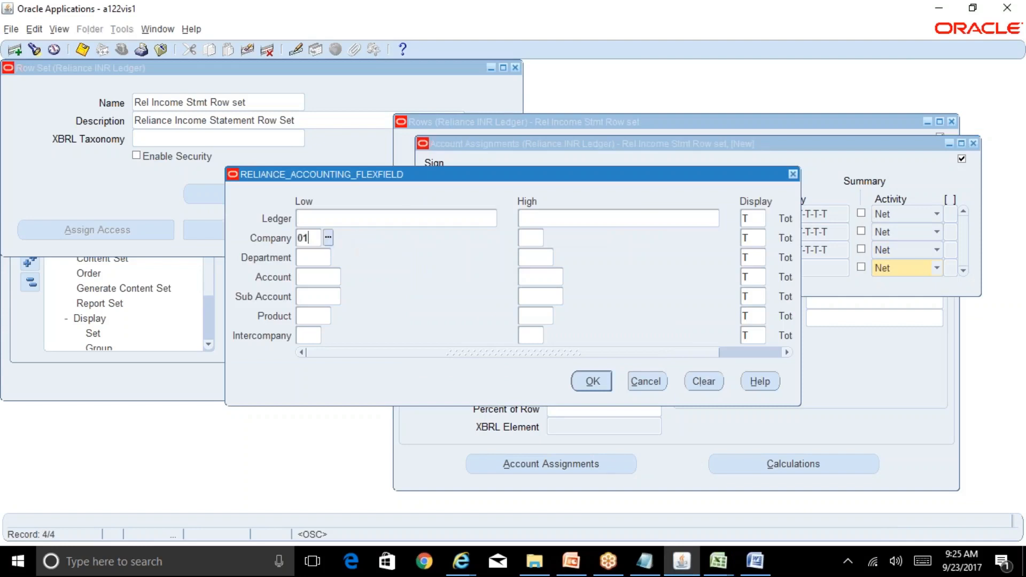
key(Tab)
text(7601)
key(Tab)
text(7799)
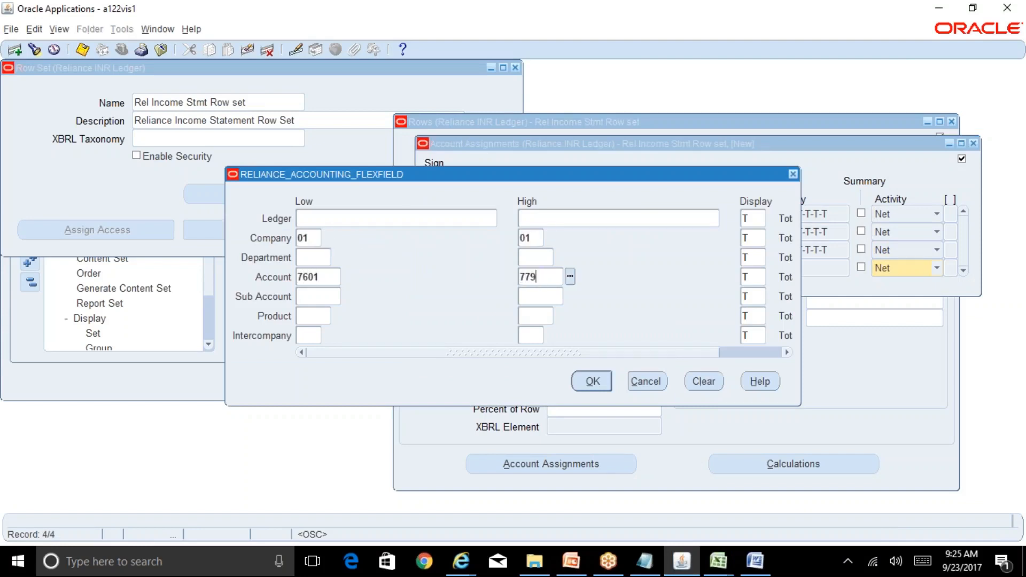
key(Tab)
click(594, 382)
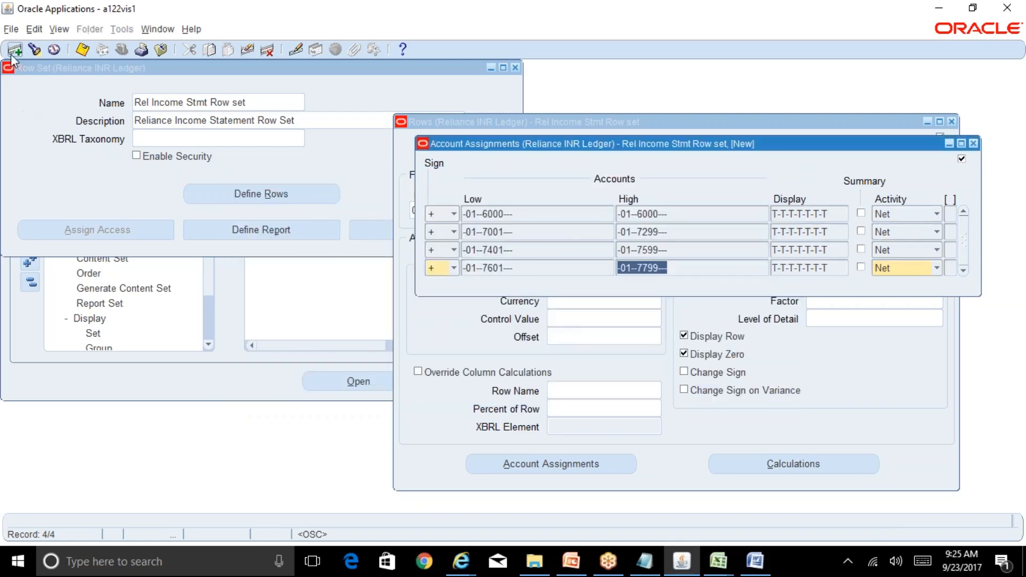
Add a fifth assignment line, open its accounting flexfield, check its range in the BR100_Financials_GL workbook and return to Oracle Applications
key(Down)
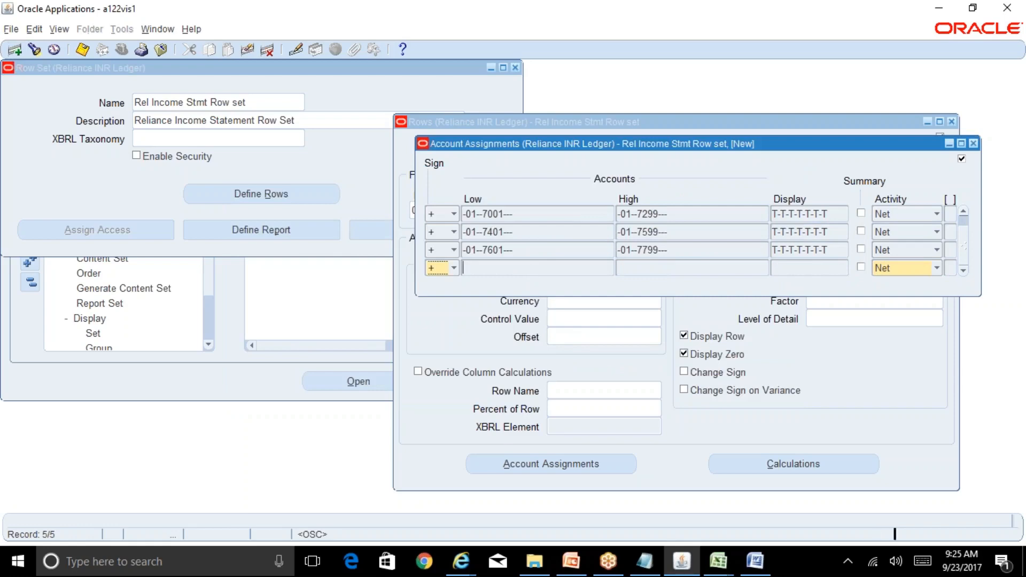
click(532, 272)
mouse_move(717, 574)
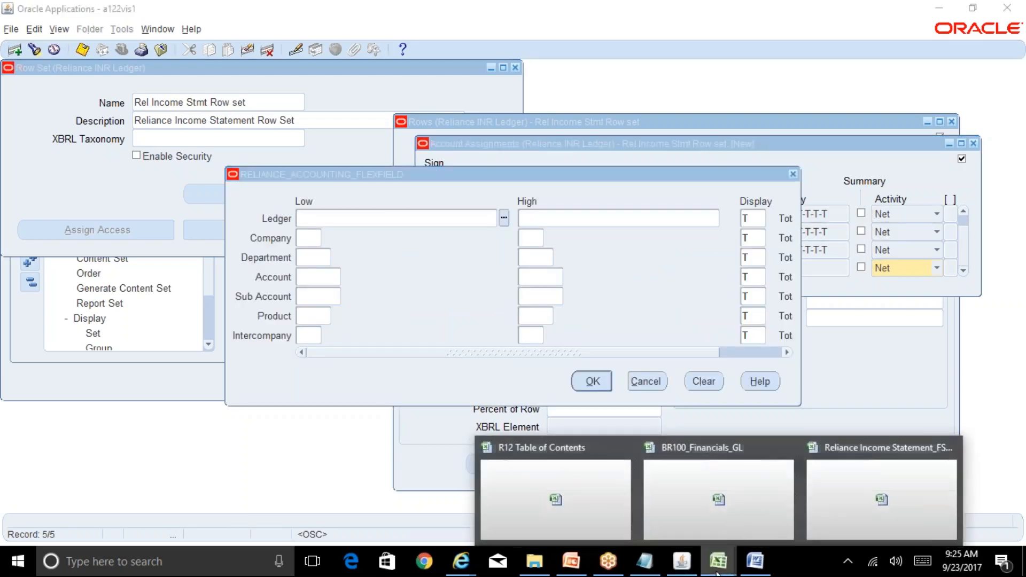
click(695, 497)
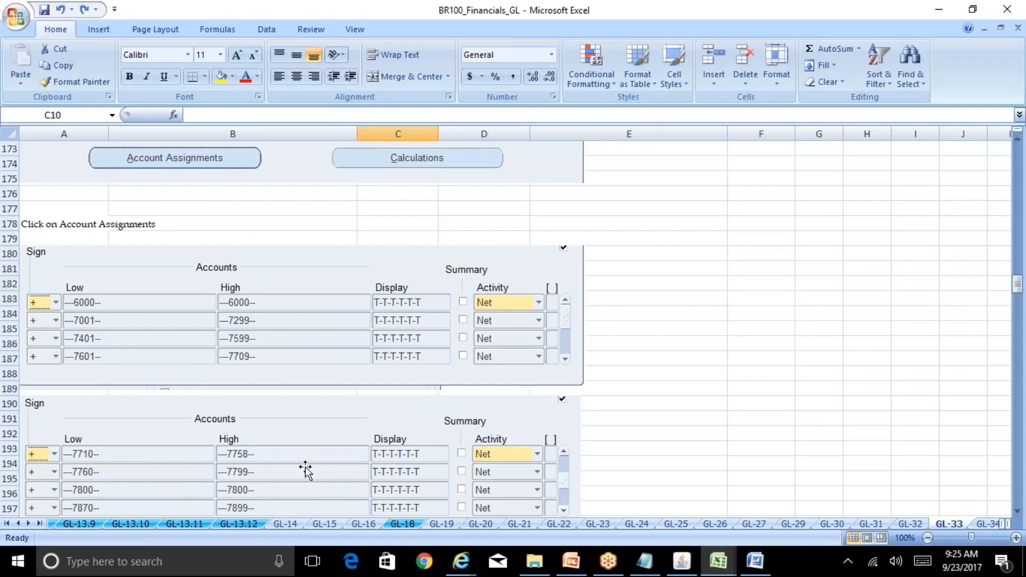
click(697, 558)
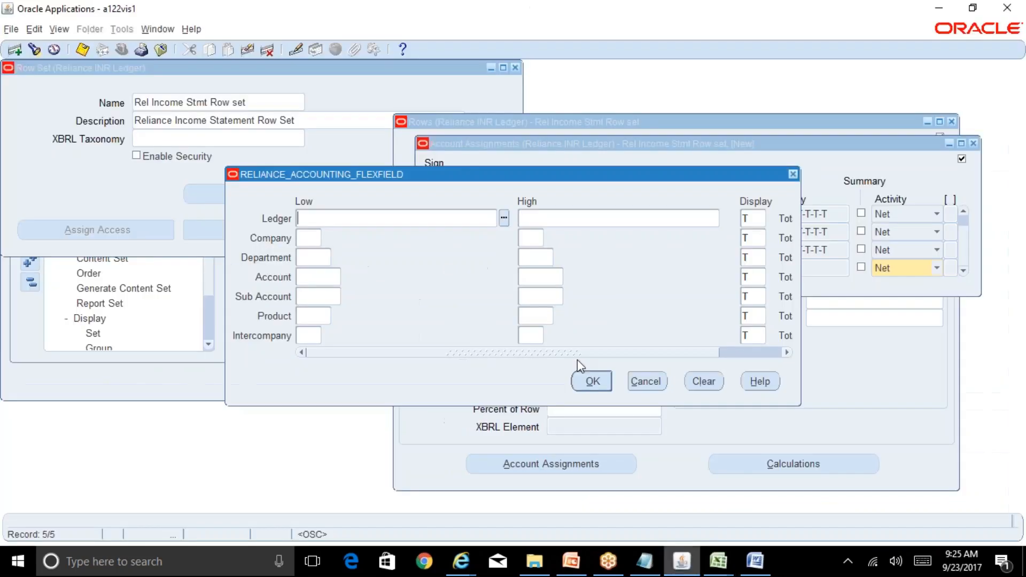
Set the fifth assignment's low and high Company to 01, its Account range to 7710 through 7758, and accept it
click(307, 237)
text(01)
key(Tab)
click(313, 276)
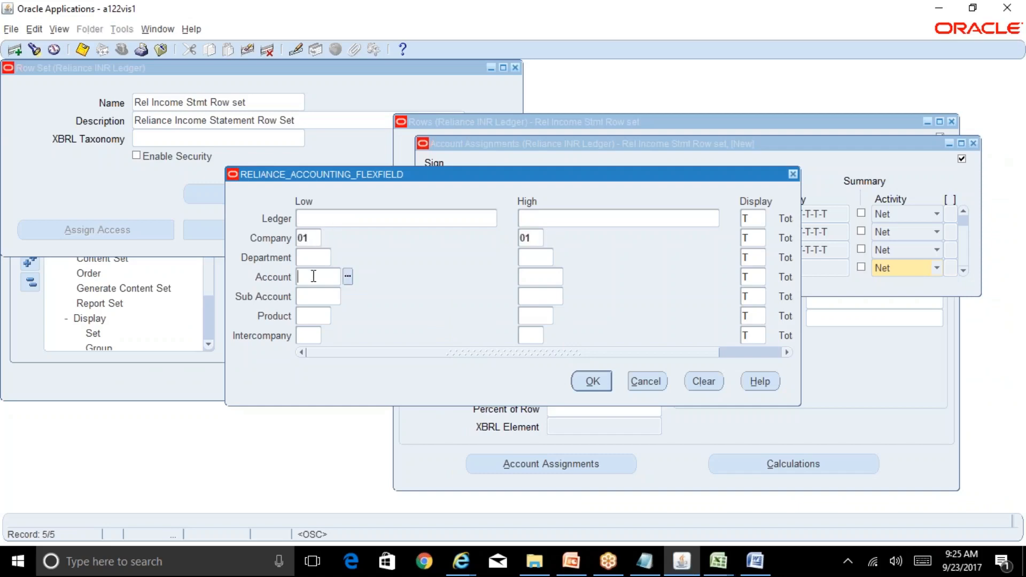
text(7758)
key(Tab)
text(7758)
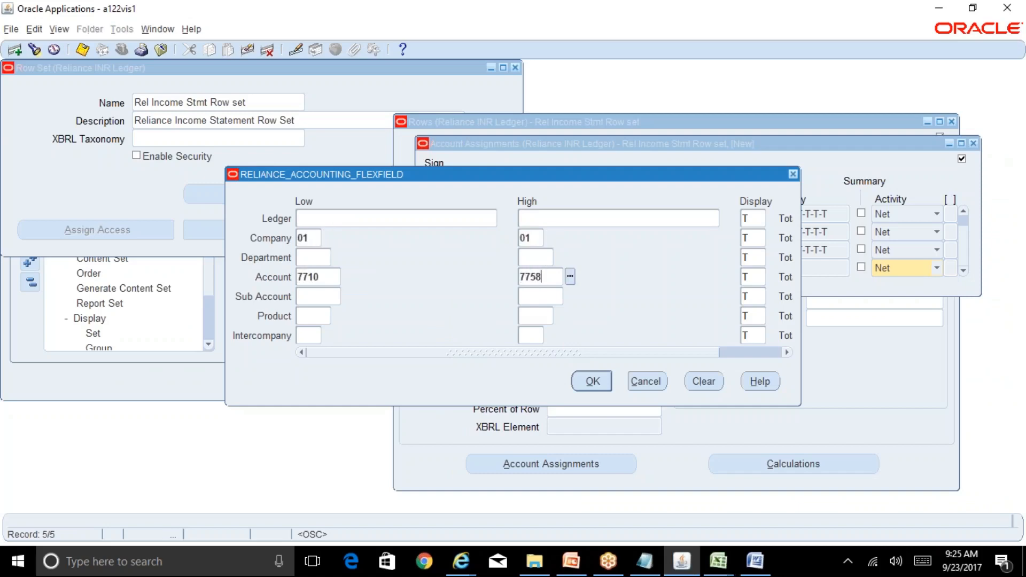
key(Tab)
click(324, 352)
click(593, 382)
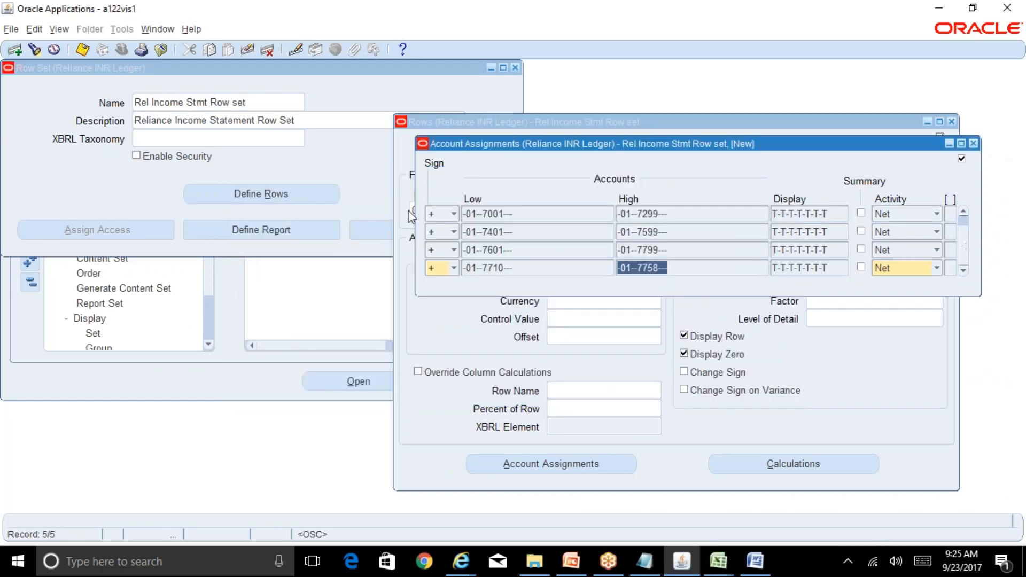
Add a sixth assignment line, open its accounting flexfield, check its range in the BR100_Financials_GL workbook and return to Oracle Applications
click(19, 53)
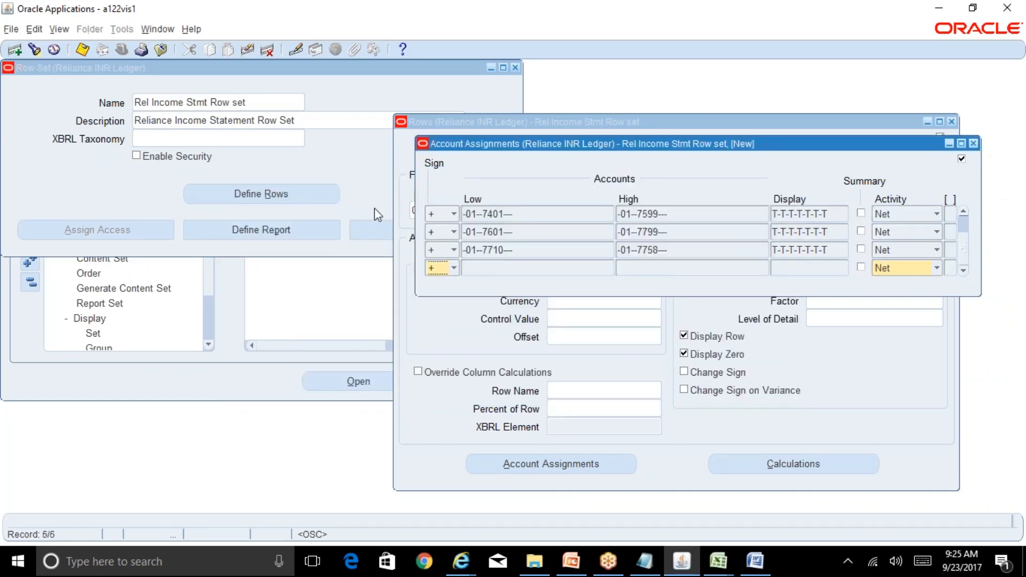
key(Tab)
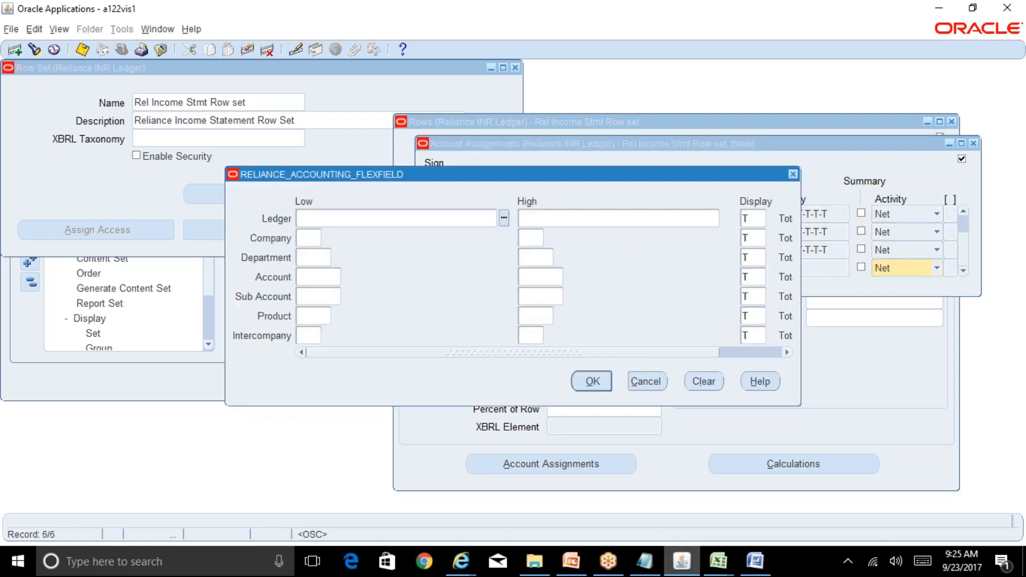
mouse_move(718, 561)
click(665, 496)
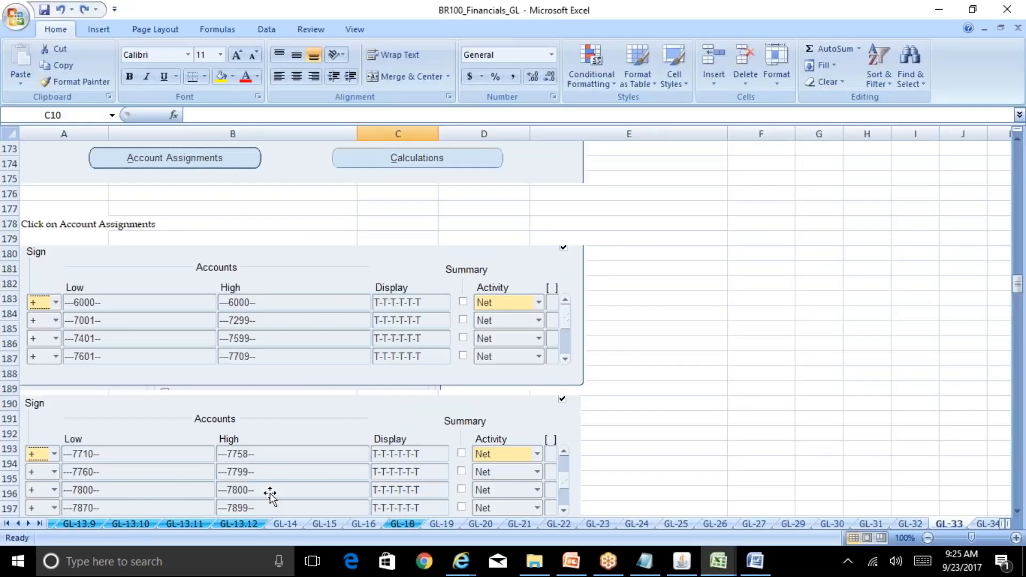
click(682, 561)
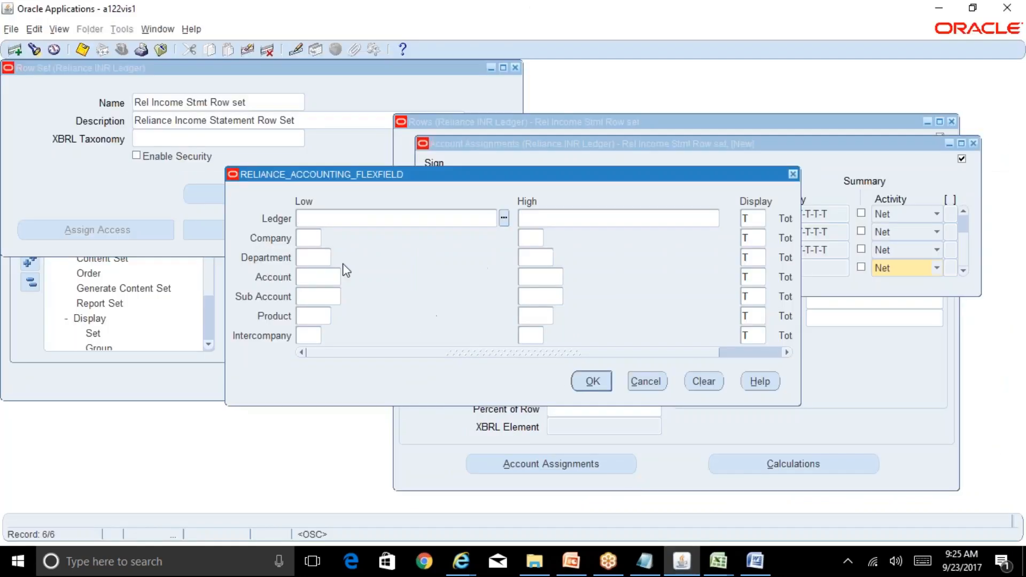
Set the sixth assignment's Account range to 7760 through 7799, its low and high Company to 01, and accept it
click(316, 276)
text(7799)
key(Tab)
text(7799)
key(Tab)
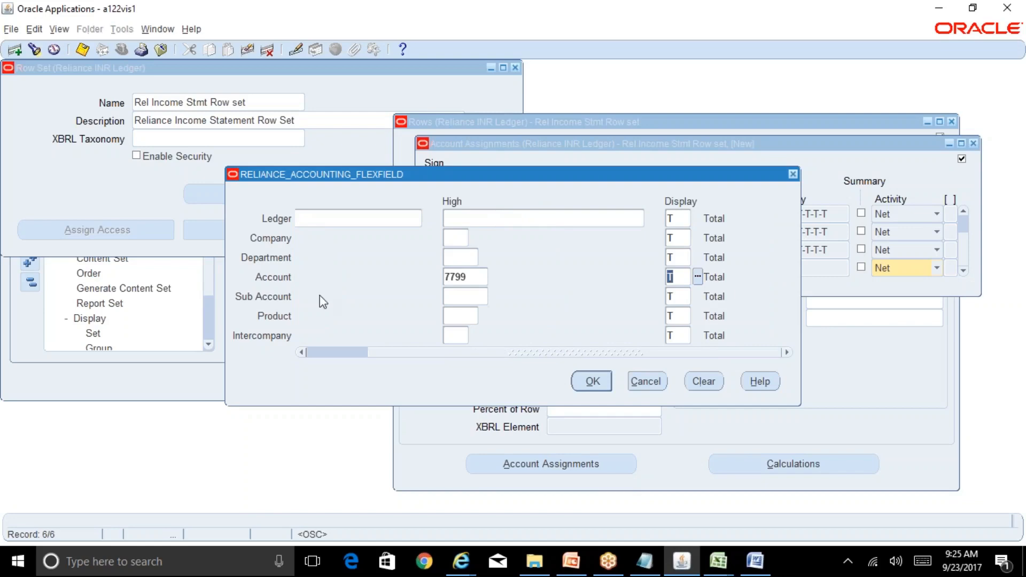
click(334, 353)
click(305, 235)
text(01)
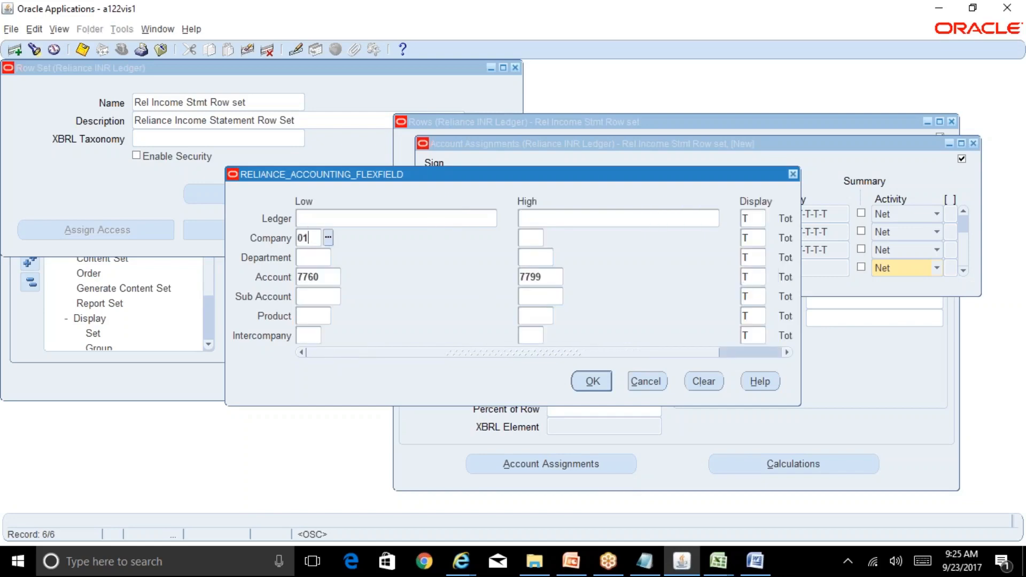
key(Tab)
click(583, 377)
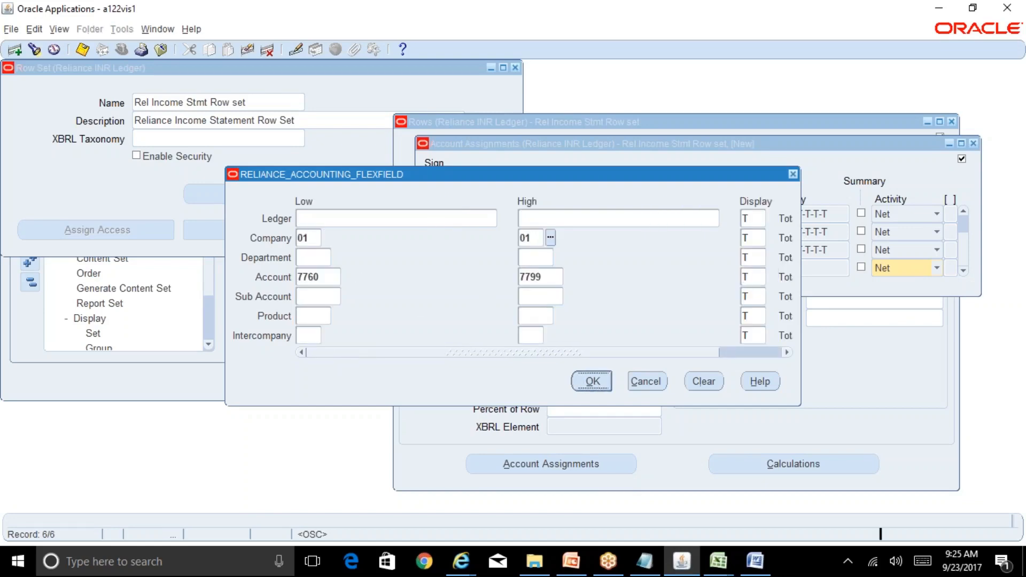
Add a seventh assignment line and set its low and high Company to 01 in the accounting flexfield
click(15, 50)
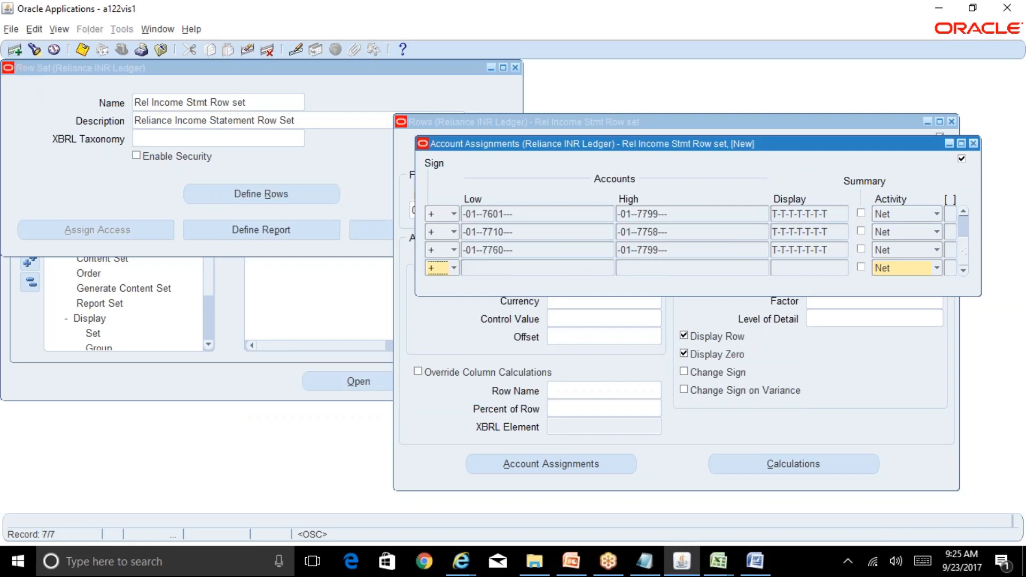
click(502, 267)
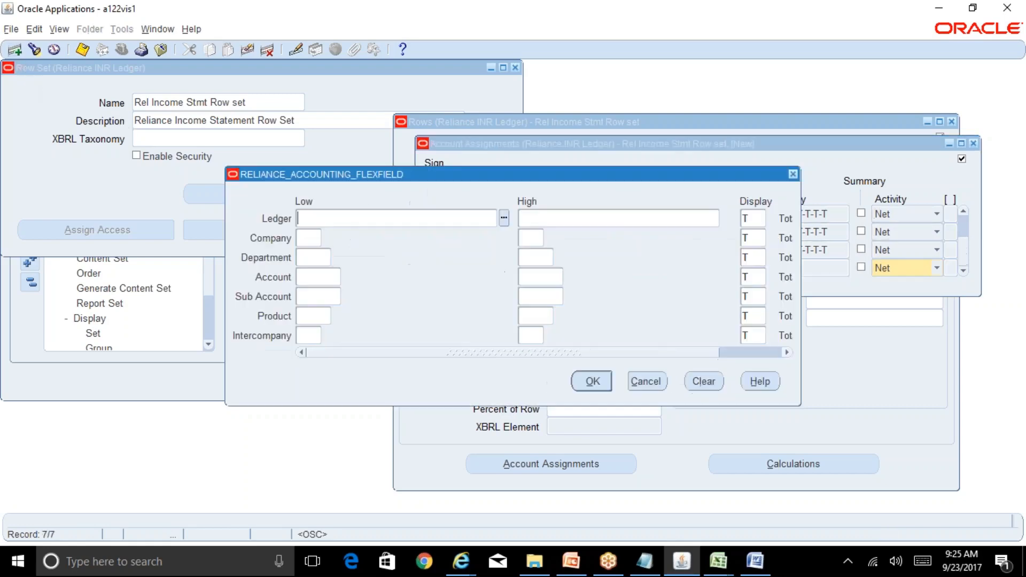
click(309, 237)
text(01)
key(Tab)
key(Tab)
key(Tab)
key(Tab)
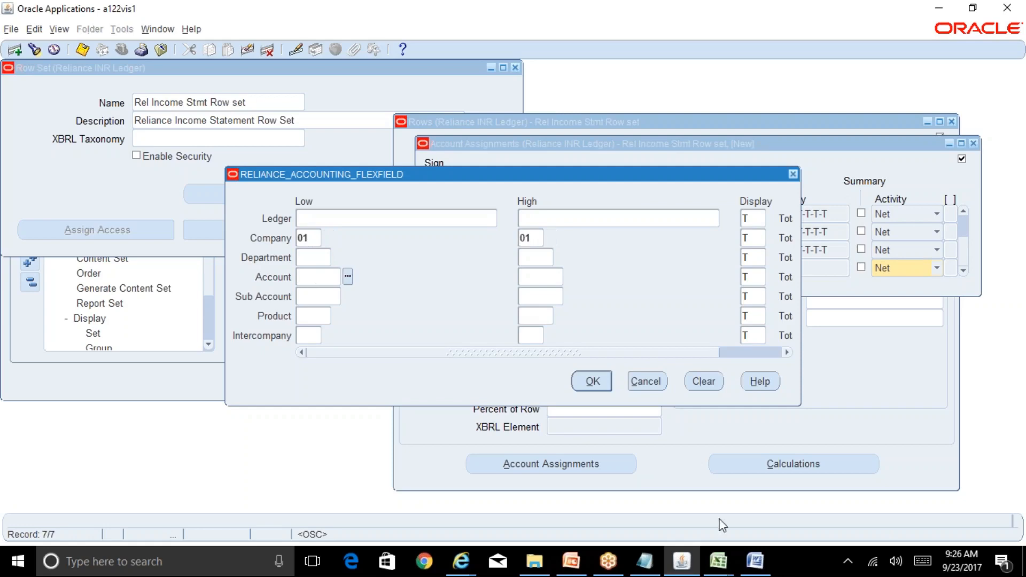
Check the BR100_Financials_GL workbook, return to Oracle Applications, set the seventh assignment's low and high Account to 7800 and accept the range
mouse_move(726, 550)
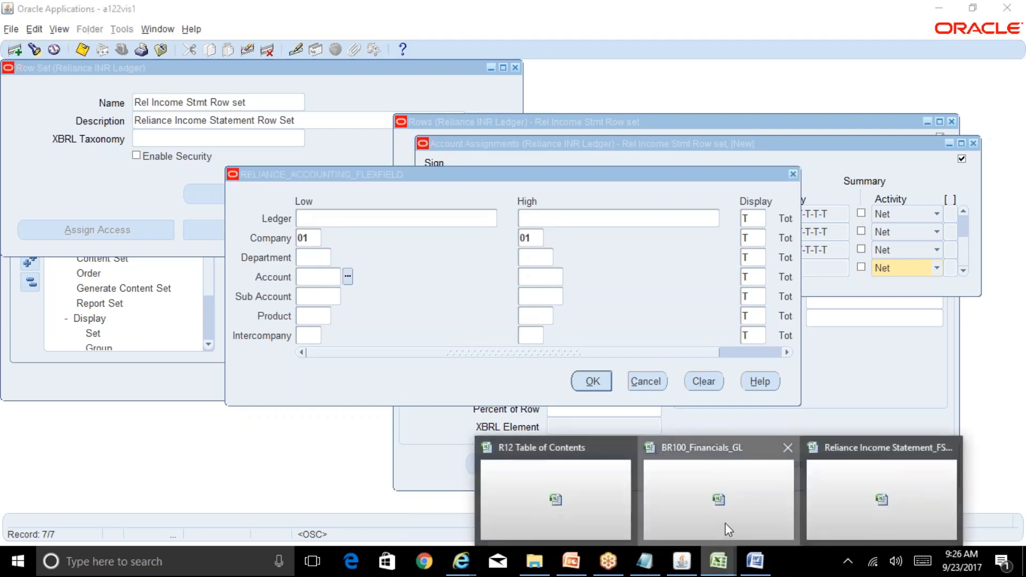
click(726, 524)
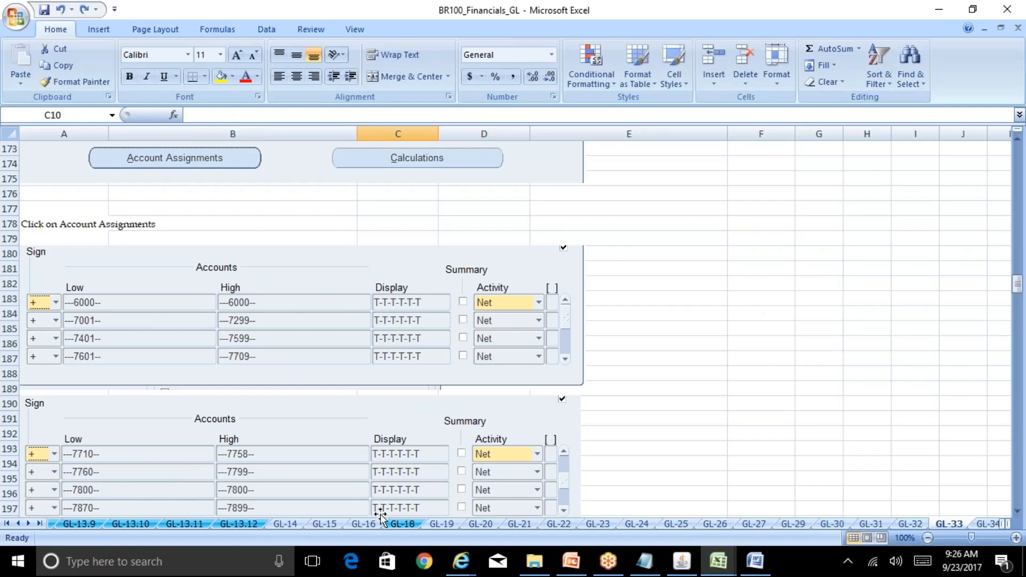
click(682, 561)
text(7800)
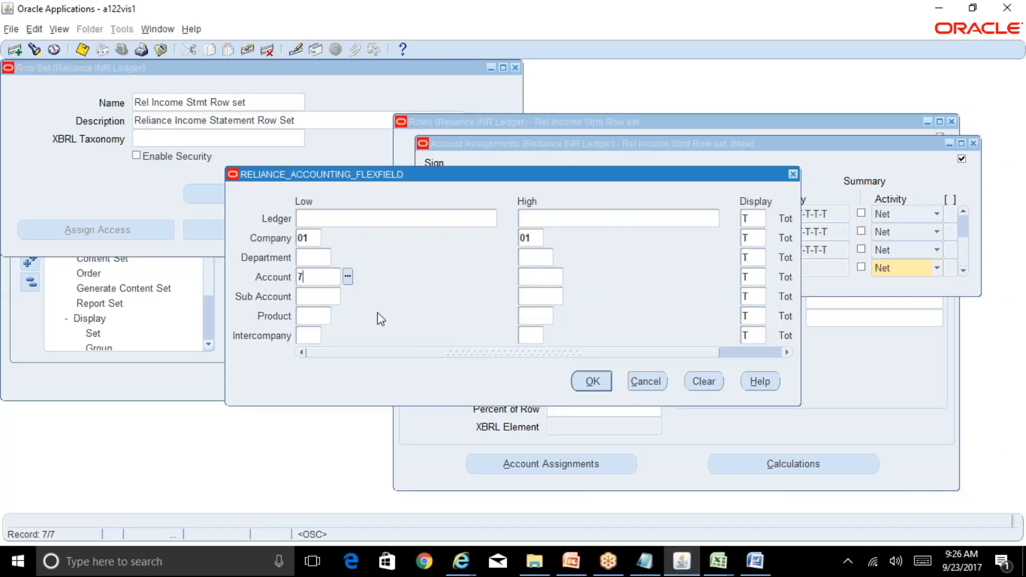
key(Tab)
click(592, 381)
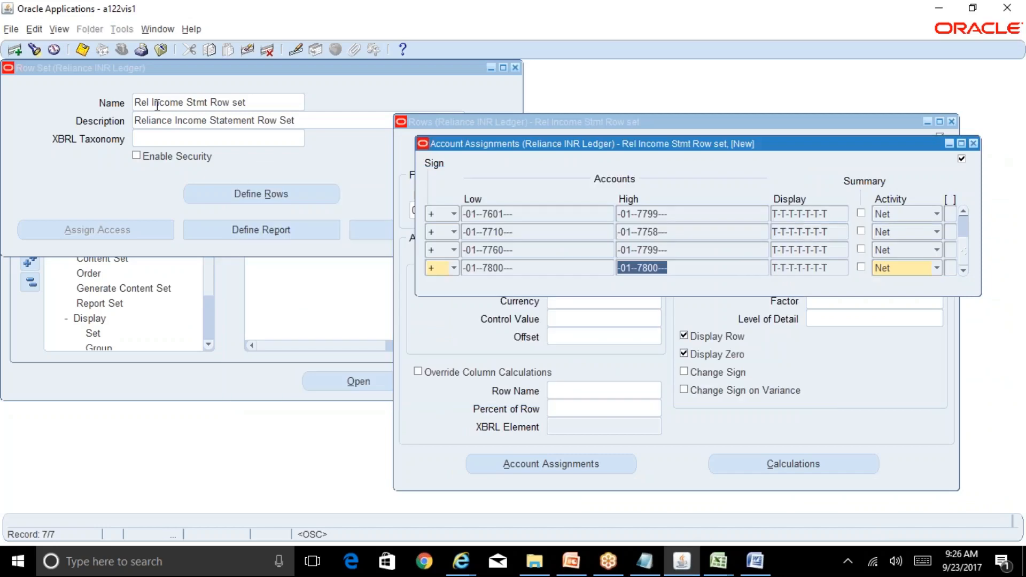
Add an eighth assignment line and set its low and high Company to 01 in the accounting flexfield
click(16, 56)
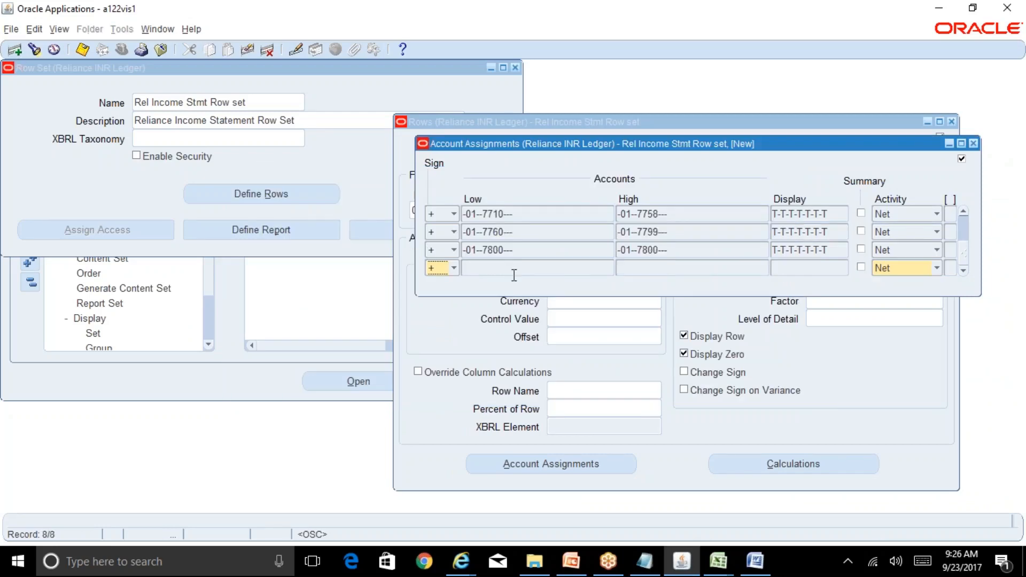
click(462, 267)
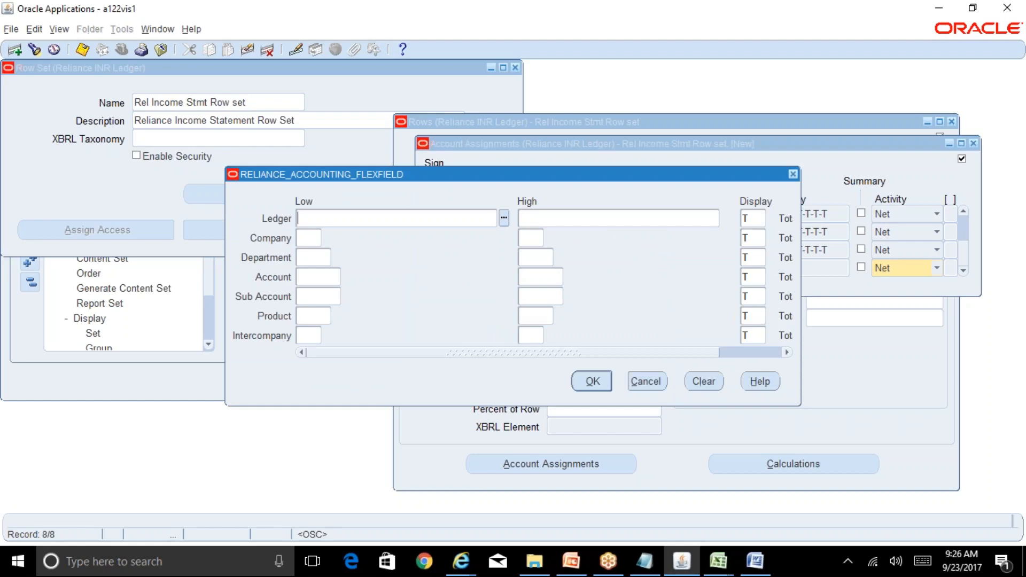
click(319, 244)
text(01)
key(Tab)
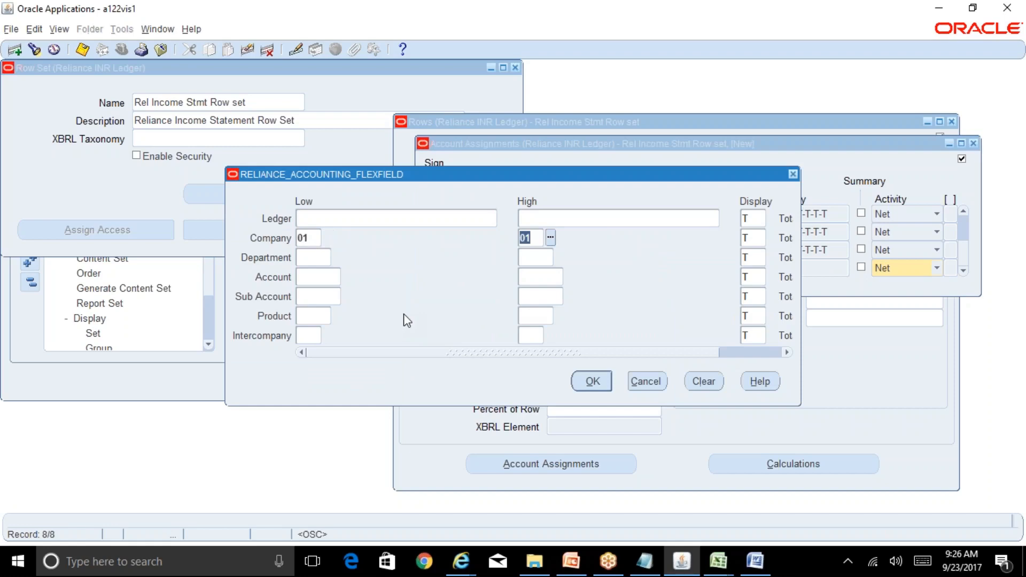
click(316, 277)
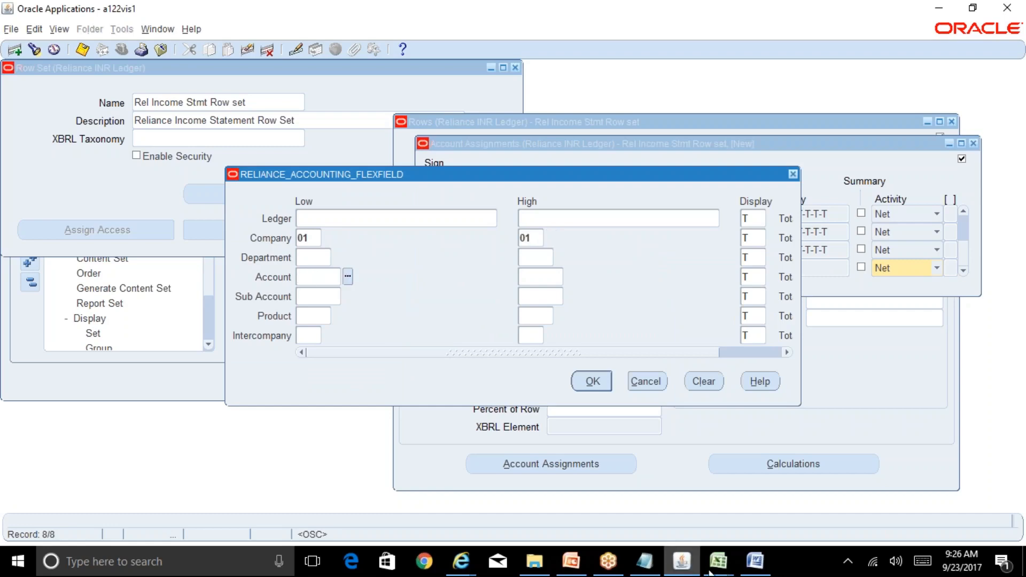
Check the BR100_Financials_GL workbook, return to Oracle Applications, set the eighth assignment's Account range to 7870 through 7899 and accept it
mouse_move(729, 540)
click(715, 486)
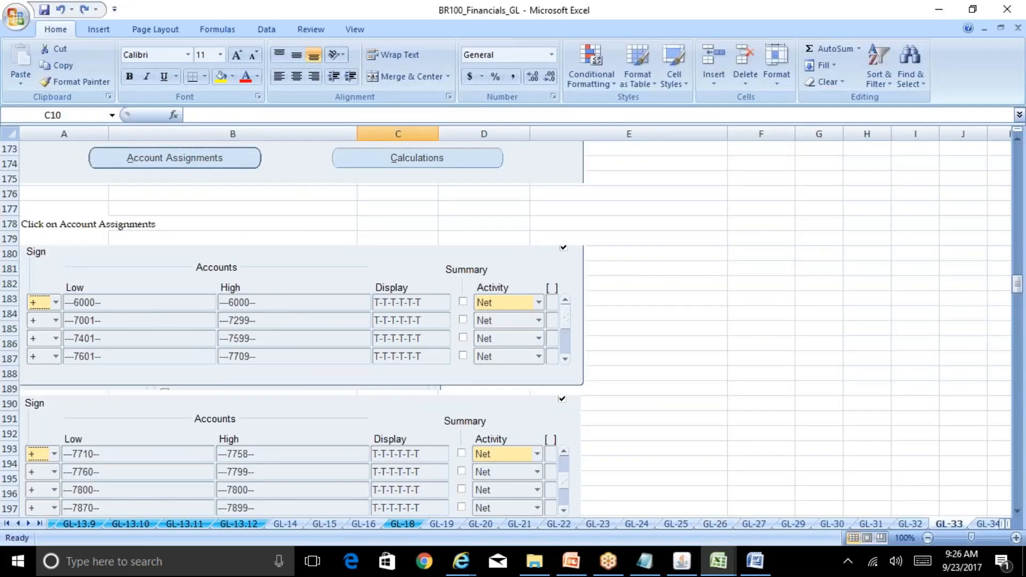
click(1017, 511)
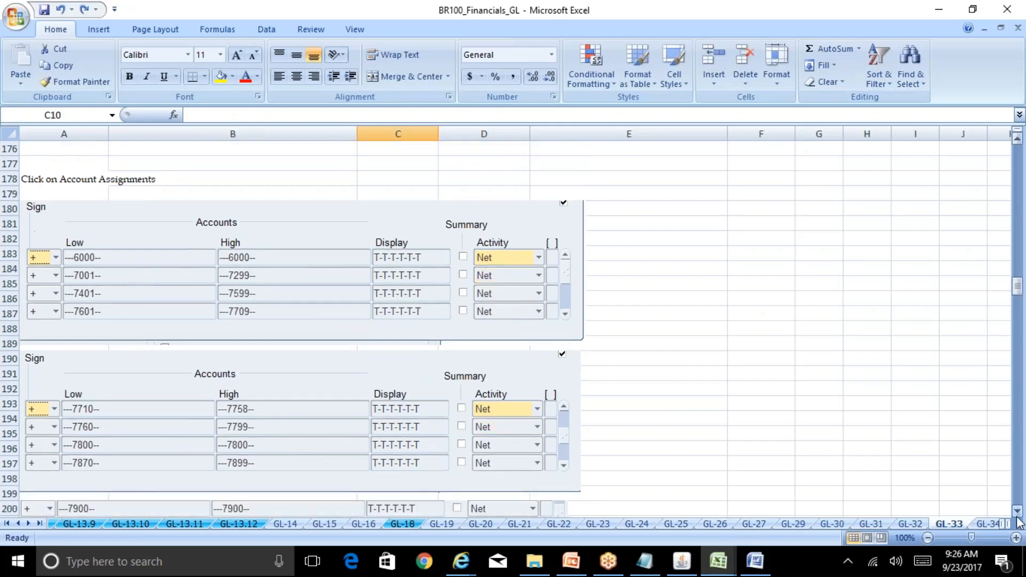
click(1017, 511)
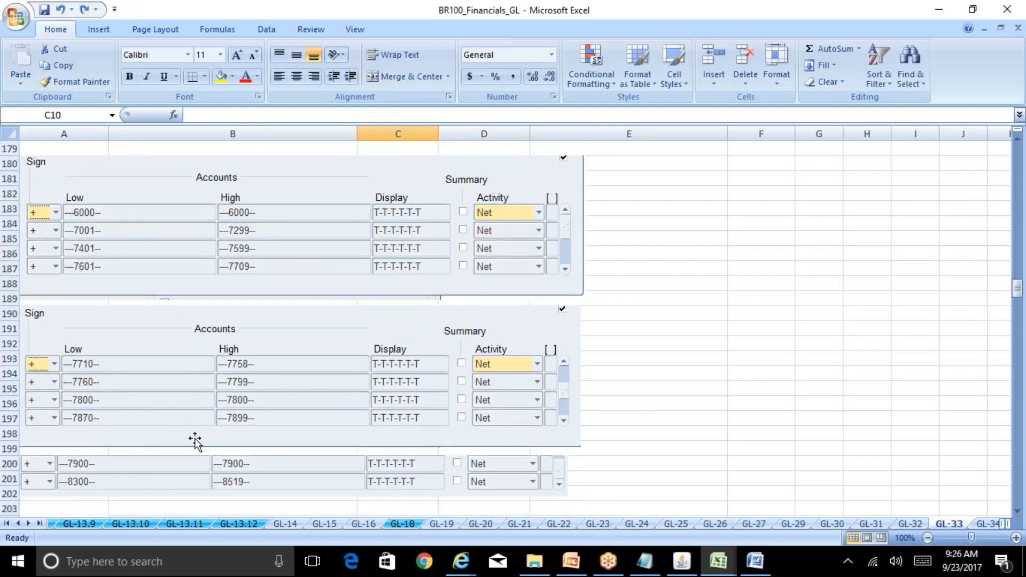
click(682, 561)
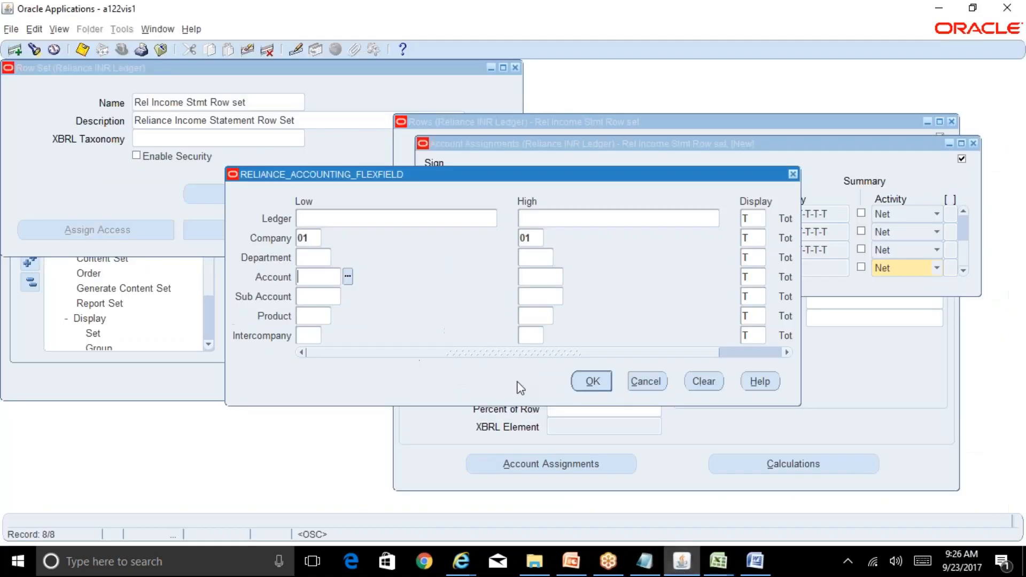
text(7899)
key(Tab)
text(7899)
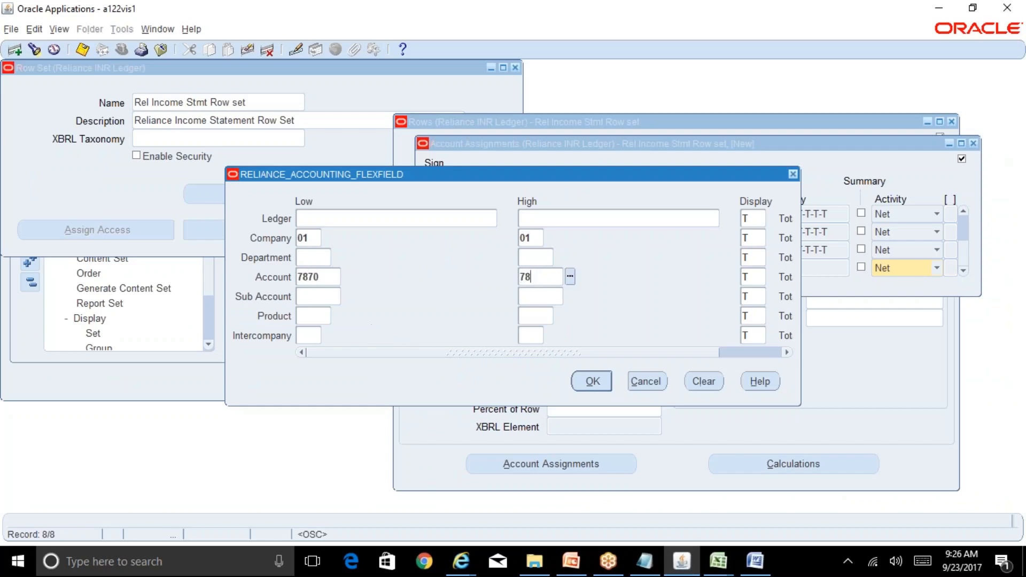
key(Tab)
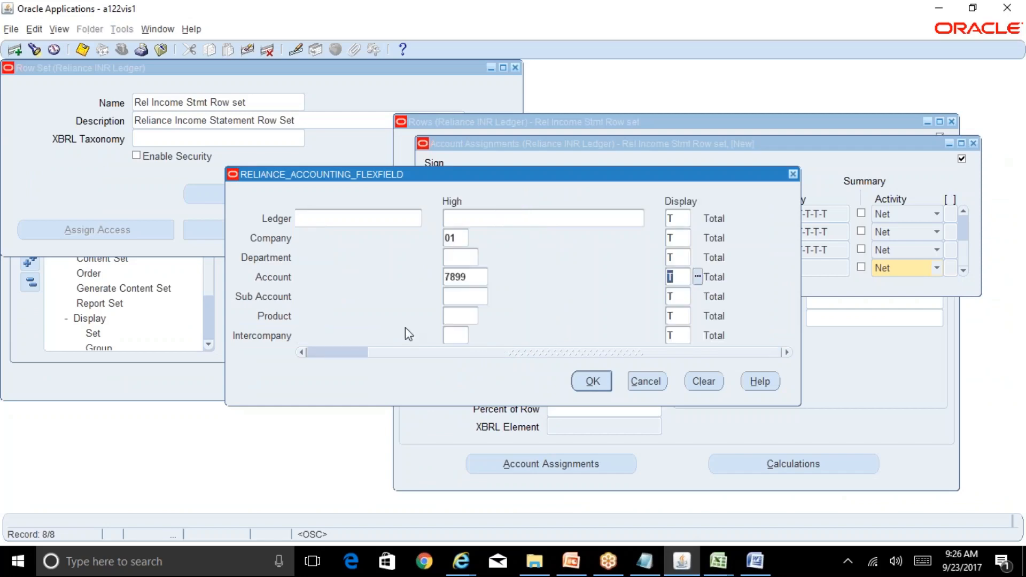
click(592, 381)
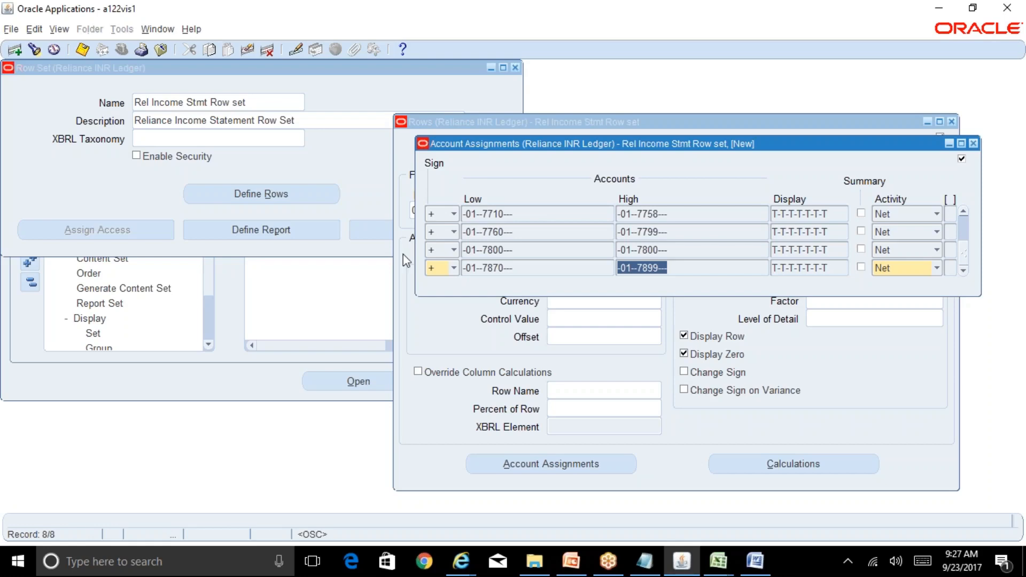
Add a ninth assignment line, open its accounting flexfield and check its account range in the BR100_Financials_GL workbook
click(17, 50)
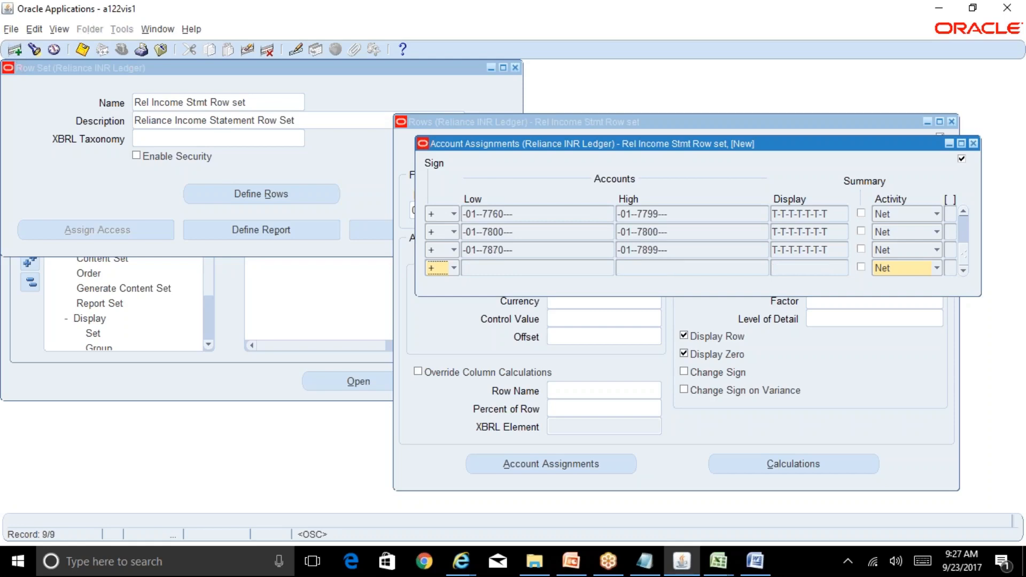
click(503, 269)
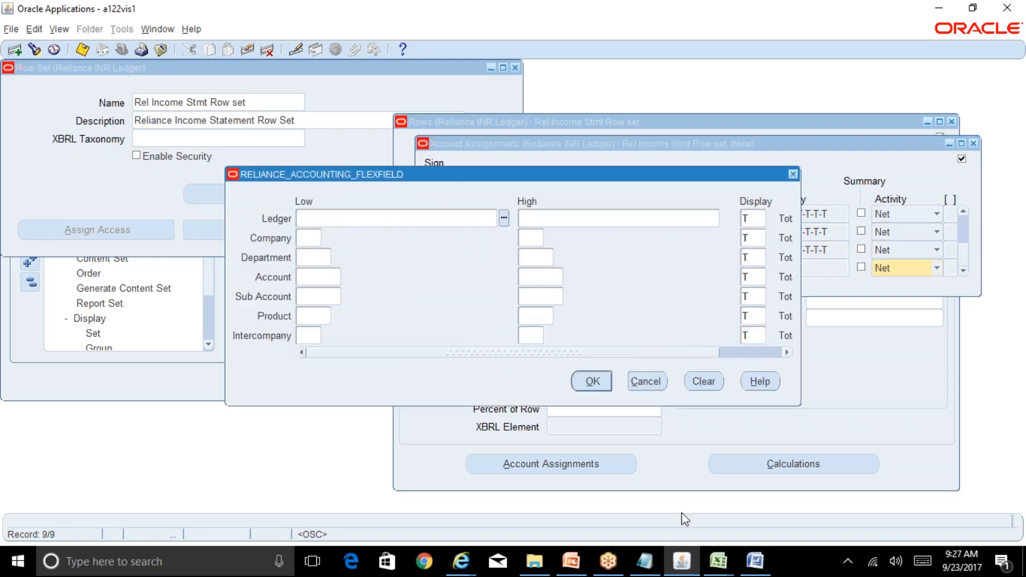
mouse_move(719, 560)
click(730, 511)
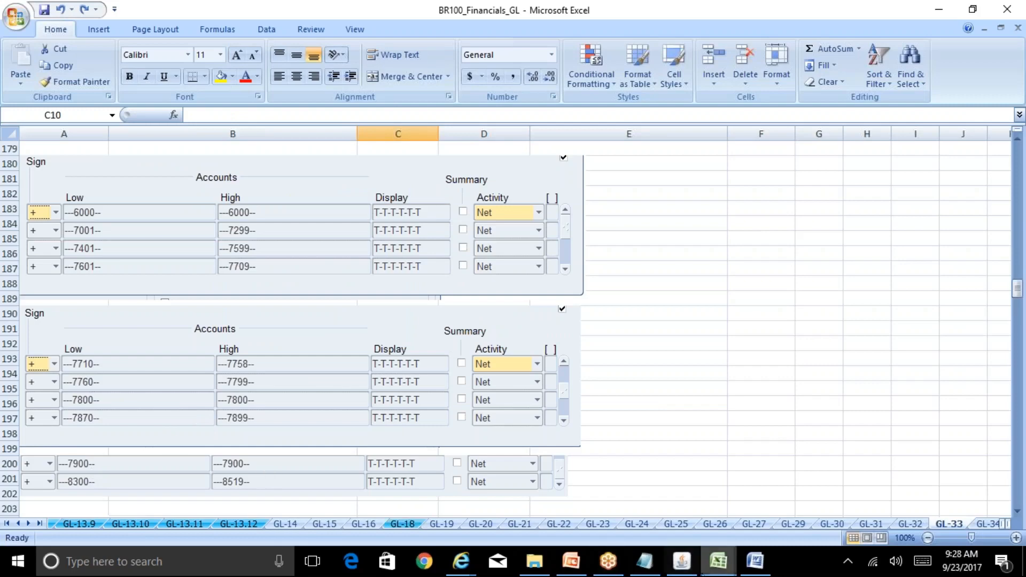
Return to Oracle Applications, set the ninth assignment's low and high Company to 01 and Account to 7900, and accept the range
click(682, 561)
click(309, 238)
text(01)
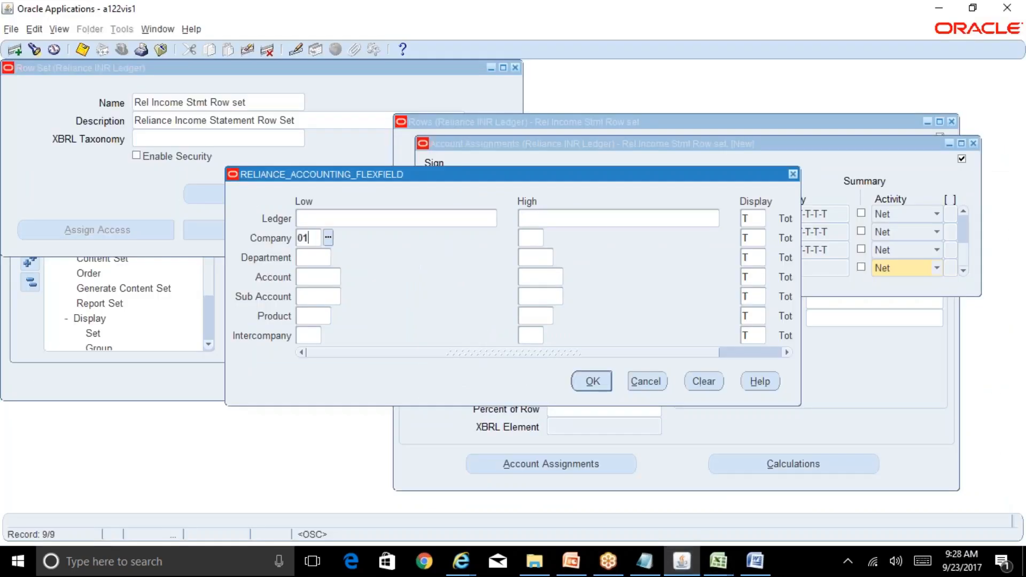
key(Tab)
click(319, 277)
text(7900)
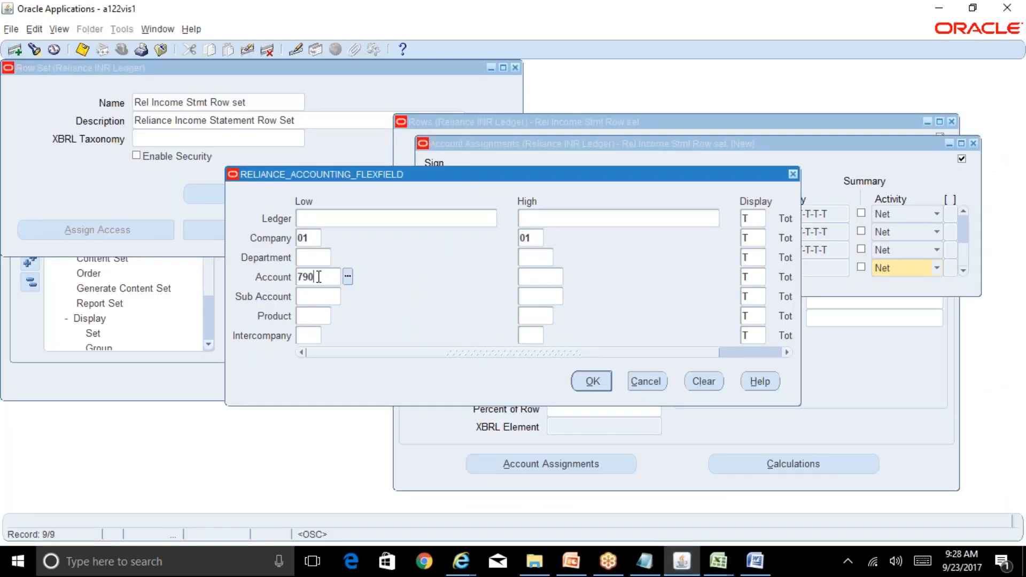
key(Tab)
click(593, 381)
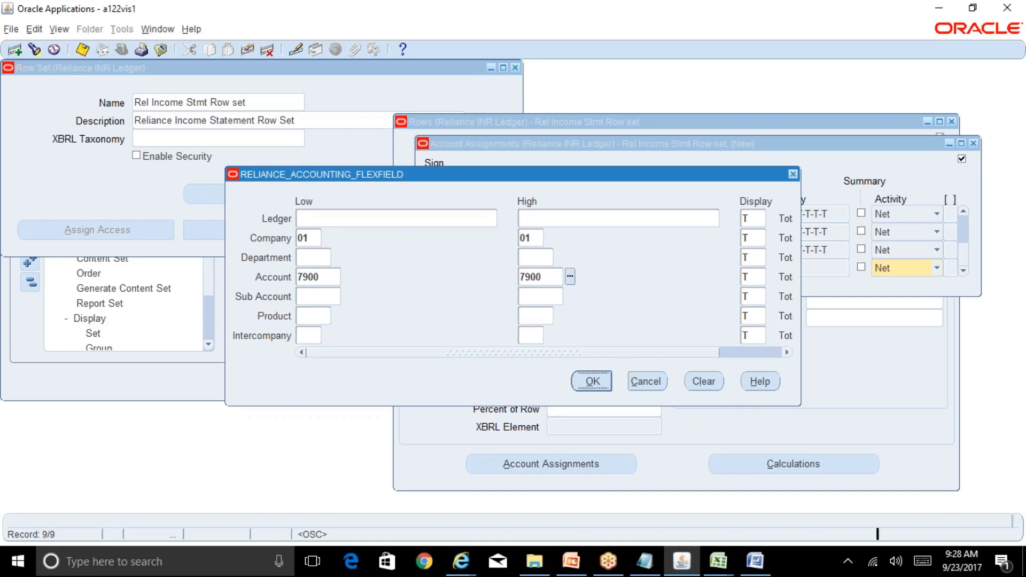
Add a tenth assignment line and set its low and high Company to 01 in the accounting flexfield
click(12, 52)
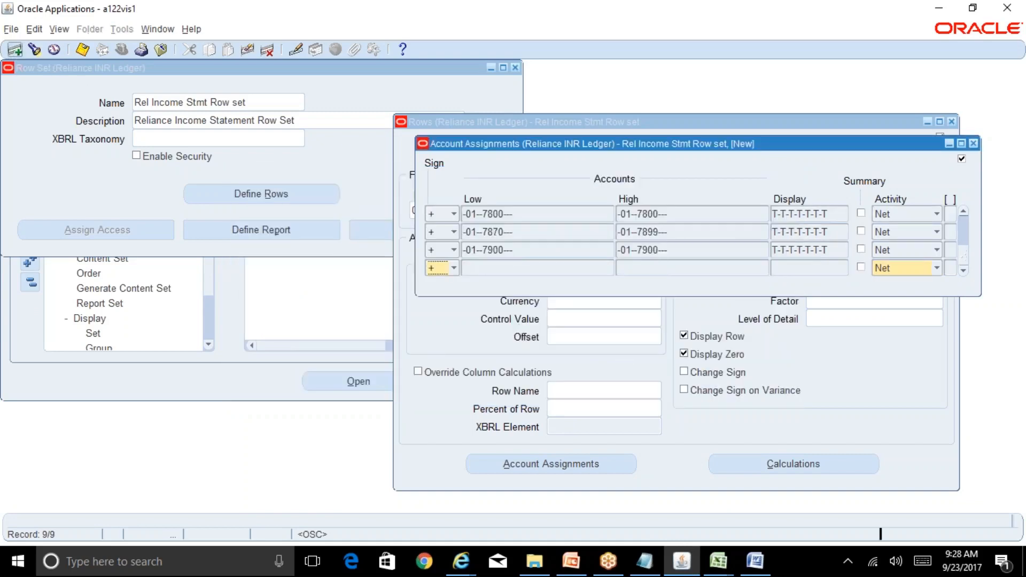
click(541, 267)
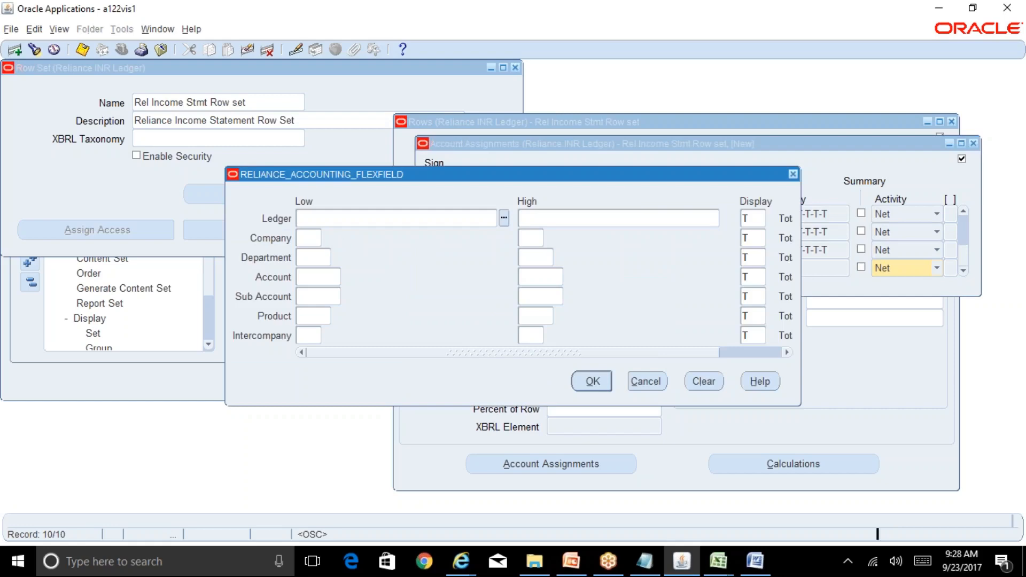
key(Tab)
text(01)
key(Tab)
Check the BR100_Financials_GL workbook, return to Oracle Applications and set the tenth assignment's Account range to 8300 through 8519
click(315, 278)
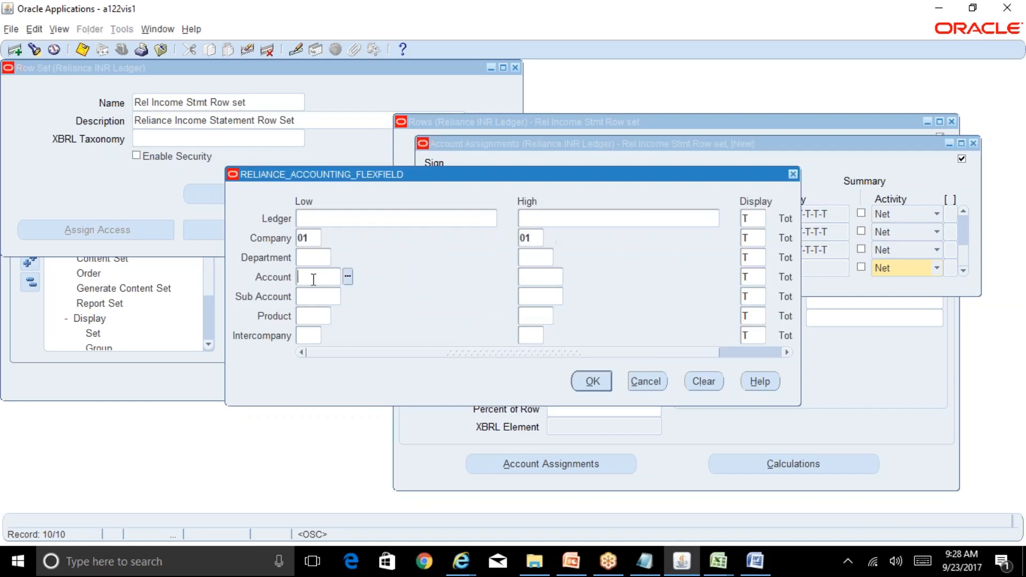
click(718, 561)
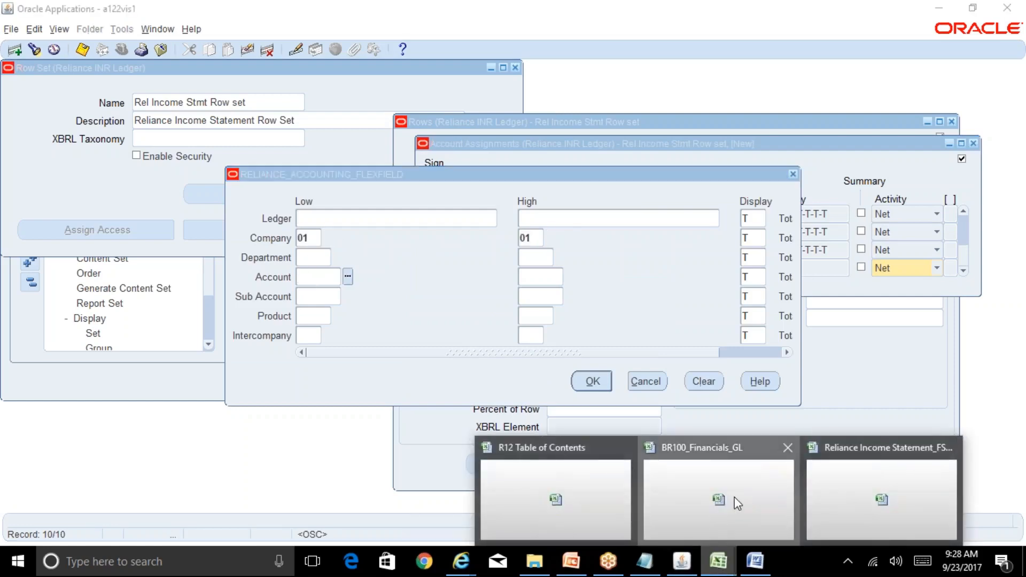
click(734, 497)
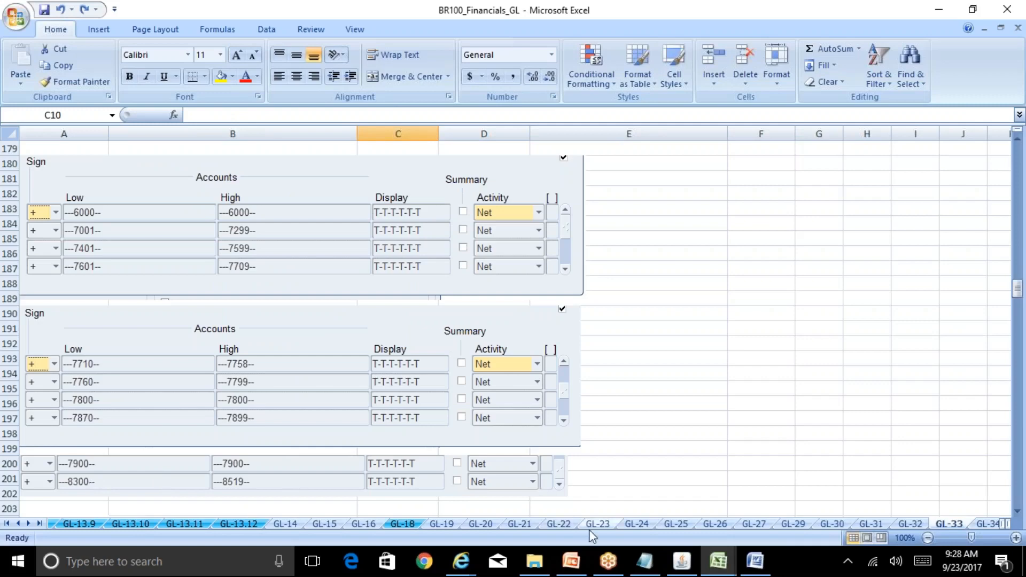
click(681, 561)
text(8300)
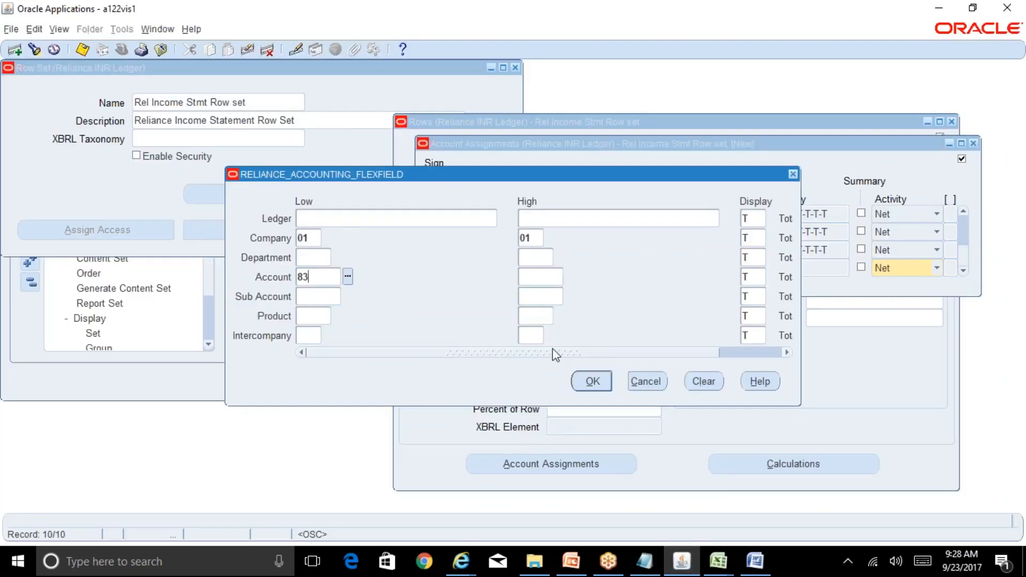
key(Tab)
text(819)
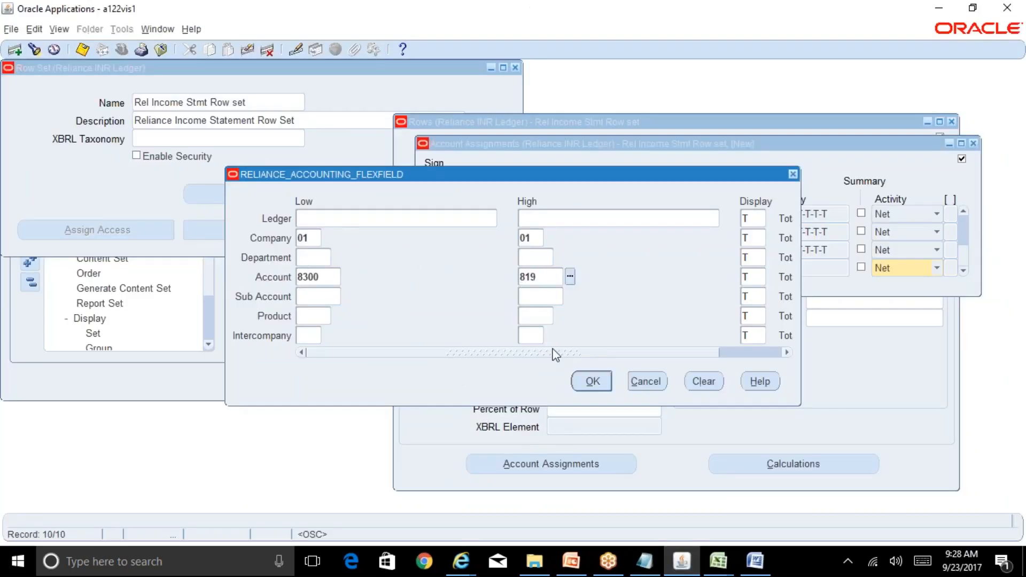
key(BackSpace)
key(BackSpace)
text(519)
key(Tab)
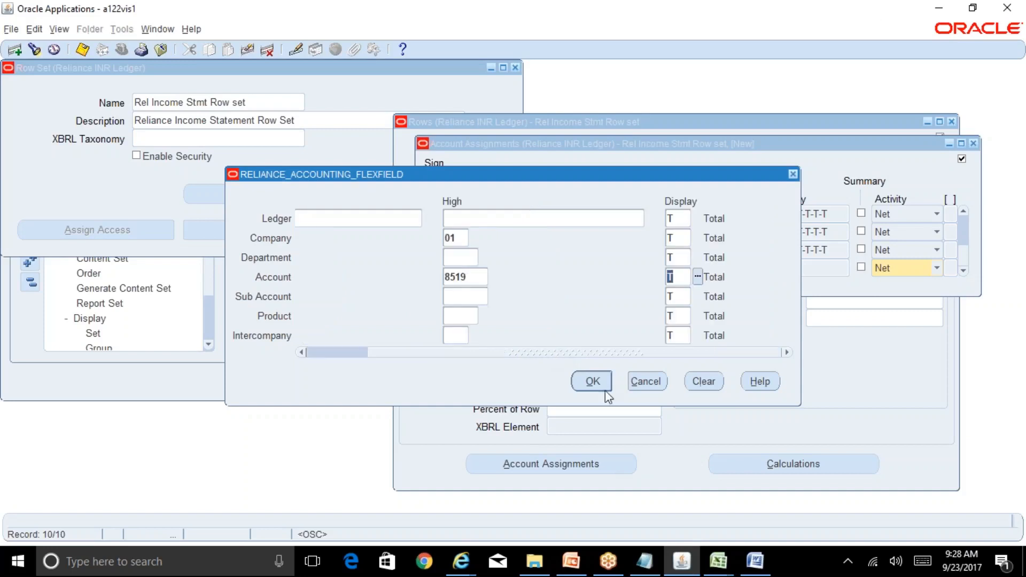
Accept the tenth assignment's range, save the Operating Expenses account assignments and close their window
click(592, 381)
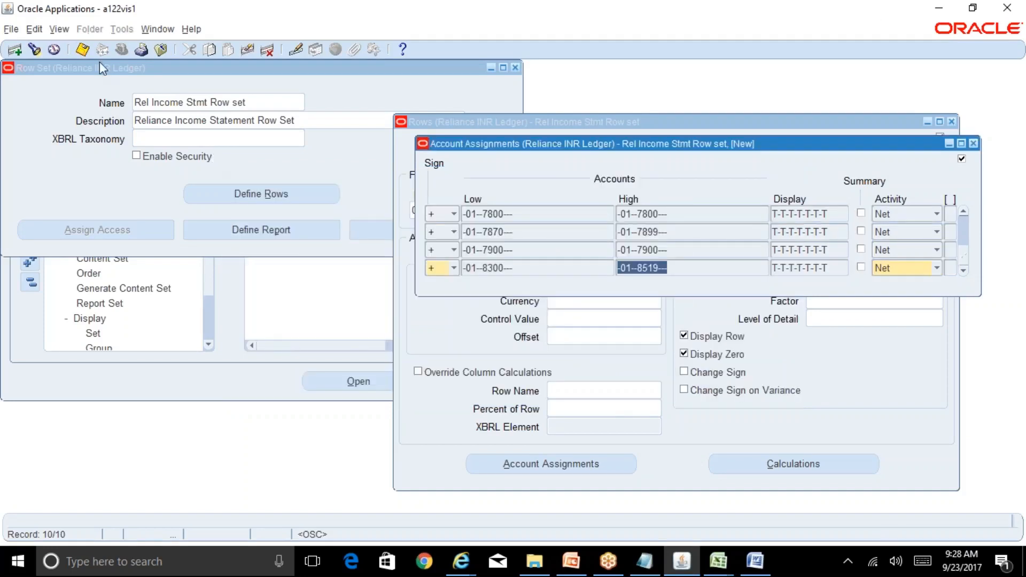
click(82, 49)
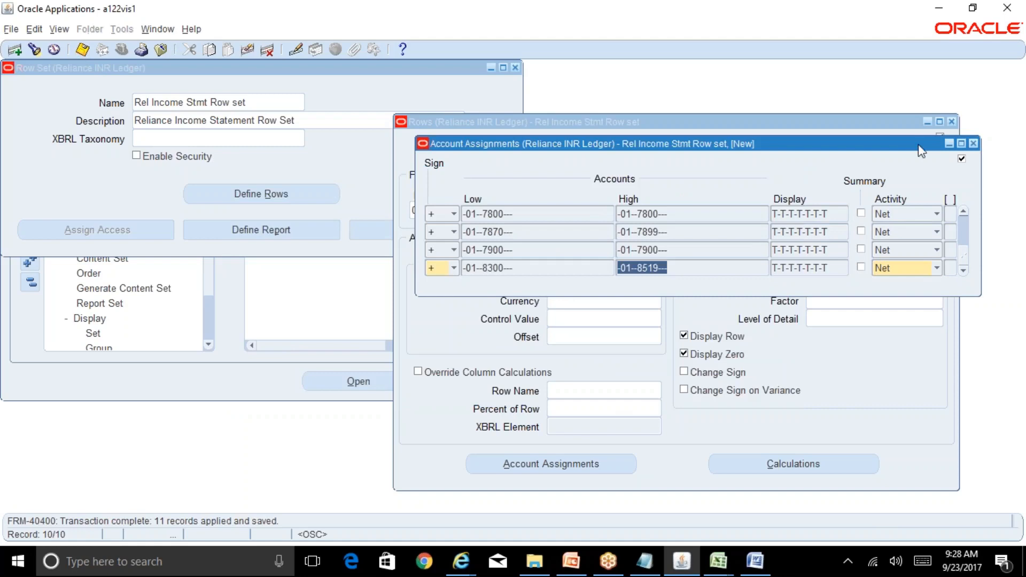
click(973, 143)
Review the line item after Operating Expenses in the BR100_Financials_GL workbook and in the Reliance Income Statement report workbook
click(725, 562)
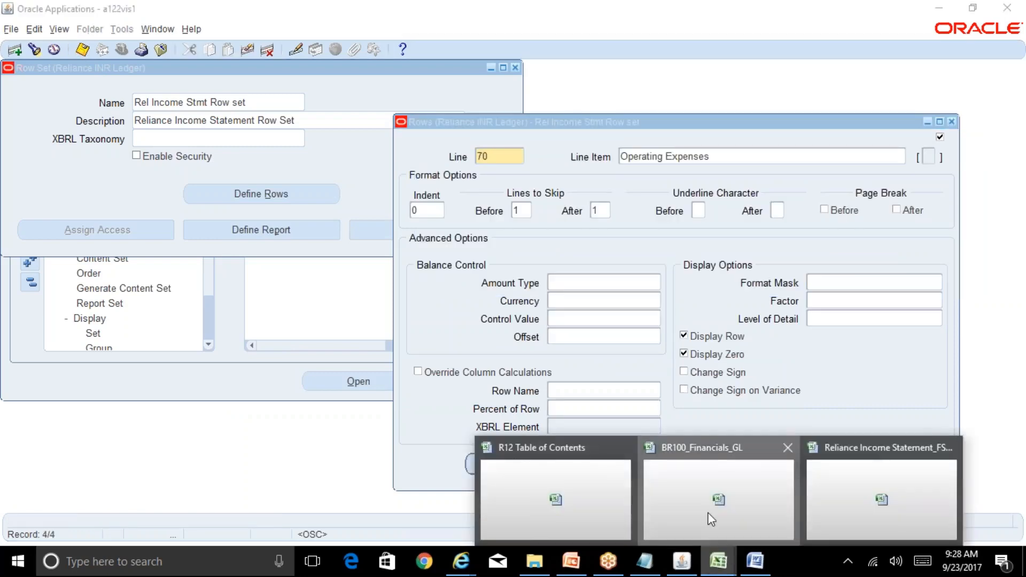
click(710, 516)
drag(1017, 289, 1020, 303)
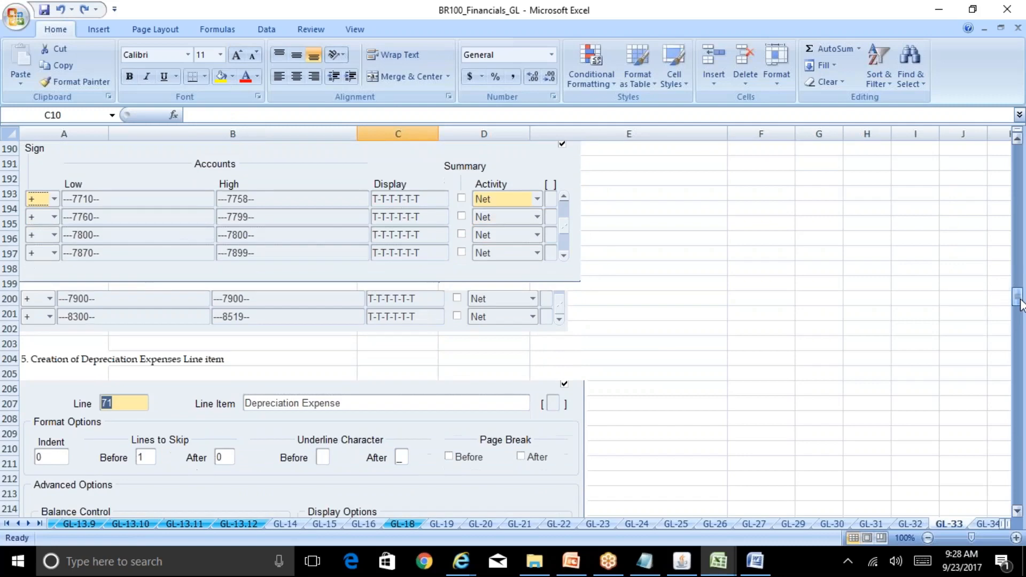
click(718, 561)
click(842, 499)
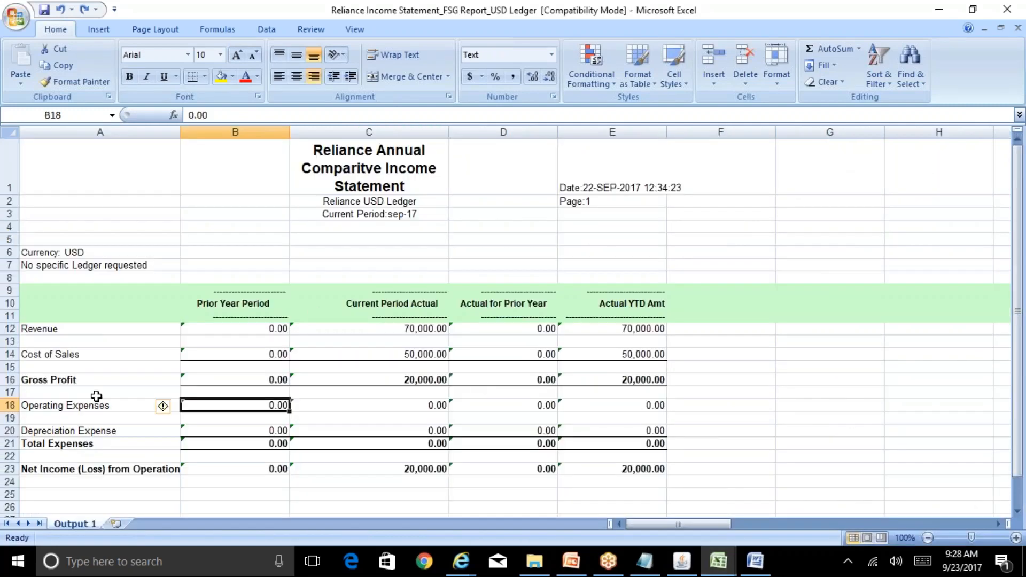
click(10, 405)
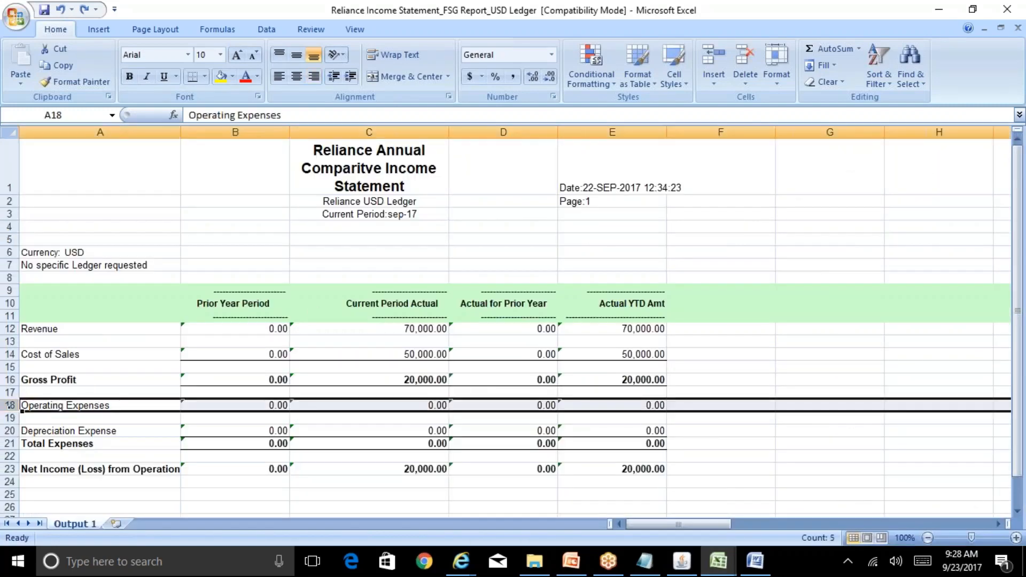
click(59, 430)
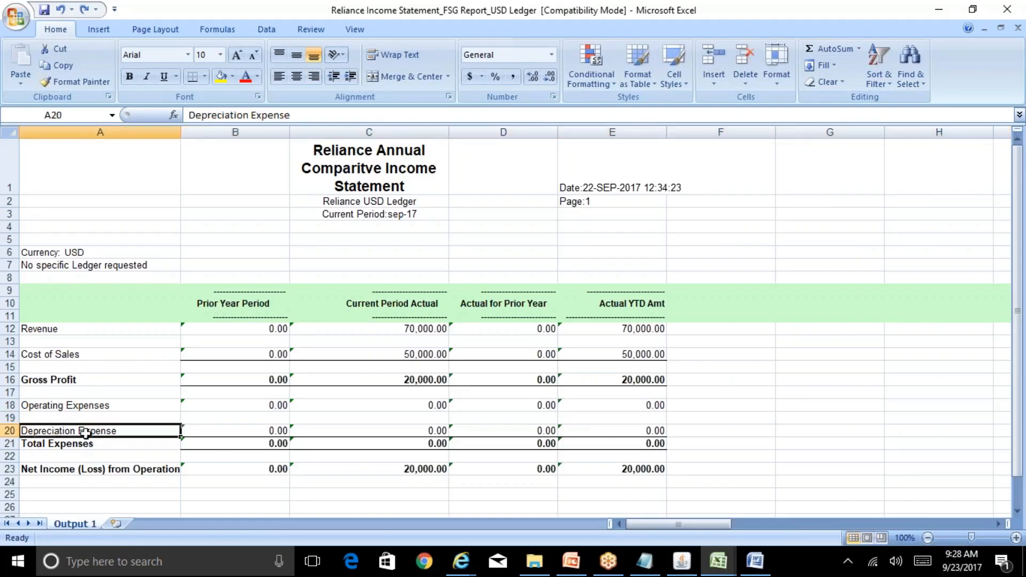
Return to Oracle Applications, add a row with line item Depreciation Expense and, after checking the BR100_Financials_GL workbook, number it 71
click(681, 561)
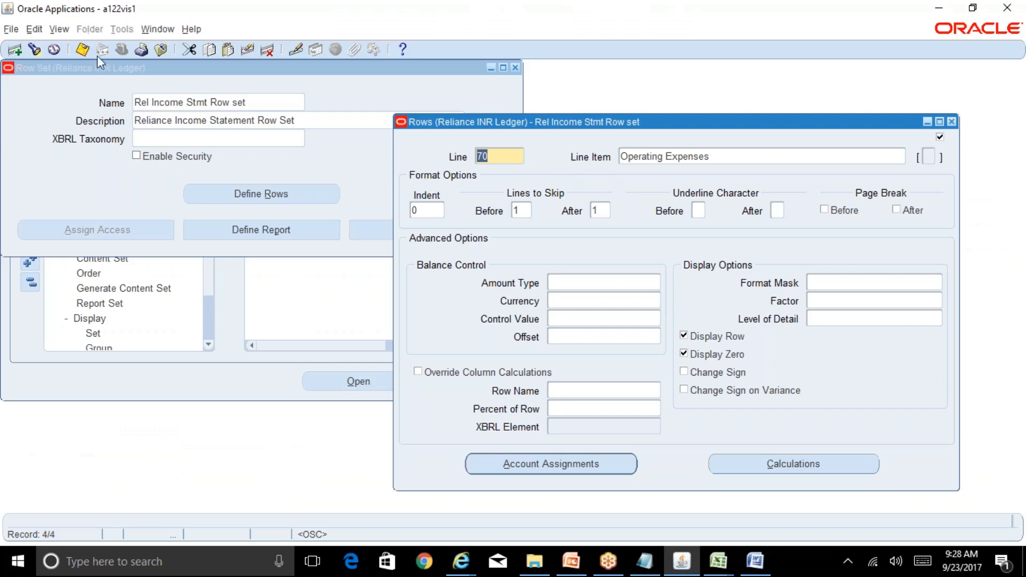
click(15, 50)
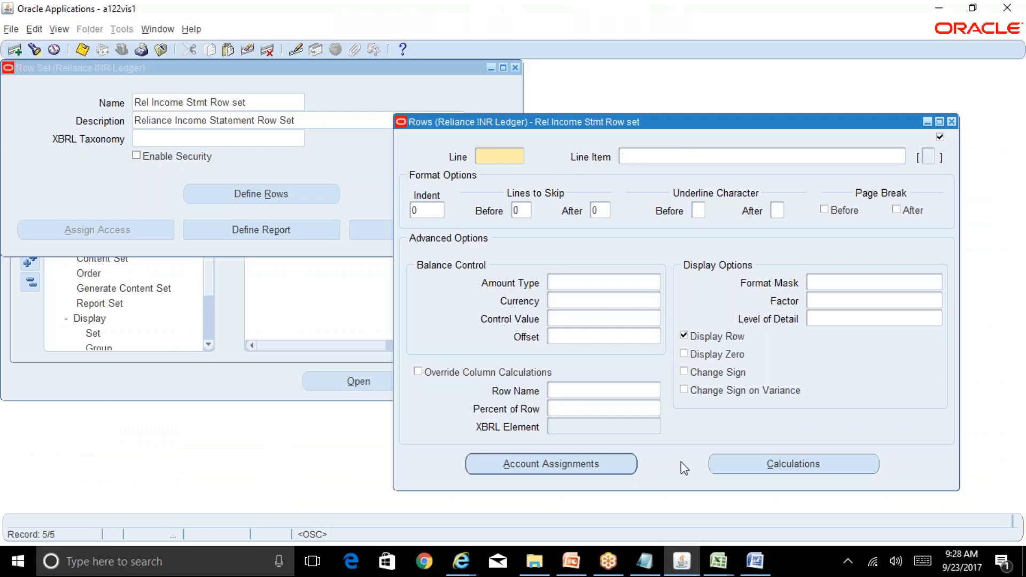
click(640, 153)
text(Depreciation Expense)
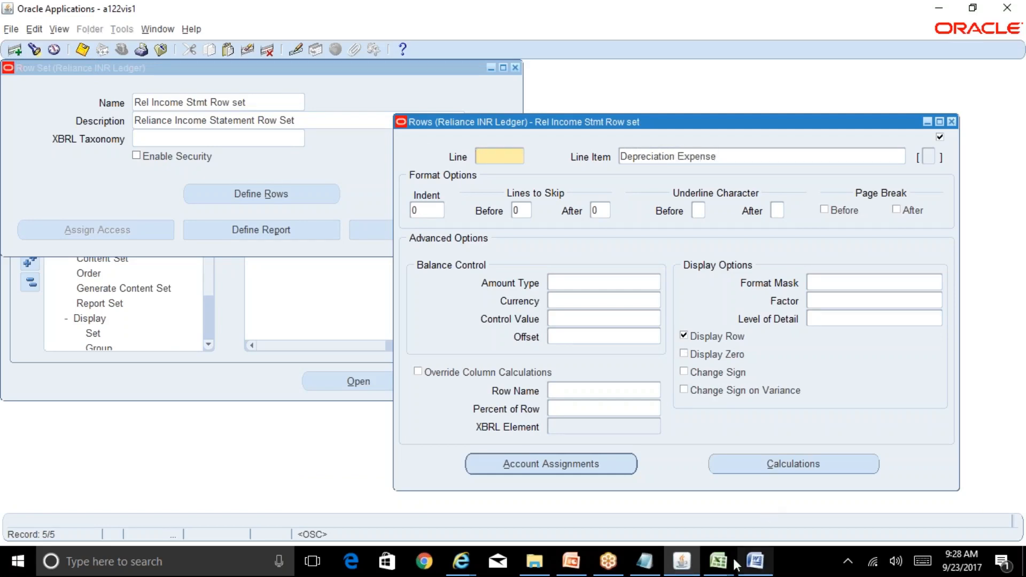
mouse_move(718, 561)
click(748, 526)
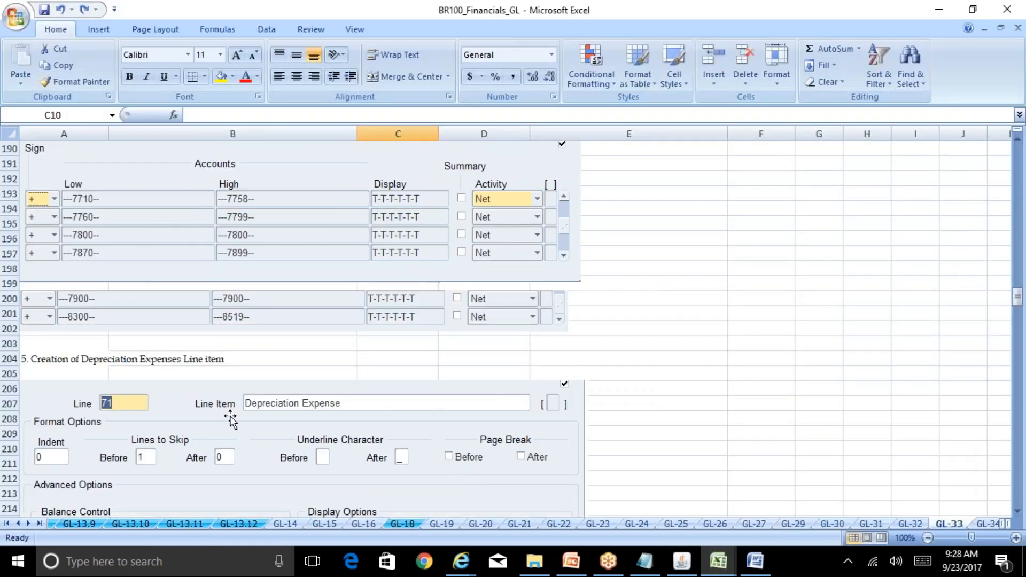
click(683, 561)
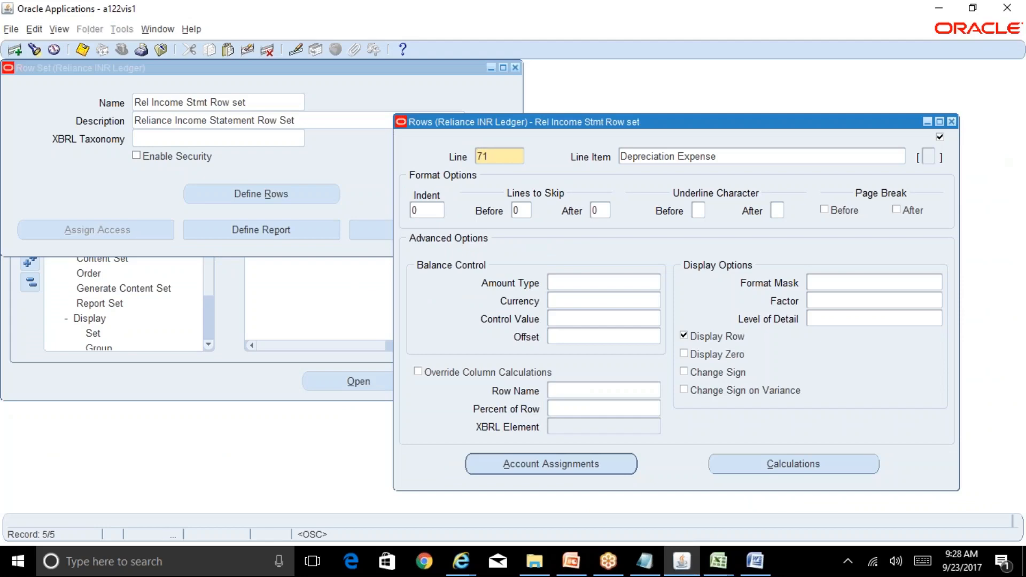
Examine the spacing and underline of the Operating Expenses and Depreciation Expense rows in the Reliance Income Statement report workbook
mouse_move(718, 561)
click(859, 513)
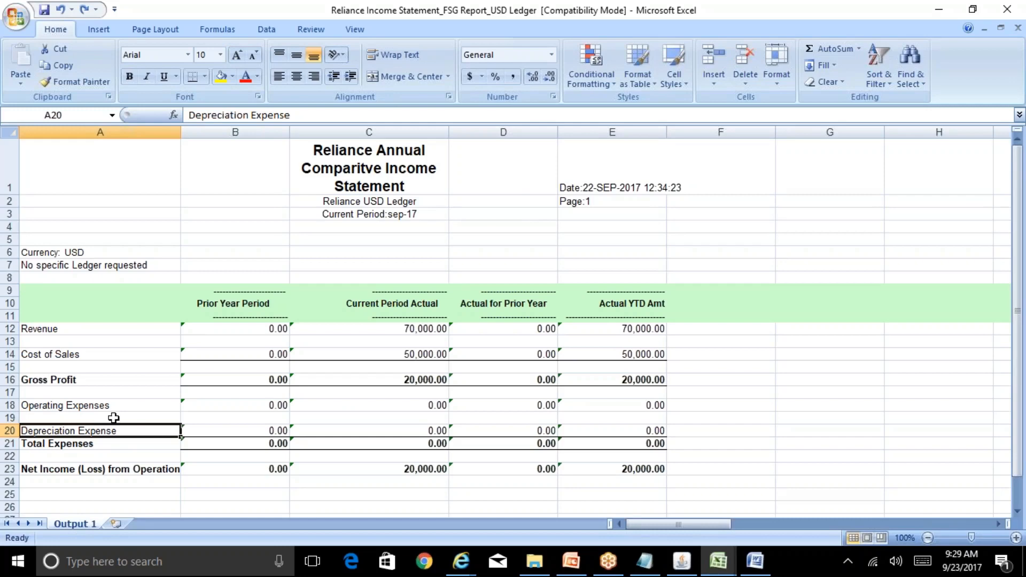
click(94, 405)
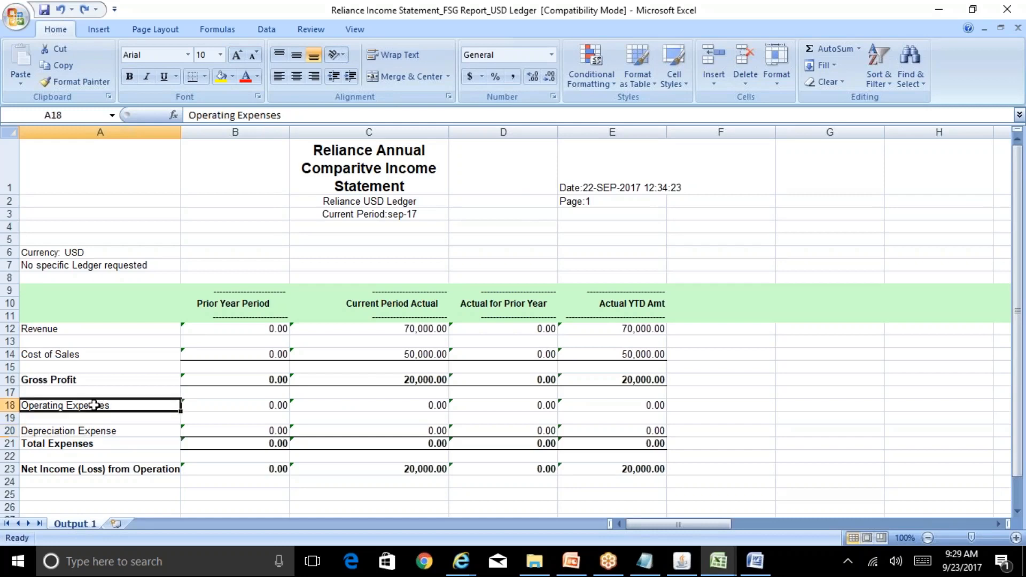
click(129, 427)
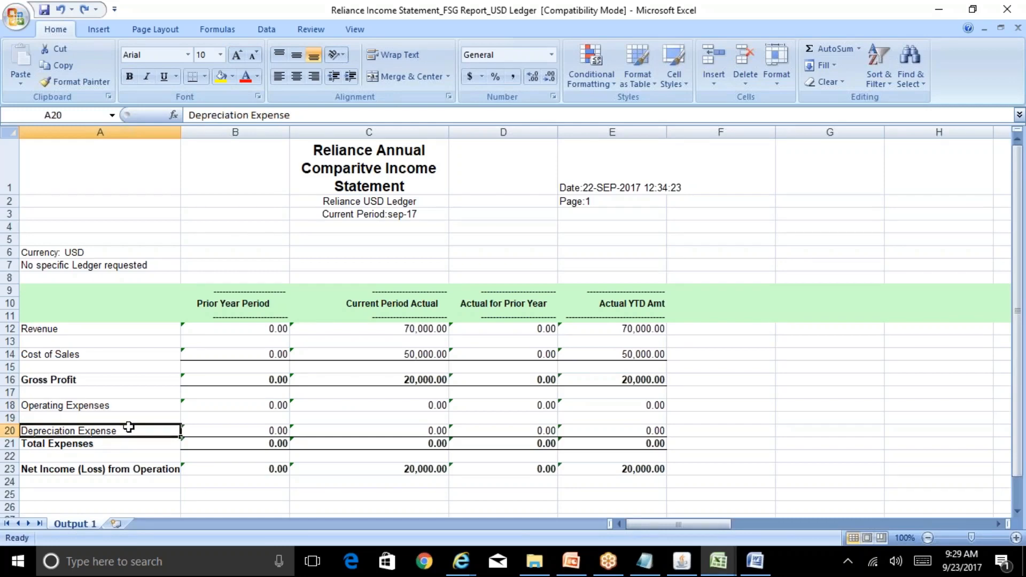
click(203, 436)
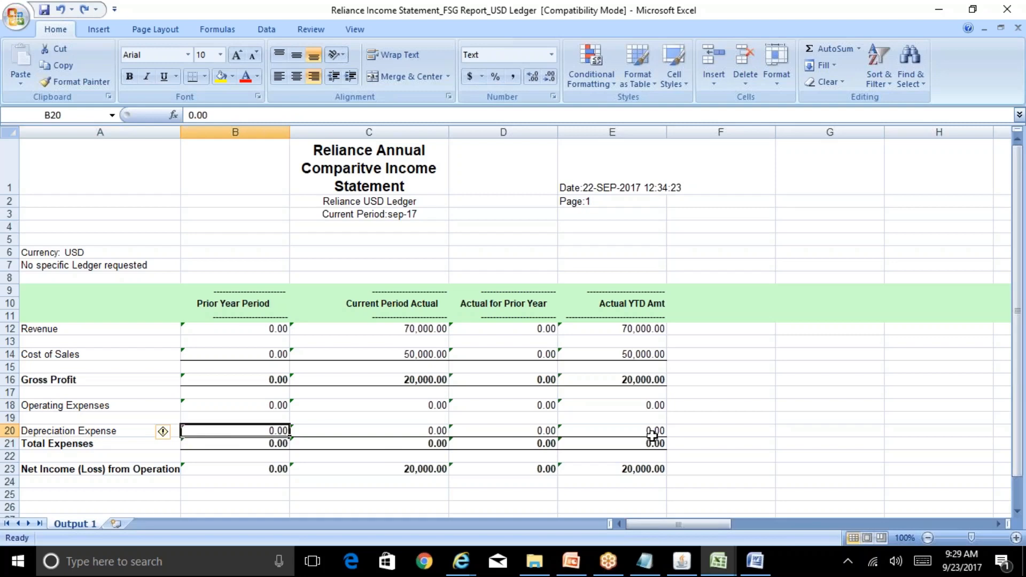
Return to Oracle Applications, set the Depreciation Expense row's underline character after it to _ and enable Display Zero
key(alt+Tab)
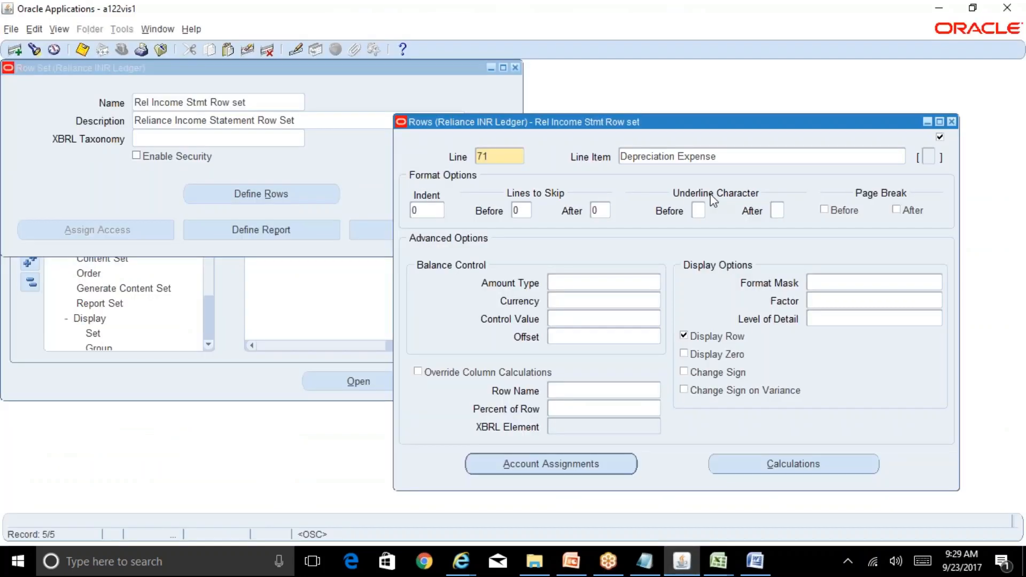
click(775, 211)
click(710, 356)
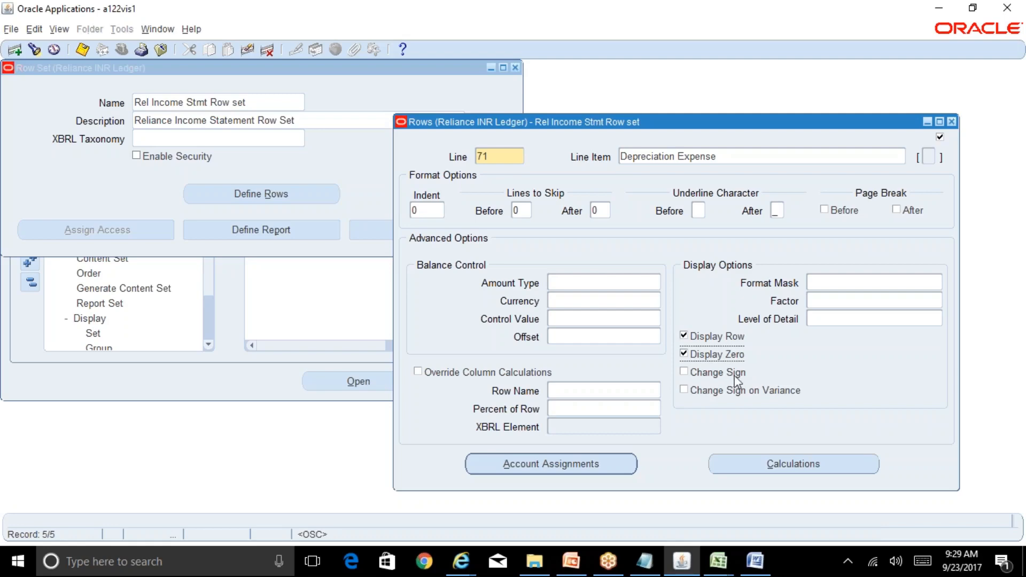
Open the Depreciation Expense row's account assignments and set the Company segment to 01 for both low and high
click(717, 156)
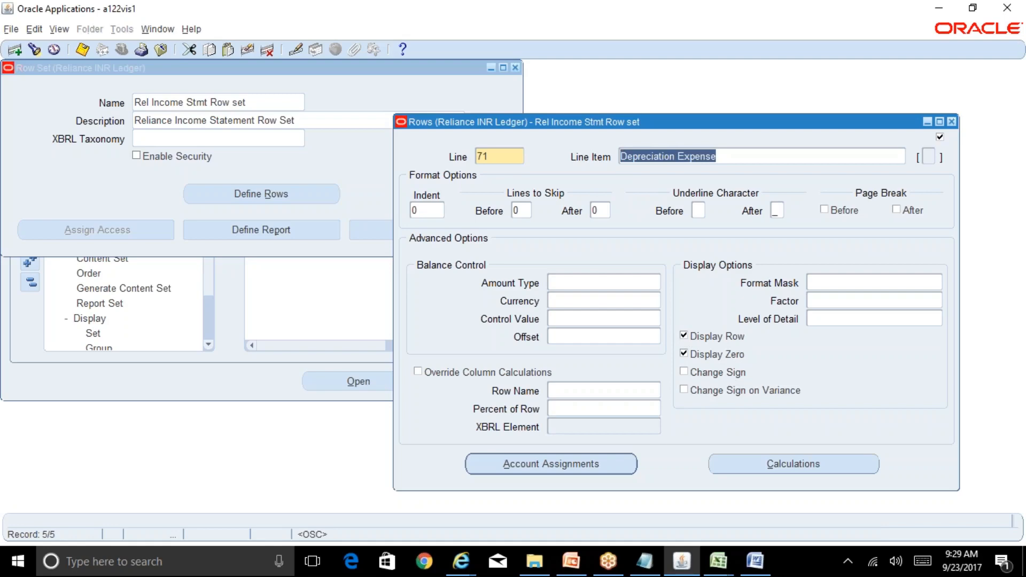
click(611, 470)
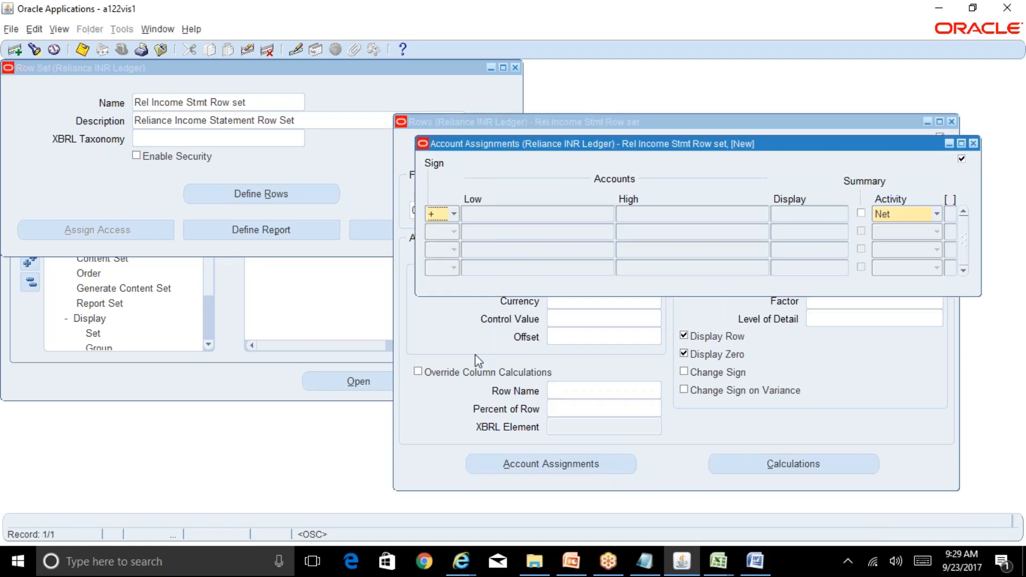
click(463, 214)
click(324, 238)
text(01)
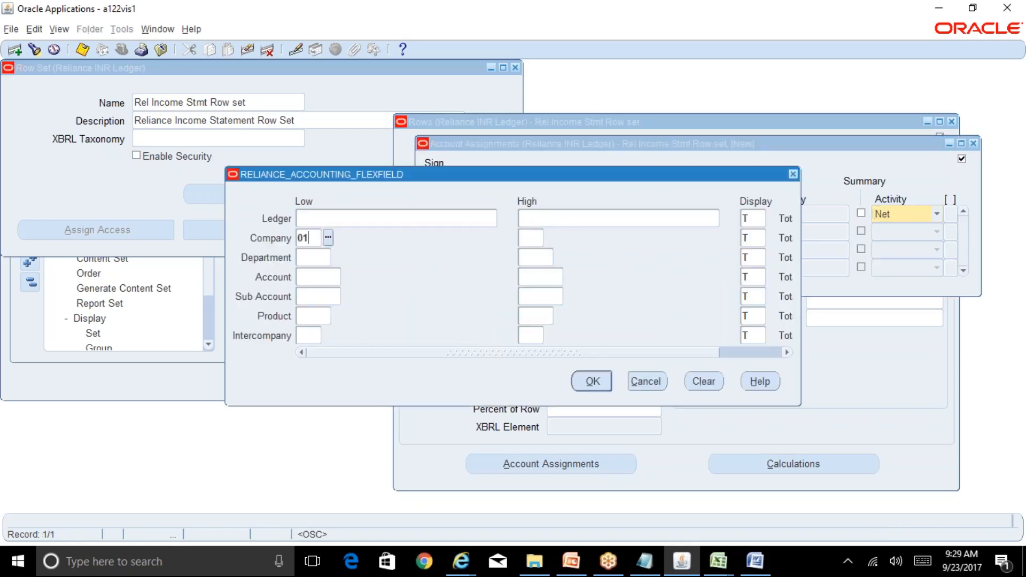
key(Tab)
After checking the BR100_Financials_GL workbook, set the Account range to 7300 through 7300 in Oracle Applications, save and close the account assignments
mouse_move(718, 561)
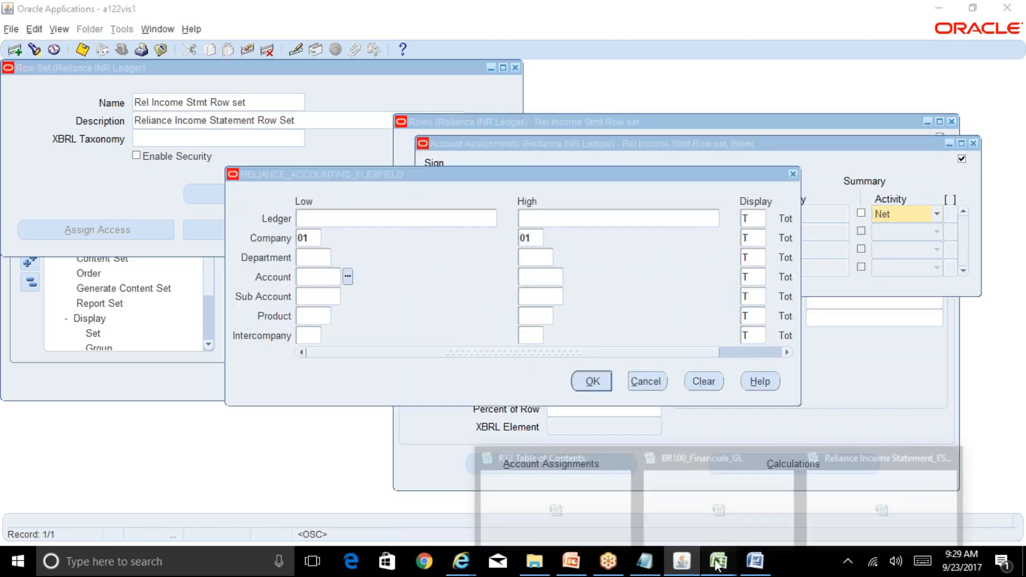
click(719, 483)
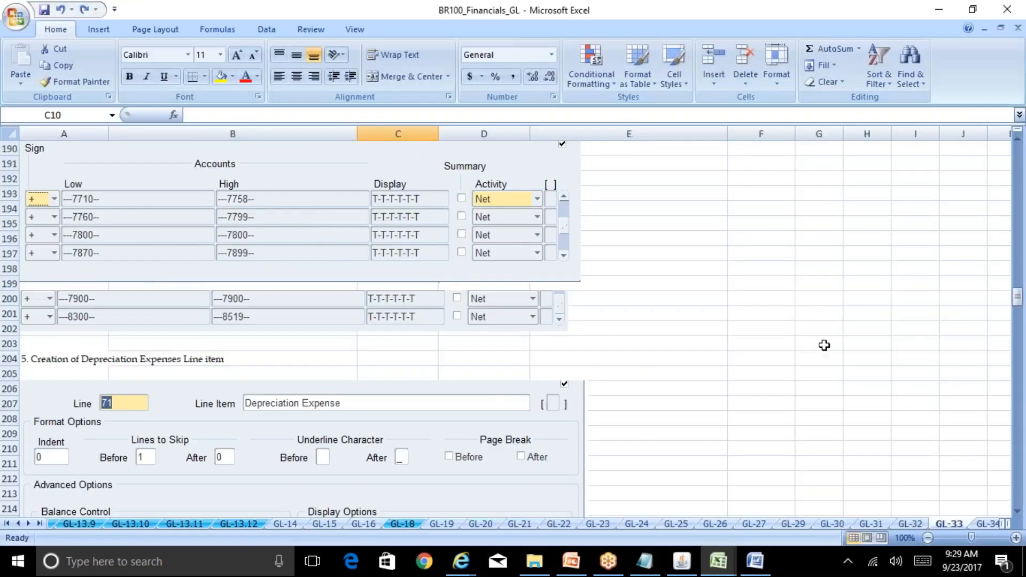
drag(1018, 297, 1021, 329)
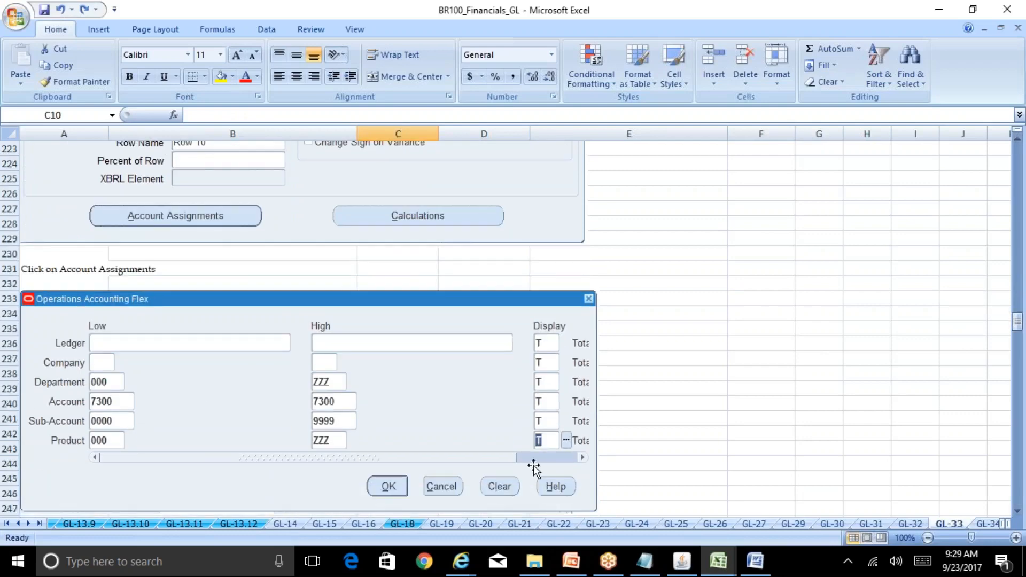
click(682, 561)
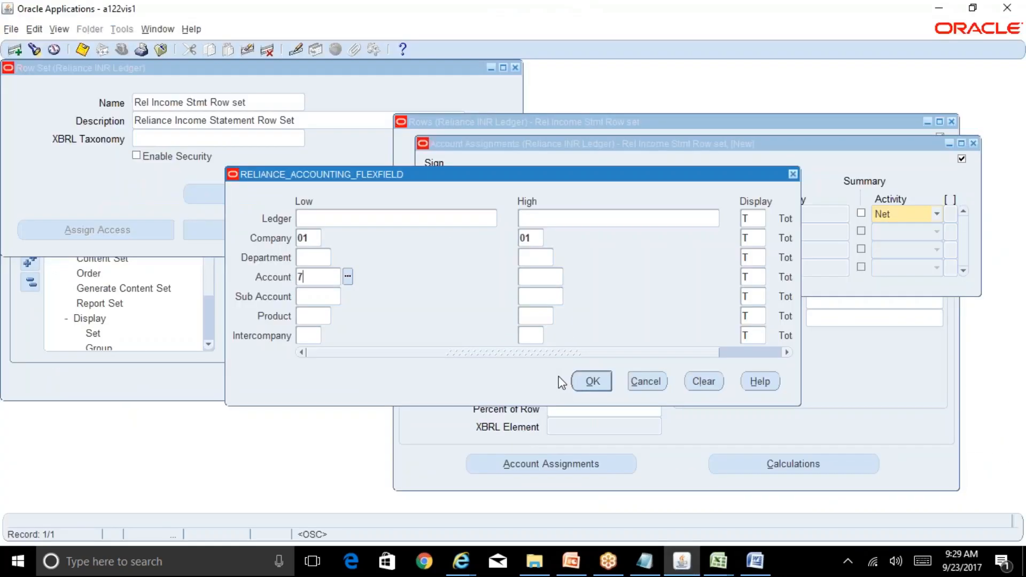
text(7300)
key(Tab)
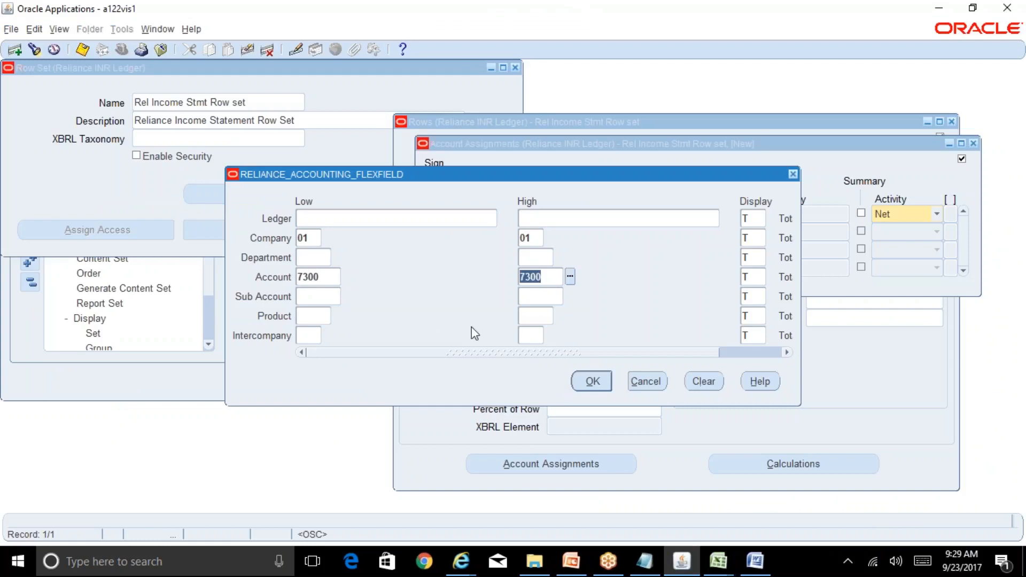
click(592, 381)
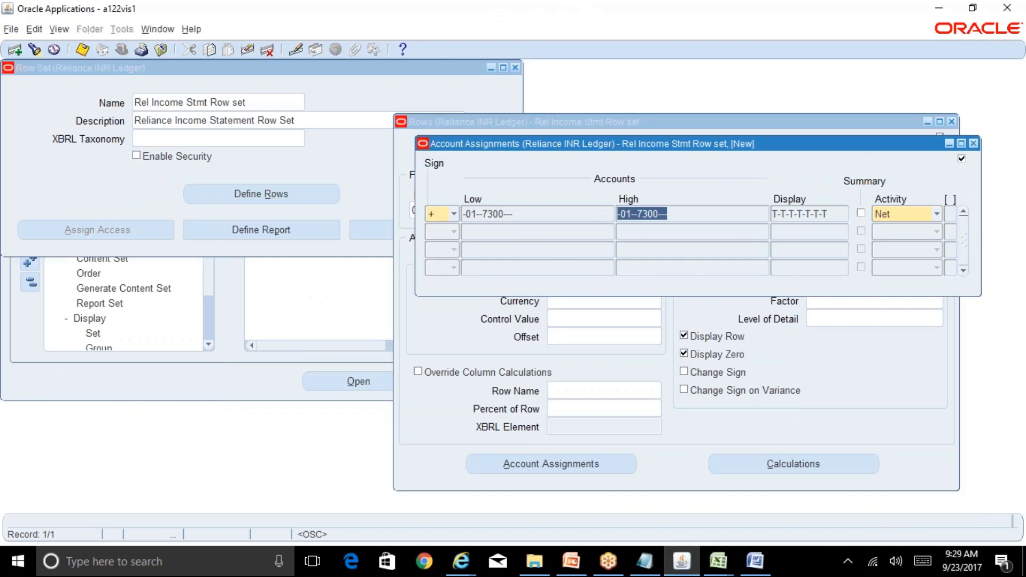
click(83, 49)
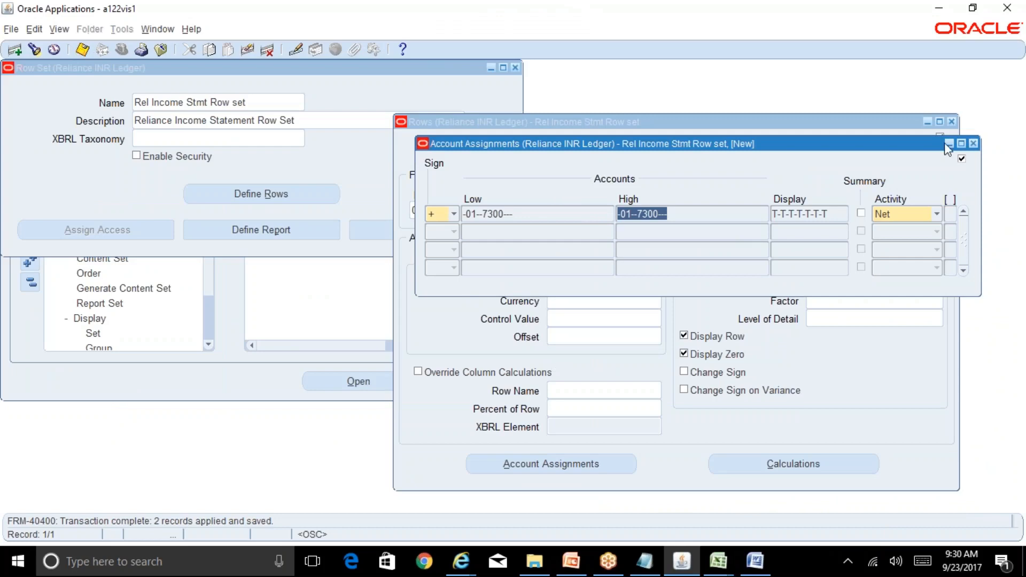
click(973, 143)
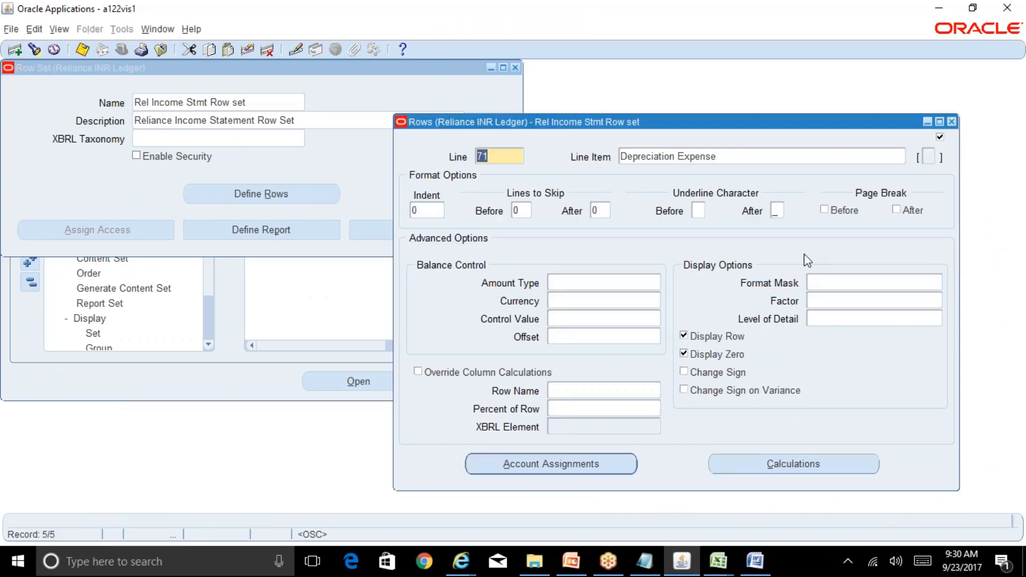
Check the line after Depreciation Expense in the Reliance Income Statement report workbook and add a row with line item Total Expenses in Oracle Applications
click(718, 561)
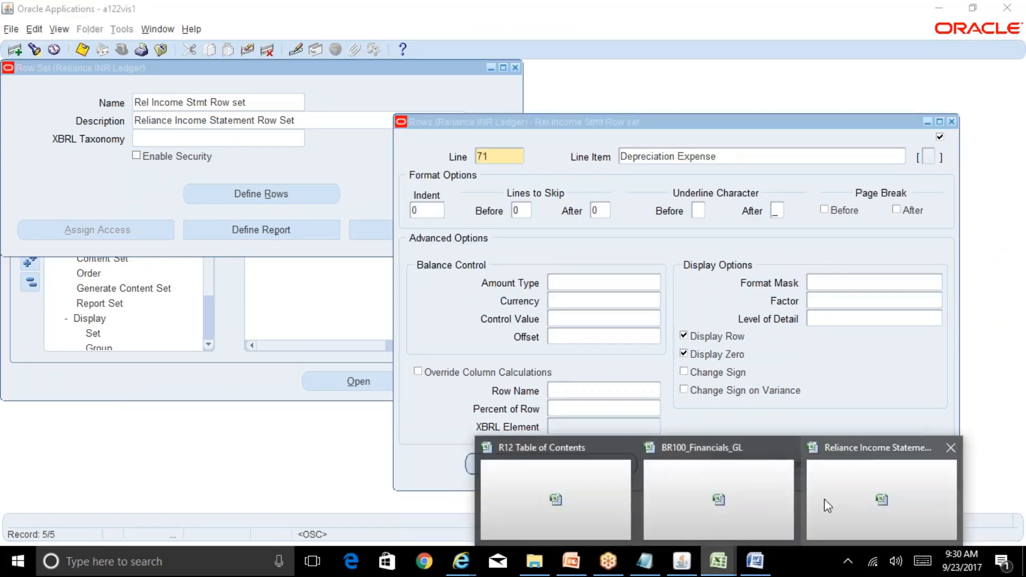
click(824, 500)
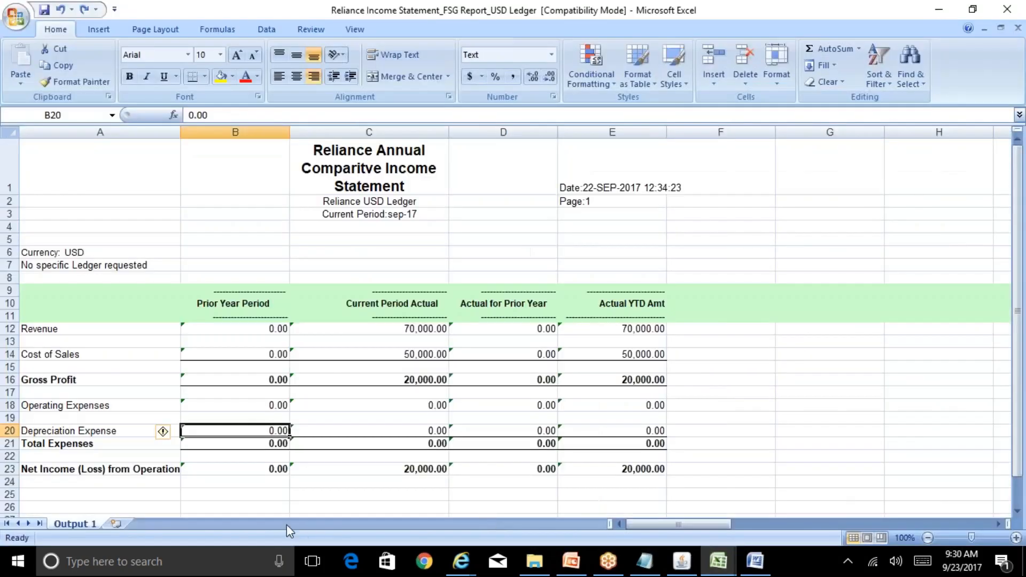
click(62, 445)
click(672, 569)
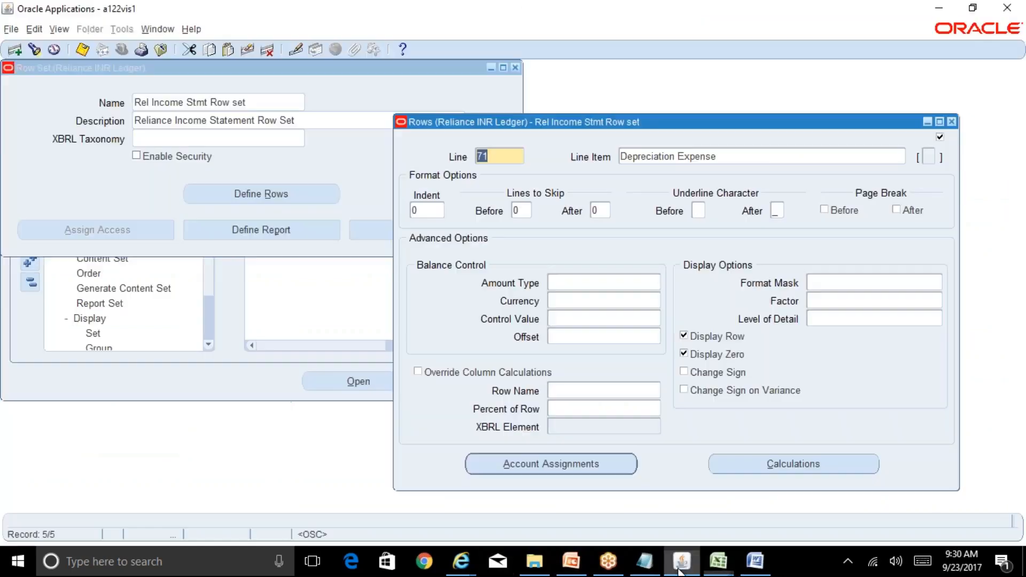
click(14, 50)
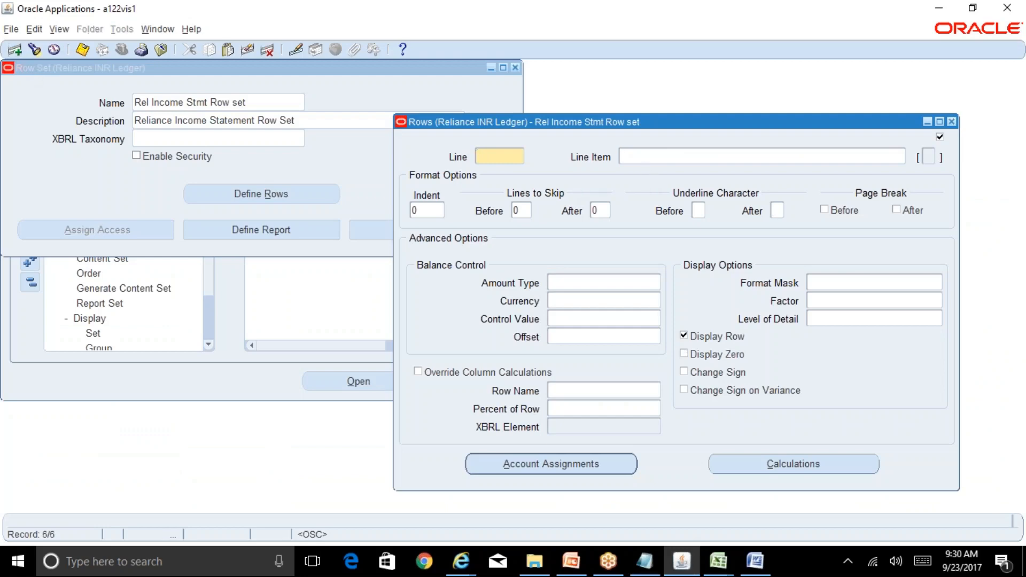
text(Total Expenses)
Look up the Total Expenses line in the BR100_Financials_GL workbook and number the new row 72 in Oracle Applications
click(718, 561)
click(727, 521)
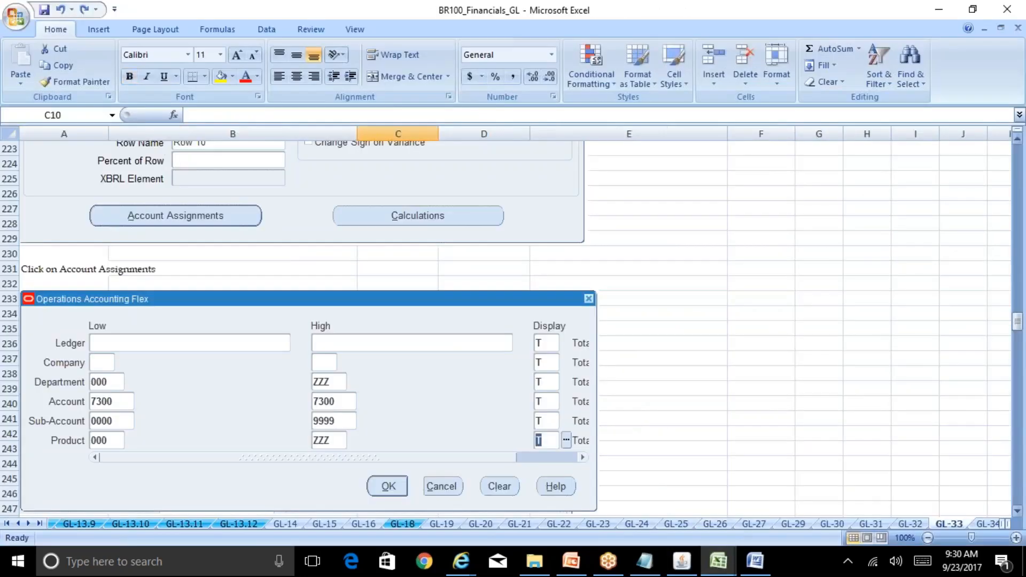
drag(1018, 324, 1018, 339)
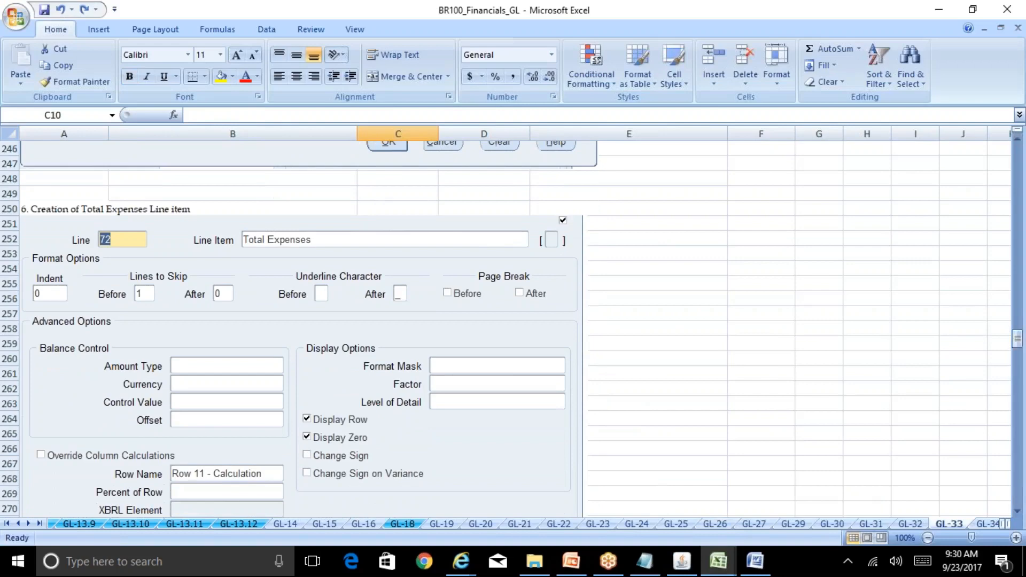
click(682, 561)
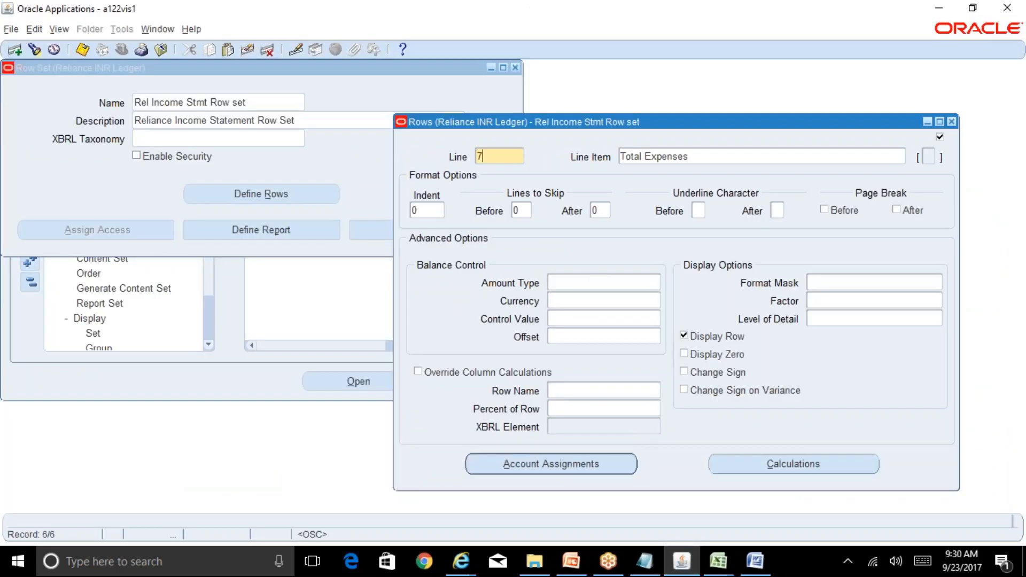
After checking Total Expenses in the Reliance Income Statement report workbook, set the row's underline character after to _ and enable Display Zero in Oracle Applications
click(718, 561)
click(832, 510)
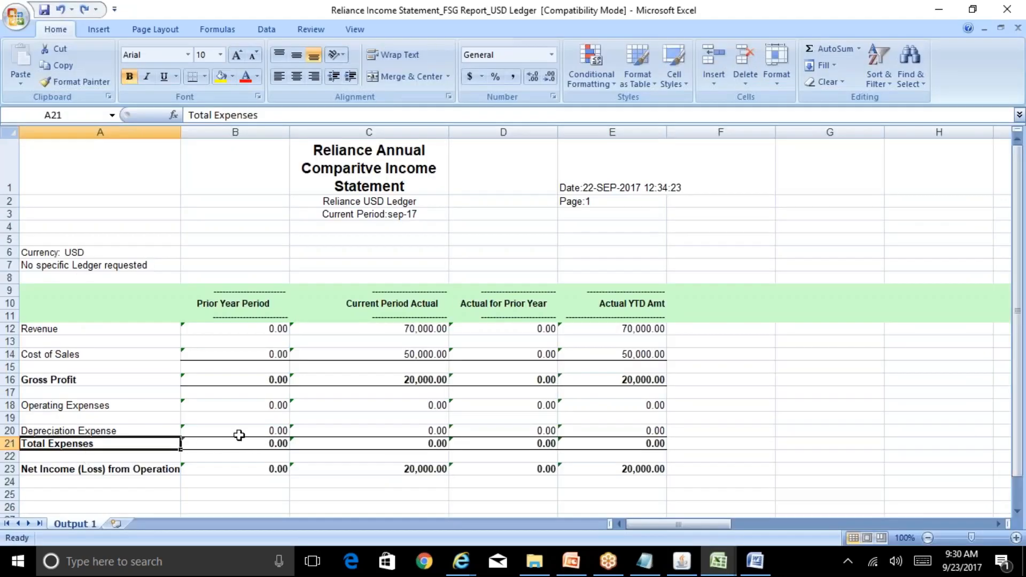
click(265, 446)
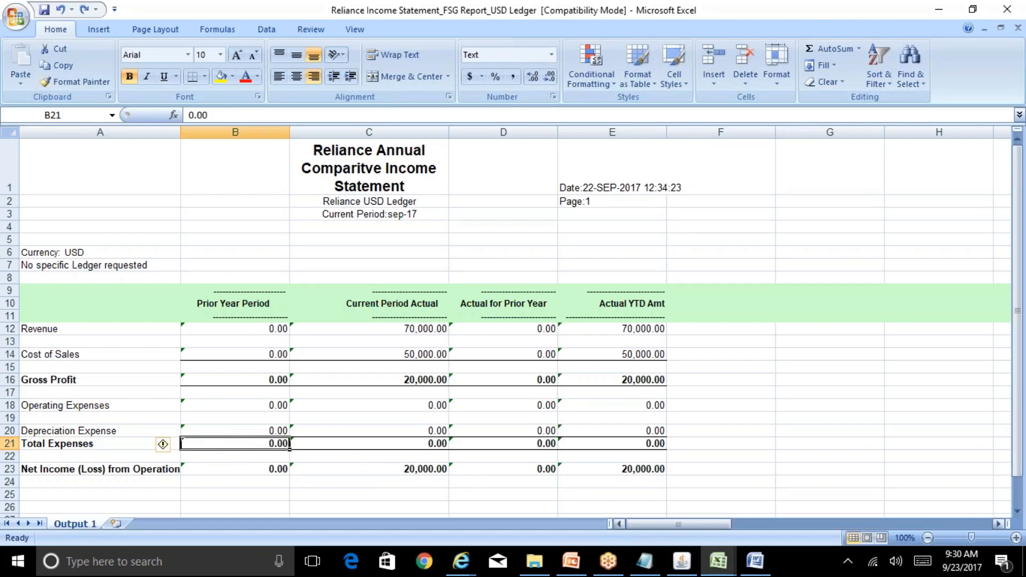
click(682, 561)
click(777, 211)
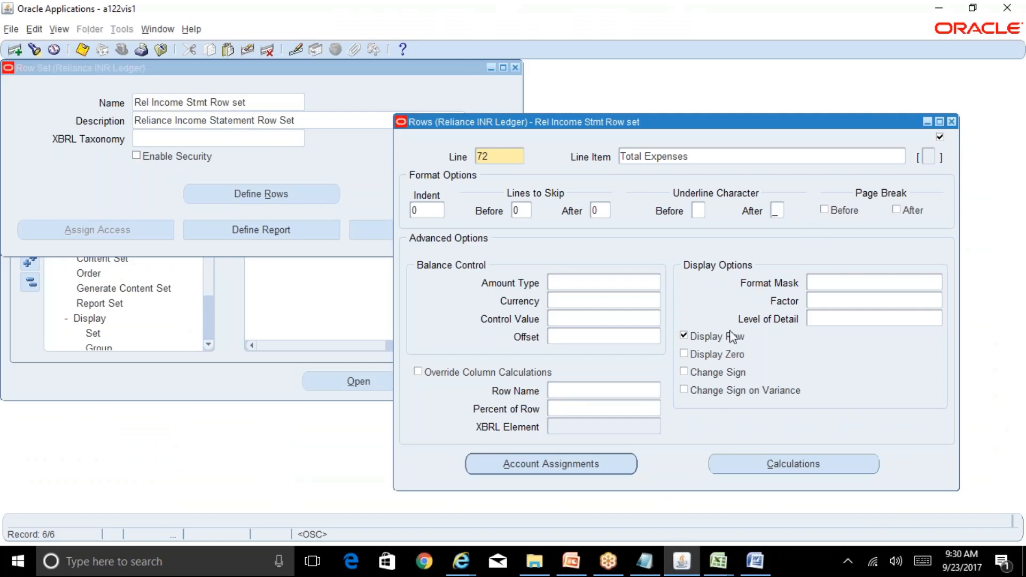
click(717, 354)
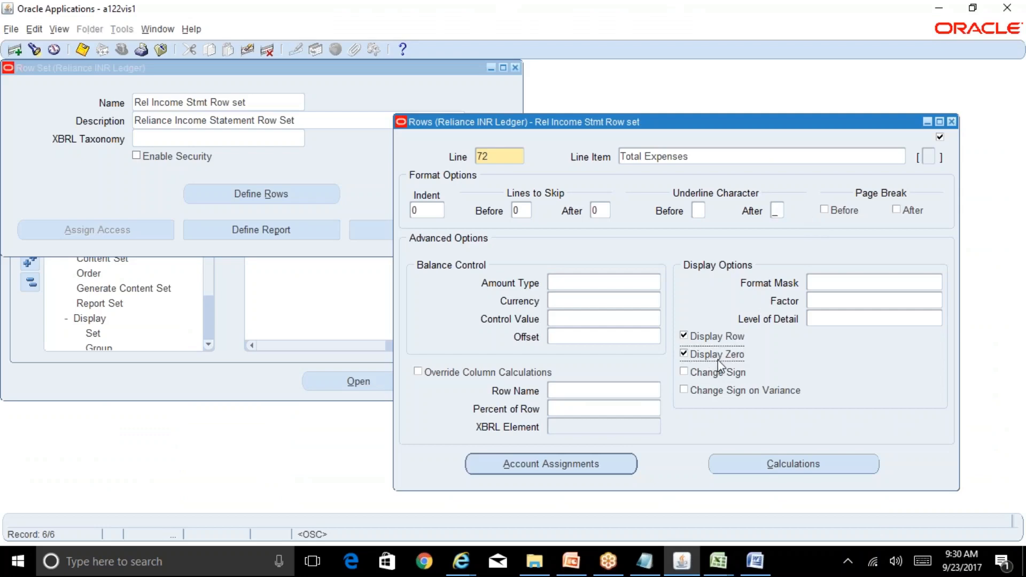
Review the calculation definition for the Total Expenses line item in the BR100_Financials_GL workbook
mouse_move(718, 561)
click(690, 494)
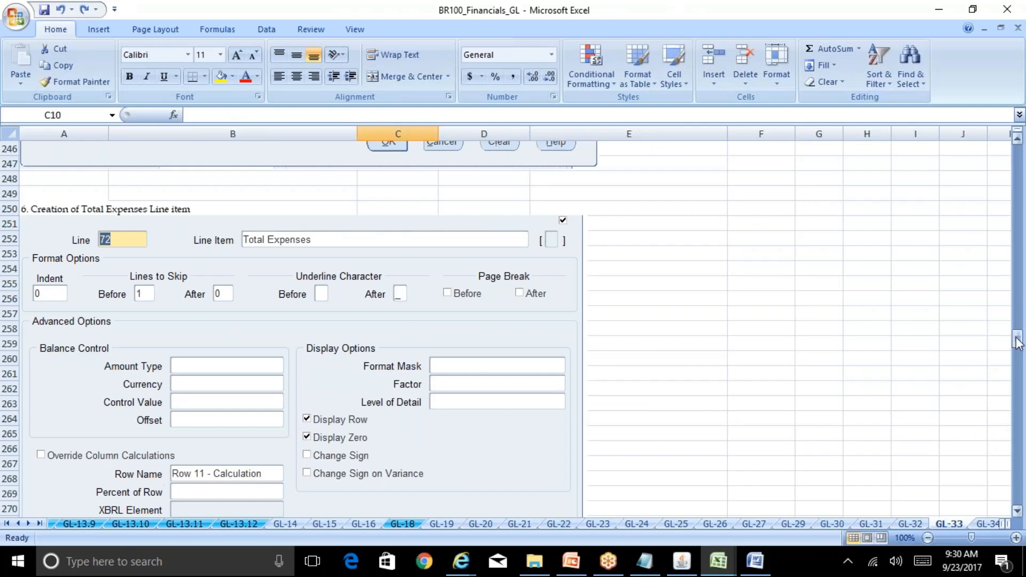
drag(1017, 339, 1021, 360)
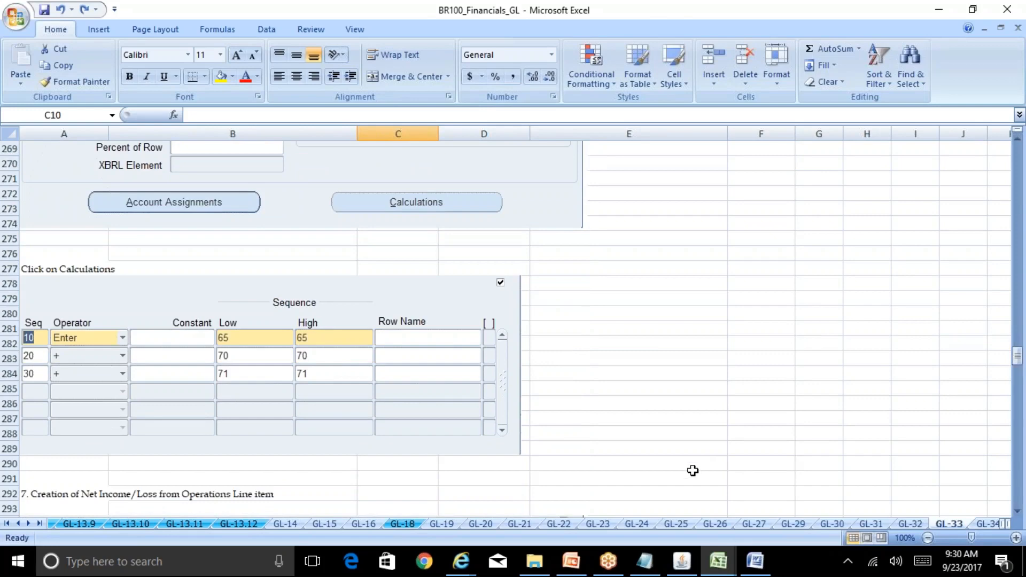
mouse_move(726, 560)
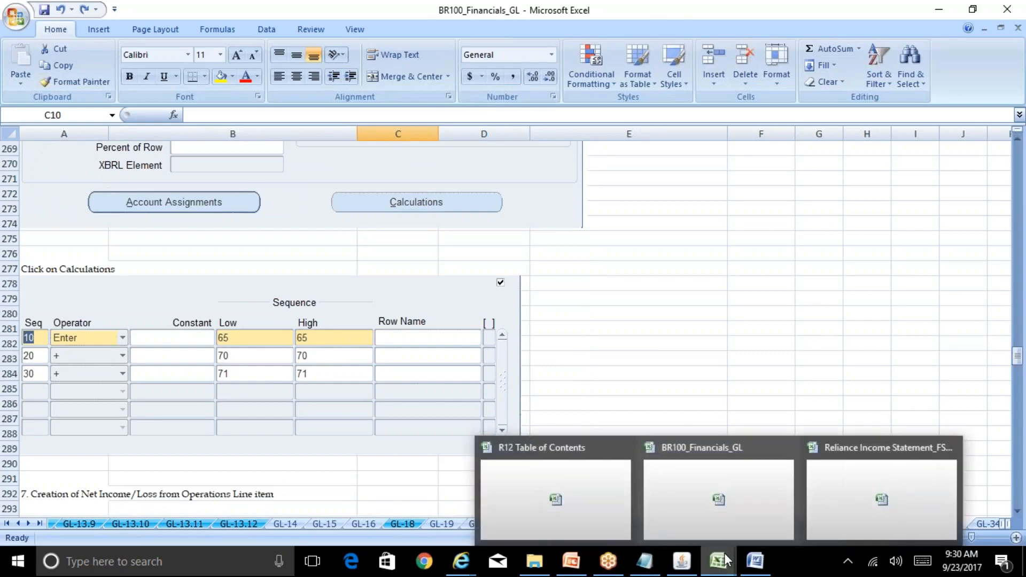
Return to Oracle Applications and add calculation sequence 10 to Total Expenses with operator Enter and low and high sequence 70
click(689, 563)
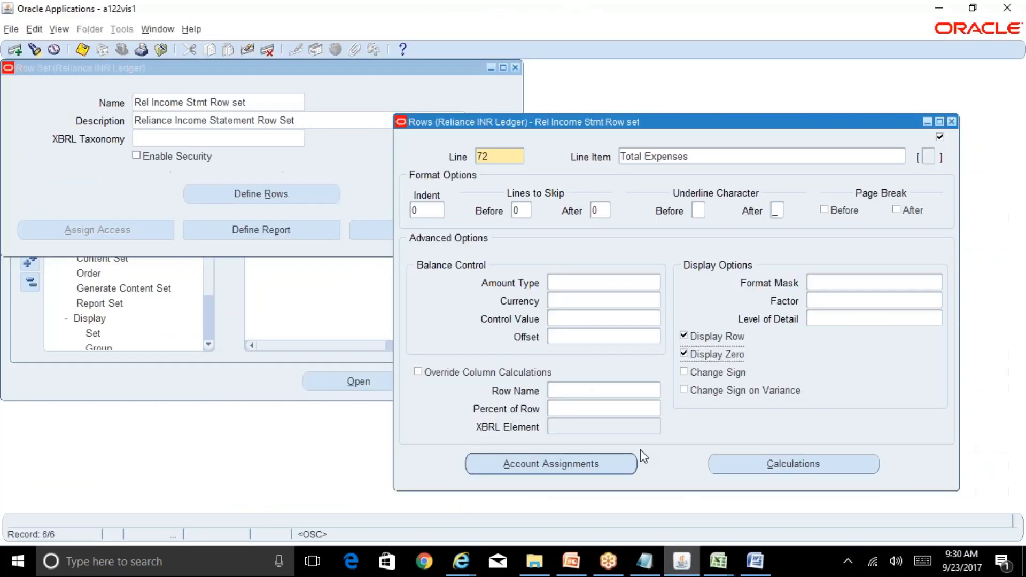
click(748, 460)
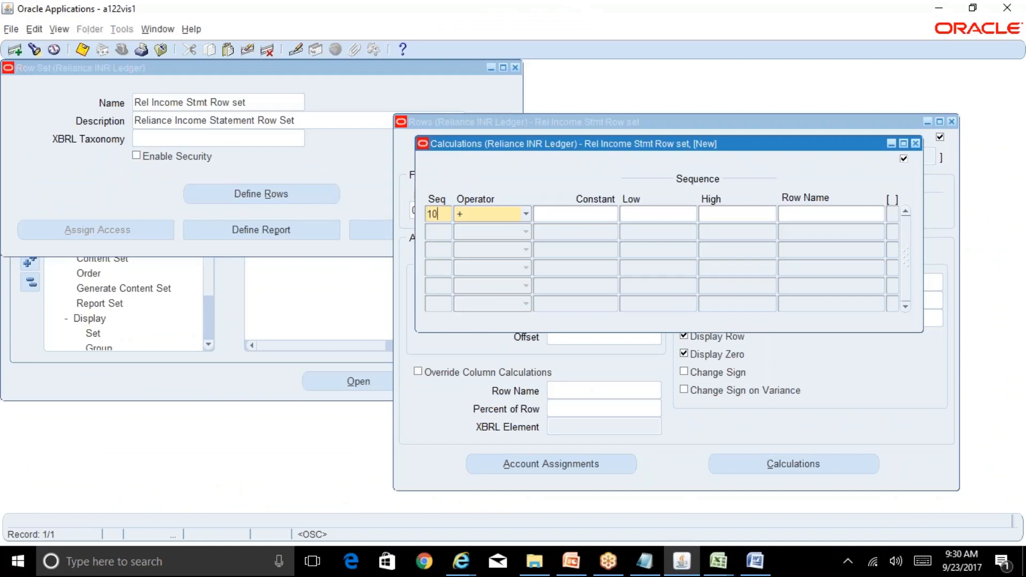
click(526, 213)
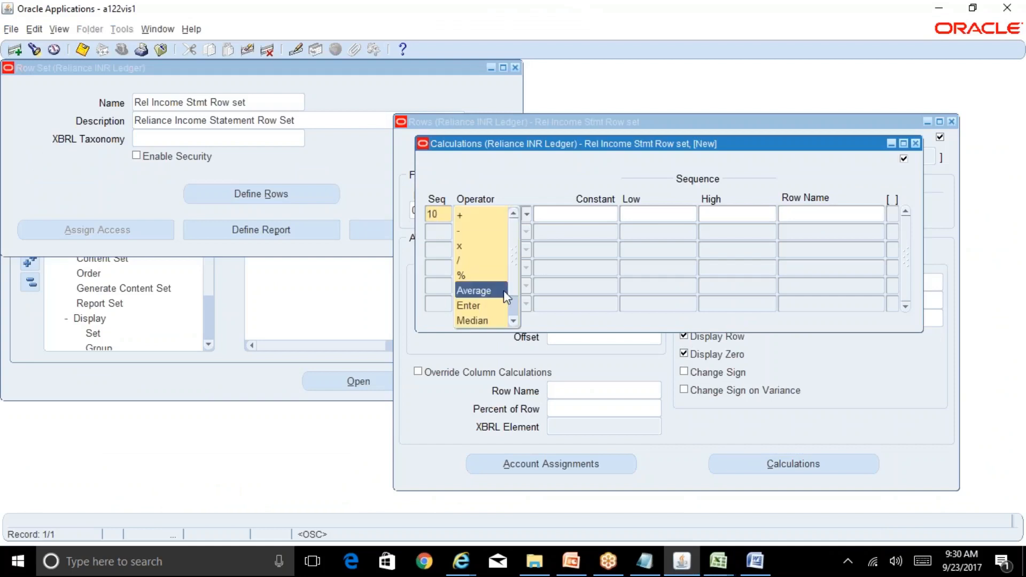
click(504, 306)
click(666, 216)
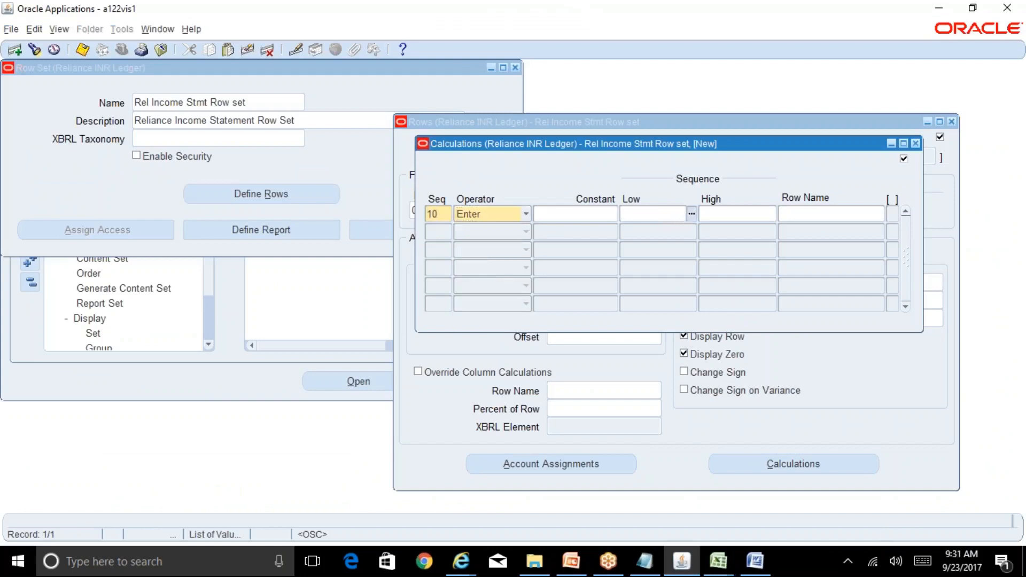
click(691, 215)
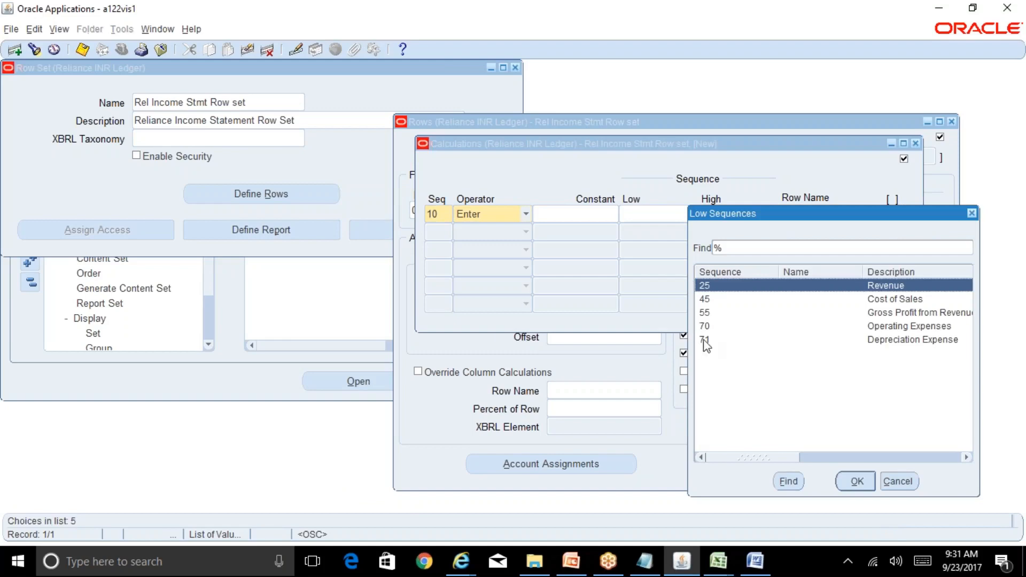
click(735, 327)
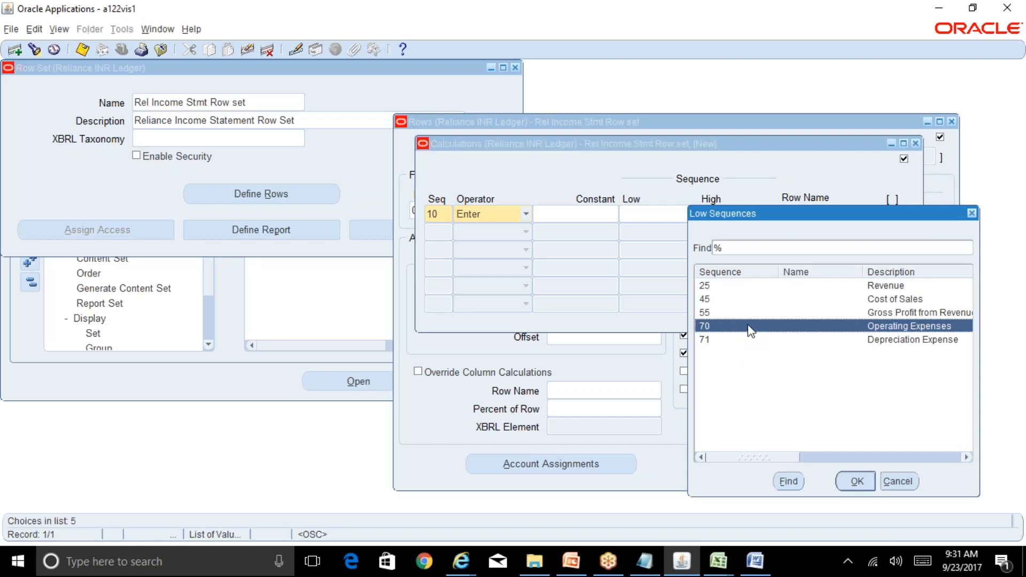
double_click(750, 327)
text(70)
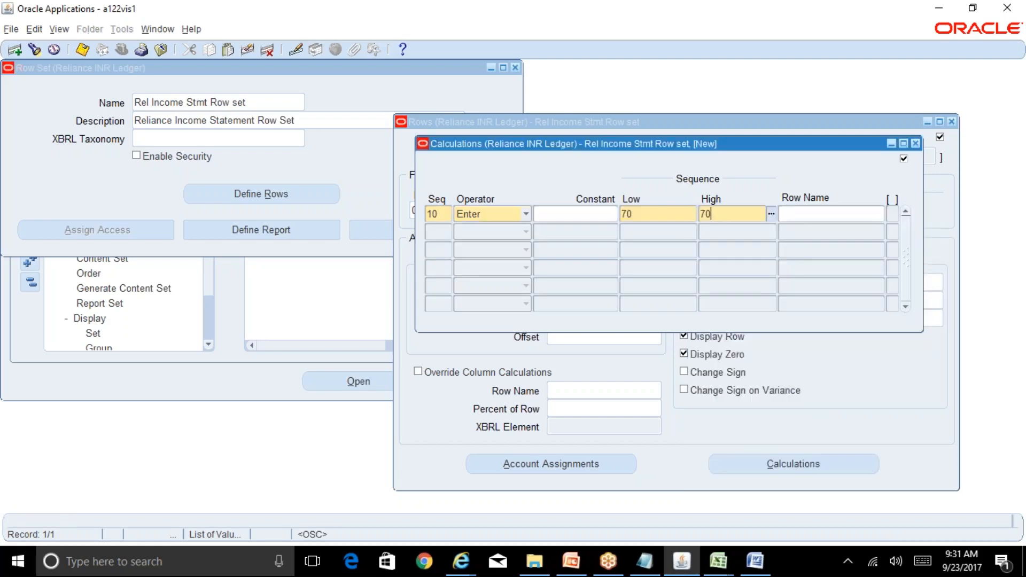
Add calculation sequence 20 to the Total Expenses row with operator + and low and high sequence 71
click(446, 231)
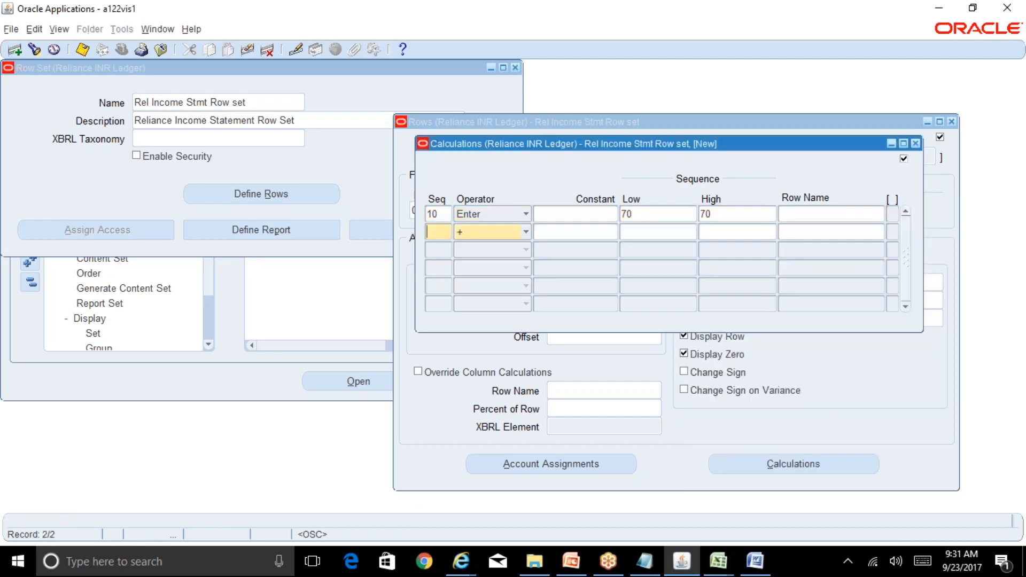
text(20)
click(659, 232)
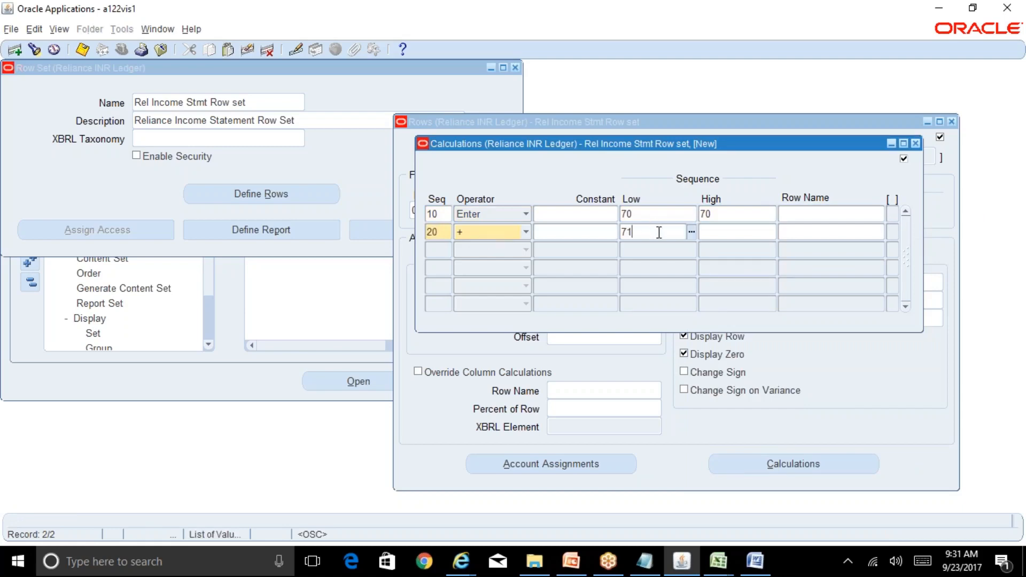
key(Tab)
text(7)
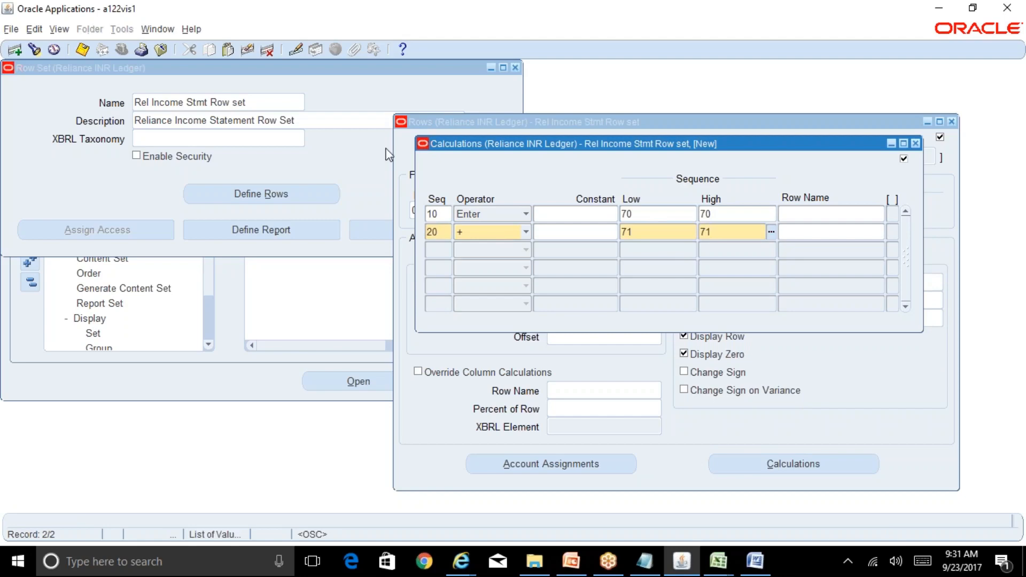
Save the calculation definitions for the Total Expenses row and close them
click(82, 49)
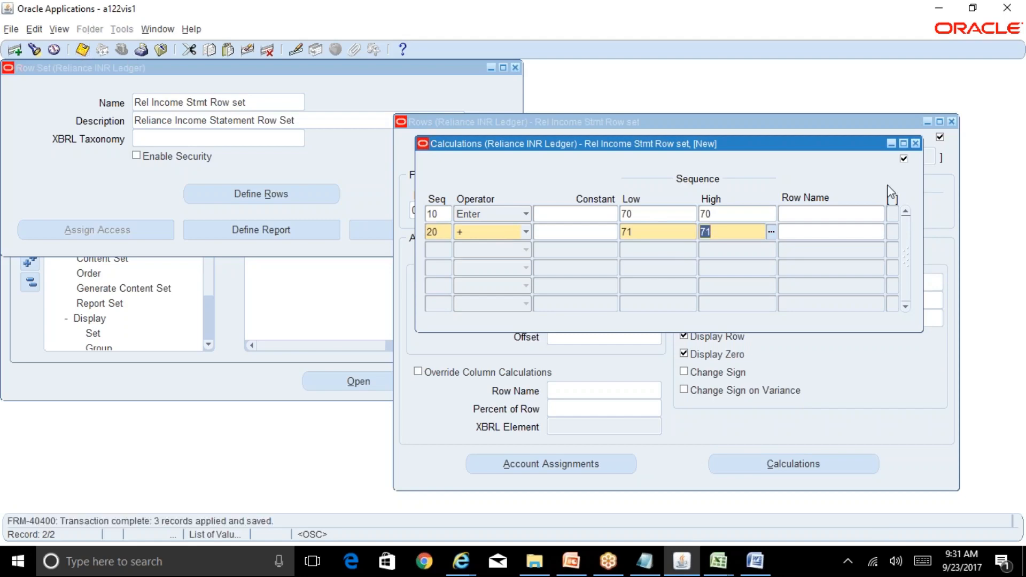
click(915, 144)
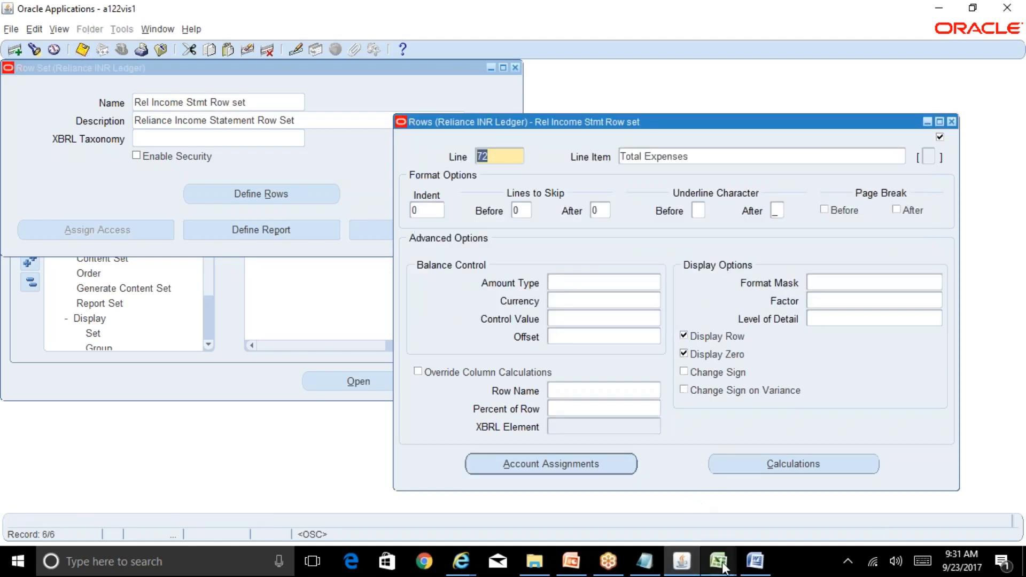
Review the Net Income (Loss) from Operations line item in the BR100_Financials_GL and Reliance Income Statement report workbooks
mouse_move(723, 565)
click(867, 501)
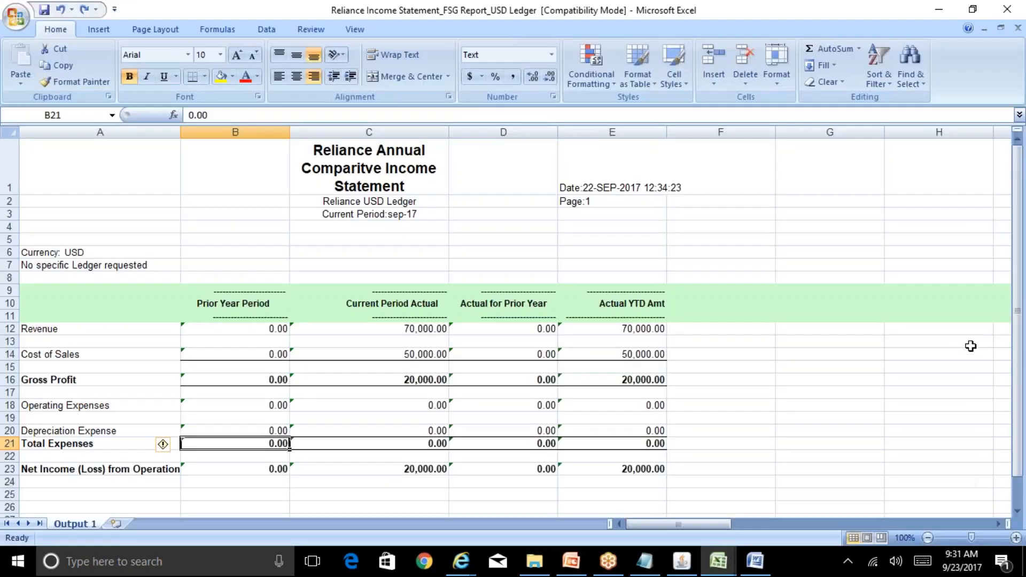
click(718, 560)
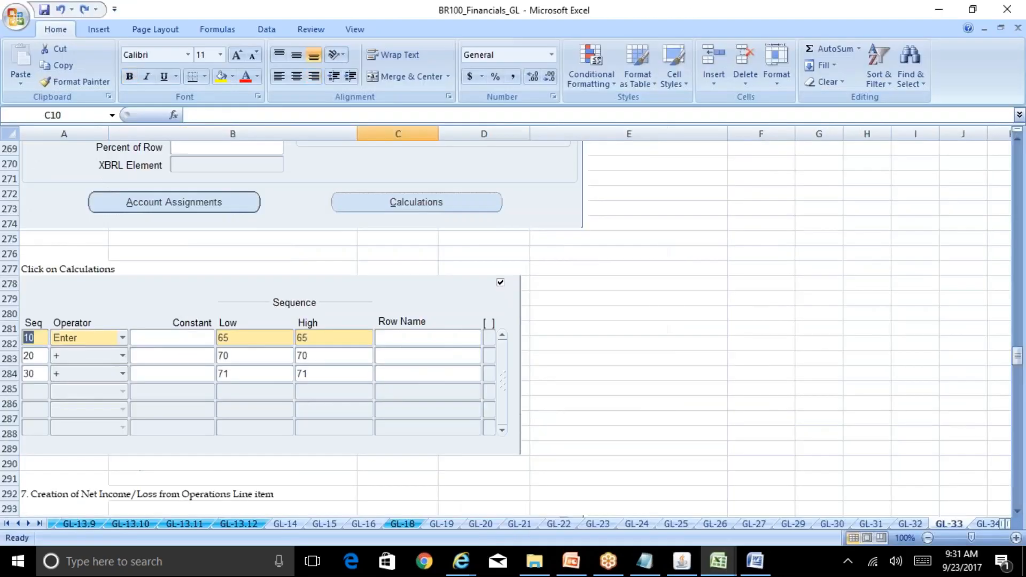
drag(1018, 359, 1018, 376)
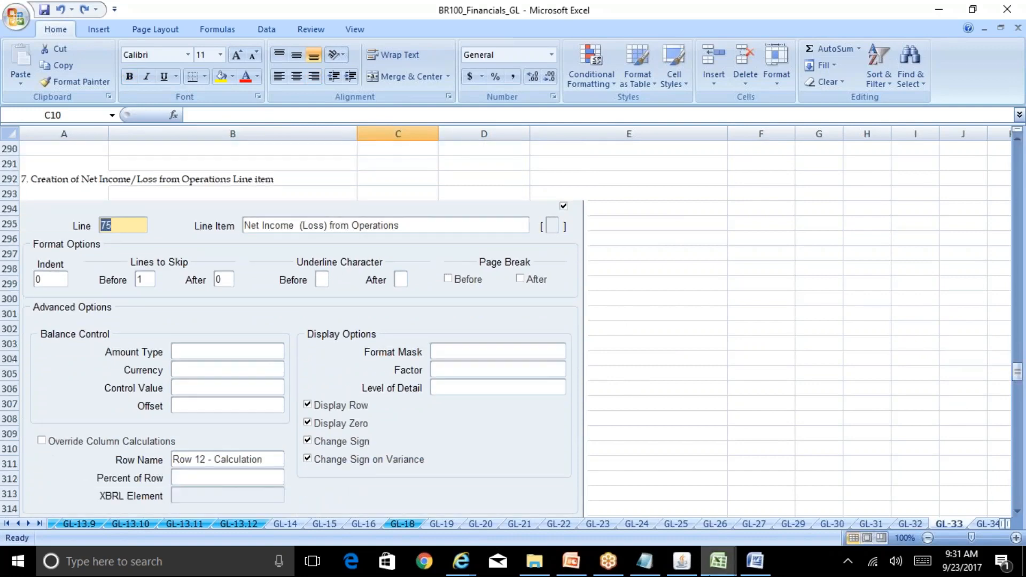
mouse_move(718, 560)
click(855, 508)
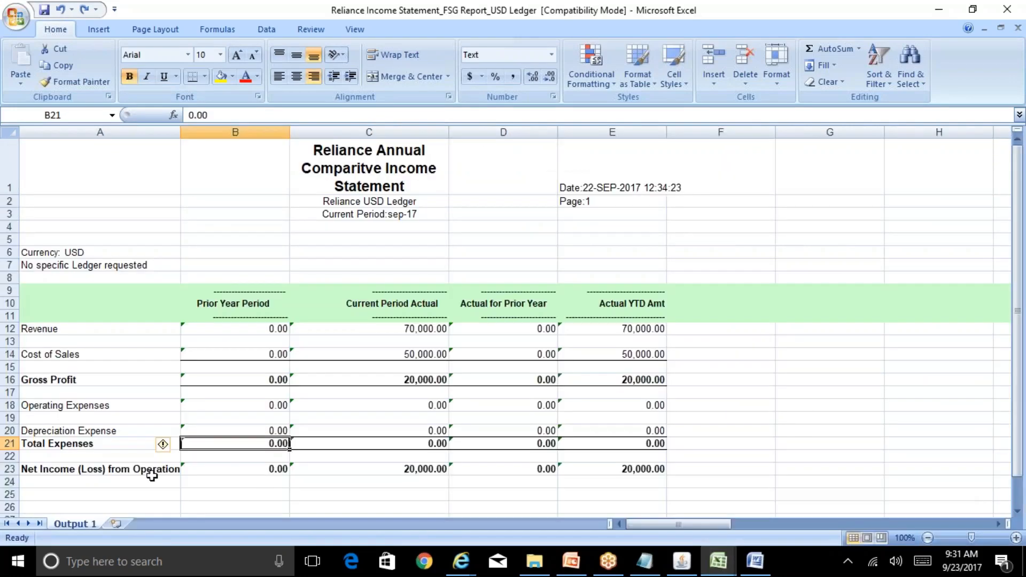
click(107, 469)
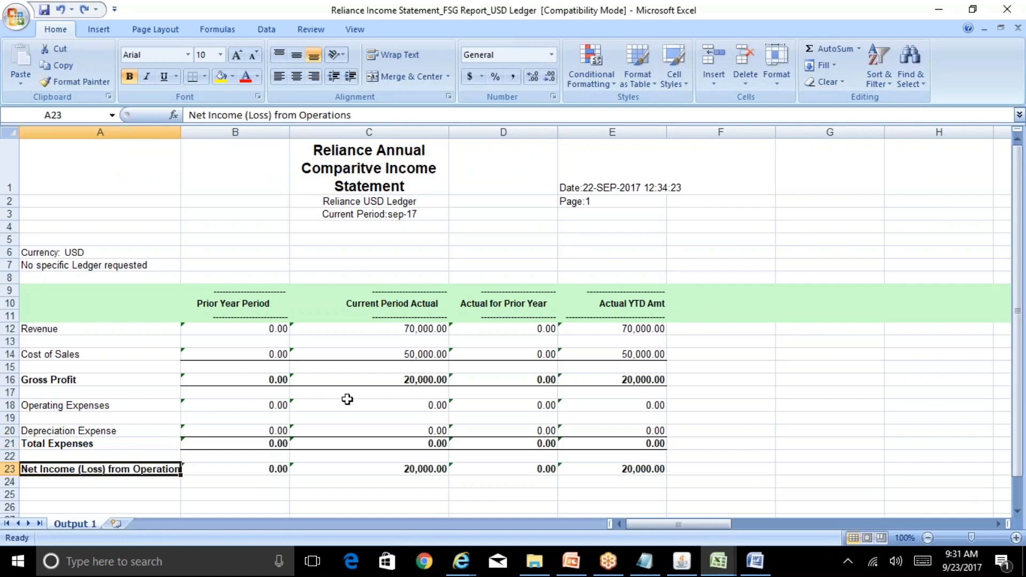
Return to Oracle Applications and add a new row after Total Expenses with line item Net Income/Loss from Operations
click(681, 561)
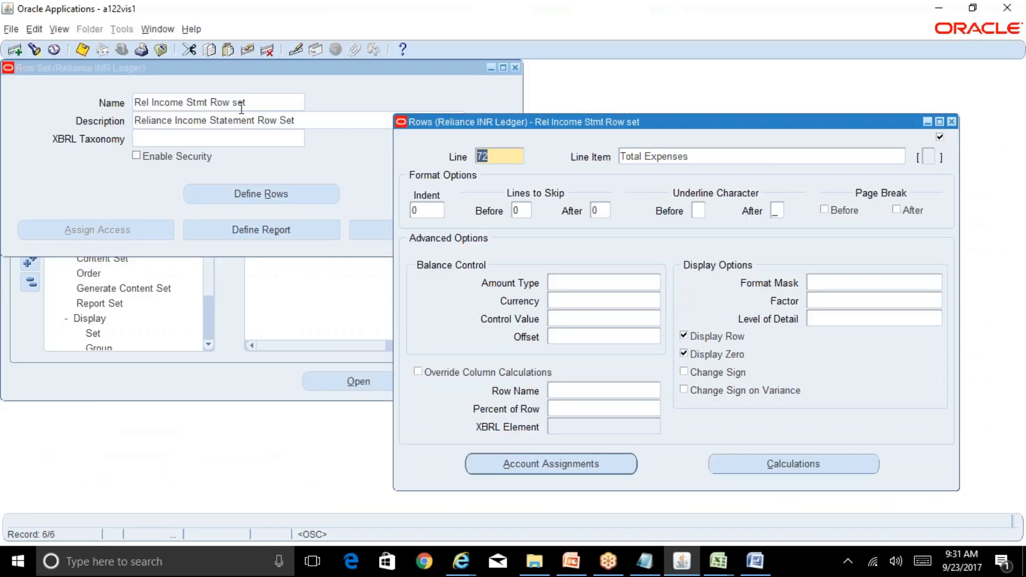
click(34, 49)
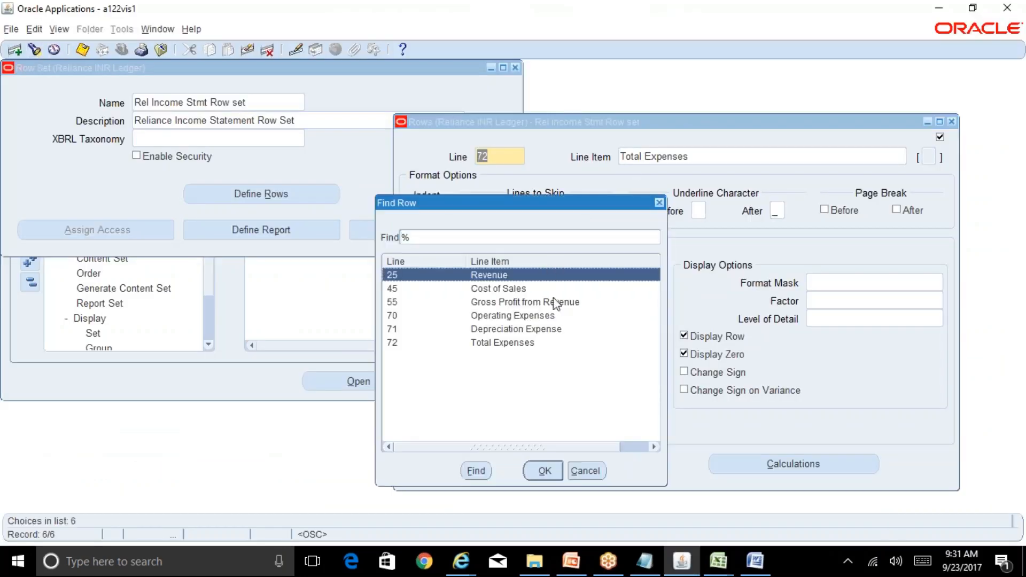
click(590, 472)
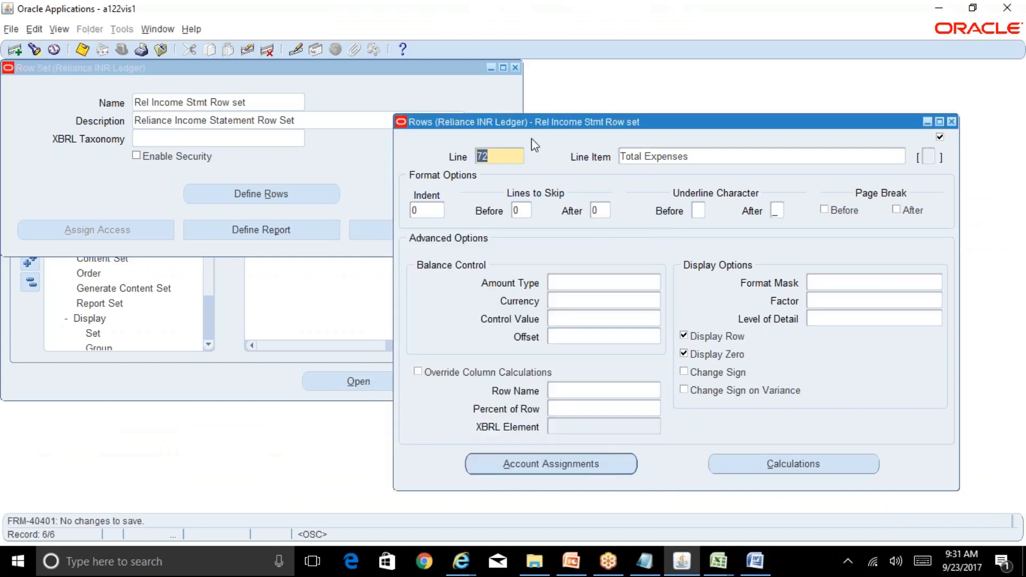
key(Down)
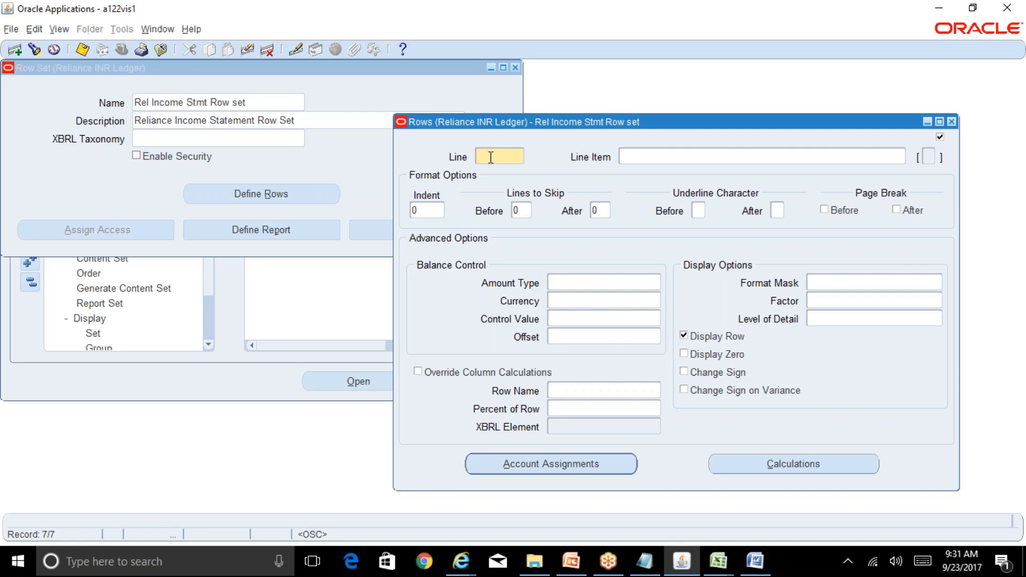
click(646, 157)
text(Net Income/Loss from Operations)
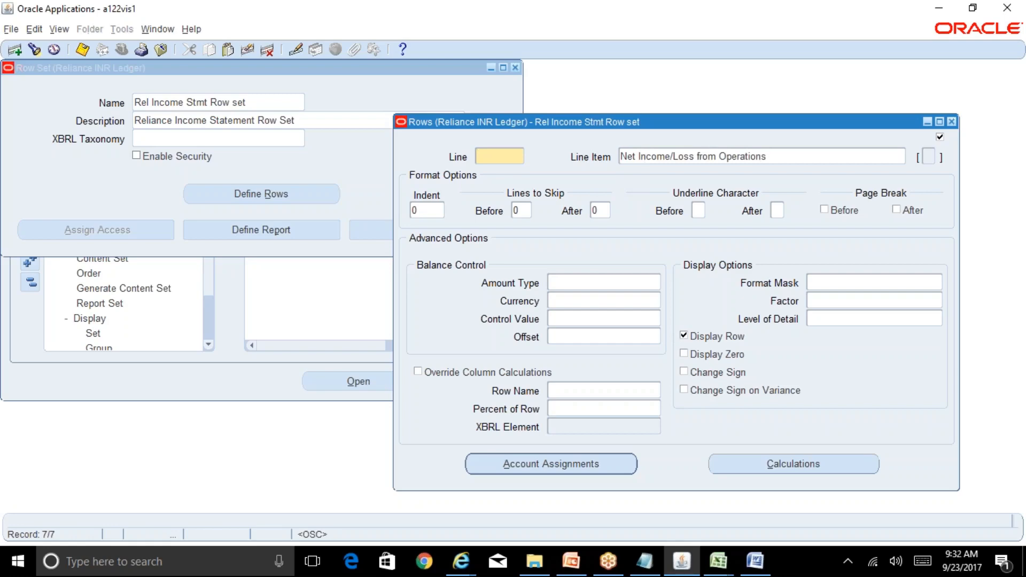
After checking the line number in the BR100_Financials_GL workbook, set the new row's line to 75 in Oracle Applications
click(718, 561)
click(736, 527)
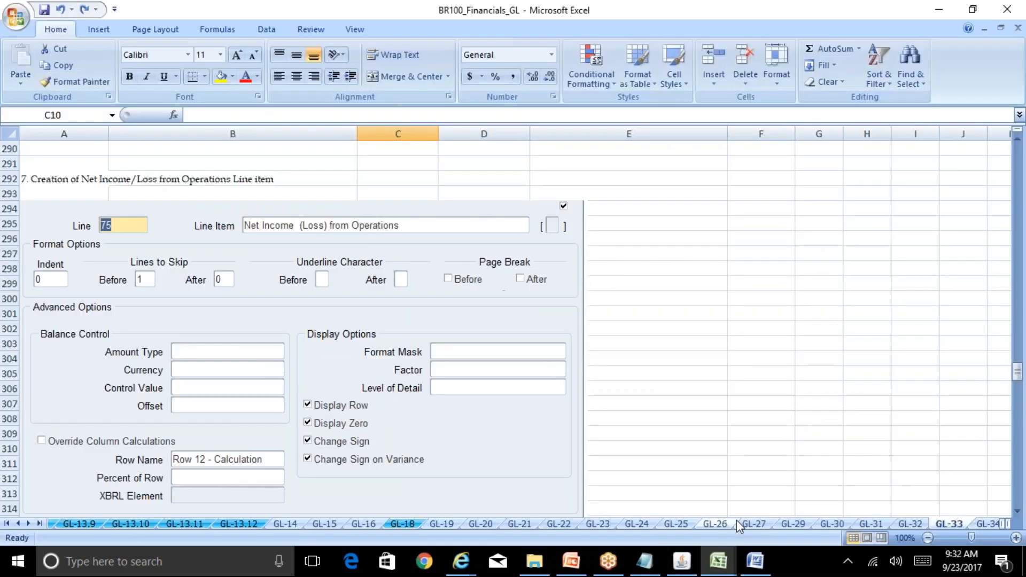
click(686, 558)
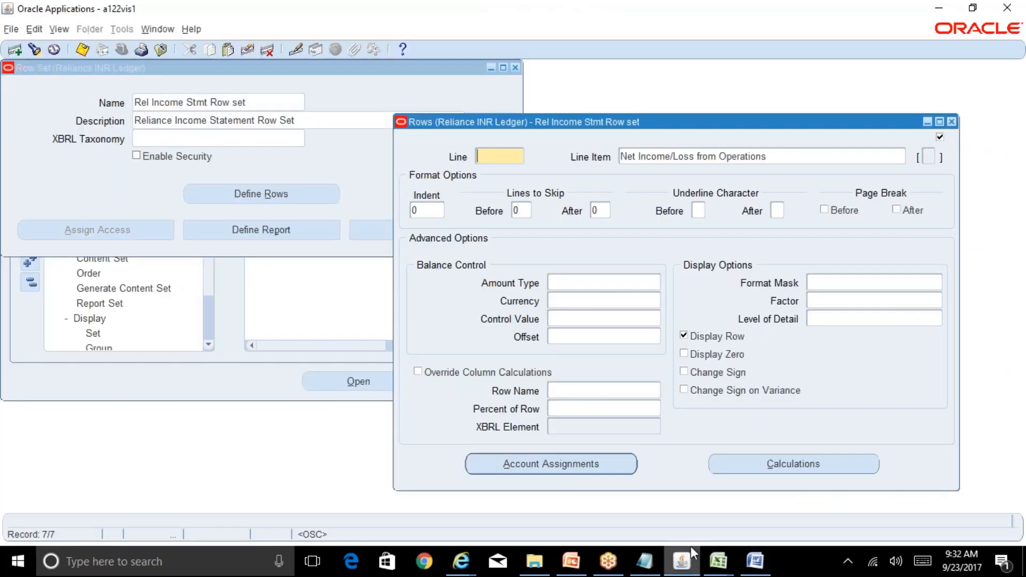
text(75)
After checking the row spacing in the Reliance Income Statement report workbook, set lines to skip before to 1 and enable Display Zero in Oracle Applications
mouse_move(722, 558)
click(815, 515)
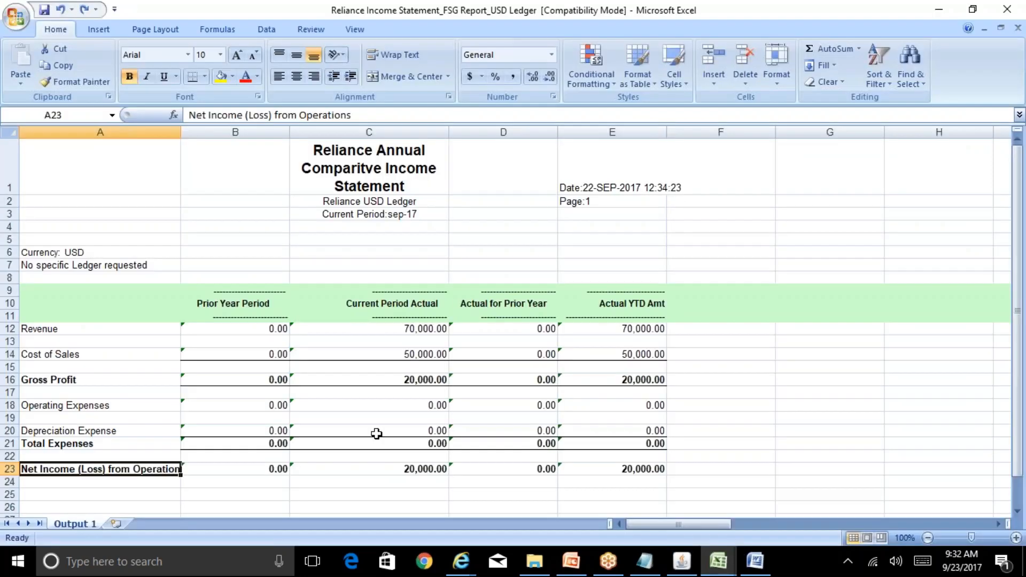
click(214, 460)
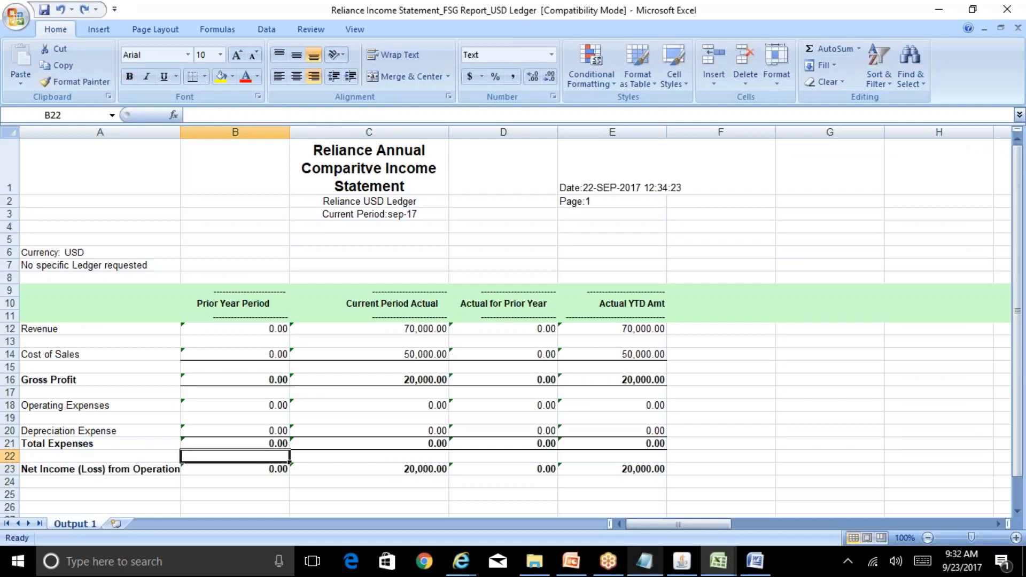
click(693, 566)
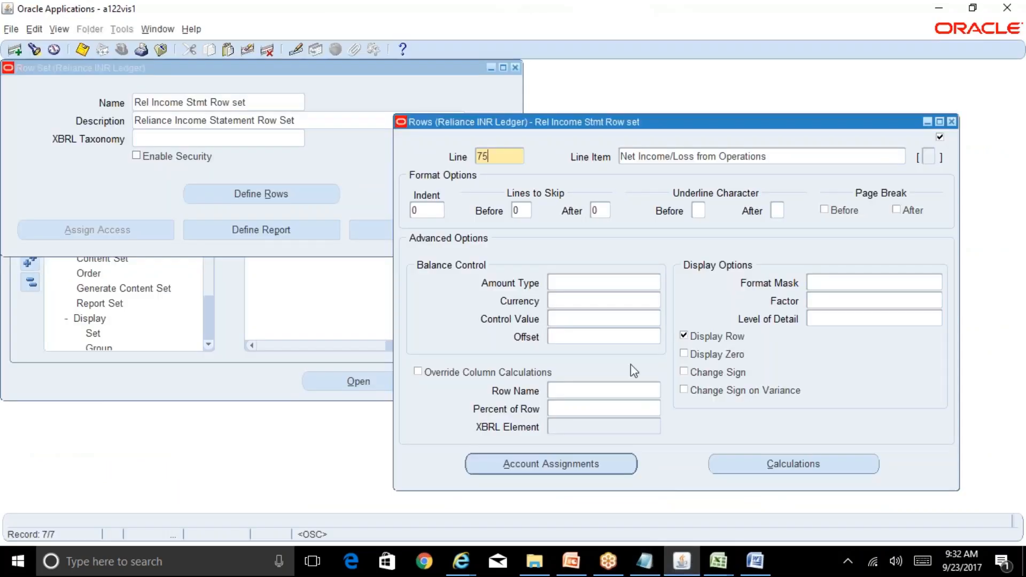
double_click(521, 209)
text(1)
click(726, 356)
Check the row's display options in the BR100_Financials_GL workbook and enable Change Sign for line 75 in Oracle Applications
click(724, 560)
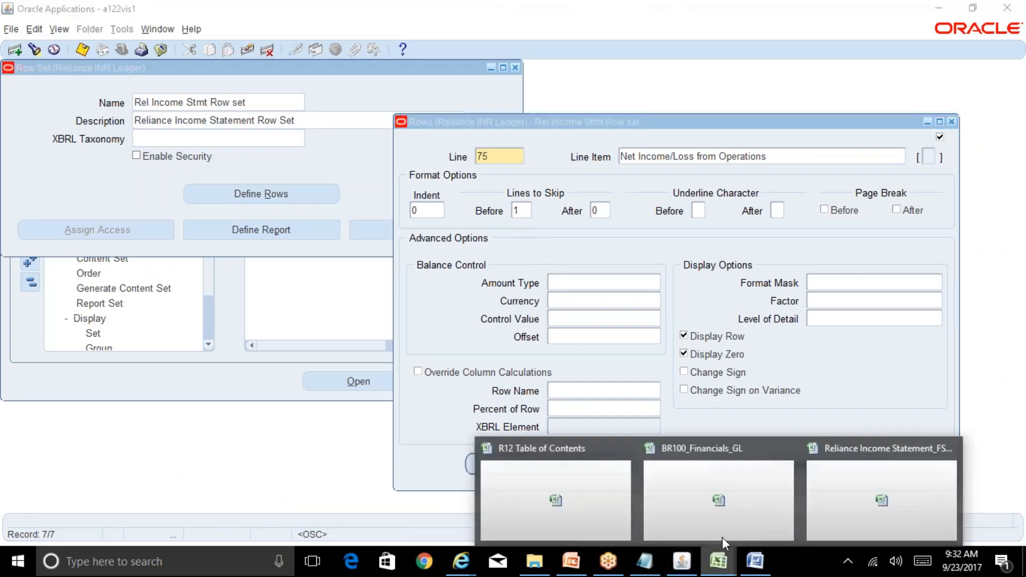
click(720, 517)
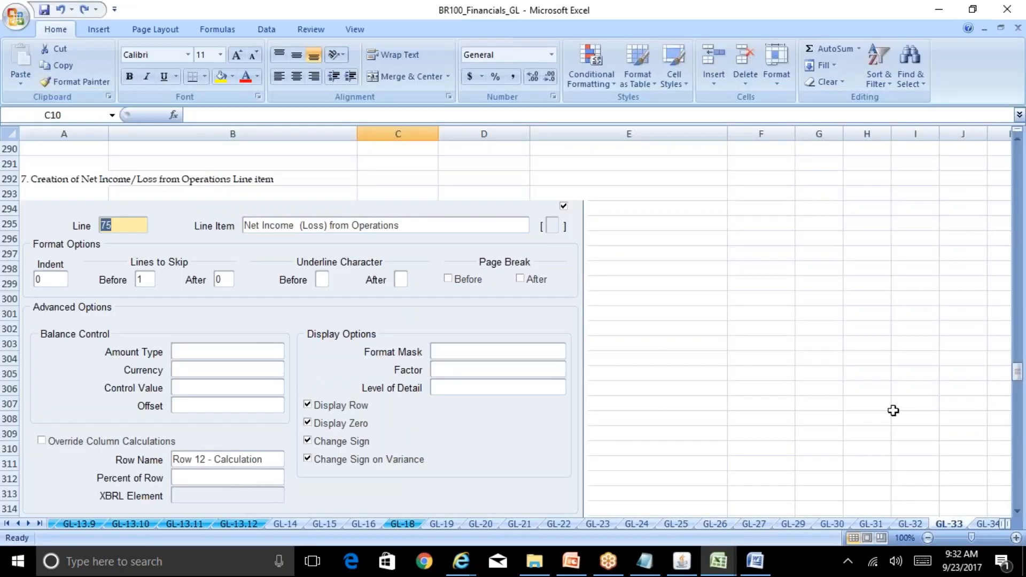
key(alt+Tab)
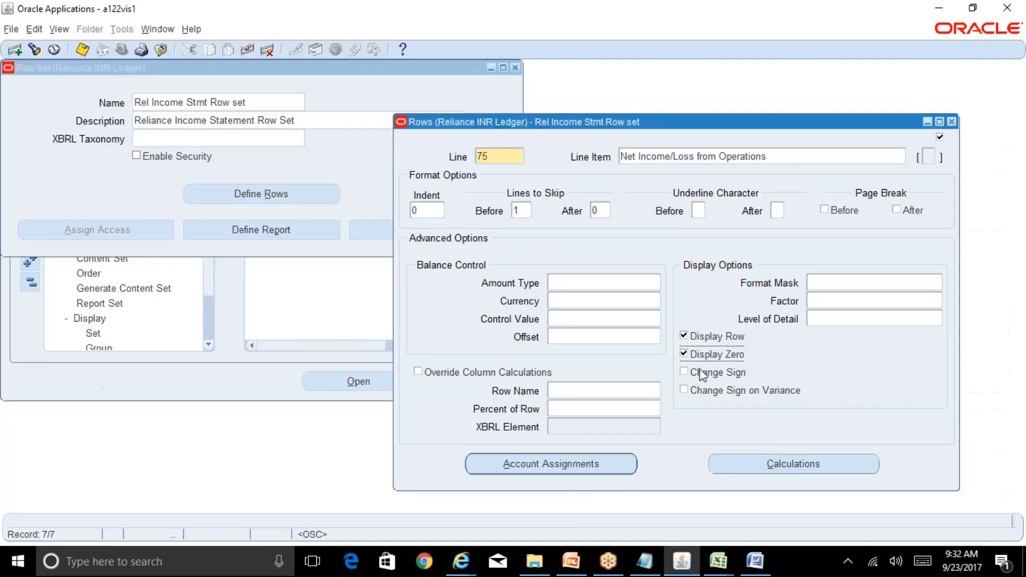
click(699, 370)
Start calculation sequence 10 for Net Income/Loss from Operations and check Gross Profit and Total Expenses in the Reliance Income Statement report workbook
click(793, 464)
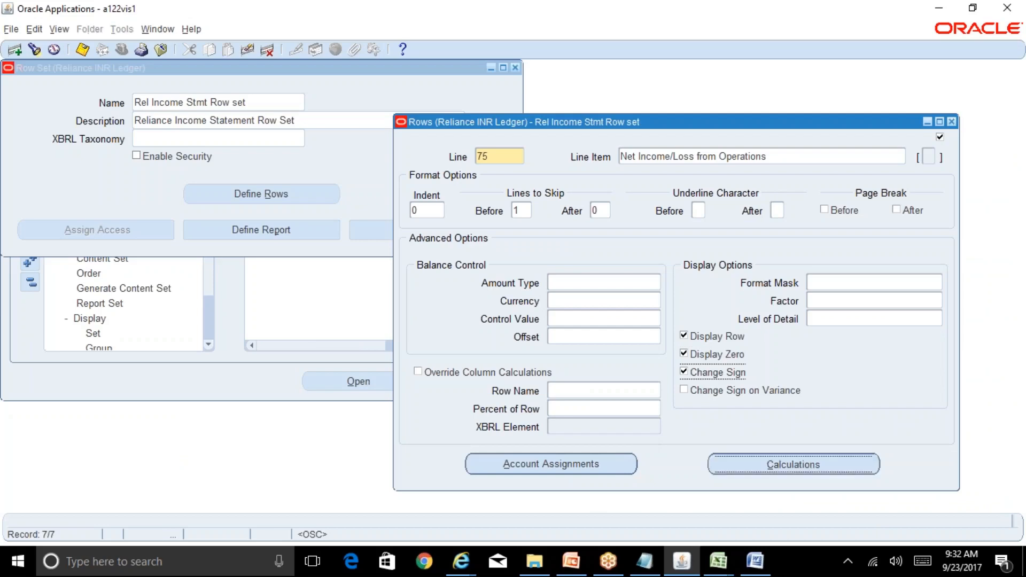
text(10)
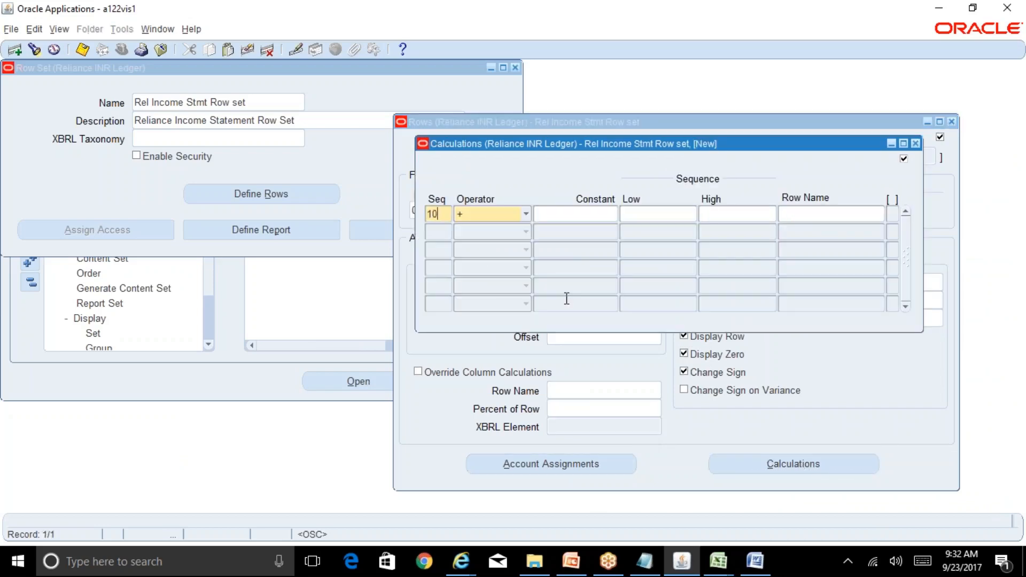
key(Tab)
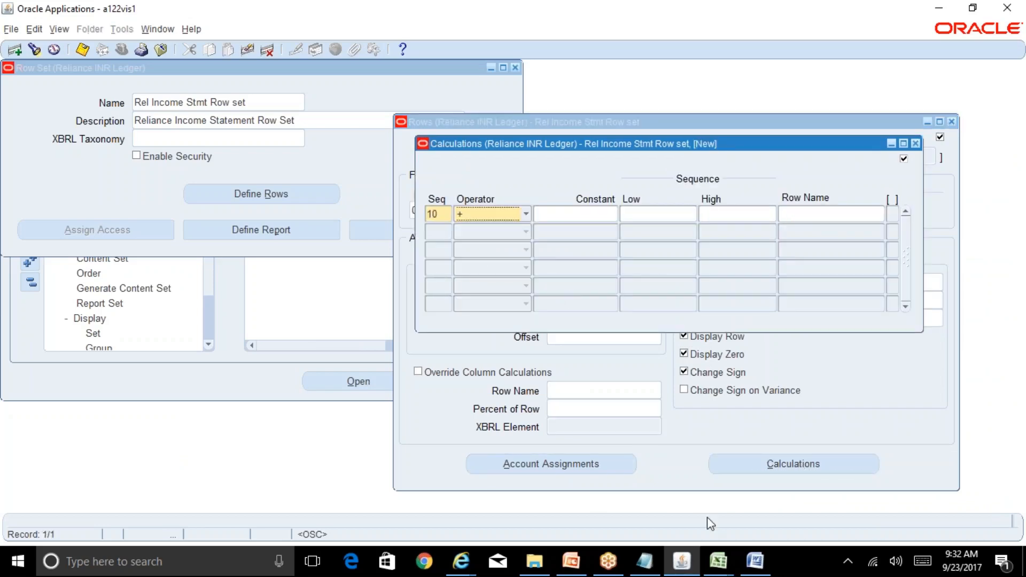
key(alt+Tab)
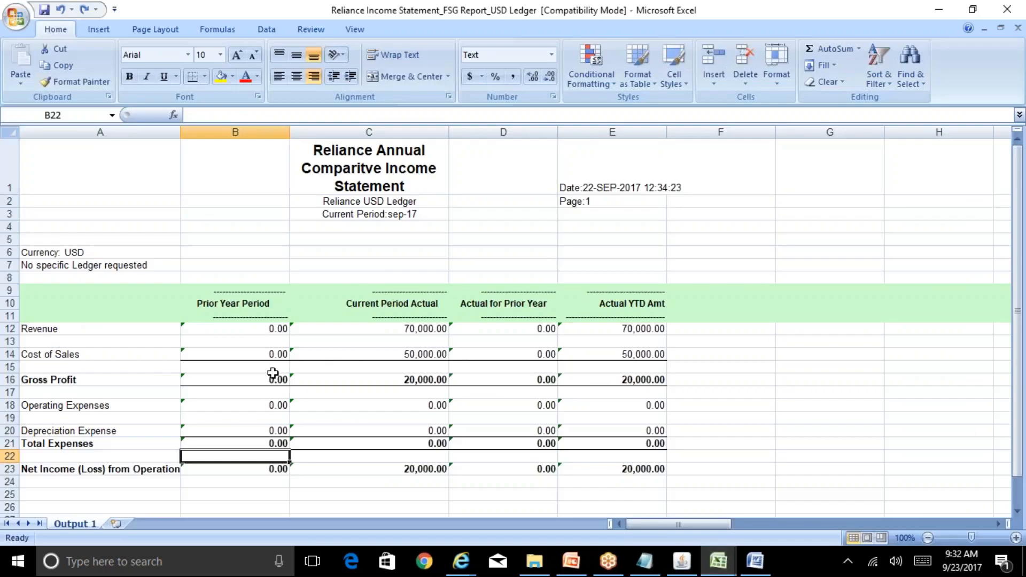
click(273, 376)
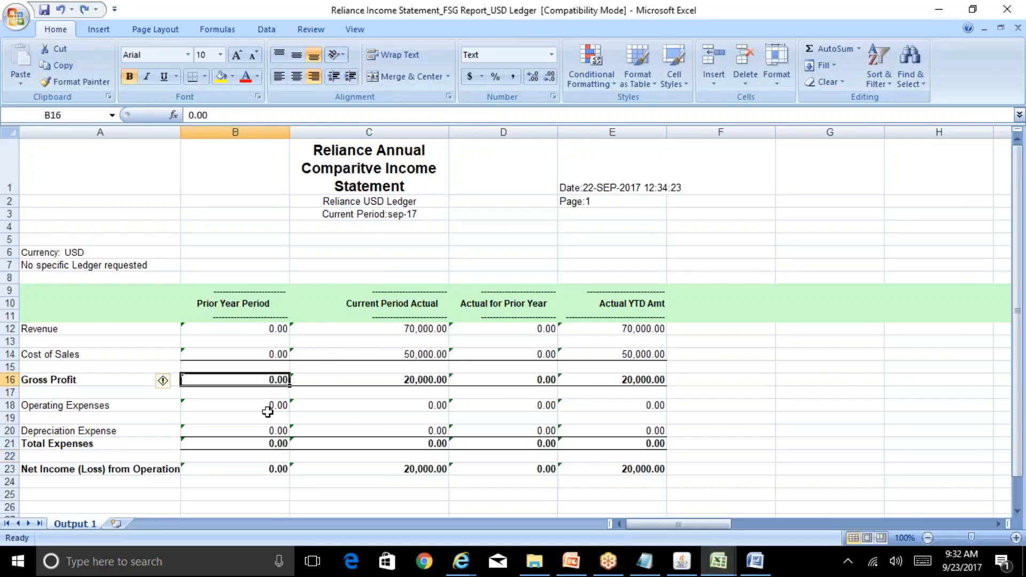
click(278, 441)
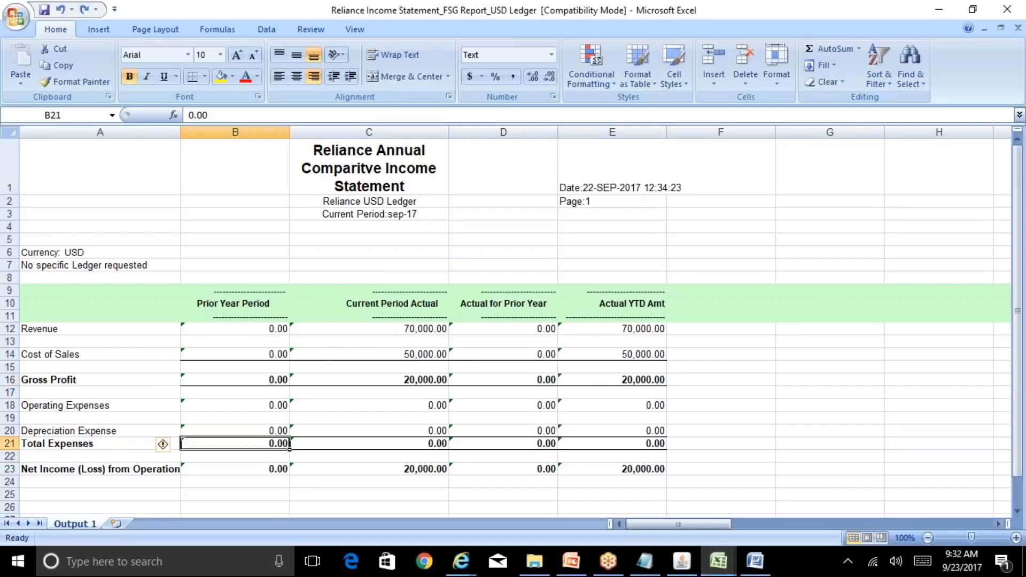
Return to Oracle Applications and set calculation sequence 10 to operator Enter with low and high sequence 55
click(682, 561)
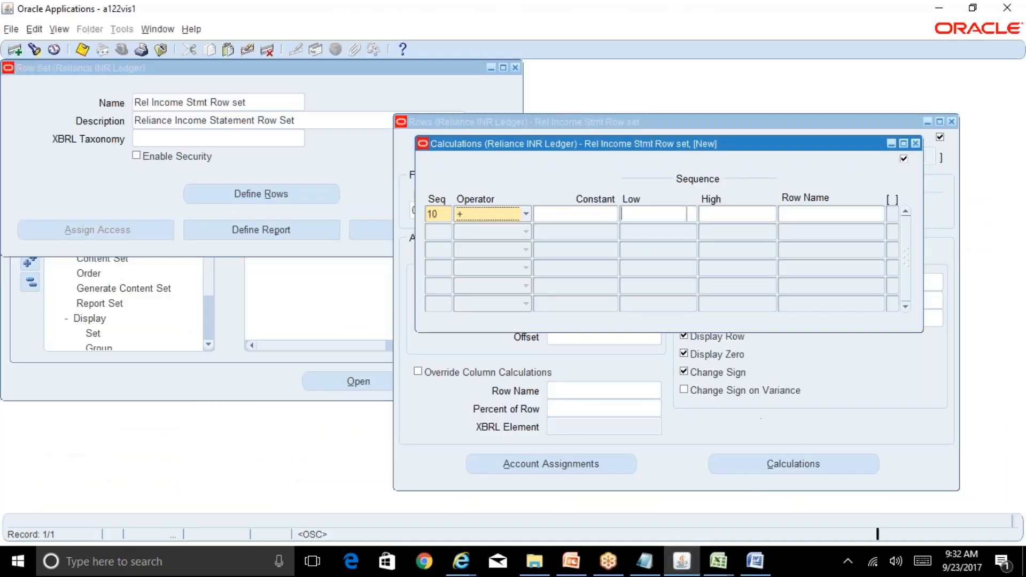
click(691, 214)
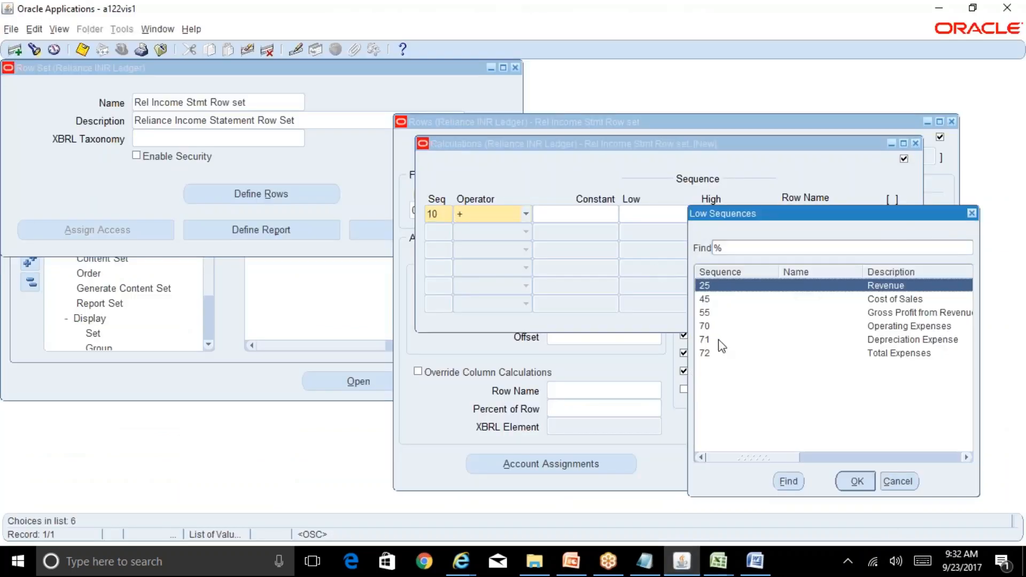
click(716, 313)
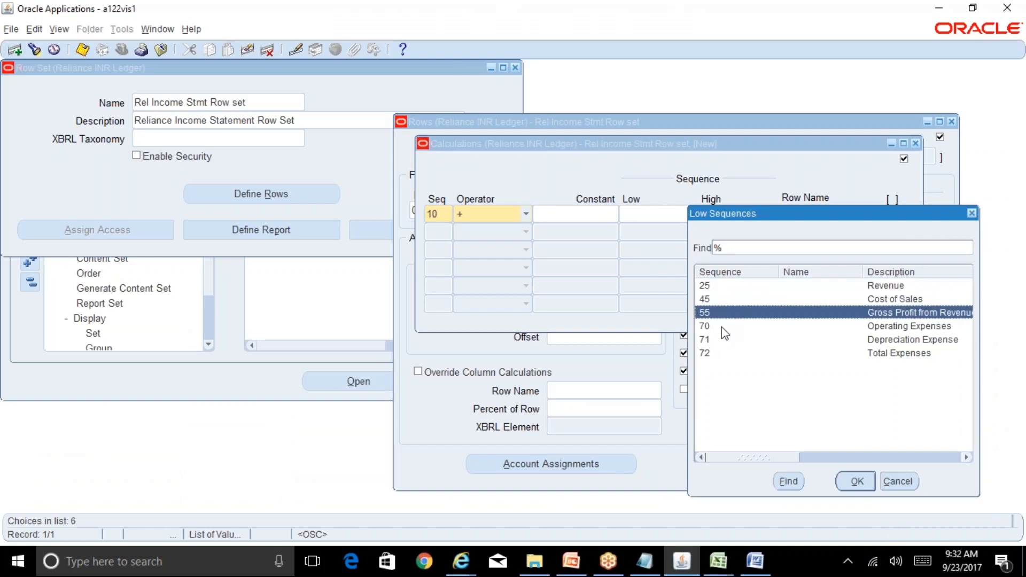
click(856, 480)
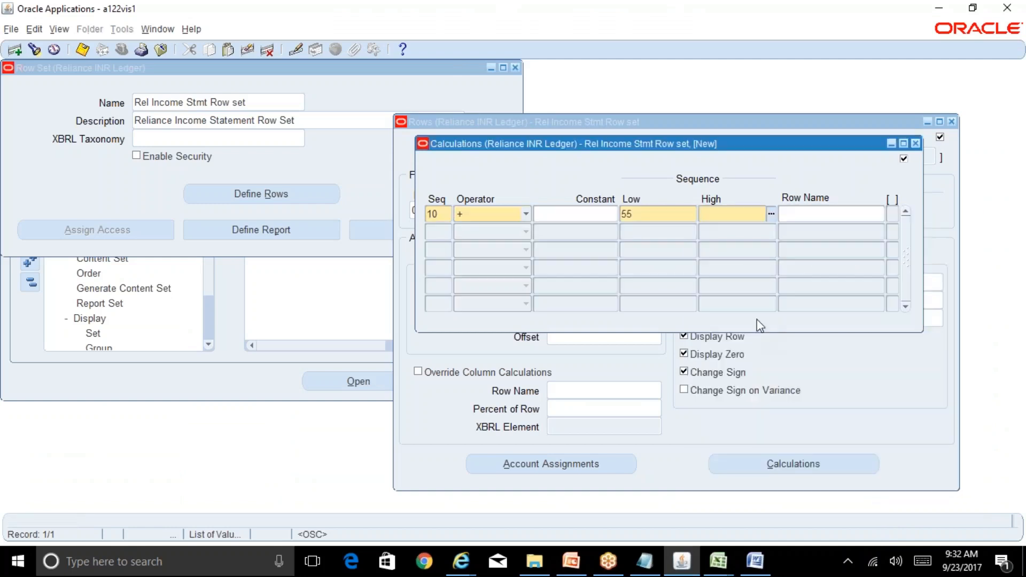
text(55)
click(527, 214)
click(502, 305)
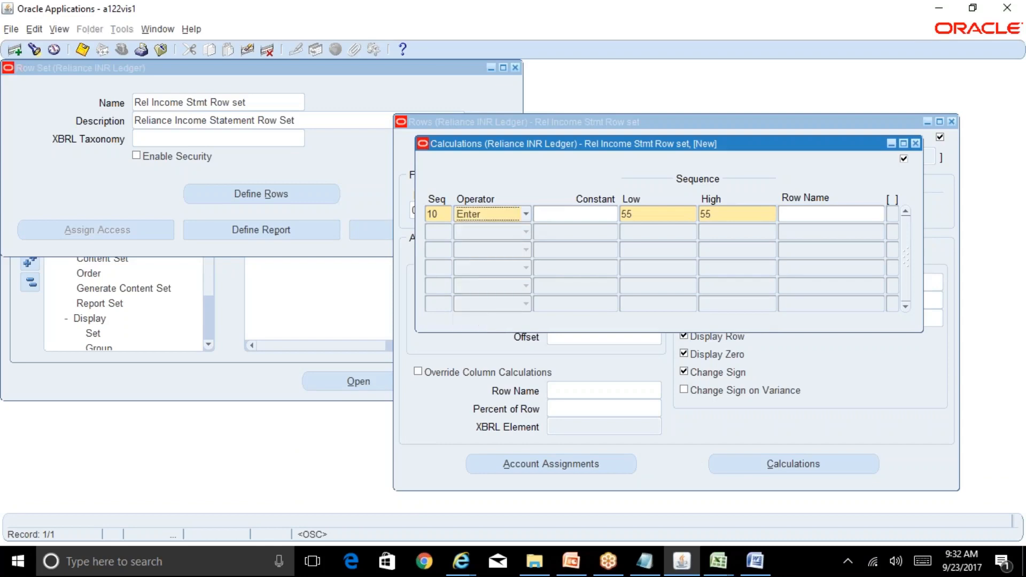
Add calculation sequence 20 to the Net Income/Loss from Operations row with operator + and low and high sequence 72
click(463, 248)
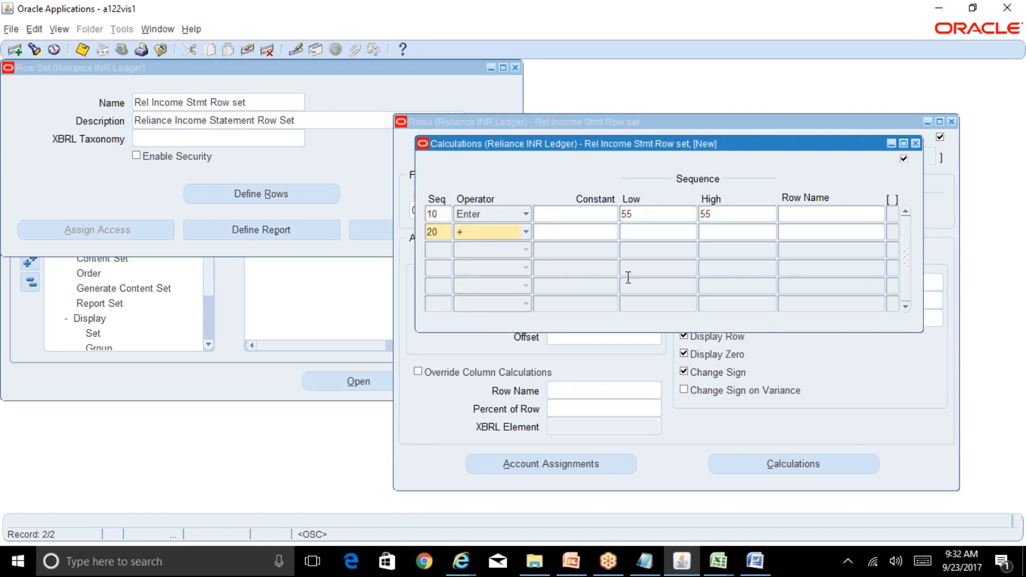
click(687, 231)
click(691, 232)
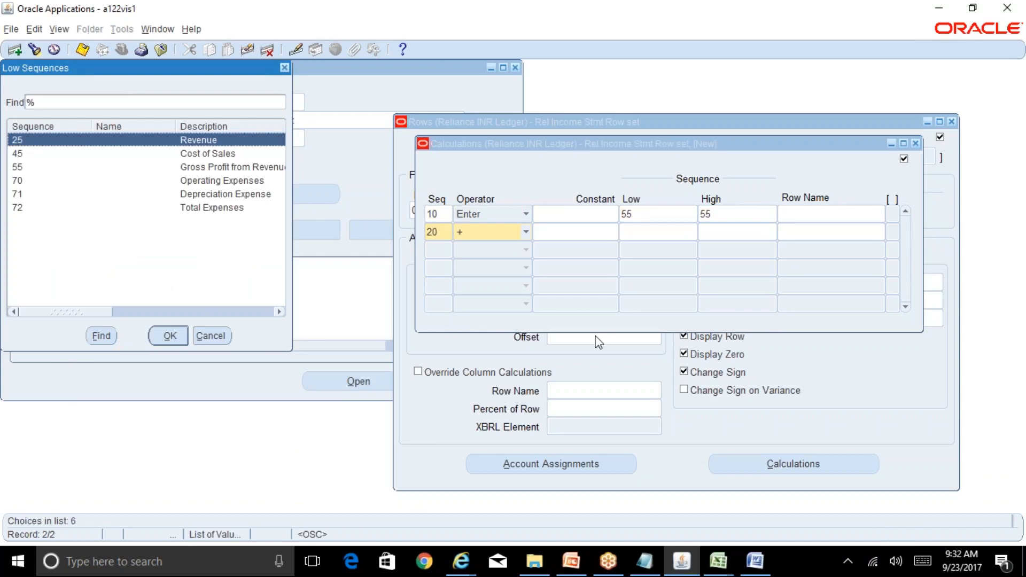
click(207, 208)
click(176, 339)
key(Tab)
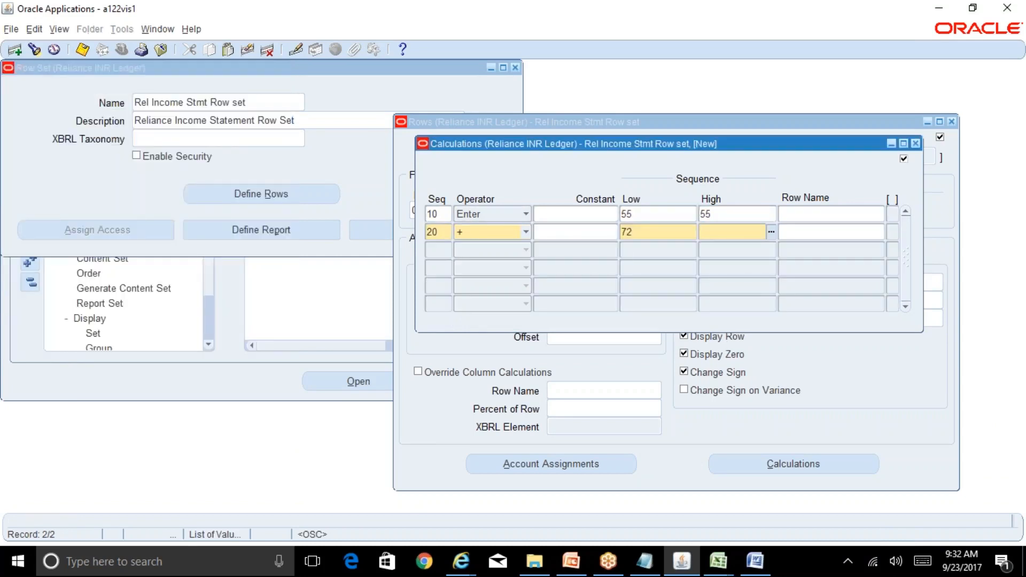
text(72)
click(668, 233)
double_click(626, 232)
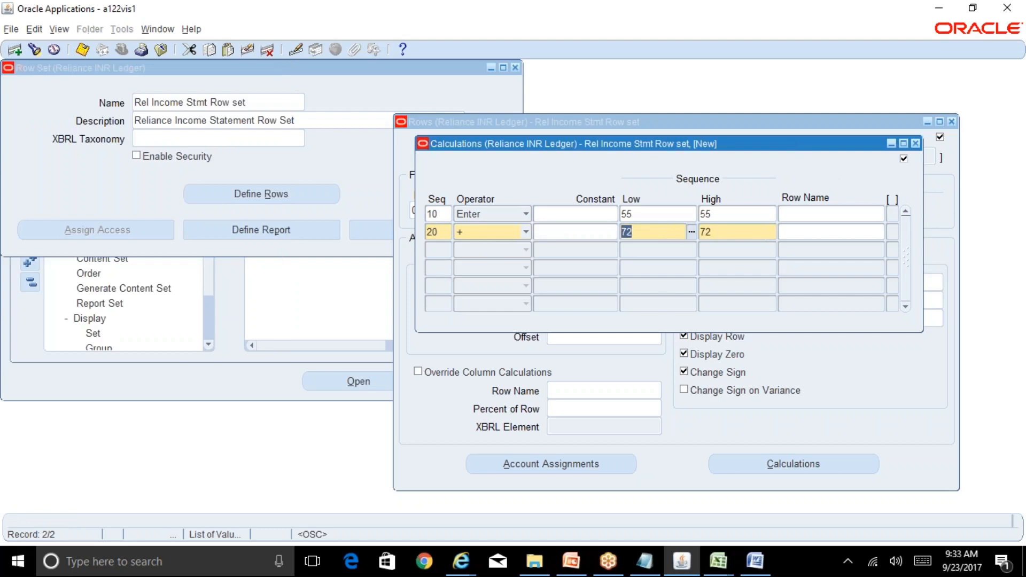
Save the calculations for Net Income/Loss from Operations, check the BR100_Financials_GL workbook, and close the Calculations and Rows windows
key(ctrl+s)
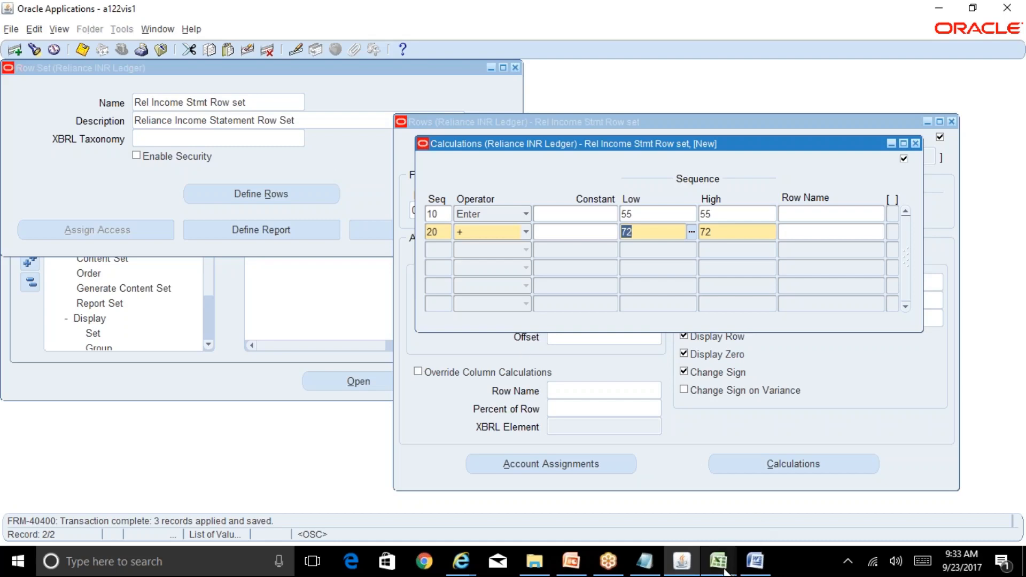
mouse_move(725, 572)
click(687, 524)
drag(1017, 373, 1022, 410)
click(682, 562)
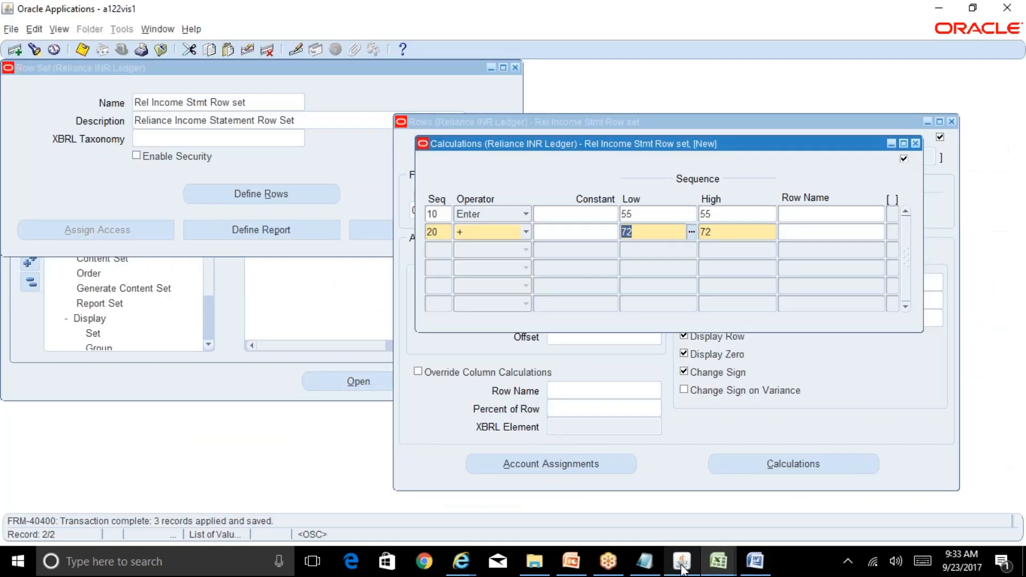
click(915, 143)
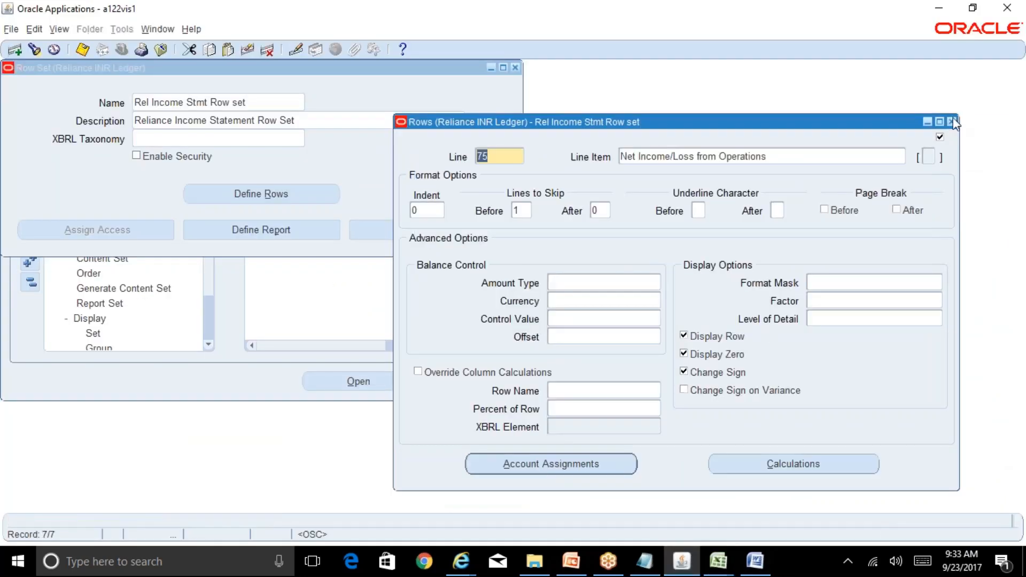
click(952, 122)
Examine the row items and the period column headings in the Reliance Income Statement report workbook
mouse_move(718, 561)
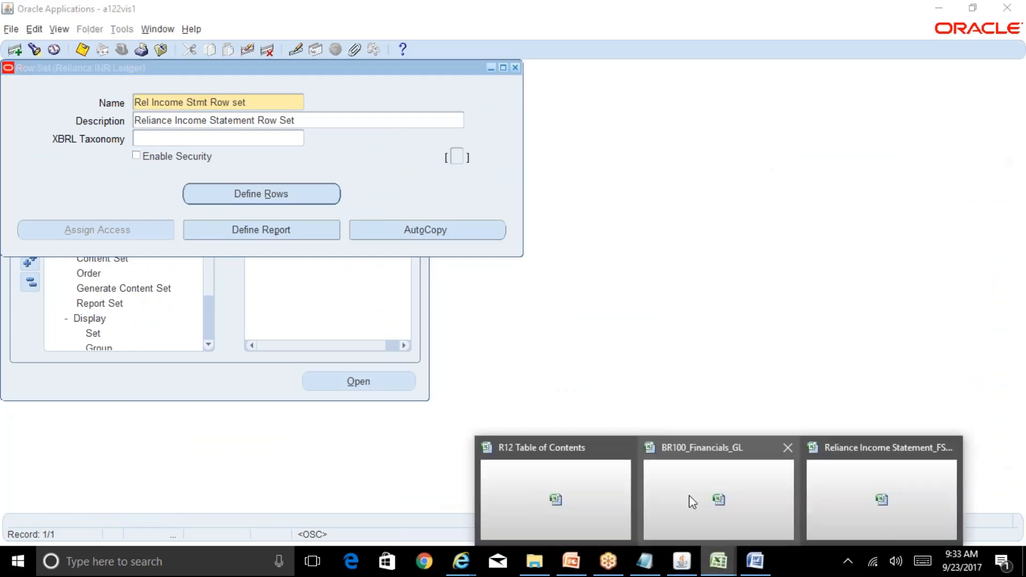
click(692, 502)
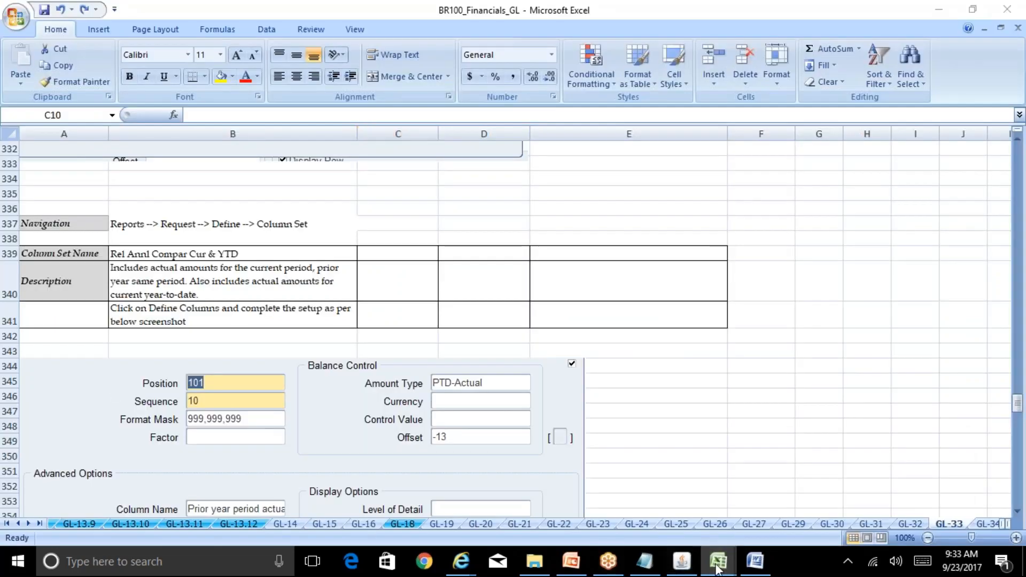
click(887, 499)
click(62, 328)
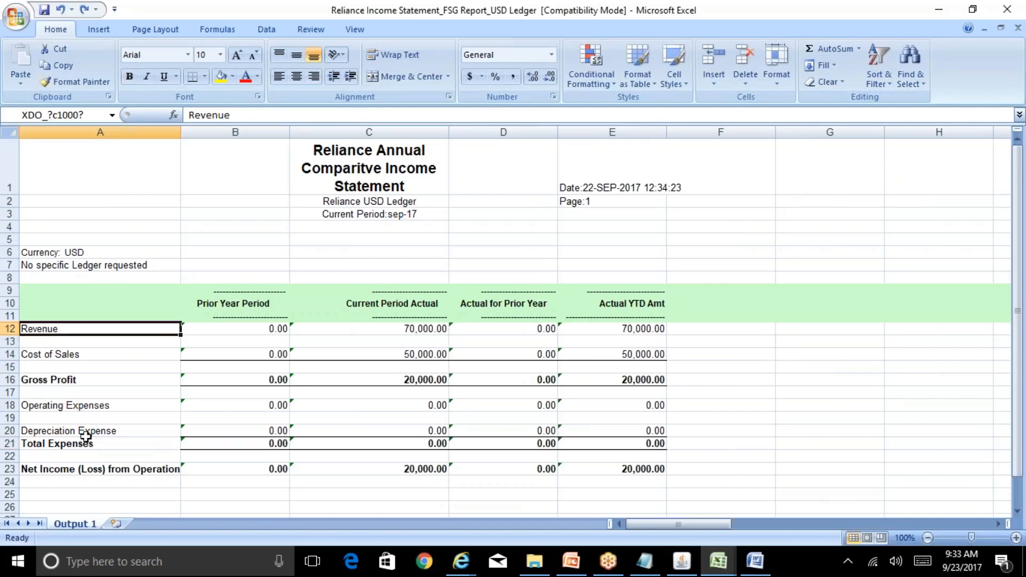
click(272, 330)
click(397, 307)
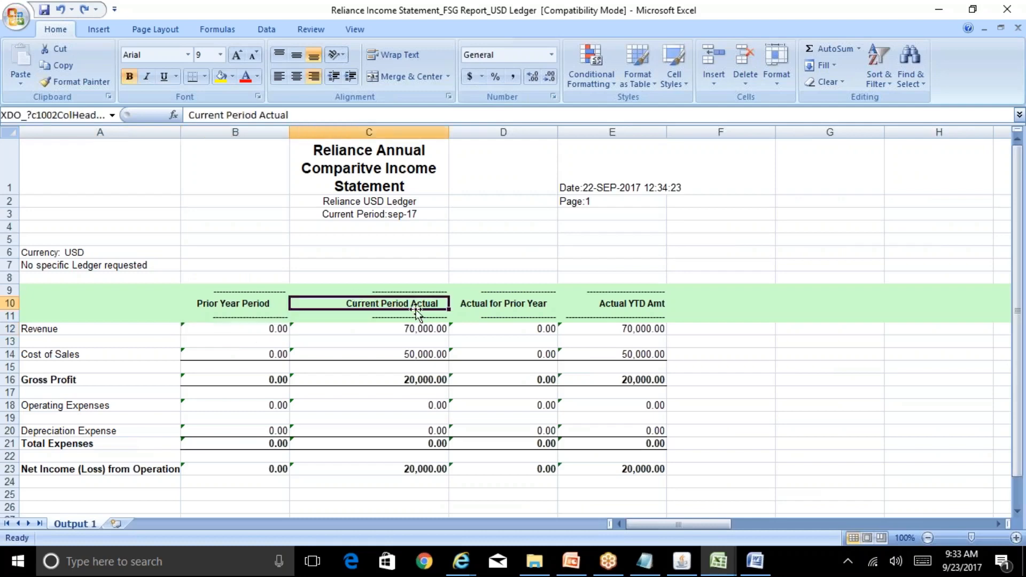
click(631, 313)
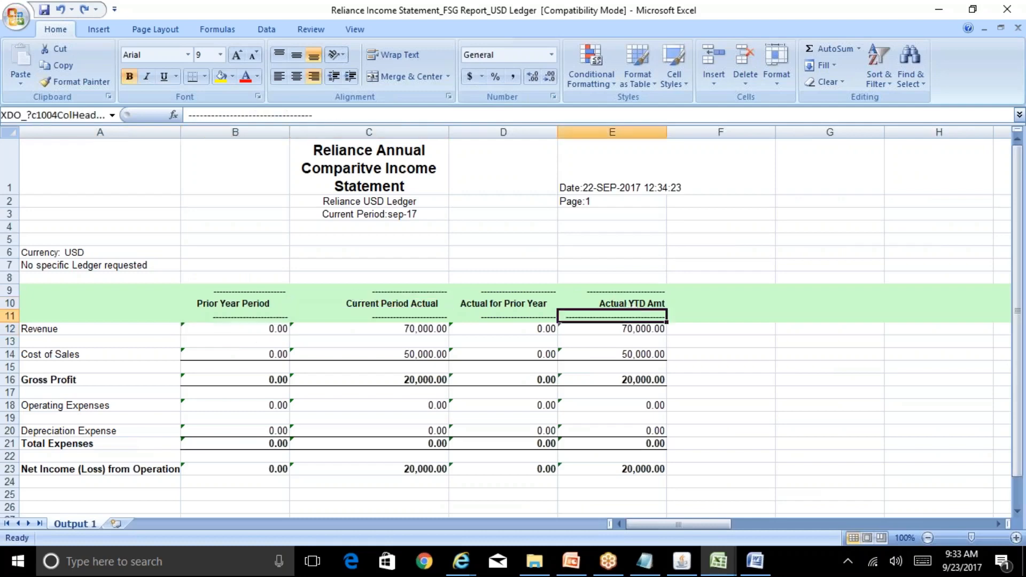
click(522, 305)
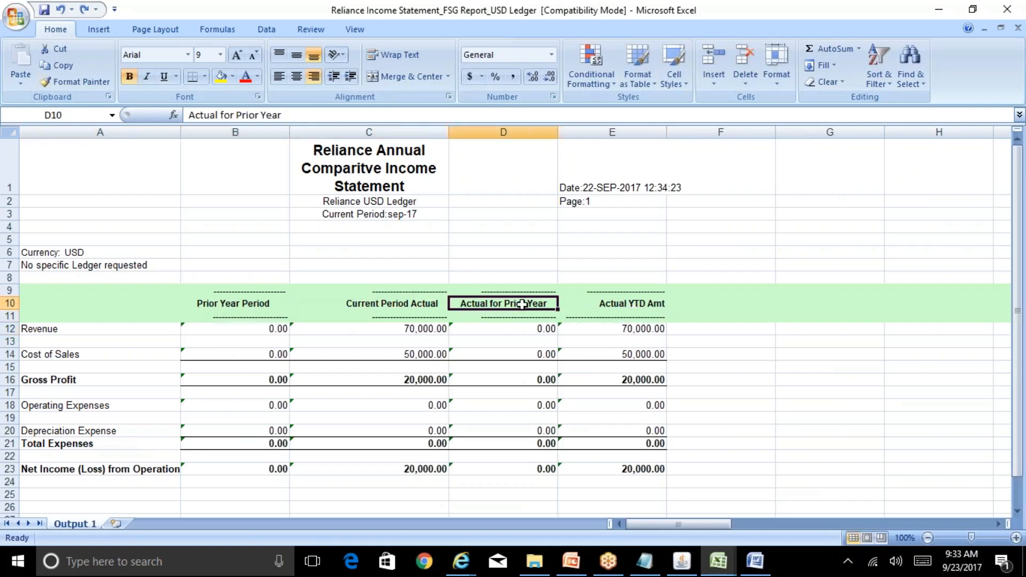
click(266, 304)
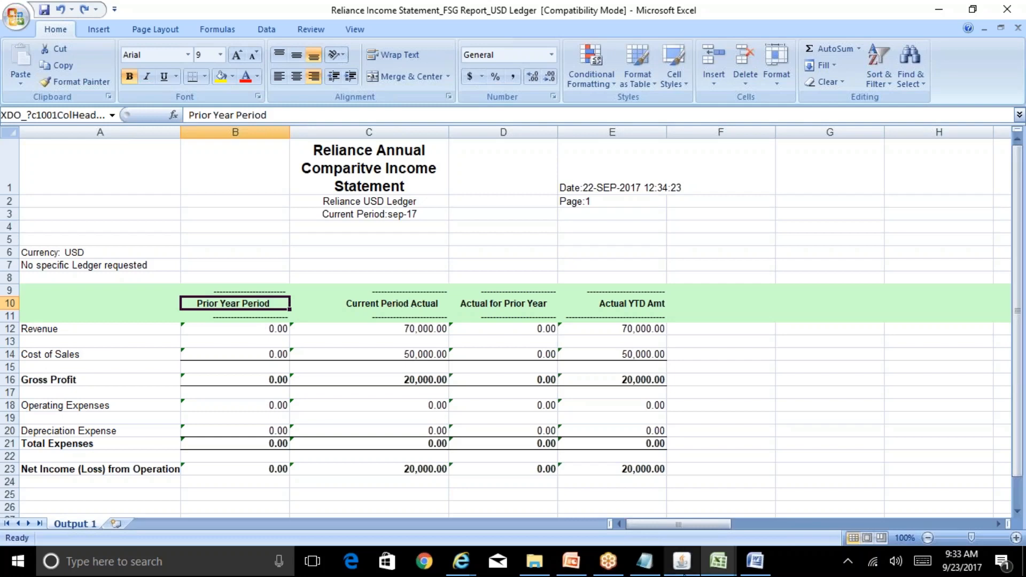
Reopen the row definitions in Oracle Applications and compare Net Income/Loss from Operations with the Reliance Income Statement report workbook
click(682, 561)
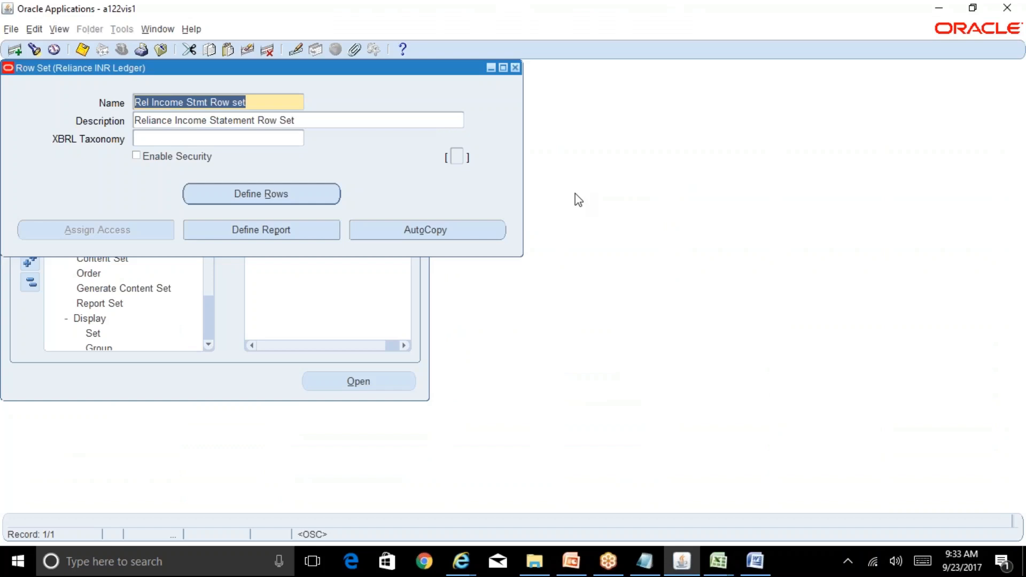
click(322, 198)
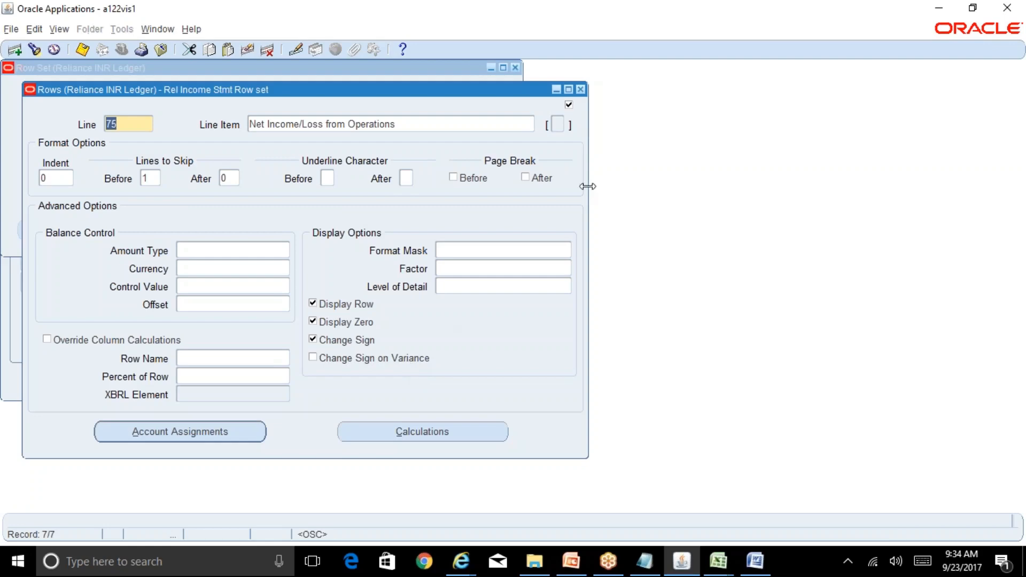
click(580, 89)
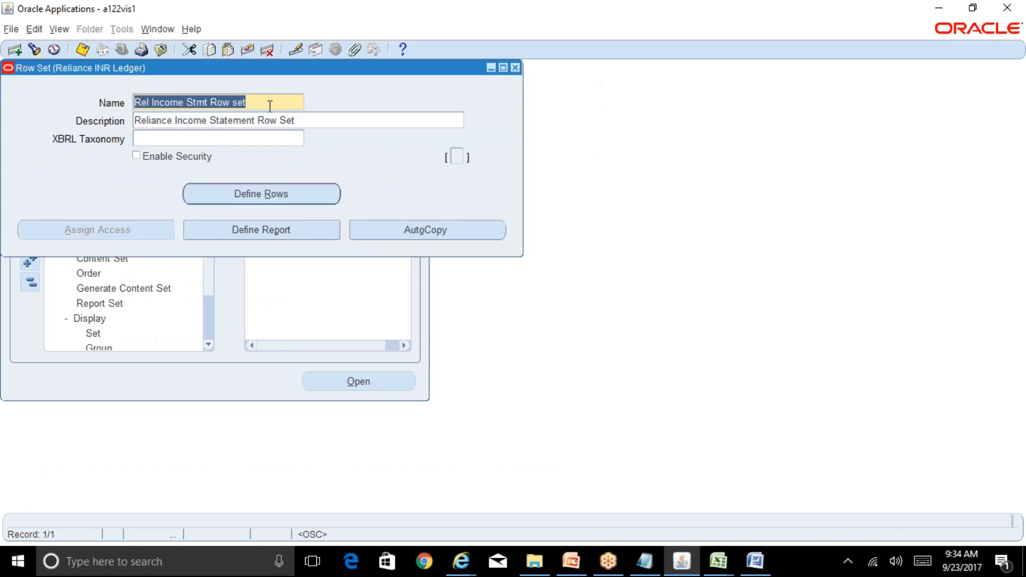
click(305, 202)
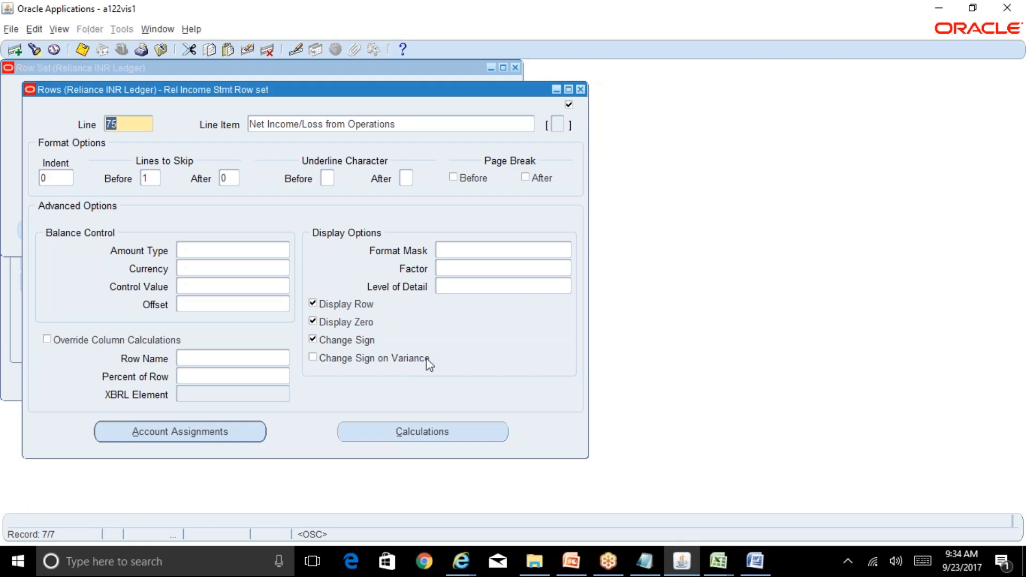
mouse_move(679, 564)
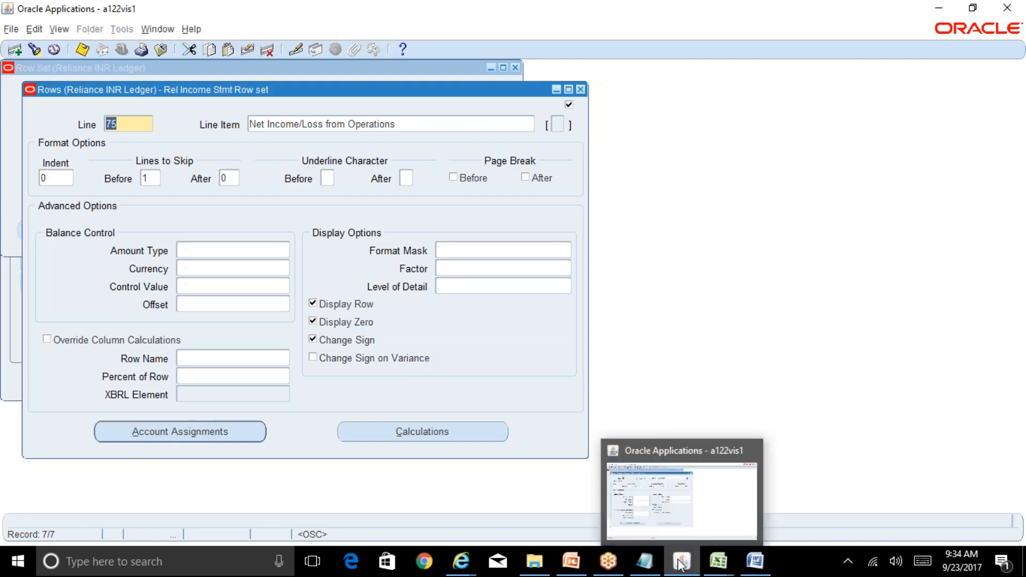
mouse_move(713, 558)
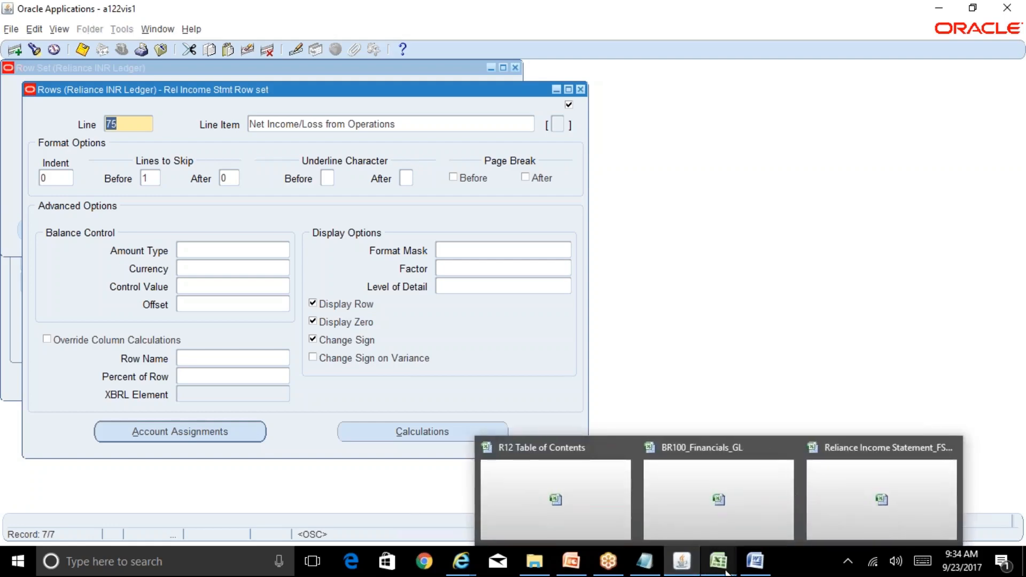
click(833, 508)
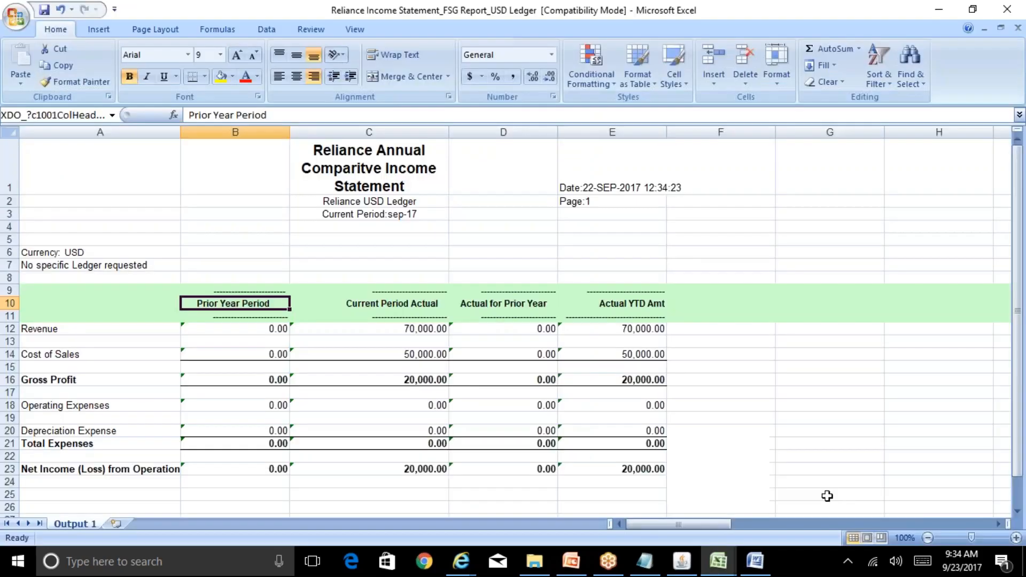
click(635, 469)
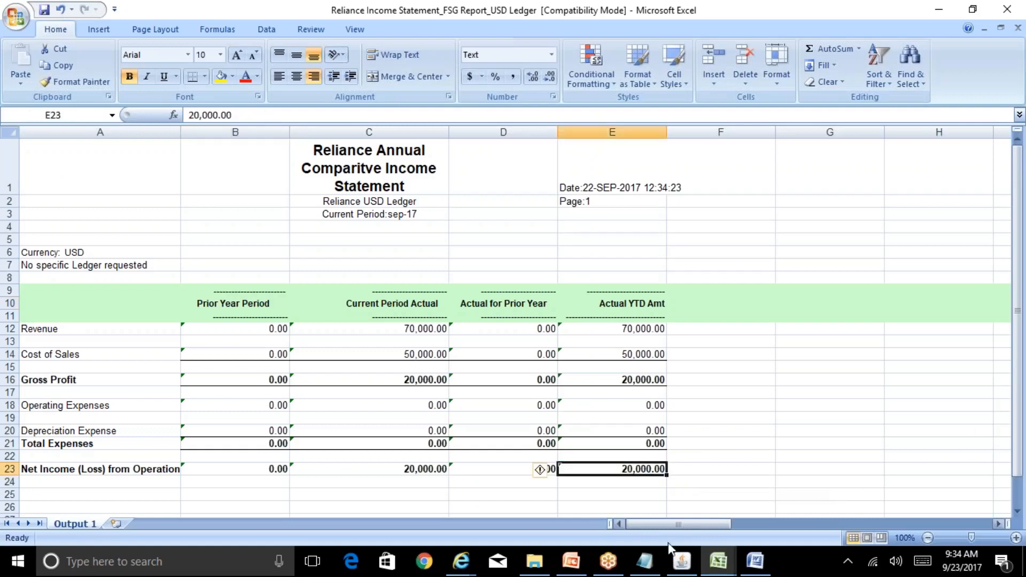
Return to Oracle Applications, close the row set windows and open the Column Set definition form
click(681, 561)
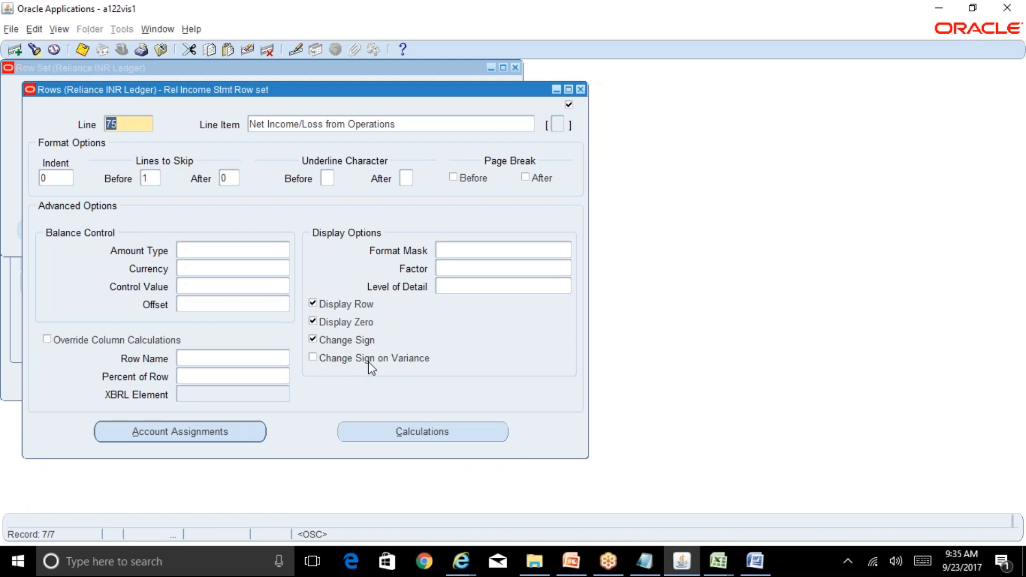
click(580, 89)
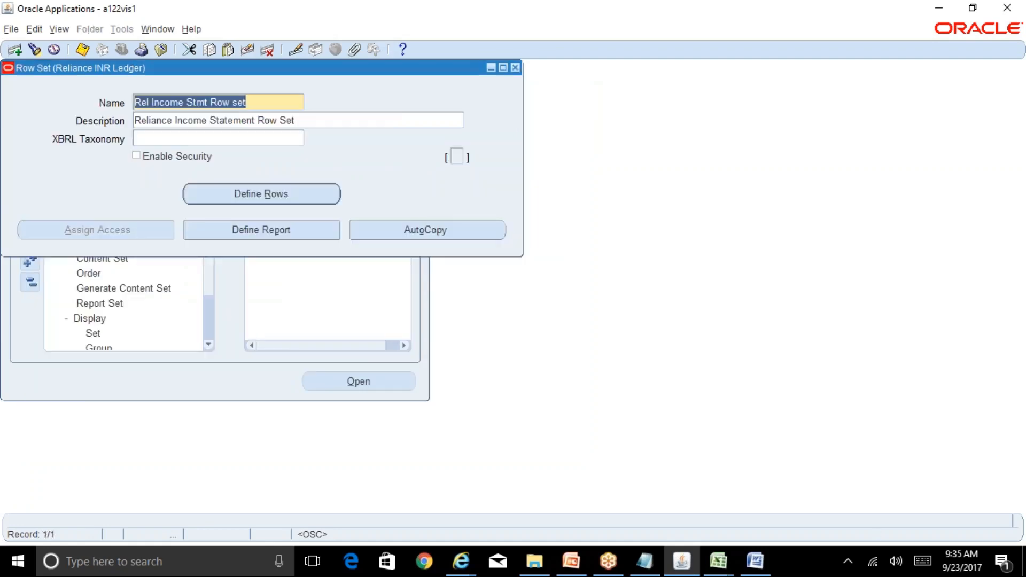
click(515, 68)
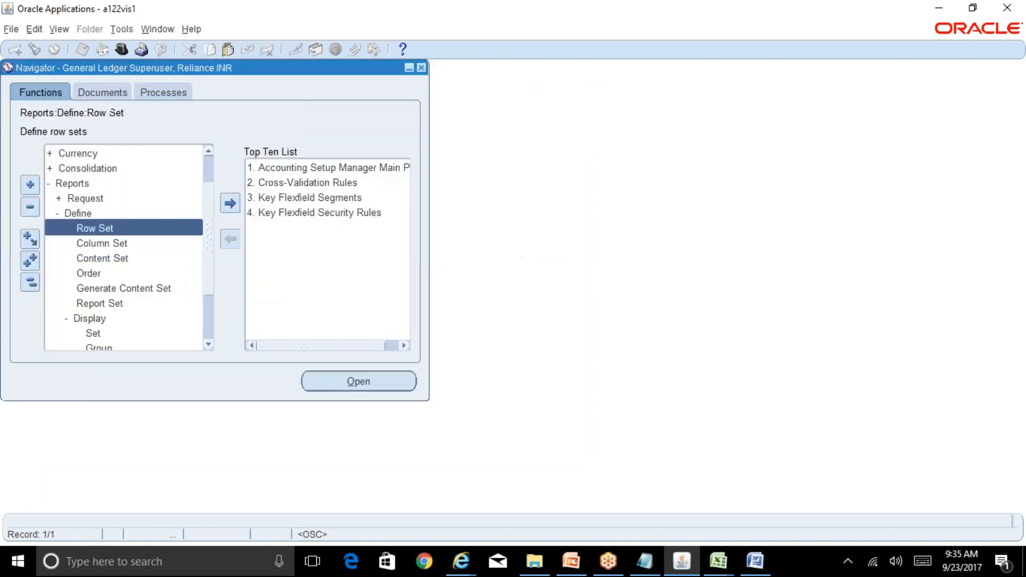
click(152, 244)
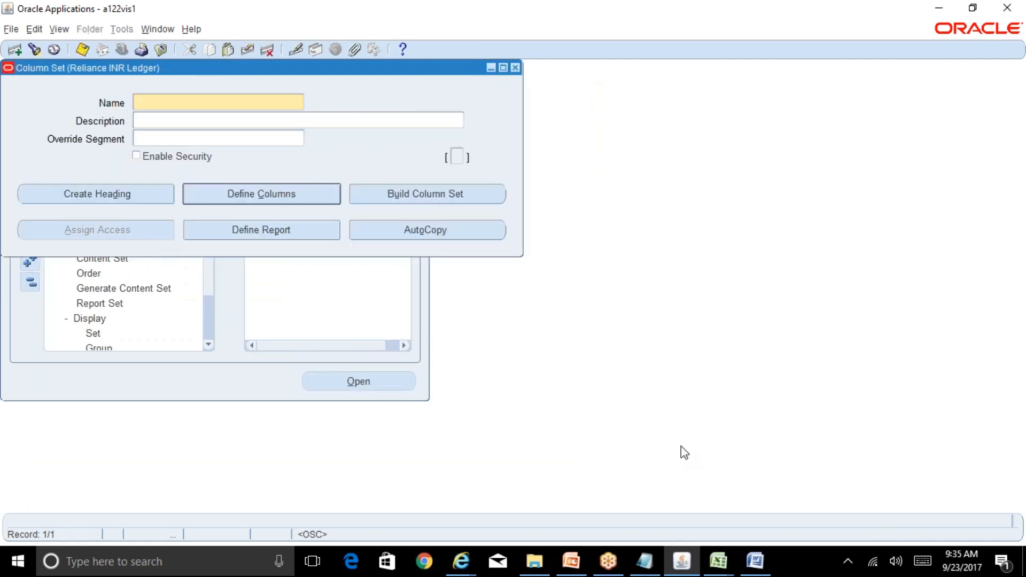
Copy the column set name Rel Annl Compar Cur & YTD from the BR100_Financials_GL workbook
mouse_move(720, 566)
click(745, 508)
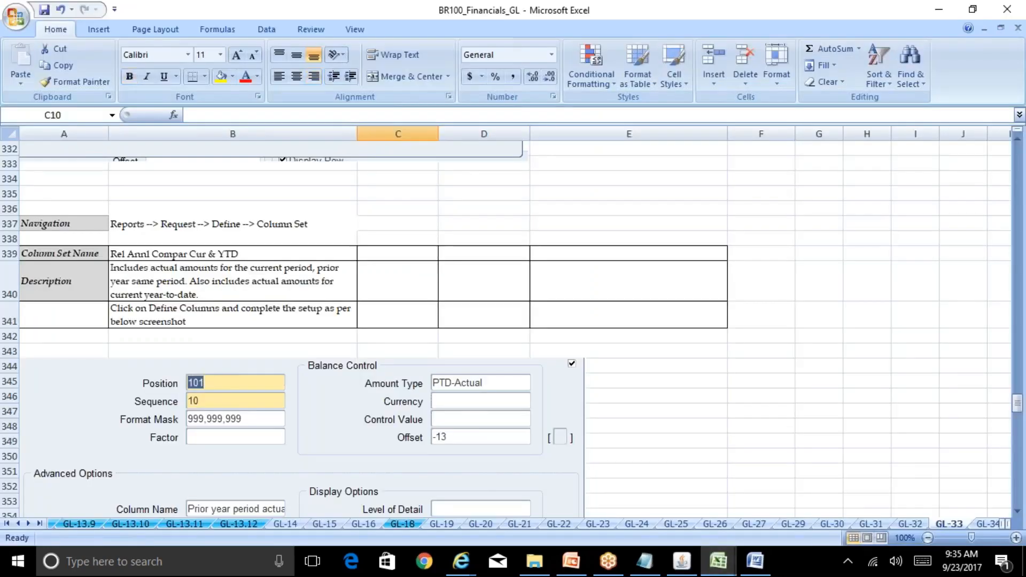
click(211, 256)
drag(318, 115, 188, 115)
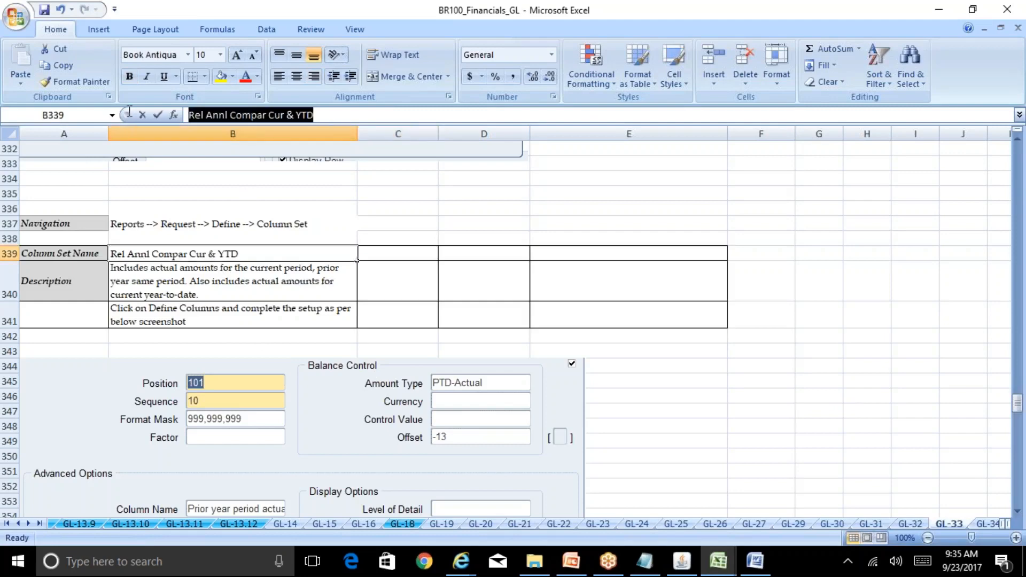
key(ctrl+c)
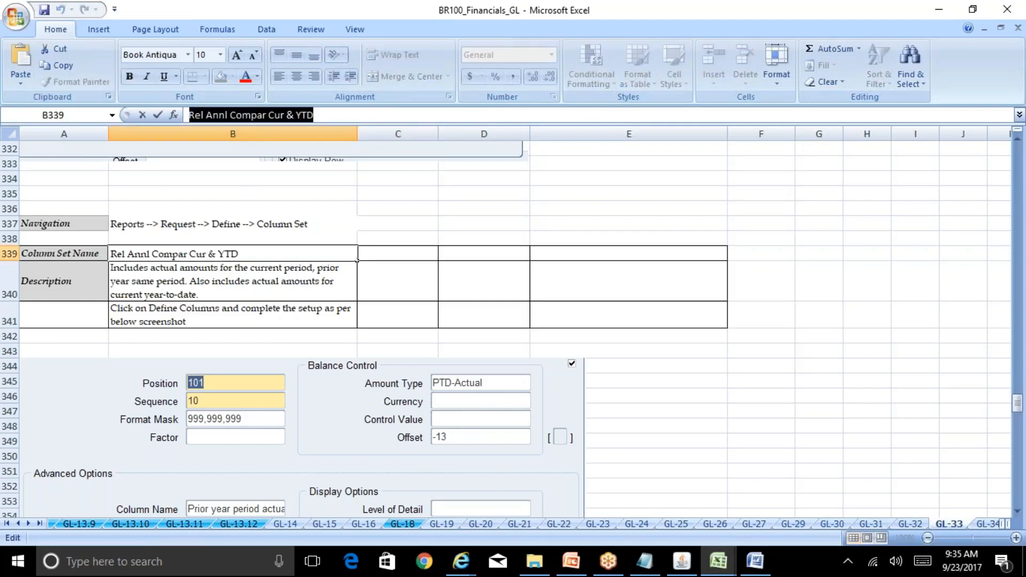
key(Escape)
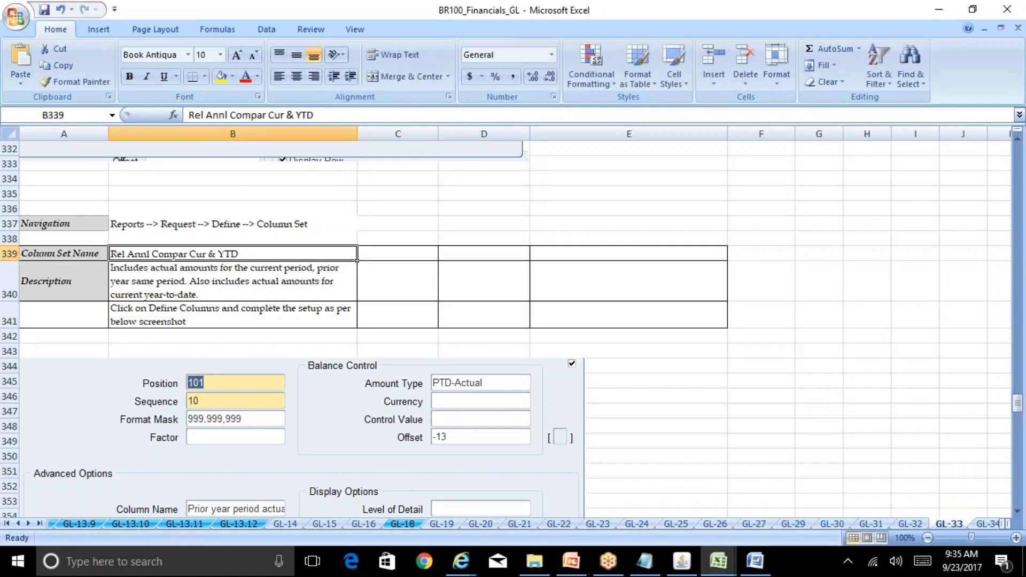
Switch to Oracle Applications and enter Rel Annl Compar Cur & YTD as the column set's name and description
key(alt+Tab)
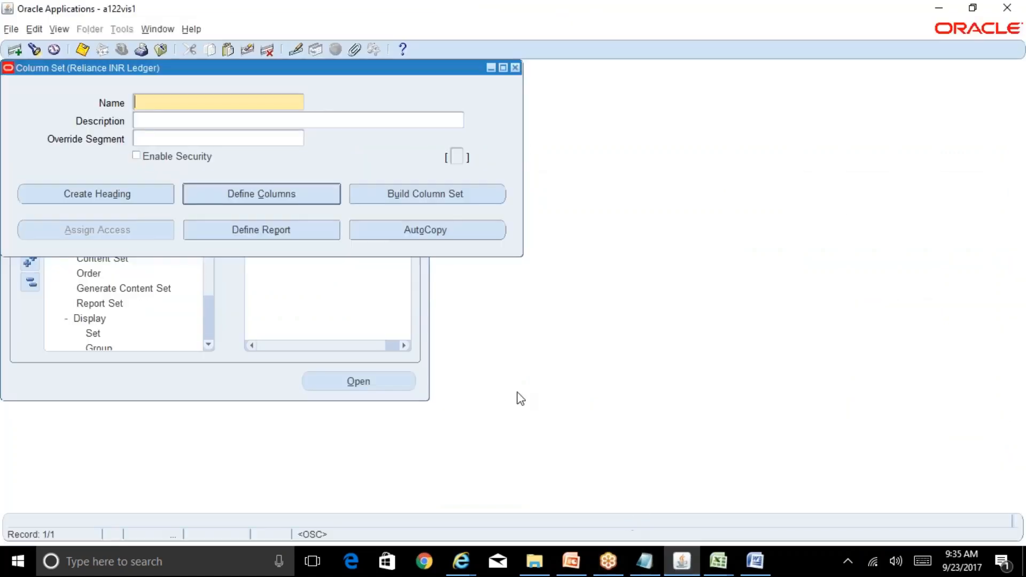
key(ctrl+v)
click(256, 120)
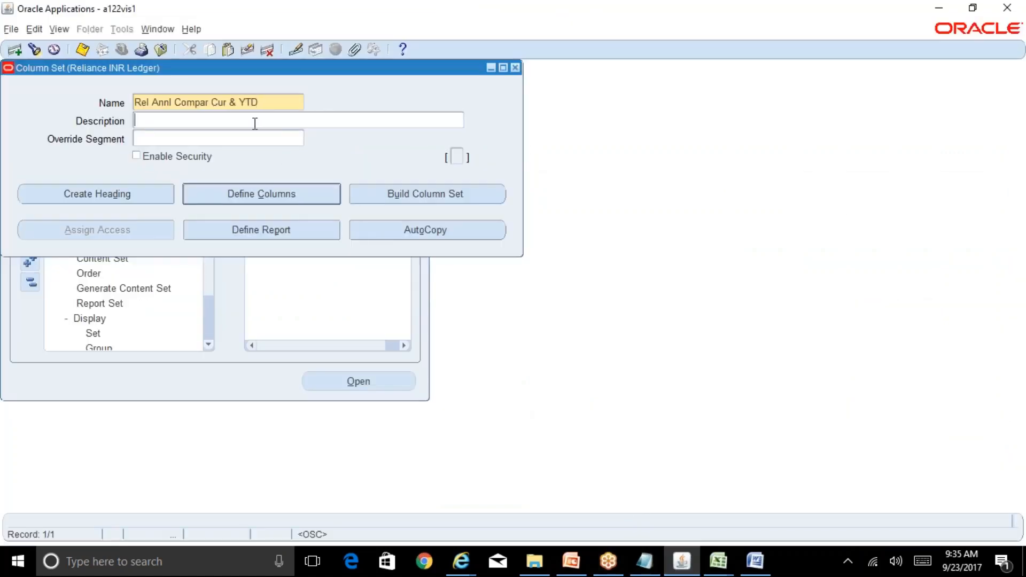
key(ctrl+v)
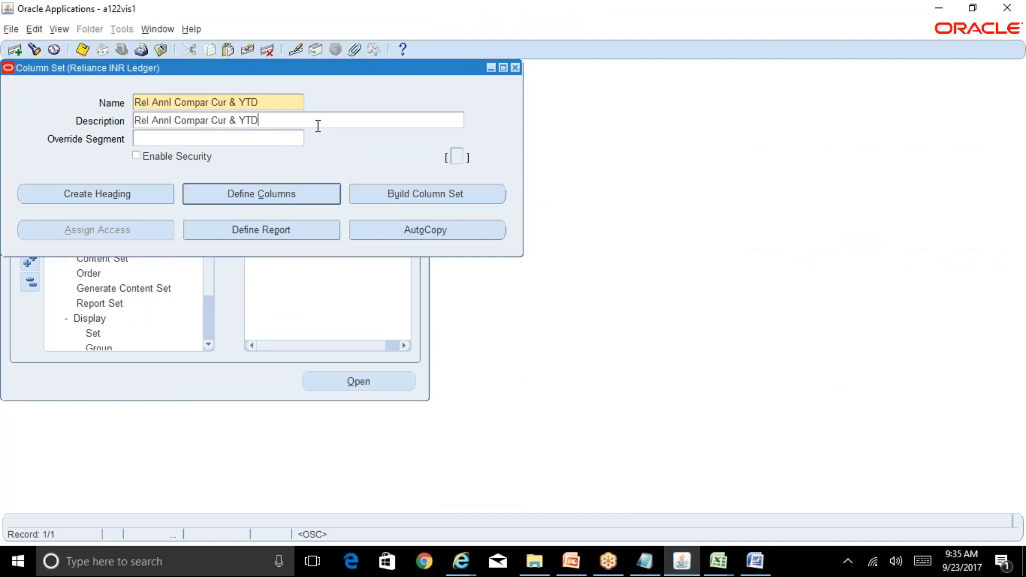
Open the column definitions for the column set and check the Prior Year Period heading in the Reliance Income Statement report workbook
click(337, 197)
click(718, 561)
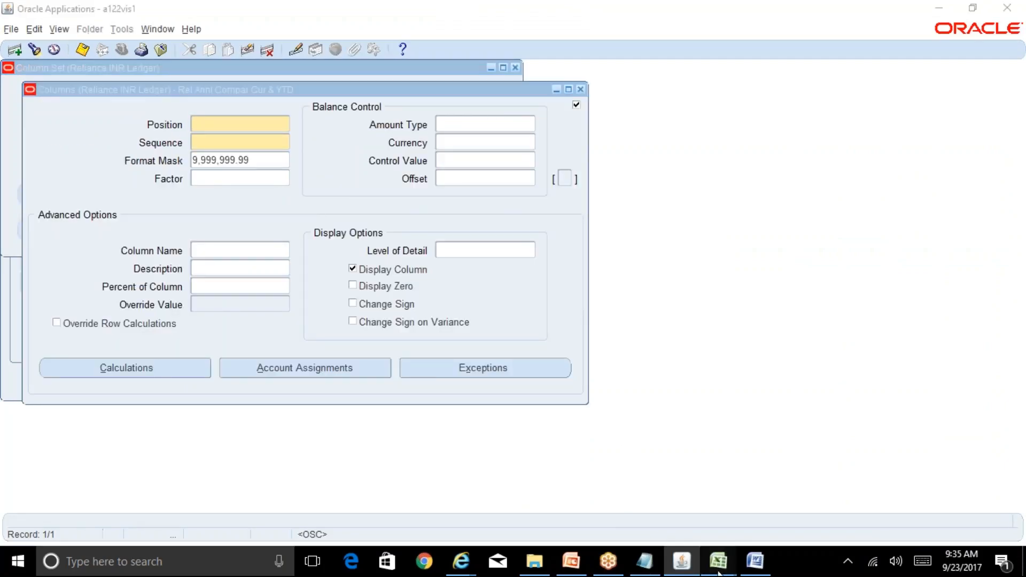
click(835, 505)
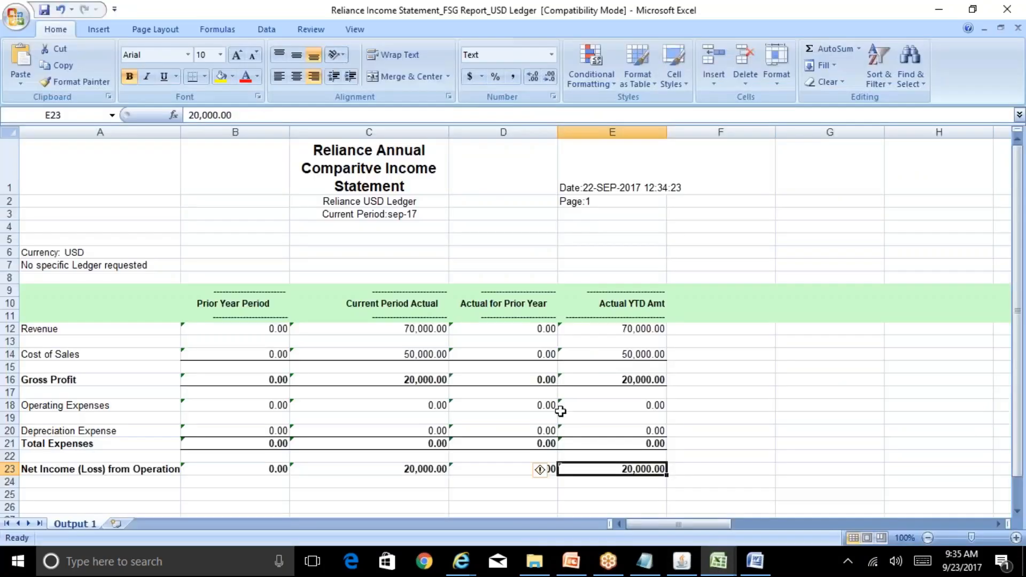
click(228, 306)
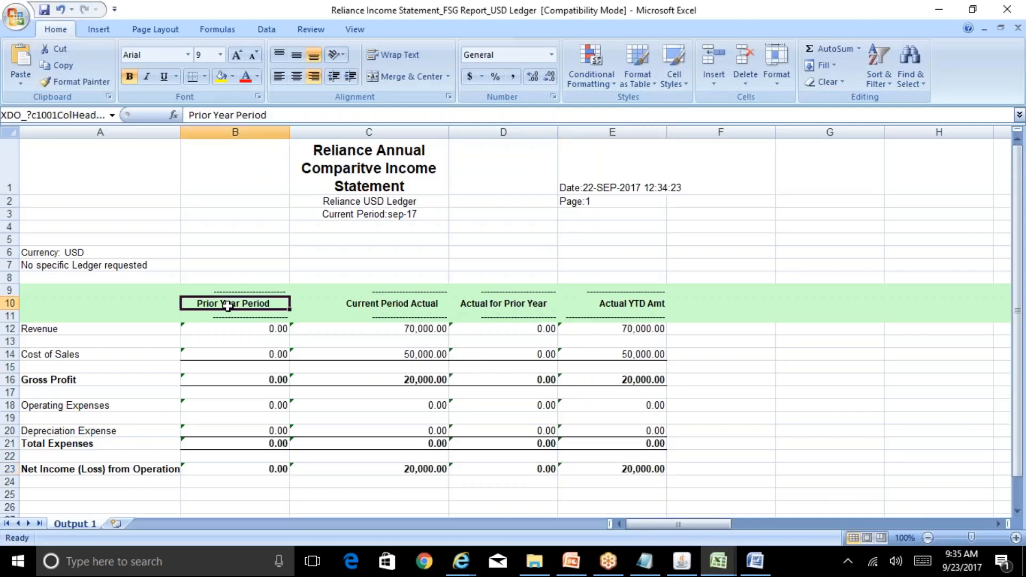
Return to Oracle Applications and set the first column's position to 101 and sequence to 10
click(680, 561)
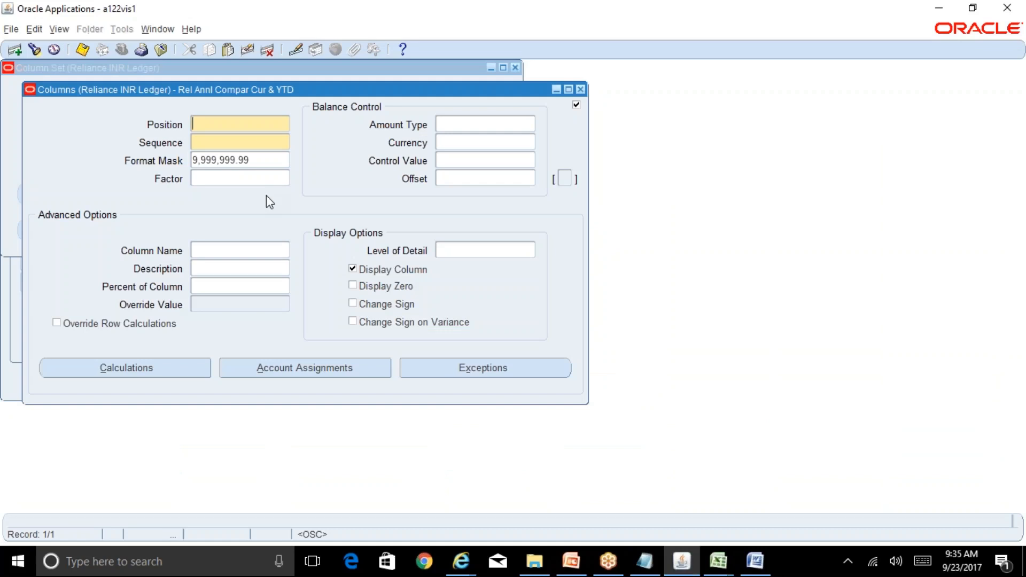
text(101)
click(216, 145)
text(10)
Check the first column's settings in the BR100_Financials_GL workbook and the column headings in the Reliance Income Statement report workbook
click(485, 127)
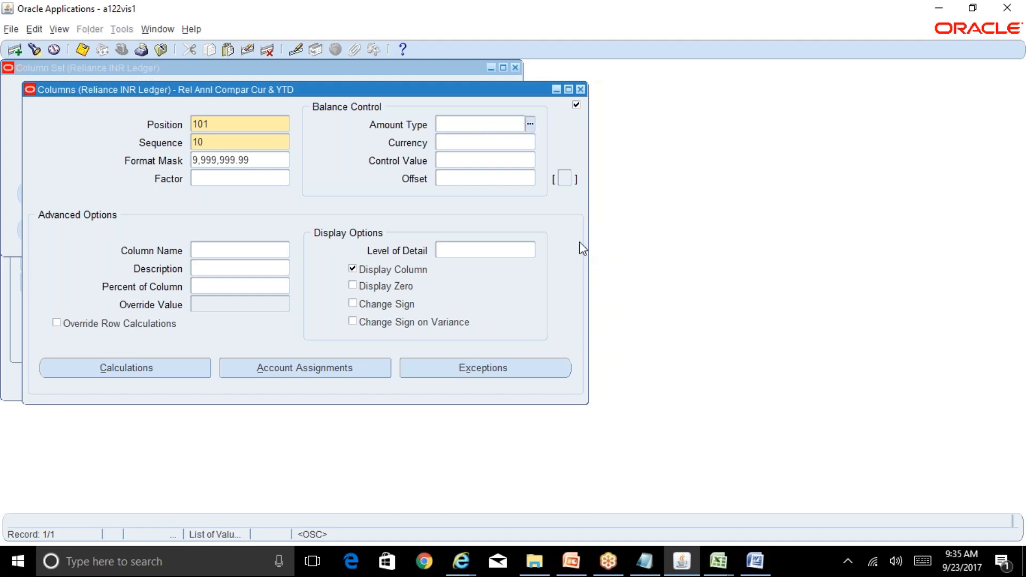
click(719, 571)
click(703, 508)
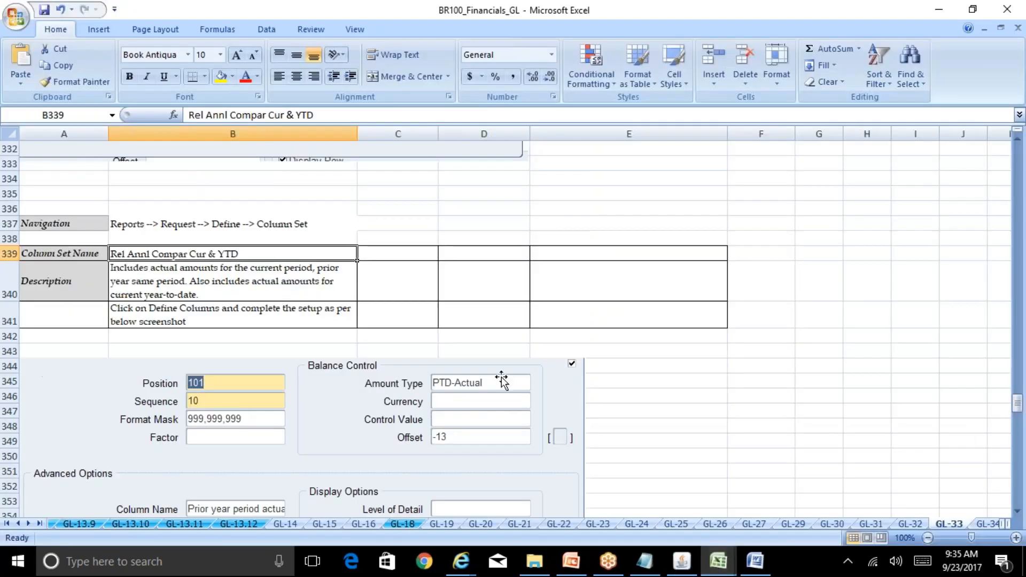
mouse_move(710, 565)
click(871, 494)
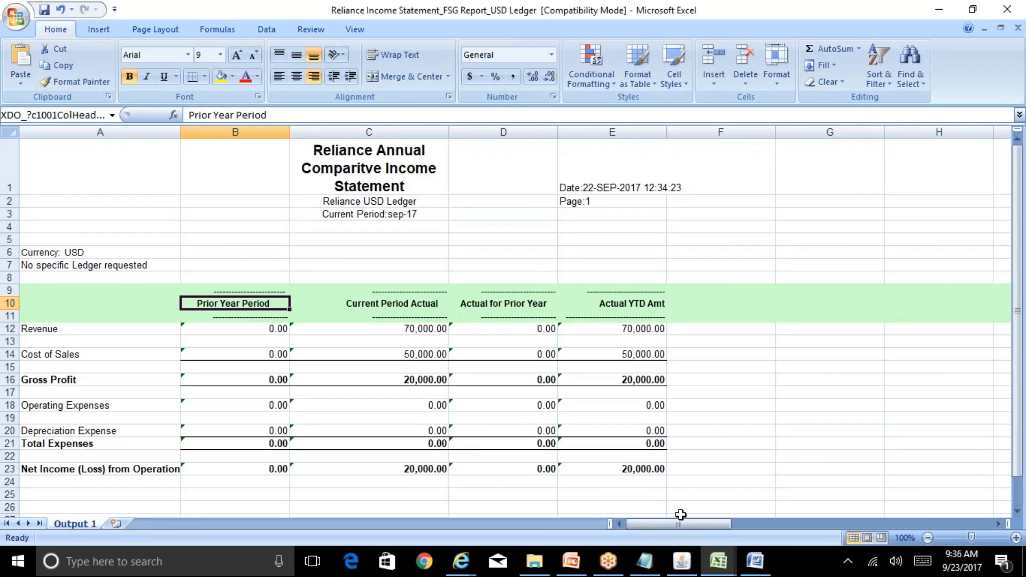
Return to Oracle Applications and set the first column's amount type to PTD-Actual
click(682, 561)
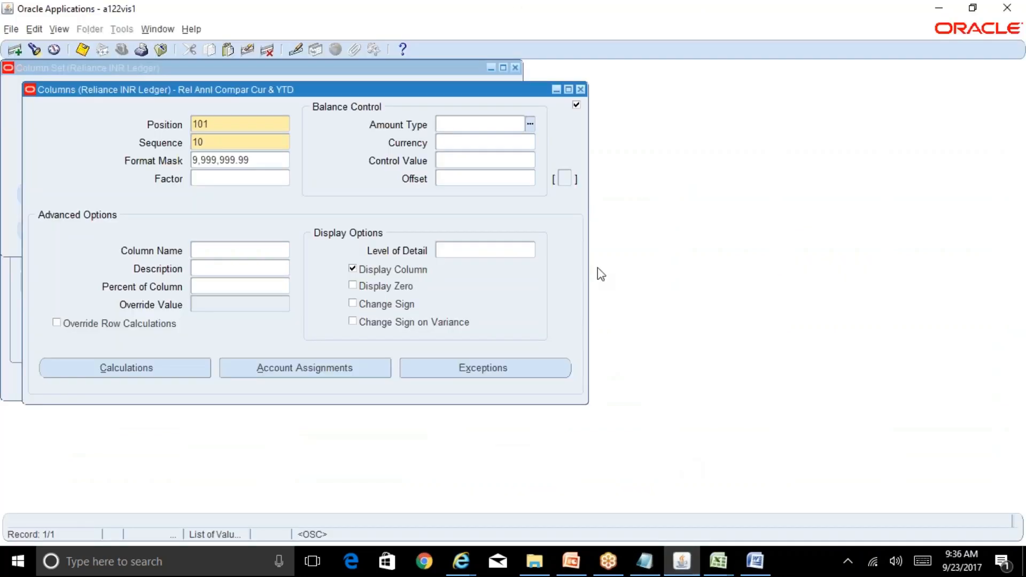
click(530, 124)
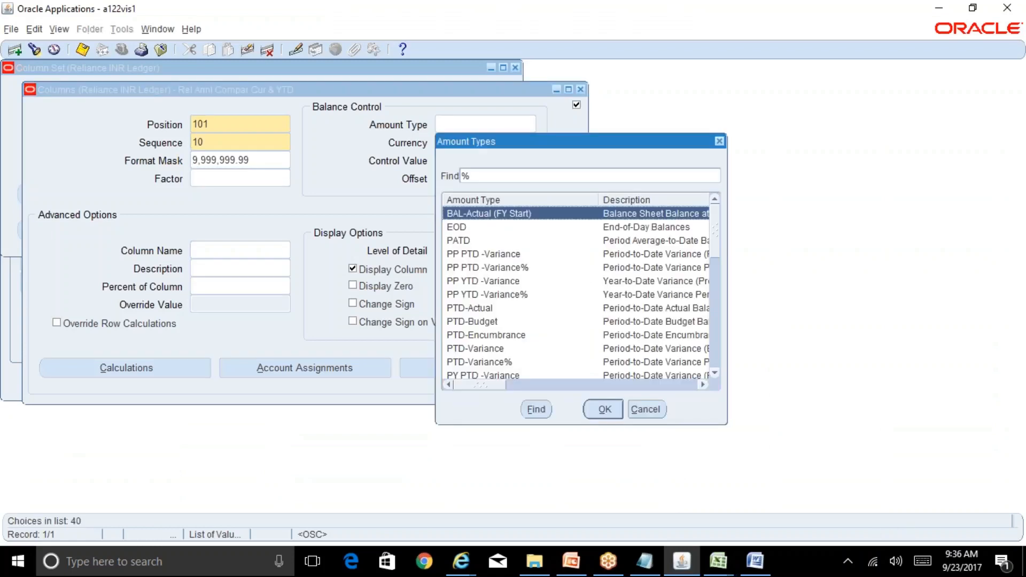
text(p)
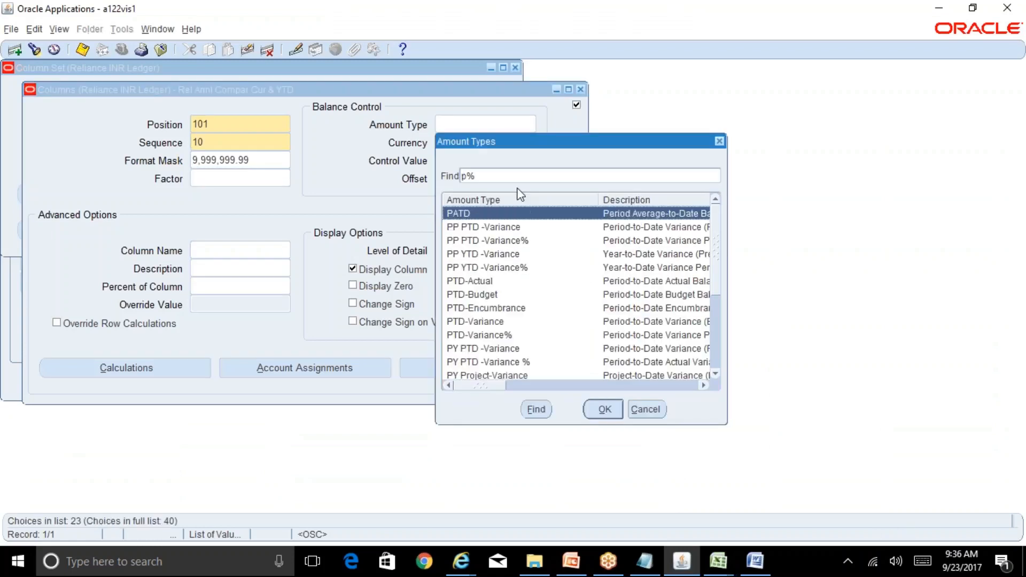
click(518, 282)
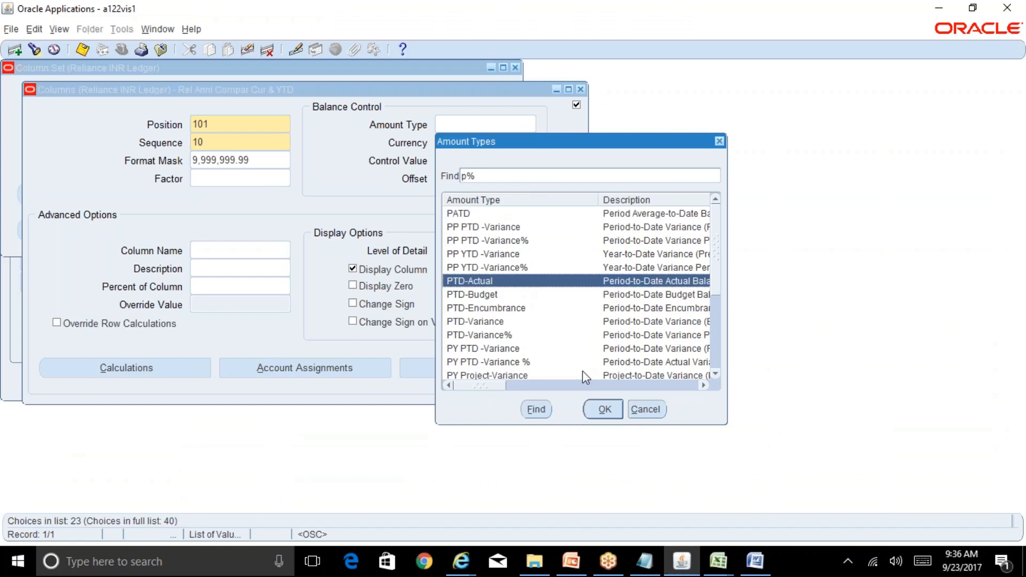
click(603, 409)
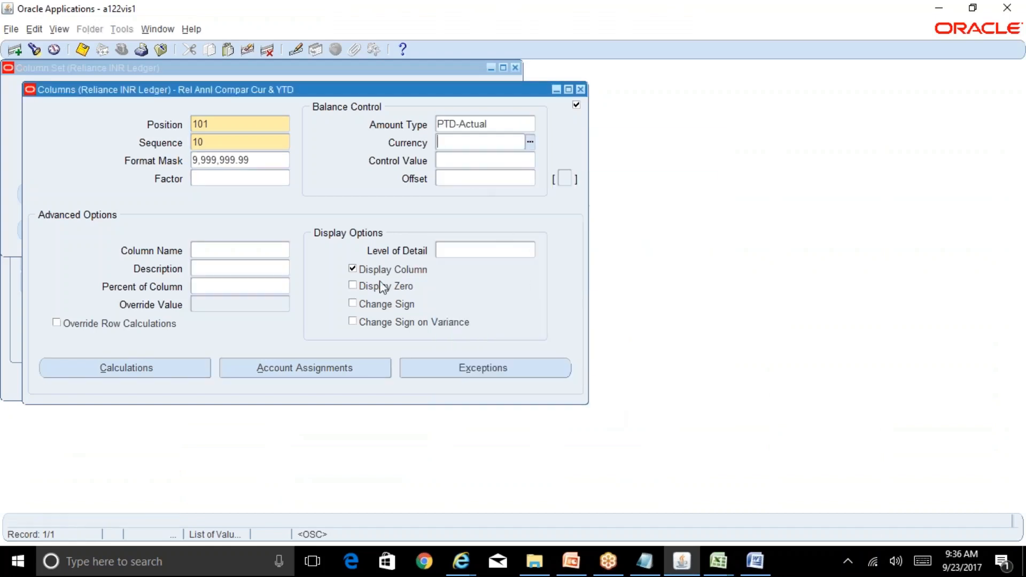
Enable Display Zero for the column, set its offset to -13, and save the record
click(395, 287)
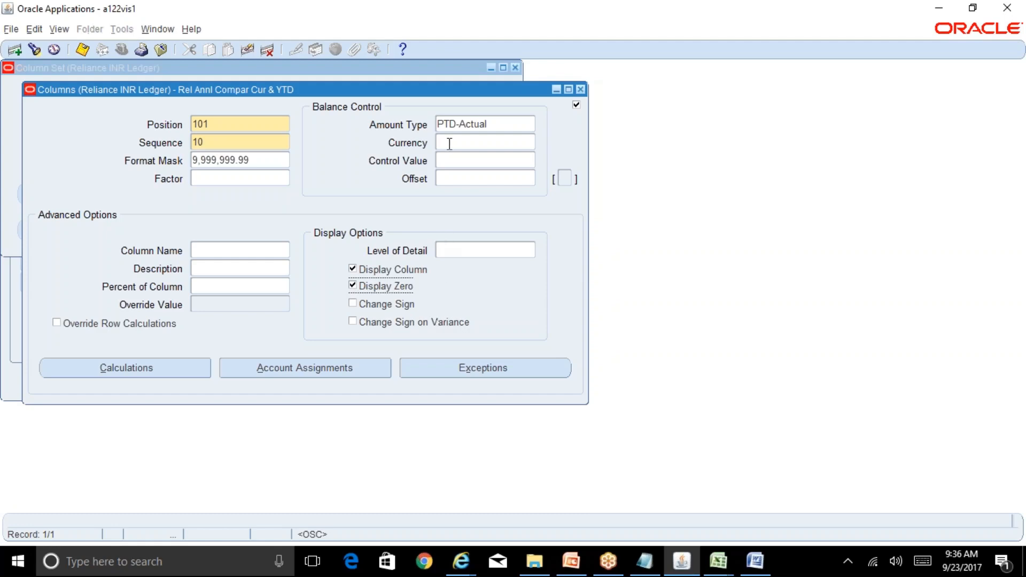
click(467, 181)
text(-13)
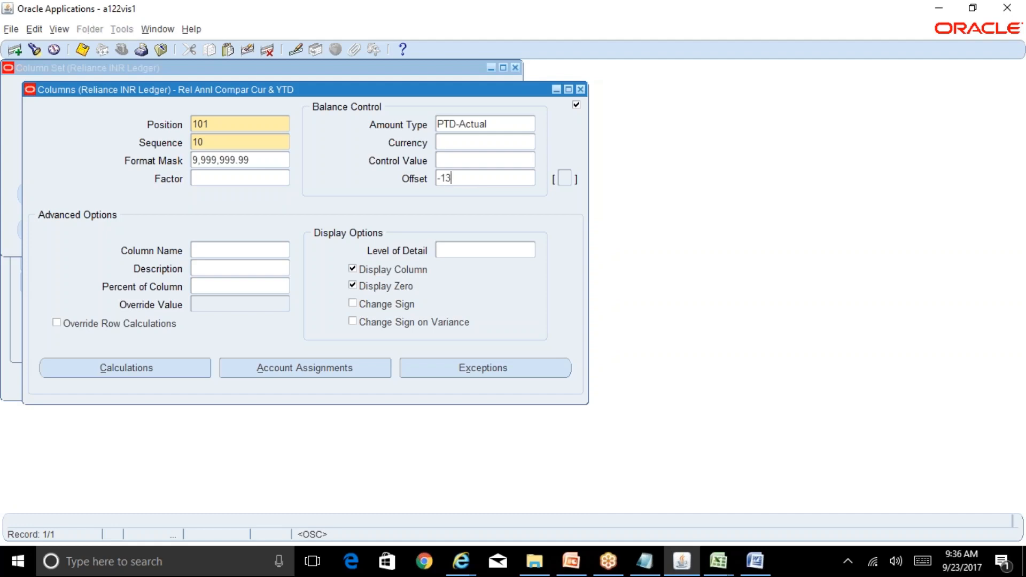
click(82, 49)
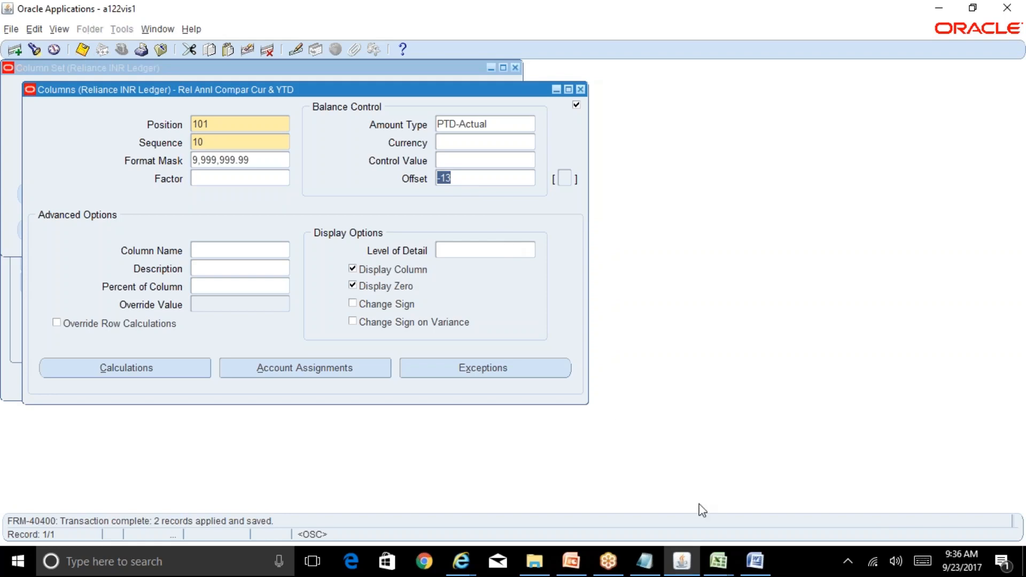
Switch to the Reliance Income Statement report workbook and enter Sep-16 in B8 and Sep-17 in C8 above the period headings
click(720, 561)
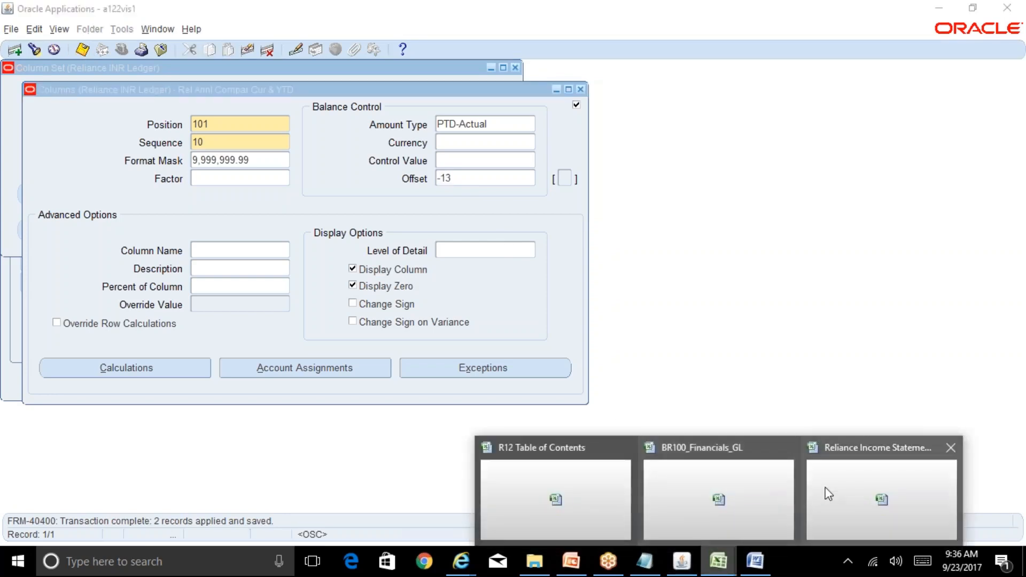
click(826, 490)
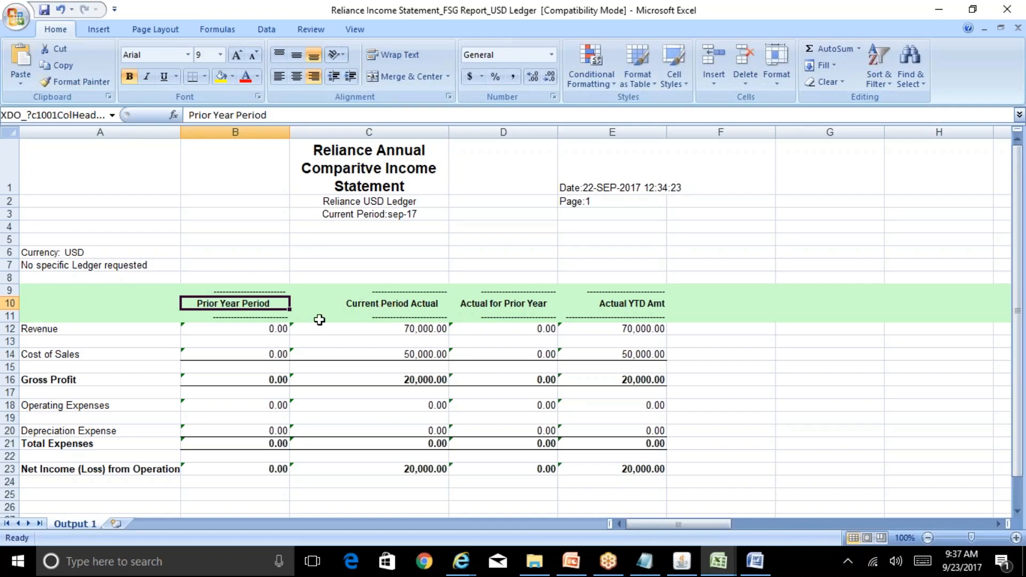
click(404, 313)
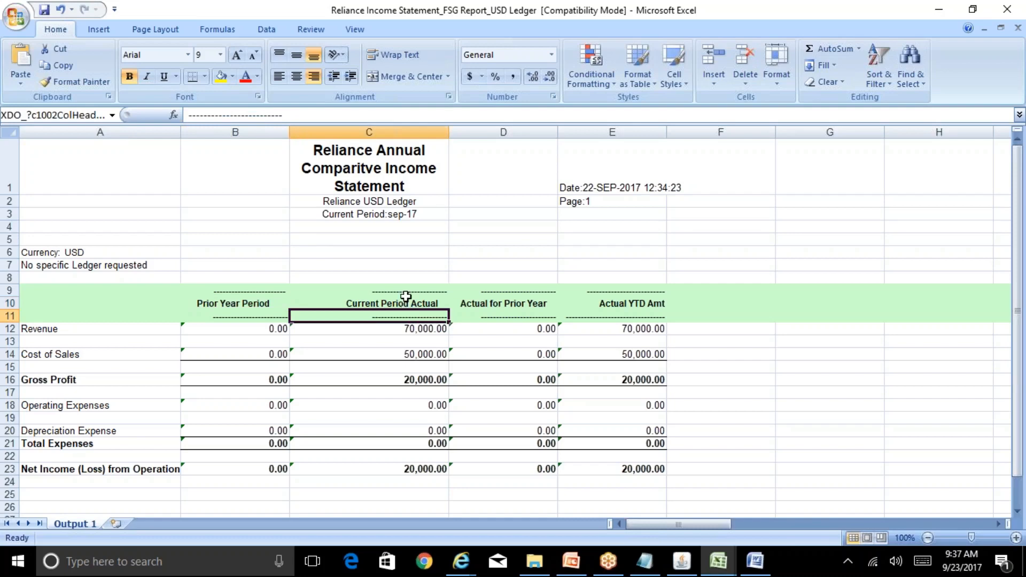
click(256, 304)
click(380, 278)
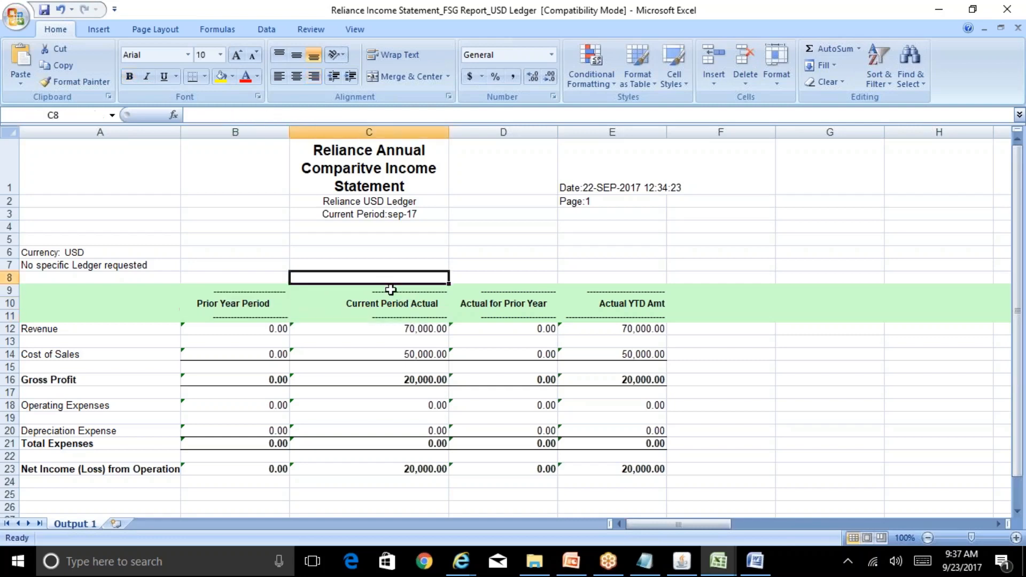
text(Sep-17)
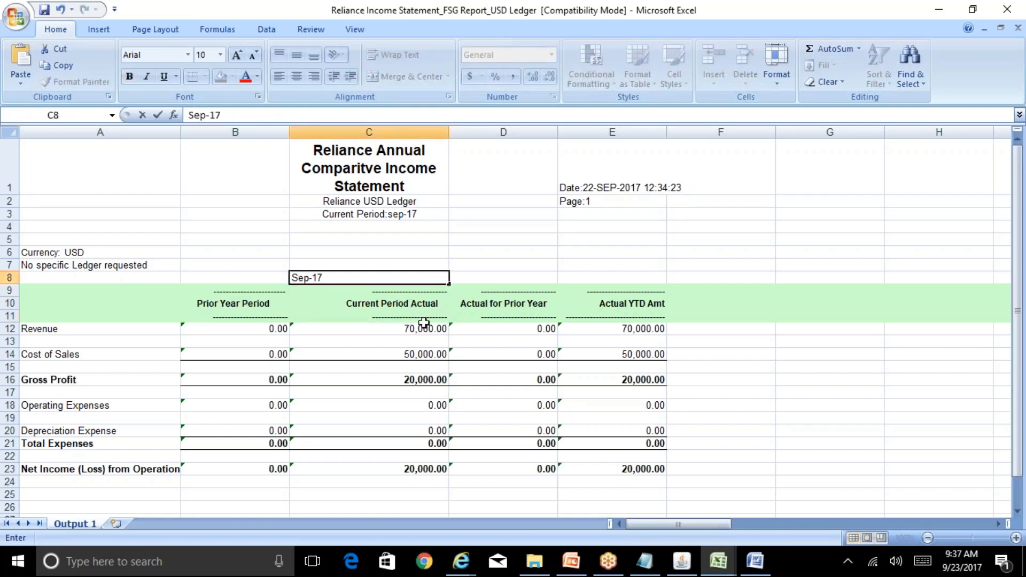
key(Left)
text('Sep-16)
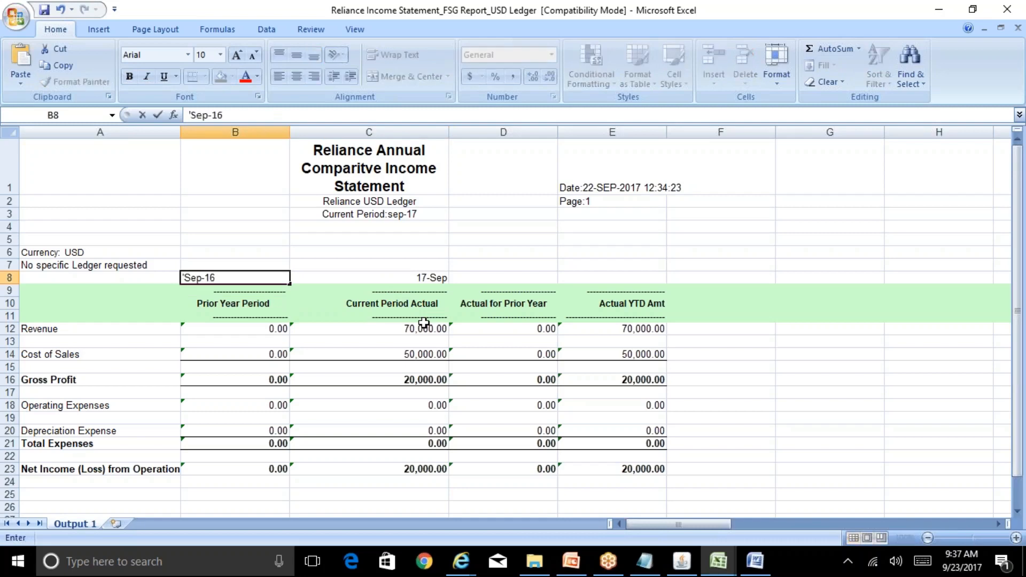
key(Right)
text('Sep-17)
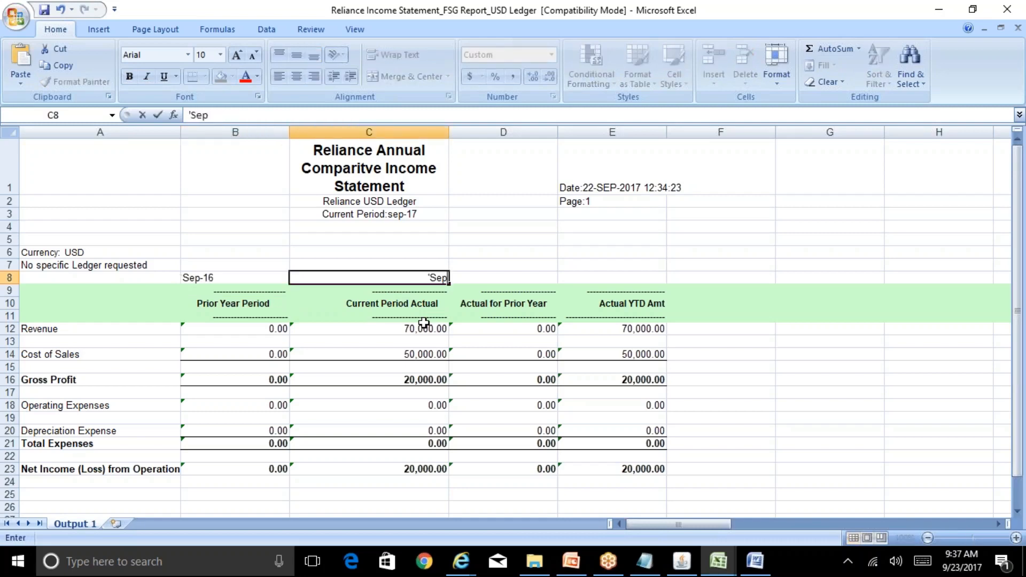
key(Return)
key(Up)
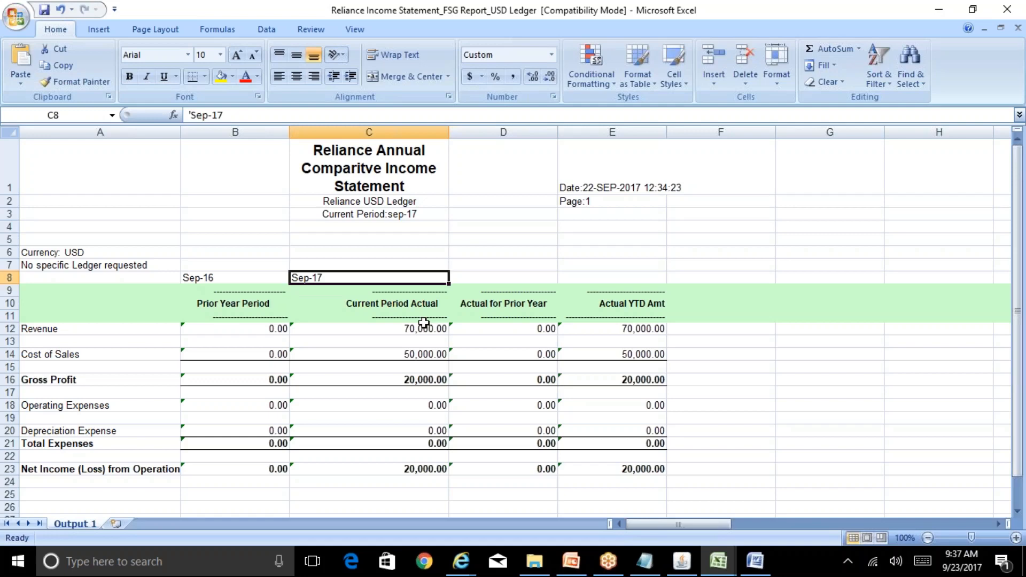
Review the saved column in Oracle Applications and compare it with the column setup in the BR100_Financials_GL workbook
click(686, 561)
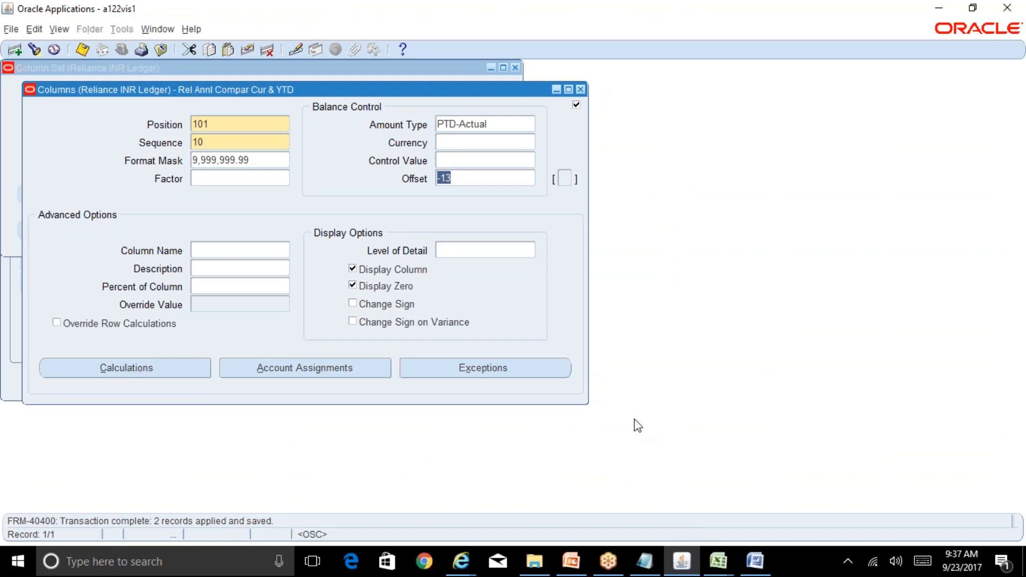
click(718, 561)
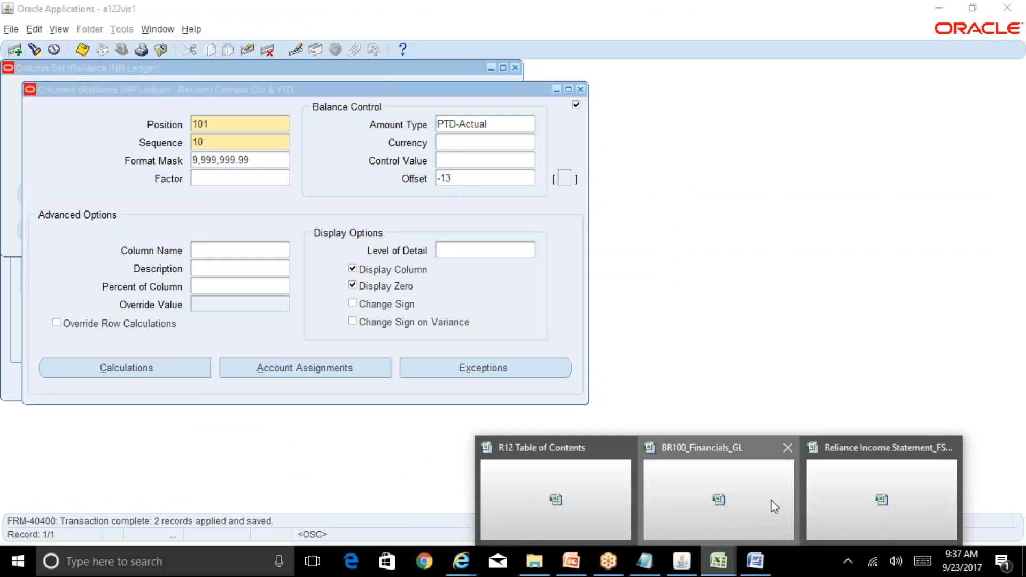
click(775, 507)
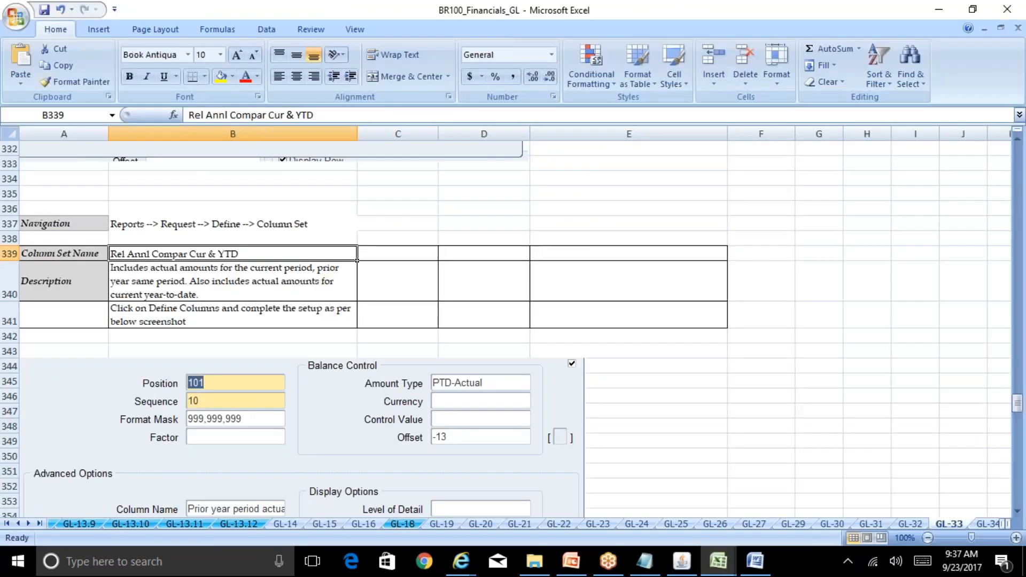
Switch to the Reliance Income Statement report workbook and set C8 to Dec-17 and B8 to Dec-16 as text
click(718, 561)
click(883, 483)
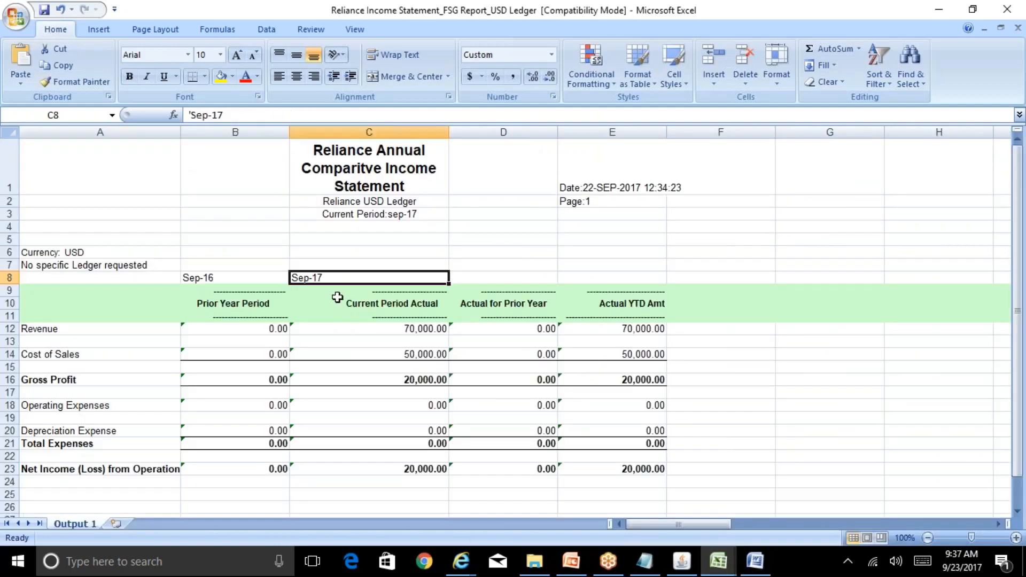
click(219, 275)
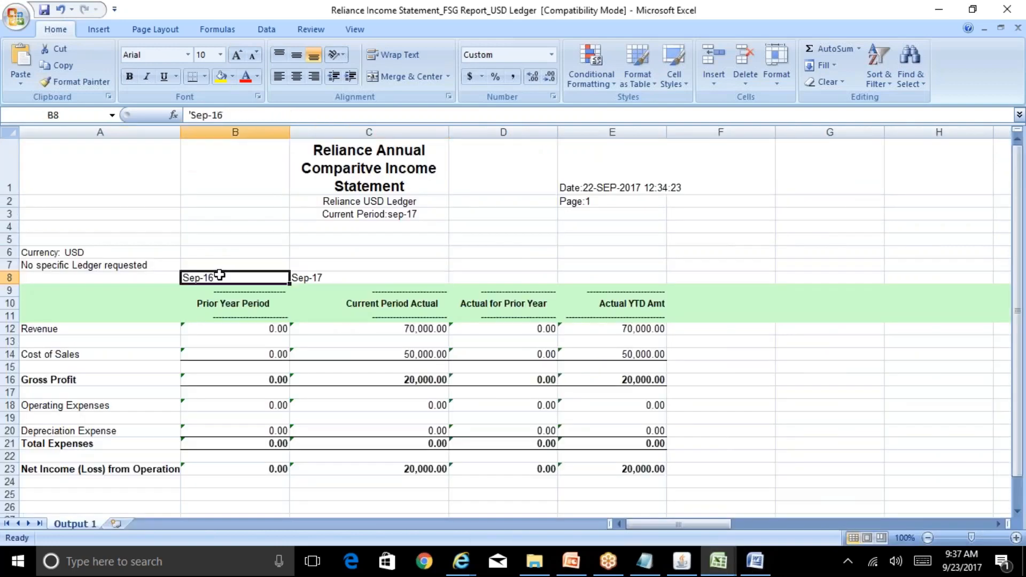
click(361, 279)
text(Dec-17)
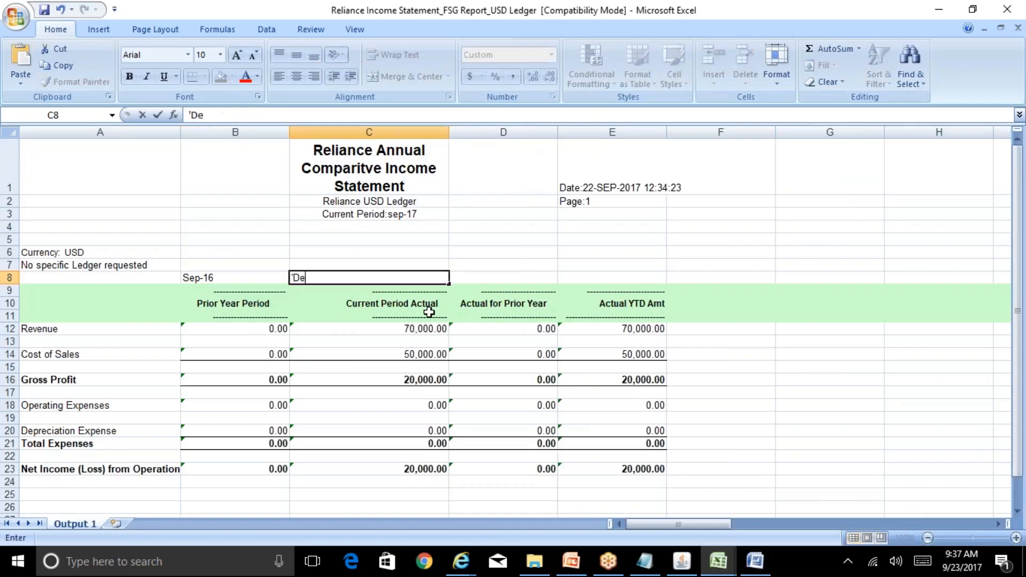
key(Return)
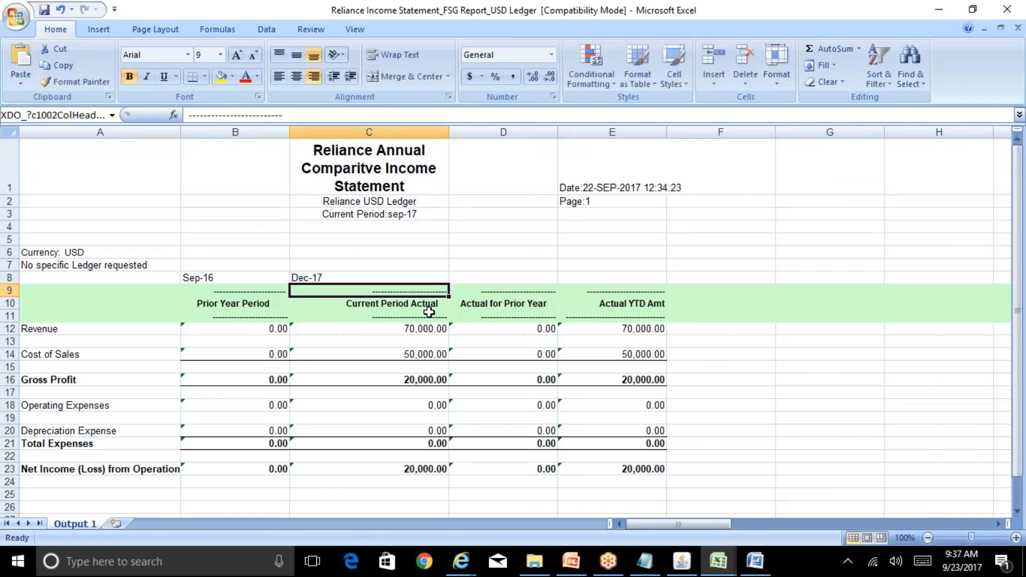
key(Up)
key(Left)
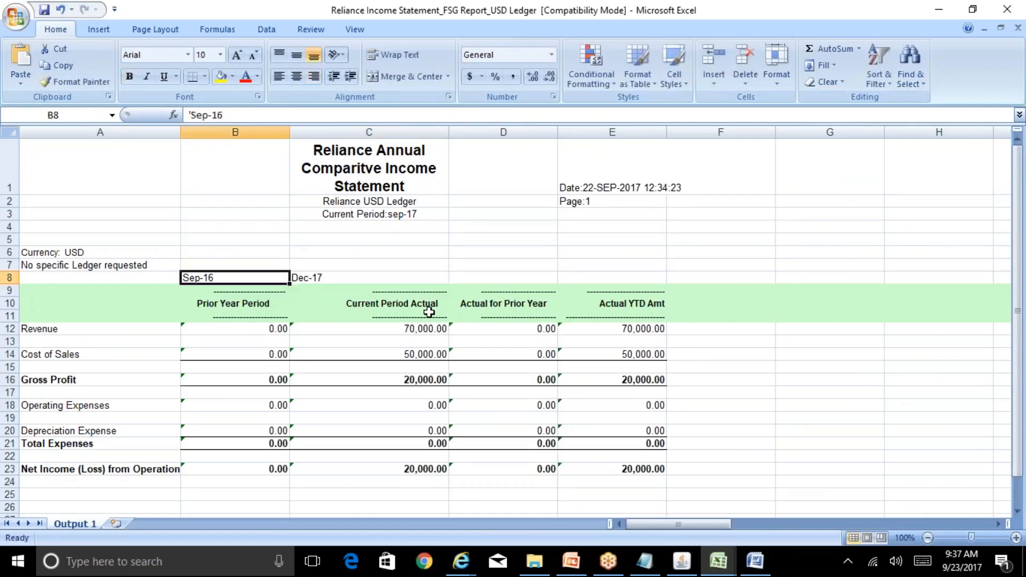
text('Dec-16)
key(Return)
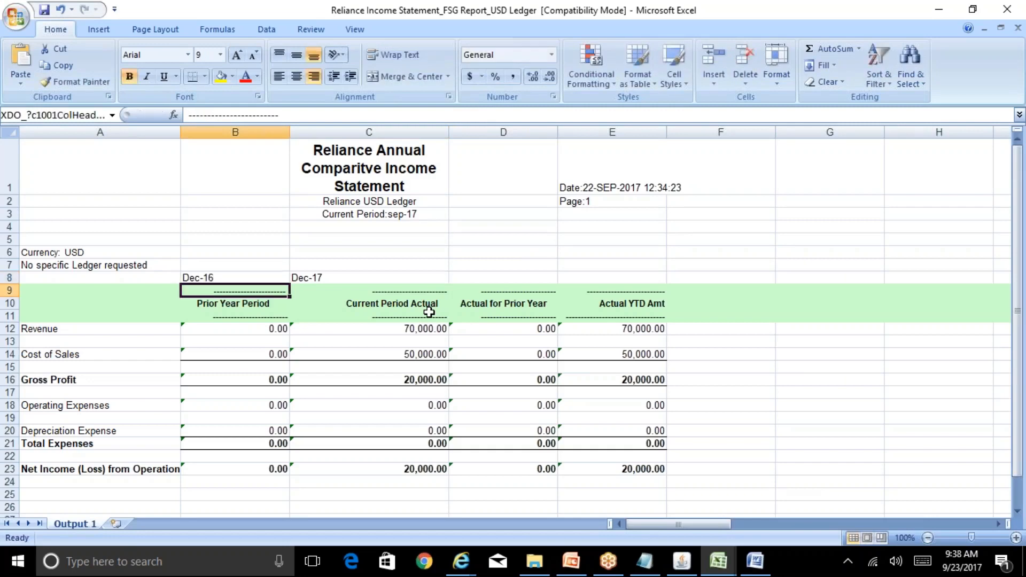
key(Up)
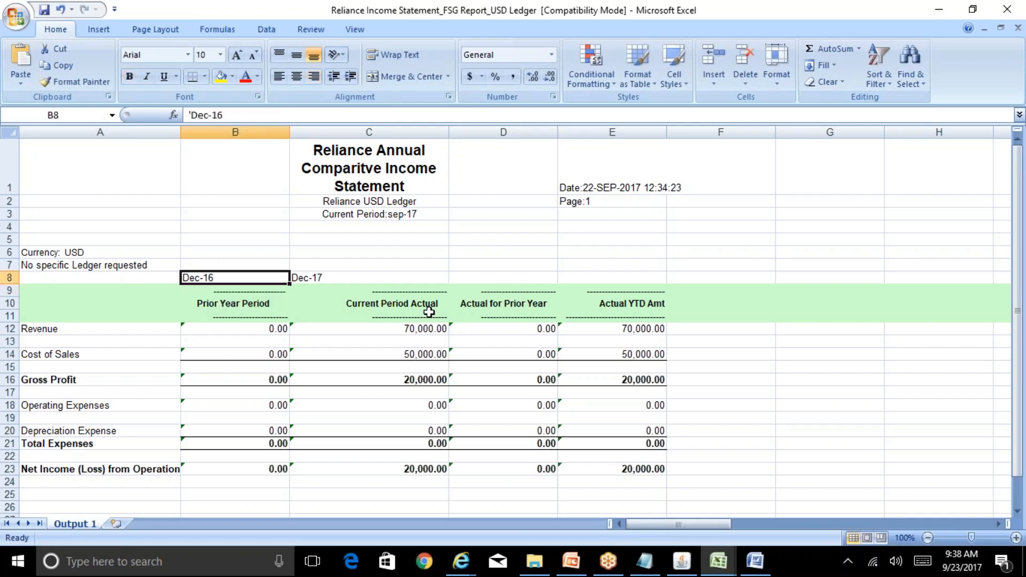
Examine the period labels in row 8 against the Prior Year Period, Current Period Actual and Actual for Prior Year headings
key(Right)
key(Left)
key(Right)
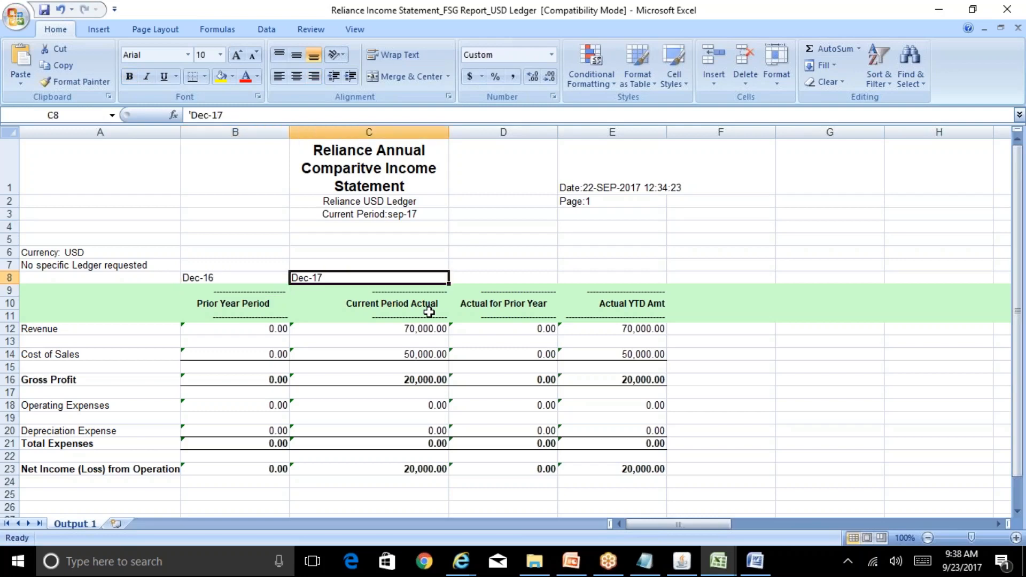
key(Down)
key(Down)
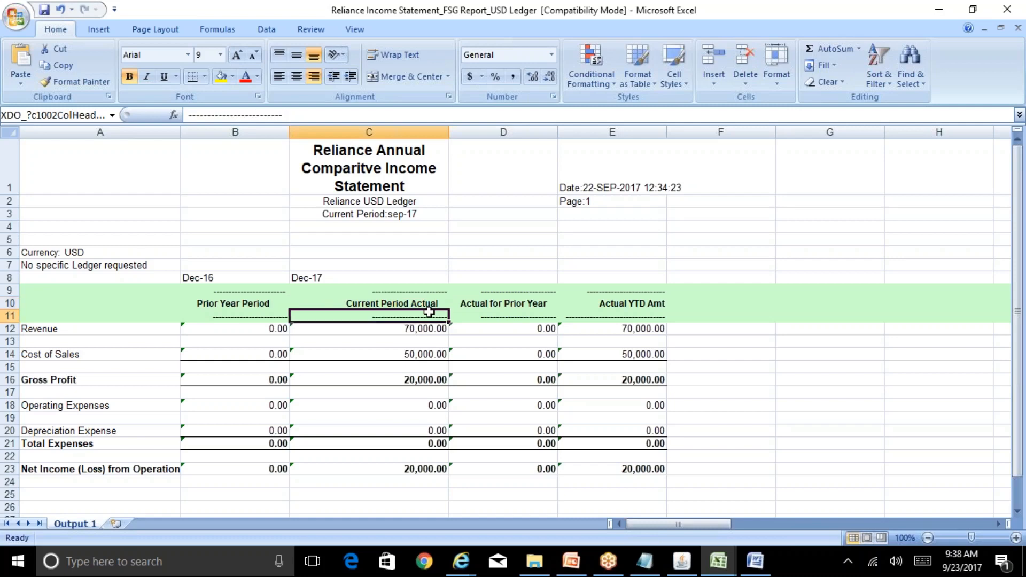
key(Down)
key(Left)
key(Right)
key(Right)
key(Right)
key(Left)
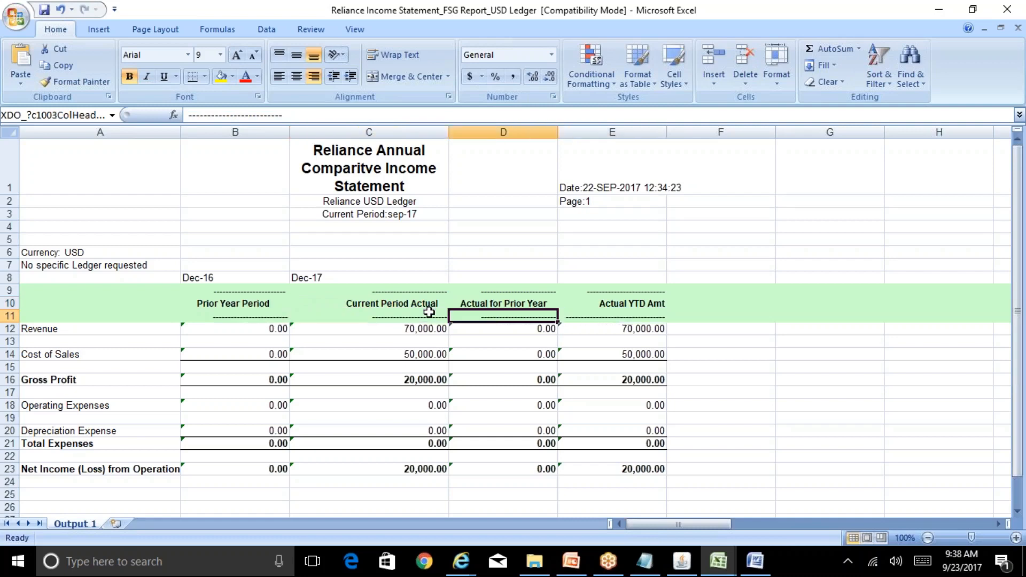
key(Left)
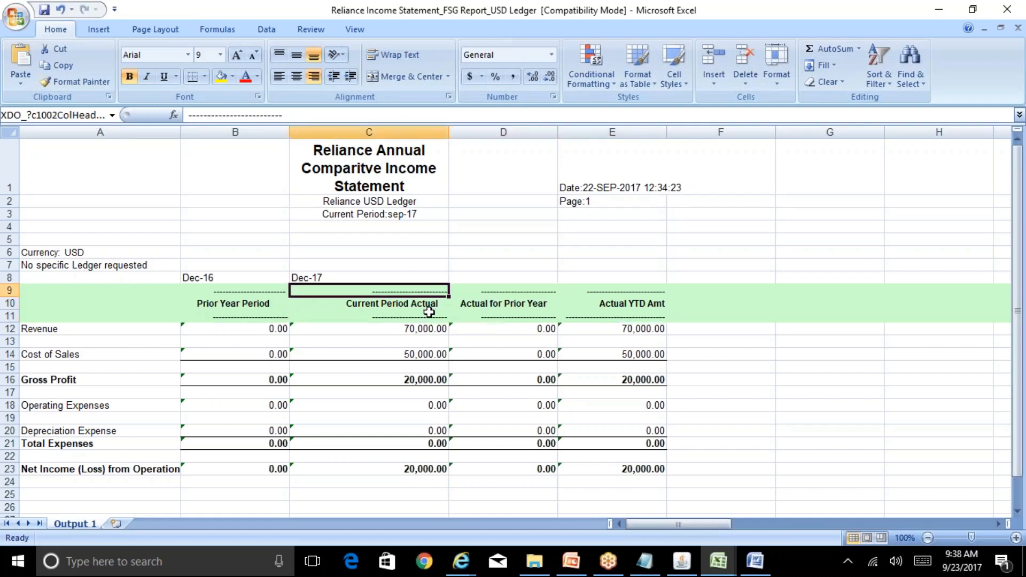
key(Left)
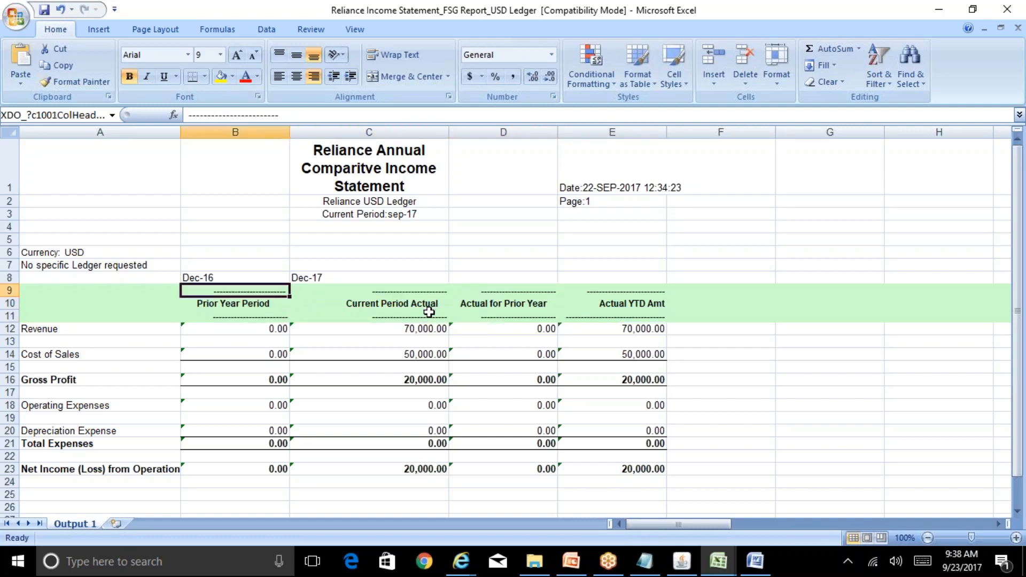
key(Right)
key(Right)
key(Right)
key(Left)
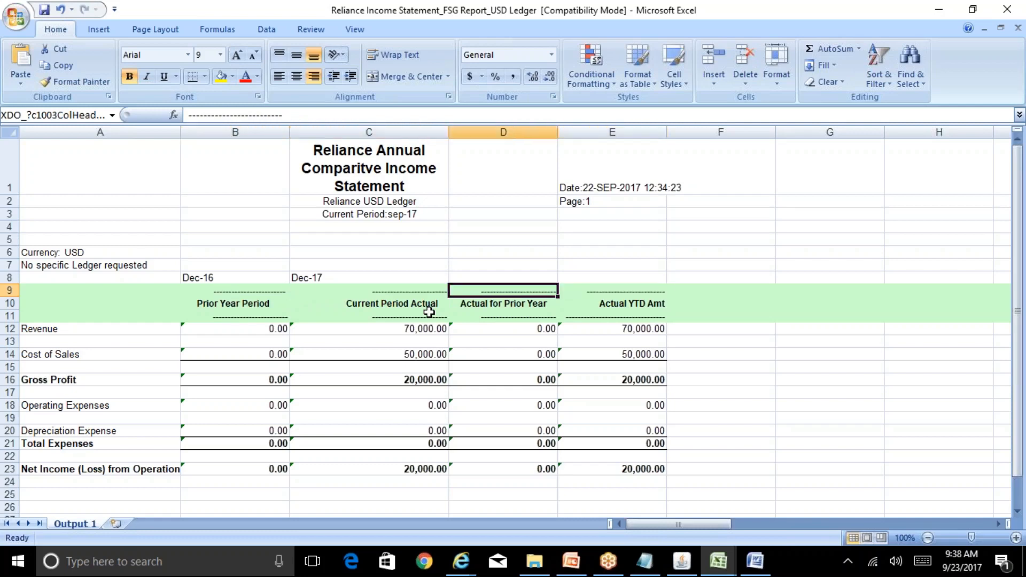
Examine the Dec-16 and Dec-17 labels in row 8 and the Revenue amounts for the Prior Year Period and Current Period Actual columns
key(Left)
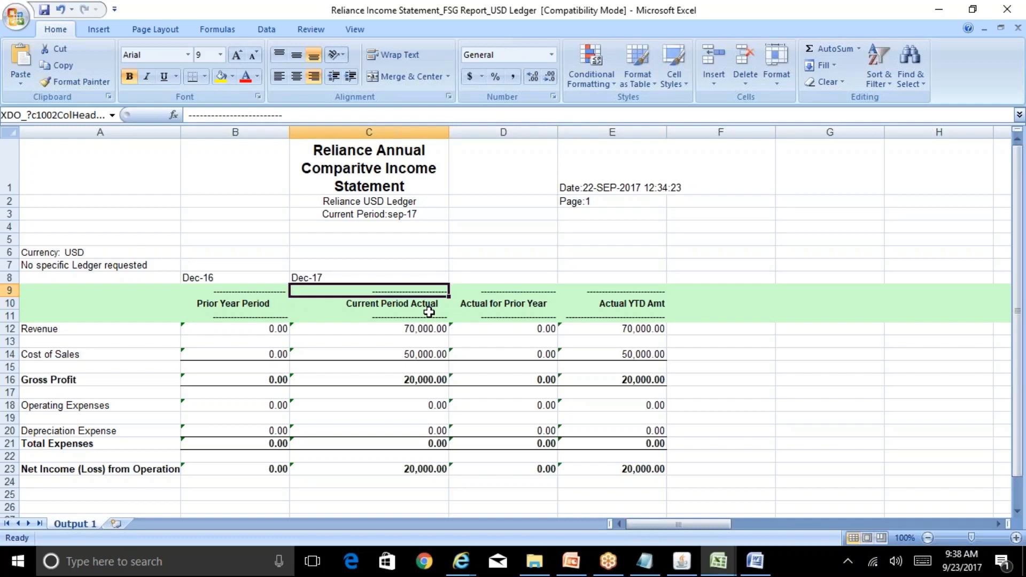
key(Up)
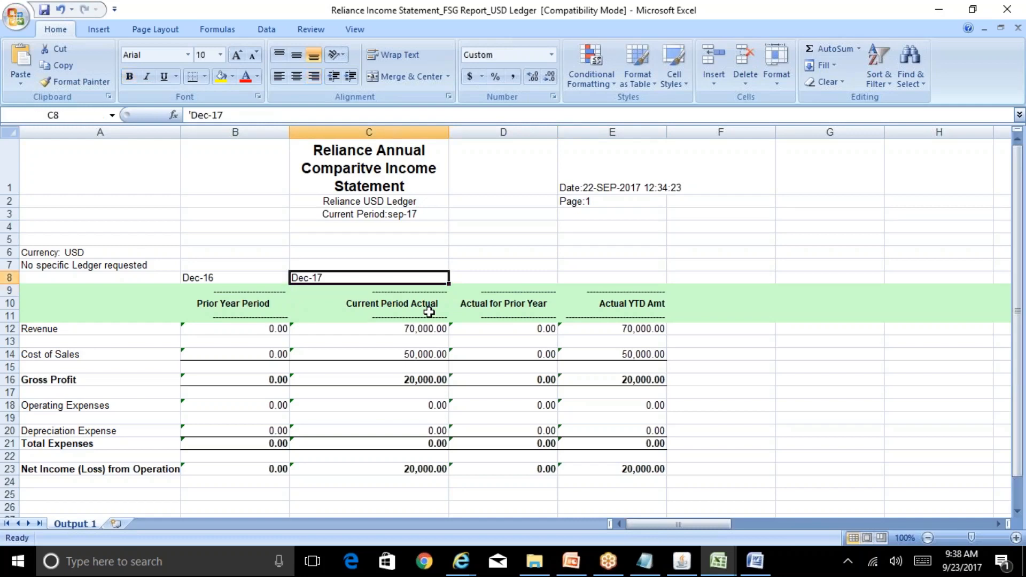
key(Left)
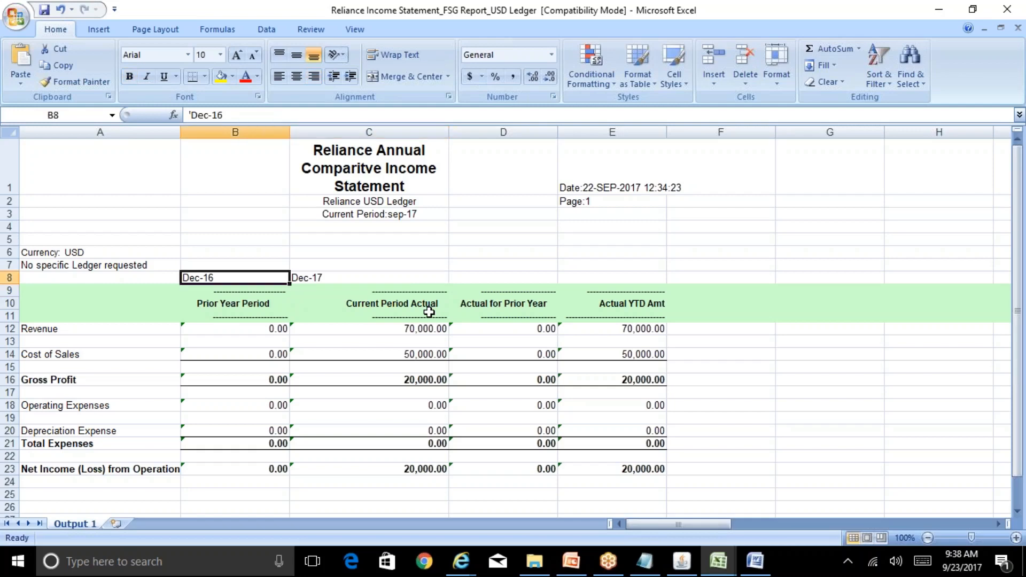
key(Down)
key(Down)
key(Down)
key(Down)
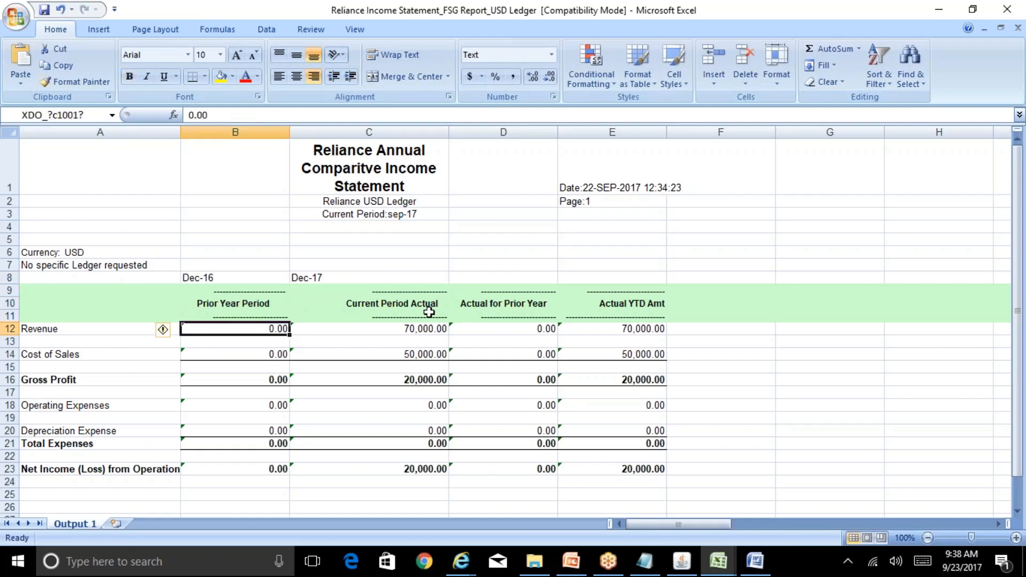
key(Right)
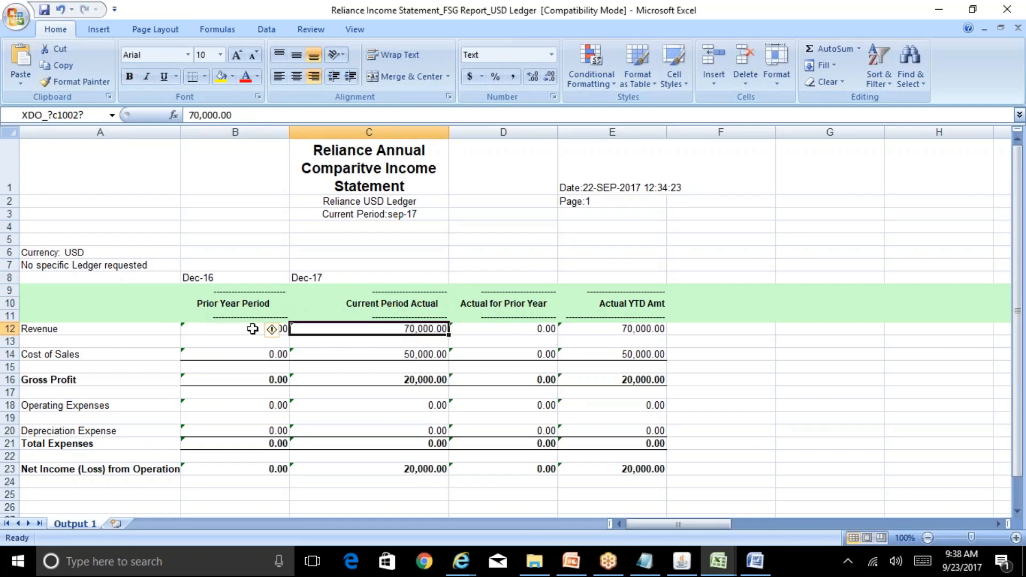
click(253, 329)
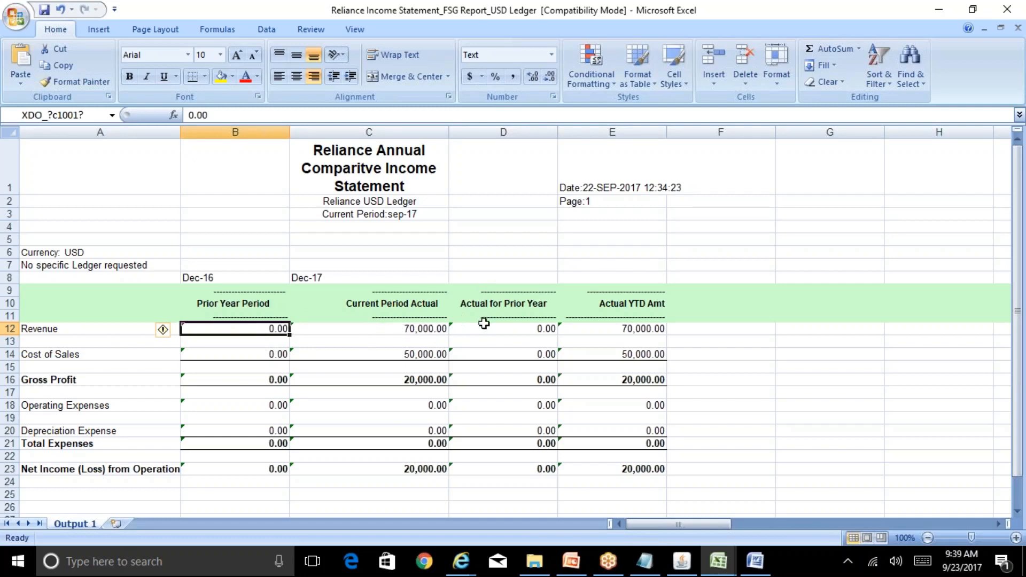
Switch to Oracle Applications and review the available amount types for column 101 without changing its selection
click(681, 561)
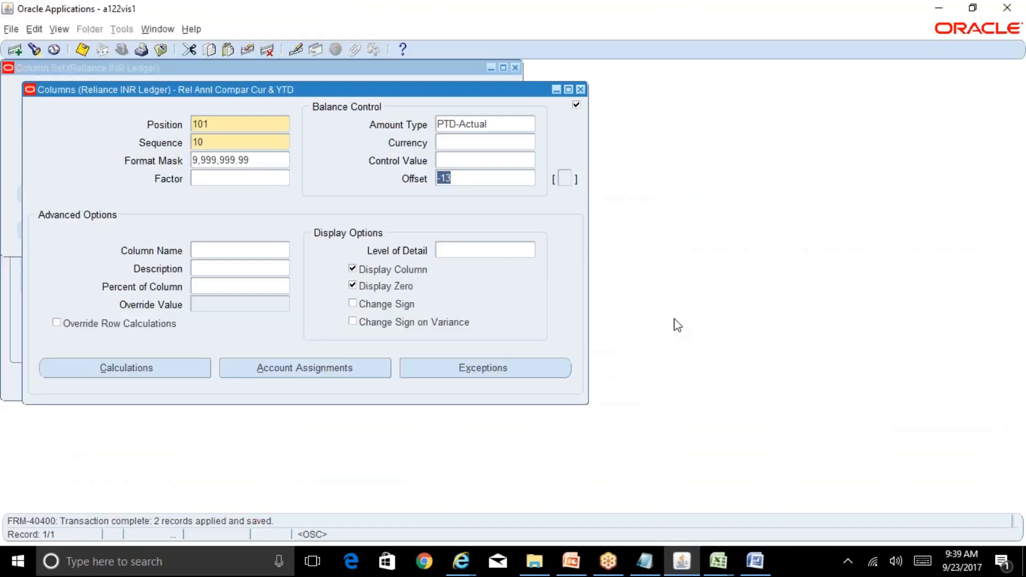
click(506, 124)
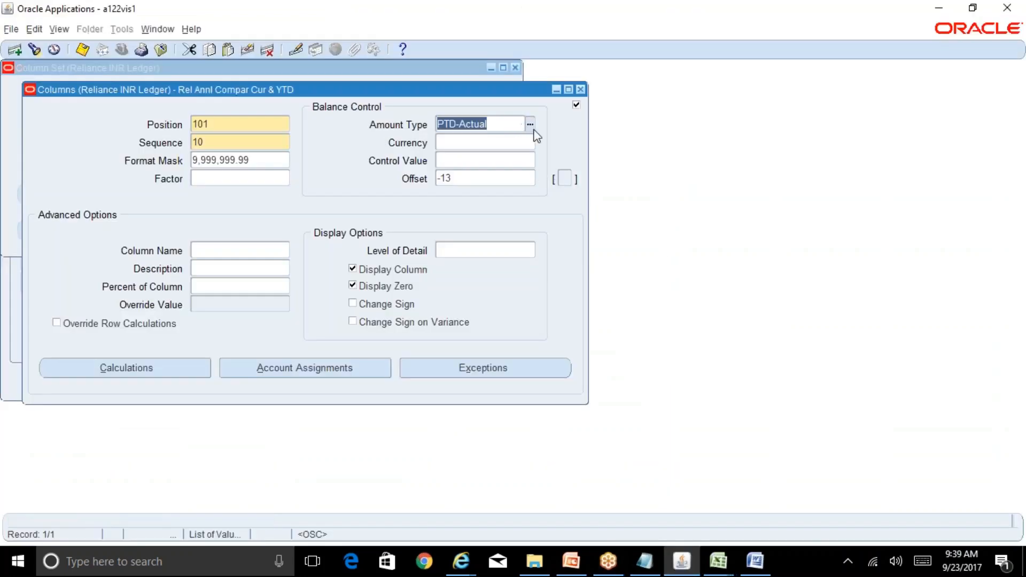
click(529, 127)
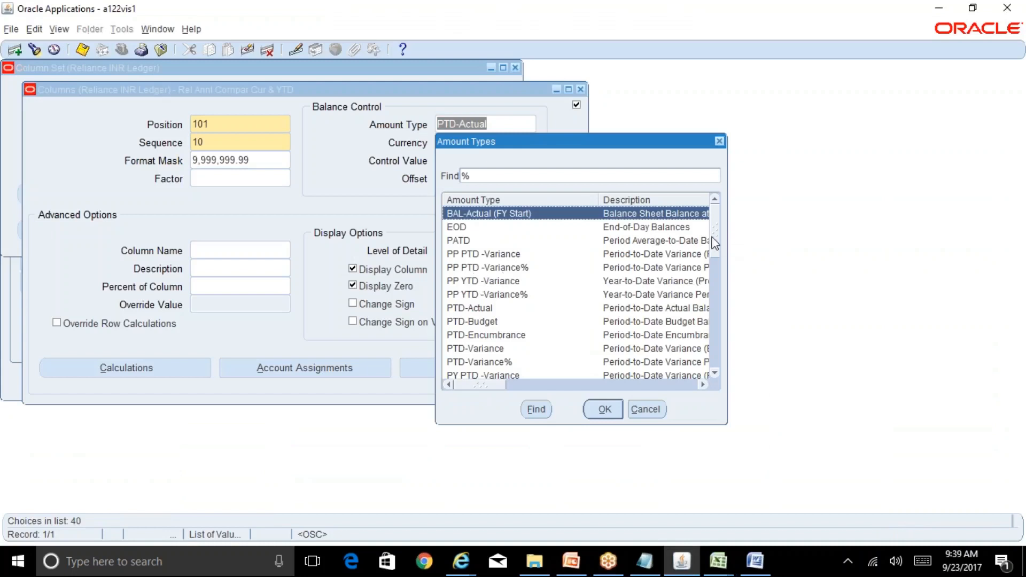
scroll(716, 243, down, 4)
click(646, 409)
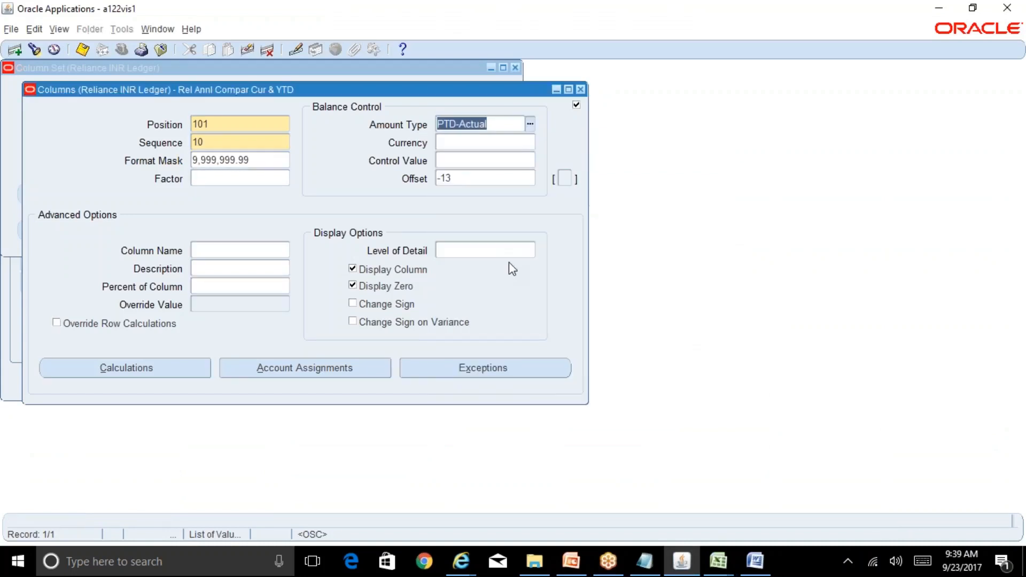
Check the second column's setup in the BR100_Financials_GL workbook and add a new column record in Oracle Applications
click(718, 561)
click(694, 508)
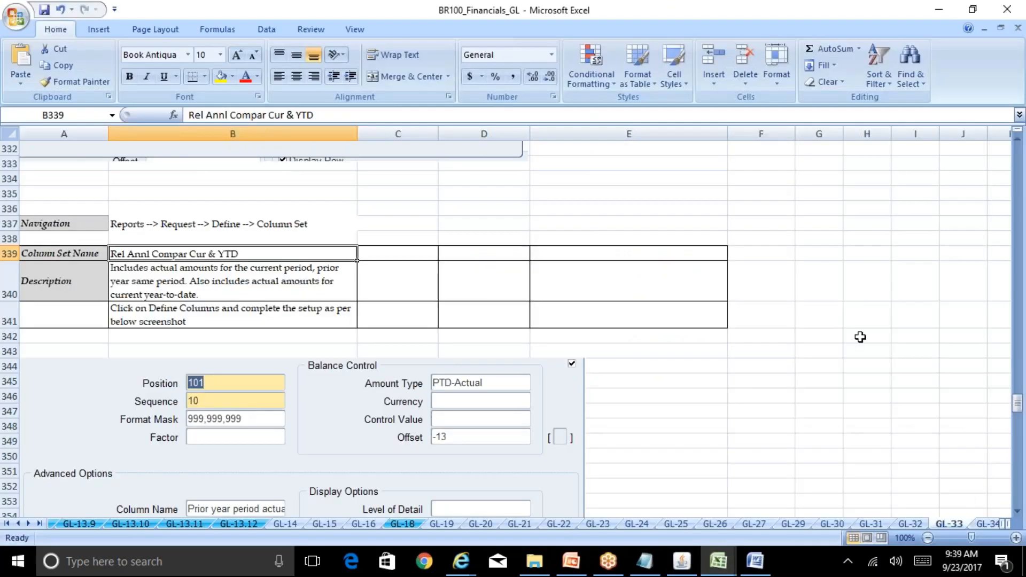
drag(1018, 409, 1019, 422)
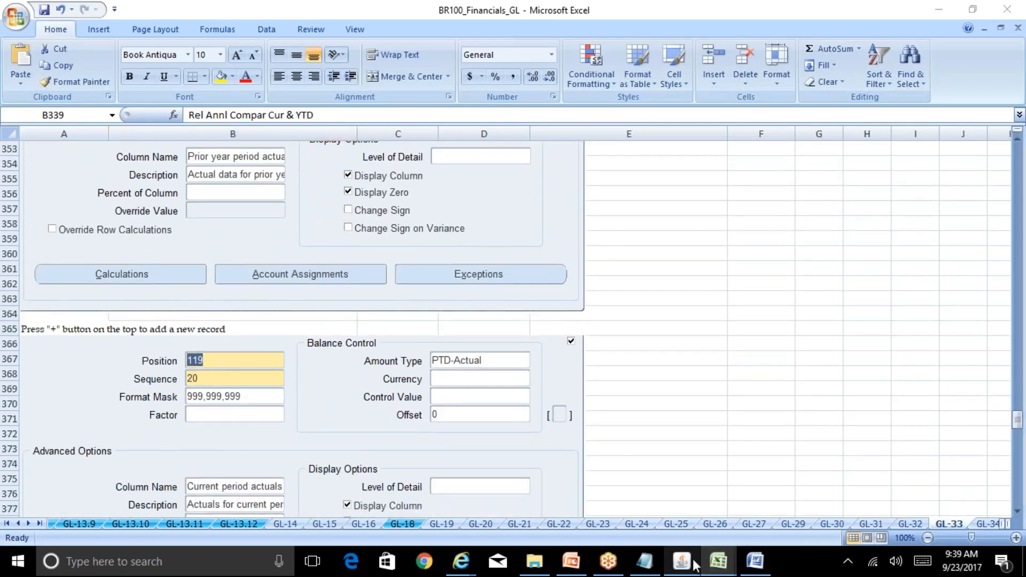
click(682, 561)
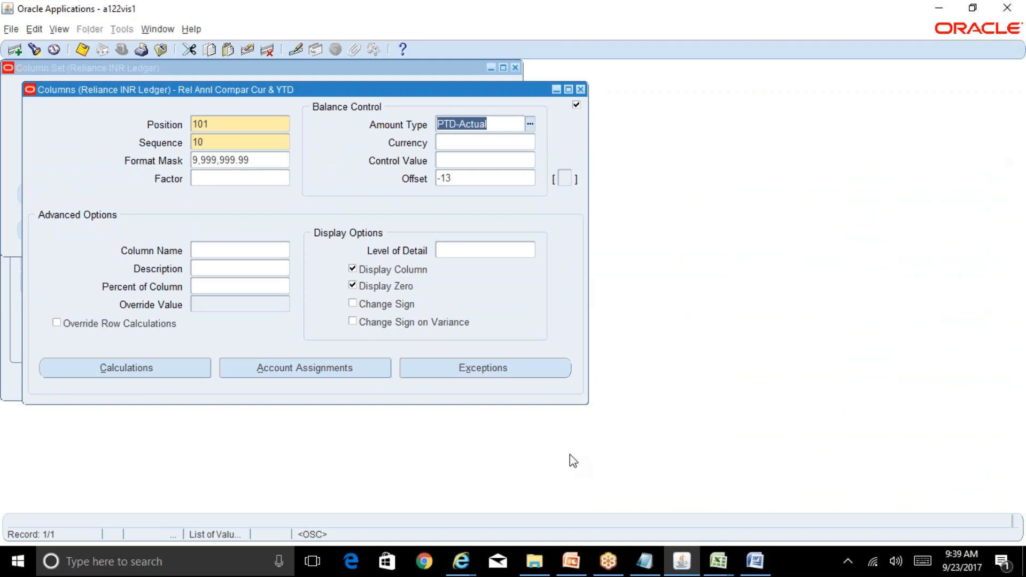
click(225, 127)
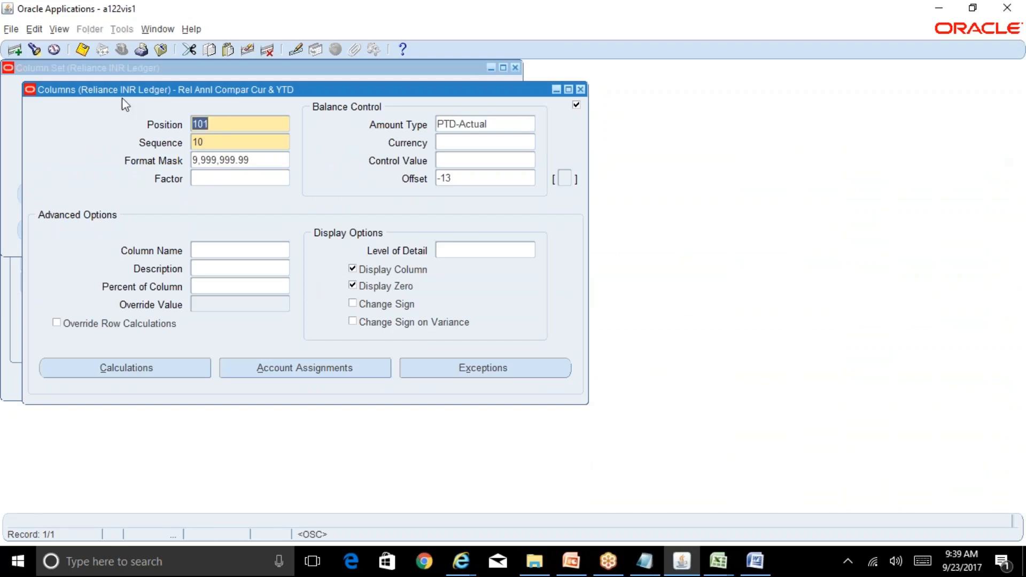
click(15, 50)
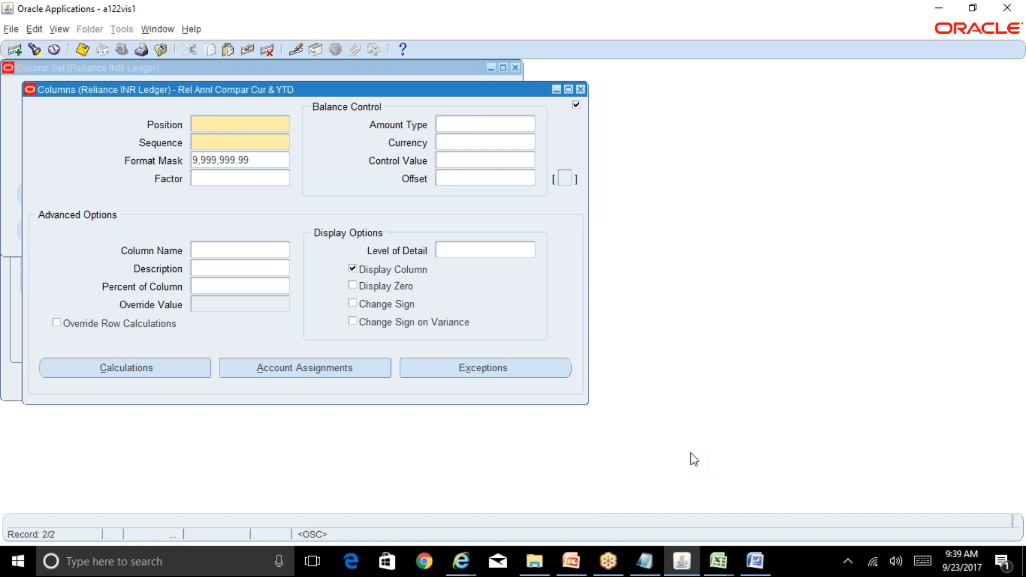
Review the Current Period Actual column in the Reliance Income Statement workbook and its position and sequence in the BR100_Financials_GL workbook
mouse_move(718, 561)
click(873, 486)
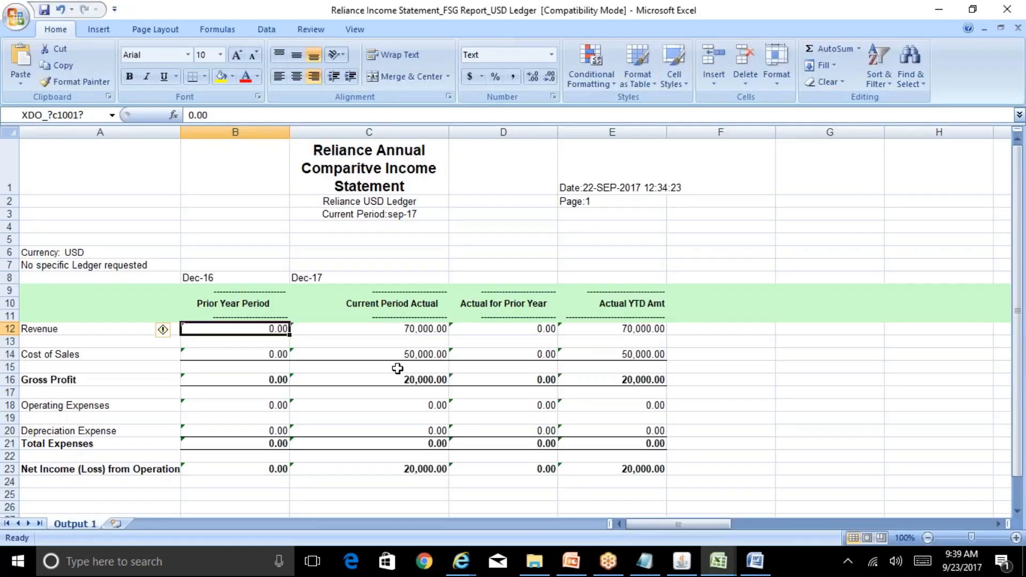
click(390, 134)
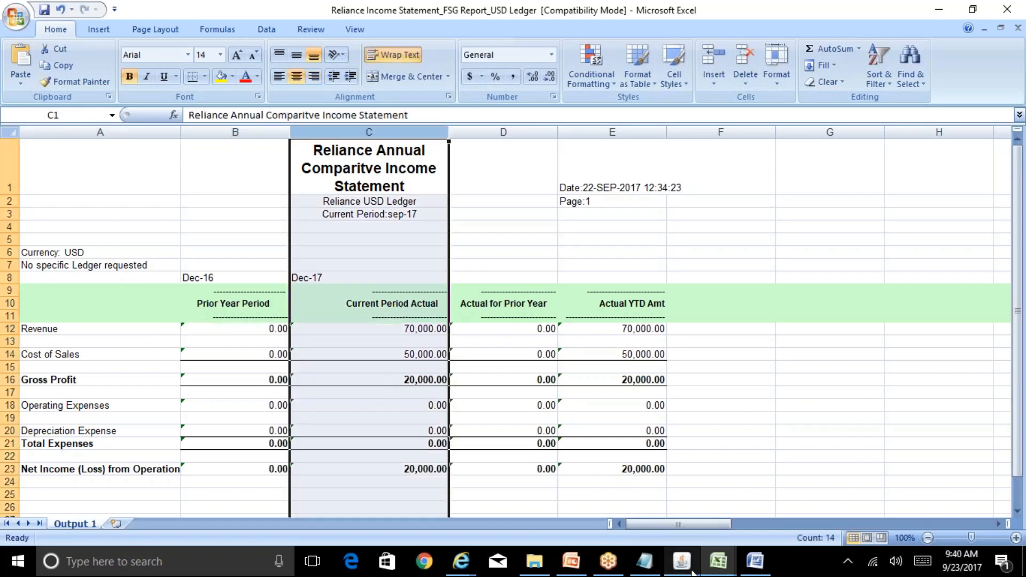
click(673, 561)
mouse_move(718, 561)
click(700, 513)
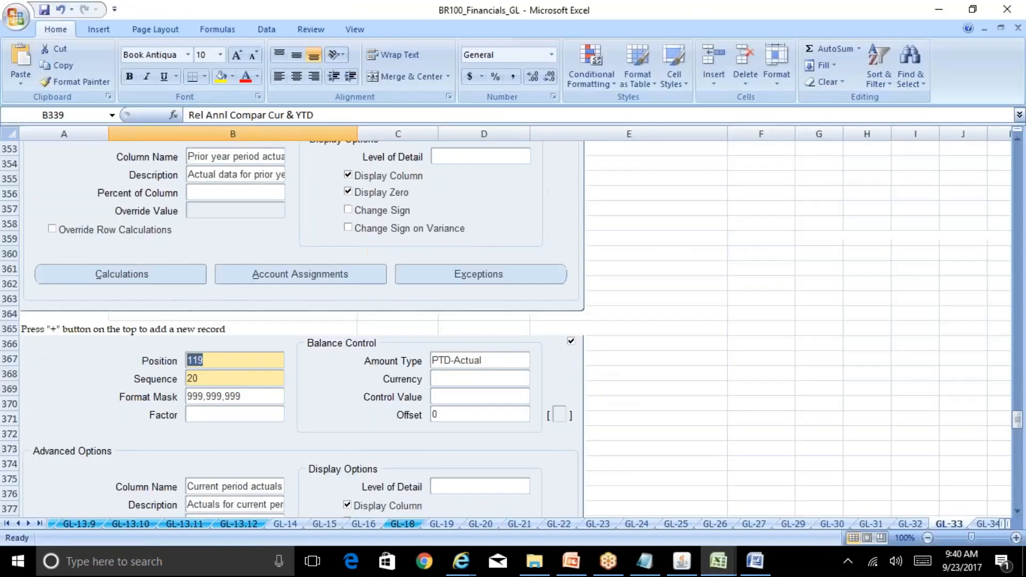
Switch to Oracle Applications and give the new column position 119 and sequence 20
click(683, 561)
text(119)
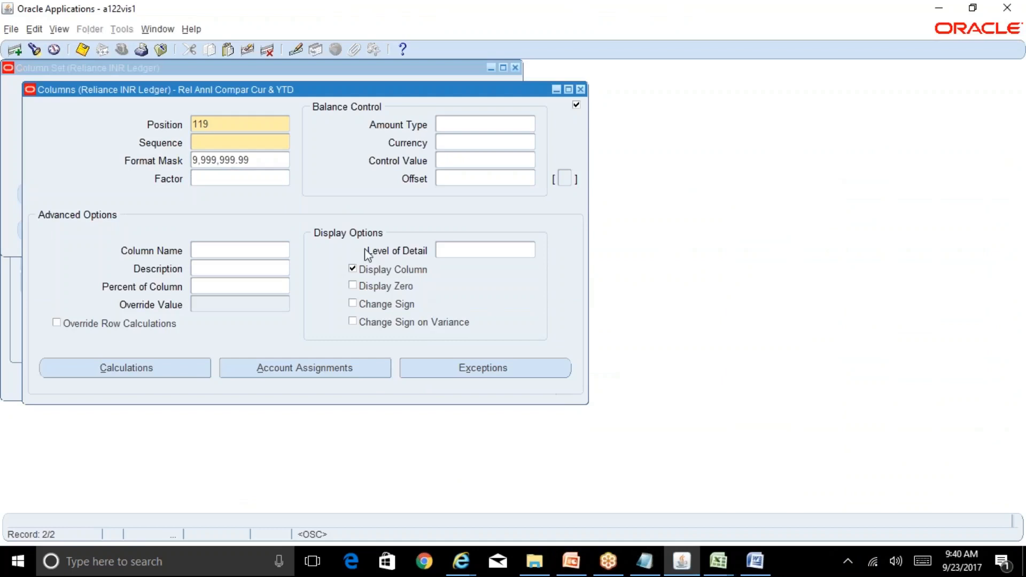
click(222, 145)
text(20)
Set the amount type of column 119 to PTD-Actual with an offset of 0
click(481, 122)
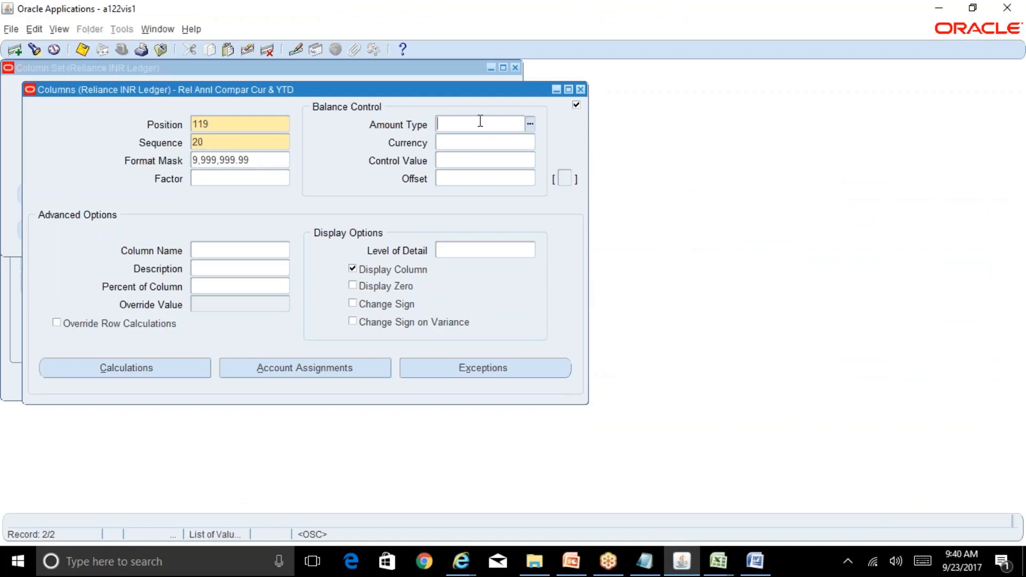
text(ptd)
key(Tab)
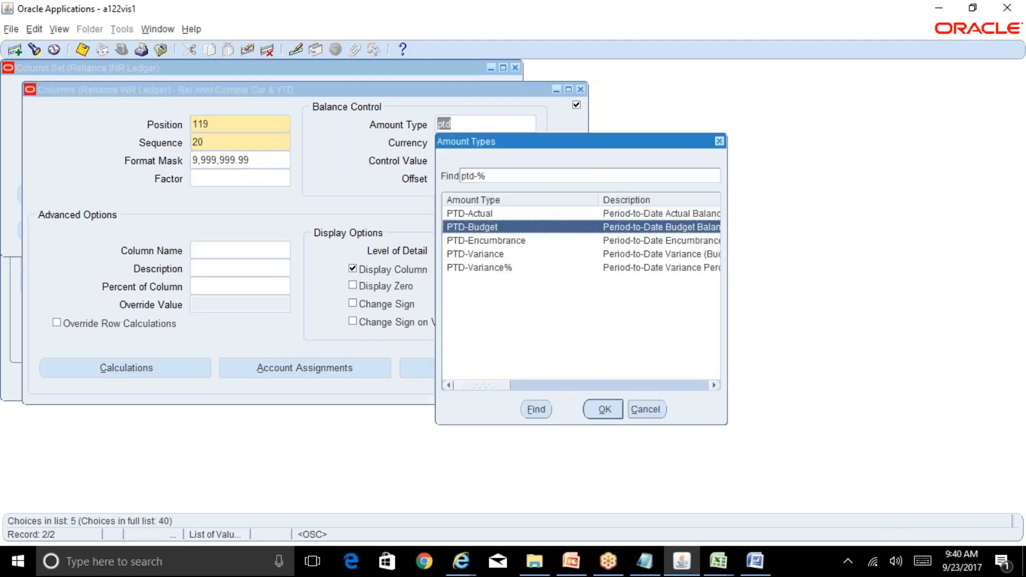
key(Up)
key(Return)
click(490, 179)
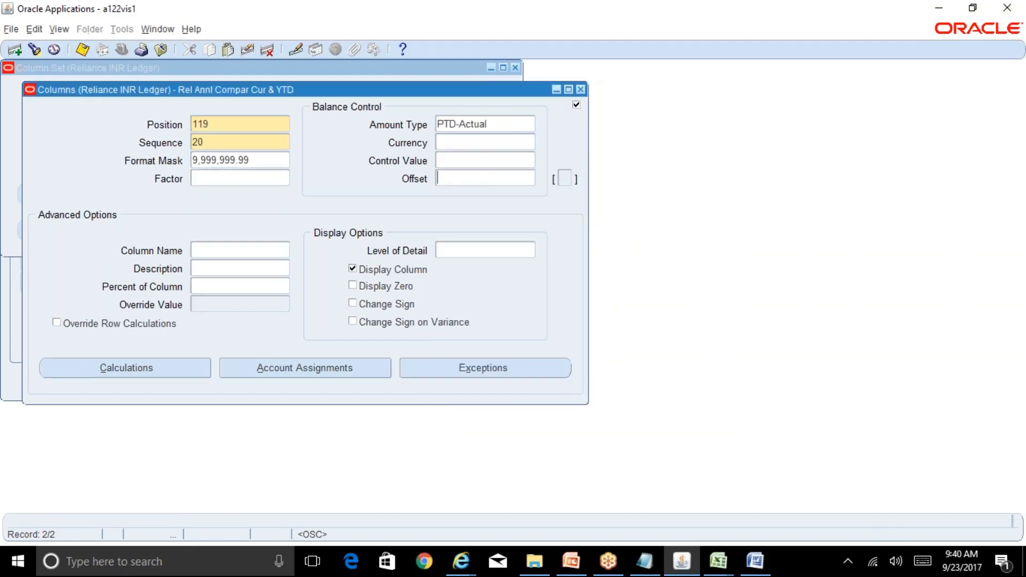
text(0)
Enable Display Zero for column 119, then save it and move on to a blank column record
click(380, 285)
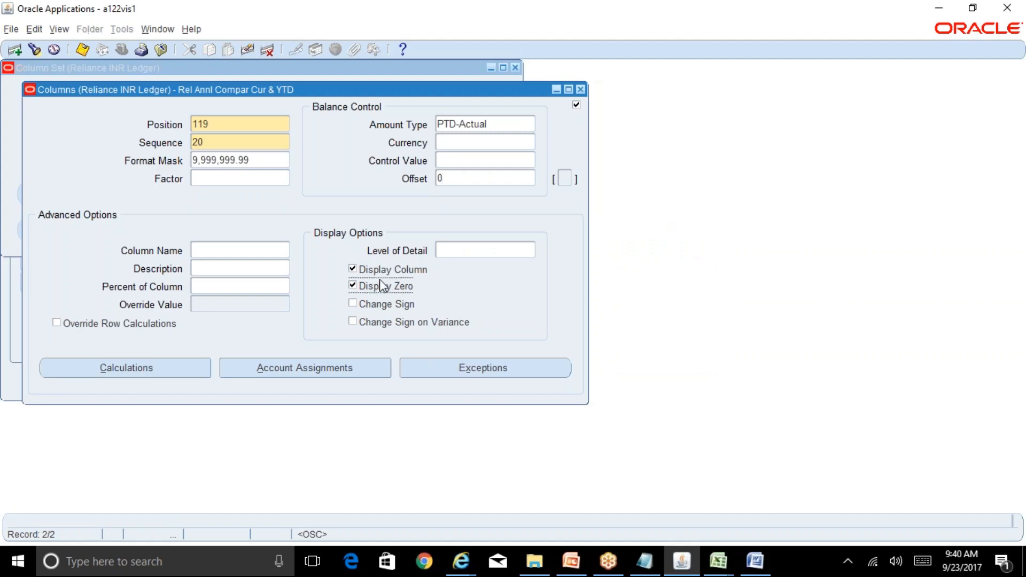
key(ctrl+s)
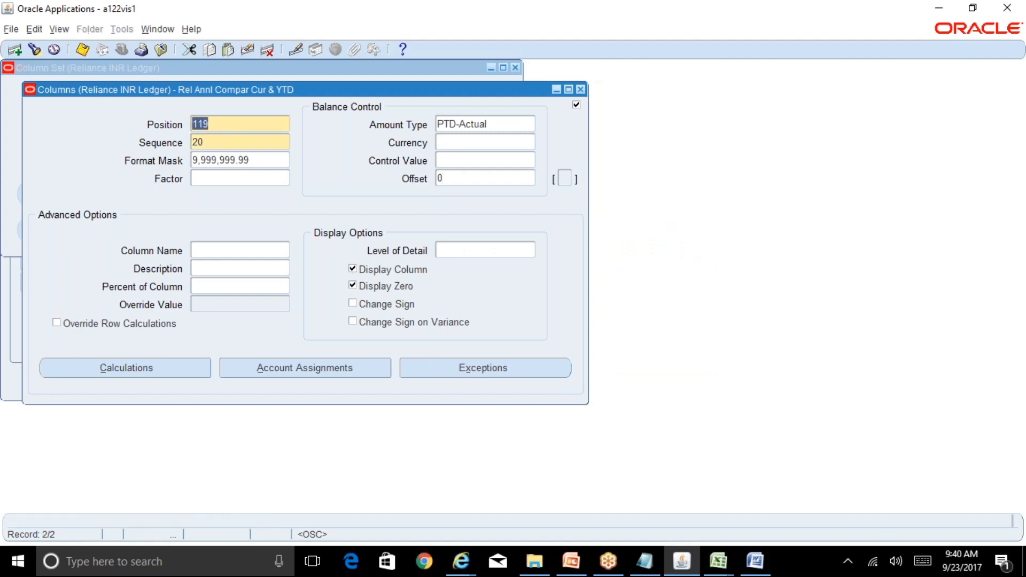
key(Down)
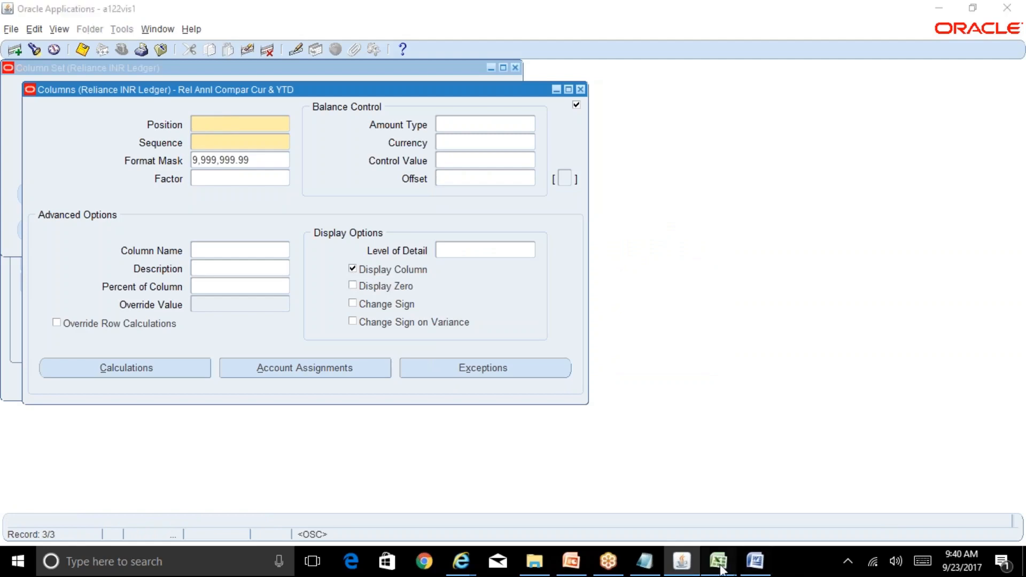
Switch to the Reliance Income Statement workbook and append YTD to the Actual for Prior Year heading in D10
mouse_move(718, 561)
click(783, 526)
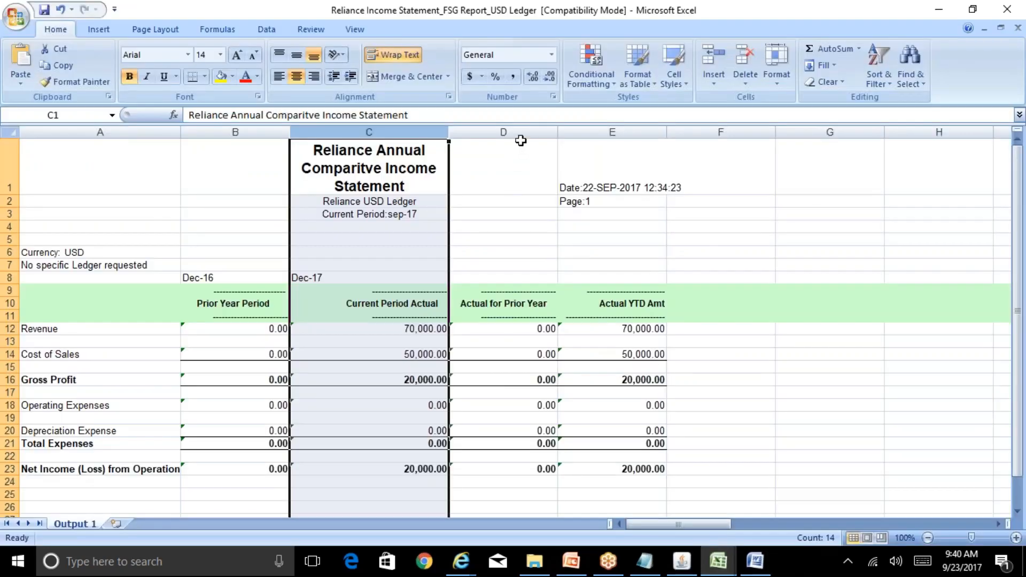
click(521, 132)
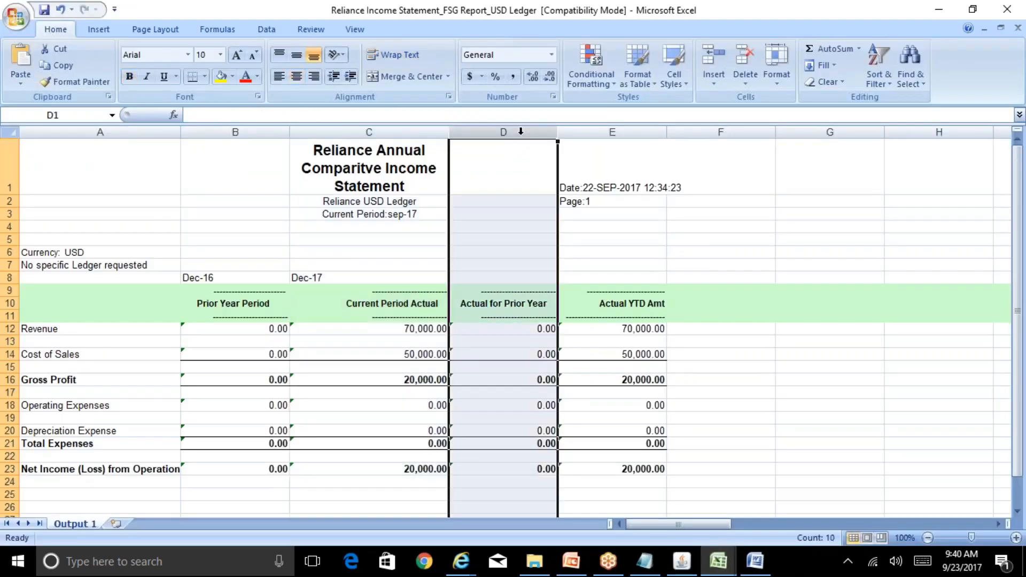
click(553, 305)
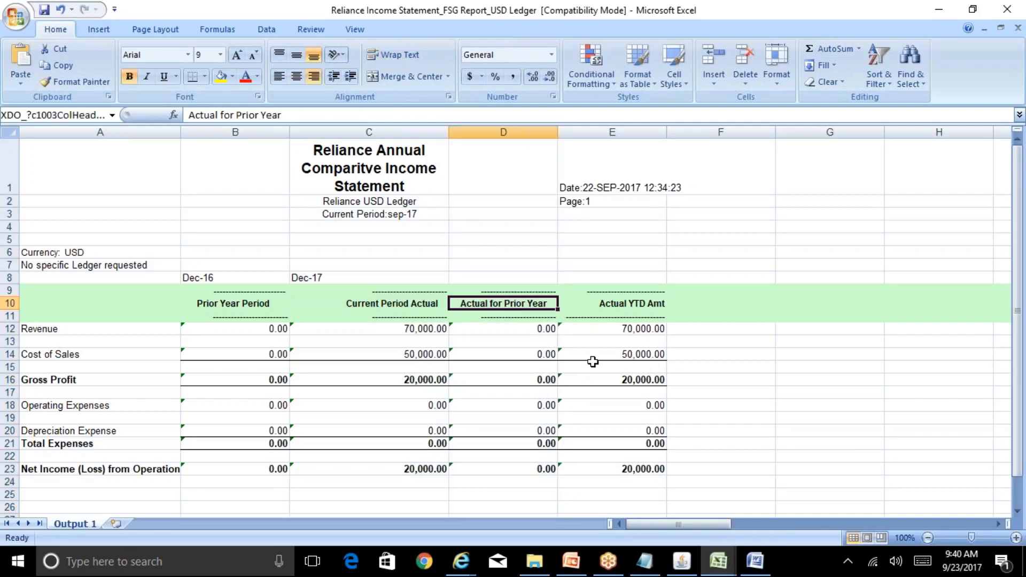
key(F2)
text(YTD)
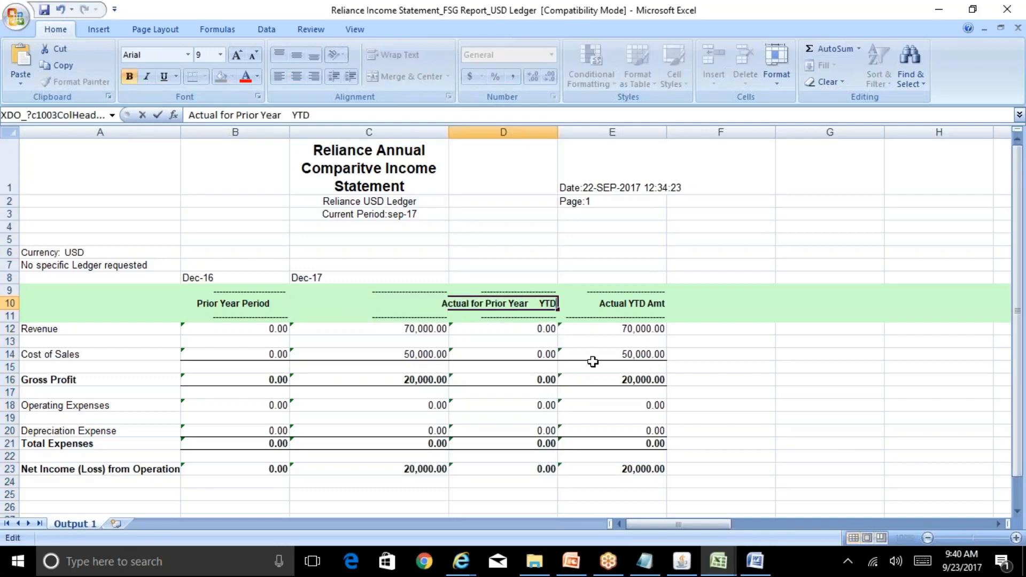
key(Return)
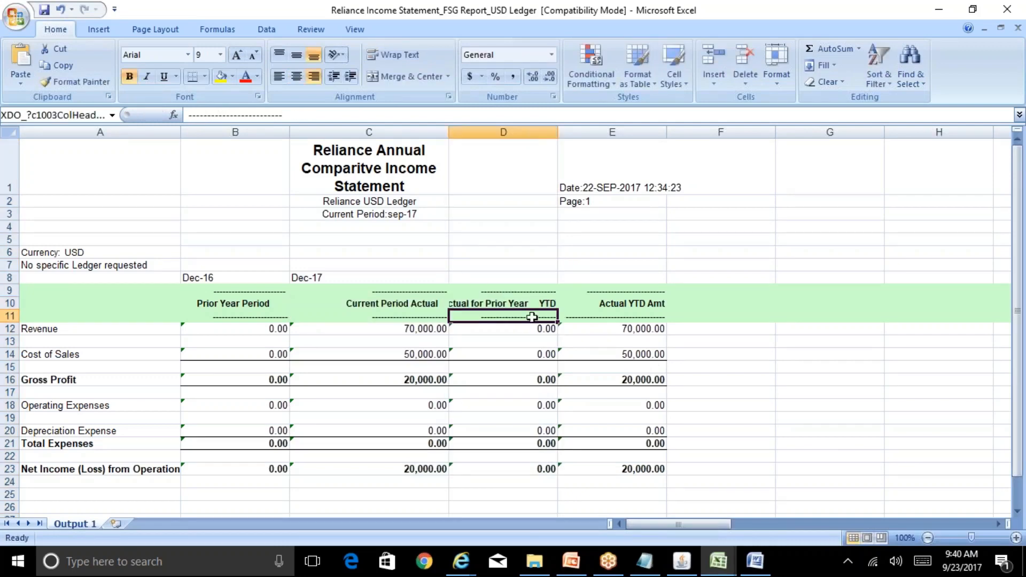
Remove the extra spaces before YTD so the heading in D10 reads Actual for Prior Year YTD
double_click(545, 303)
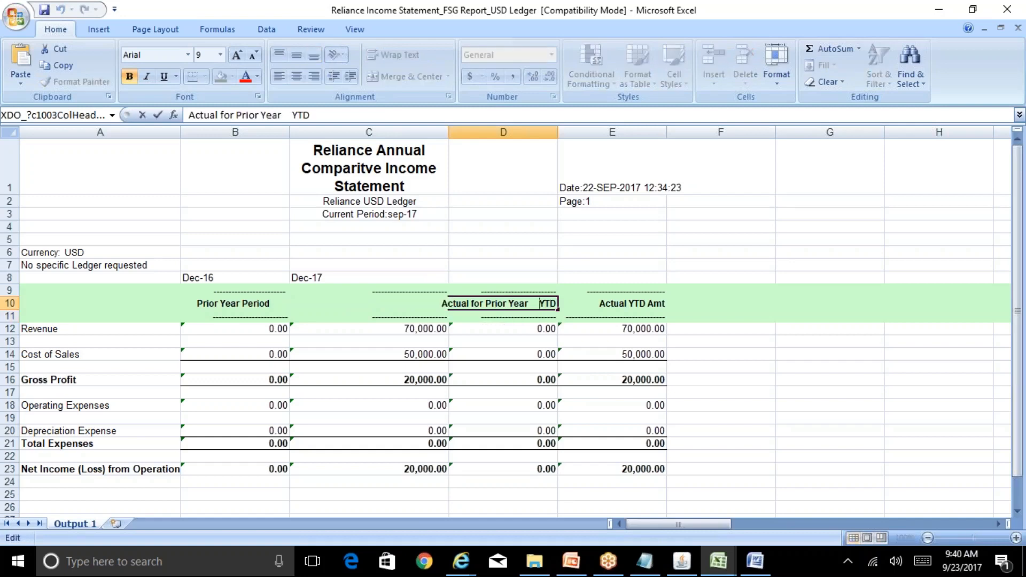
key(BackSpace)
key(BackSpace)
key(BackSpace)
key(Return)
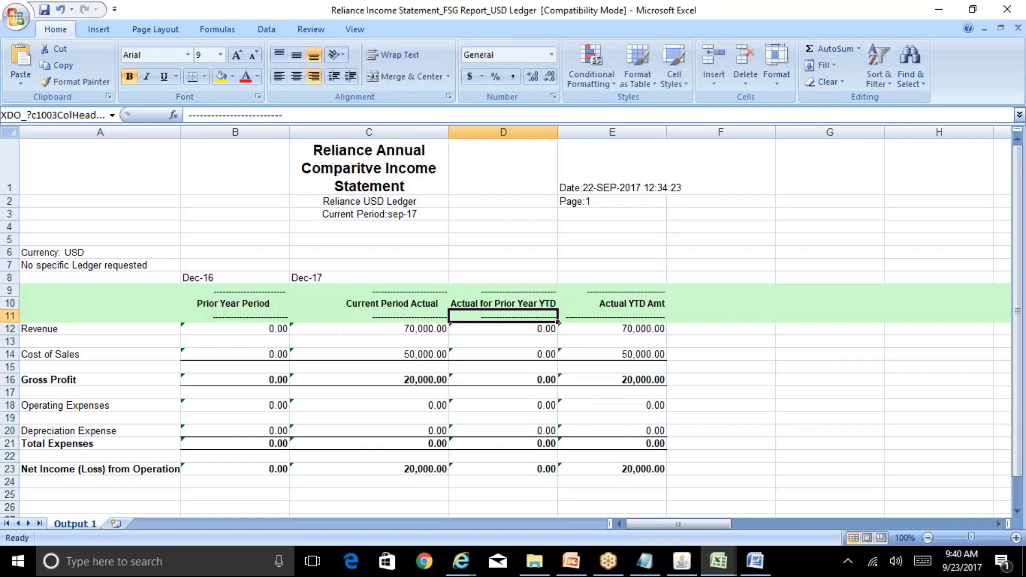
Consult the next column's settings in the BR100_Financials_GL workbook, and enter position 137 and sequence 30 for the new column in Oracle Applications
click(544, 303)
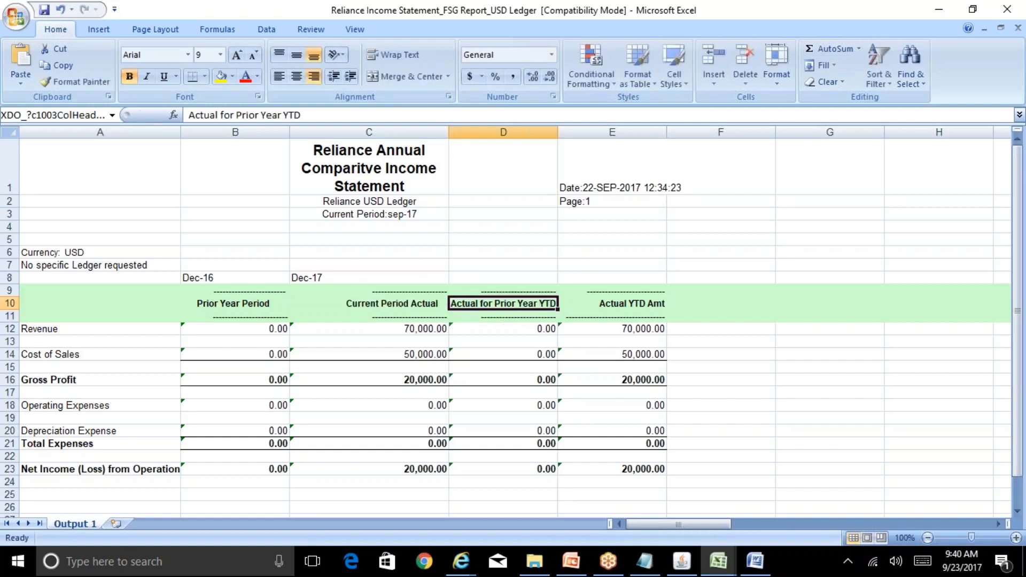
click(682, 561)
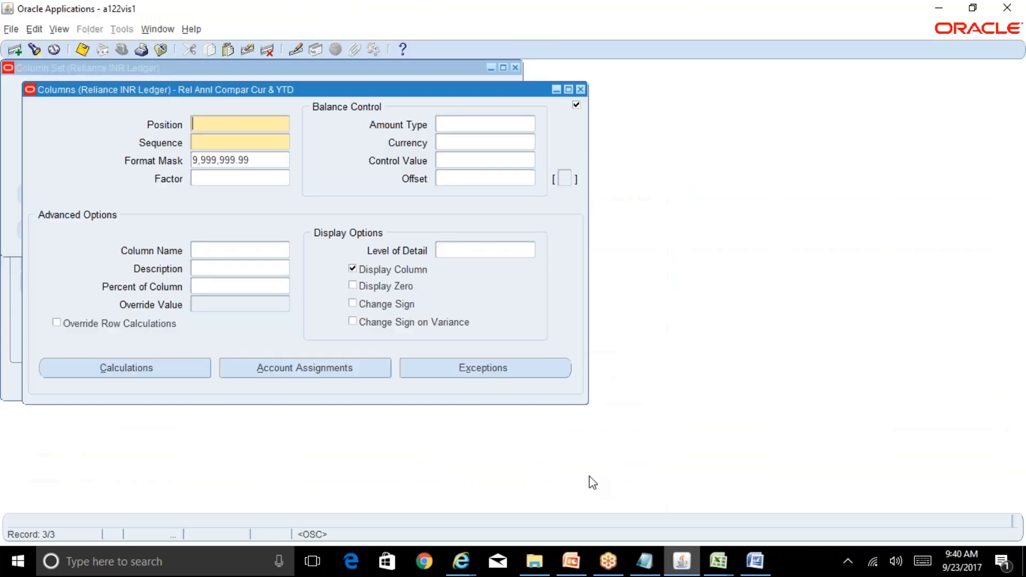
click(718, 561)
click(722, 525)
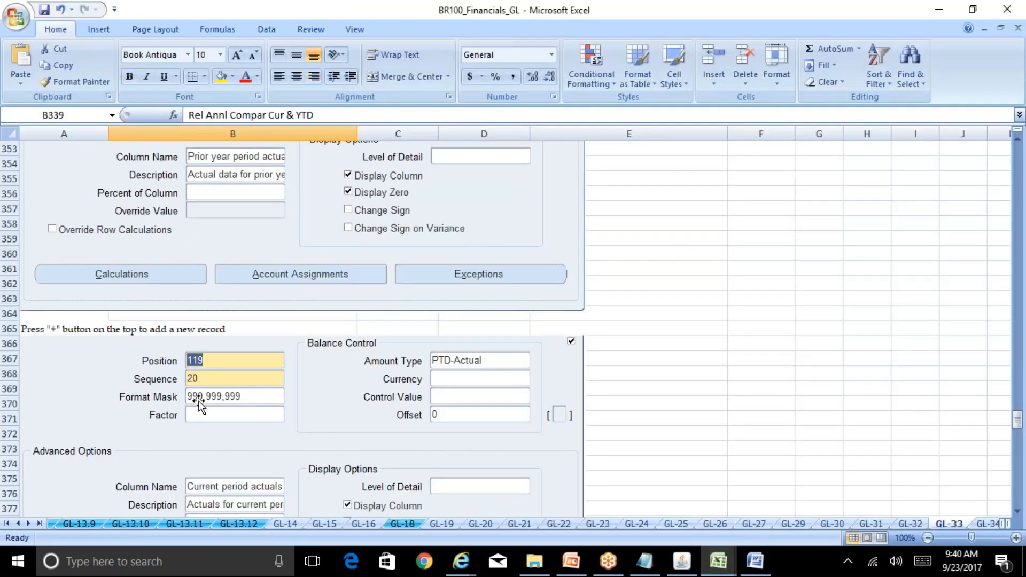
drag(1017, 420, 1020, 449)
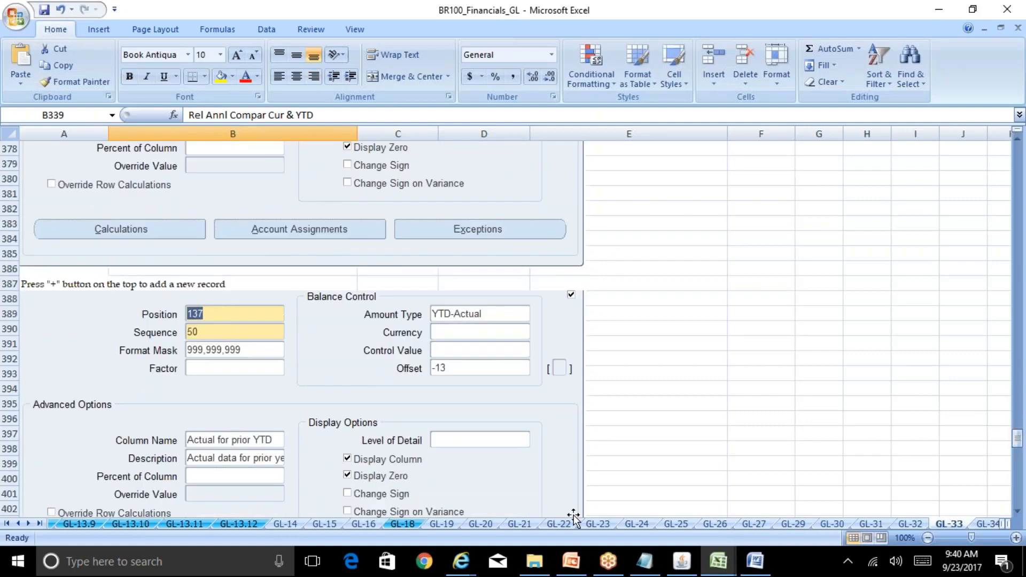
click(689, 567)
text(137)
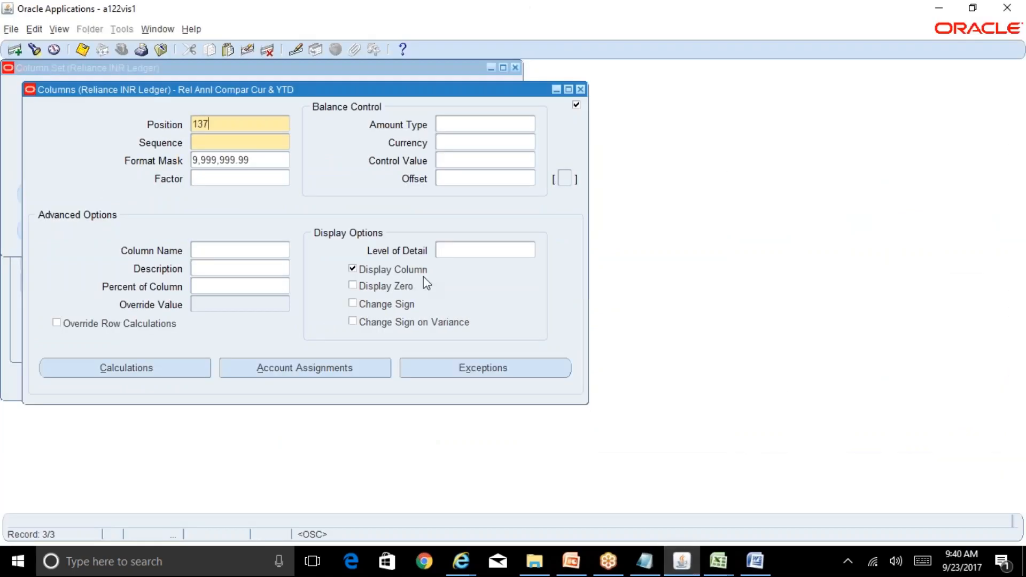
key(Tab)
text(30)
Set the amount type of column 137 to YTD-Actual
click(470, 123)
text(ytd-actual)
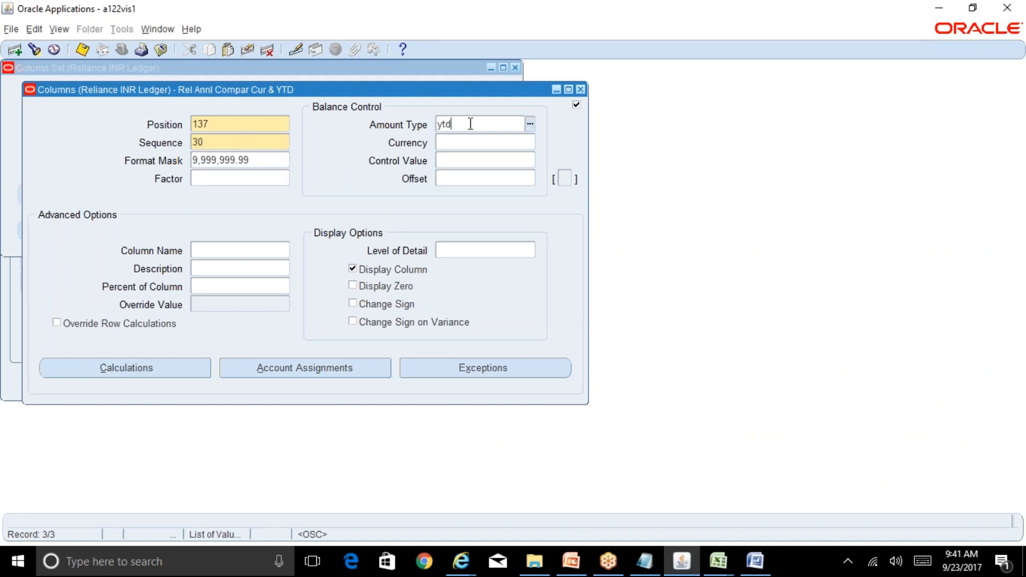
key(Tab)
Check the YTD columns in the Reliance Income Statement workbook, and set the offset of column 137 to -13 in Oracle Applications
click(483, 172)
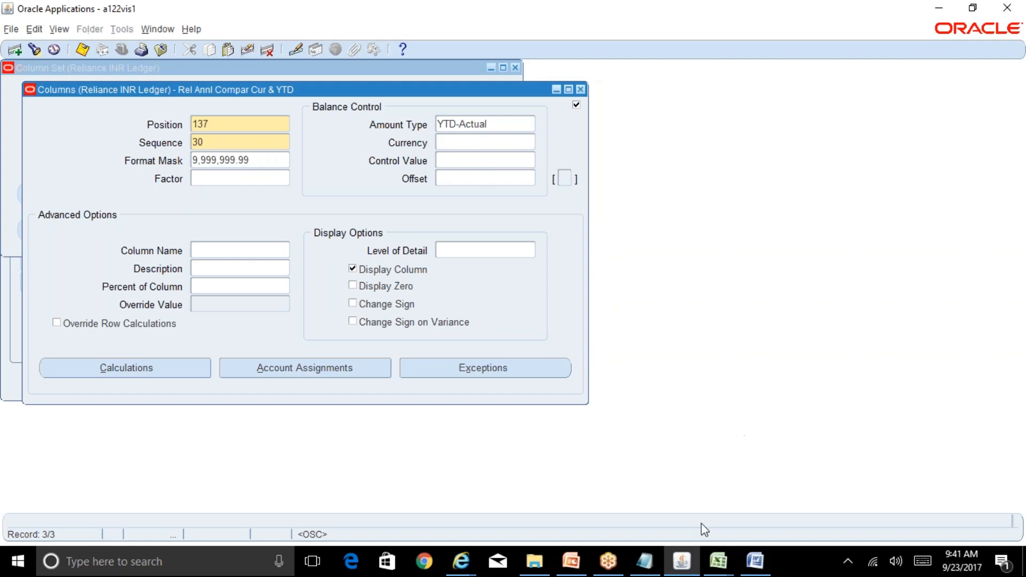
mouse_move(718, 561)
click(854, 506)
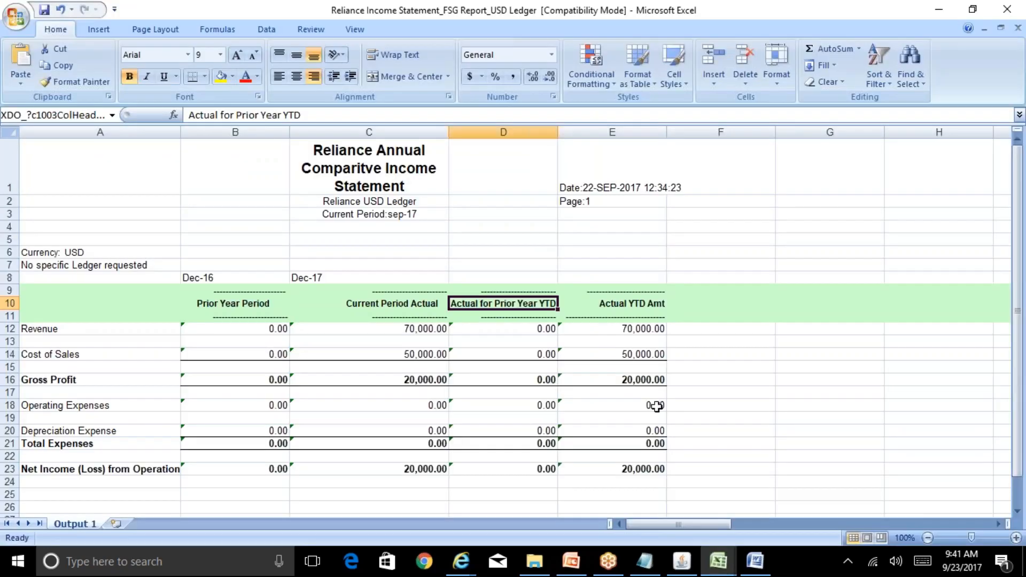
click(641, 294)
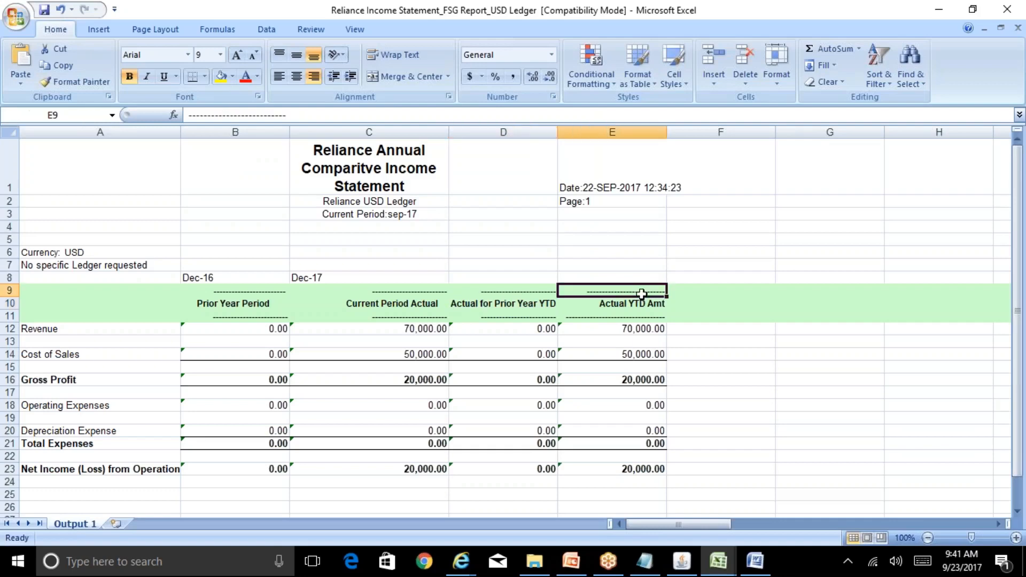
click(633, 126)
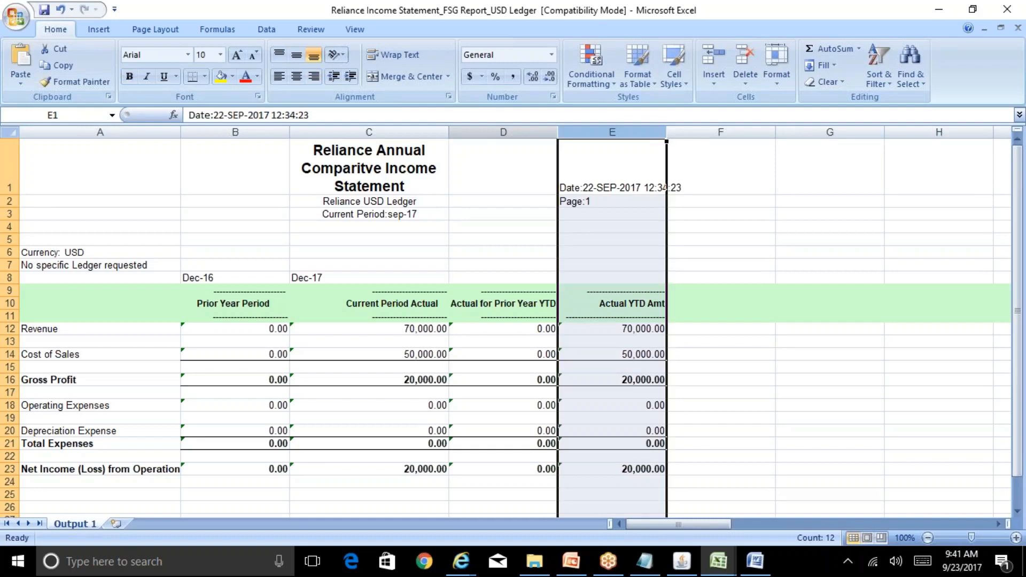
click(502, 132)
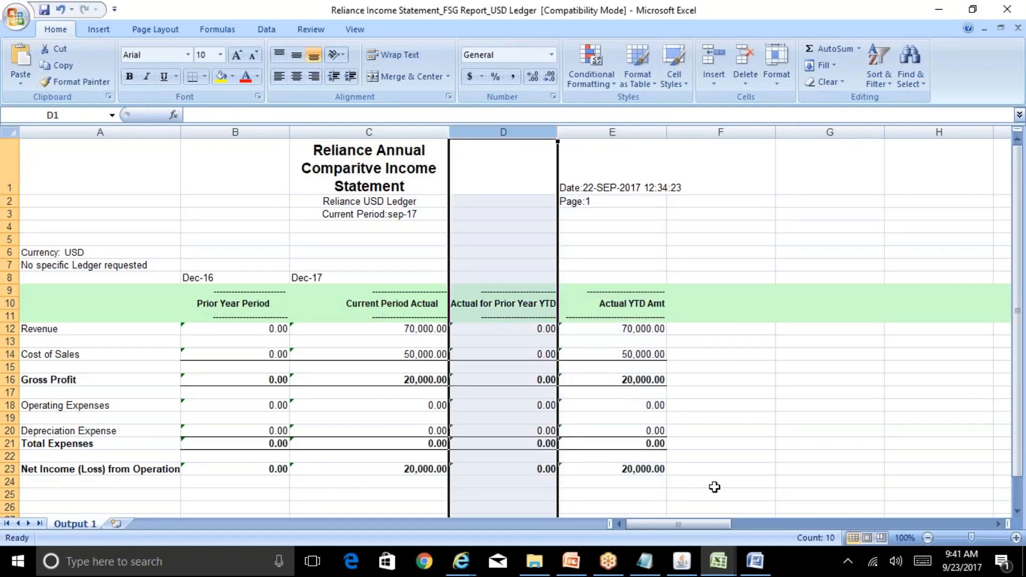
click(682, 561)
text(13)
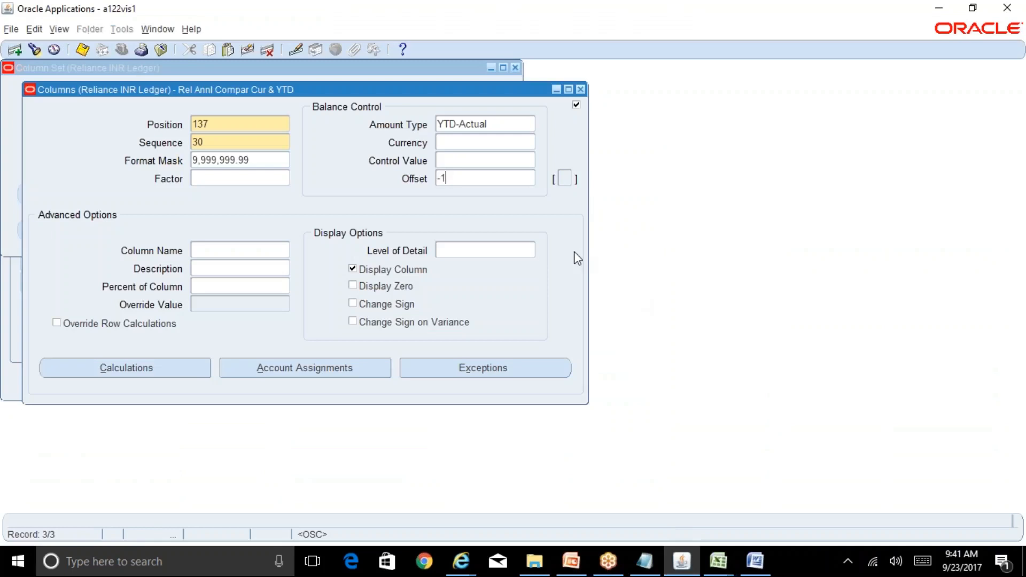
Enable Display Zero for column 137, save it and add a blank column record
click(381, 290)
key(ctrl+s)
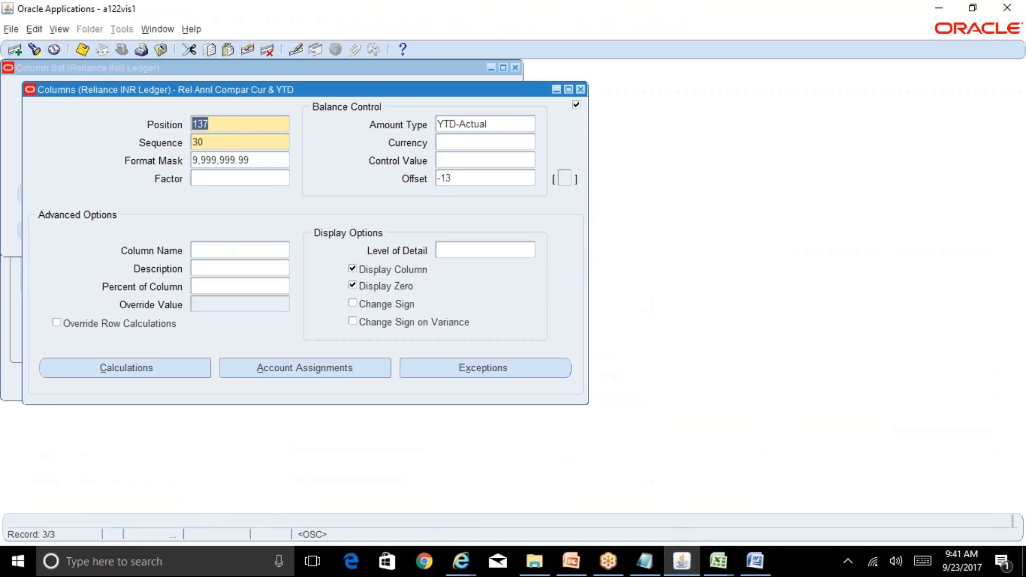
click(15, 50)
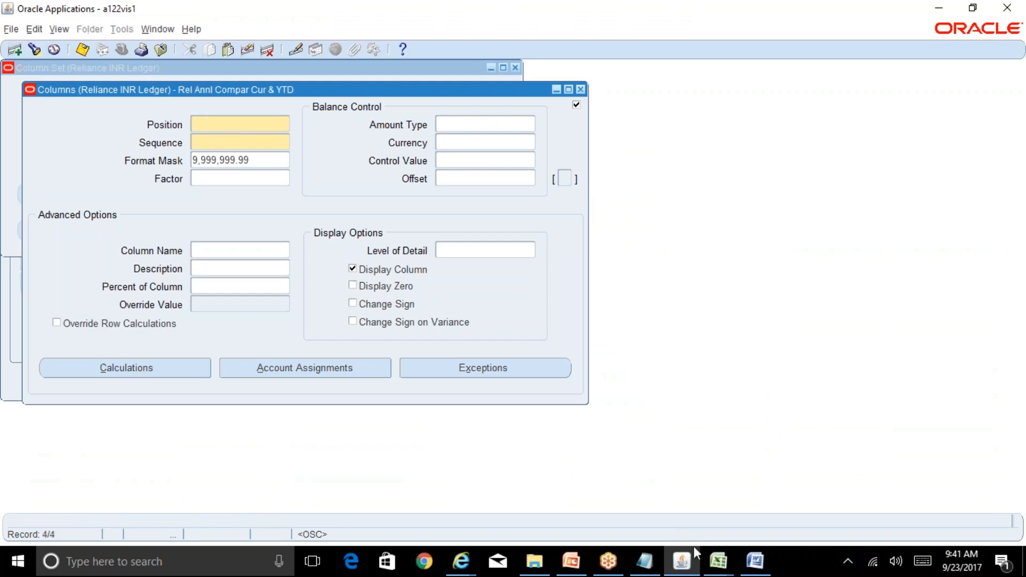
Consult the last column's settings in the BR100_Financials_GL workbook, and enter position 155 and sequence 40 for the new column in Oracle Applications
click(718, 561)
click(738, 508)
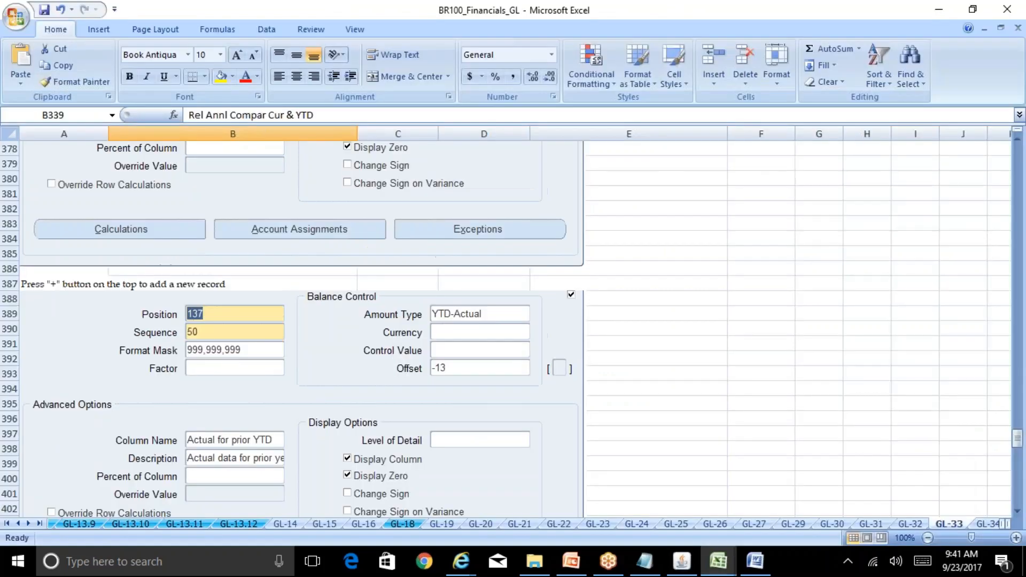
mouse_move(1017, 439)
mouse_down()
mouse_move(1016, 481)
mouse_move(1017, 460)
mouse_up()
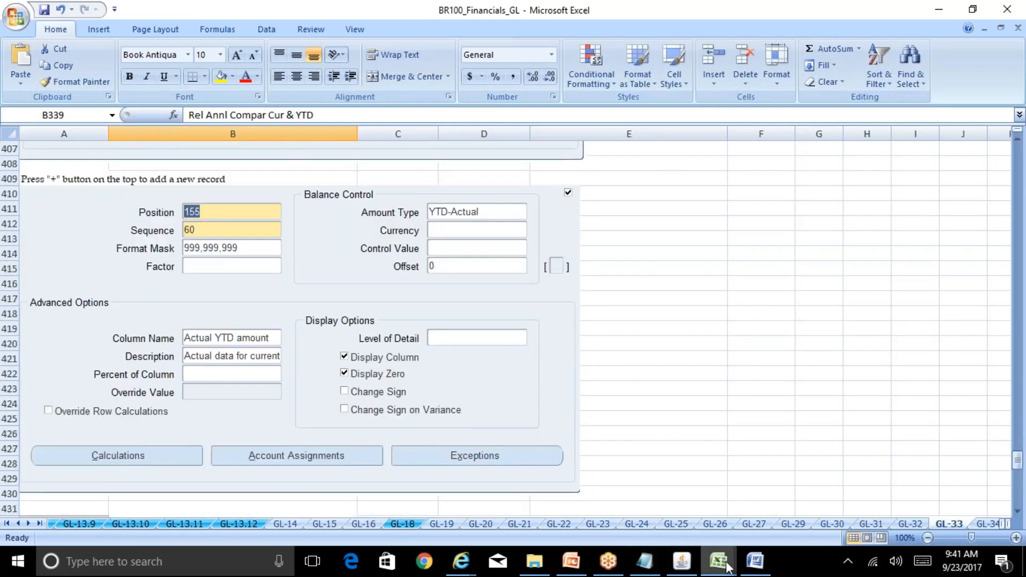
mouse_move(719, 562)
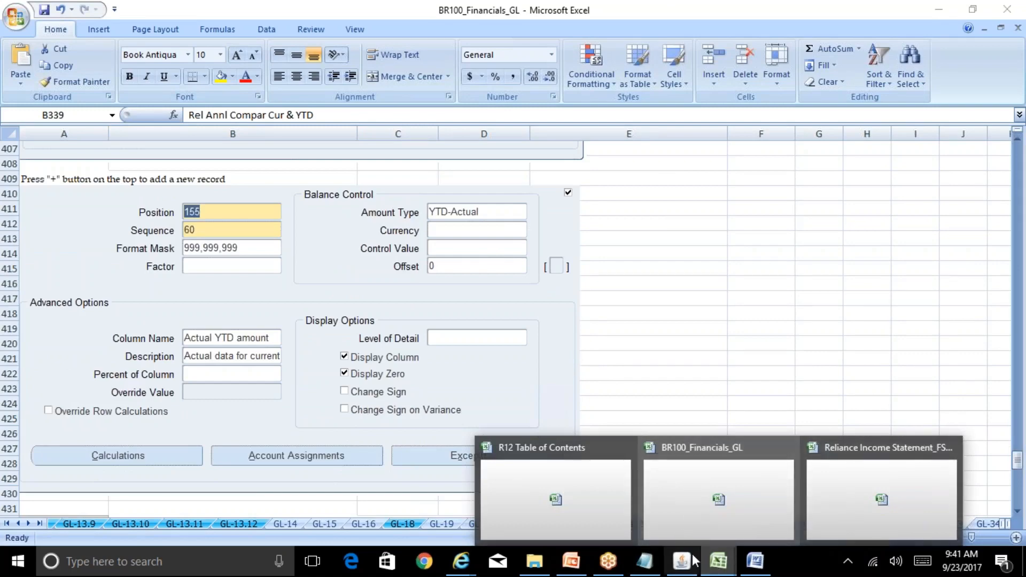
click(717, 516)
click(681, 562)
text(155)
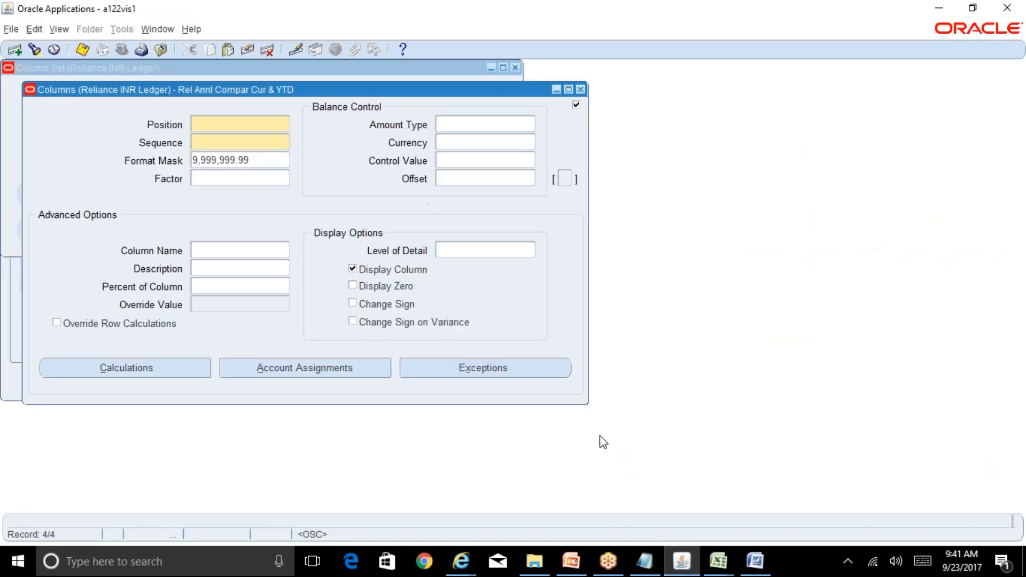
click(236, 144)
text(40)
Set the amount type of column 155 to YTD-Actual with an offset of 0
click(457, 125)
text(ytd-actua)
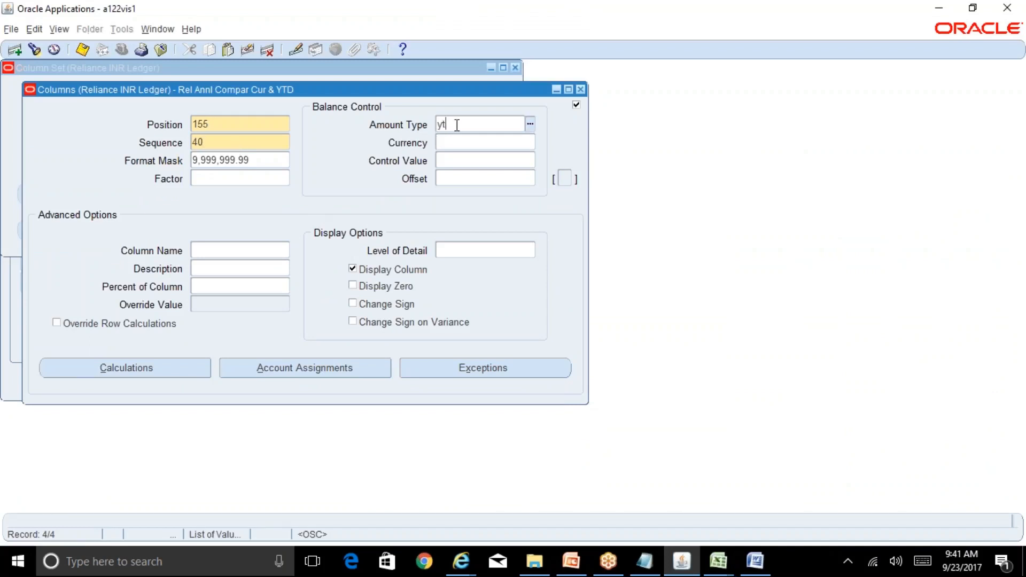
click(476, 179)
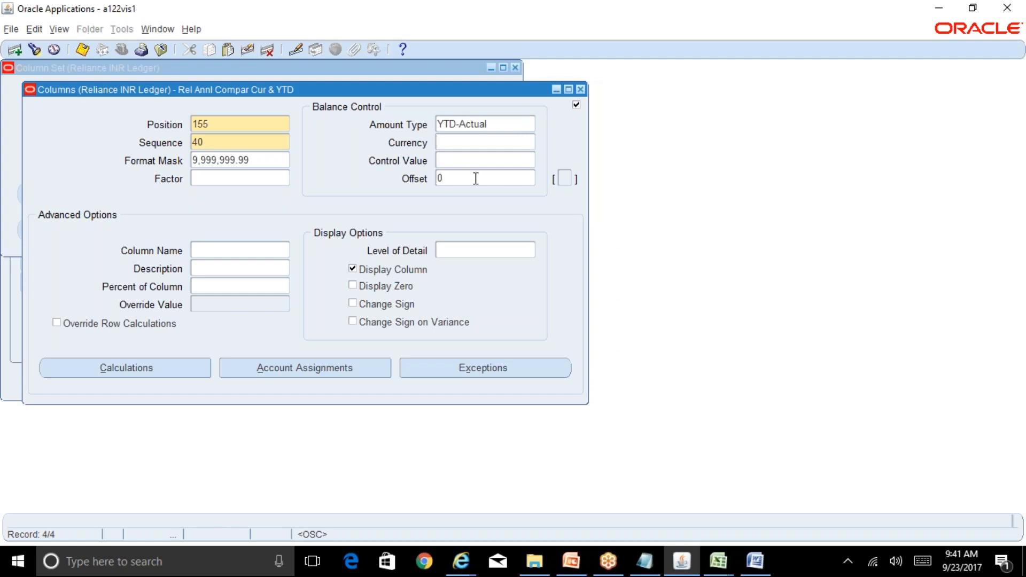
Enable Display Zero for column 155, save it and close the column definitions
click(378, 287)
click(84, 50)
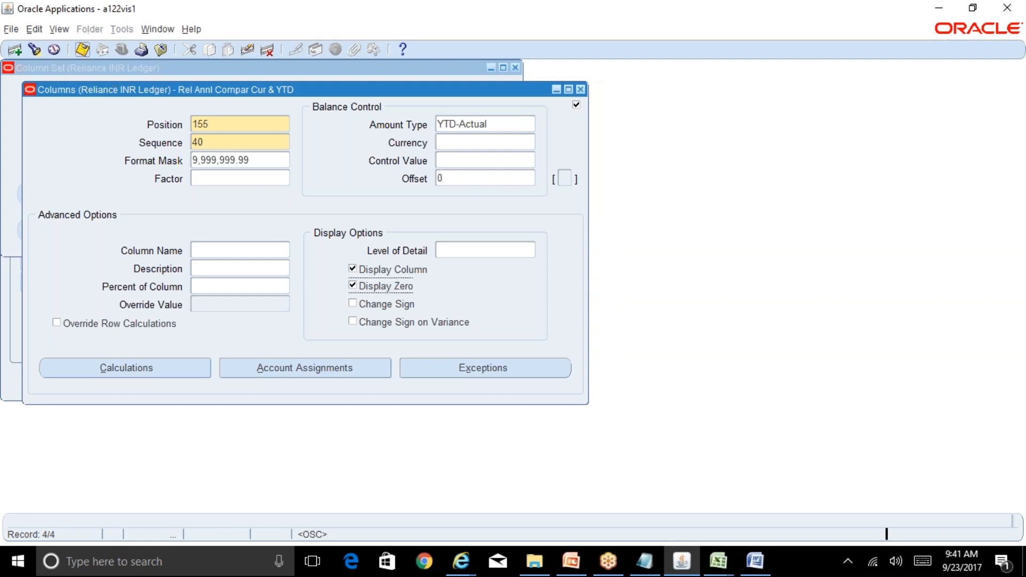
click(581, 89)
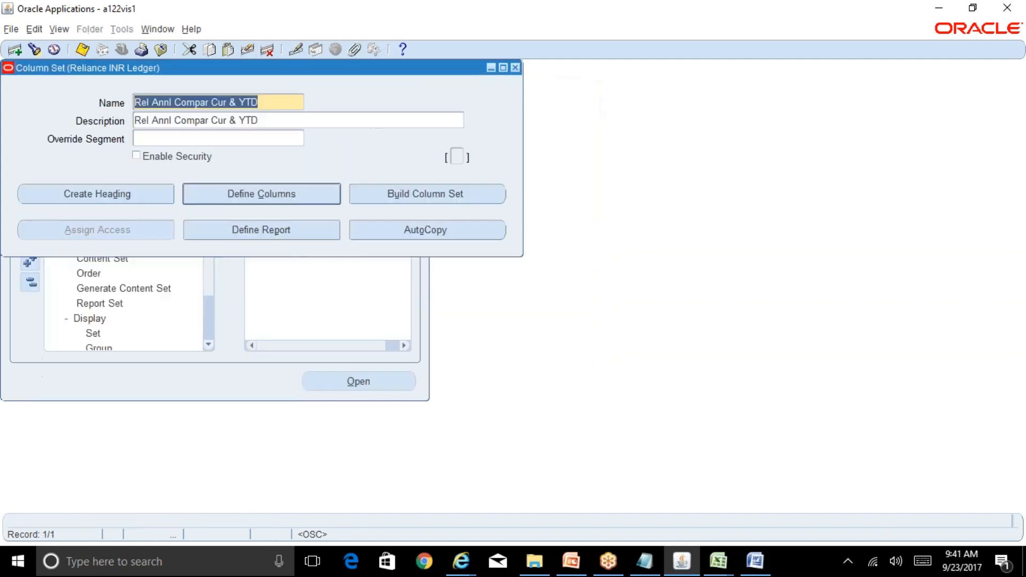
Switch to the BR100_Financials_GL workbook and examine the reference instructions for building the column set
mouse_move(718, 561)
click(726, 516)
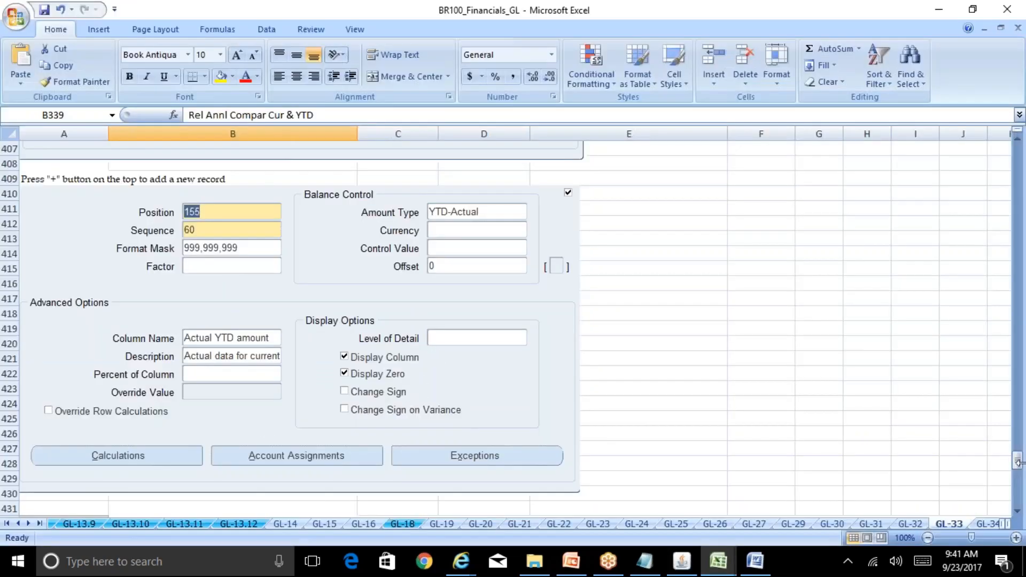
drag(1017, 460, 1023, 483)
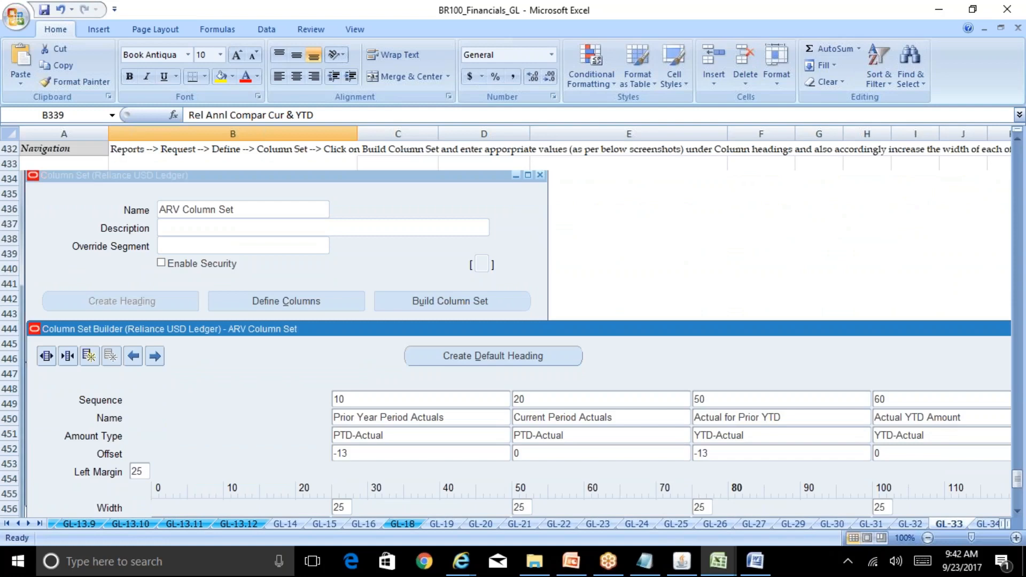
drag(1020, 483, 1021, 485)
Return to Oracle Applications, reopen the column definitions of Rel Annl Compar Cur & YTD, query them and step through the records
click(682, 561)
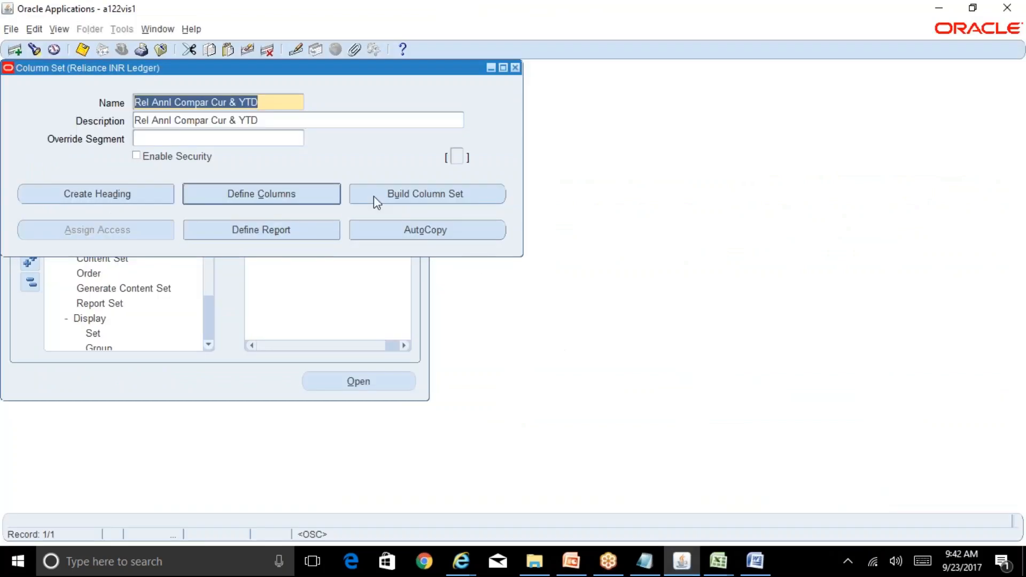
click(336, 201)
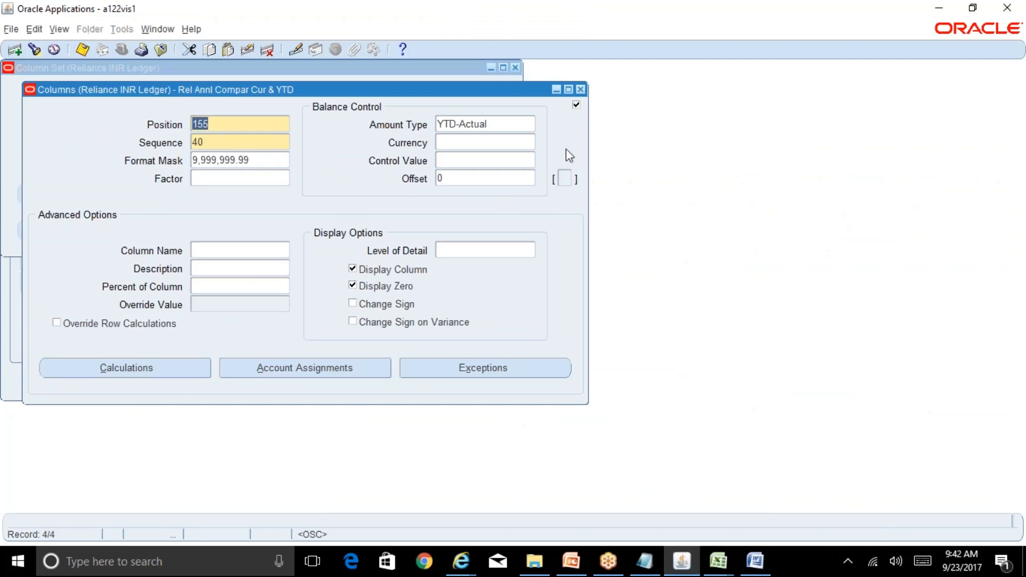
key(Down)
key(Up)
key(F11)
key(ctrl+F11)
key(Down)
key(Down)
key(Down)
Switch to the Reliance Income Statement workbook and review the four column headings and their dashed separator lines in rows 9 to 11
click(718, 561)
click(837, 510)
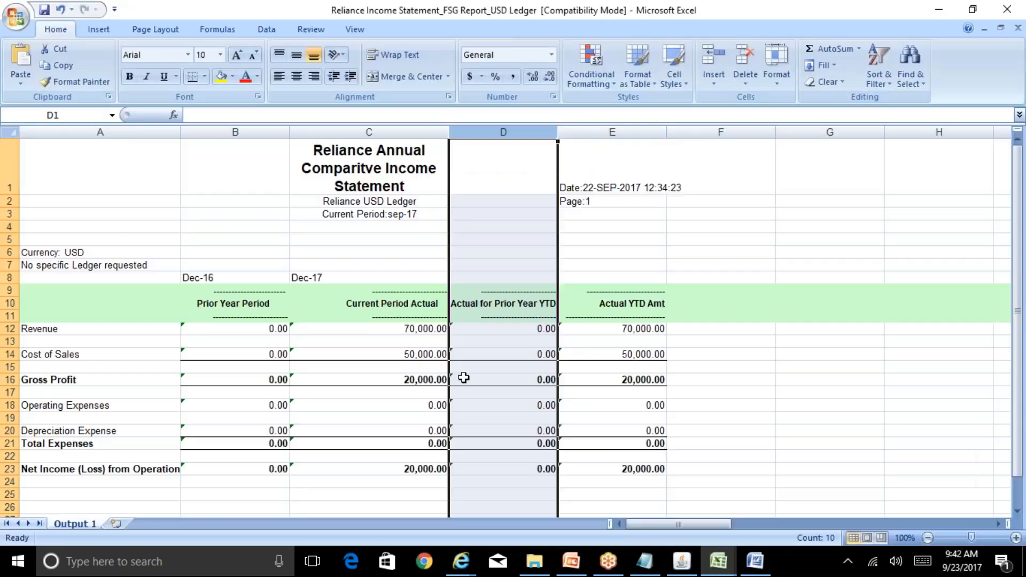
click(247, 310)
click(391, 300)
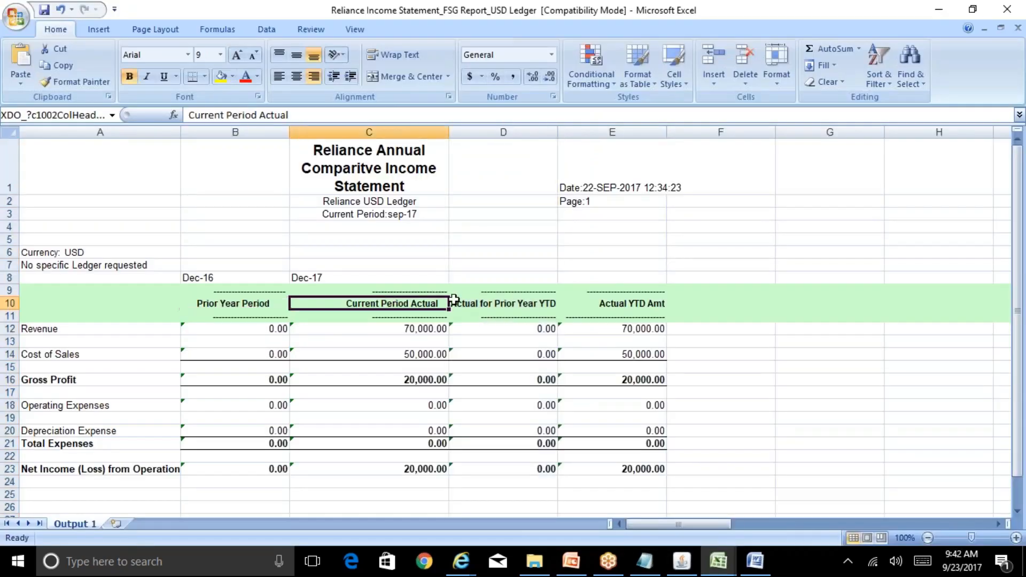
click(518, 297)
click(638, 304)
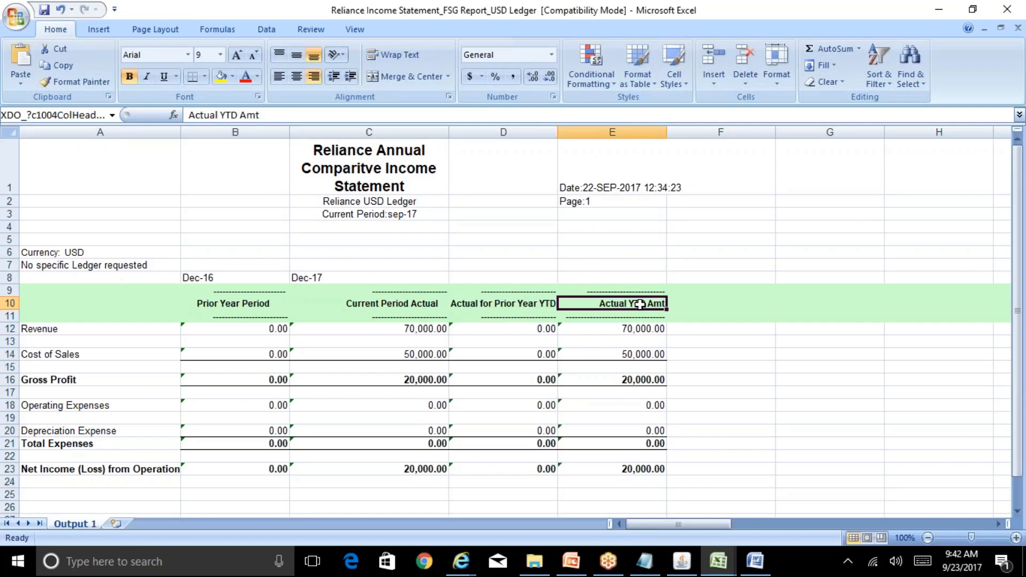
click(263, 321)
click(242, 292)
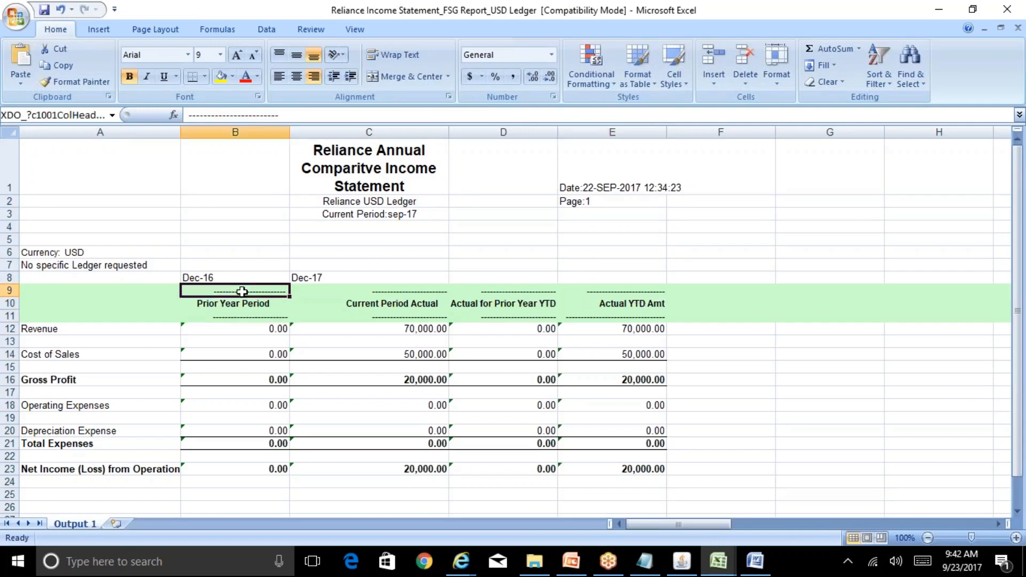
click(383, 290)
click(419, 318)
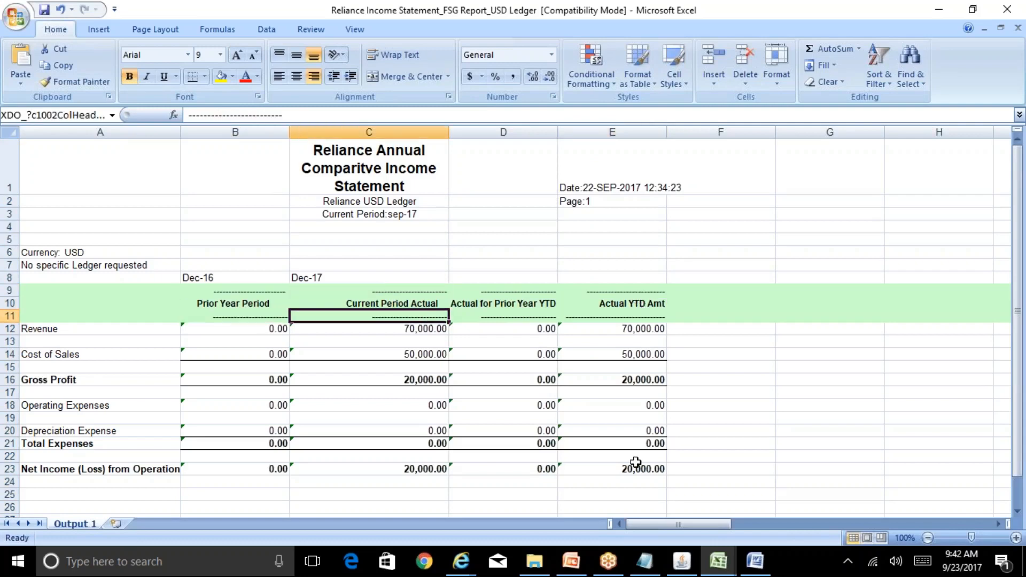
Return to Oracle Applications, close the column definitions and open the Column Set Builder for Rel Annl Compar Cur & YTD, with its columns in view
click(682, 561)
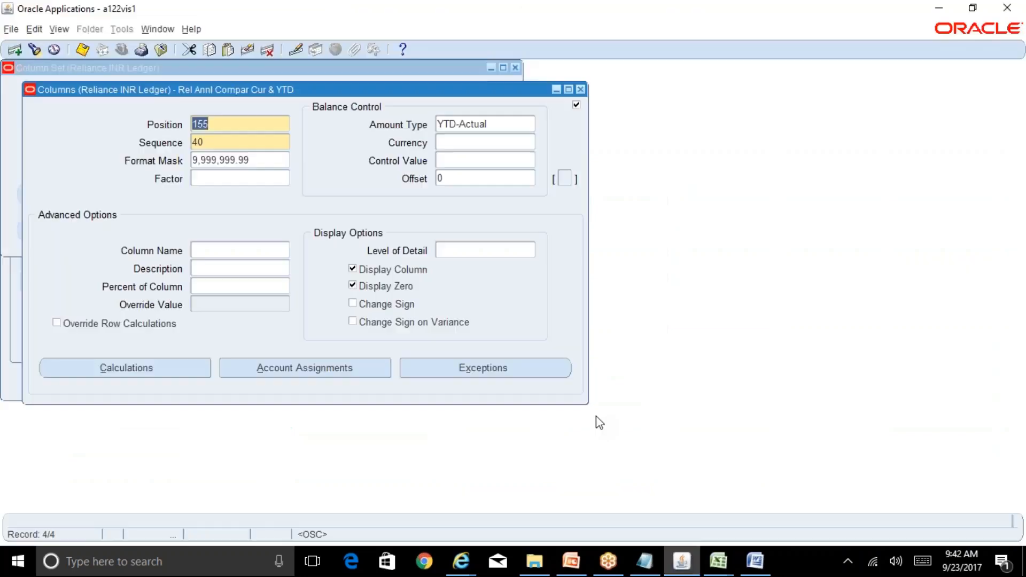
click(581, 89)
click(438, 196)
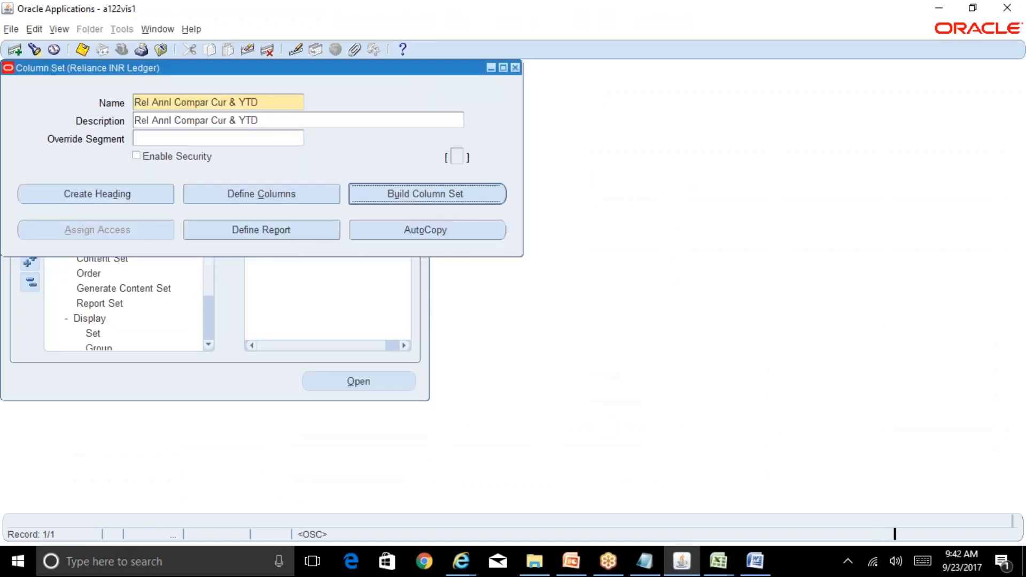
drag(457, 85, 553, 122)
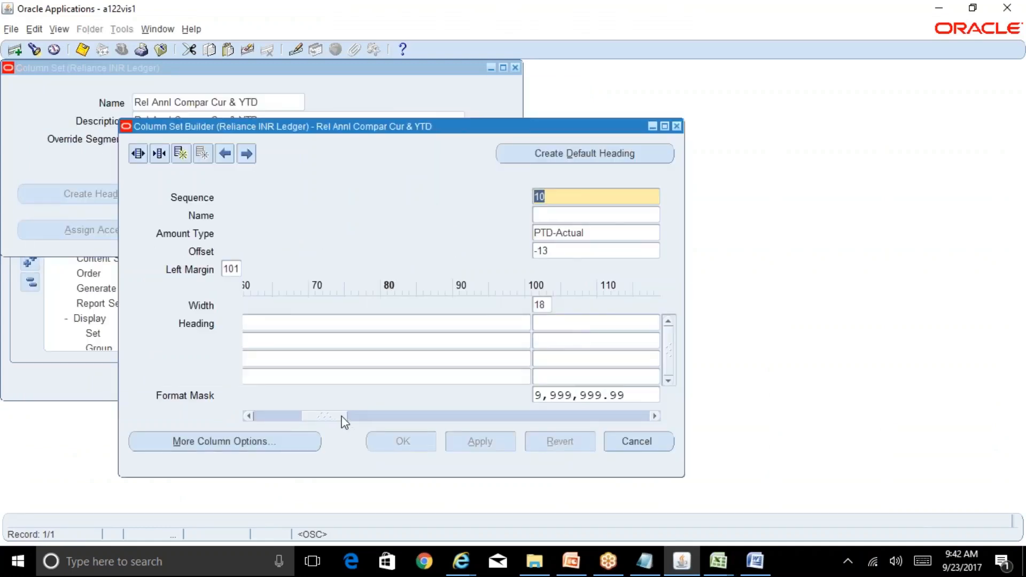
mouse_move(342, 418)
mouse_down()
mouse_move(385, 419)
mouse_move(359, 418)
mouse_up()
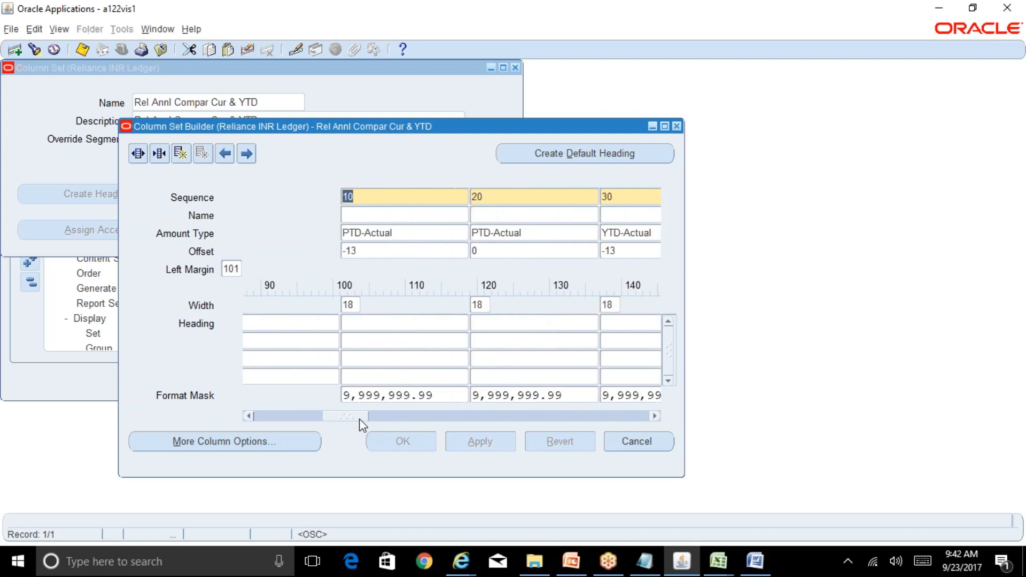
Set the width of all four columns, sequences 10 to 40, to 30 in the Column Set Builder
click(356, 306)
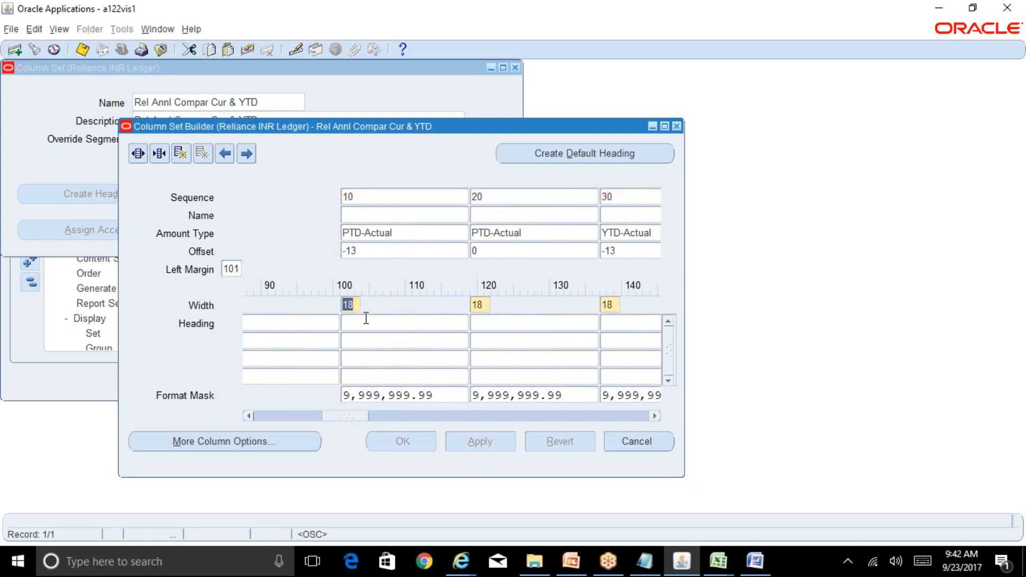
text(30)
key(Tab)
text(30)
key(Tab)
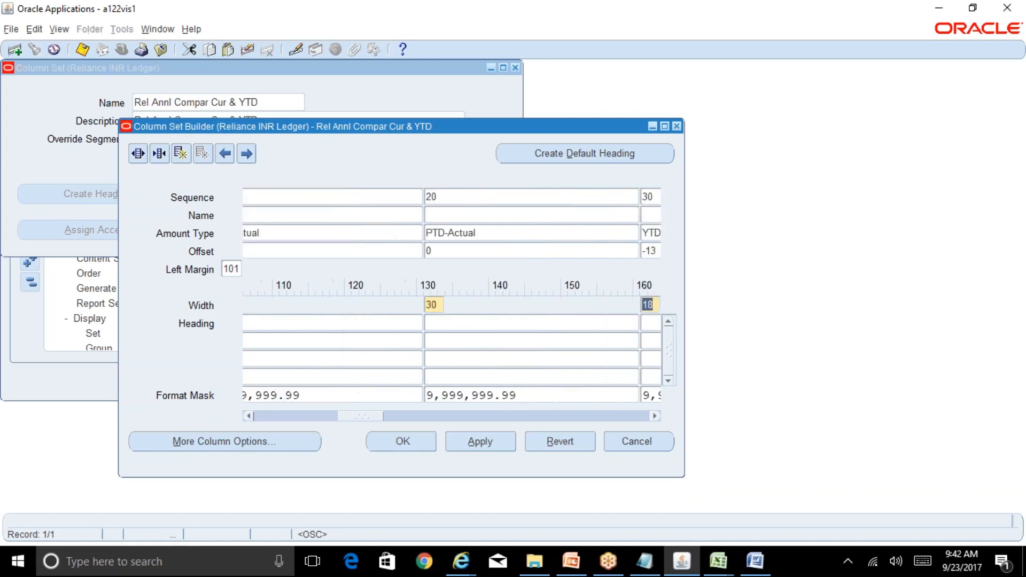
text(30)
key(Tab)
text(13)
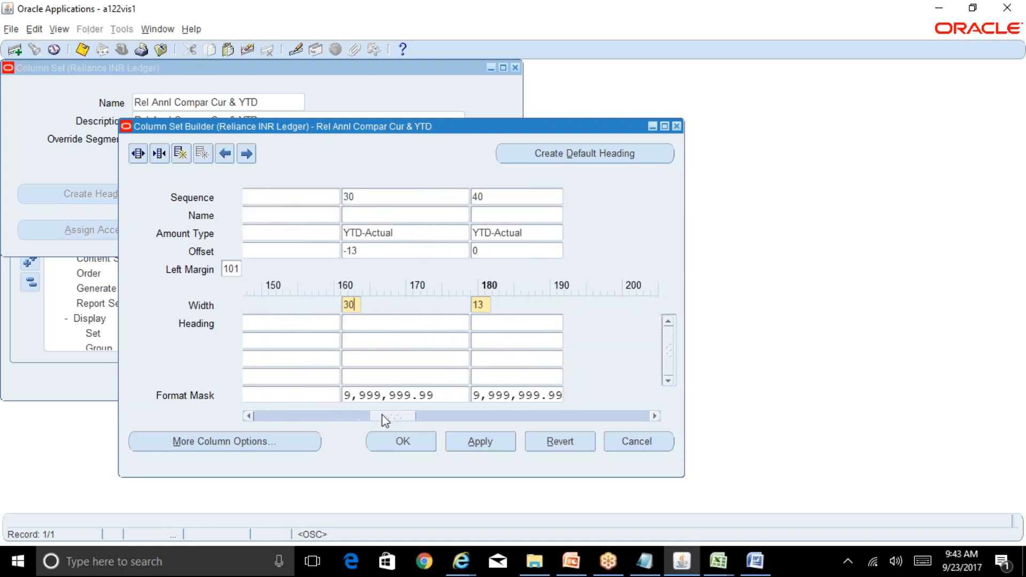
text(3)
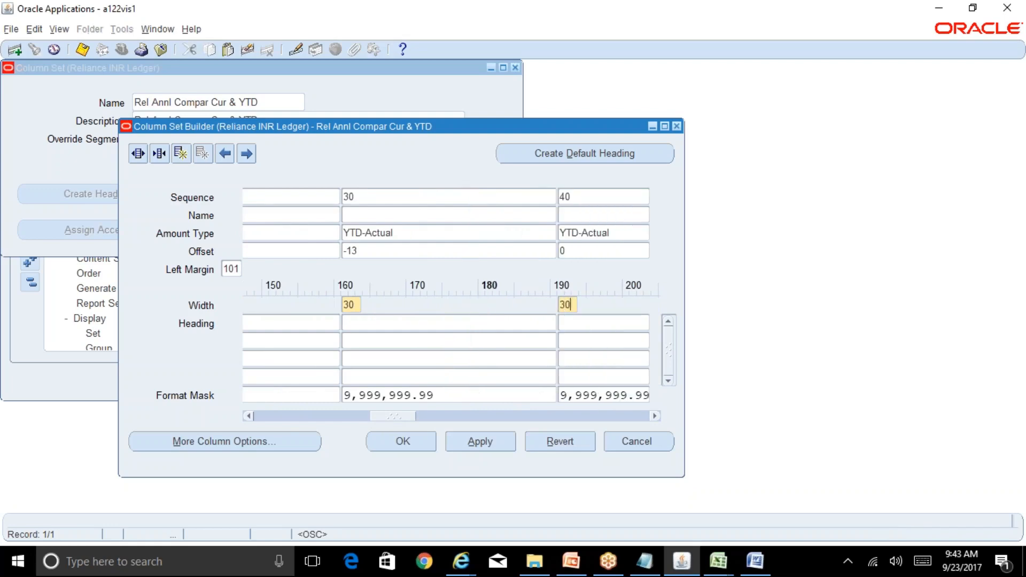
Return to column 10's first heading line, switch to the Reliance Income Statement workbook and select the dashed line above Prior Year Period in B9
drag(388, 421, 340, 416)
click(447, 326)
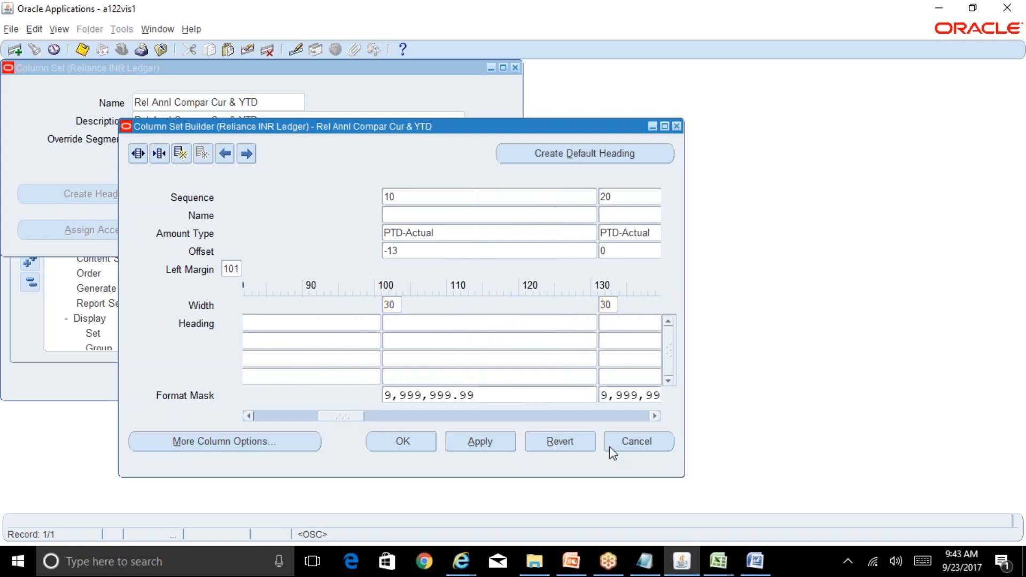
click(716, 564)
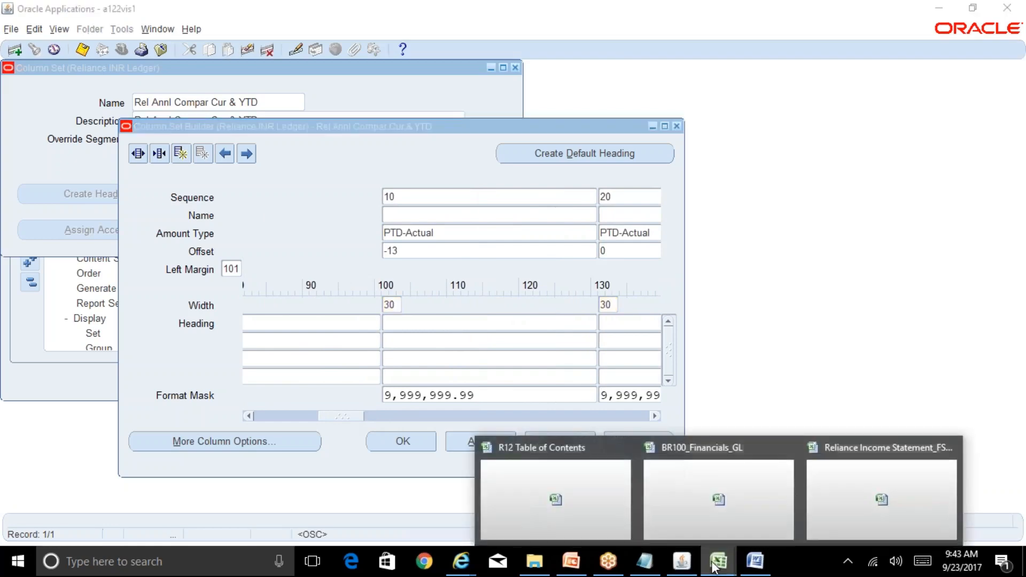
click(832, 500)
click(227, 292)
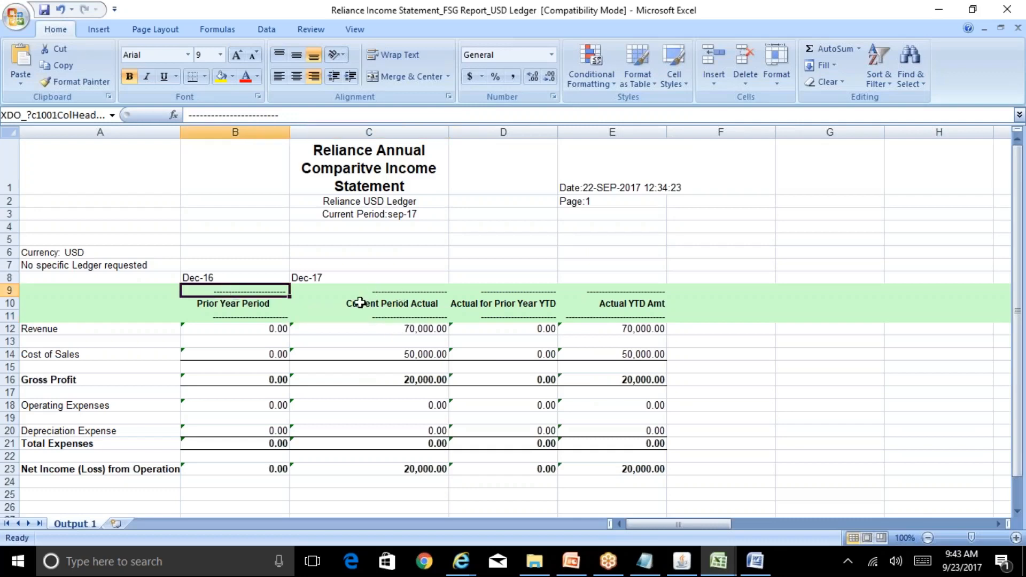
Switch to Oracle Applications and fill the first heading line of column 10 with a dashed line across its width
click(255, 301)
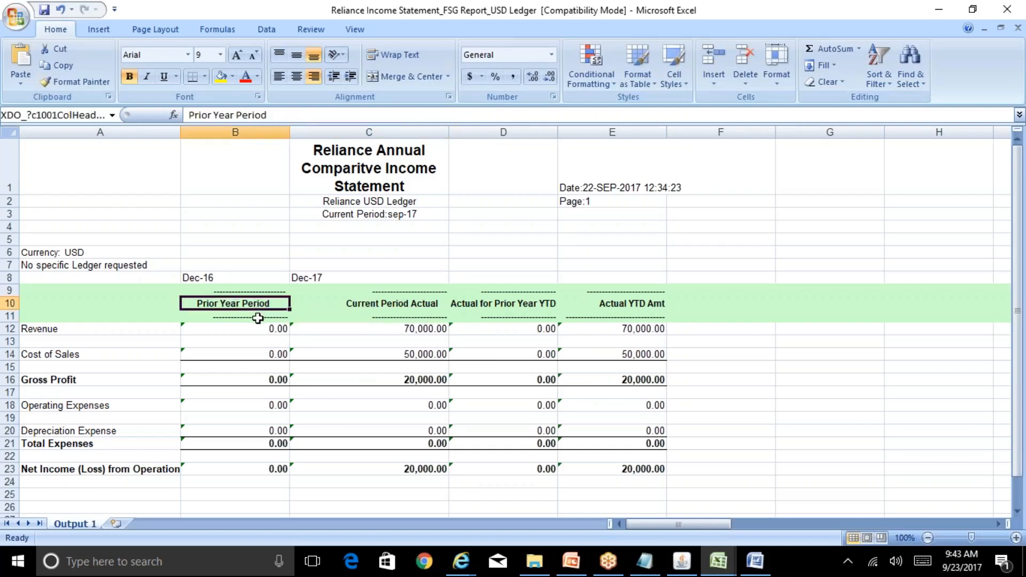
click(259, 317)
click(681, 562)
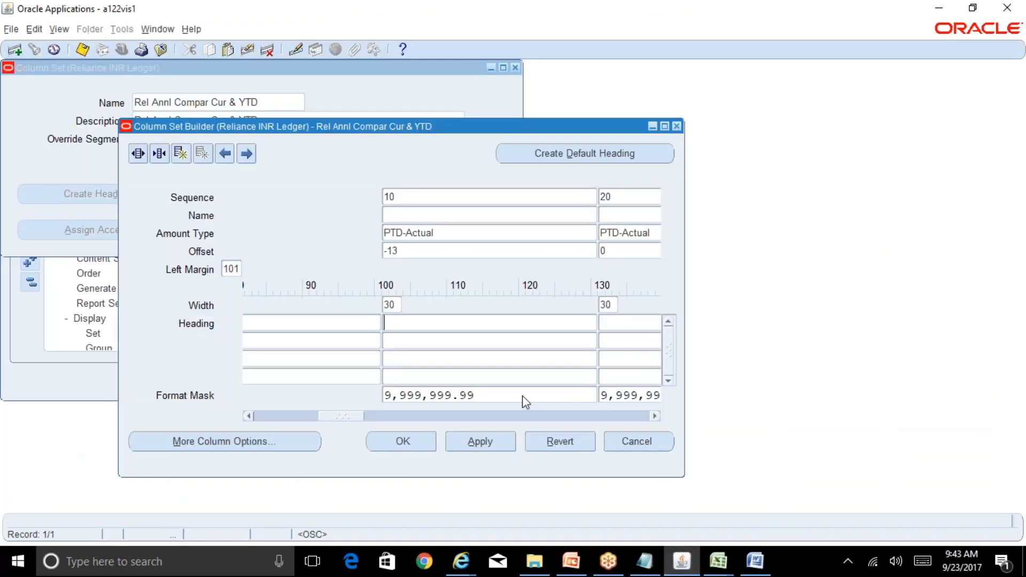
click(414, 319)
text(-------------------------)
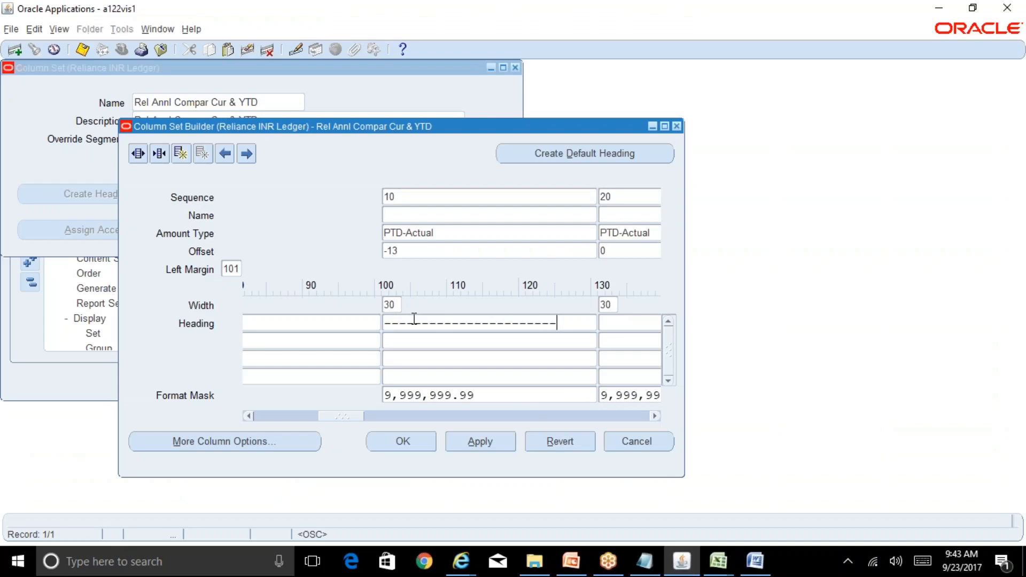
text(---------------)
Switch to the Reliance Income Statement workbook in Excel and change the column heading in cell B10 to "Prior Year PTD"
click(721, 561)
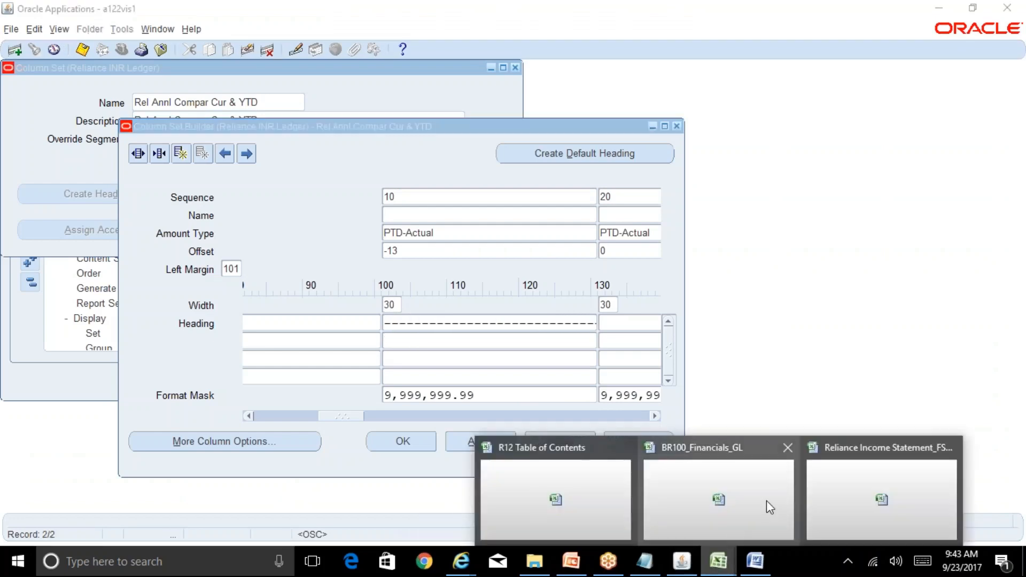
click(825, 499)
click(246, 303)
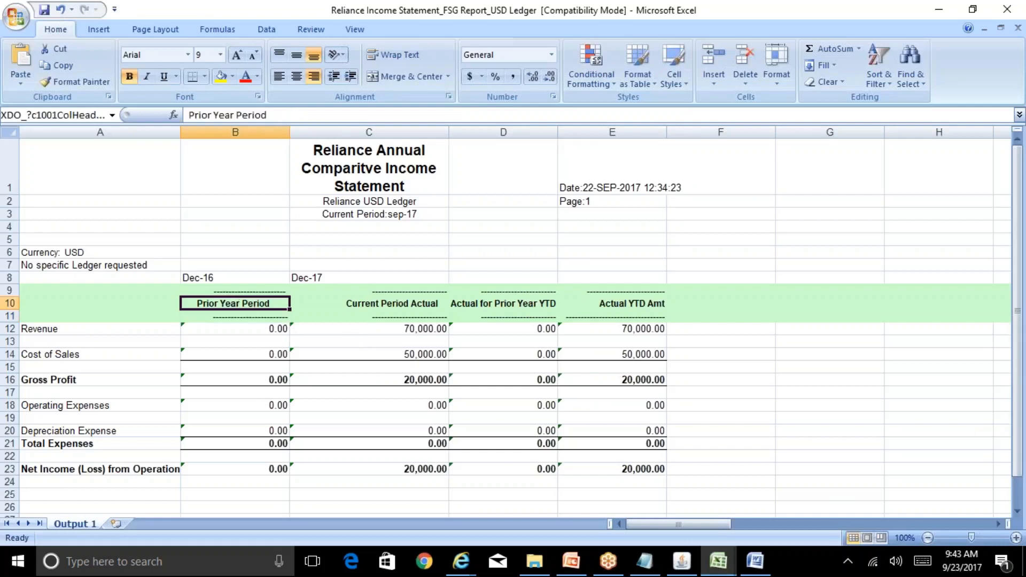
click(290, 114)
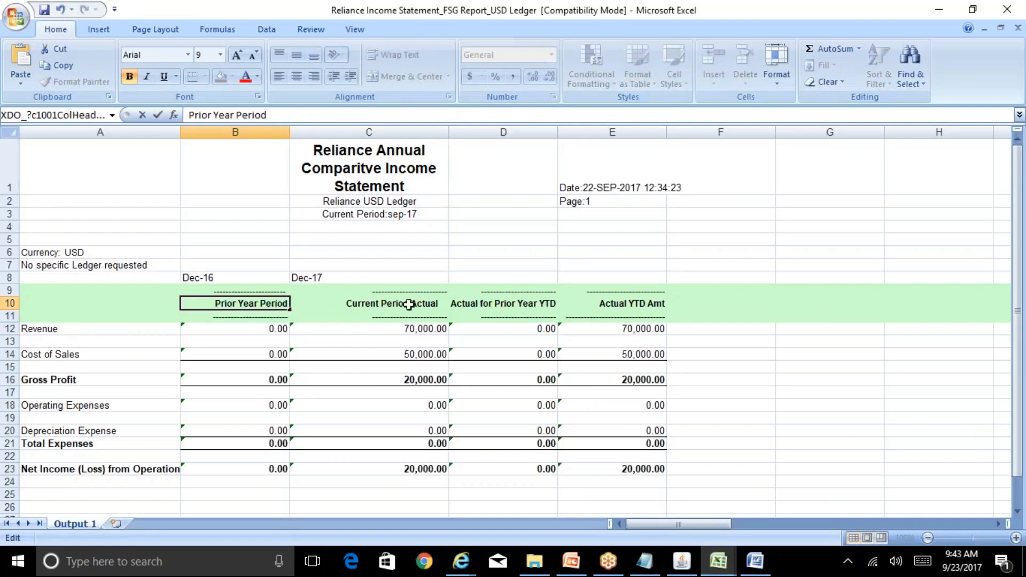
click(502, 408)
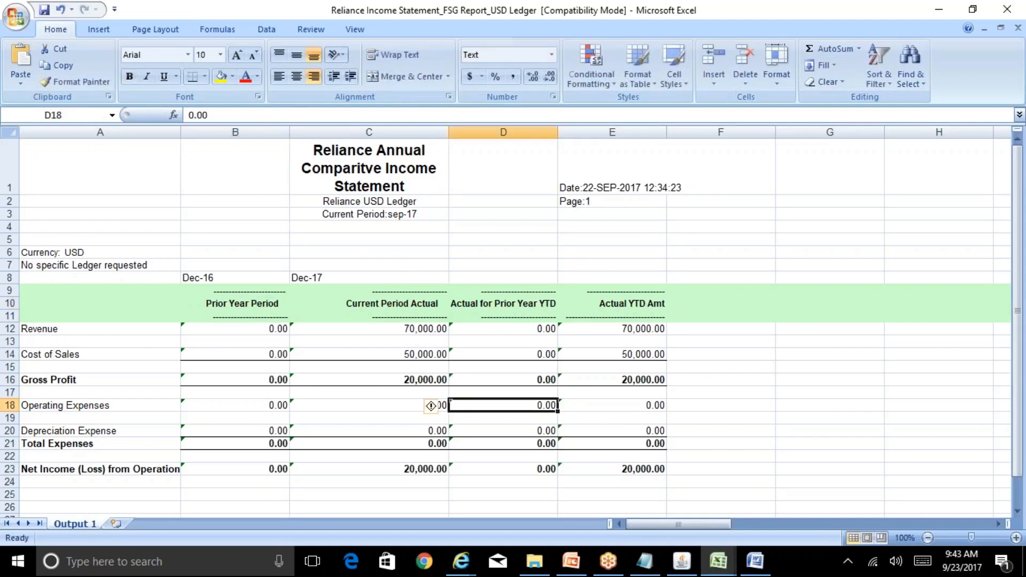
click(266, 308)
key(F2)
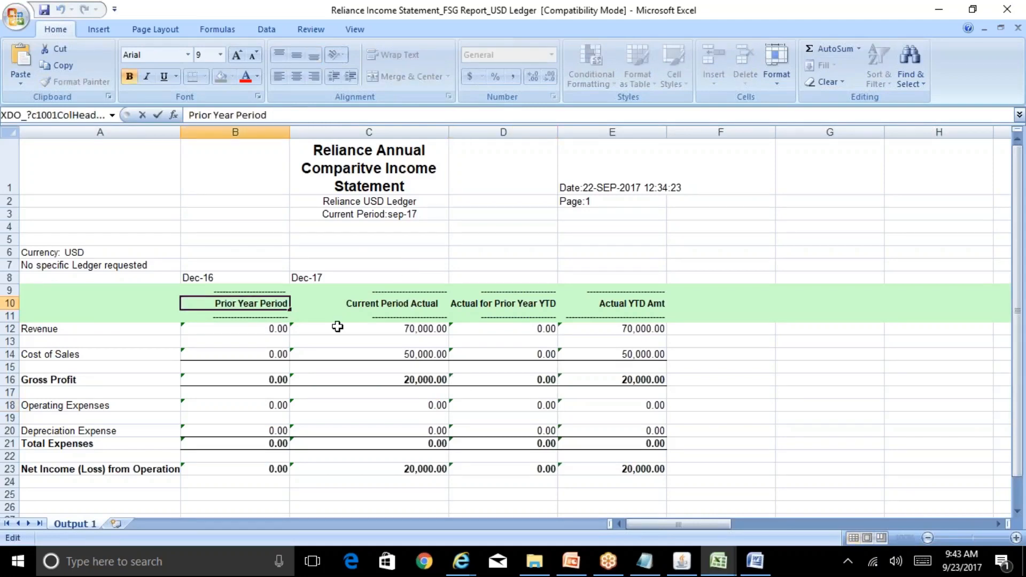
key(Escape)
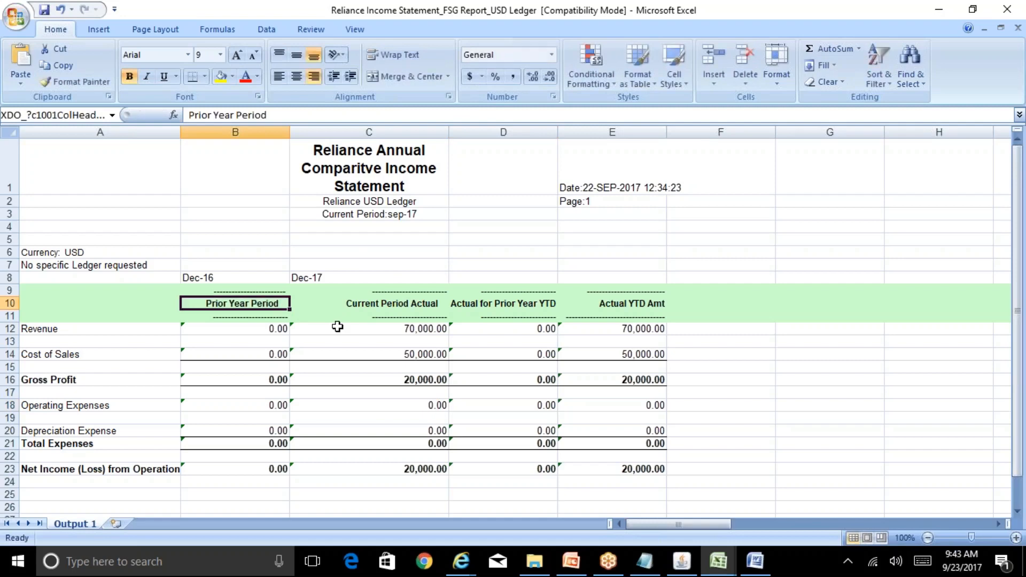
text(Pri)
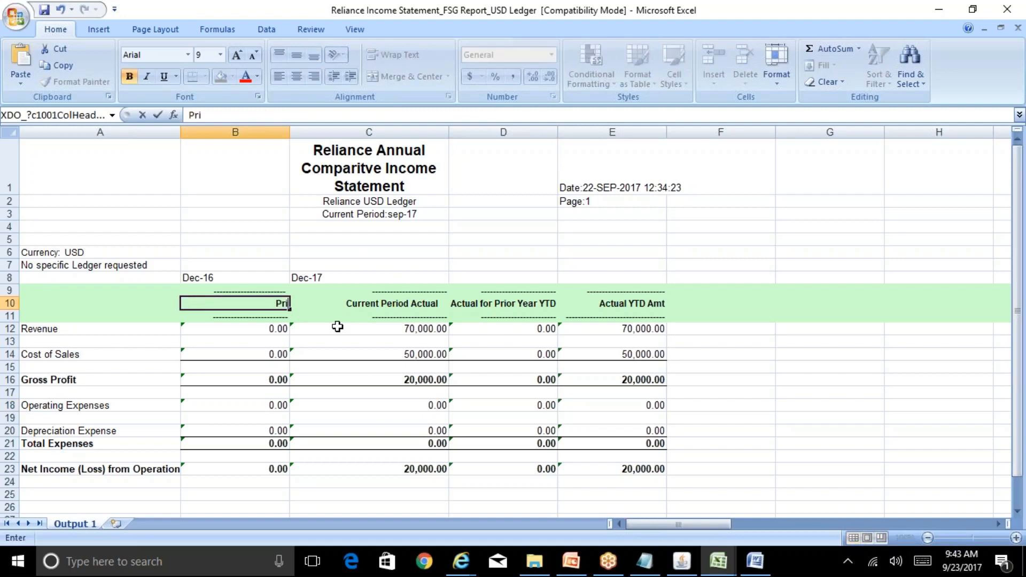
text(or Year PTD)
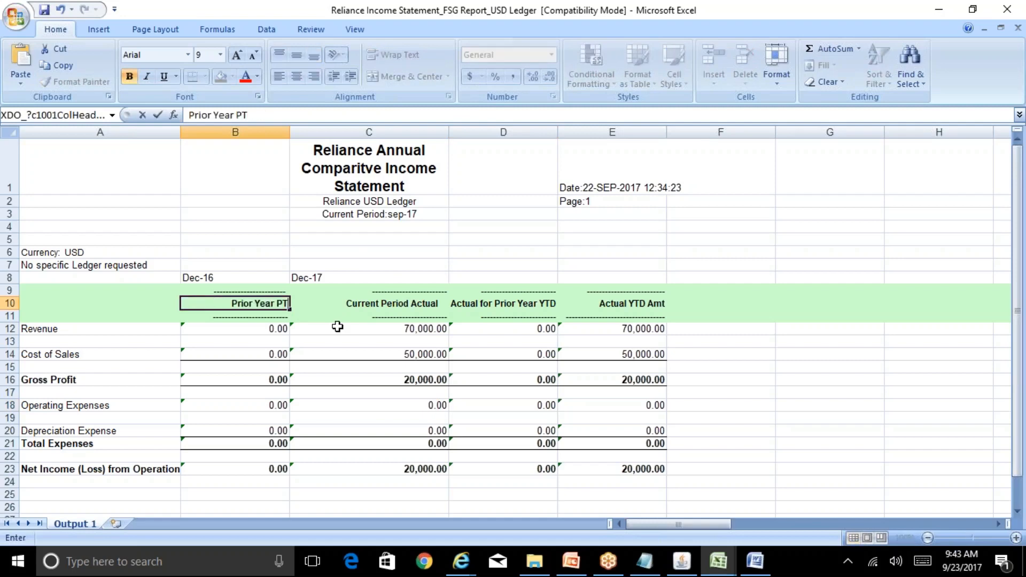
key(ctrl+Return)
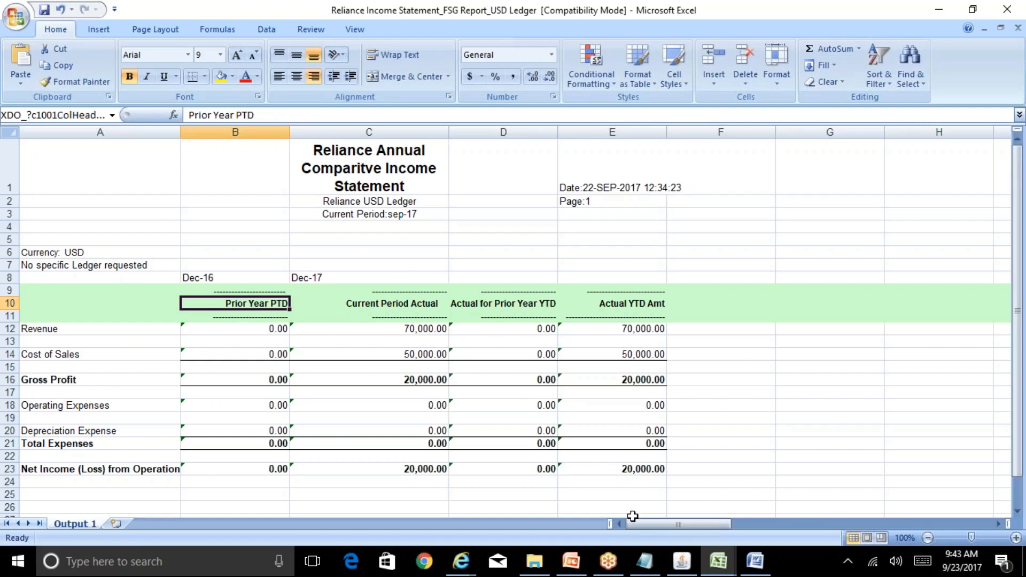
Back in Oracle Applications, enter "Prior Year PTD" centred on column 10's second heading line and a dashed line on the third
click(682, 561)
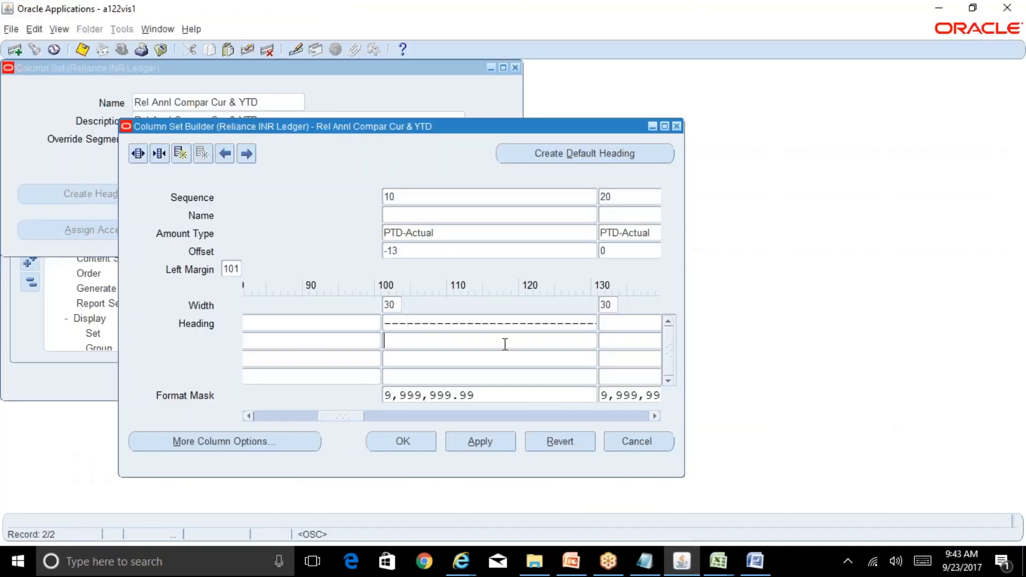
text(Prior Year PTD)
key(Home)
click(404, 360)
text(-)
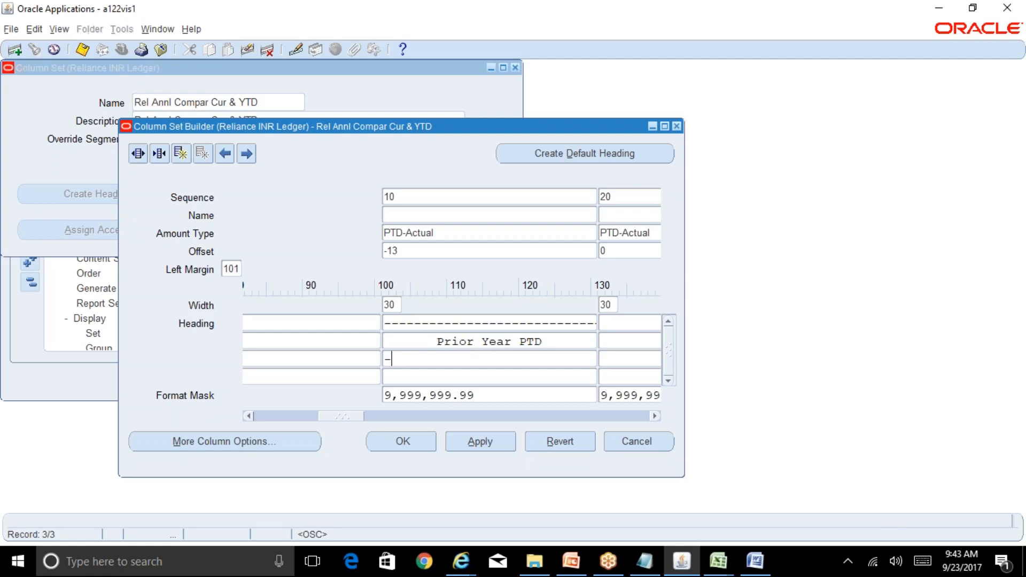
text(---------------------------)
Enter a dashed line on column 20's first heading line and "Current Year PTD" centred on its second
drag(345, 416, 361, 416)
click(460, 327)
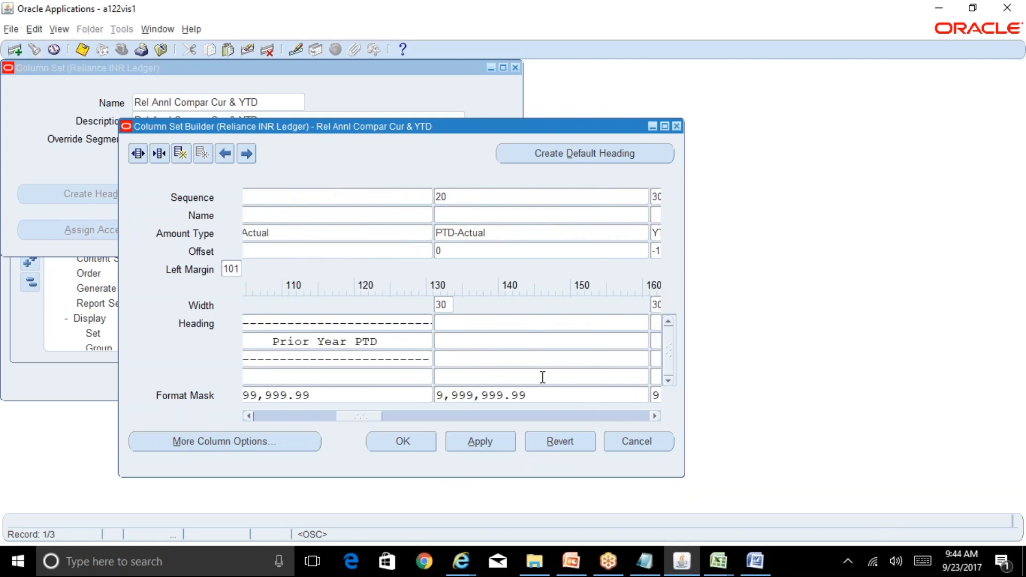
text(----------------------------)
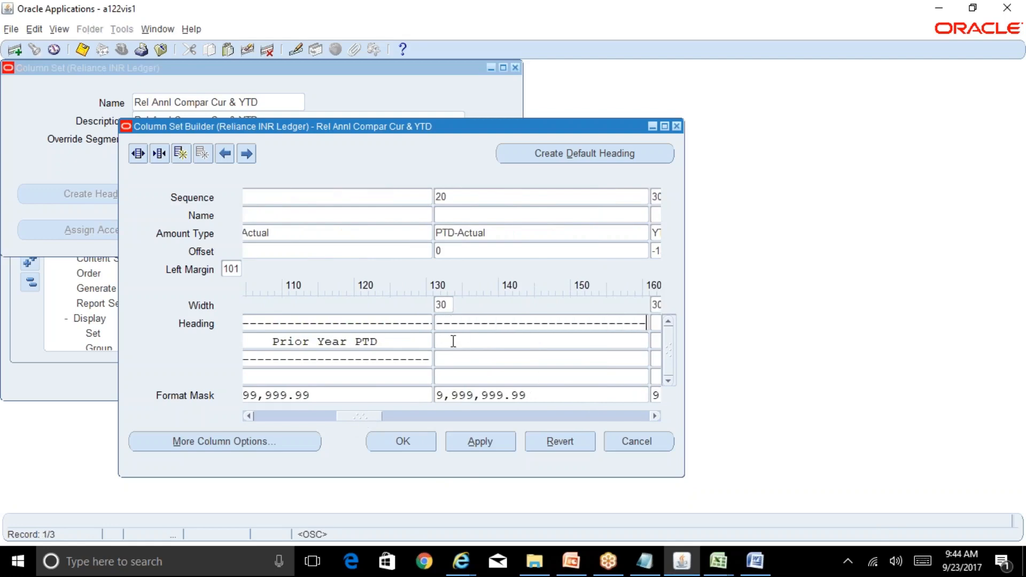
click(451, 342)
text(Current Year PTD)
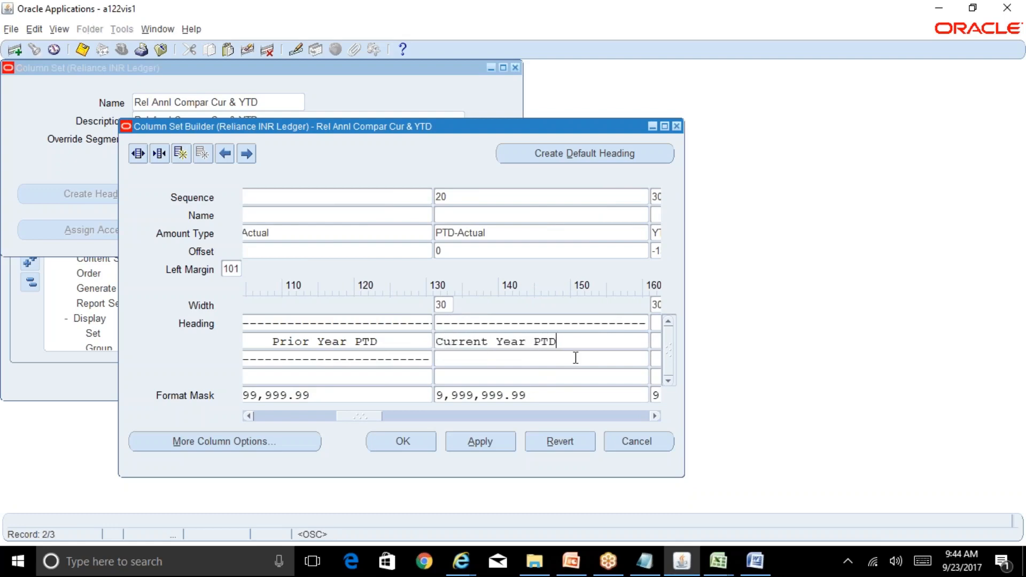
key(Home)
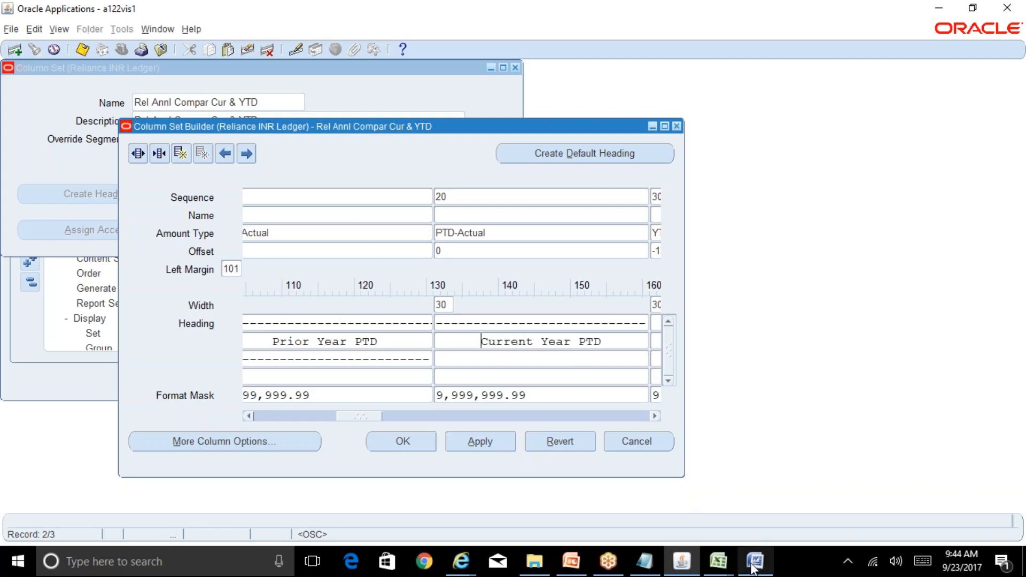
Switch to the Reliance Income Statement workbook in Excel and change the heading in cell C10 to "Current year PTD"
click(718, 561)
click(807, 531)
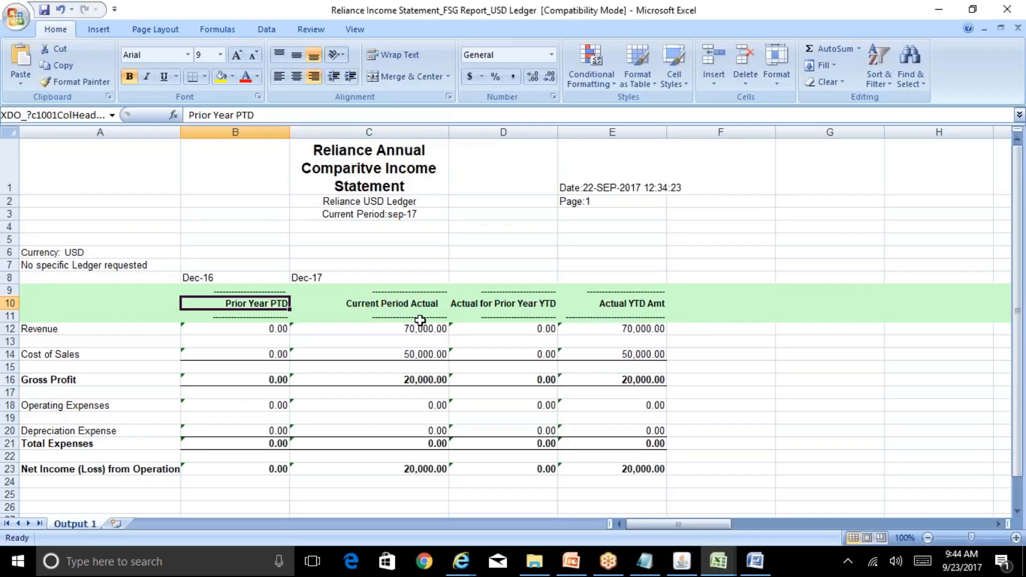
click(401, 305)
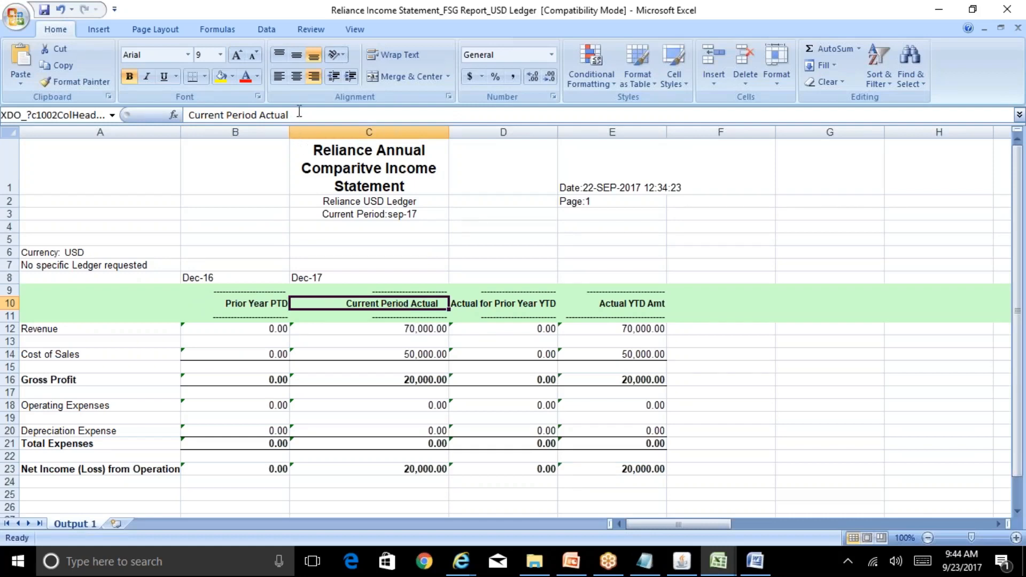
drag(298, 115, 188, 115)
text(Current)
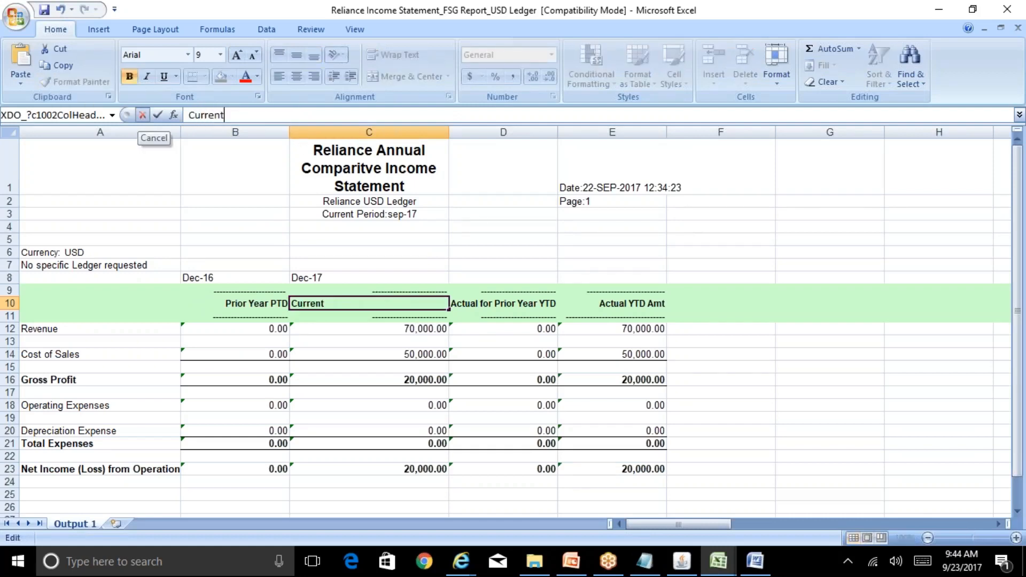
text( year PTD)
click(157, 115)
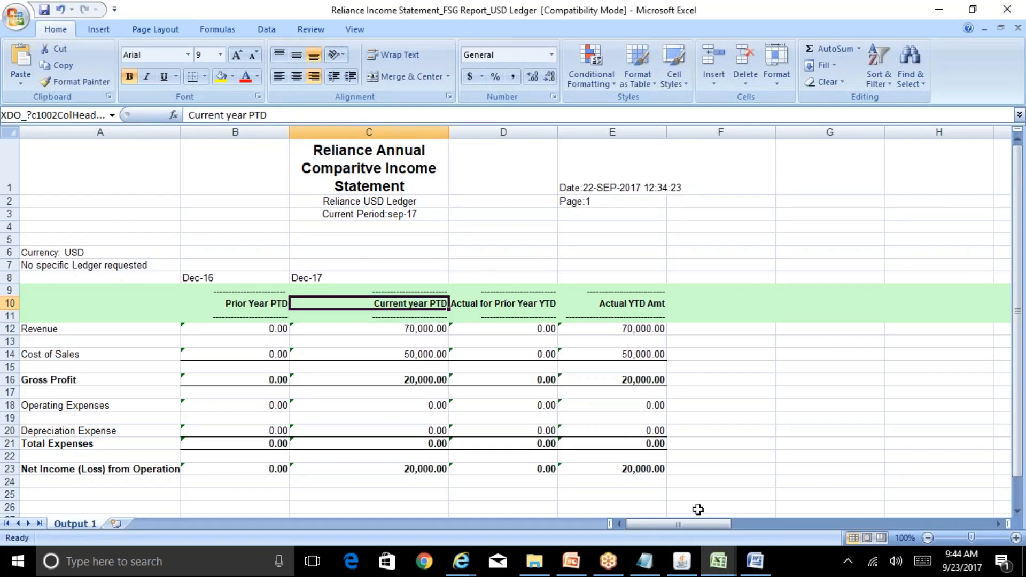
Return to Oracle Applications and fill the third heading line of column 20 with dashes
click(695, 568)
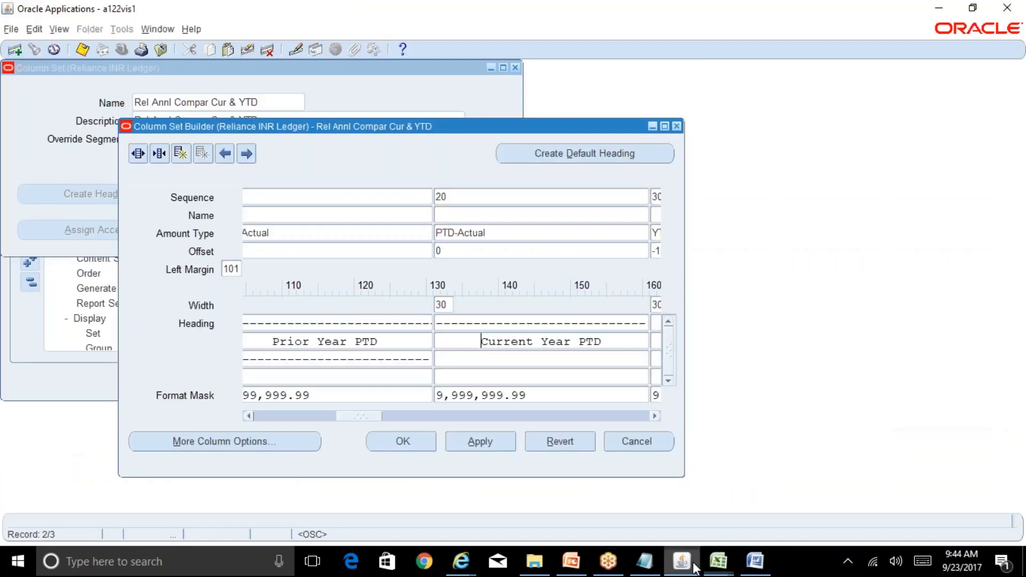
click(465, 359)
text(-)
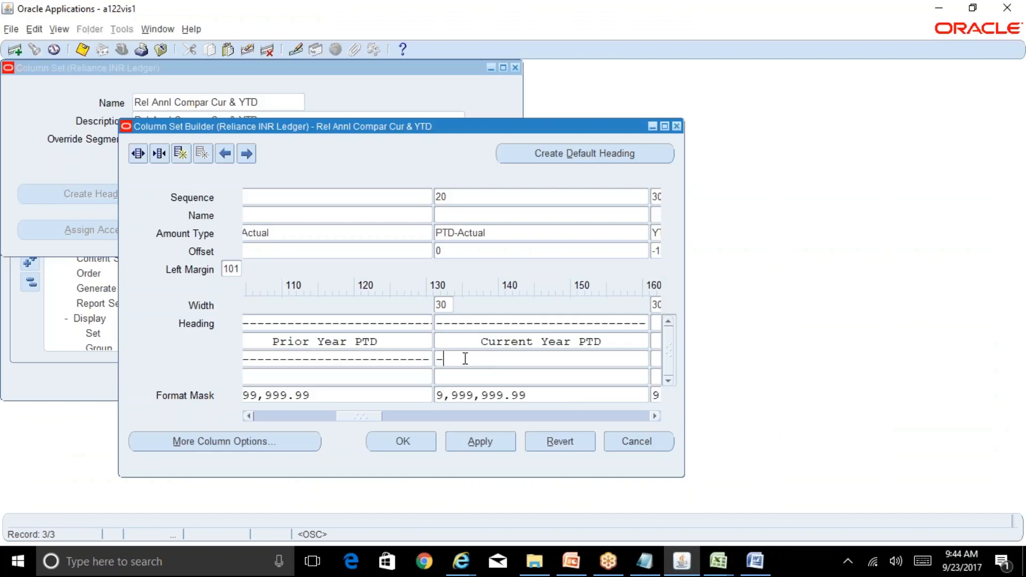
text(---------------------------)
Fill the first heading line of column 30 with dashes
drag(358, 415, 400, 419)
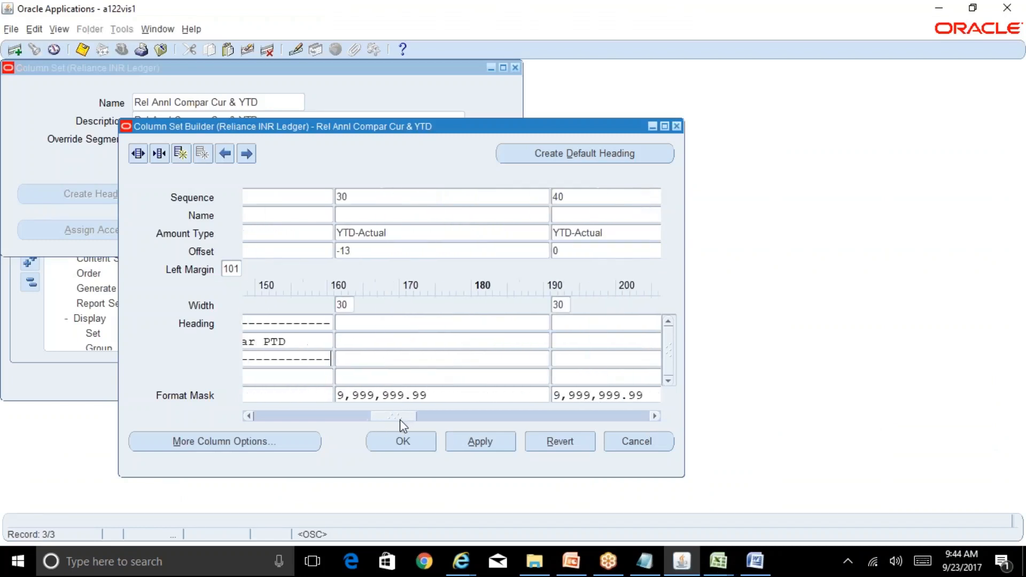
key(Tab)
text(----------------------------)
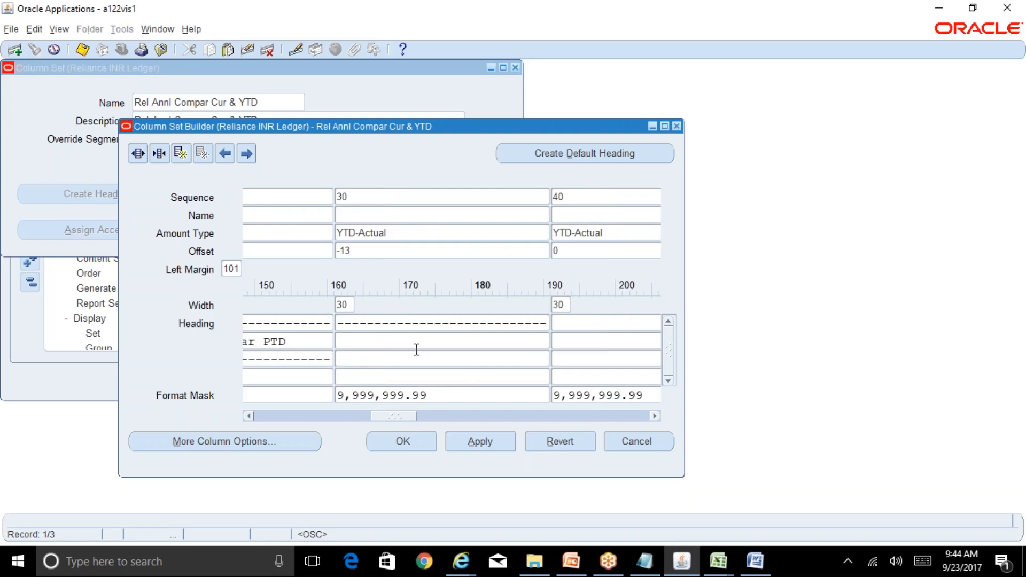
key(Down)
Copy "Actual for Prior Year YTD" from Excel cell D10 into column 30's second heading line in Oracle, centre it, and add a dashed line below
mouse_move(725, 550)
click(846, 516)
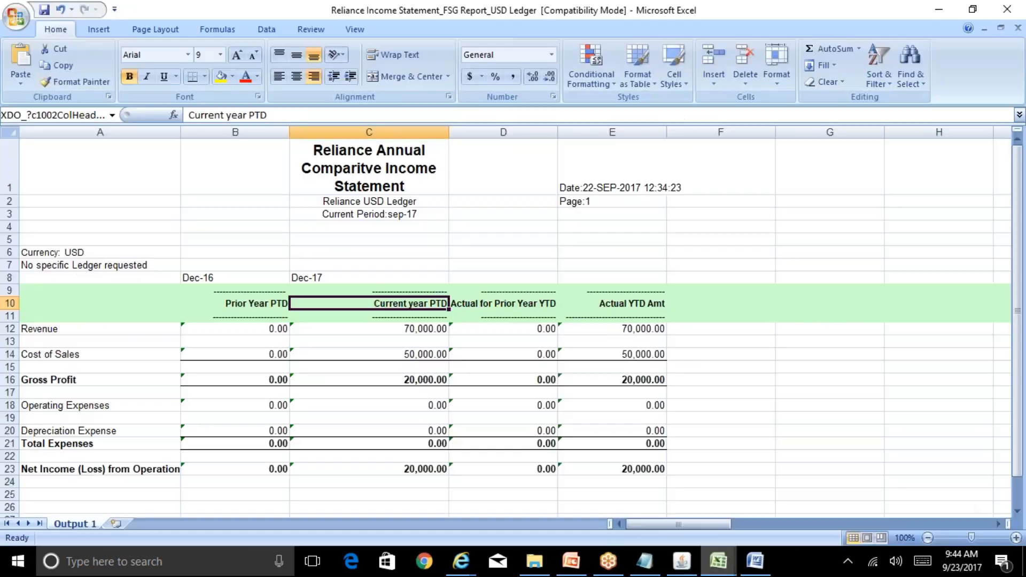
click(524, 305)
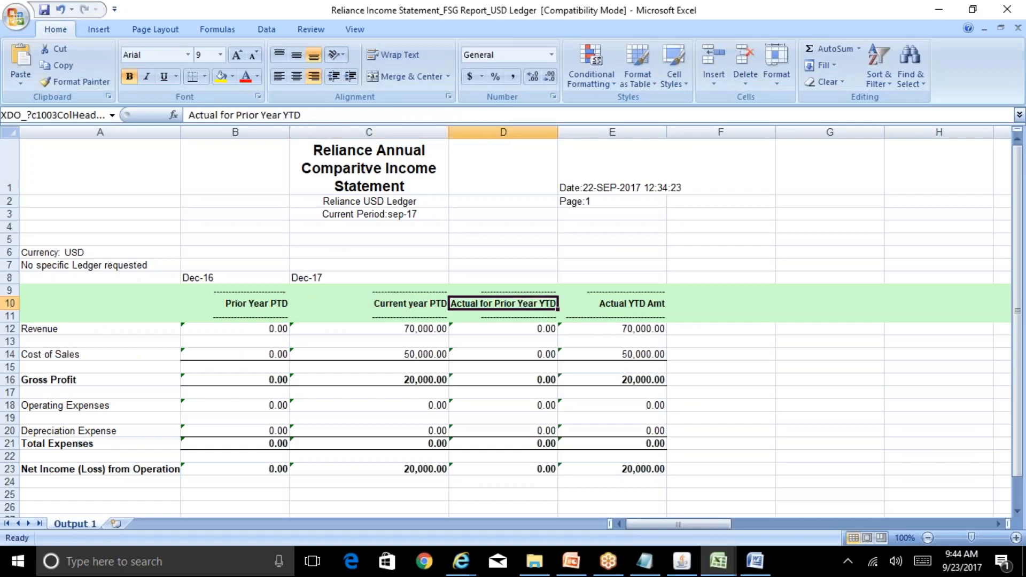
drag(307, 118, 188, 115)
key(ctrl+c)
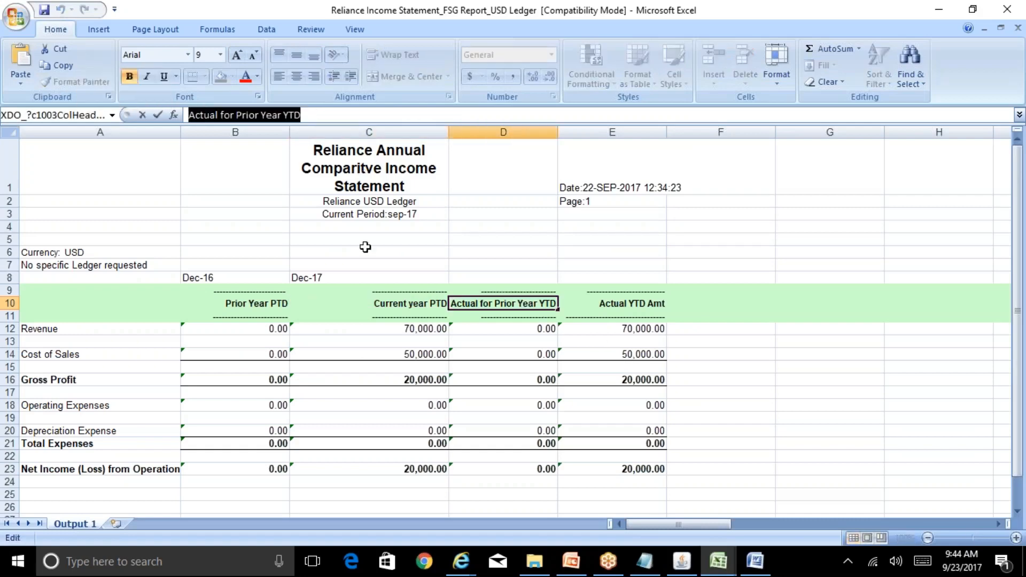
click(681, 561)
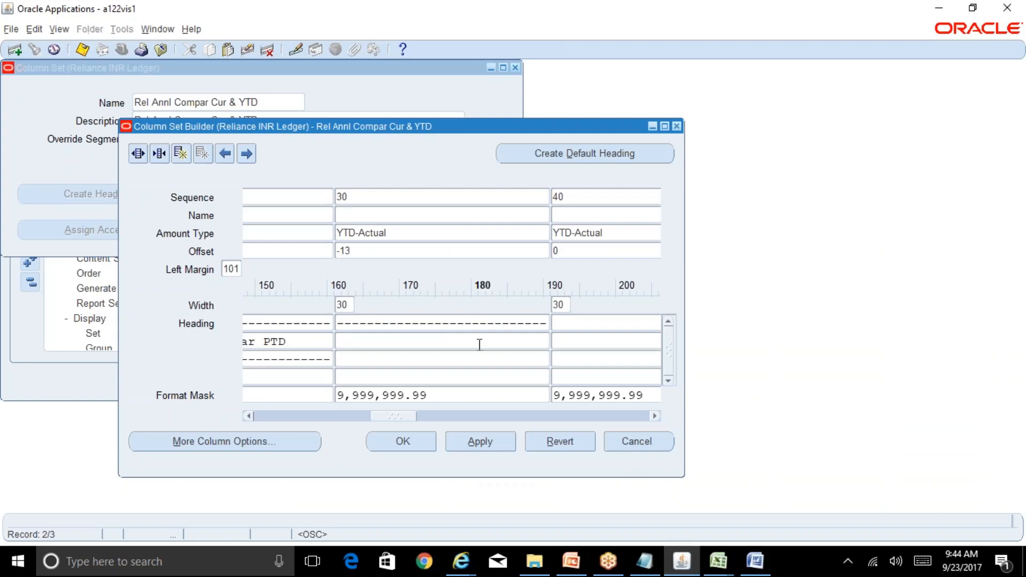
key(ctrl+v)
key(Home)
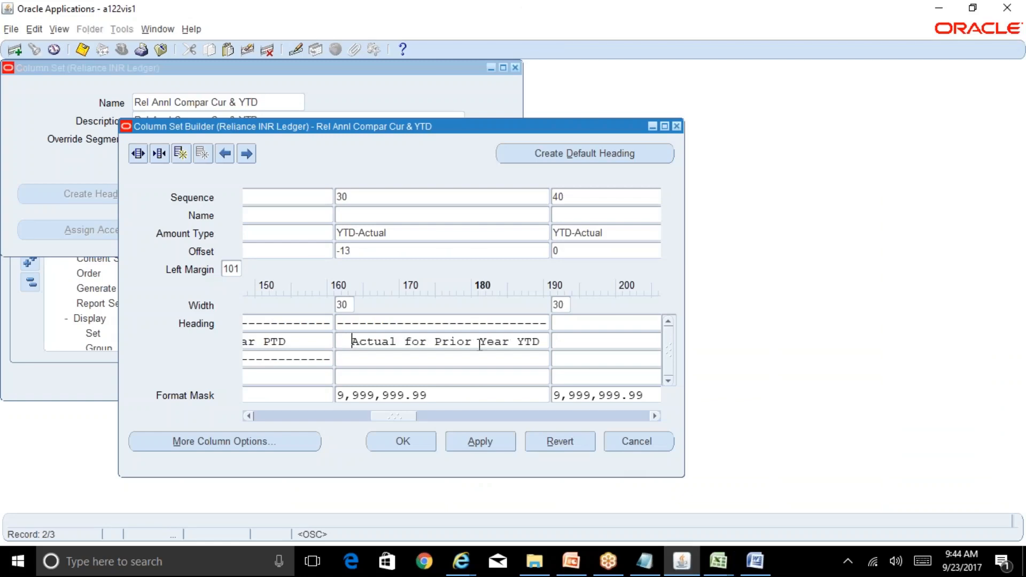
click(366, 356)
text(--------------------------)
Fill the first and third heading lines of column 40 with dashes
click(554, 328)
text(----------------------------)
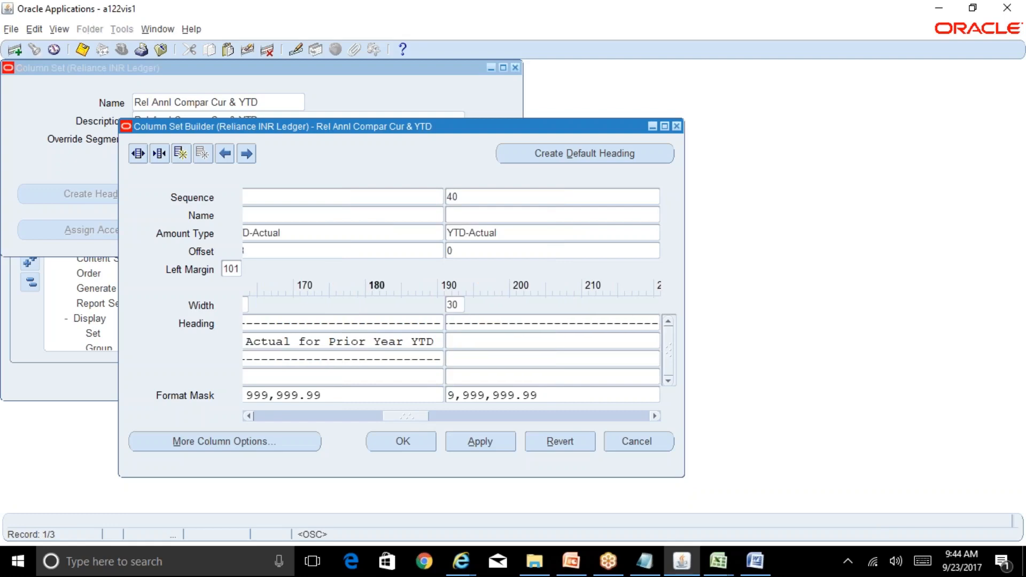
click(472, 359)
text(----------------------------)
Copy "Actual YTD Amt" from Excel cell E10 into column 40's second heading line in Oracle and centre it
click(460, 342)
click(718, 561)
click(865, 503)
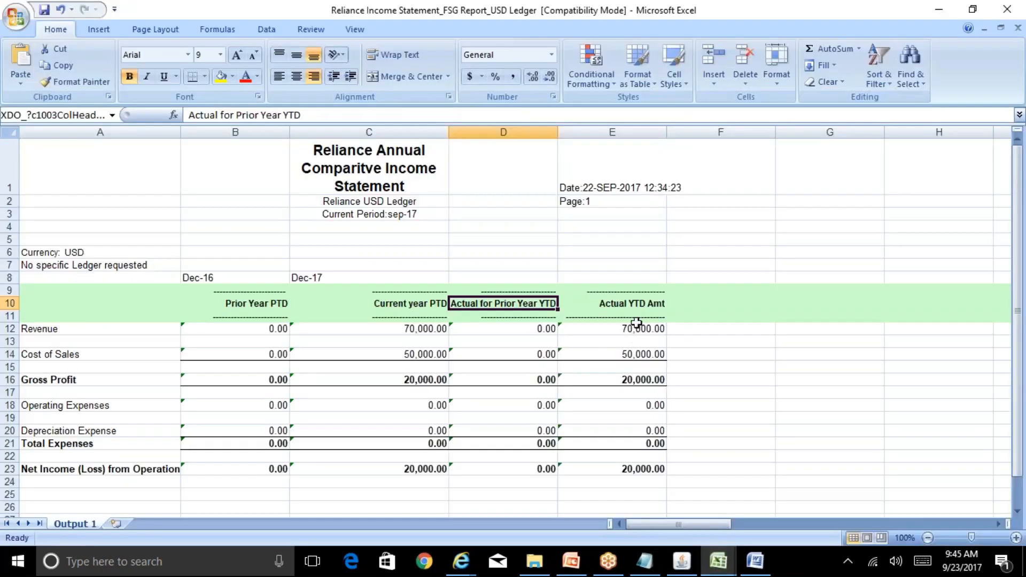
click(648, 307)
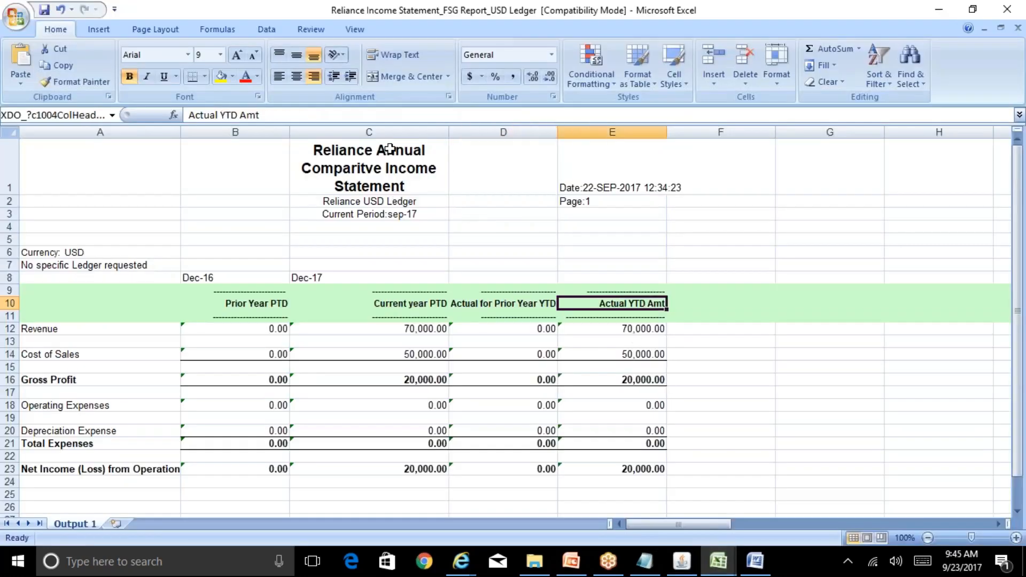
triple_click(300, 115)
key(ctrl+c)
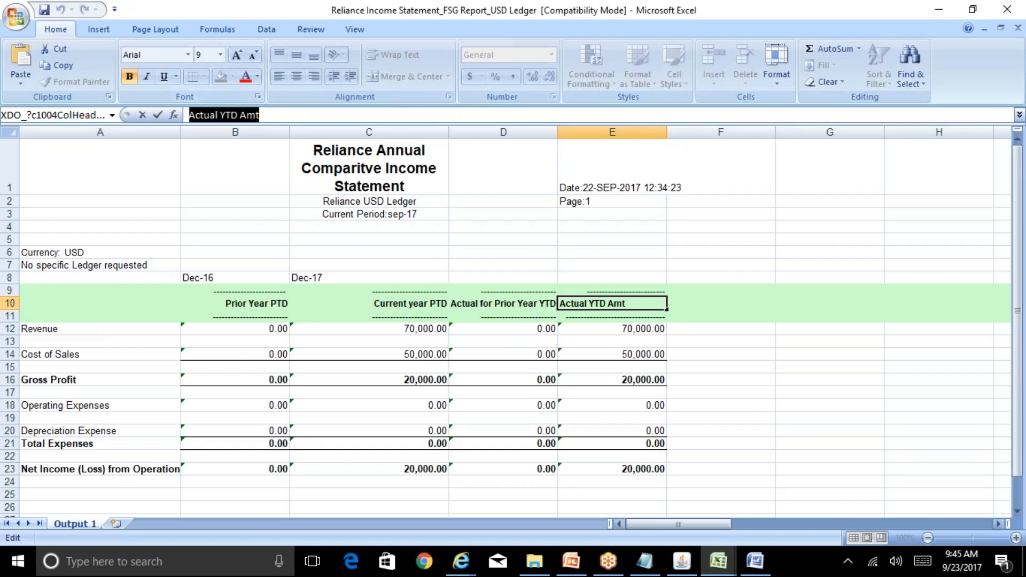
click(682, 561)
key(ctrl+v)
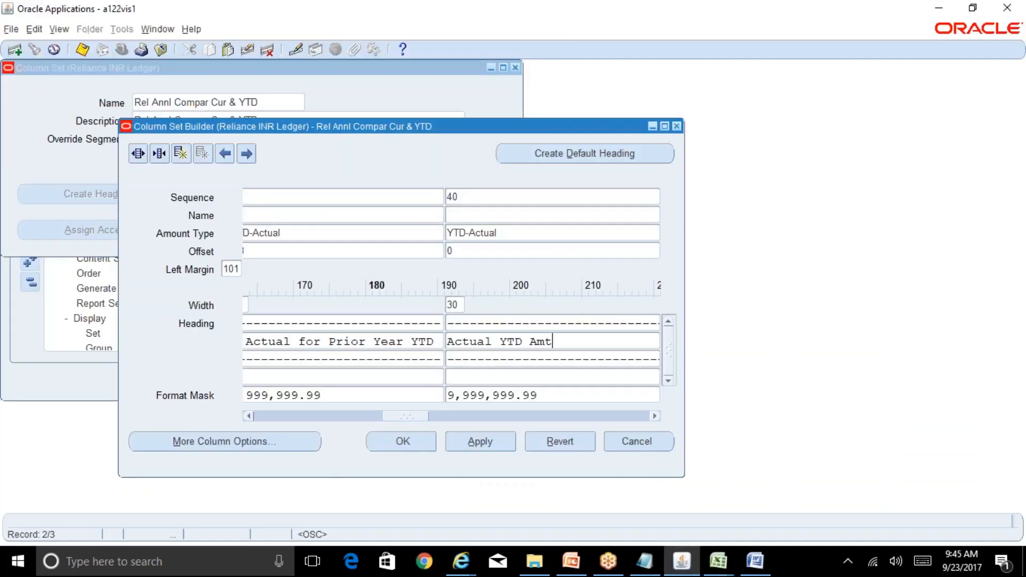
key(Home)
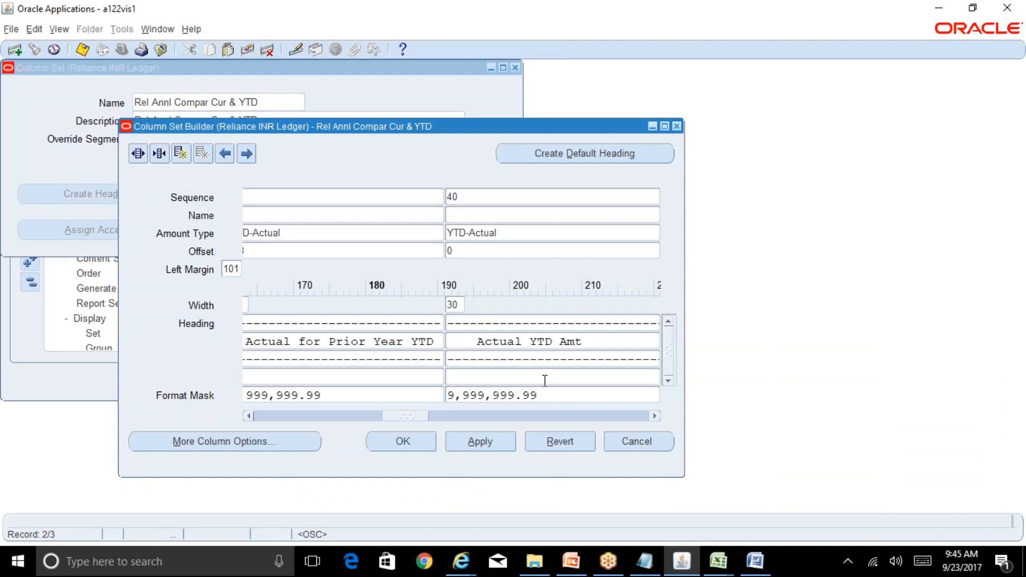
Apply the column heading changes and close the column set builder and the column set definition
drag(423, 415, 353, 422)
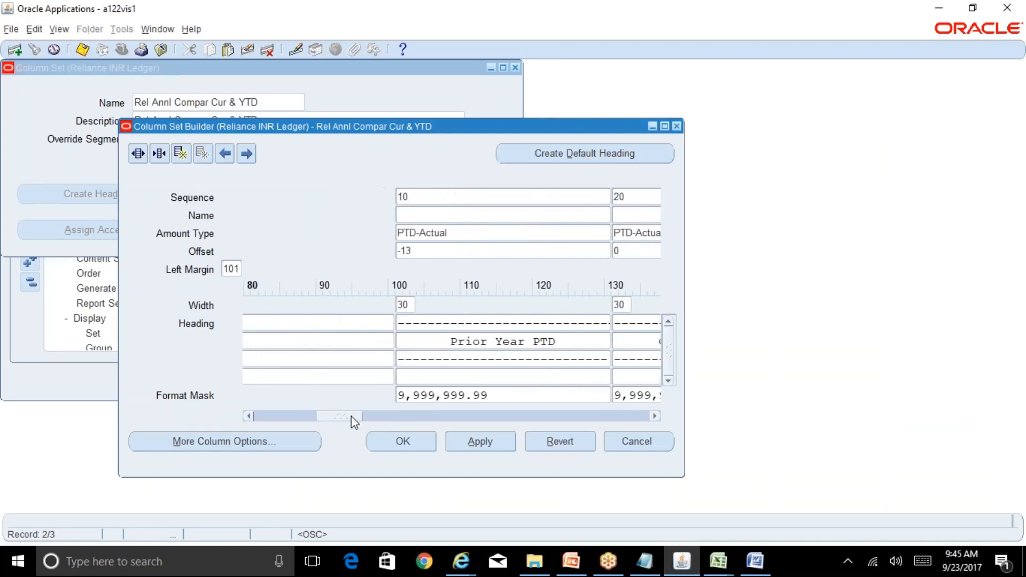
click(496, 448)
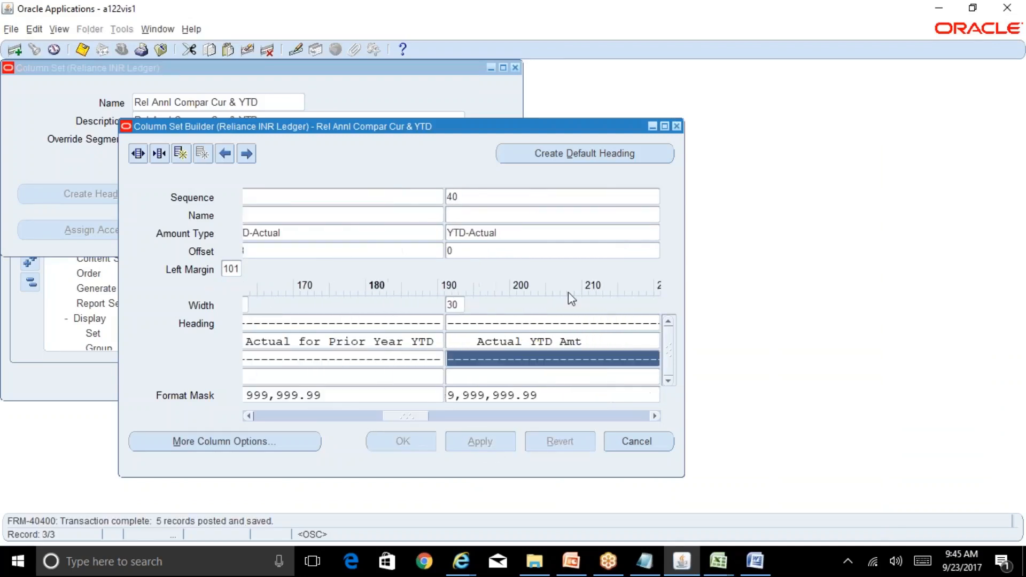
click(676, 126)
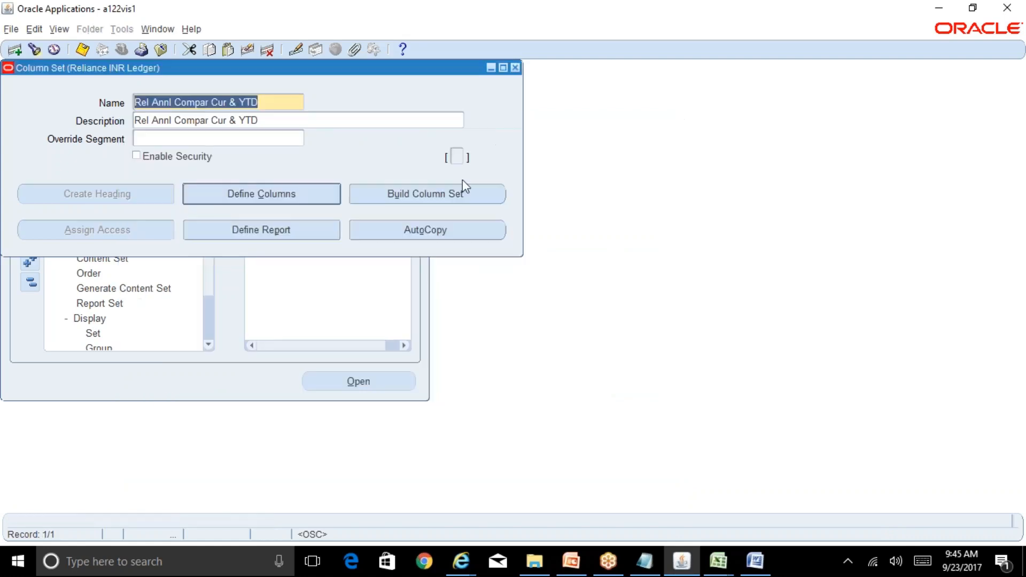
click(514, 67)
Open the financial report definition form and name the report "Rel Income Statement"
click(209, 345)
click(208, 345)
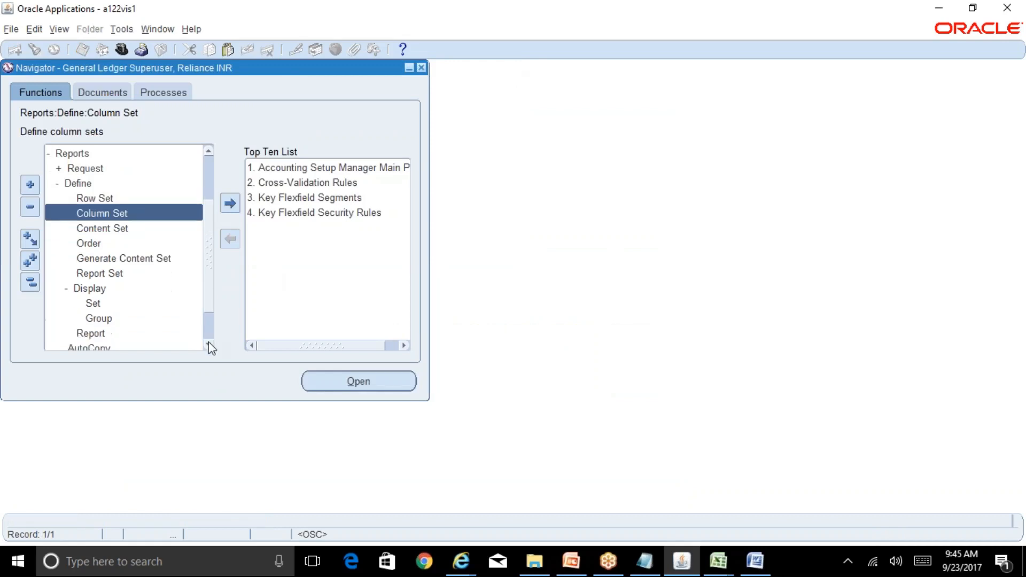
click(209, 345)
double_click(123, 319)
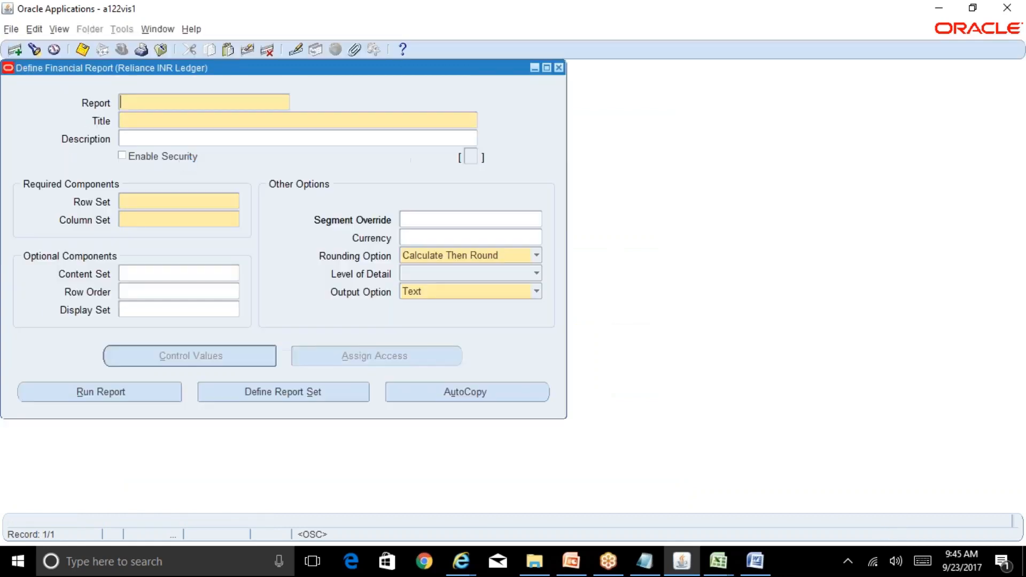
text(Rel Income Statement)
Copy "Reliance Annual Comparitve Income Statement" from Excel cell C1 into the report's title in Oracle
click(347, 122)
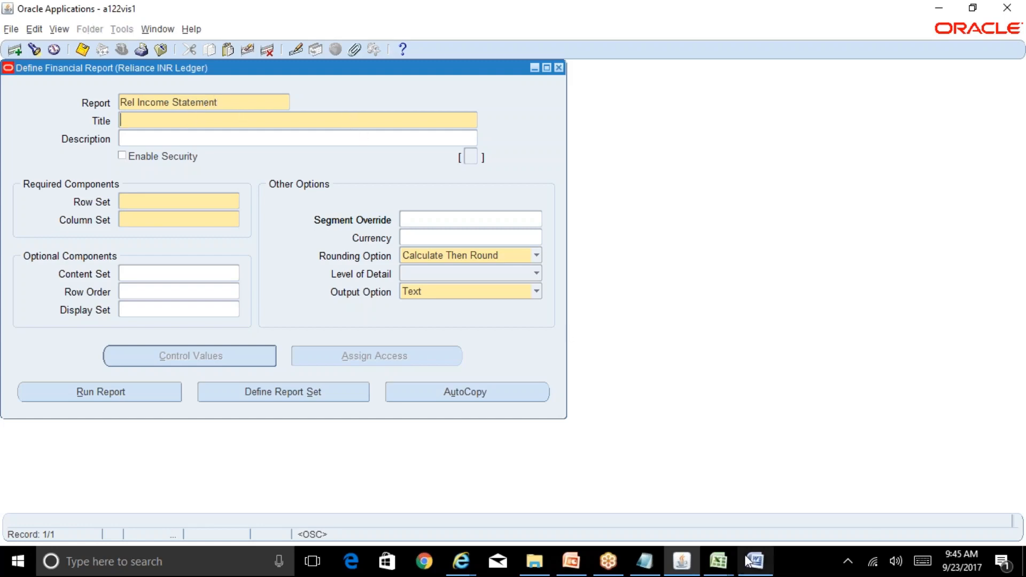
click(718, 560)
click(838, 479)
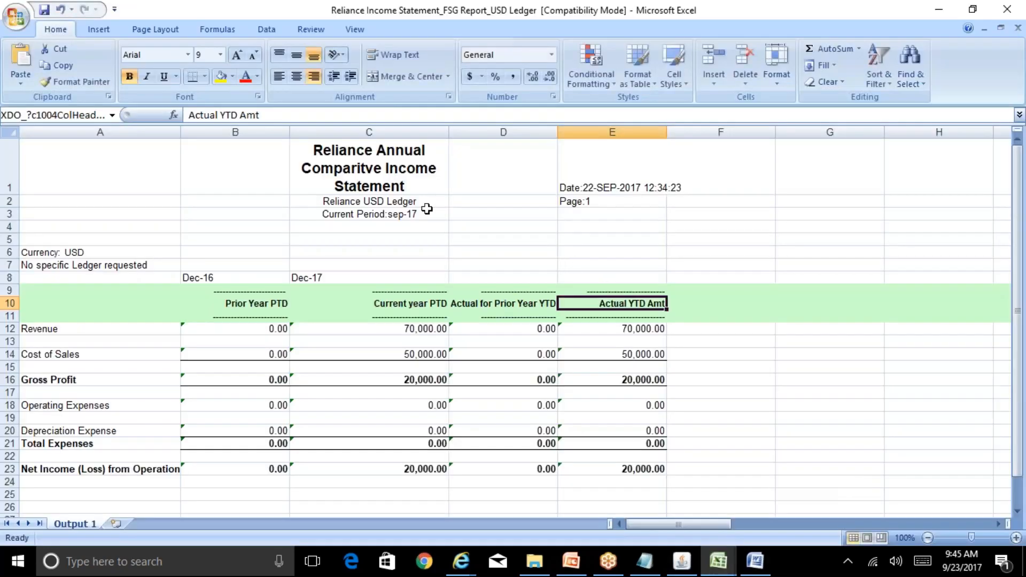
click(376, 175)
drag(432, 115, 143, 111)
key(ctrl+c)
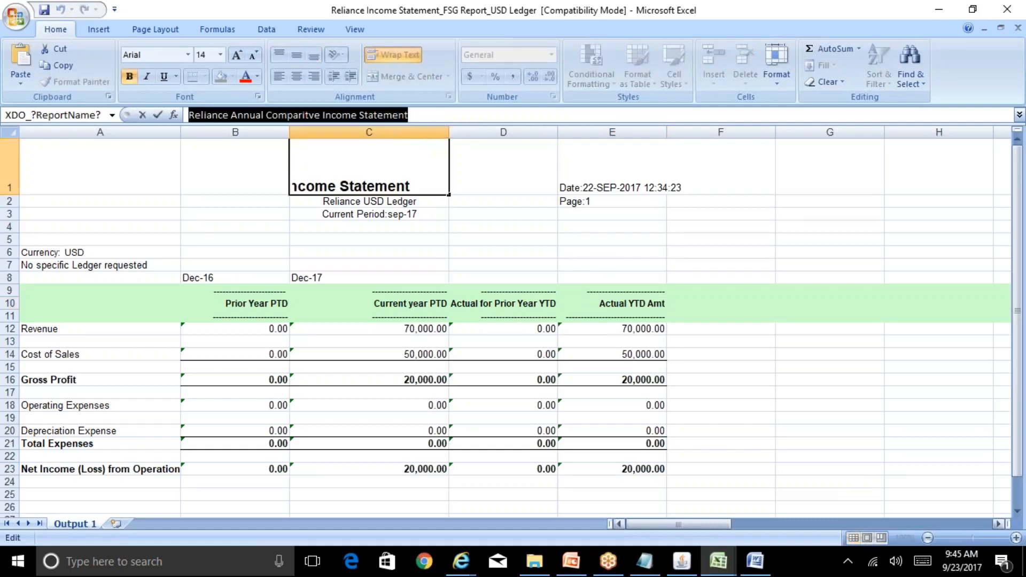
click(681, 560)
key(ctrl+v)
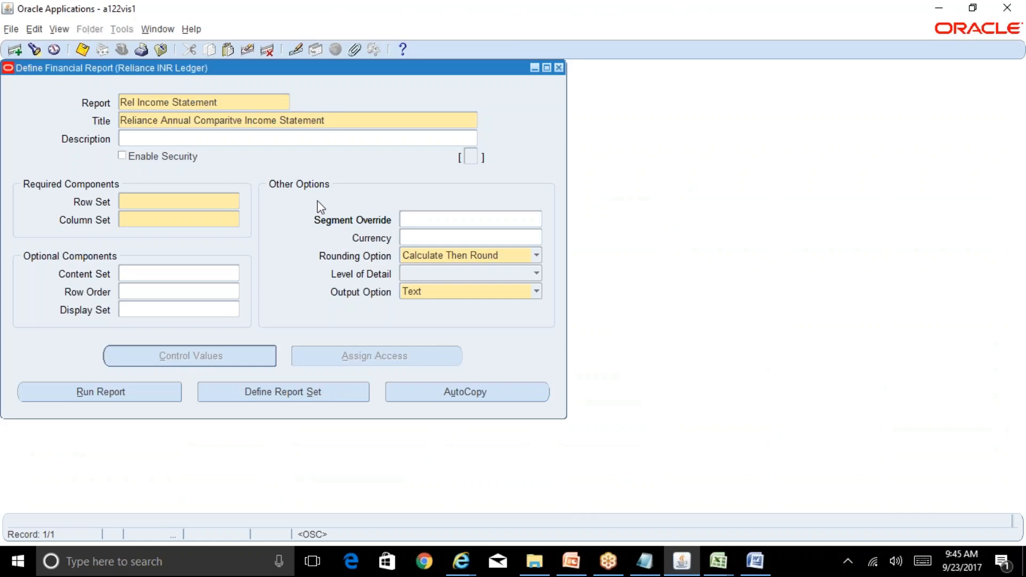
Assign "Rel Income Stmt Row set" as the report's row set
click(219, 201)
click(233, 202)
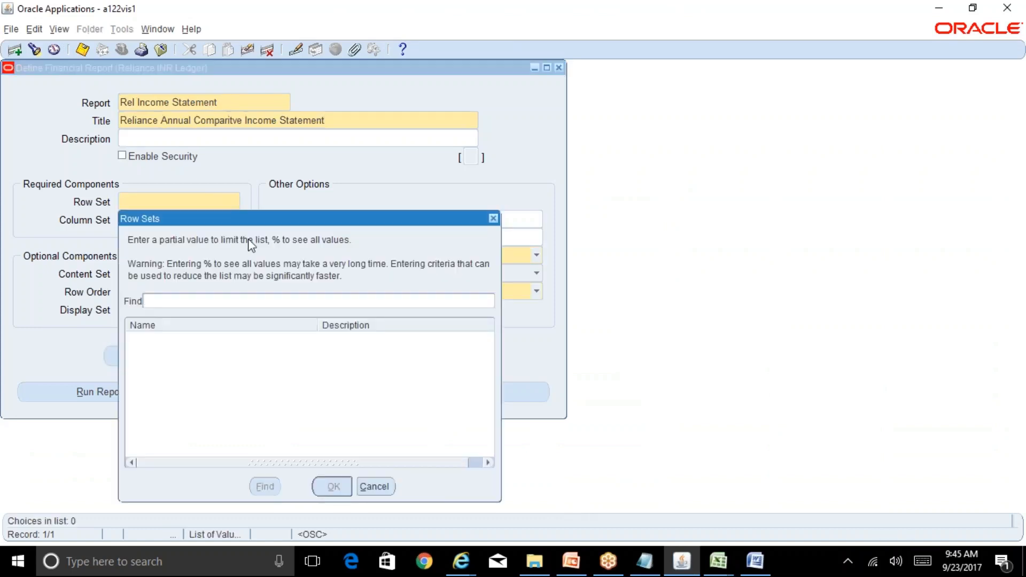
text(%)
key(Return)
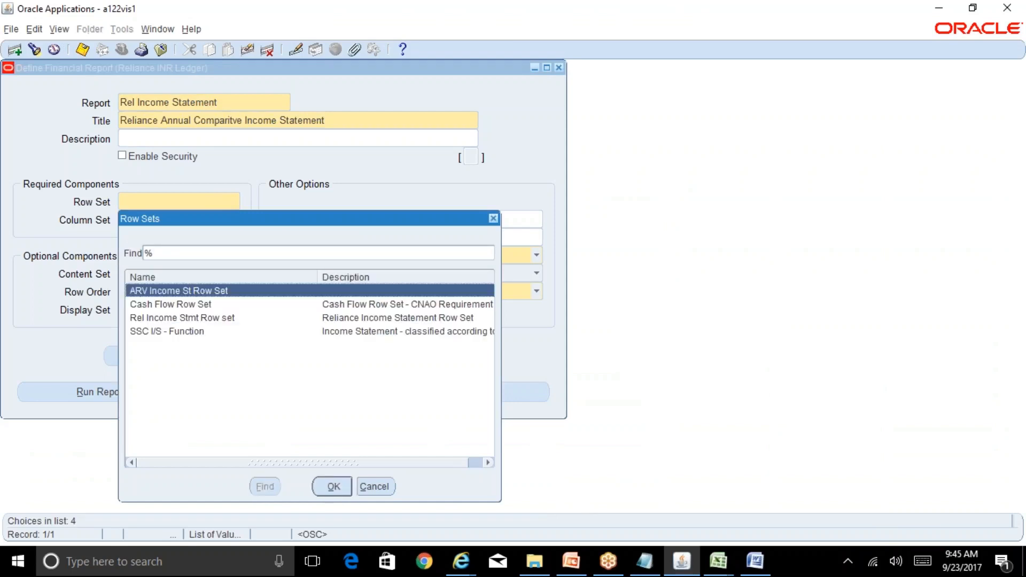
key(Down)
key(Down)
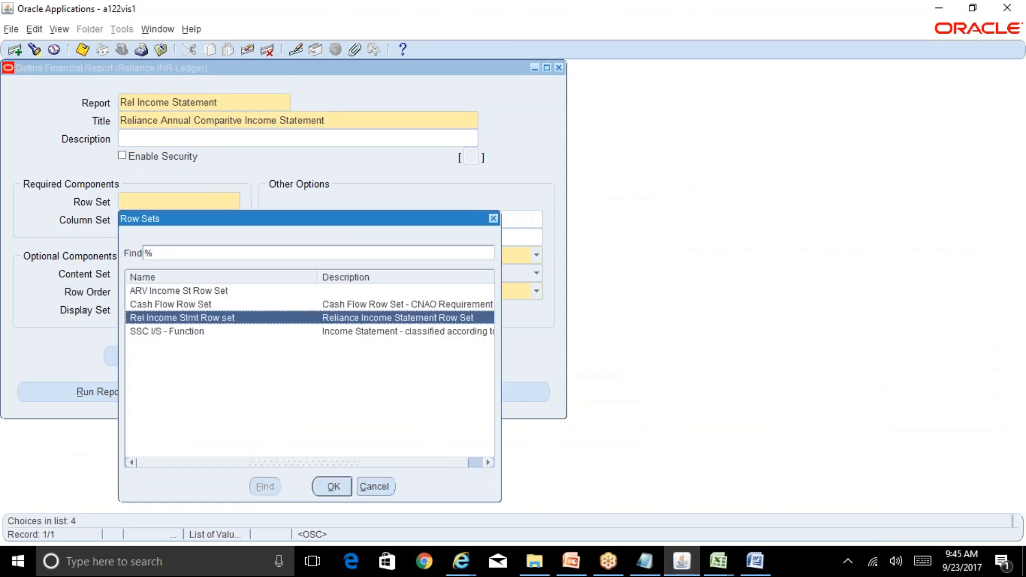
key(Return)
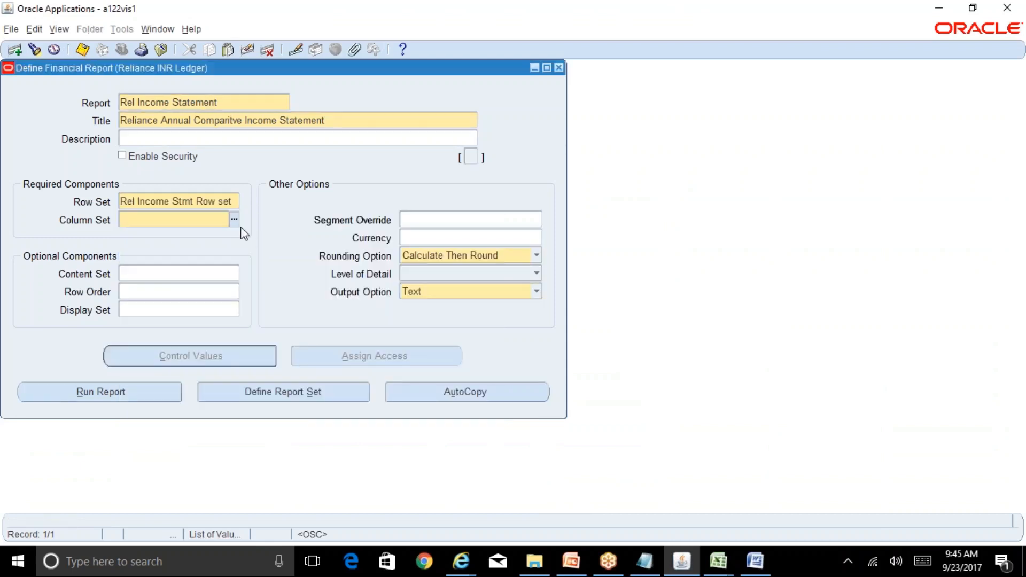
Assign "Rel Annl Compar Cur & YTD" as the report's column set and save the report
click(236, 223)
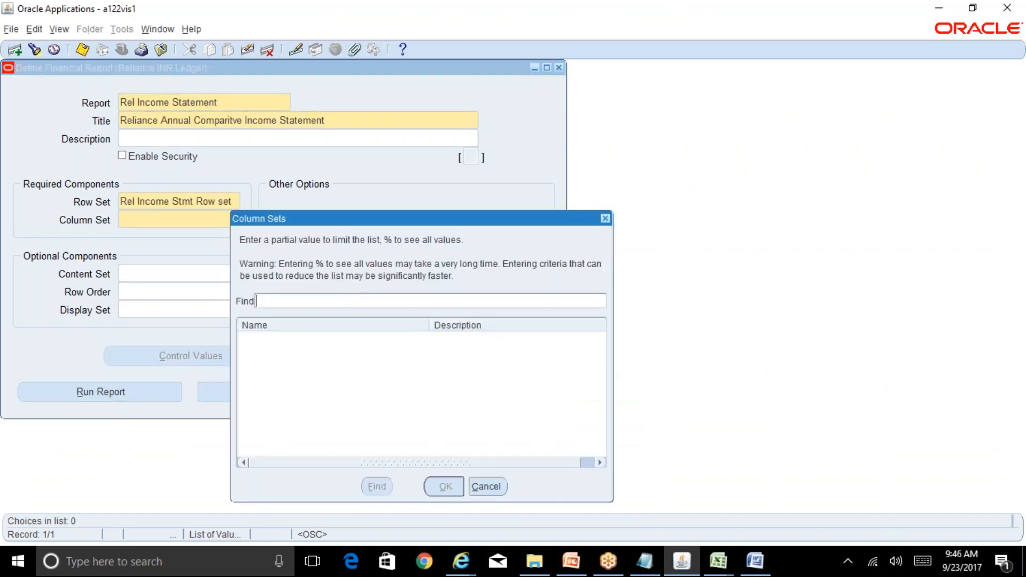
text(Rel Annl Compar Cur & YTD%)
key(Return)
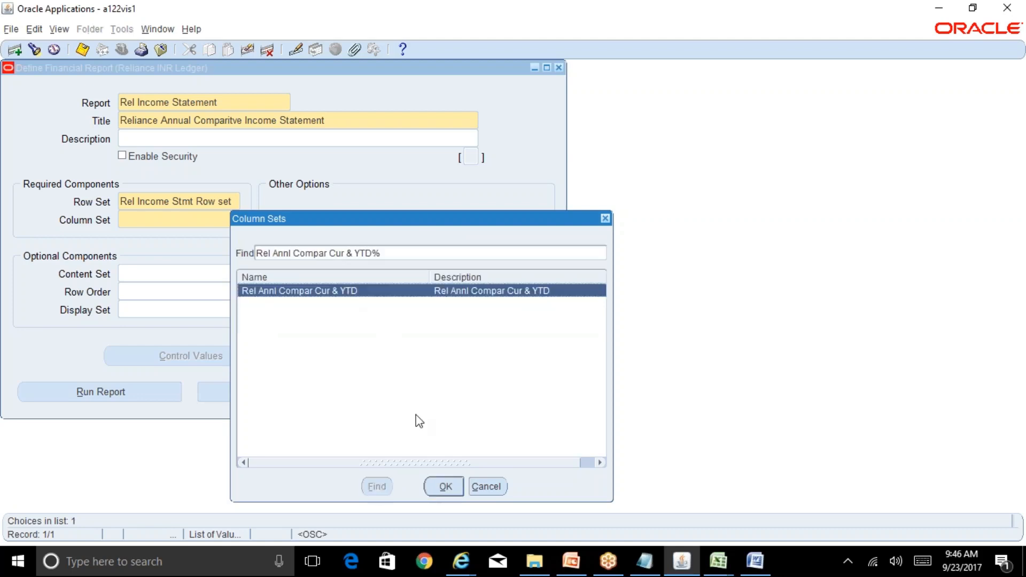
click(445, 488)
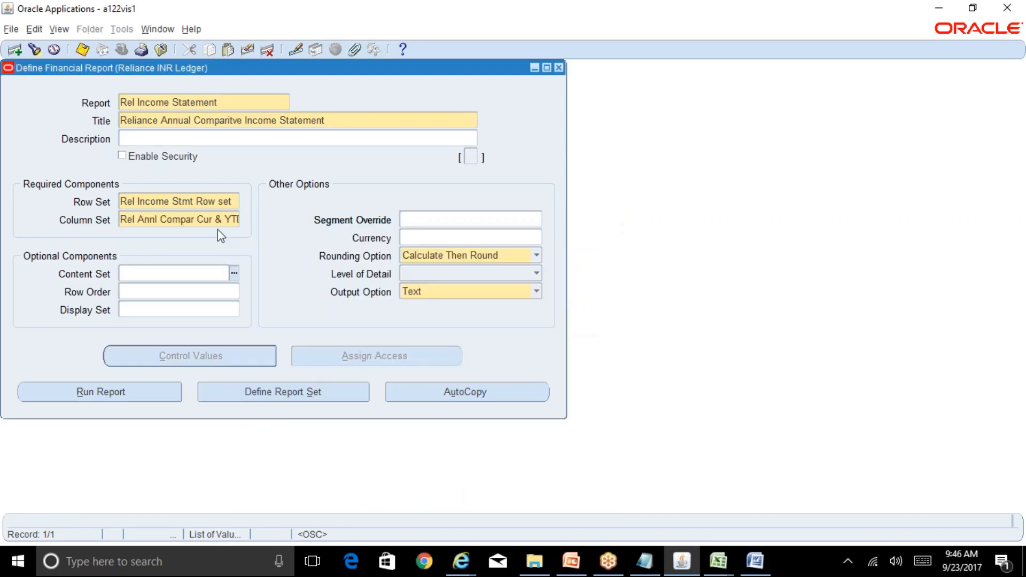
click(210, 215)
click(81, 47)
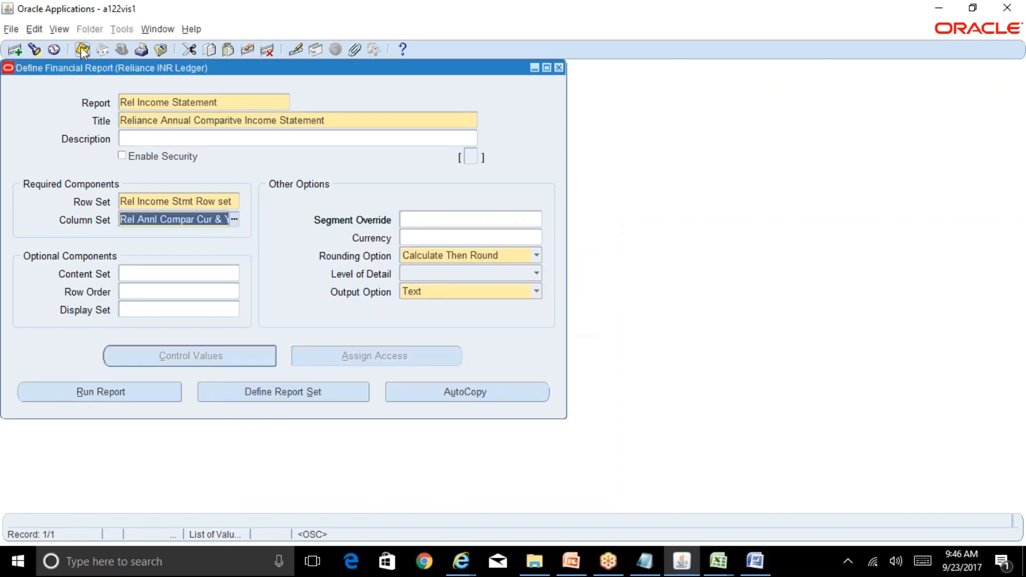
click(227, 102)
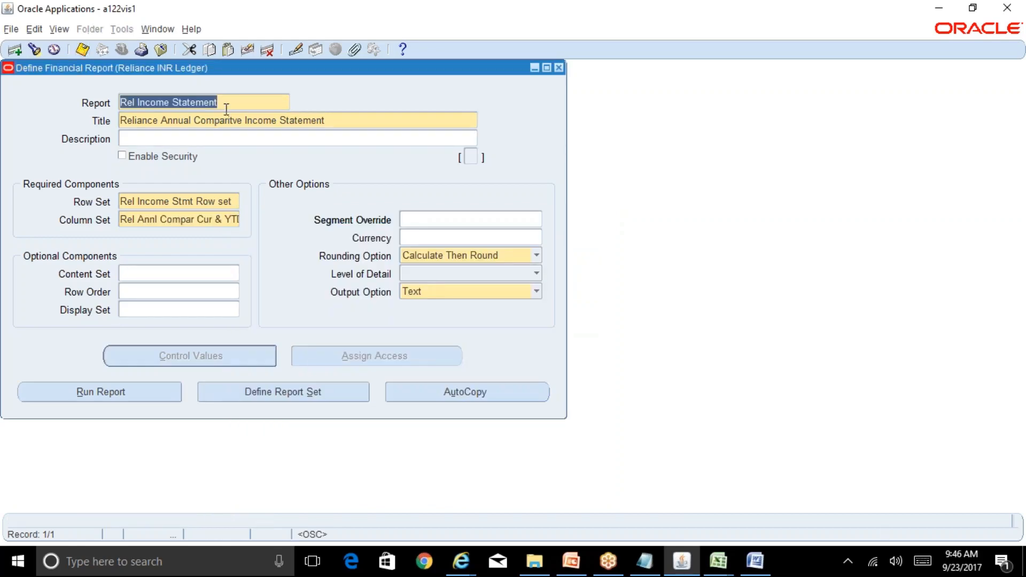
click(209, 201)
click(229, 221)
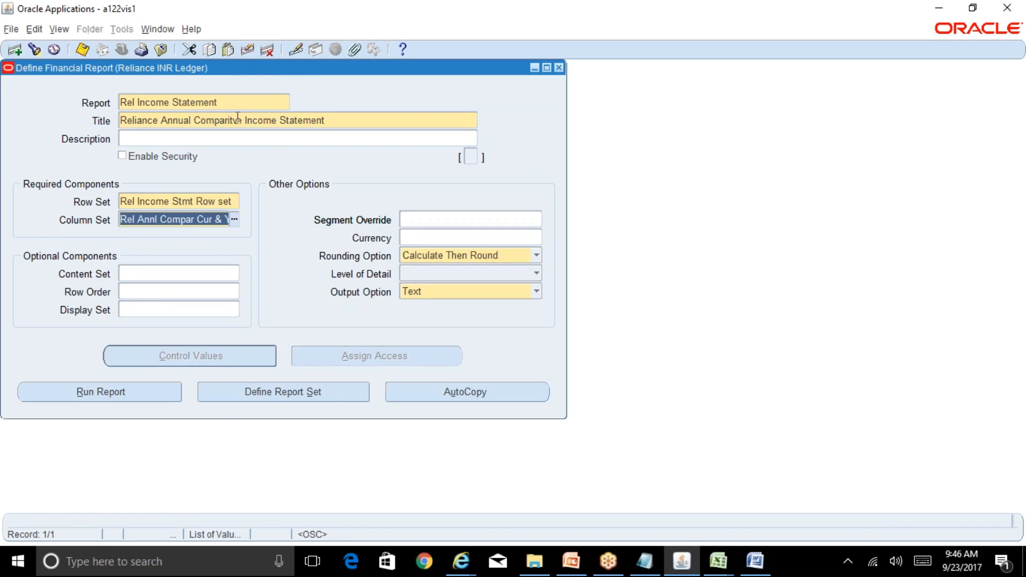
click(230, 102)
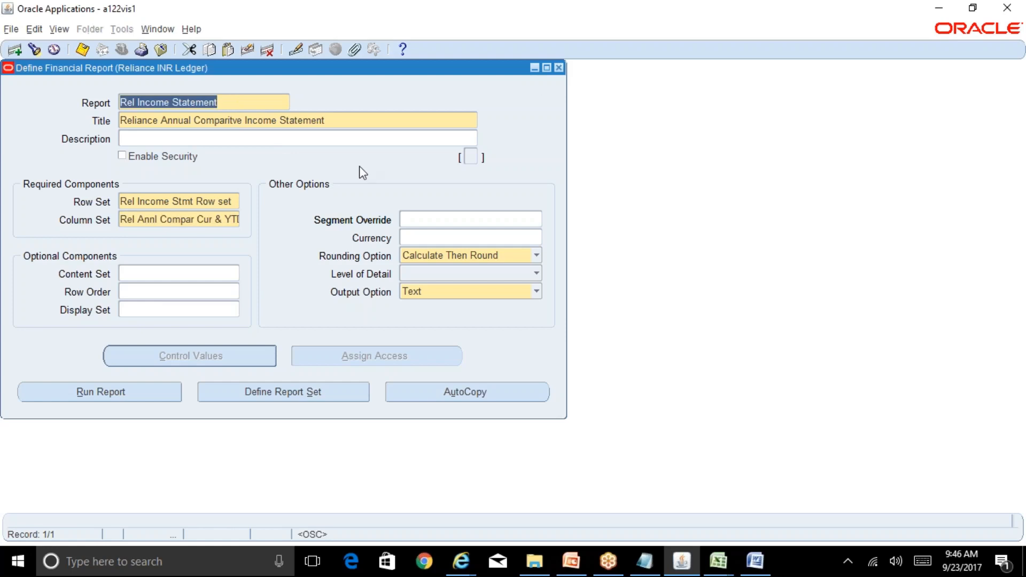
click(157, 396)
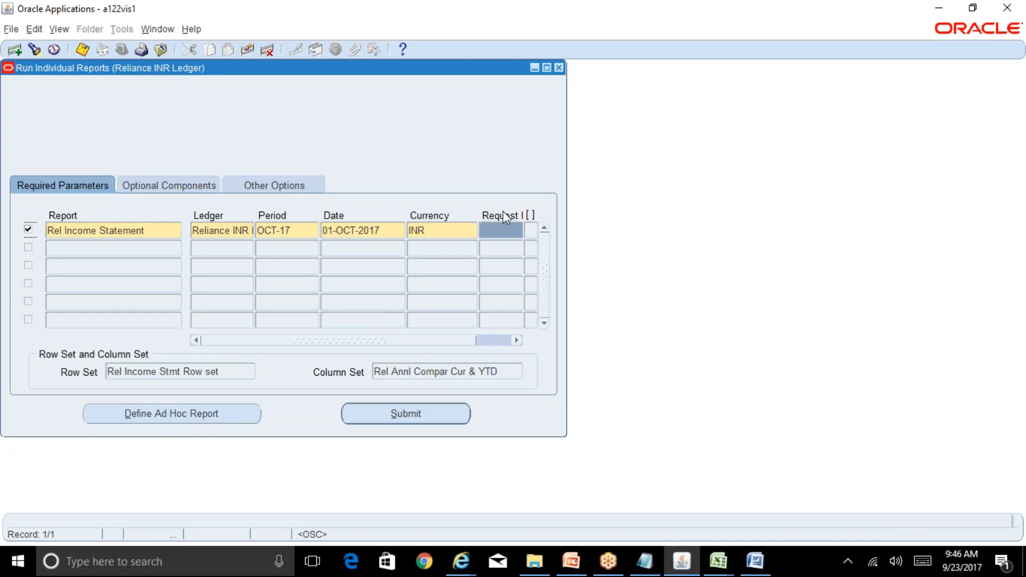
click(560, 68)
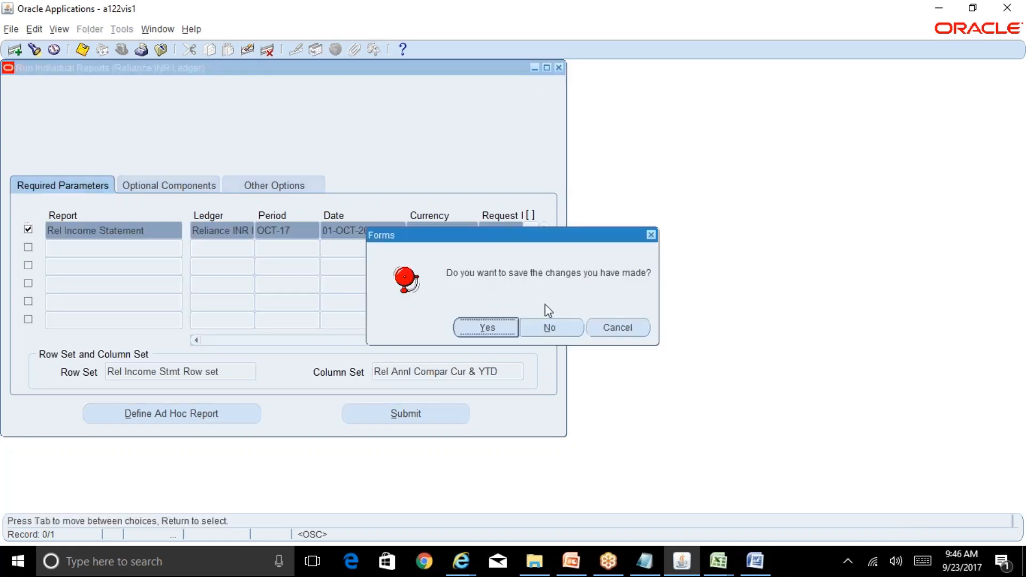
click(547, 327)
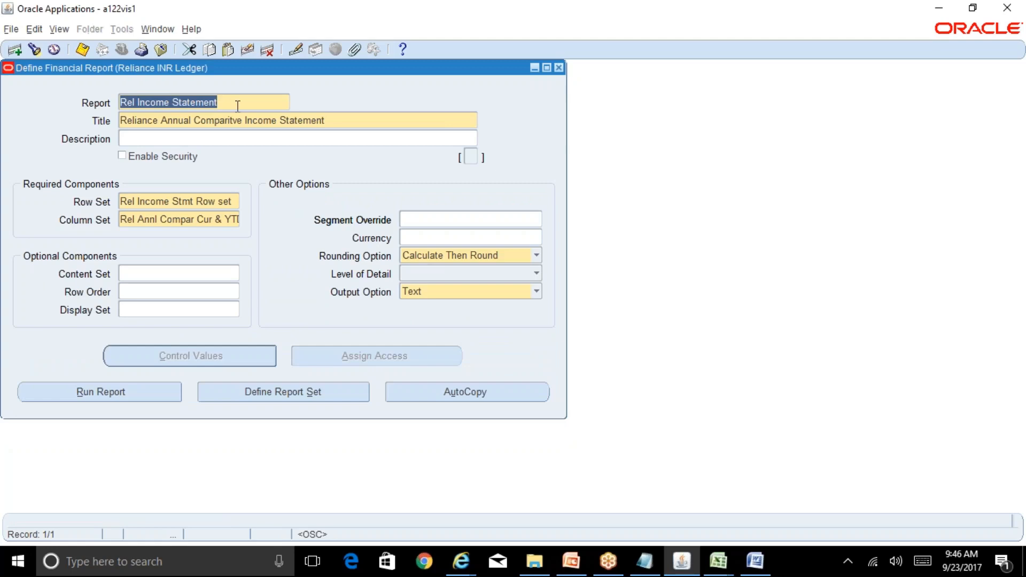
Close the report definition and start a new request for "Program - Publish FSG Report"
click(558, 68)
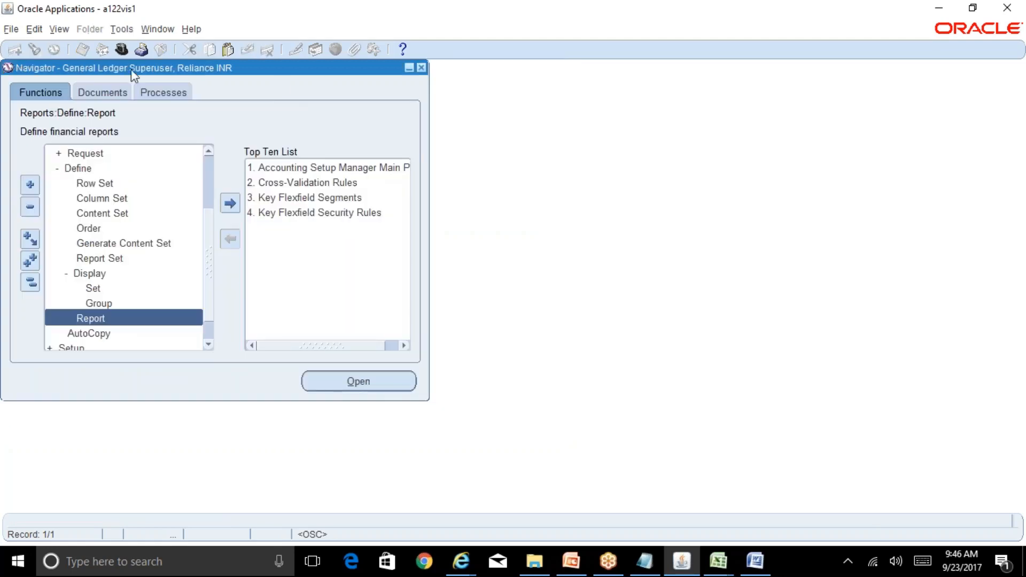
click(59, 29)
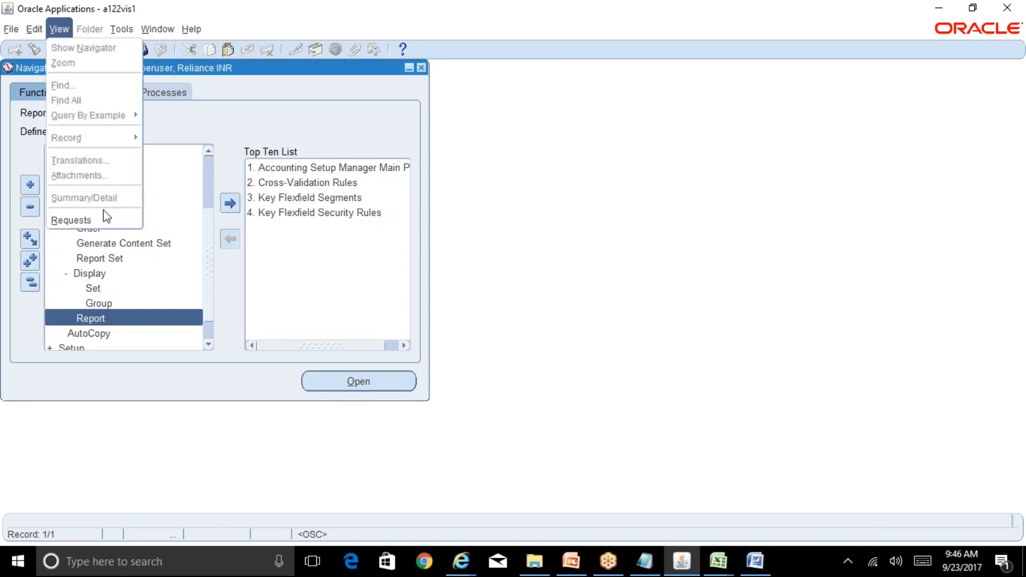
click(109, 223)
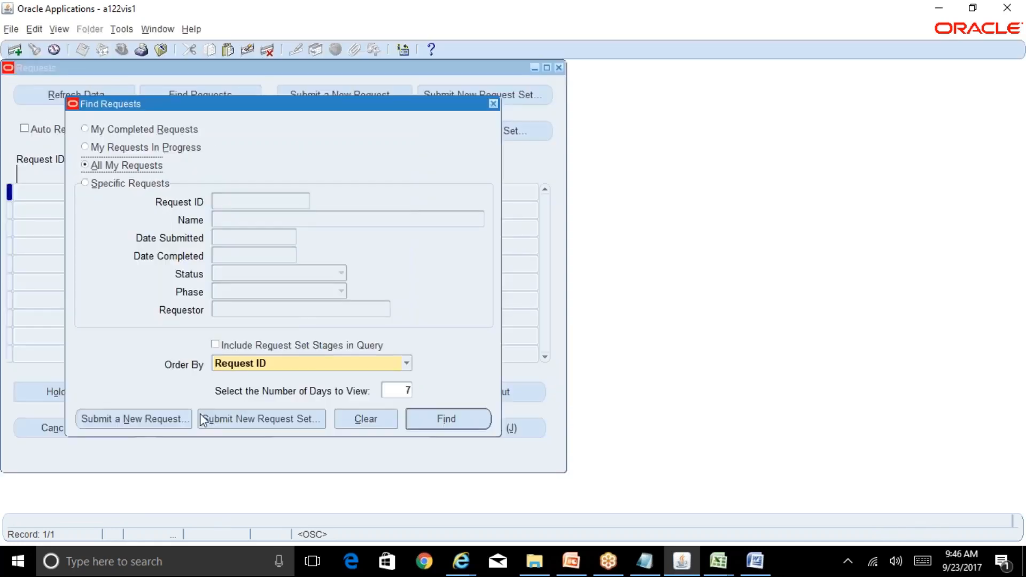
key(Return)
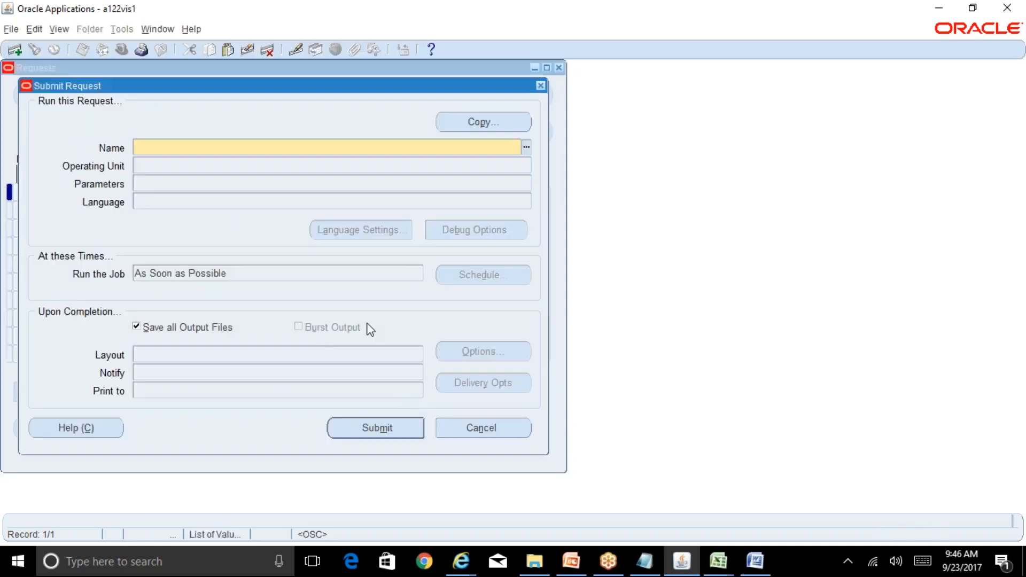
text(Program%Pub%FSG%)
key(Tab)
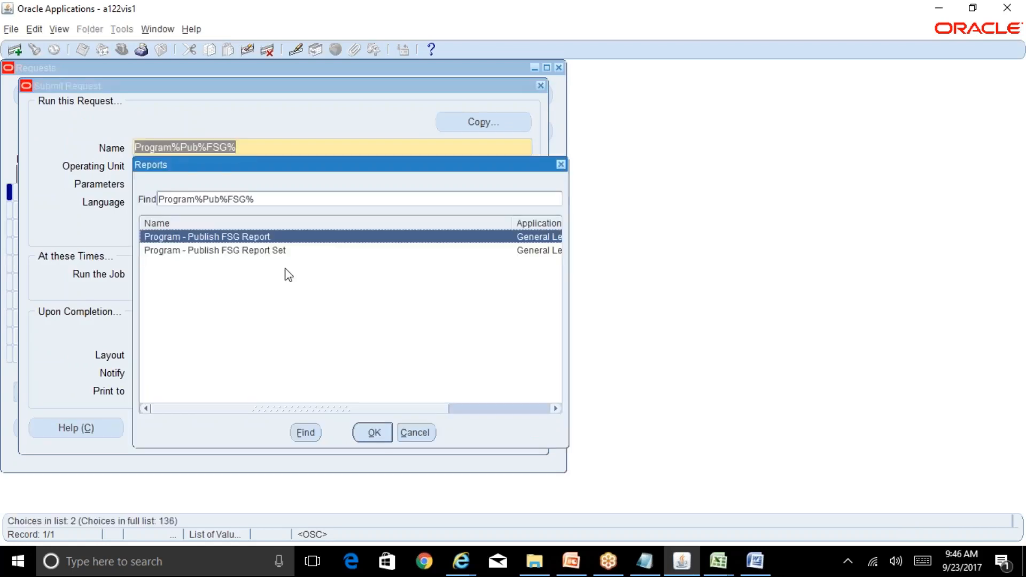
double_click(242, 236)
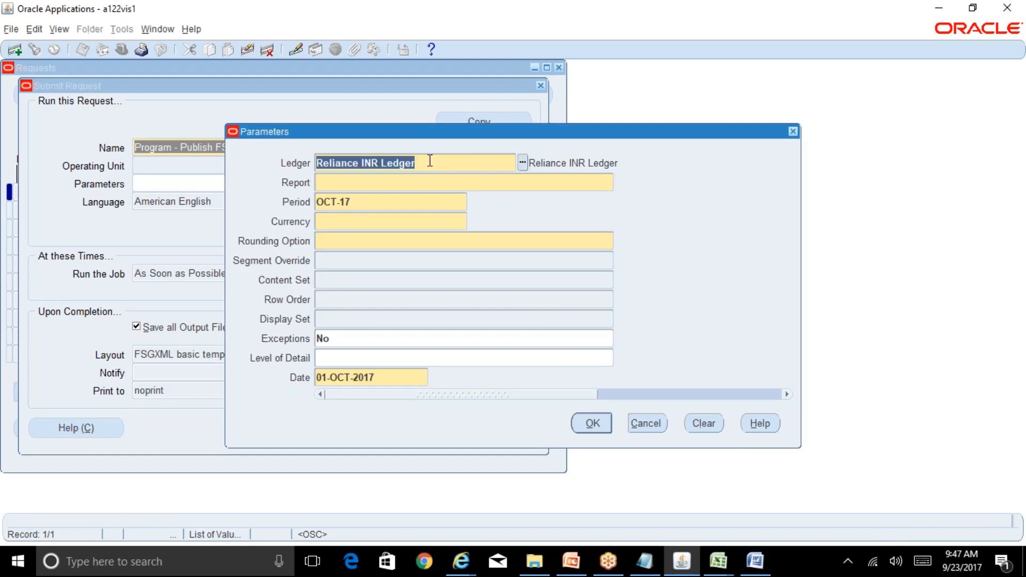
Set the request parameters to report "Rel Income Statement" and period SEP-17
click(435, 181)
text(Rel Income Statement)
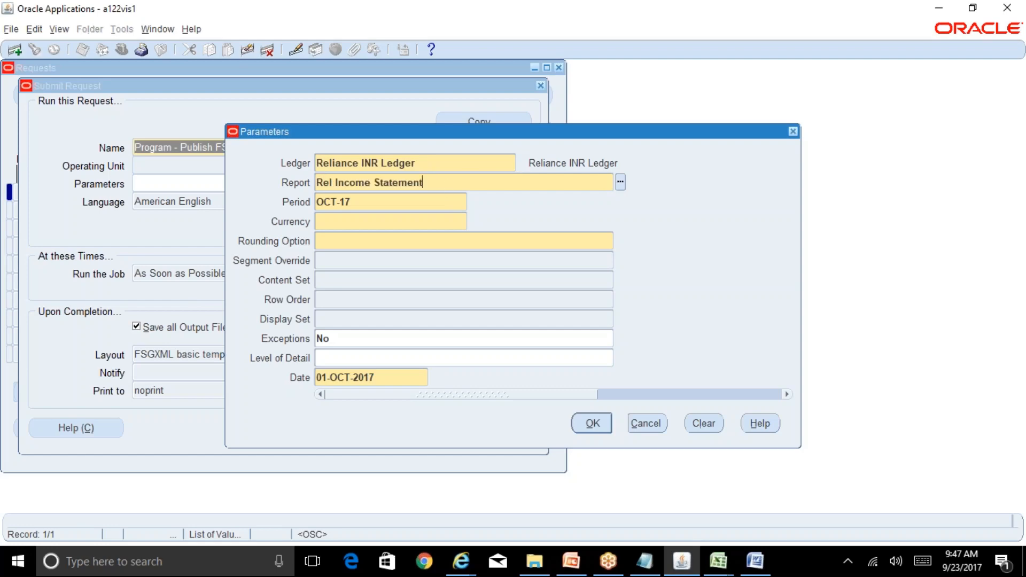
key(Tab)
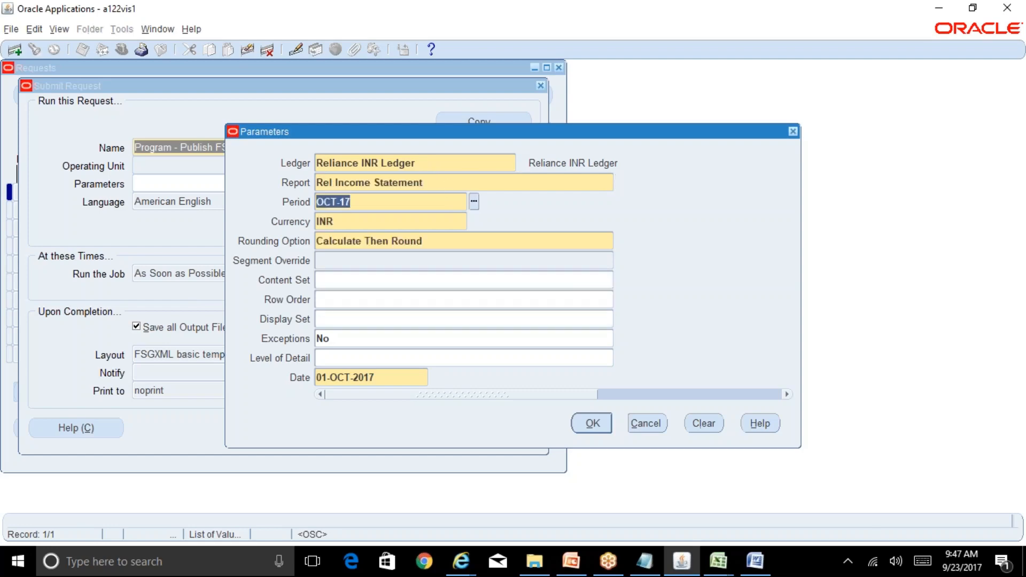
click(474, 184)
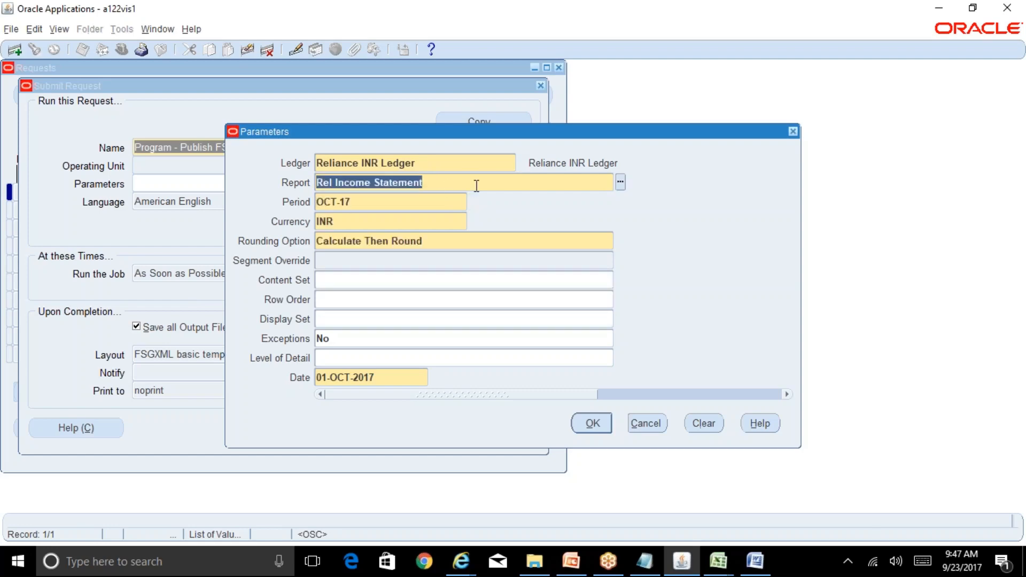
key(ctrl+l)
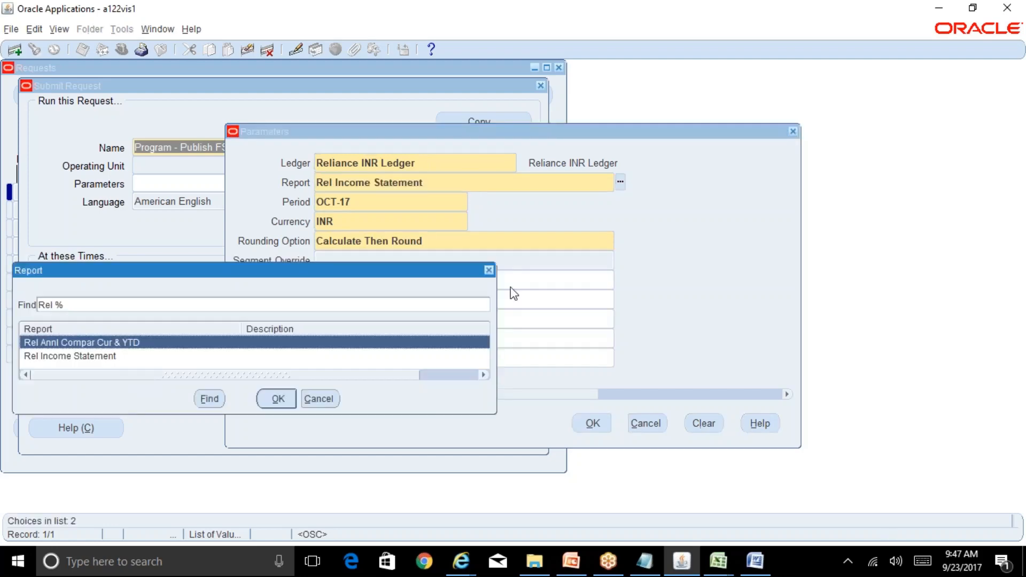
click(326, 398)
click(363, 204)
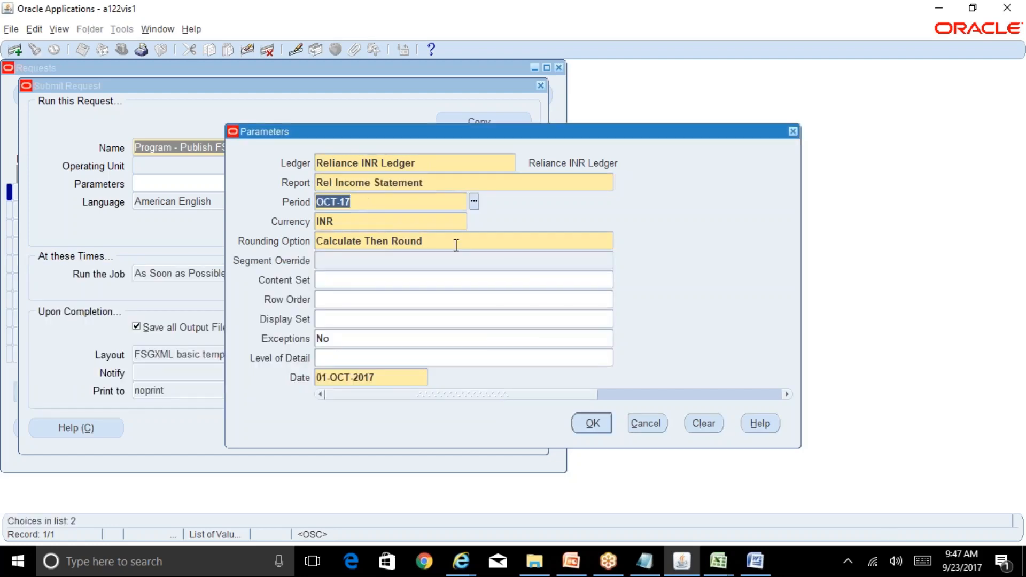
text(sep-17)
key(Tab)
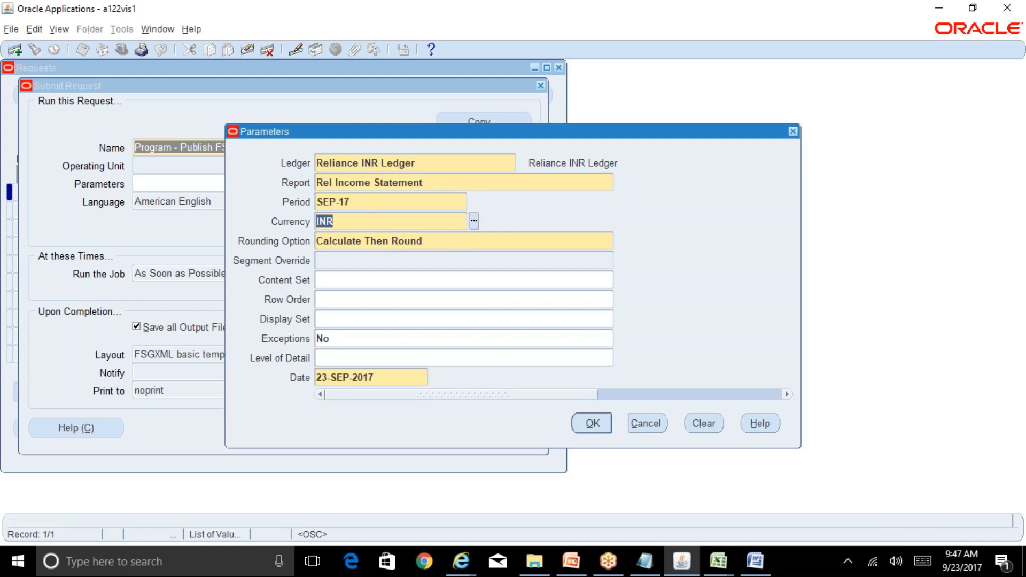
In the Reliance Income Statement workbook in Excel, change the period labels to Sep-17 in C8 and Sep-16 in B8
click(717, 561)
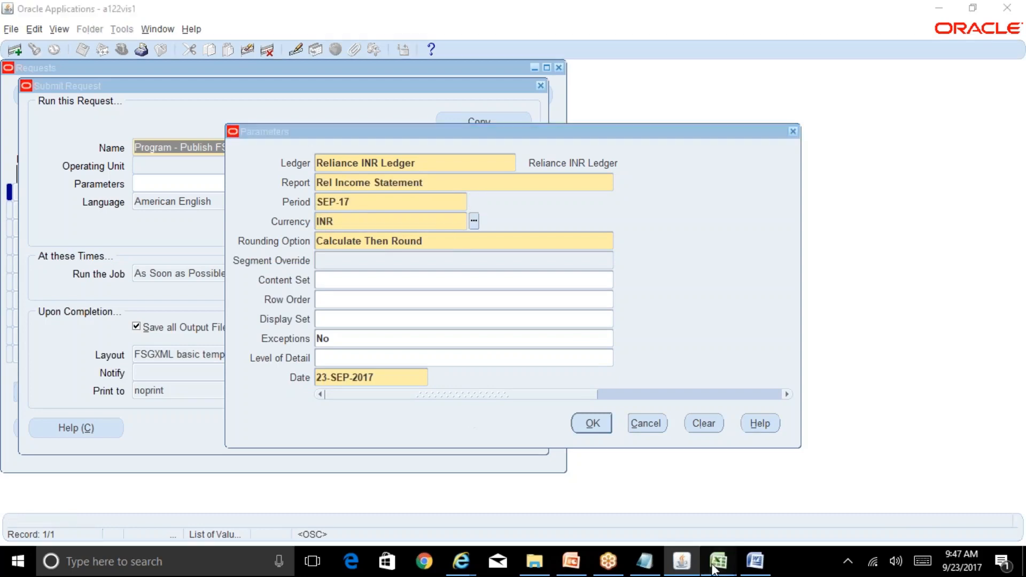
click(876, 476)
click(340, 278)
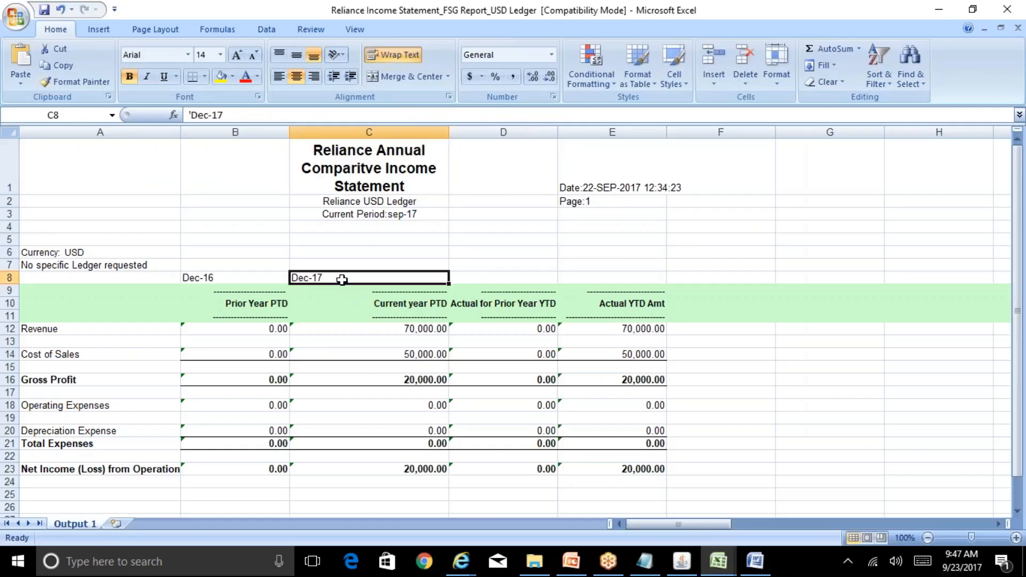
text('Sep-17)
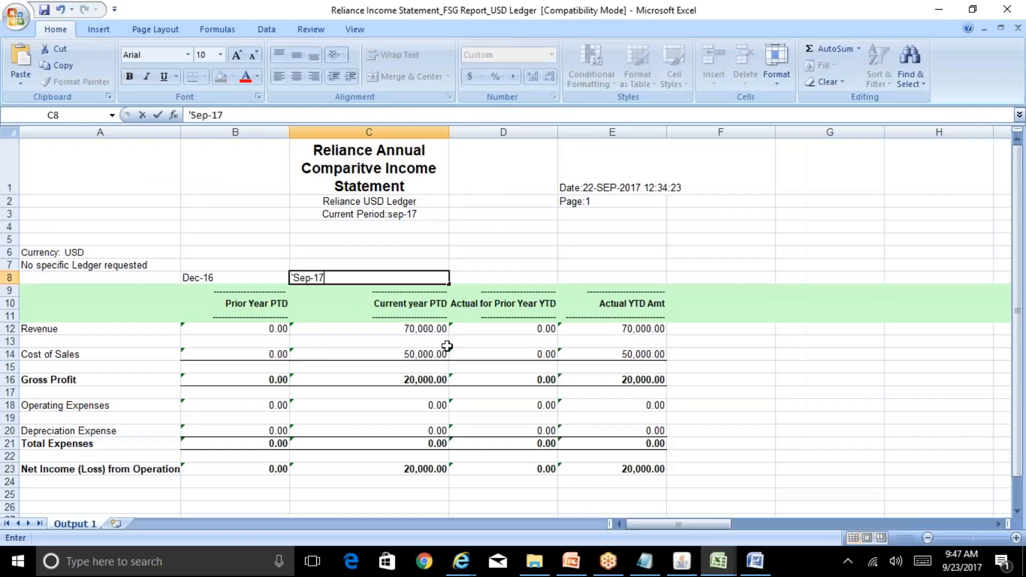
key(Left)
text('Sep-16)
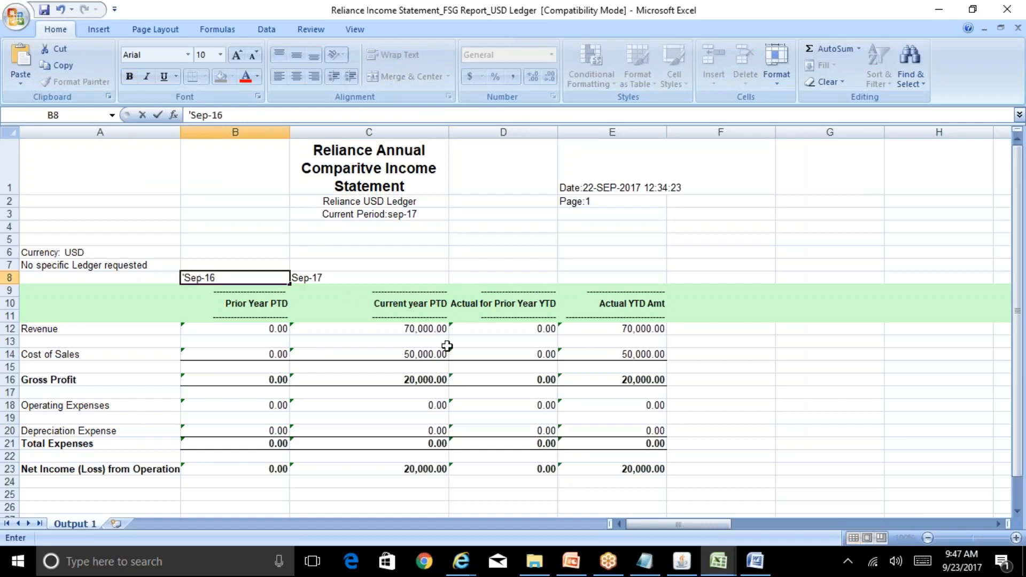
key(Right)
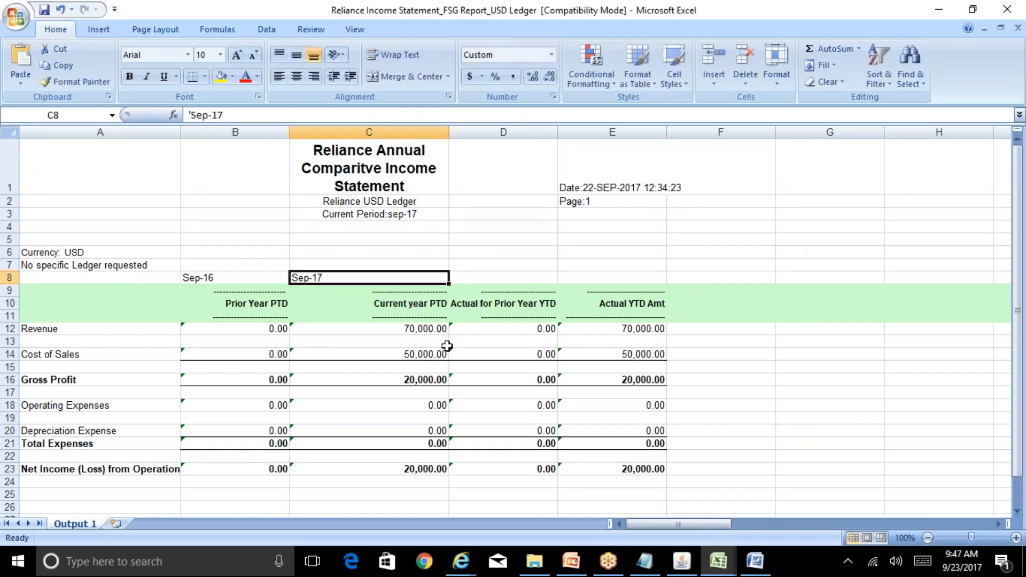
key(Left)
key(Right)
key(Right)
key(Right)
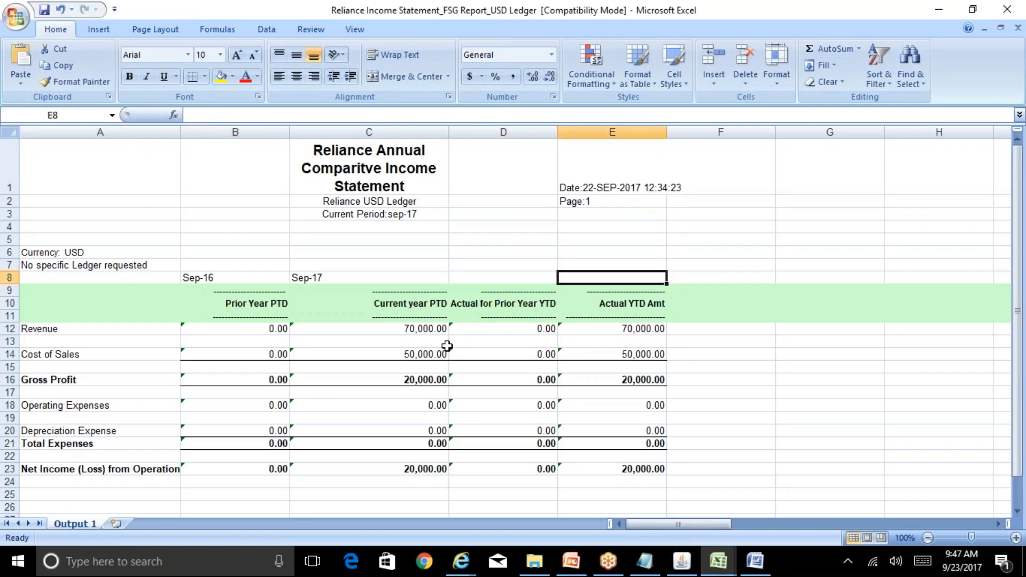
key(Left)
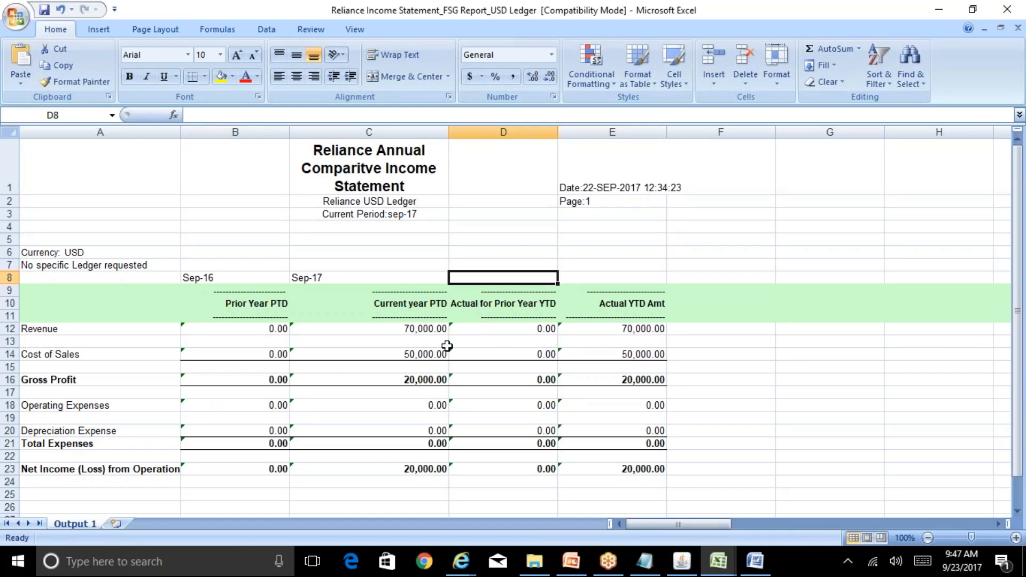
Back in Oracle, accept the request parameters and set the output layout to "FSGXML: Basic Excel Template"
click(682, 561)
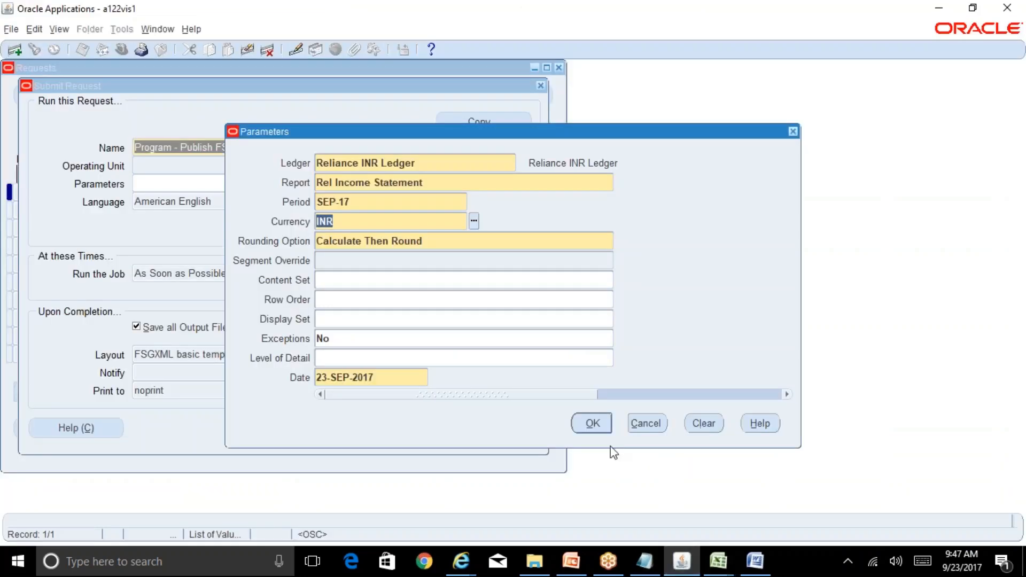
click(592, 423)
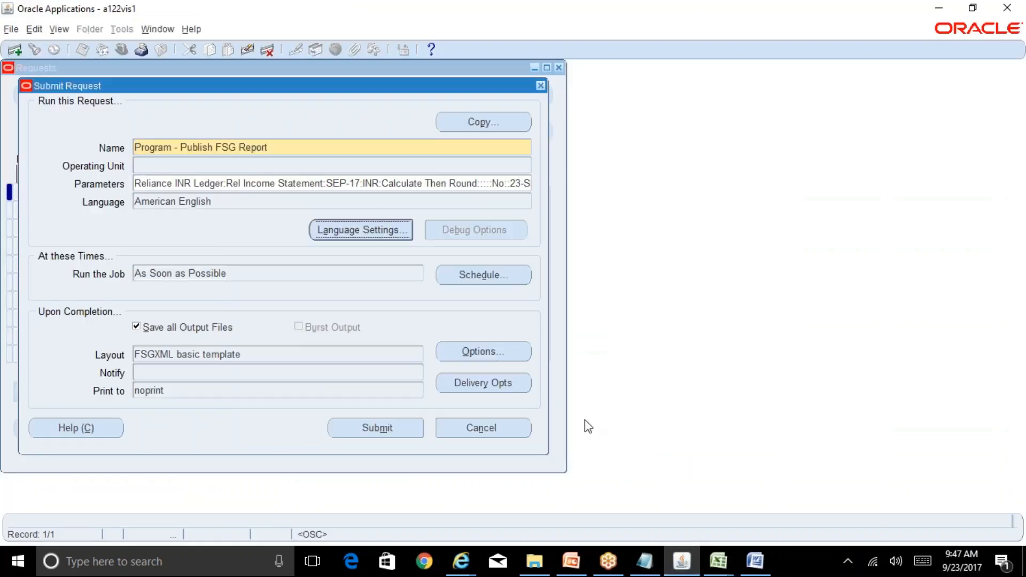
click(267, 353)
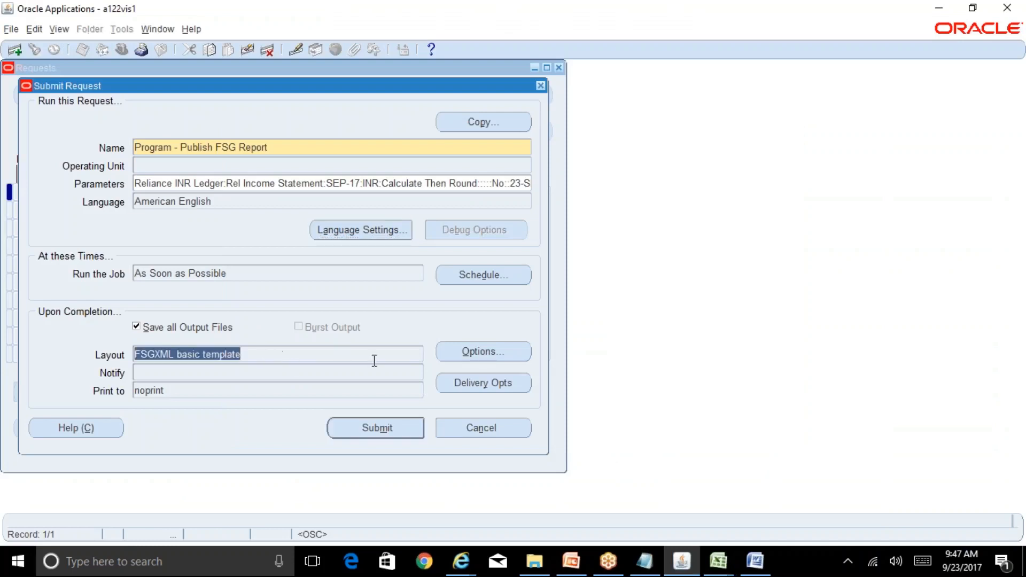
click(503, 357)
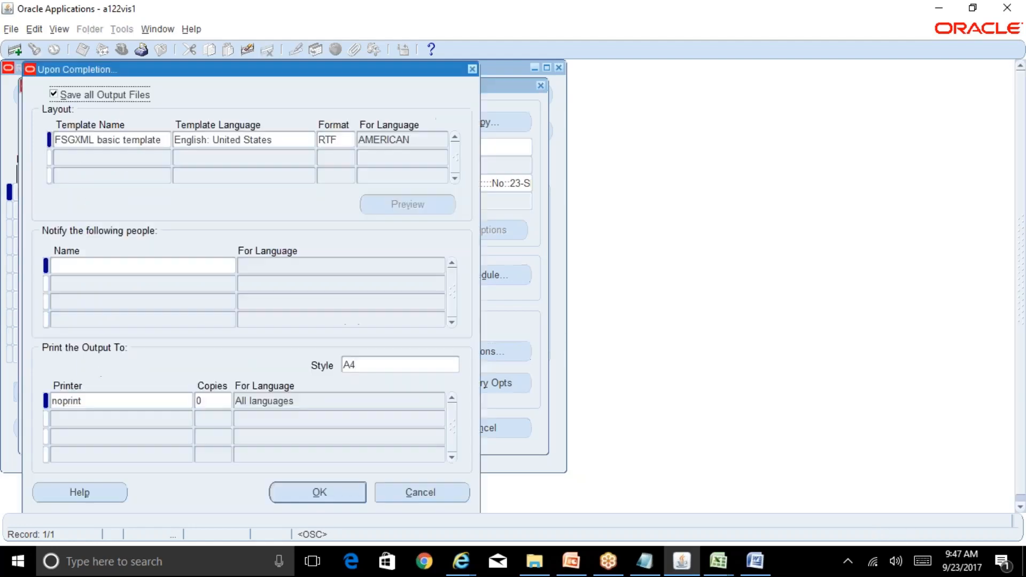
click(160, 140)
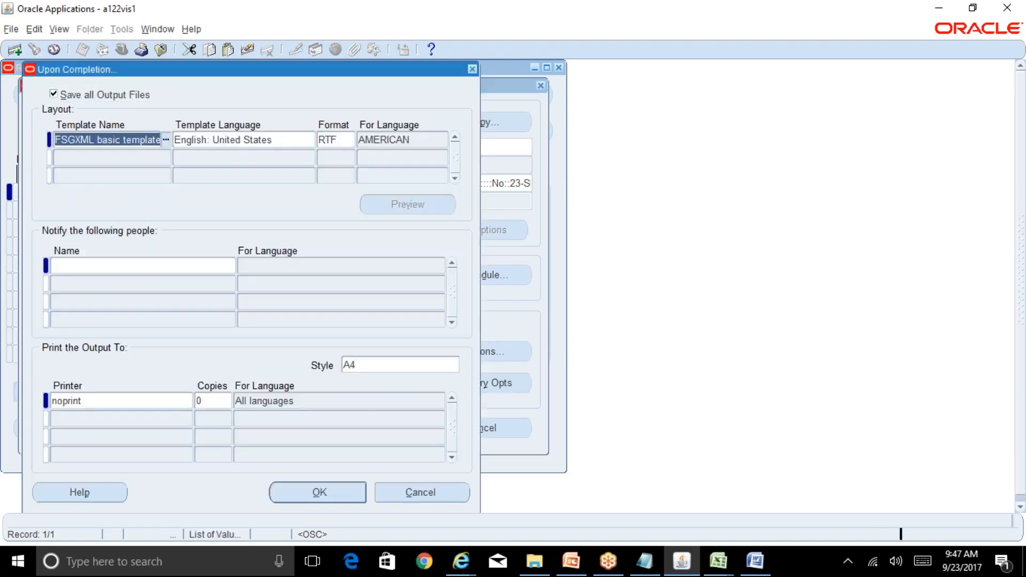
click(167, 142)
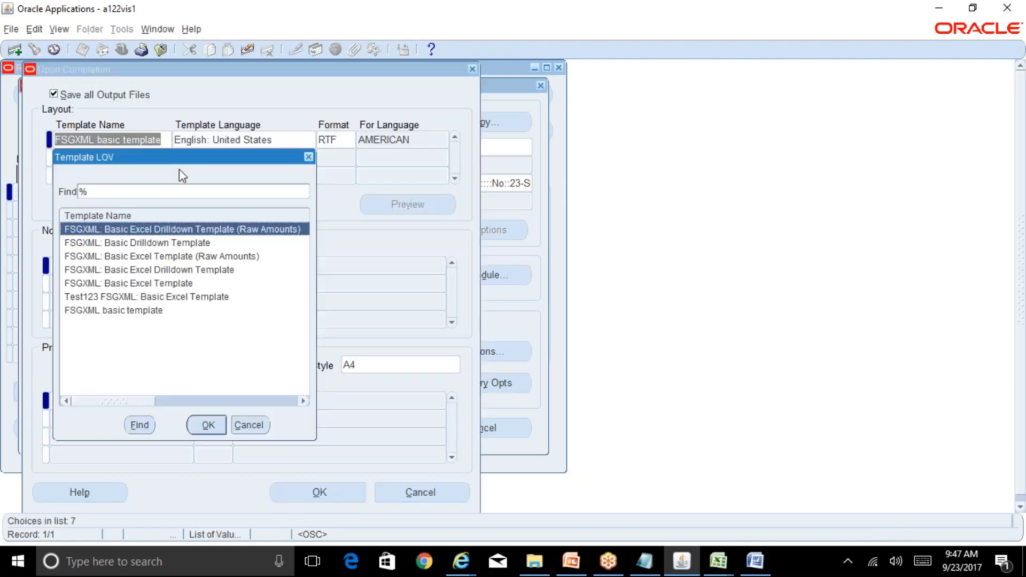
click(149, 288)
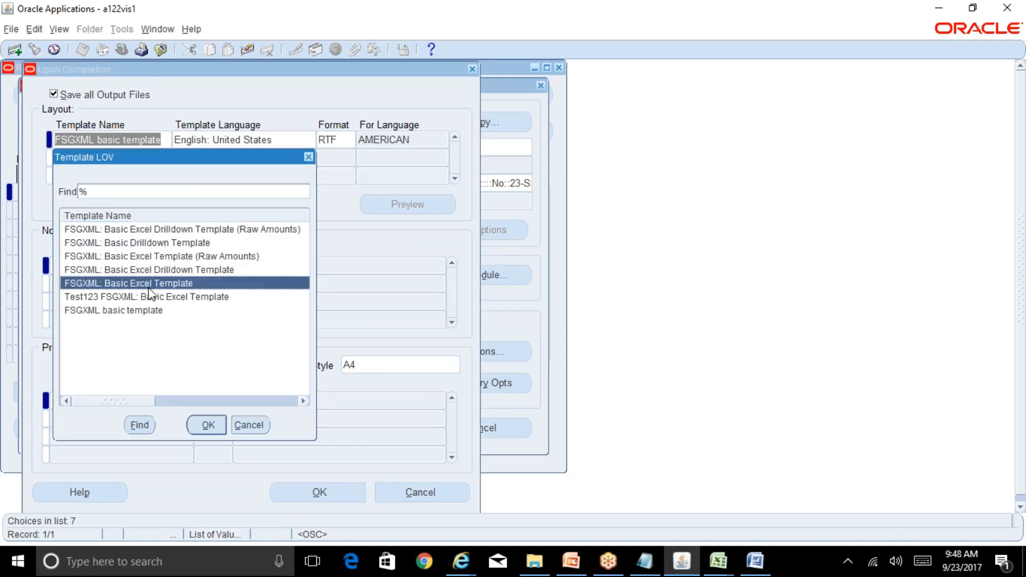
click(209, 425)
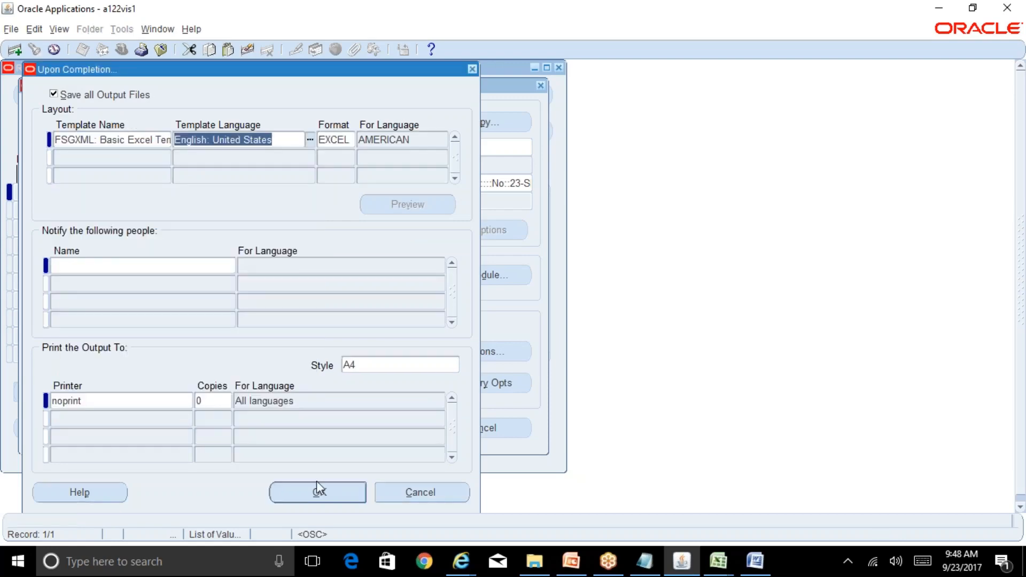
click(335, 495)
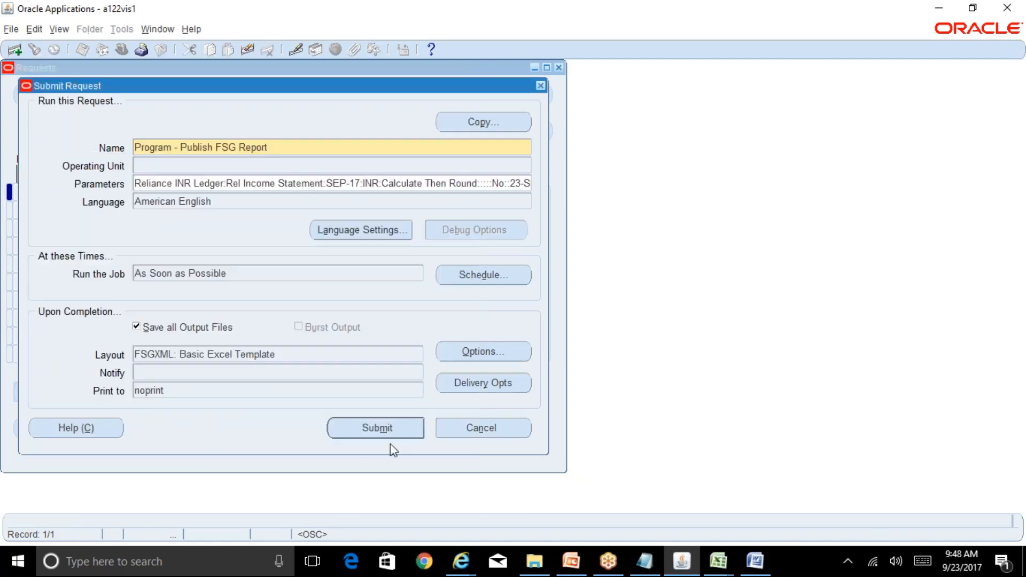
Submit the Publish FSG Report request, decline another submission, and refresh the list of all requests
click(377, 430)
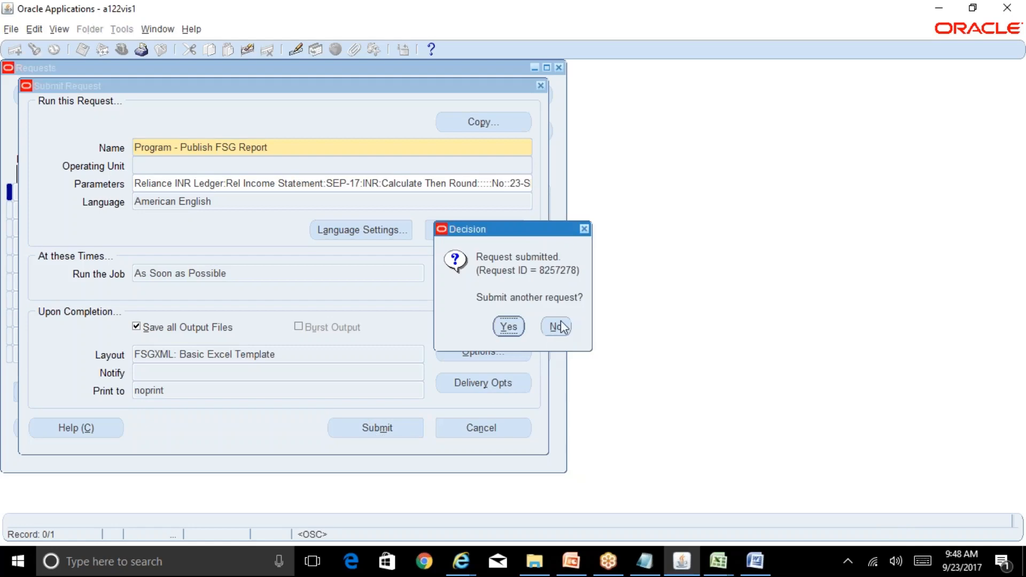
click(555, 327)
key(Return)
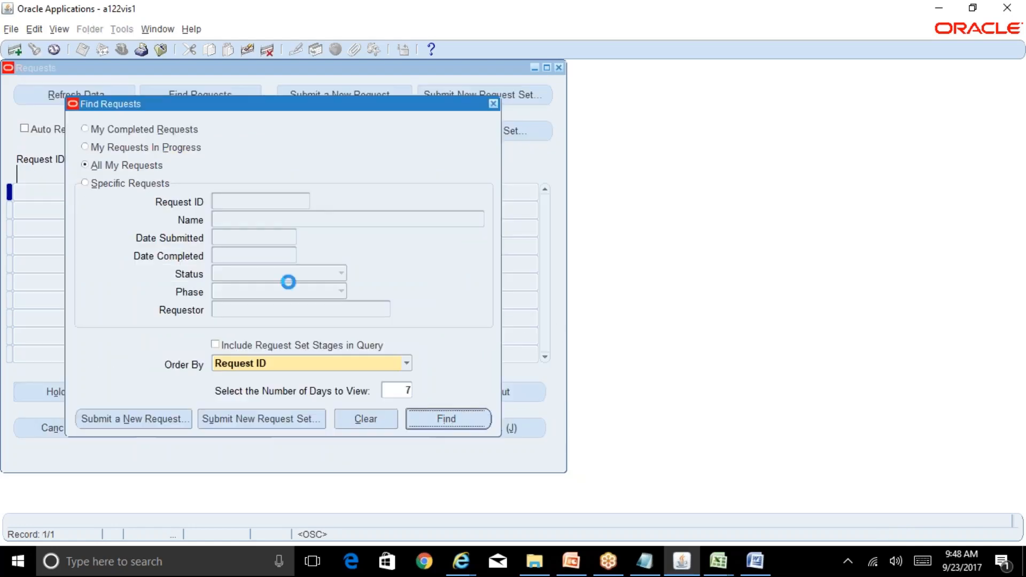
click(98, 96)
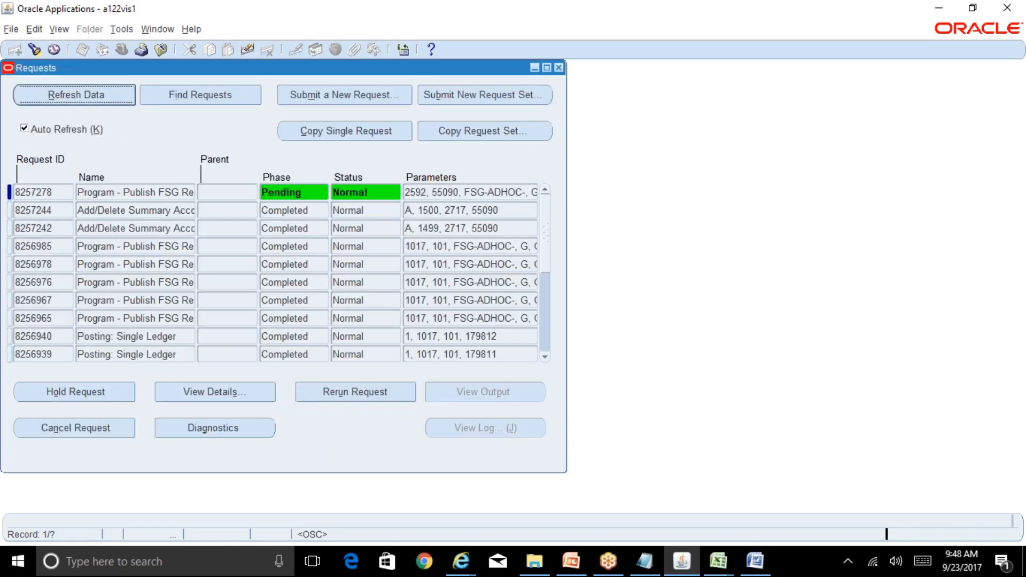
key(space)
key(space)
key(space)
Close the Reliance Income Statement workbook in Excel without saving its changes
click(722, 561)
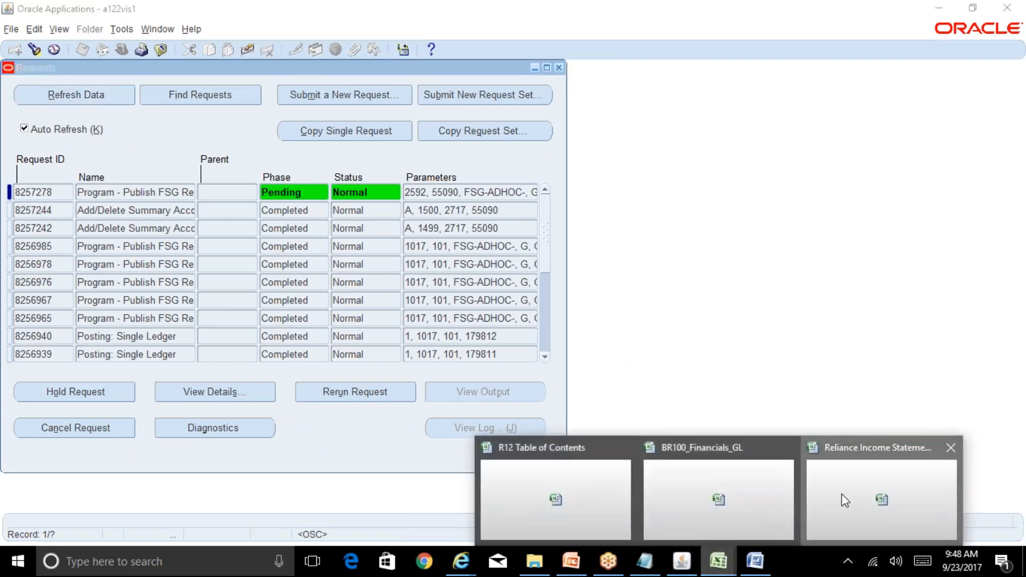
click(840, 467)
click(766, 266)
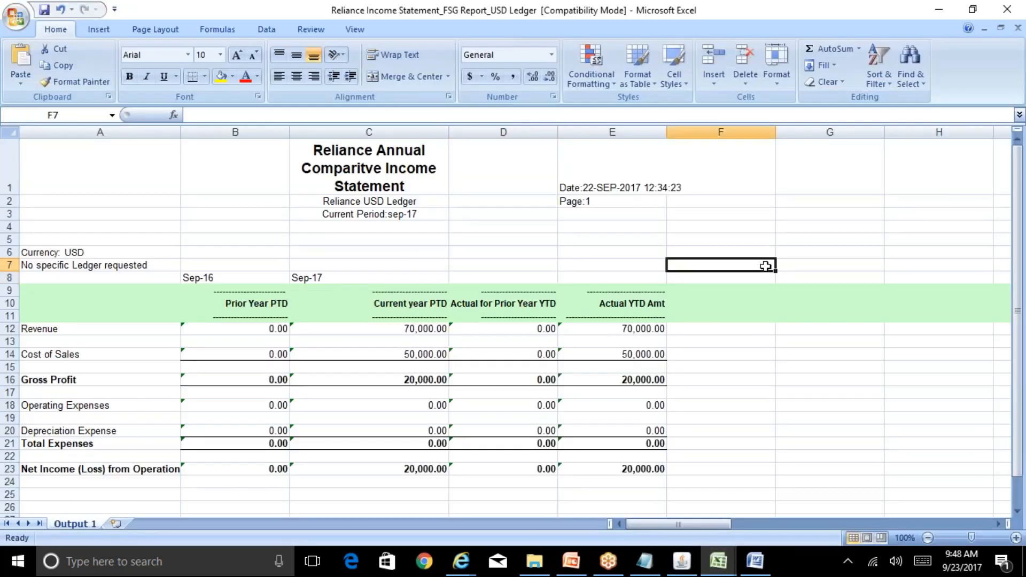
click(1017, 27)
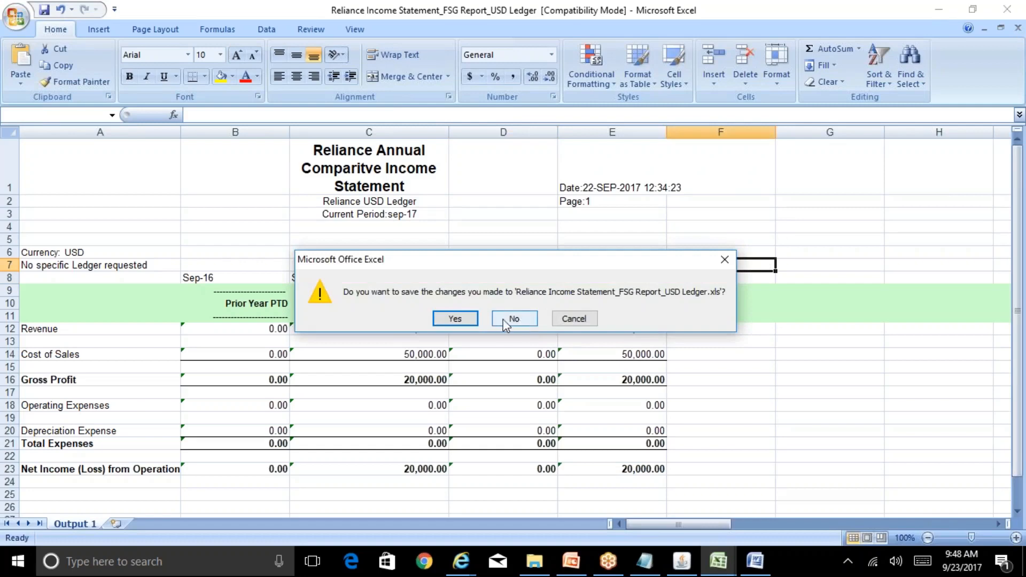
click(514, 318)
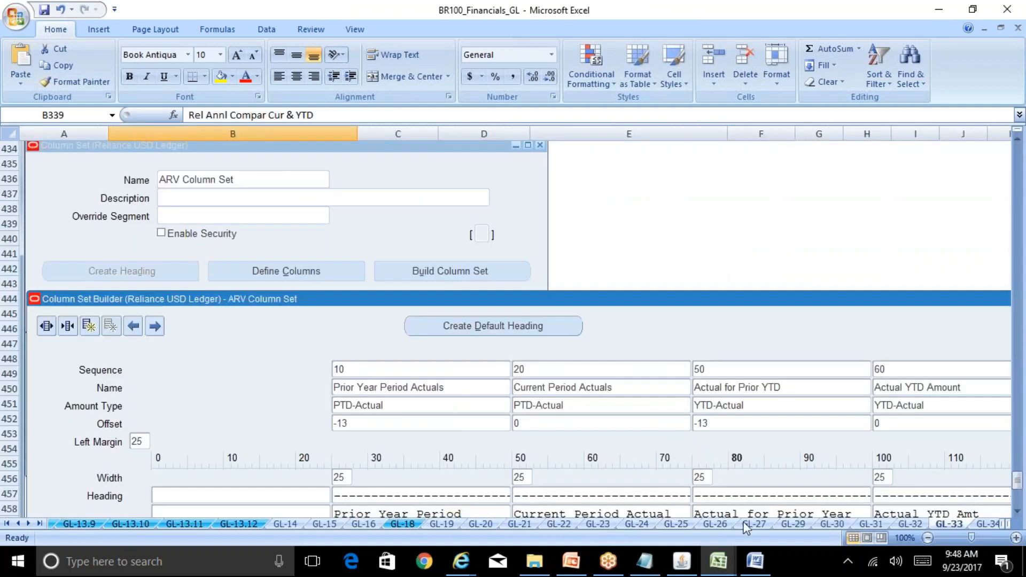
Return to Oracle and check the details and output of the submitted Publish FSG Report request
click(681, 561)
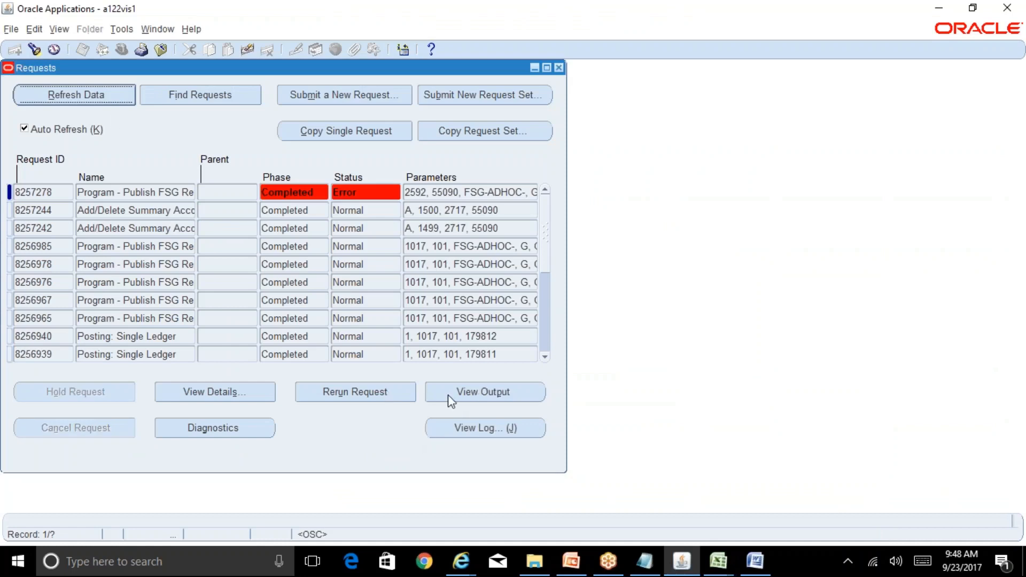
click(261, 392)
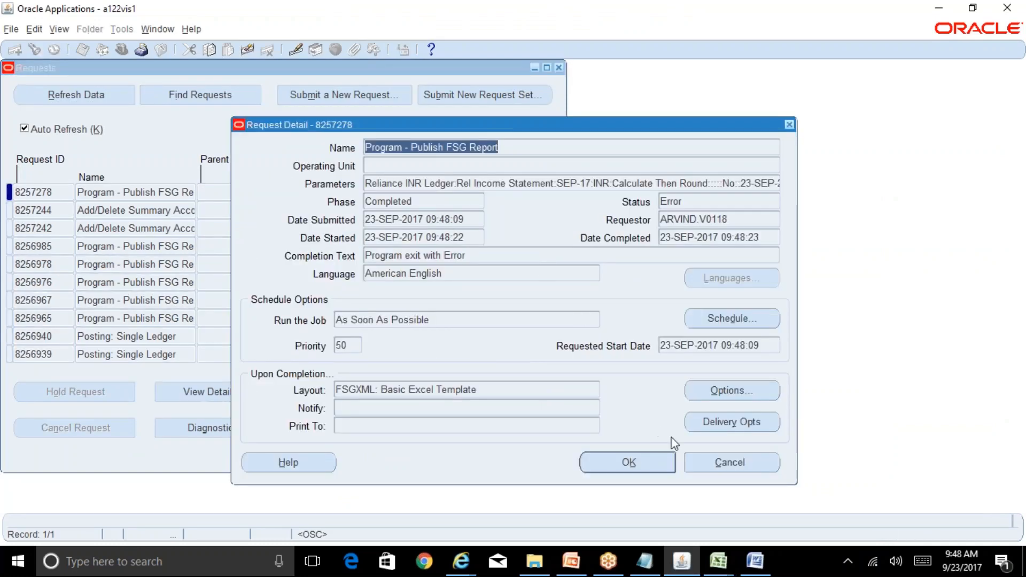
click(719, 462)
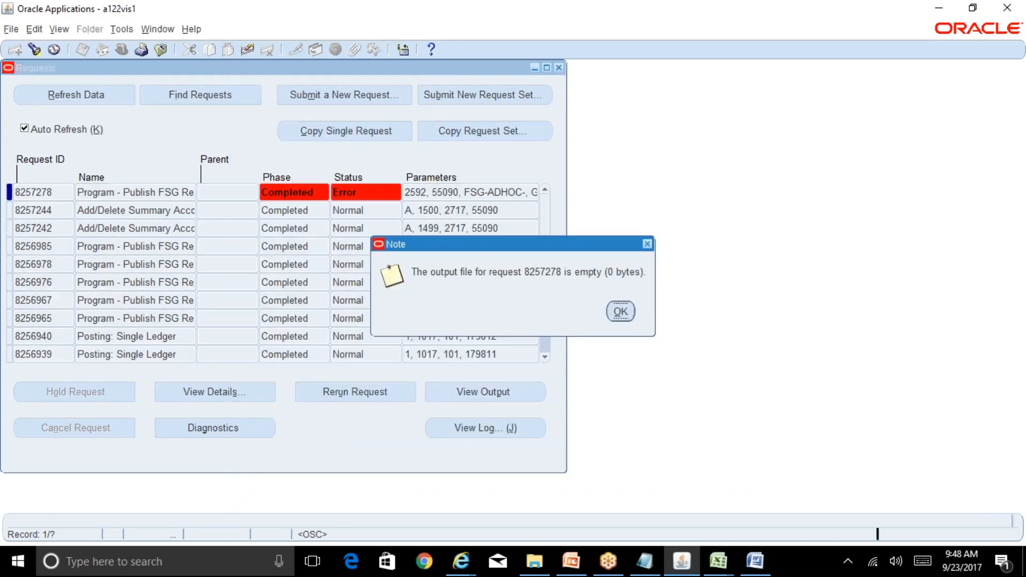
key(Return)
Open the failed Publish FSG Report request's log, examine its Oracle error lines, and close the log
click(514, 426)
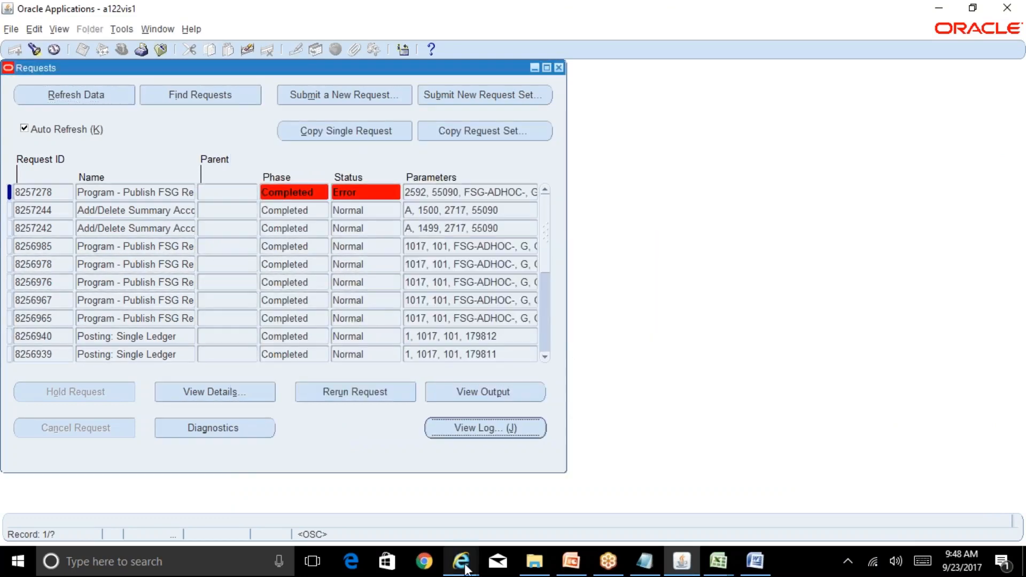
mouse_move(465, 570)
click(644, 518)
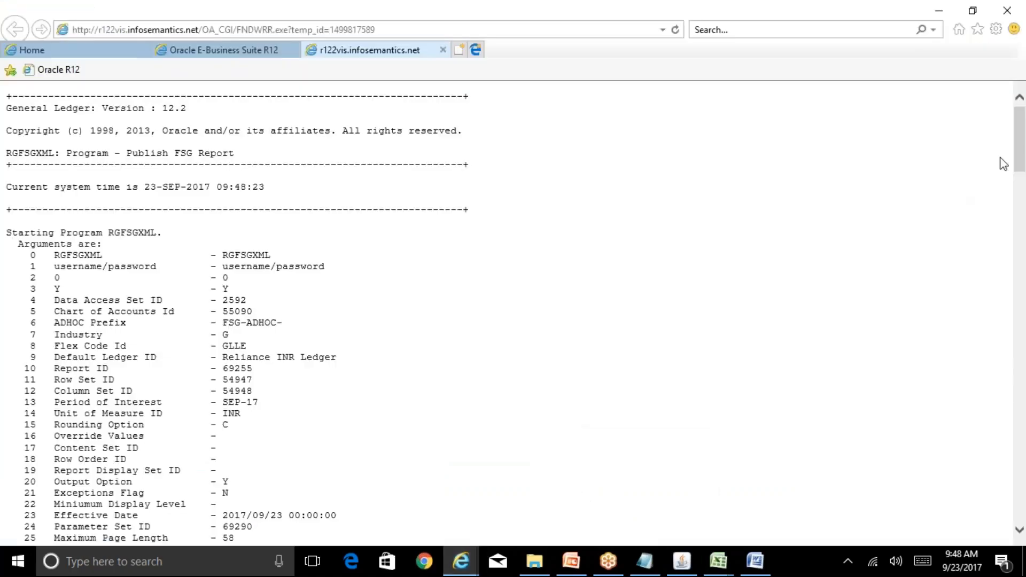
drag(1023, 128, 1023, 340)
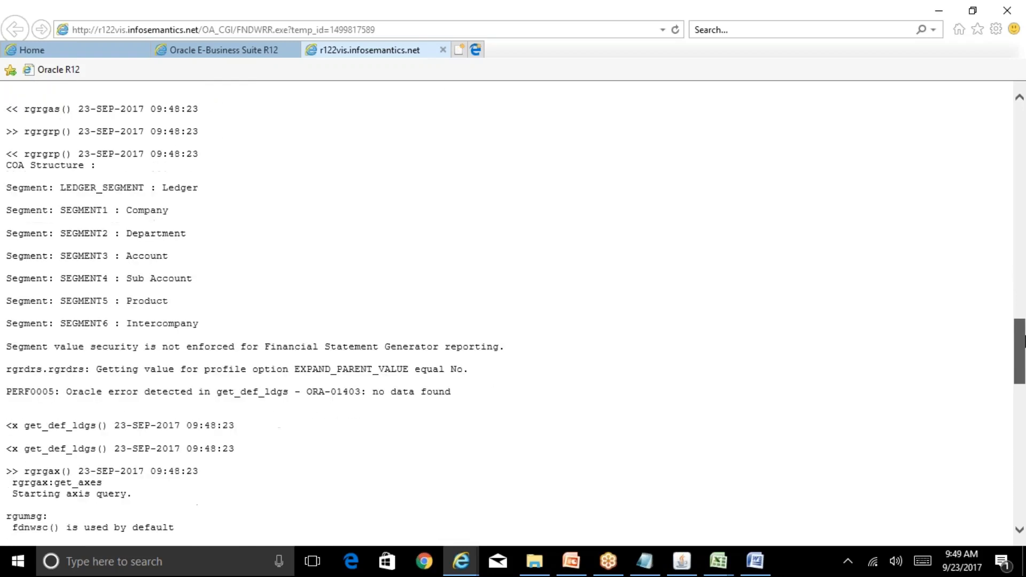
drag(432, 398, 105, 403)
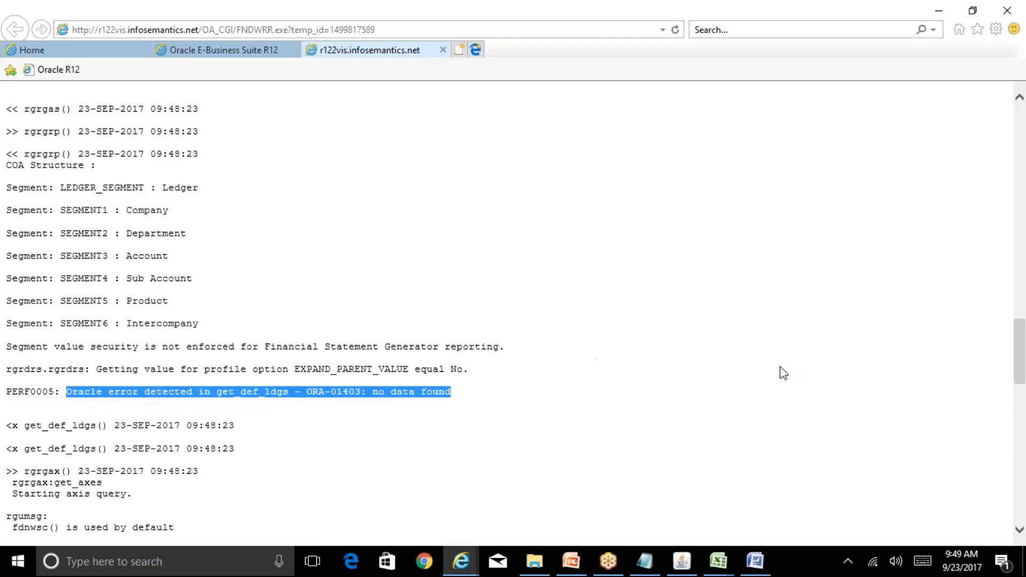
drag(1023, 375, 1023, 150)
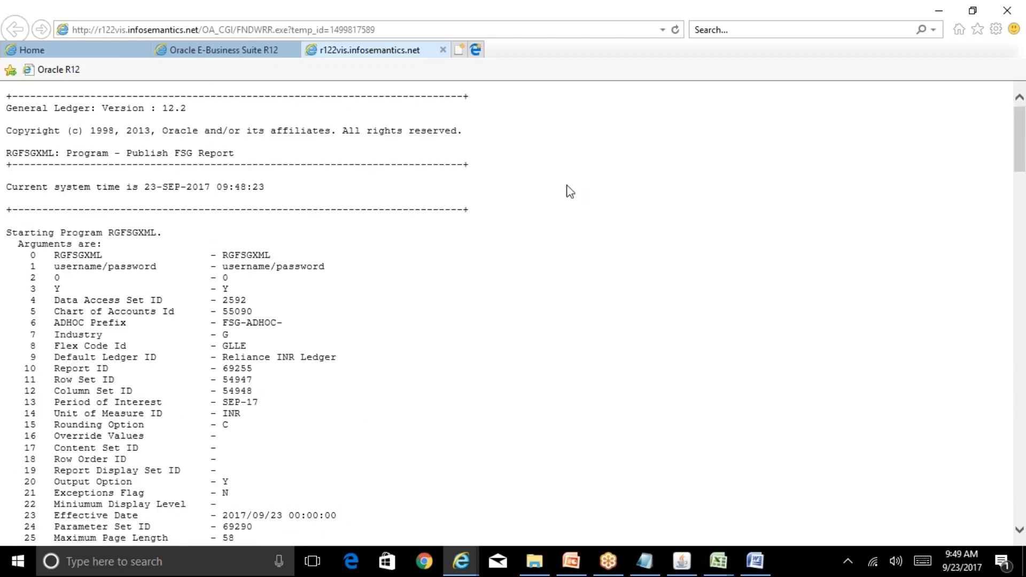
click(443, 50)
Return to Oracle, close the requests list, and start a new journal in the Reliance INR Ledger
click(682, 561)
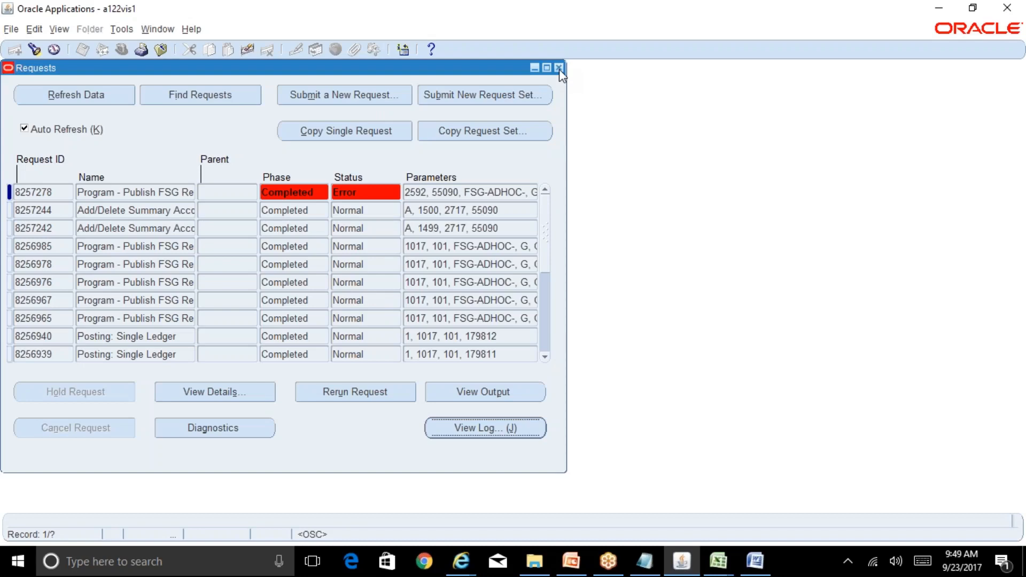
click(559, 68)
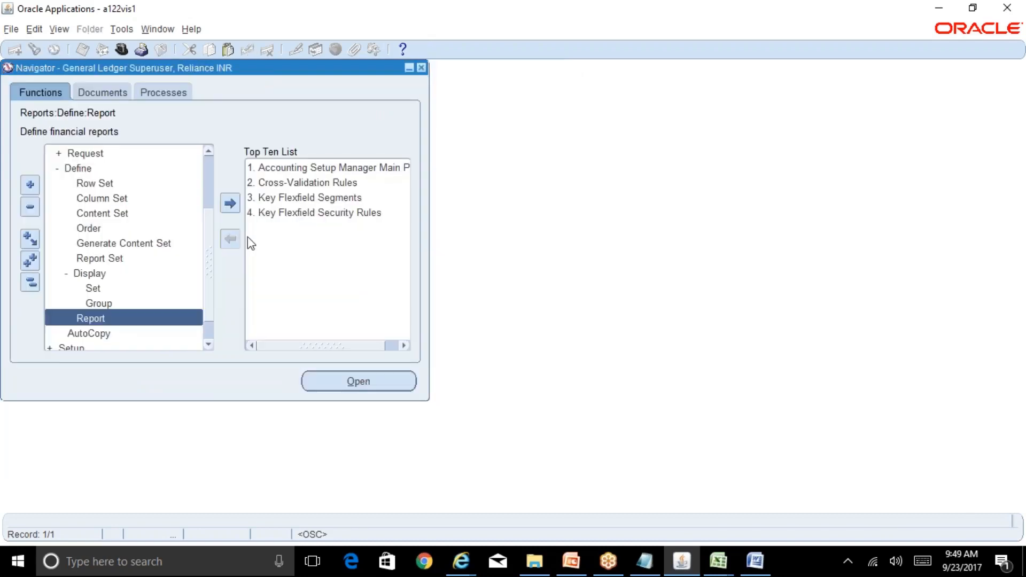
click(31, 282)
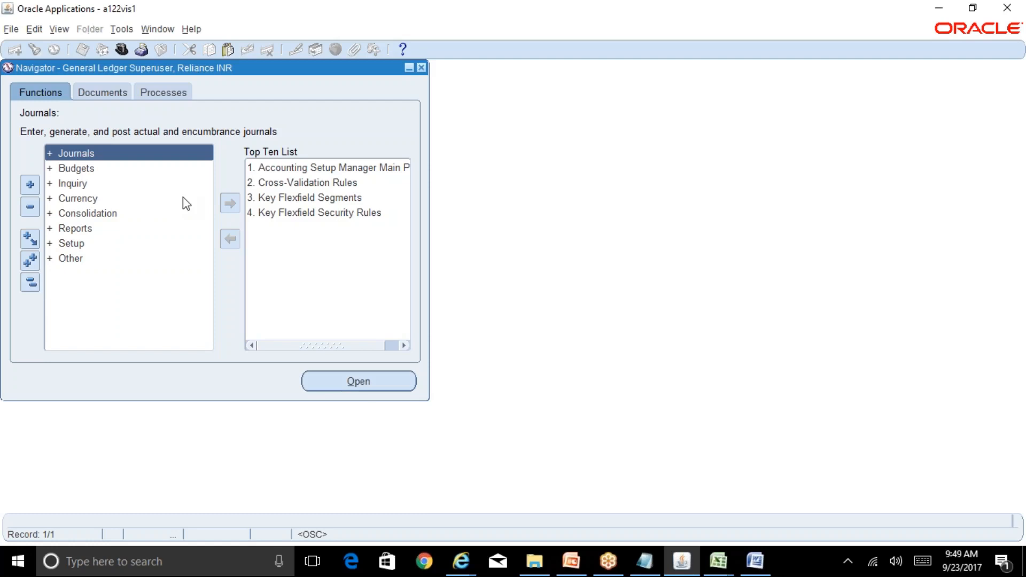
double_click(147, 157)
double_click(158, 170)
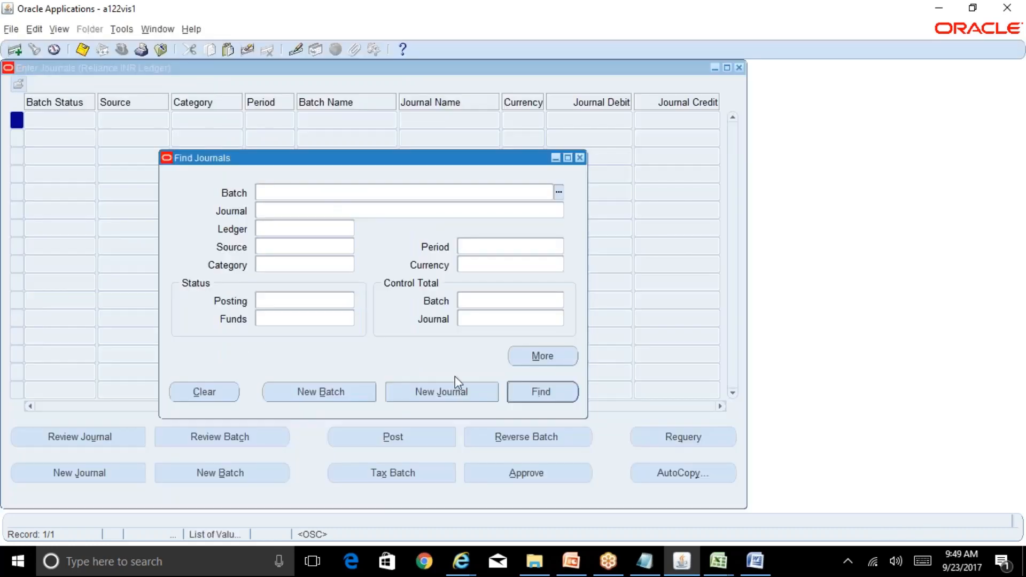
click(471, 388)
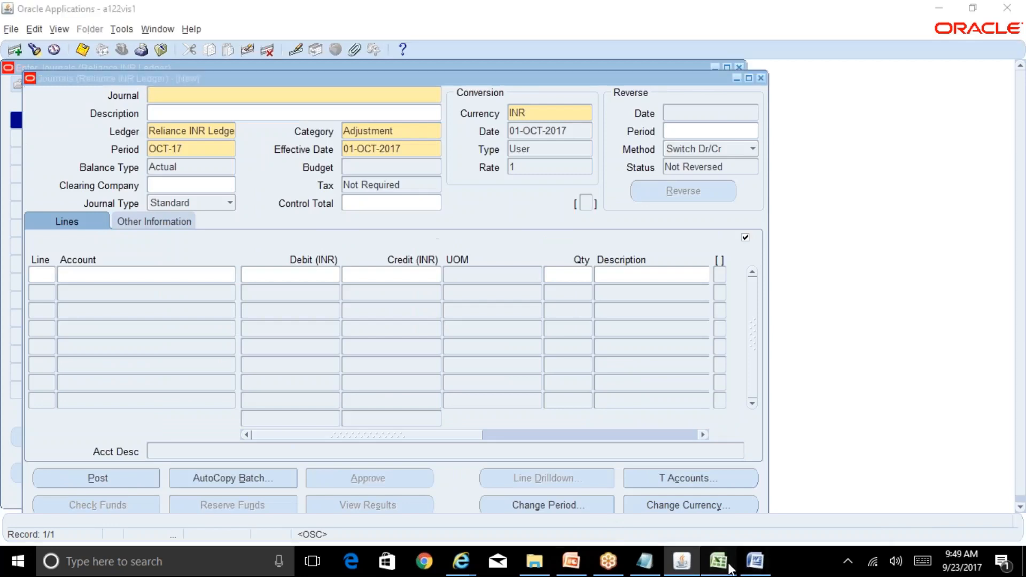
Open the workbook "Reliance Income Statement_FSG Report_USD Ledger" in Excel and review its revenue, cost of sales and operating expense rows
mouse_move(718, 561)
click(798, 519)
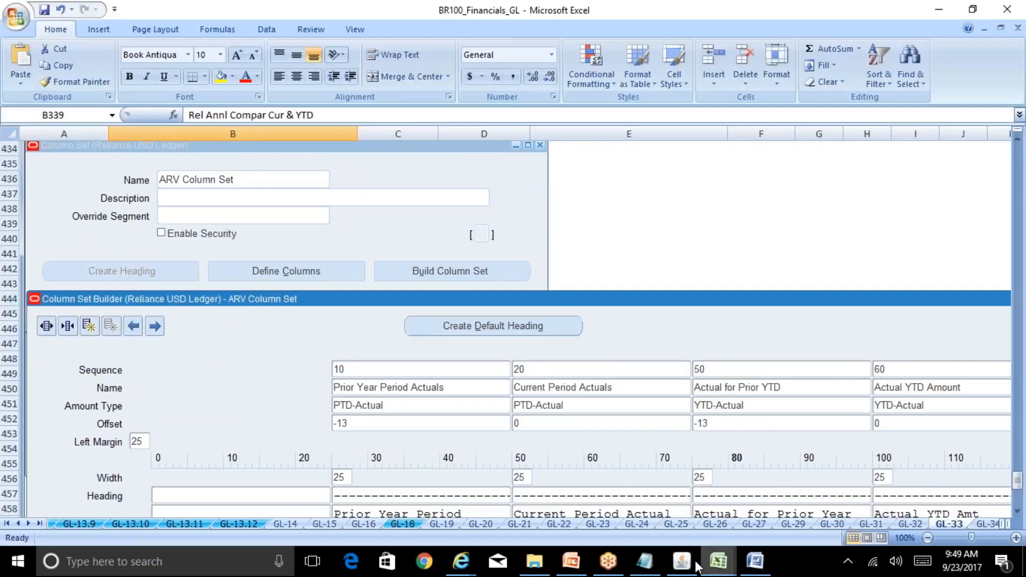
click(681, 570)
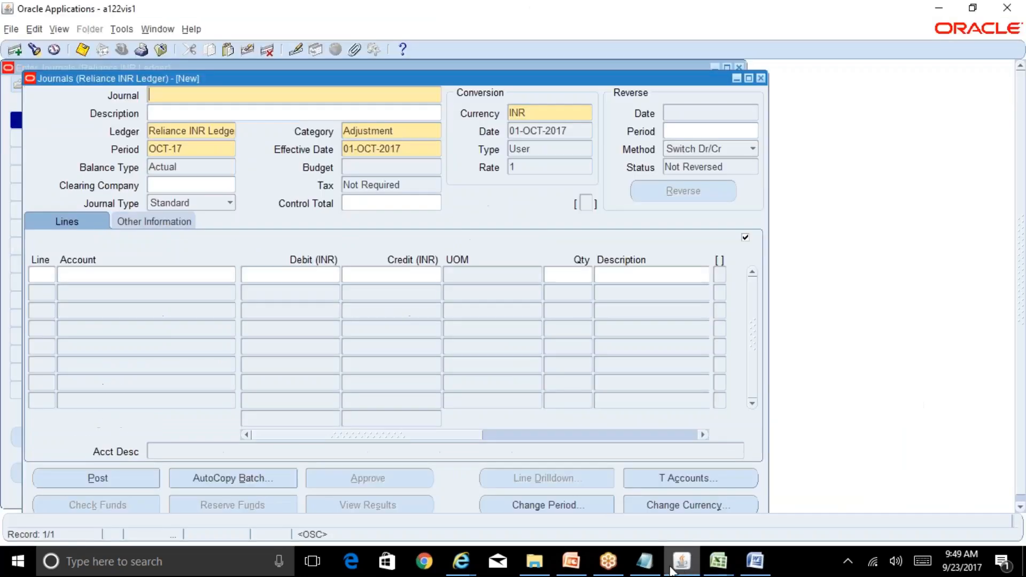
click(548, 570)
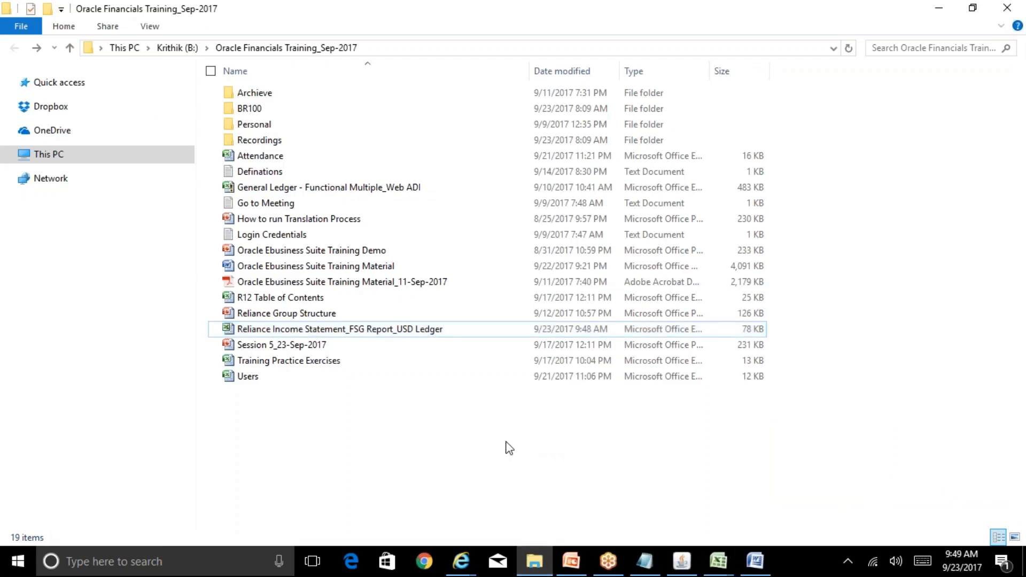
double_click(344, 329)
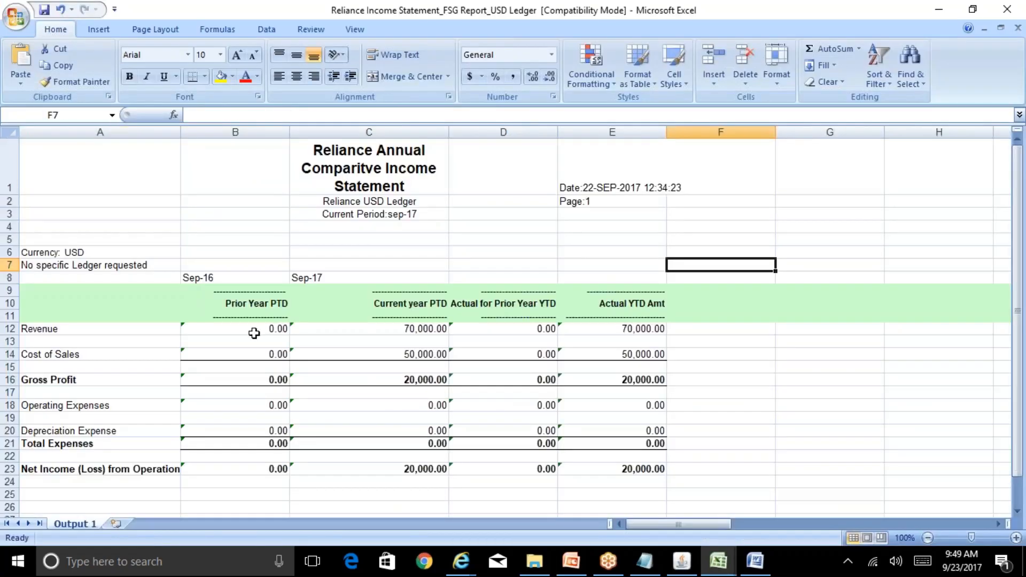
click(145, 335)
click(146, 357)
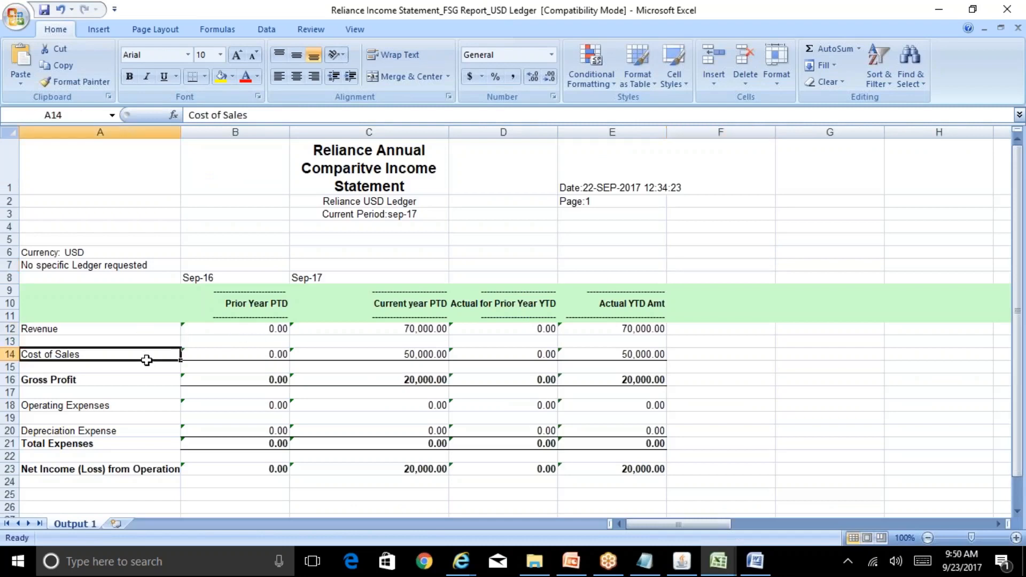
click(117, 413)
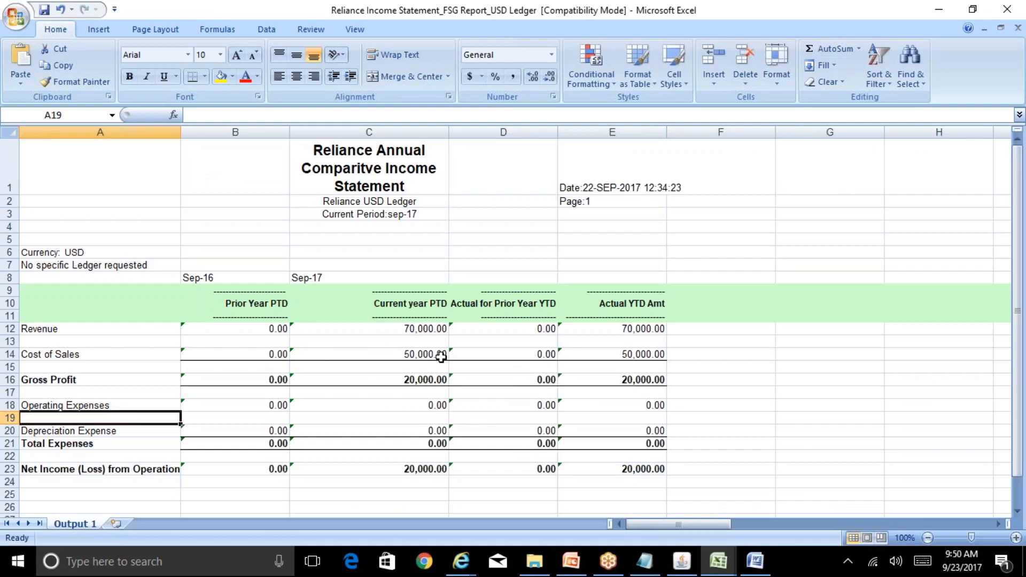
Return to Oracle, name the new journal "Test Revenue jrnls" and set its period to SEP-17
click(680, 560)
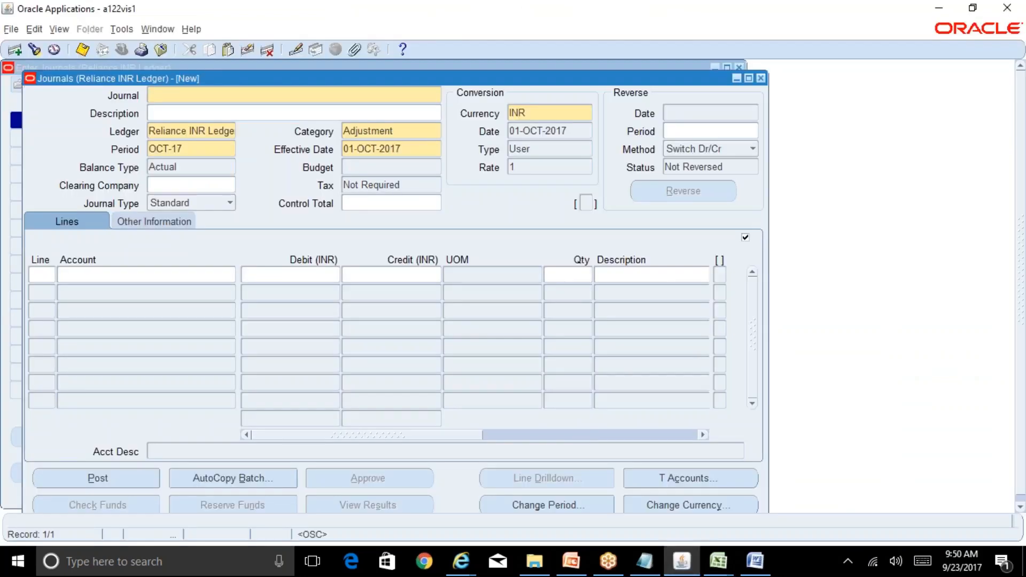
text(Test Revenue jmls)
key(Tab)
key(Tab)
text(sep-)
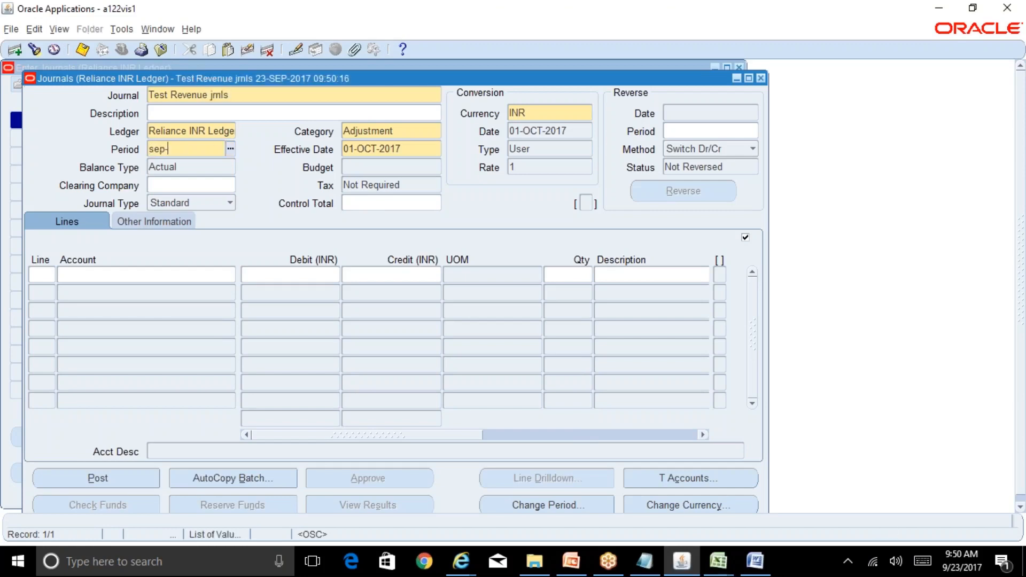
text(17)
key(Tab)
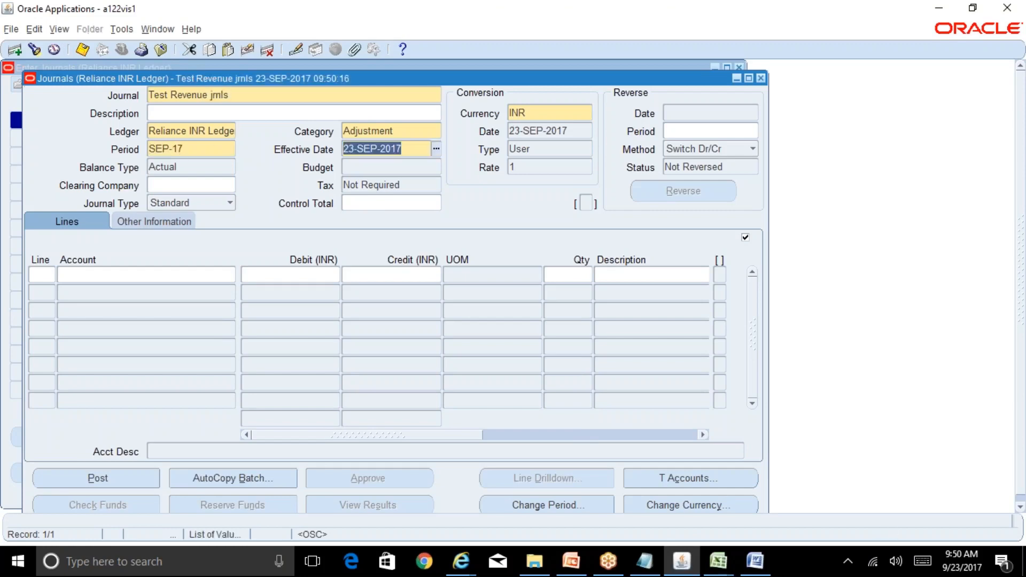
Start journal line 1 and enter company 01 and department 000 for its account combination
click(49, 272)
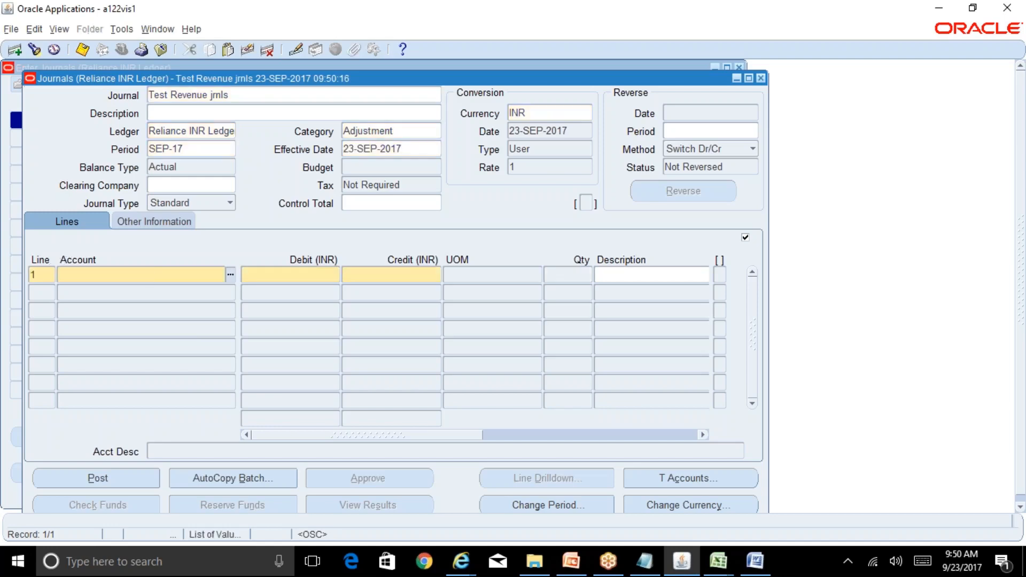
key(Tab)
text(01)
key(Tab)
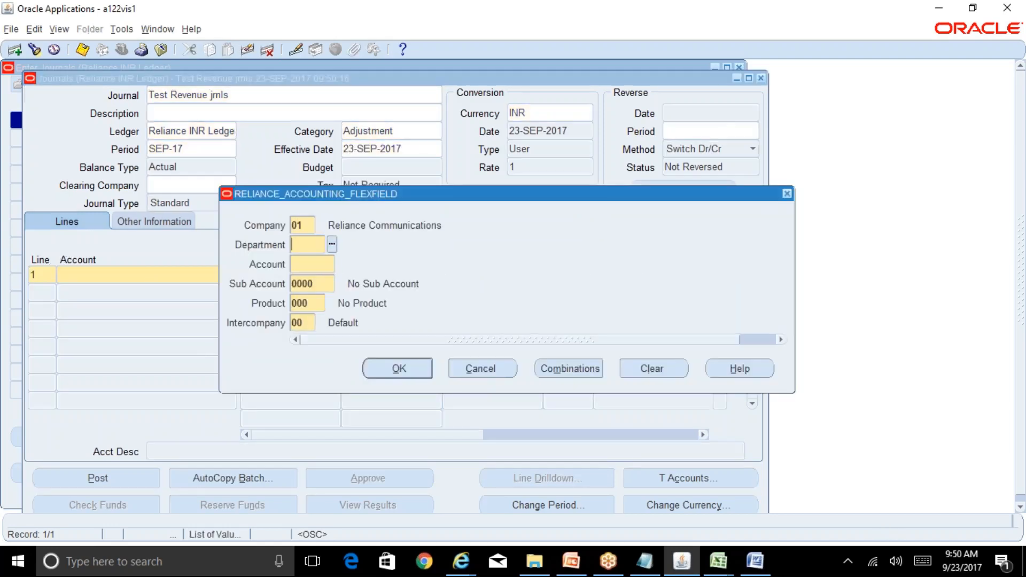
text(000)
key(Tab)
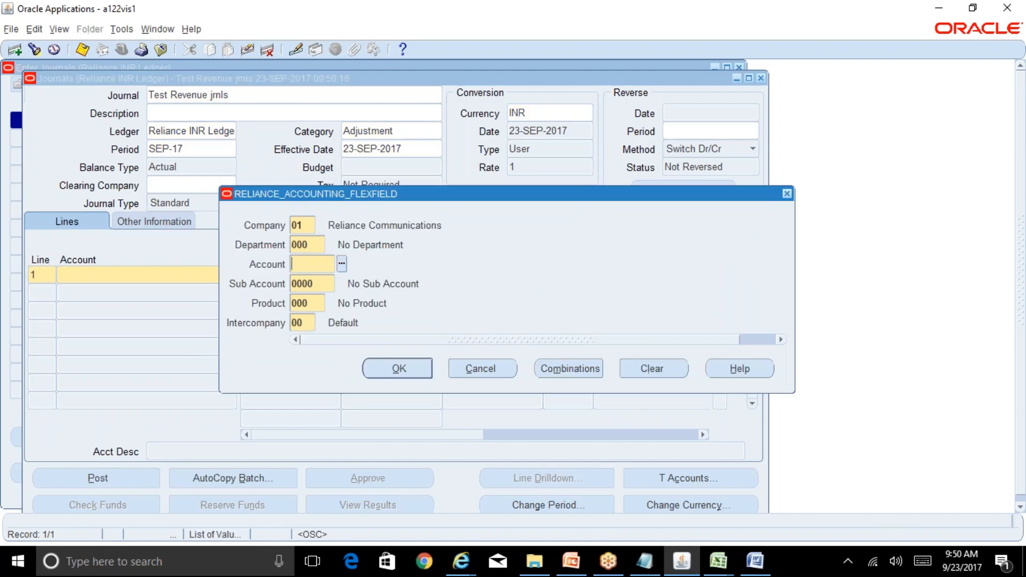
Choose account 4050, Sales Revenue - SC1, and accept the account combination for journal line 1
text(4)
key(Tab)
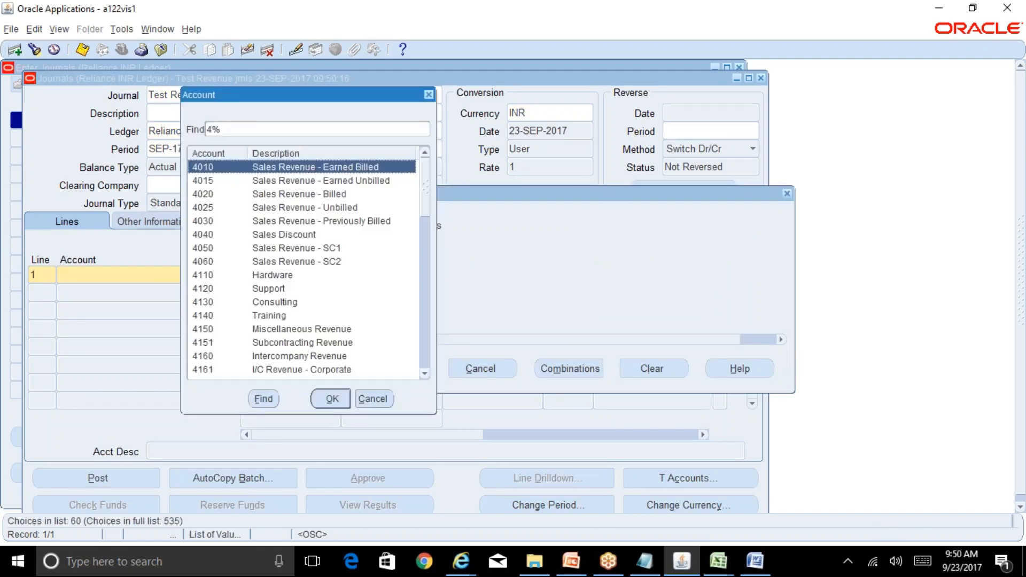
key(Down)
key(Down)
key(Down)
key(Down)
key(Down)
key(Down)
key(Down)
key(Down)
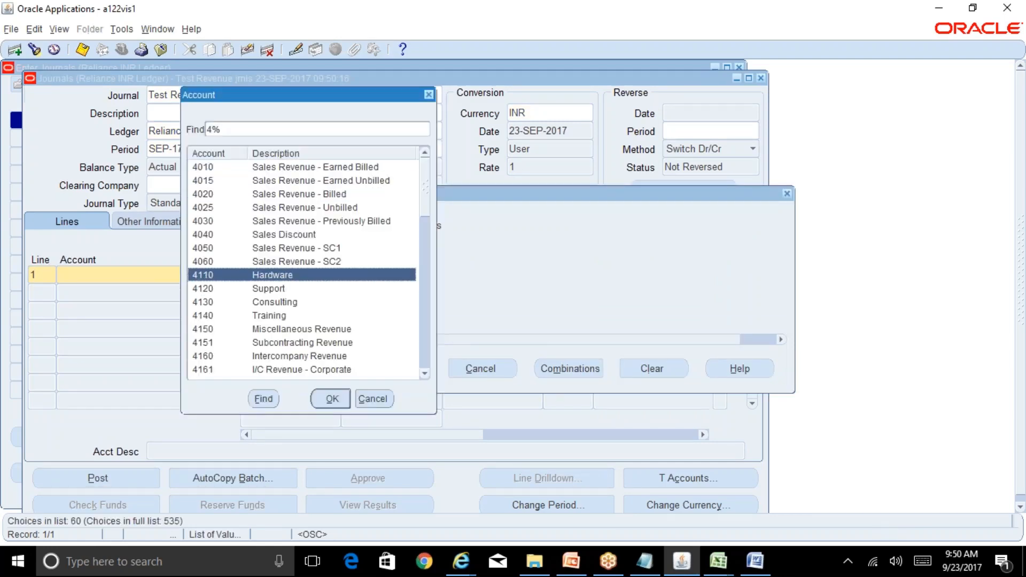
key(Up)
key(Up)
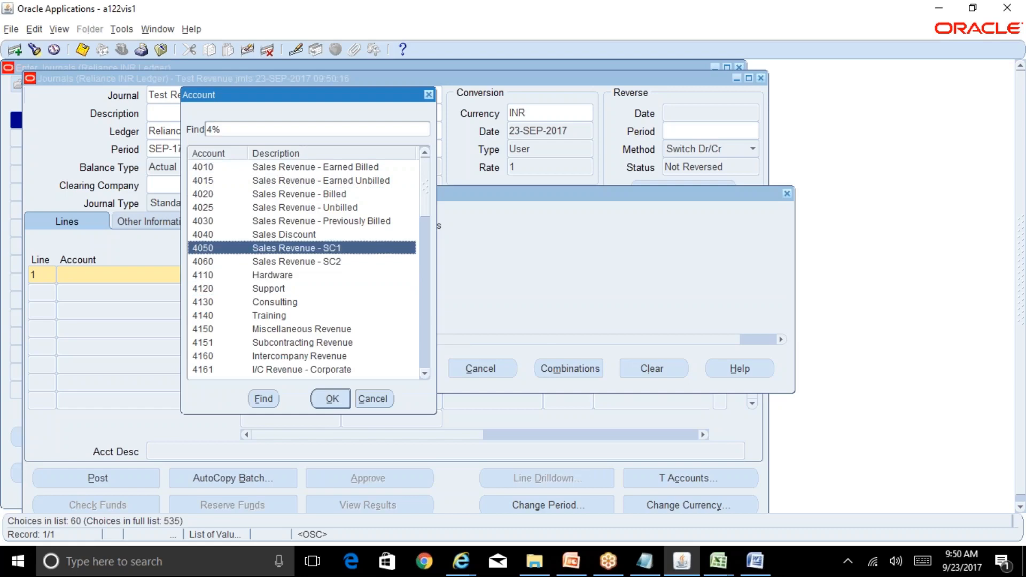
key(Return)
key(Return)
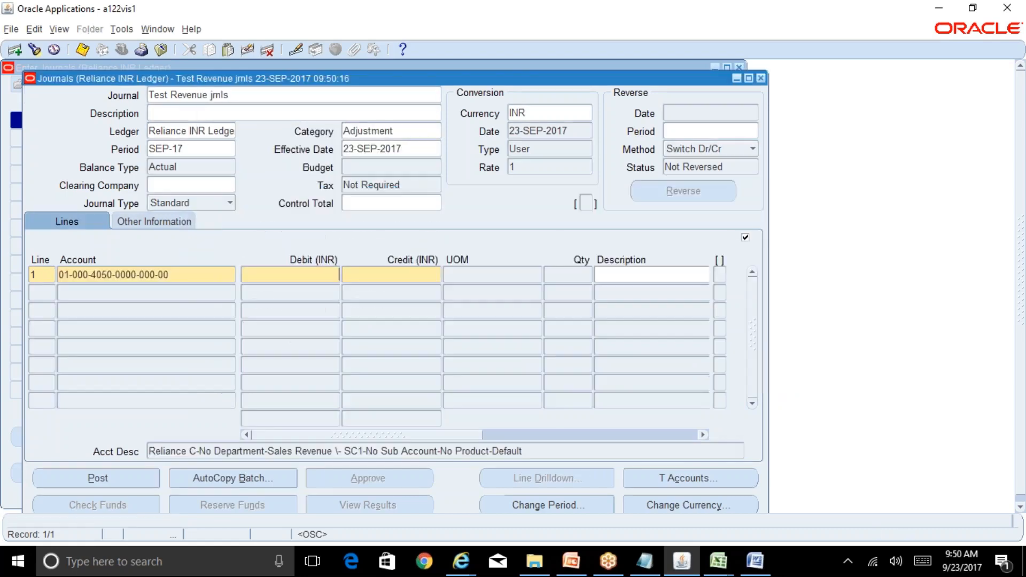
Enter a credit of 70000 INR on journal line 1
click(398, 276)
text(3)
key(BackSpace)
text(70000)
Add journal line 2 with company 01, department 000 and account 1110 Cash, and a debit of 70000 INR
click(161, 293)
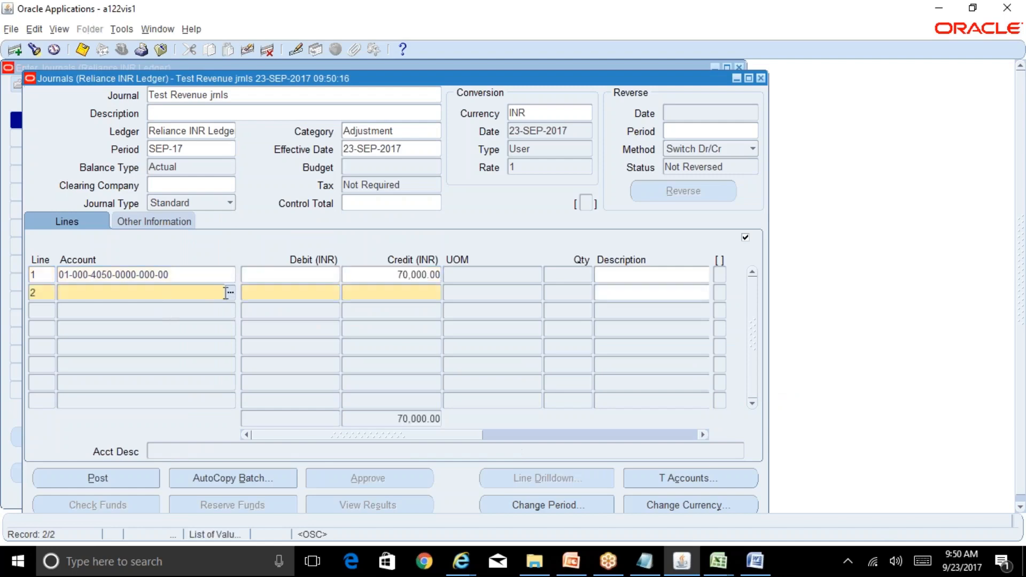
text(000)
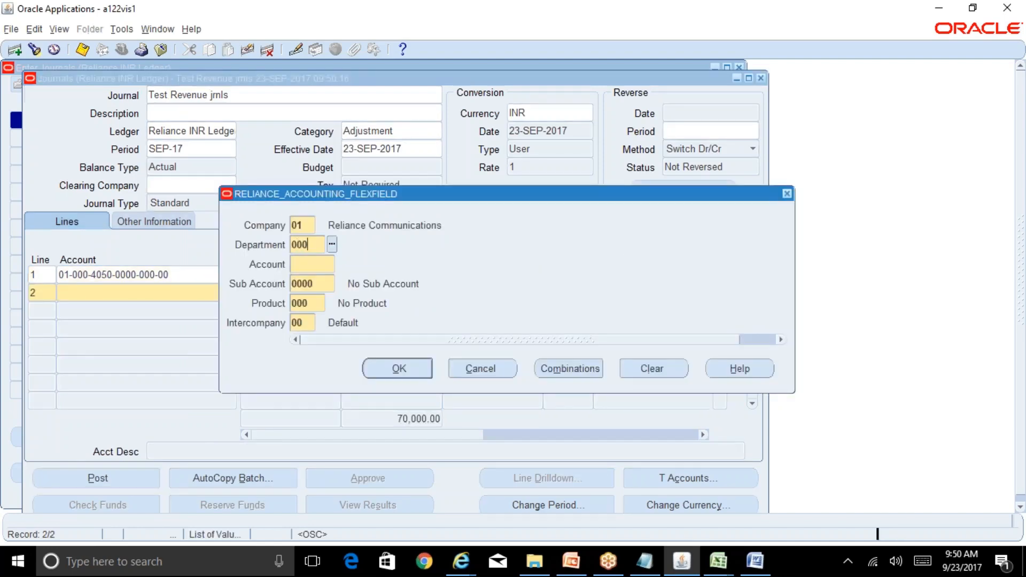
key(Tab)
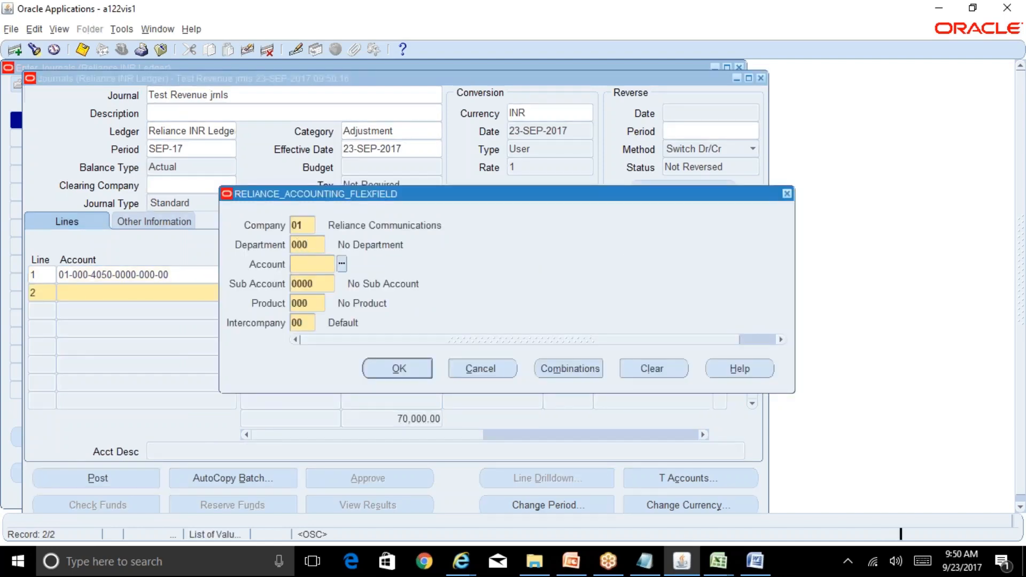
key(ctrl+l)
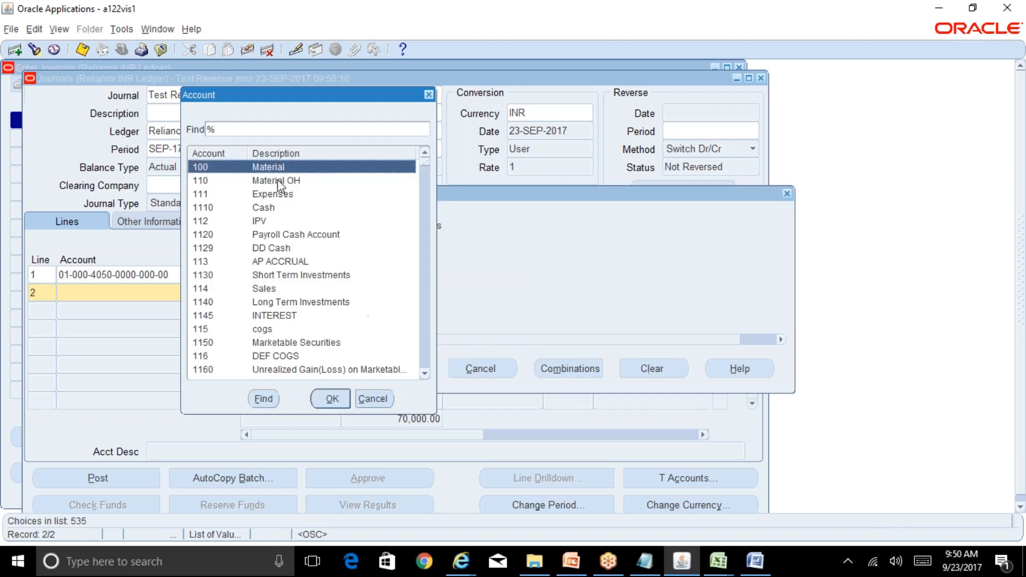
click(276, 209)
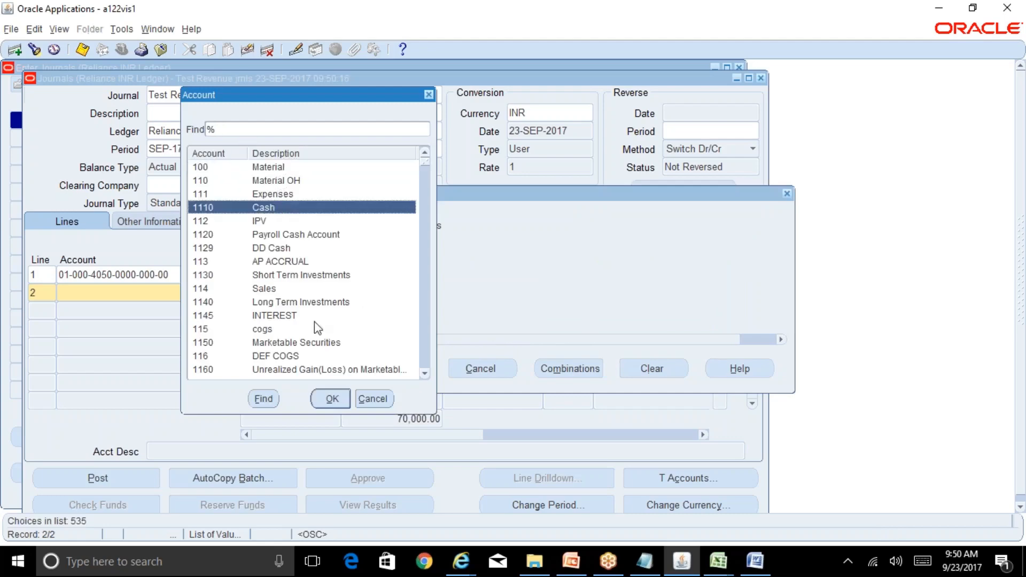
click(335, 396)
click(398, 369)
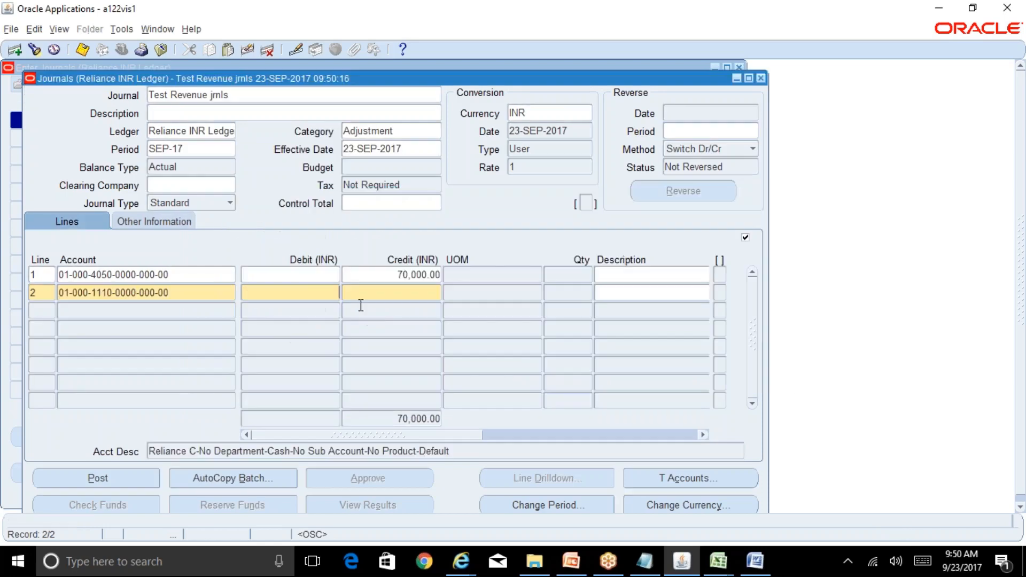
click(324, 295)
text(70000)
Save the journal, submit it for posting, and dismiss the concurrent request note
key(ctrl+s)
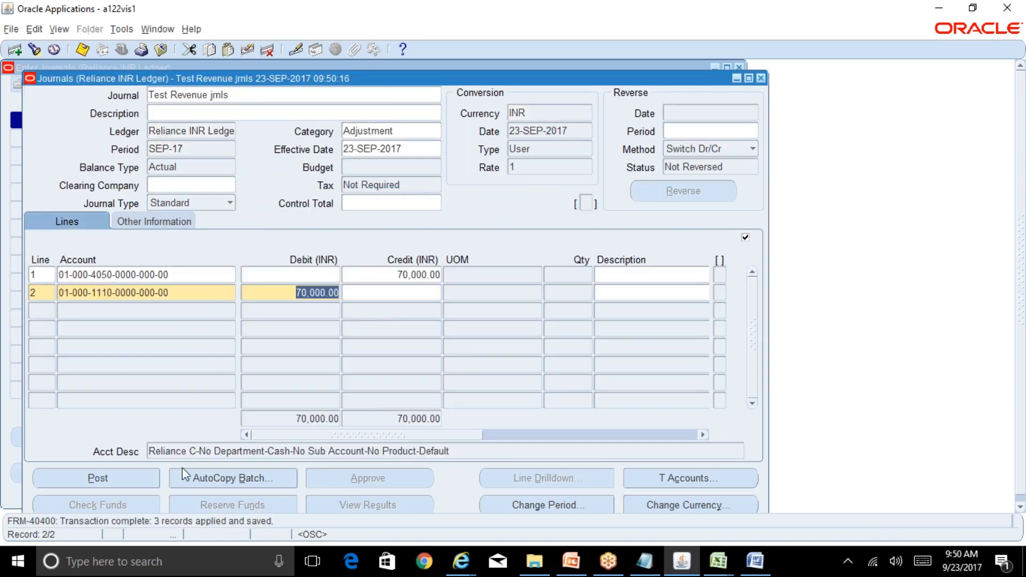
click(128, 486)
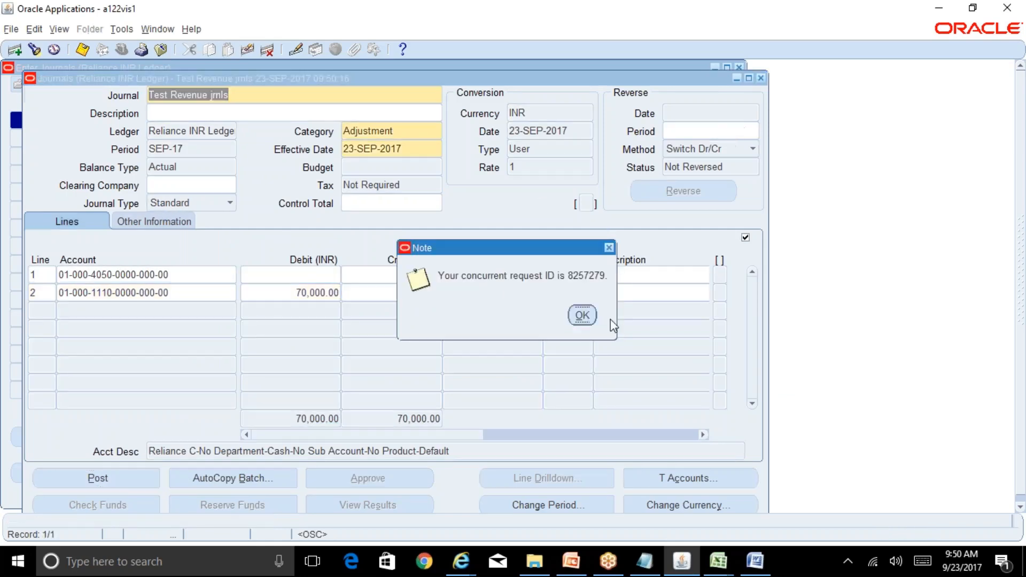
click(582, 315)
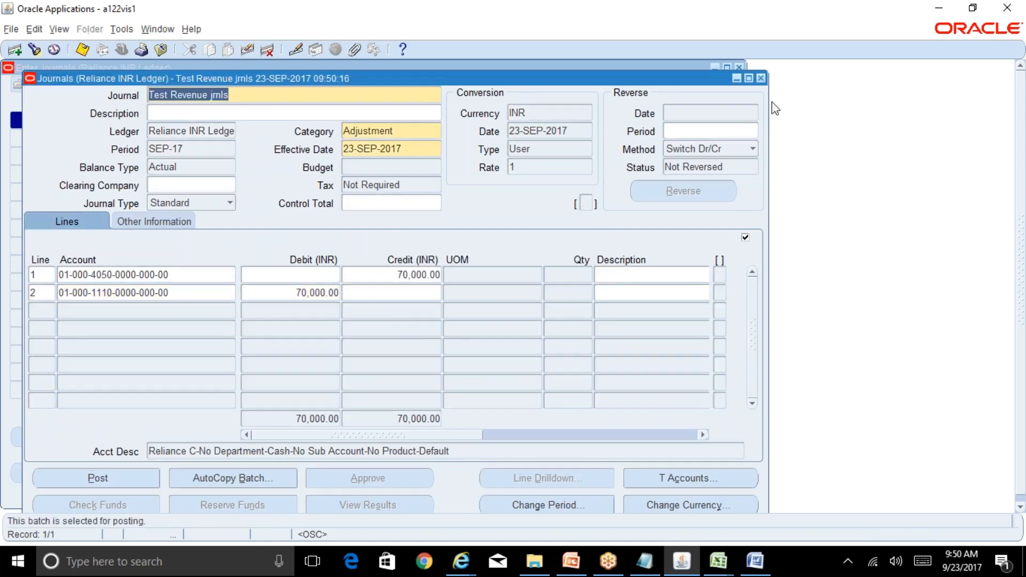
Close the posted journal and create a new one named Test Expenses jrnl for period SEP-17
click(761, 78)
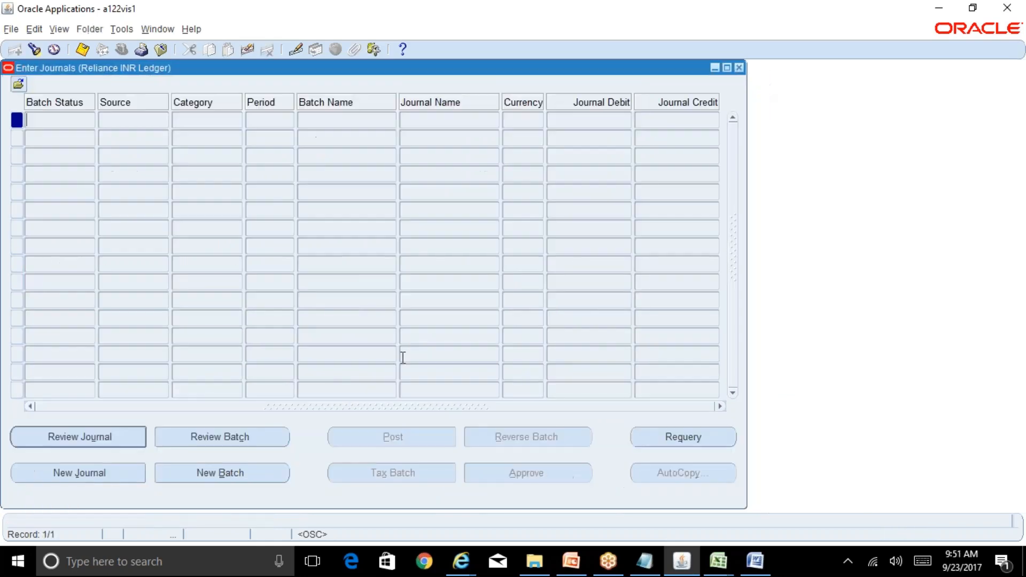
click(138, 481)
text(Test)
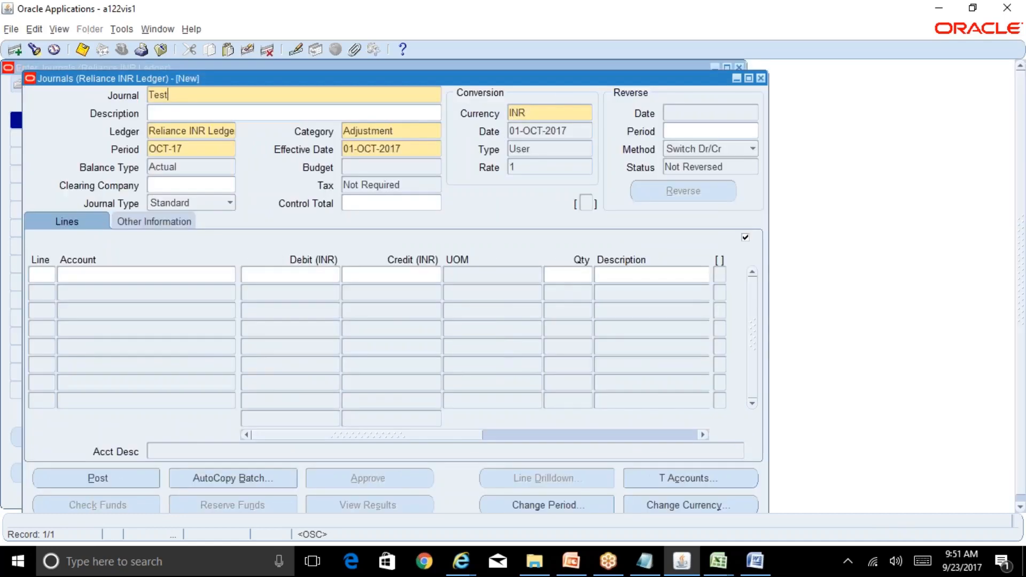
text( Expenses jrnl)
click(192, 148)
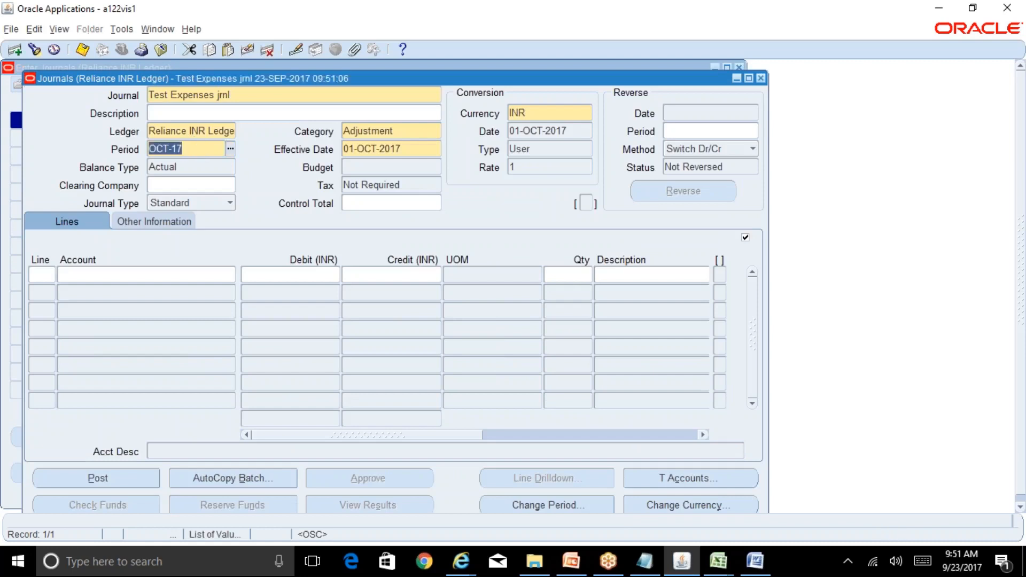
text(sep-17)
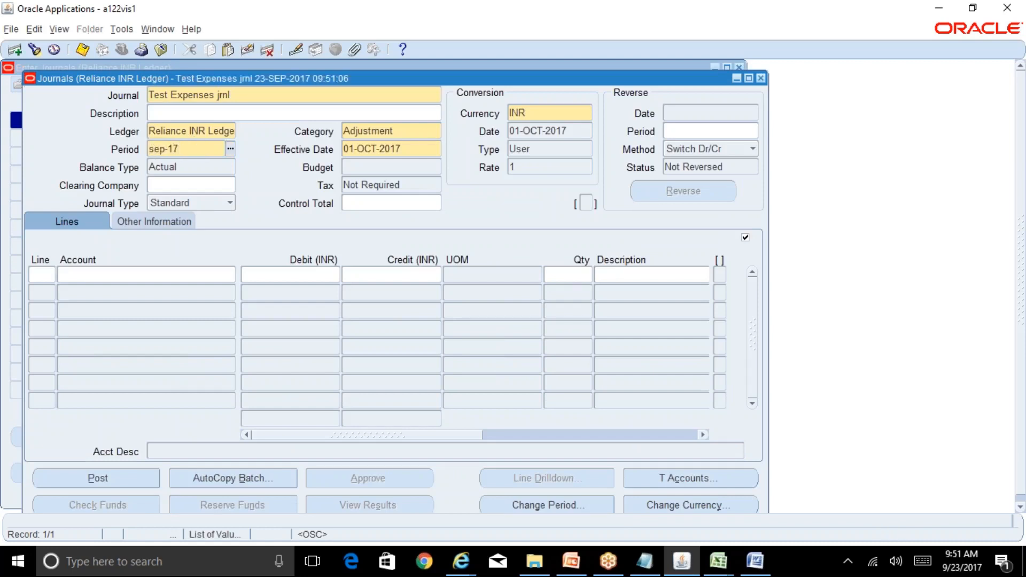
key(Tab)
Start journal line 1 with company 01 and department 000 in the accounting flexfield
click(158, 298)
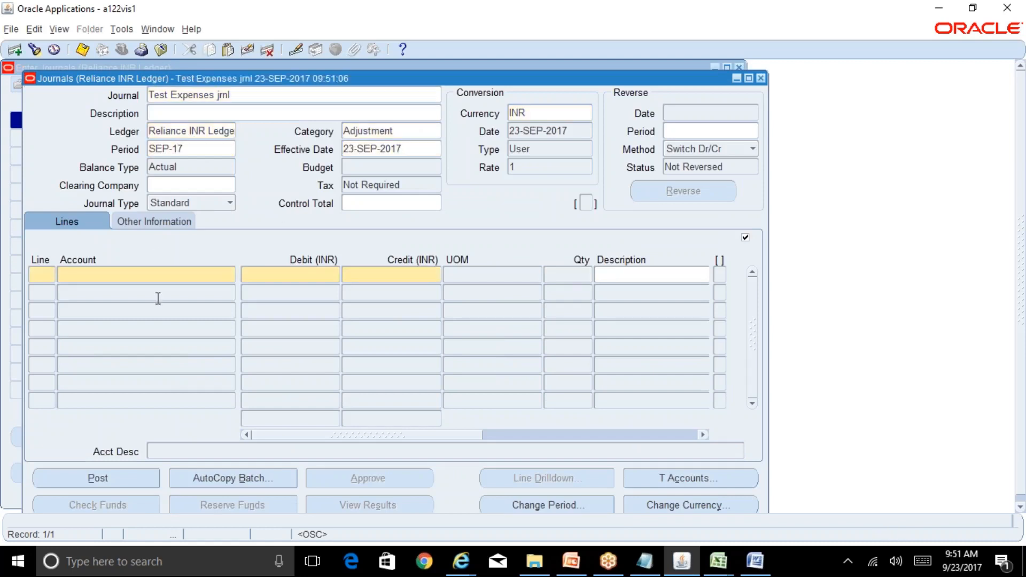
key(Tab)
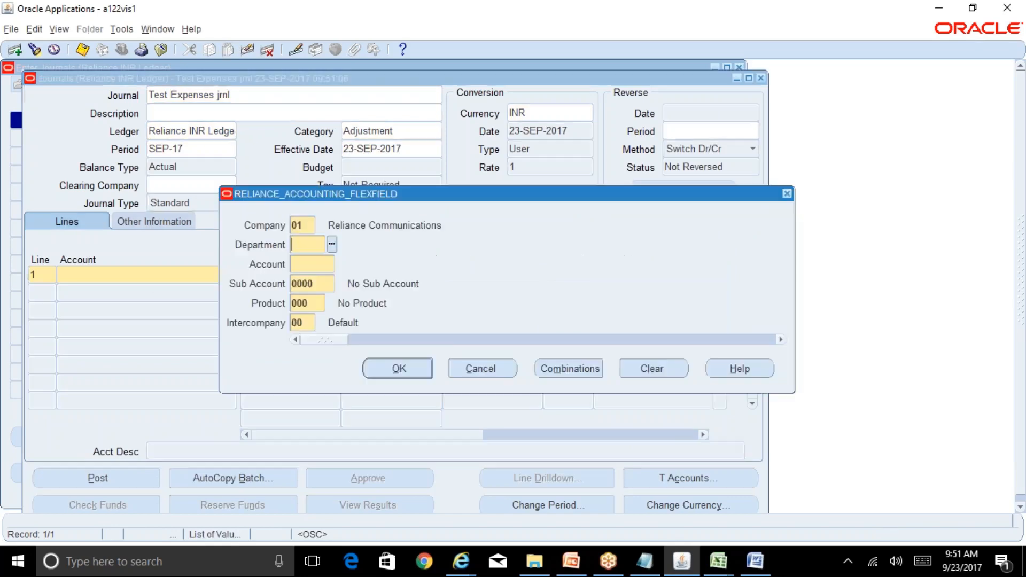
text(000)
key(Tab)
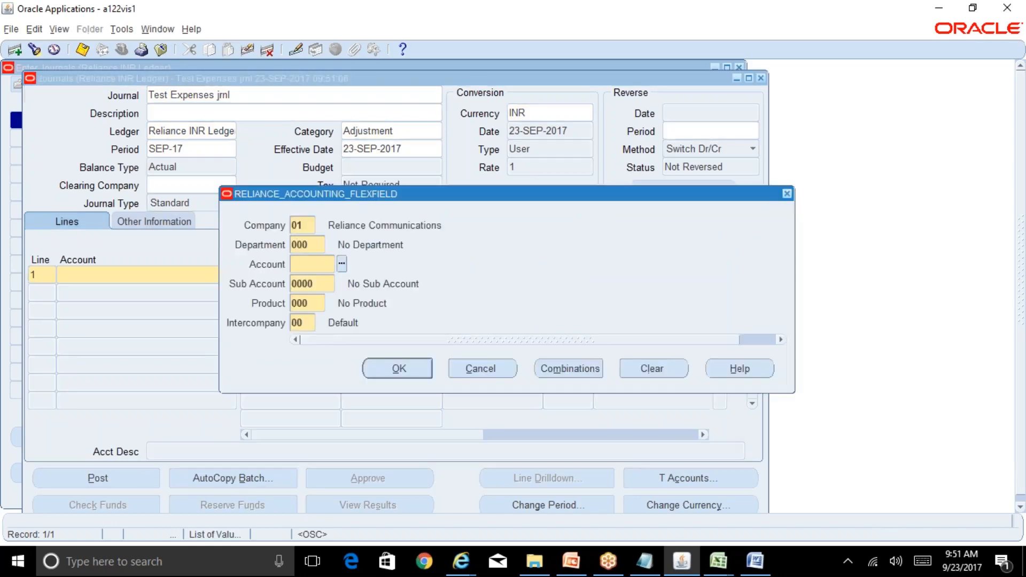
Choose account 5110, Cost of Sales, and accept the account combination for journal line 1
key(ctrl+l)
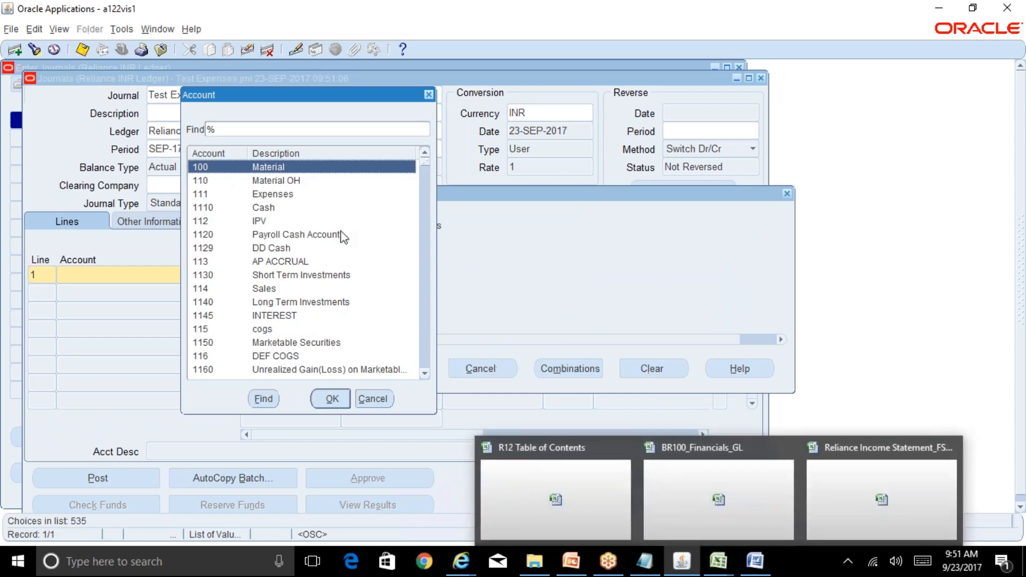
text(5)
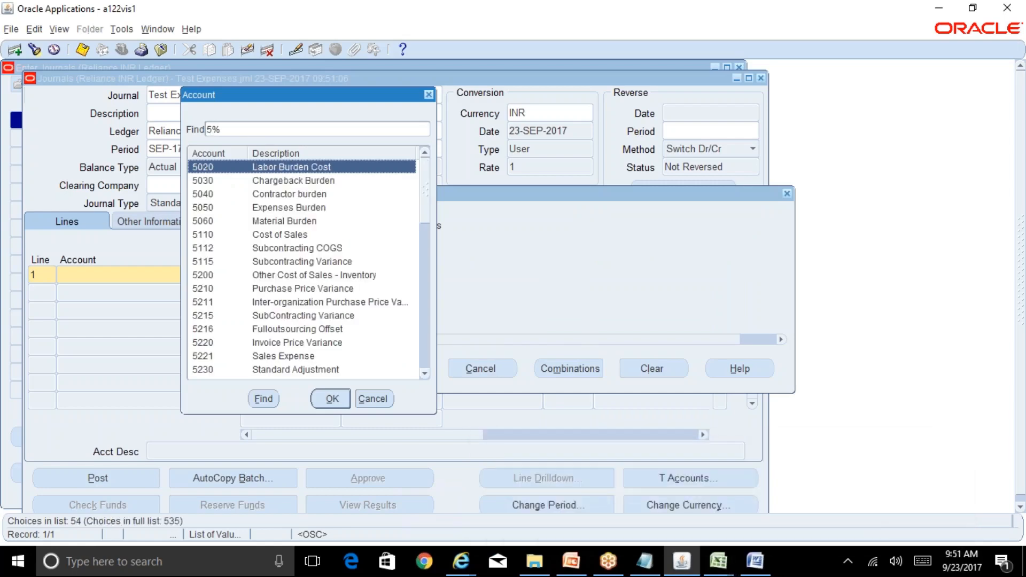
key(Down)
key(Down)
key(Down)
key(Down)
key(Down)
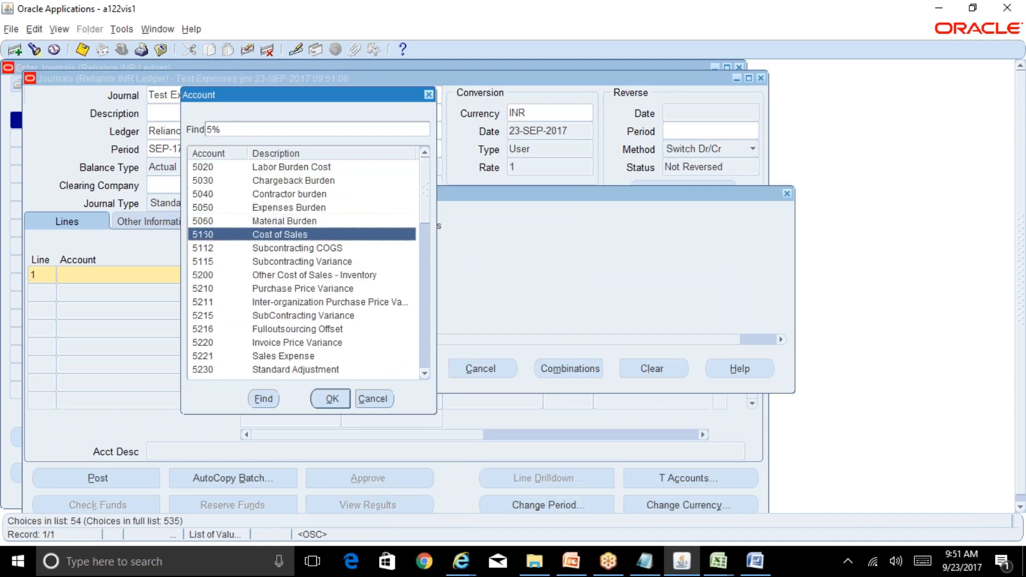
key(Return)
click(418, 367)
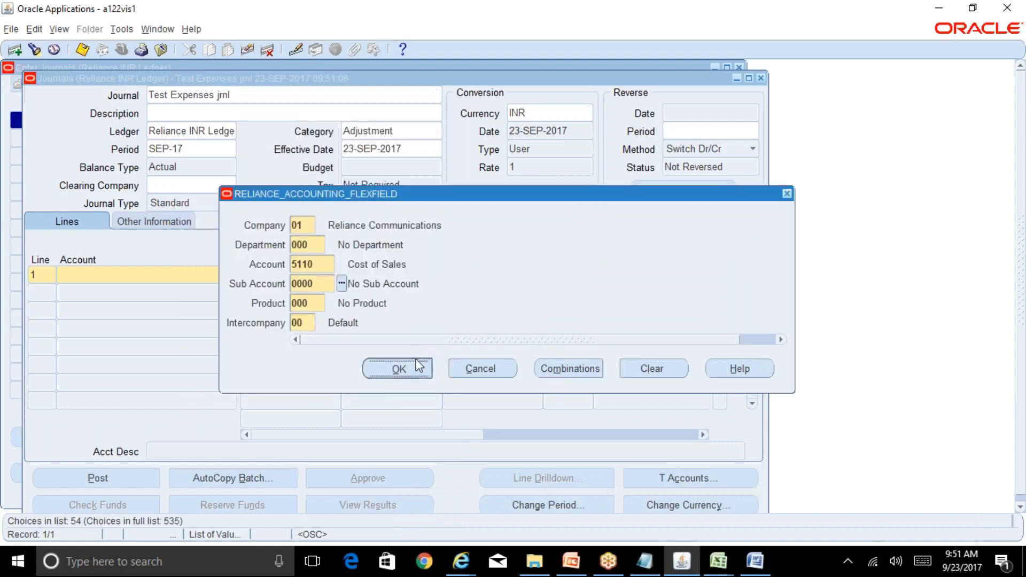
Enter a debit of 20000 INR on journal line 1
text(35000)
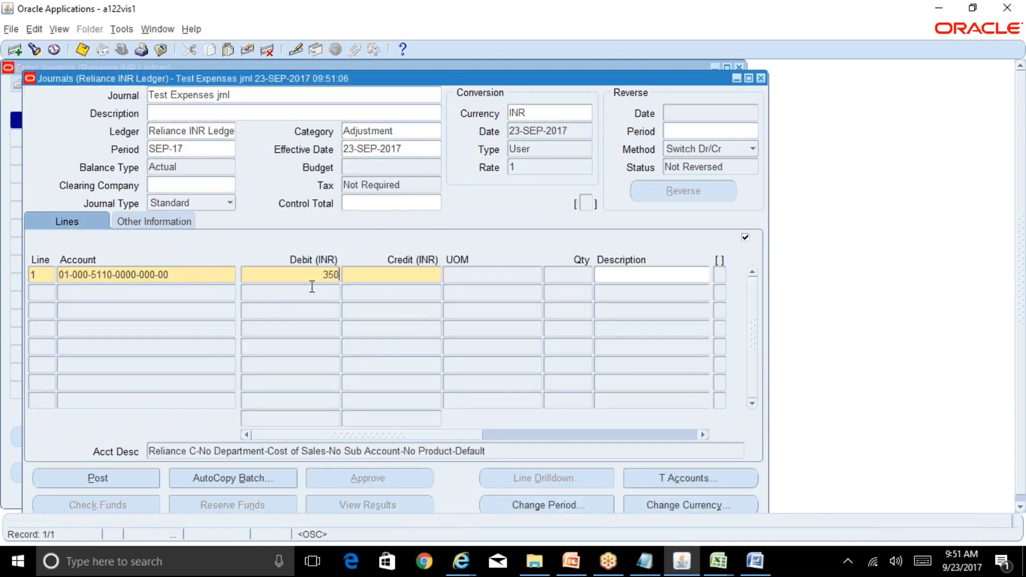
key(BackSpace)
key(BackSpace)
key(BackSpace)
key(BackSpace)
text(000)
Add journal line 2 with company 01, department 000 and account 1110 Cash, and a credit of 20000 INR
click(201, 293)
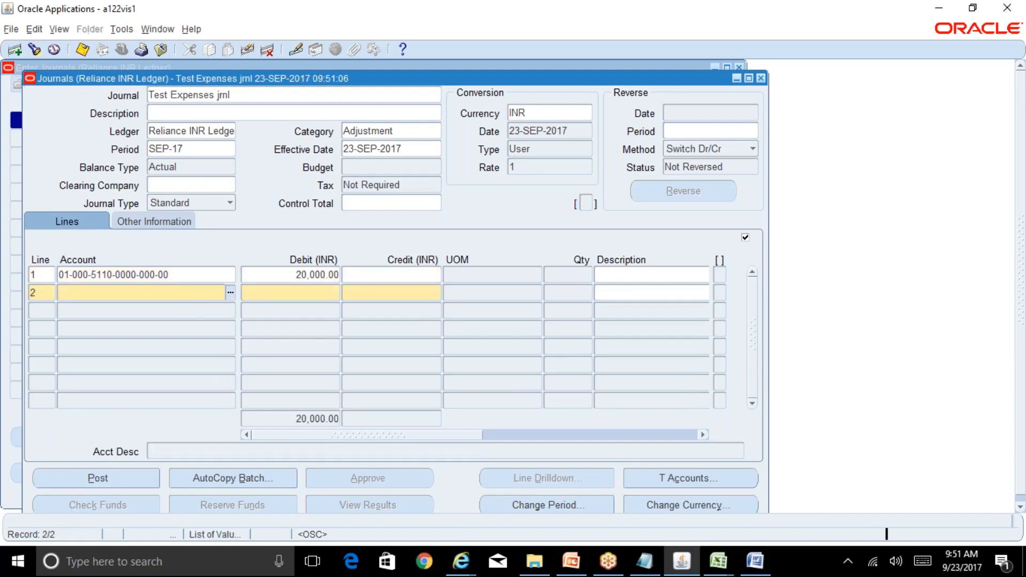
text(000)
key(Tab)
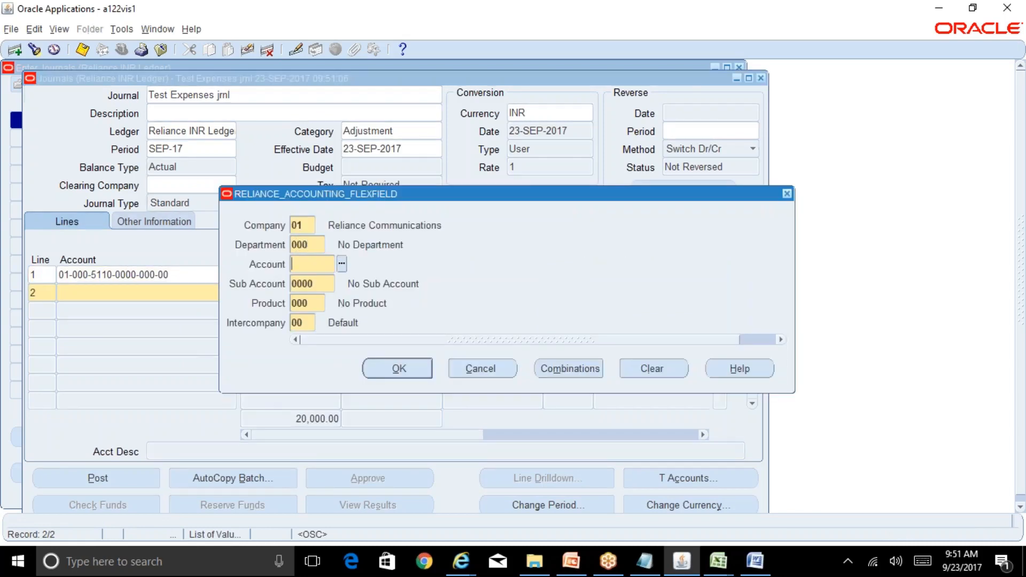
key(ctrl+l)
click(267, 194)
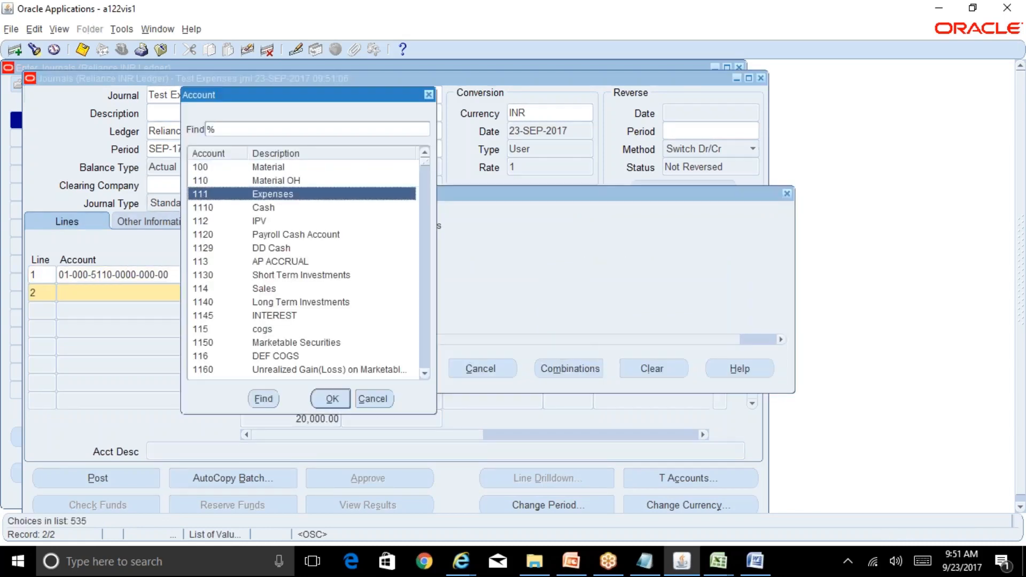
click(267, 207)
key(Return)
click(396, 366)
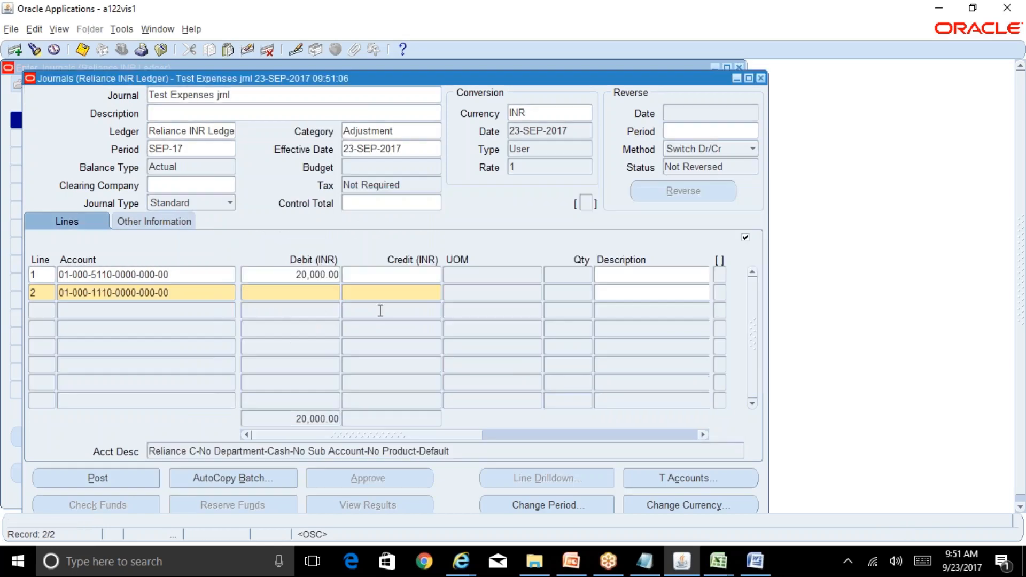
click(394, 300)
text(20000)
Save the expenses journal, submit it for posting, and dismiss the concurrent request note
key(ctrl+s)
click(127, 480)
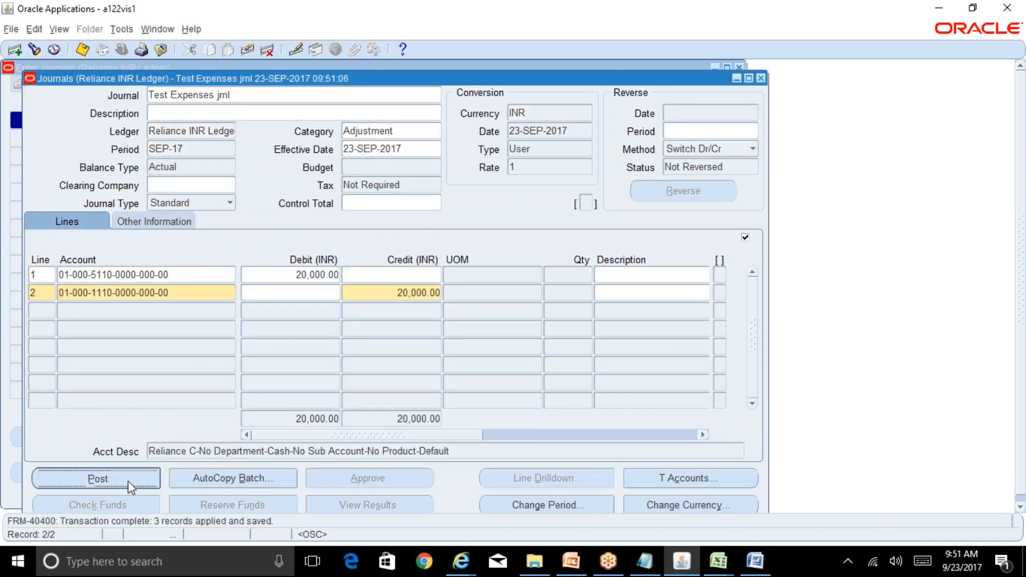
click(582, 314)
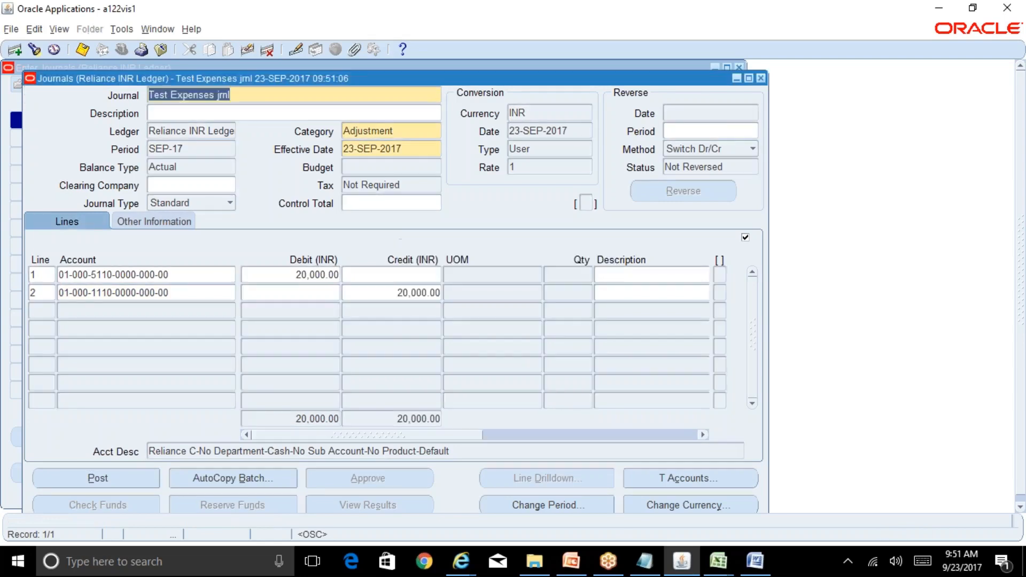
Close the journal windows and list all of the submitted concurrent requests
click(760, 78)
key(F4)
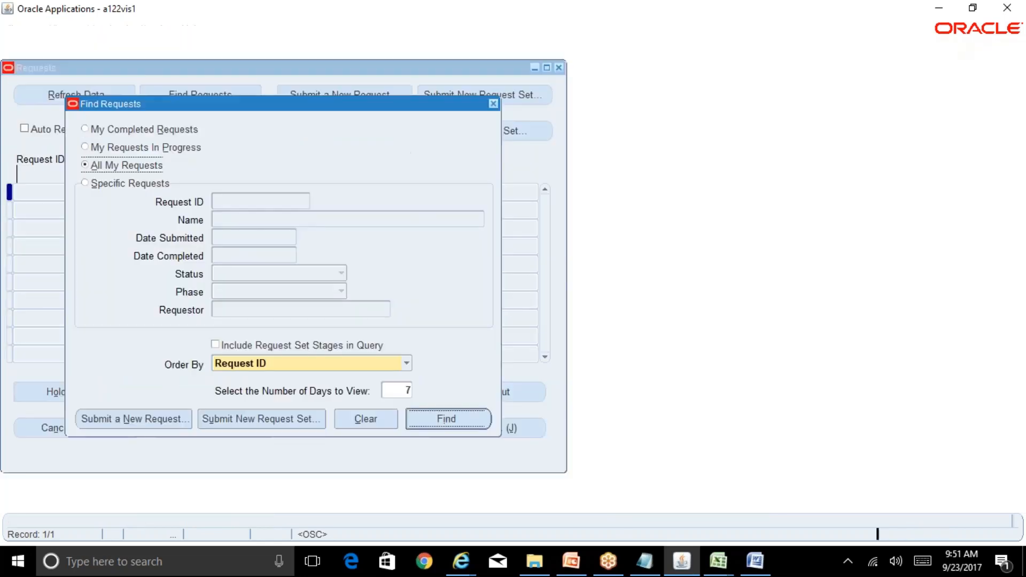
key(Return)
Switch to the Reliance Income Statement_FSG Report_USD Ledger workbook in Excel, review its Revenue, Cost of Sales, Operating Expenses and Depreciation Expense rows, and close it
mouse_move(714, 565)
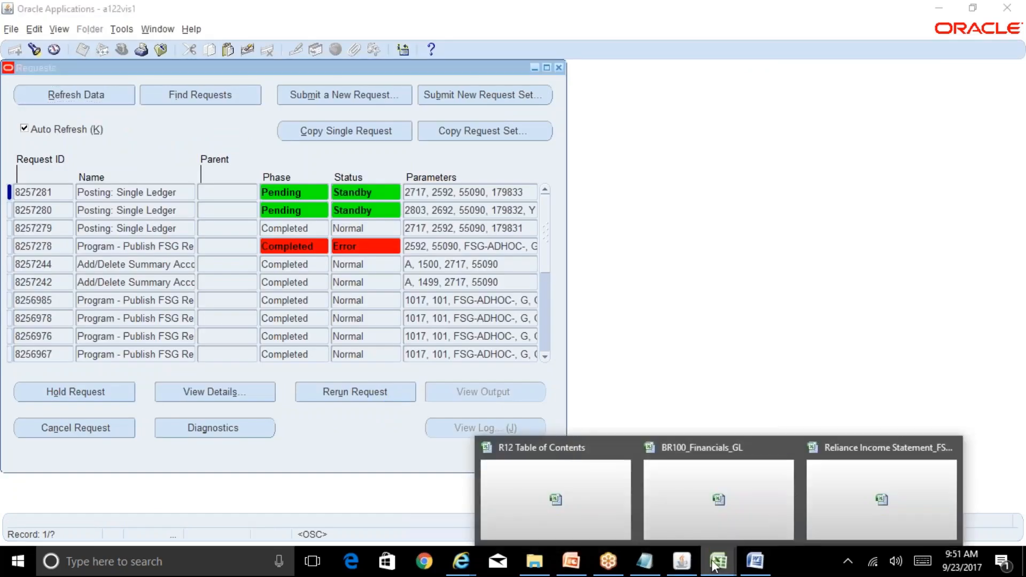
click(852, 500)
click(105, 330)
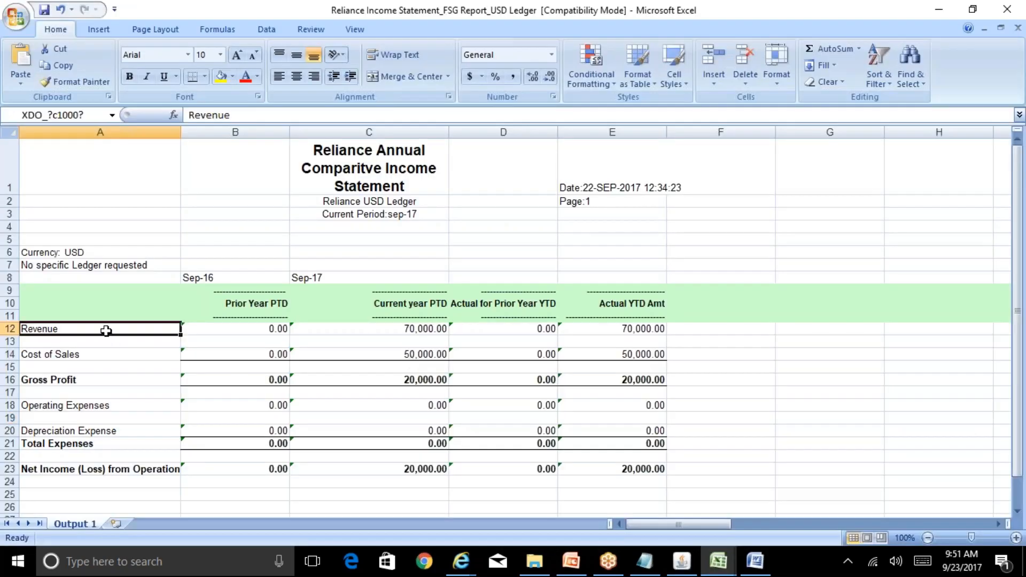
click(110, 355)
click(125, 404)
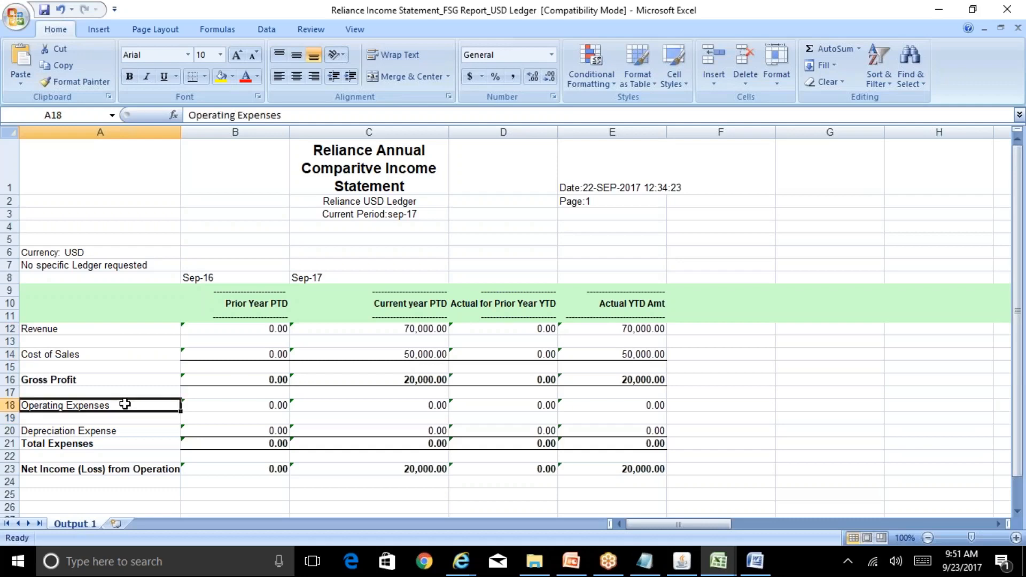
click(148, 430)
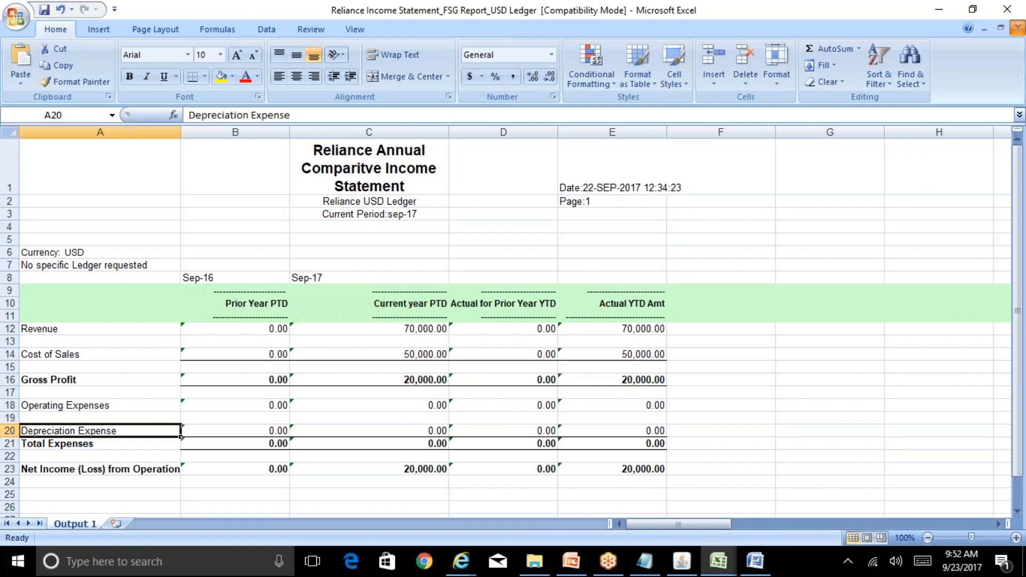
click(1016, 28)
Switch back to Oracle Applications, refresh the request list and check the status of the Posting: Single Ledger requests
click(682, 561)
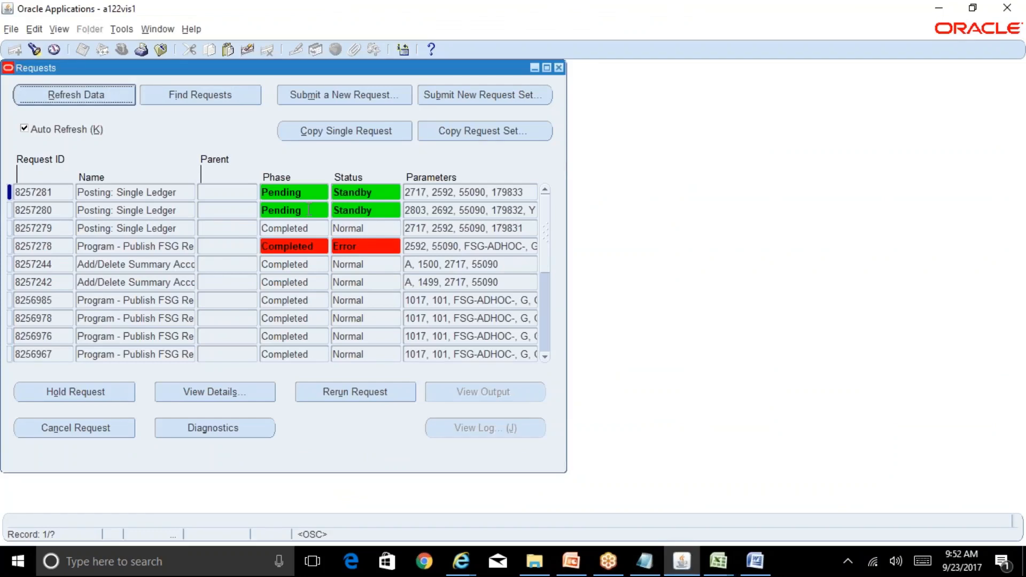
click(112, 92)
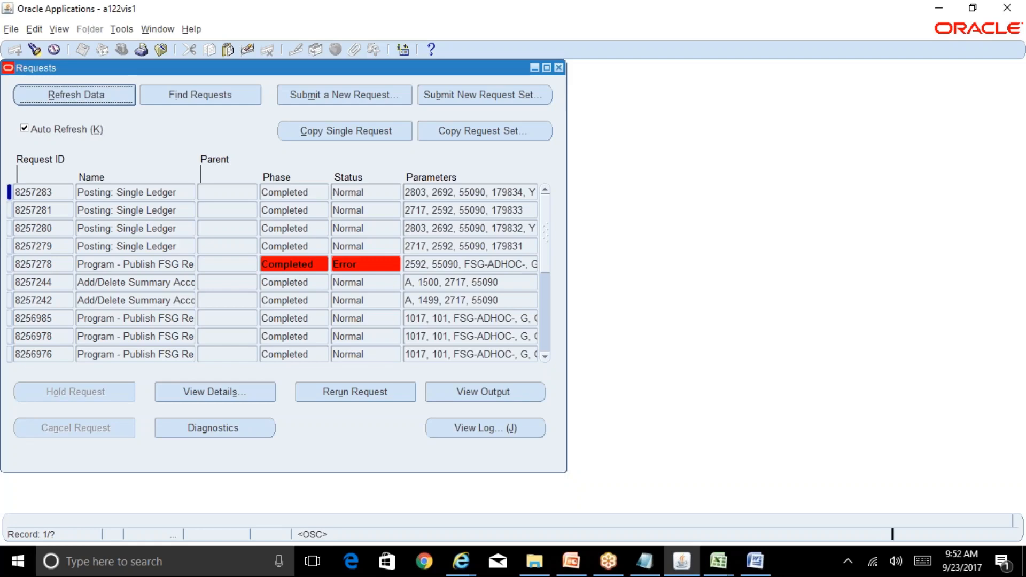
click(180, 246)
click(181, 228)
click(181, 211)
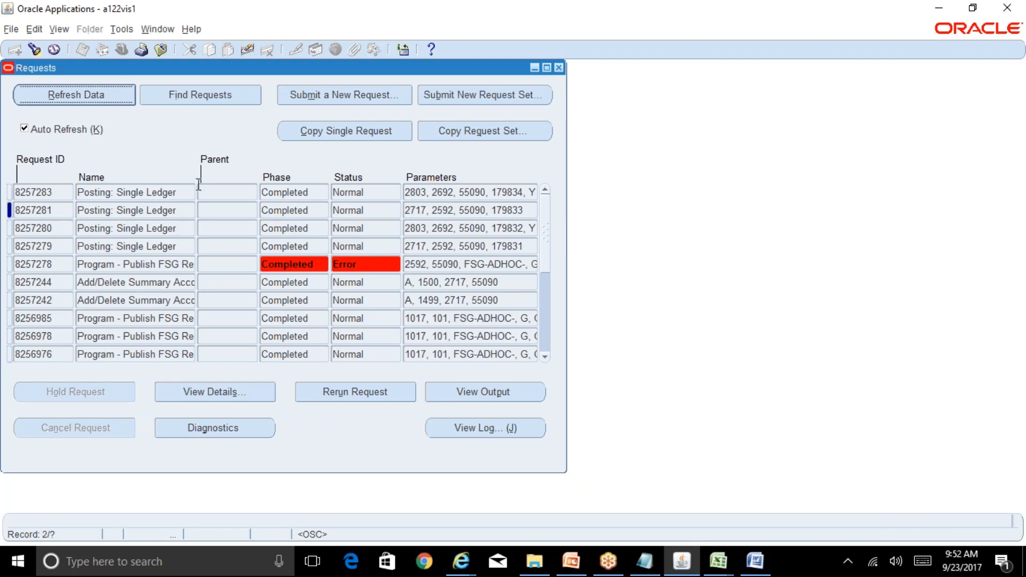
Close the request list and start a new request for the Program - Publish FSG Report
click(559, 67)
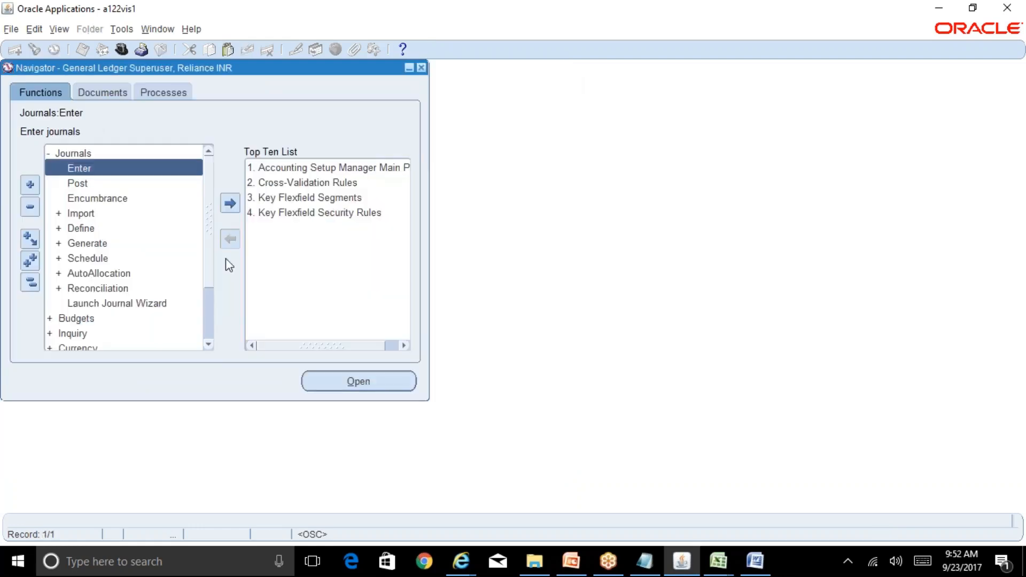
click(30, 282)
click(59, 30)
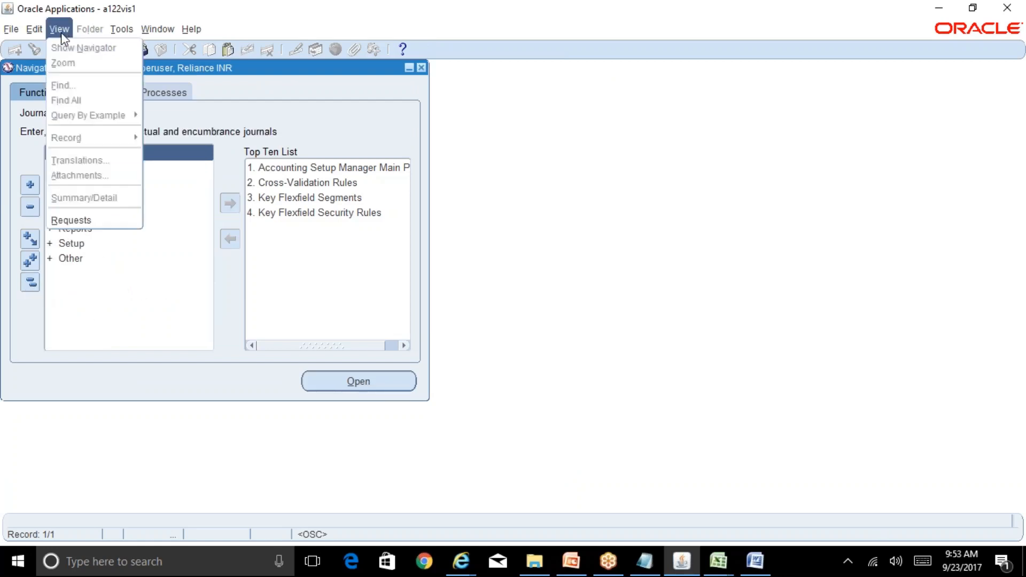
click(102, 221)
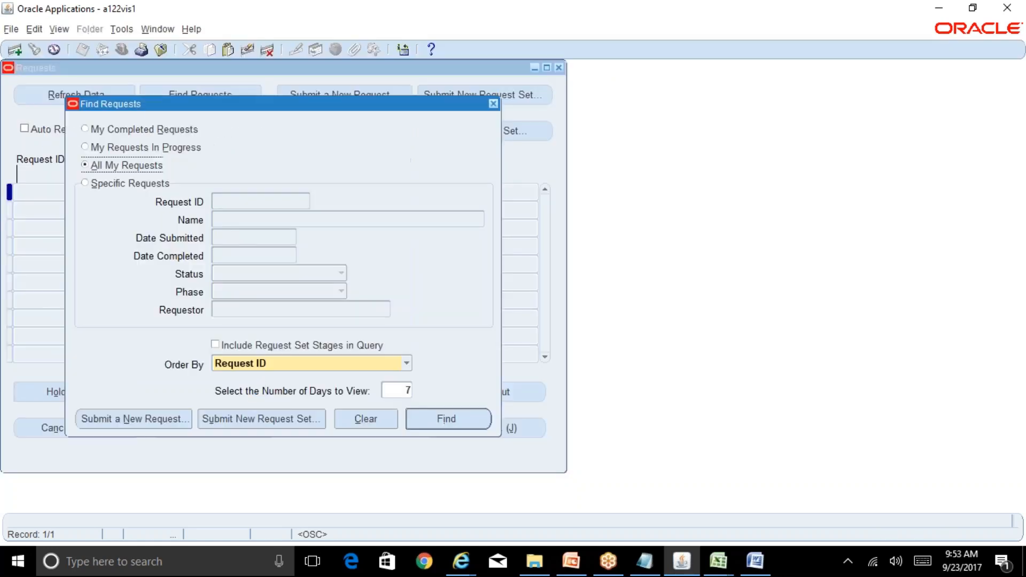
click(176, 425)
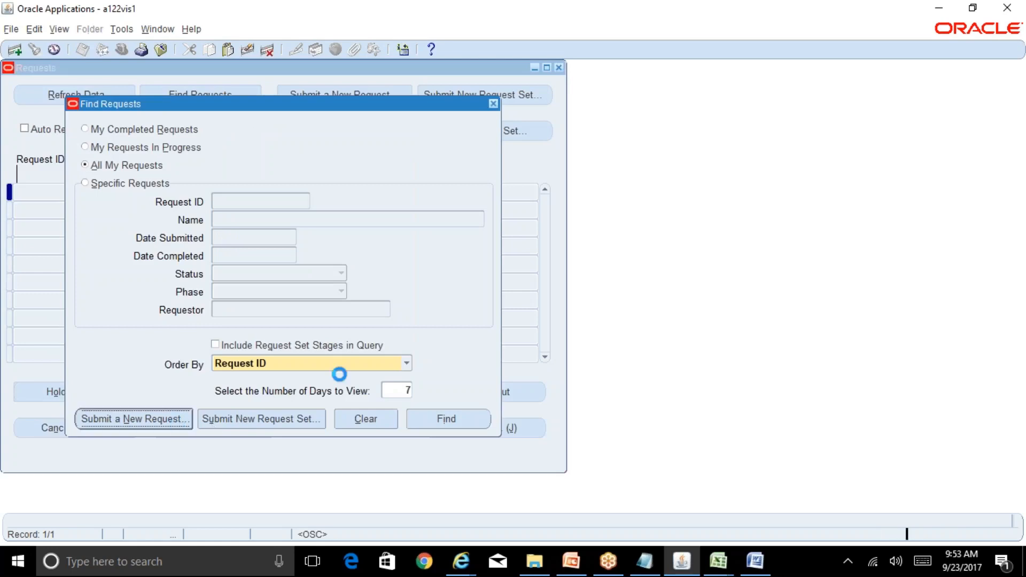
text(Program%Pub%)
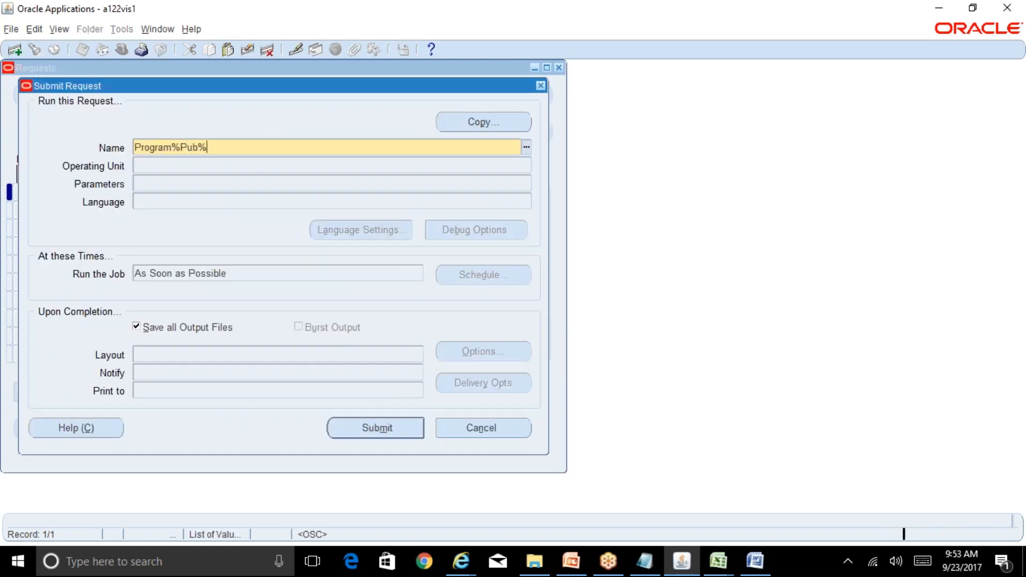
key(Tab)
key(Return)
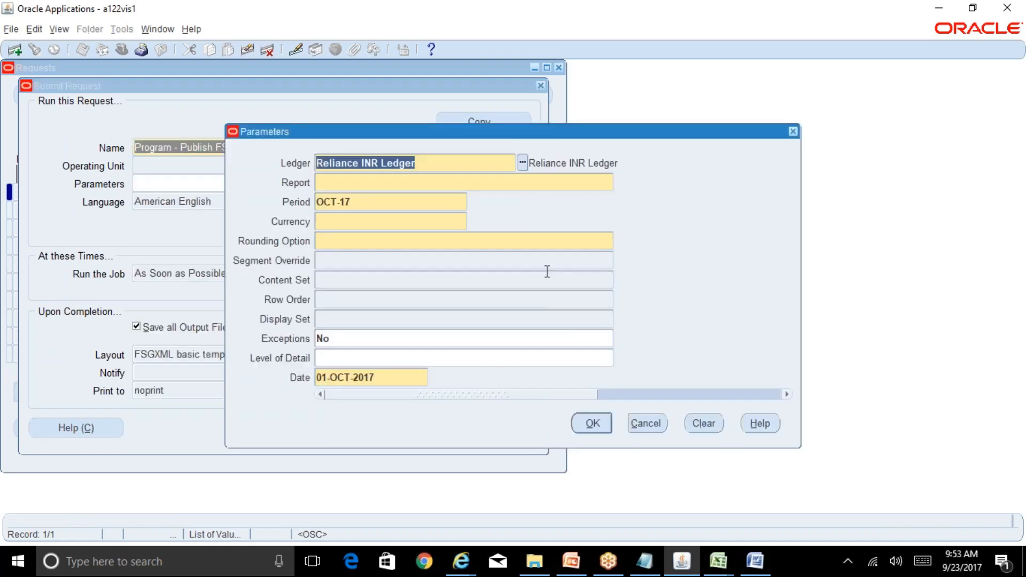
Set the request parameters to the Rel Income Statement report for period SEP-17 on the Reliance INR Ledger and accept them
click(368, 188)
text(Rel %)
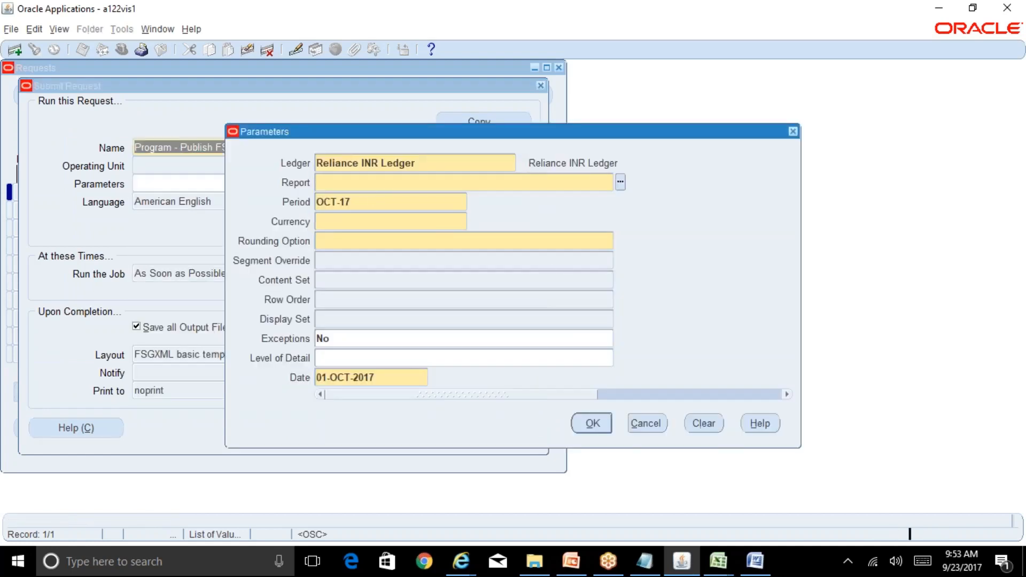
key(Tab)
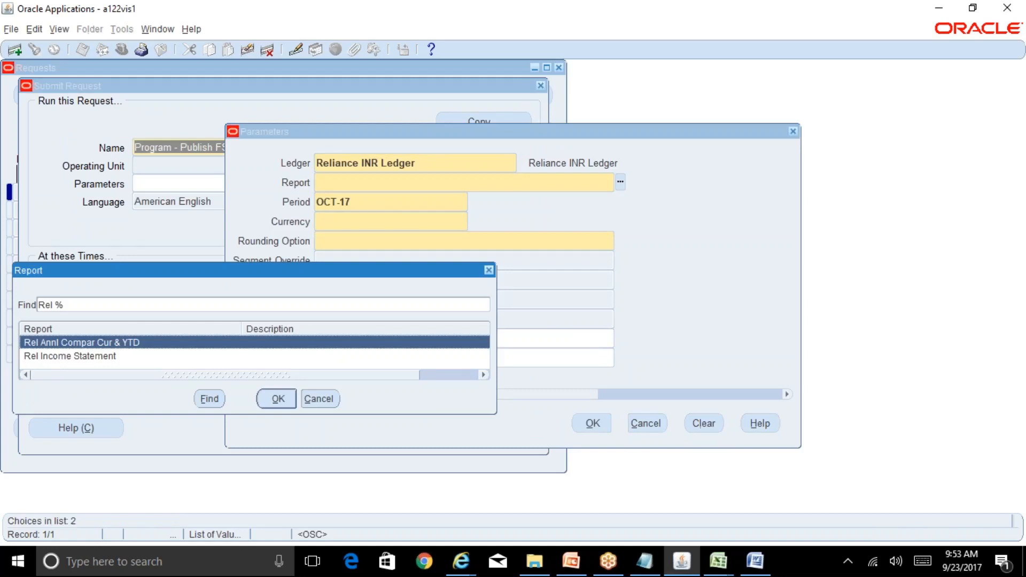
key(Down)
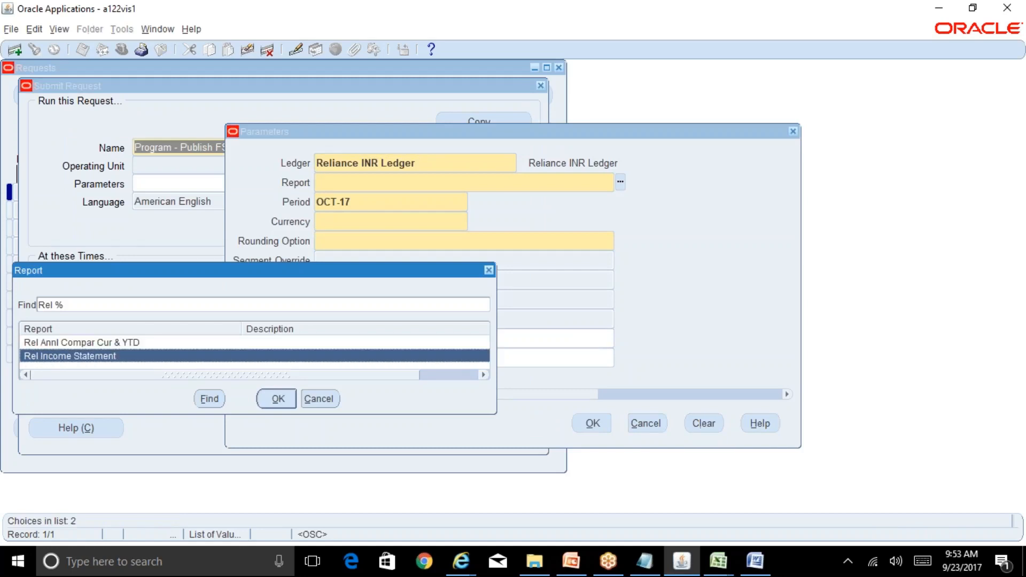
key(Return)
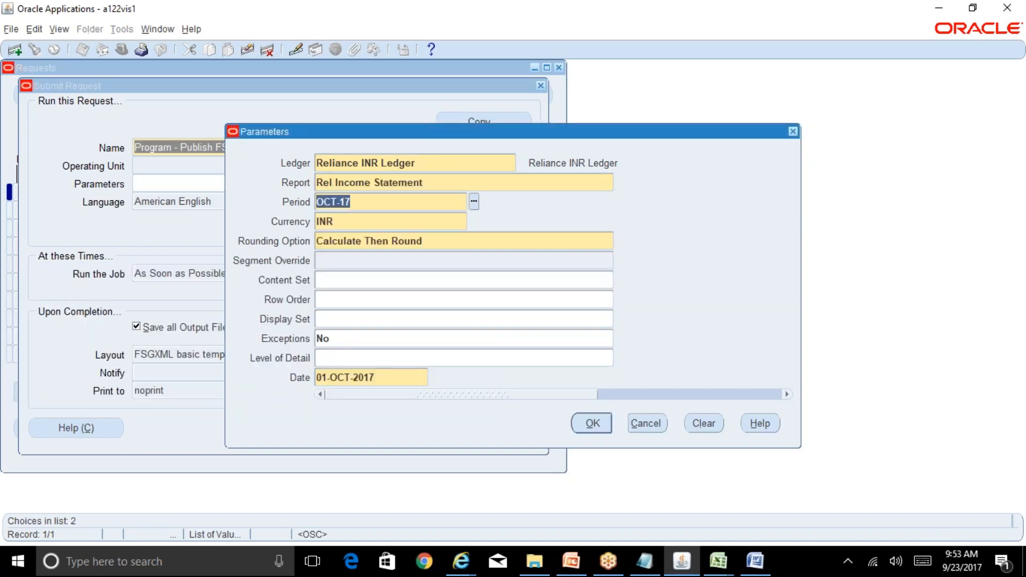
text(sep-17)
key(Tab)
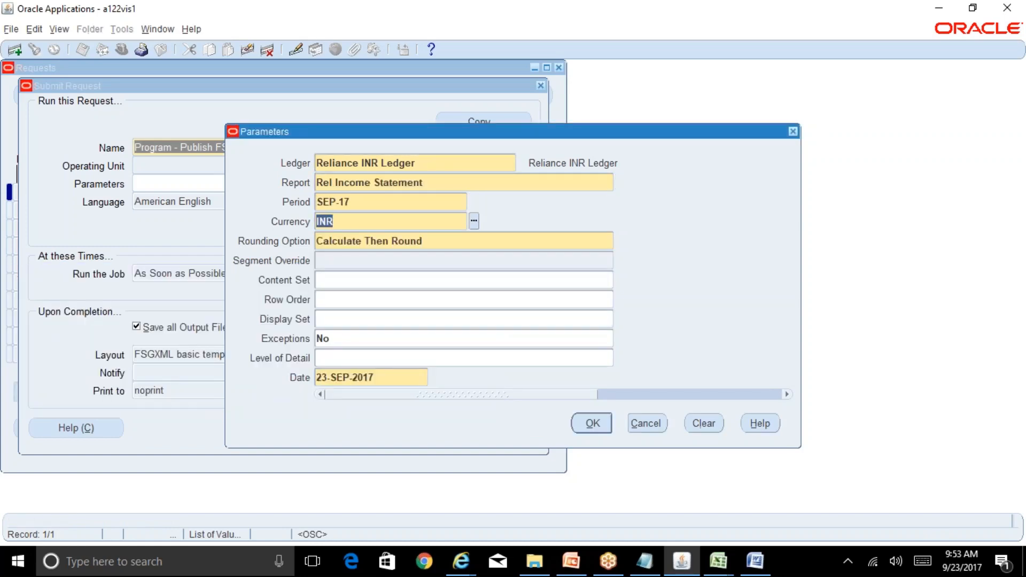
click(592, 423)
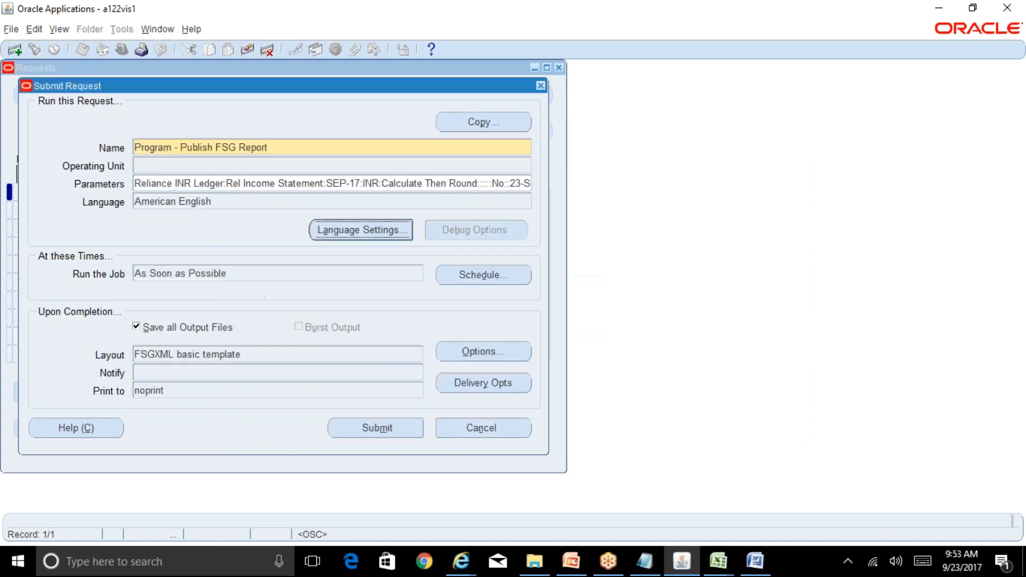
Choose the FSGXML: Basic Excel Template as the output layout and submit the request without submitting another one
click(446, 348)
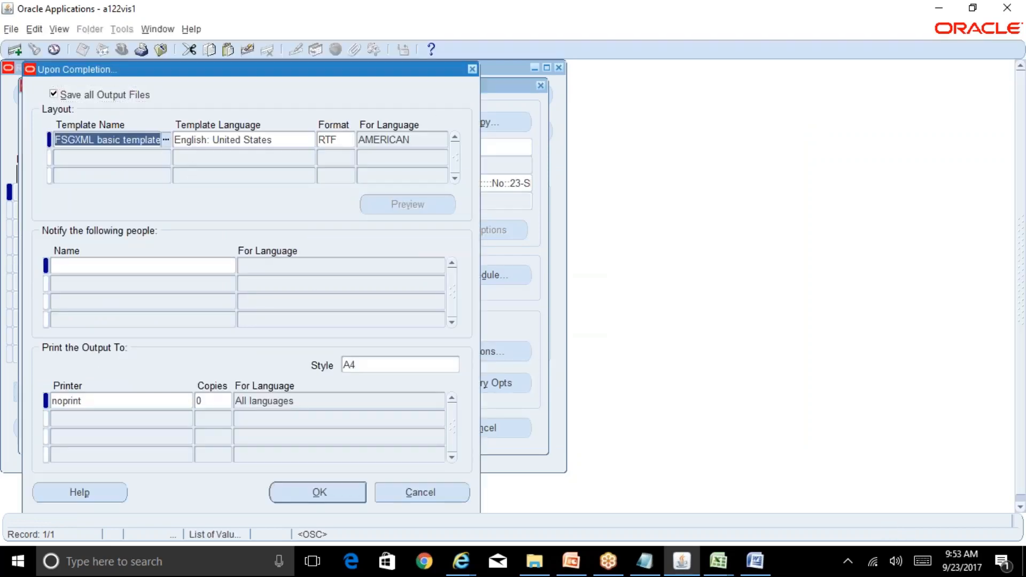
click(165, 139)
click(155, 283)
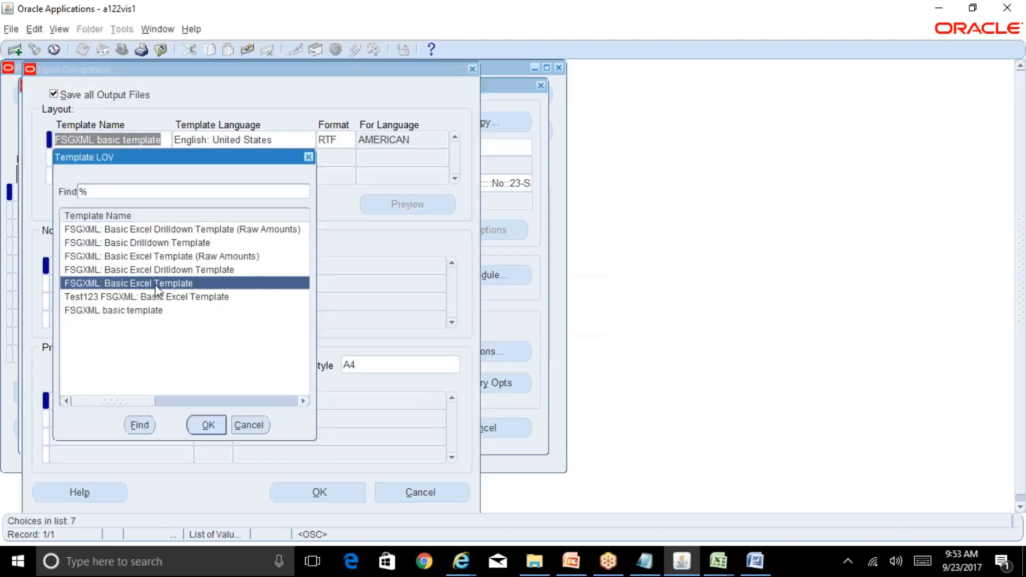
click(207, 425)
click(312, 490)
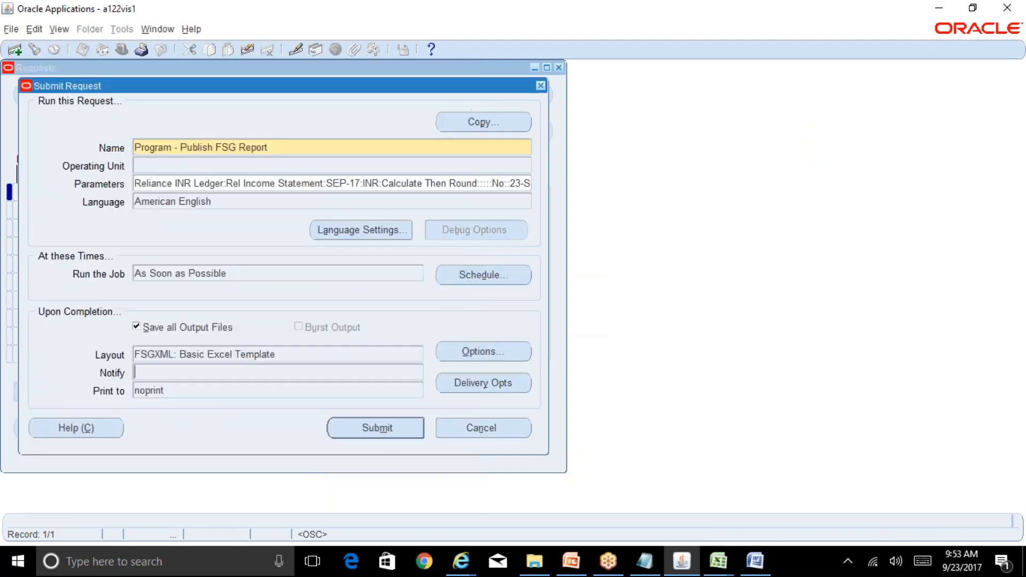
click(558, 327)
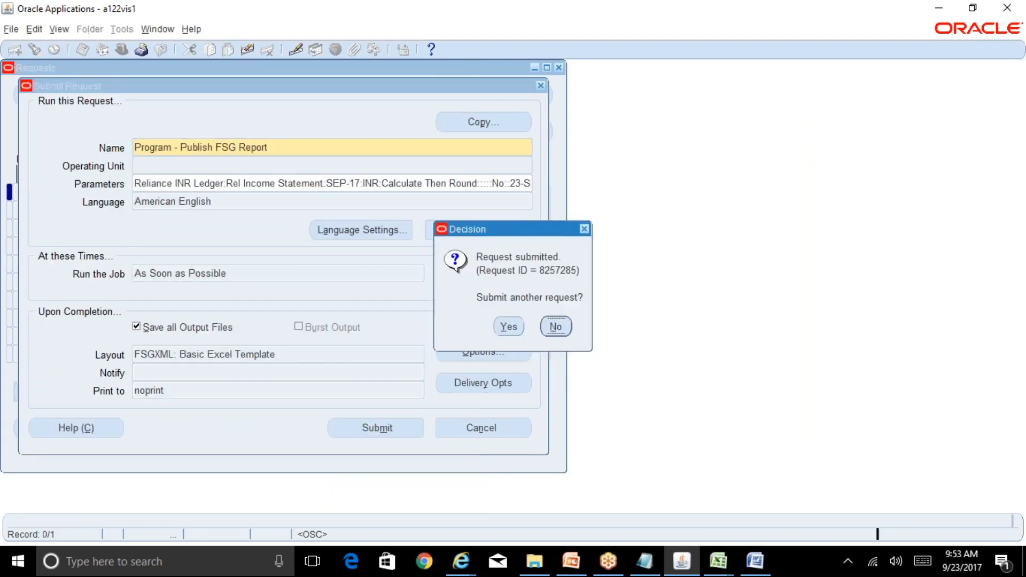
List the submitted requests and try to view the output of the latest Program - Publish FSG Report request
click(491, 412)
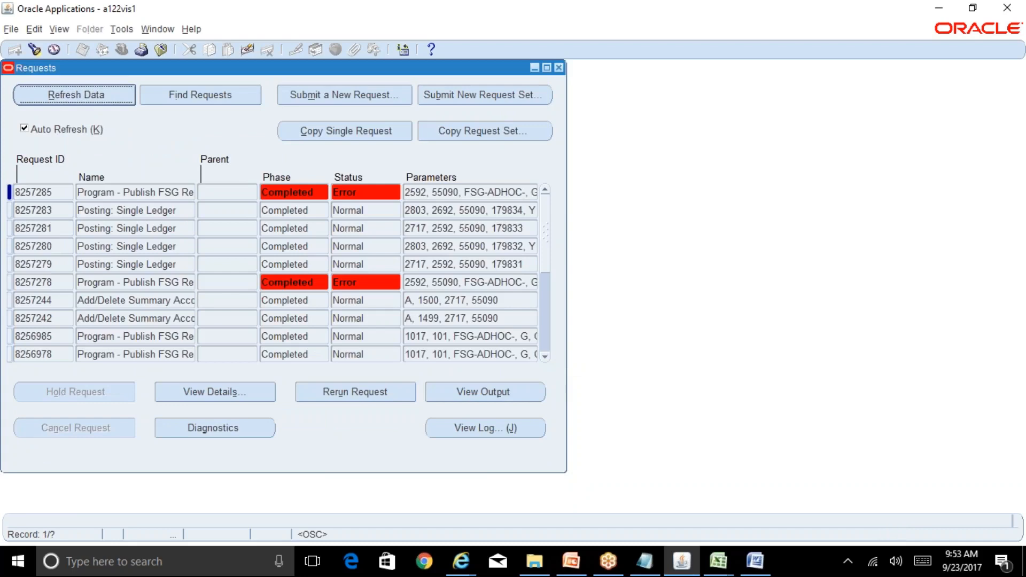
click(529, 399)
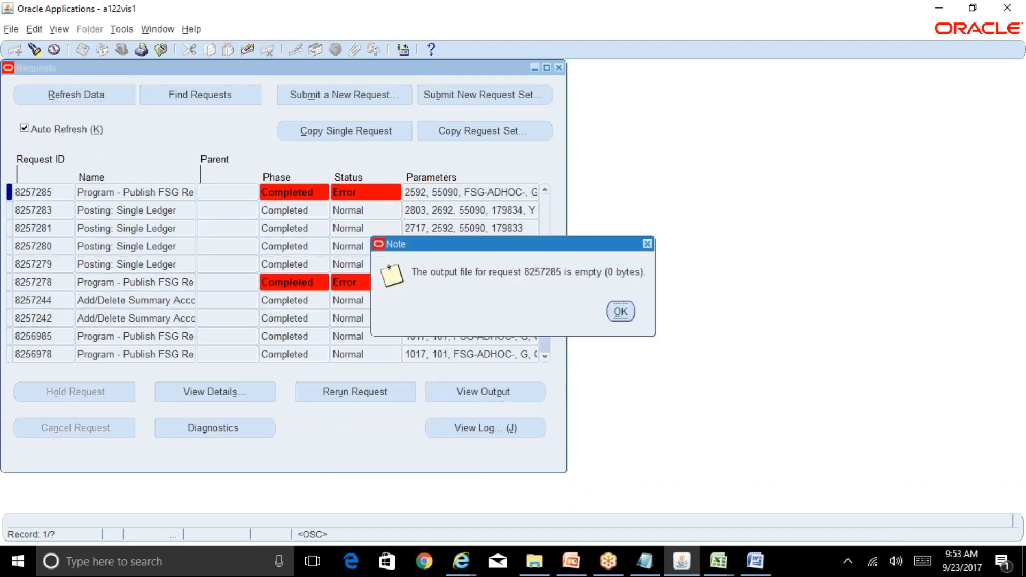
click(629, 314)
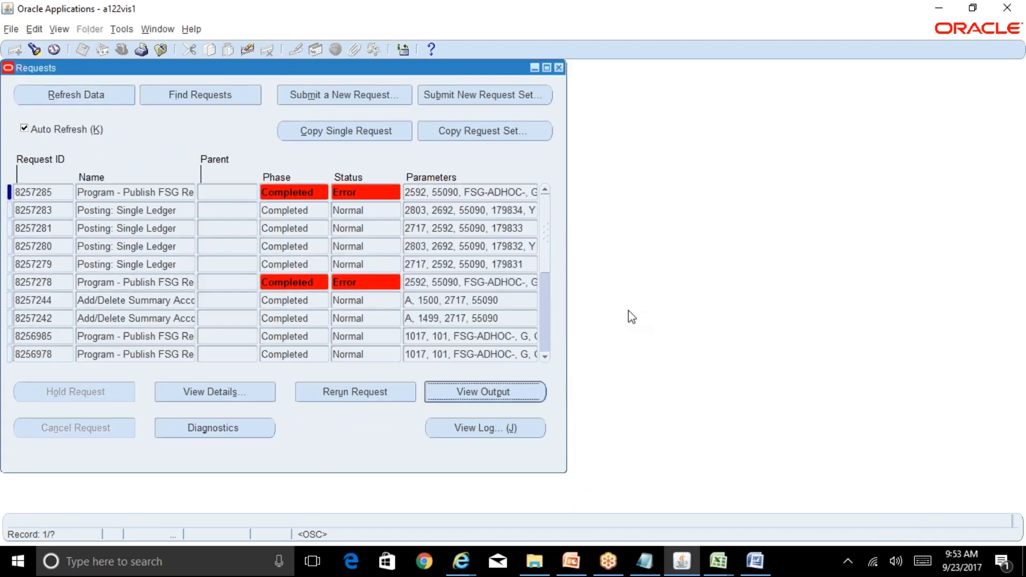
Open the failed request's log in the browser, look for the Oracle error and highlight the PERF0005 line
click(518, 433)
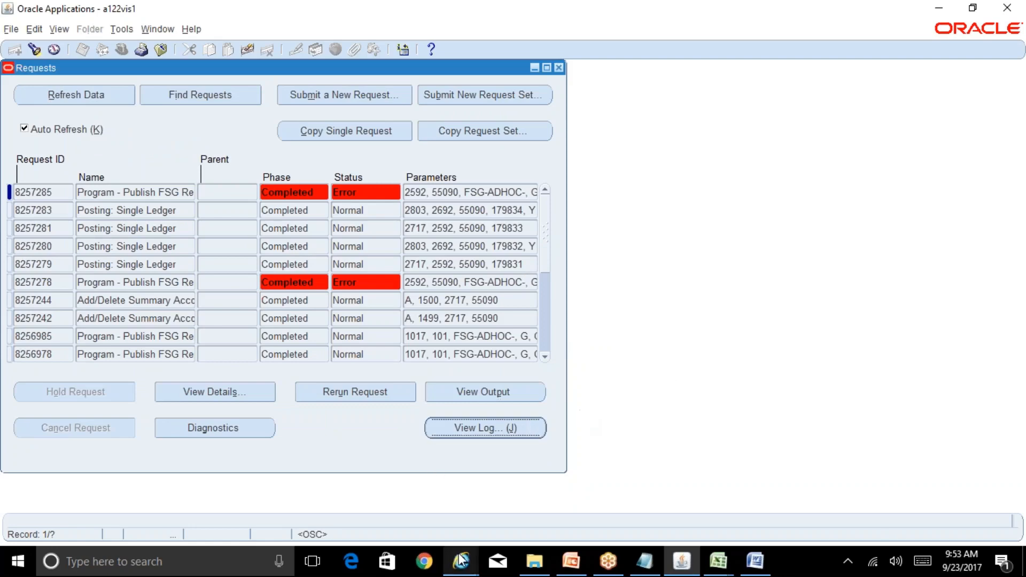
mouse_move(460, 559)
click(593, 497)
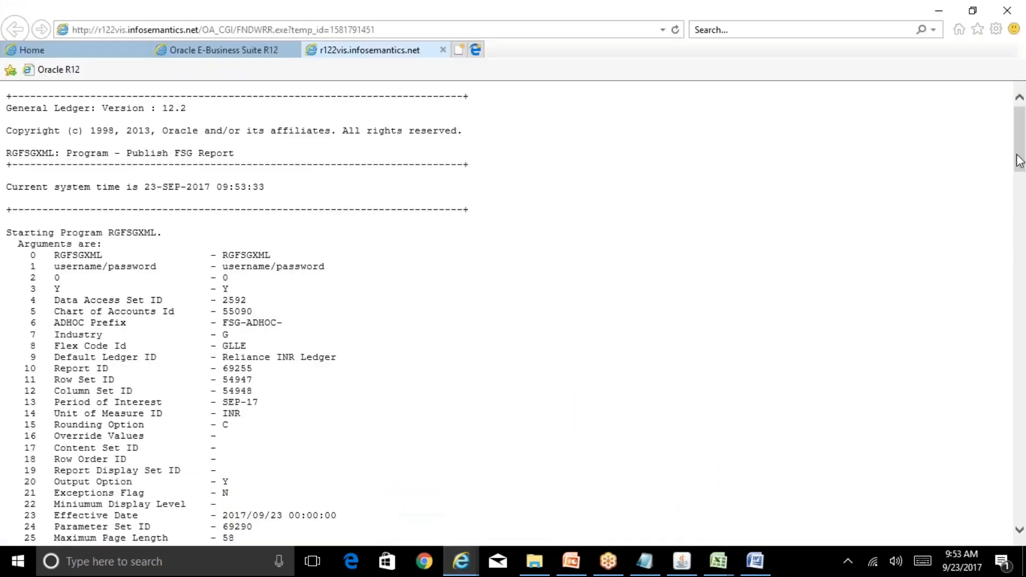
drag(1019, 160, 1022, 393)
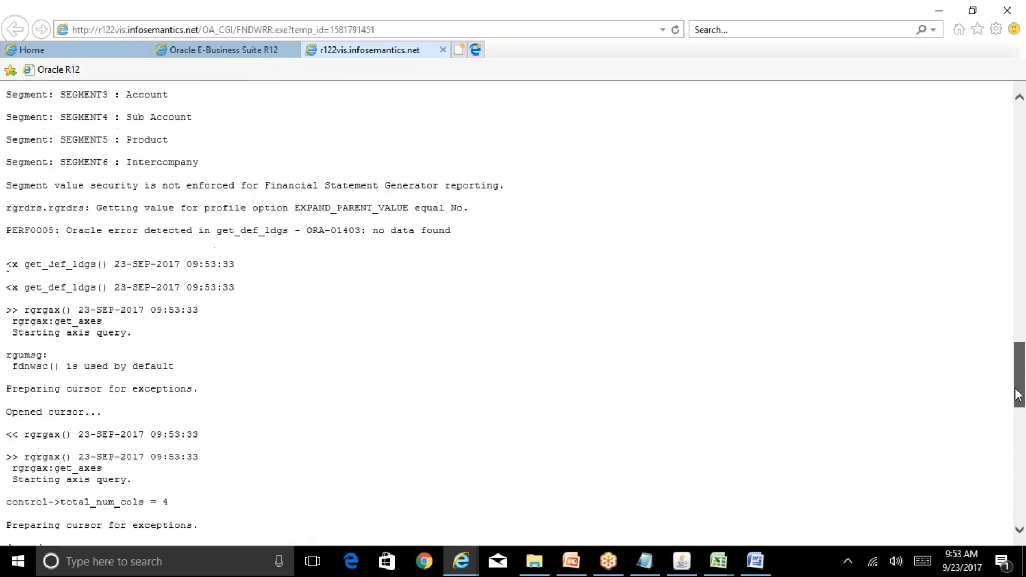
drag(452, 237, 54, 228)
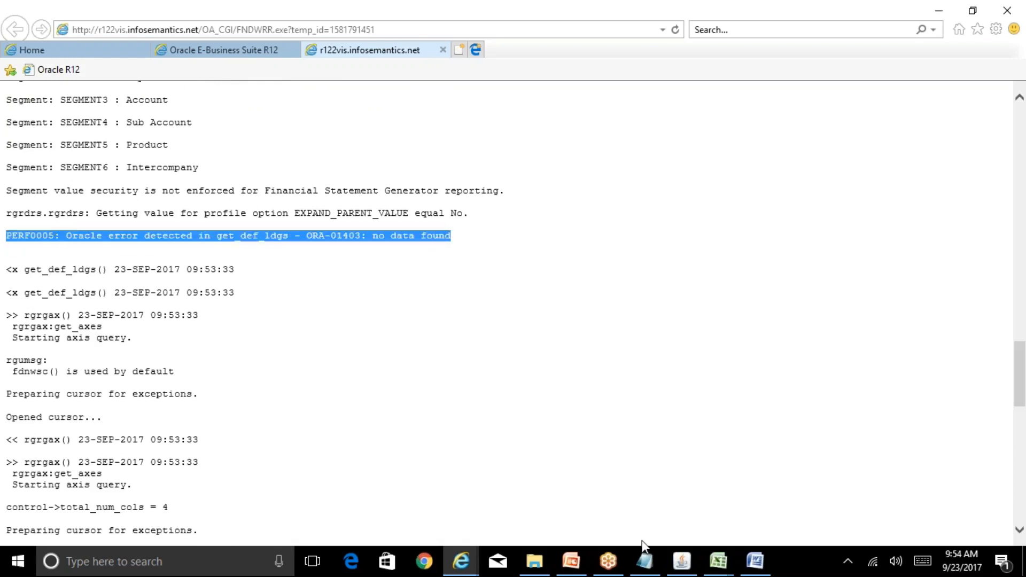
Return to Oracle Applications, close the request list, open the report Row Set definition and query for Rel Income Stmt Row set
click(682, 561)
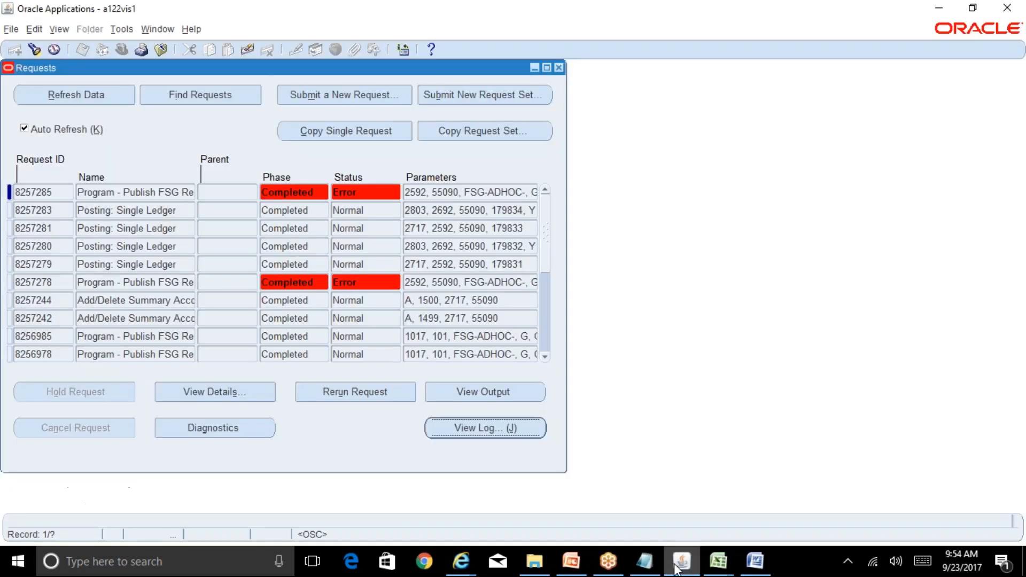
click(558, 68)
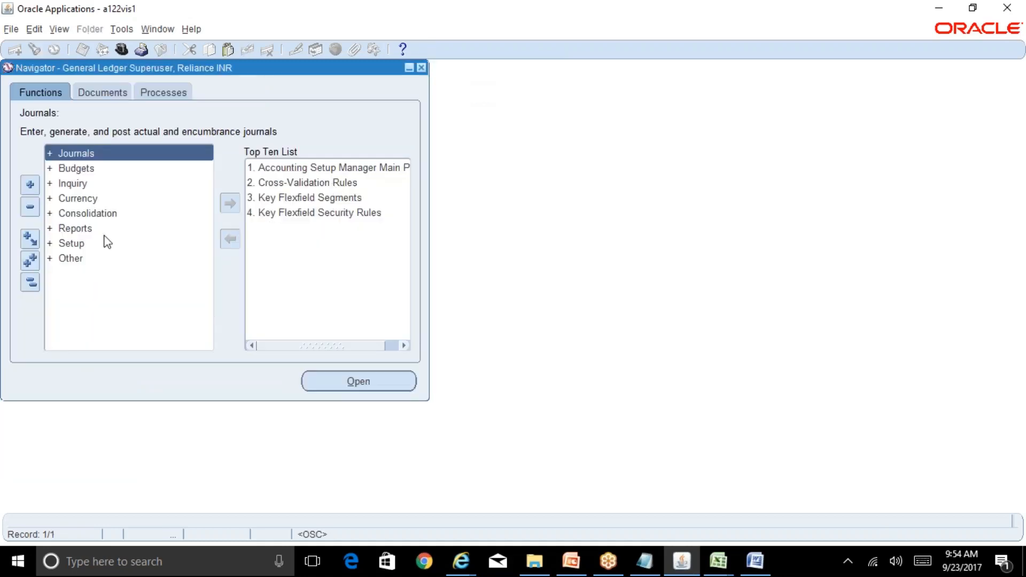
double_click(80, 229)
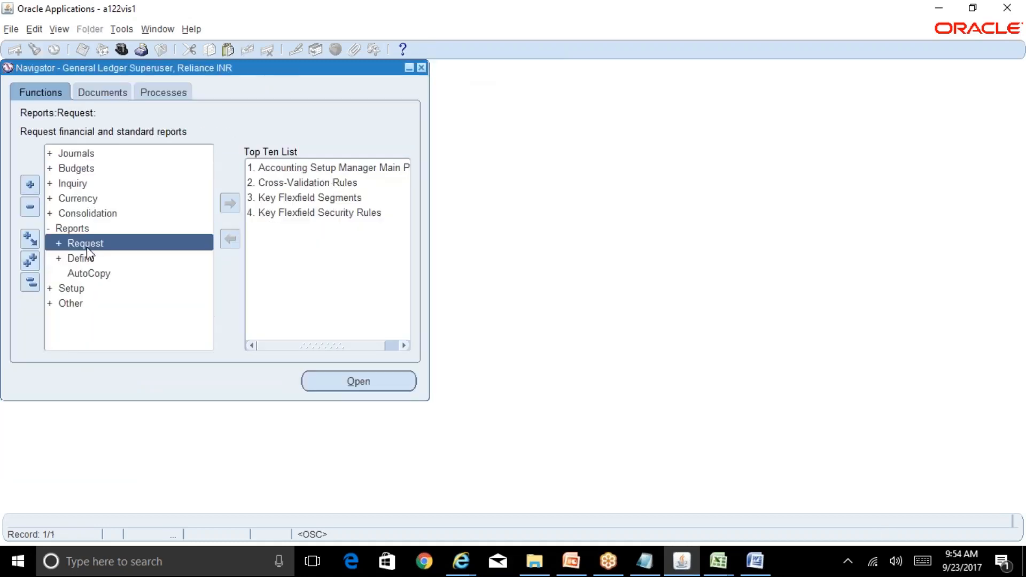
click(80, 258)
double_click(80, 258)
double_click(117, 274)
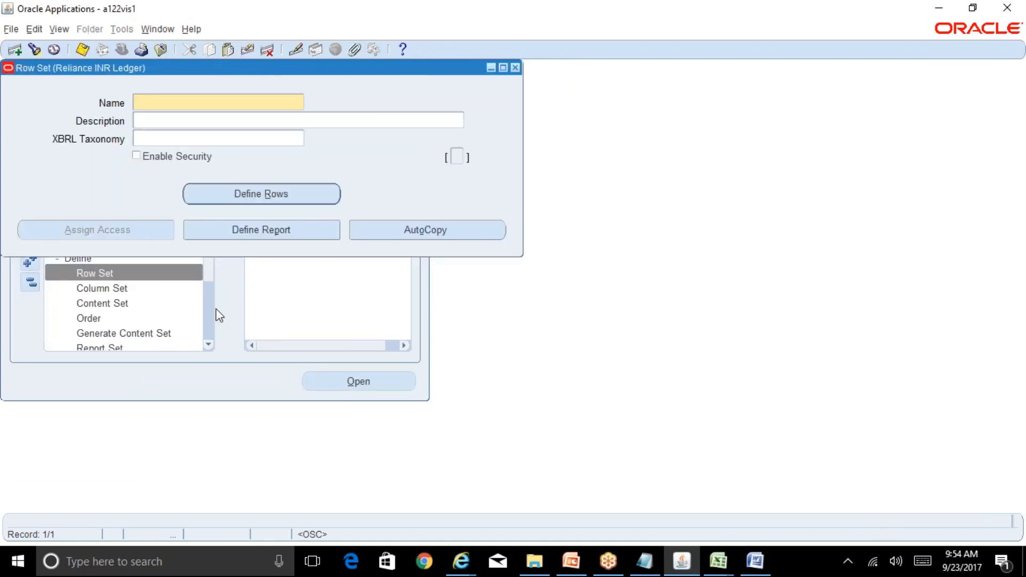
key(F11)
key(ctrl+F11)
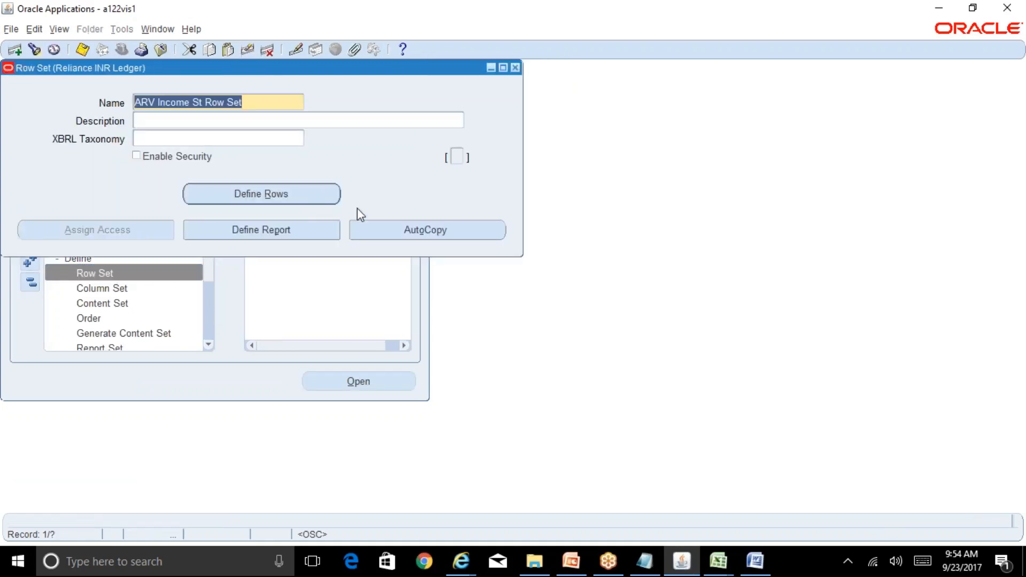
key(Down)
key(Down)
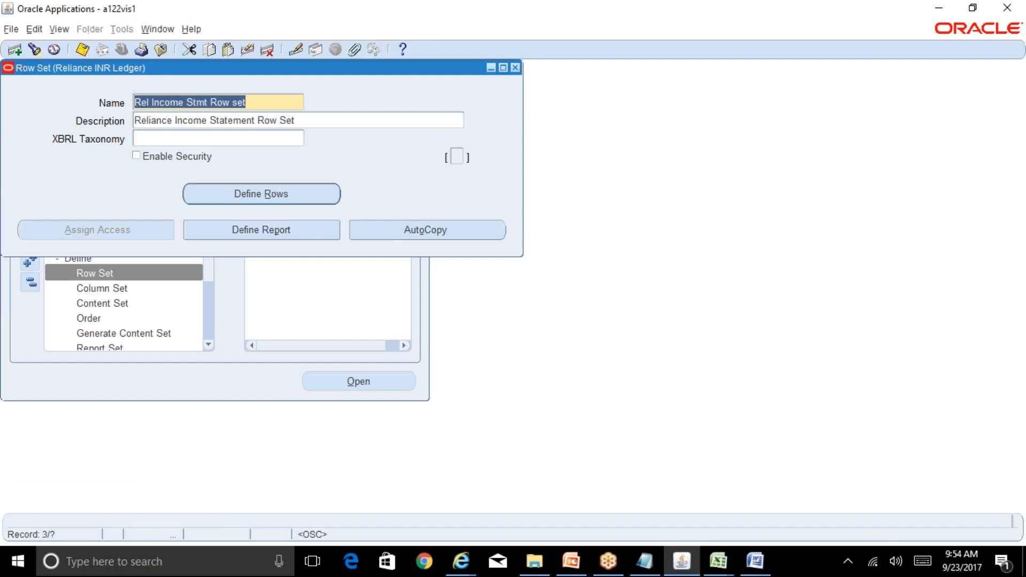
Open the row set's rows, check the account assignments of the Revenue line, and close them
click(293, 197)
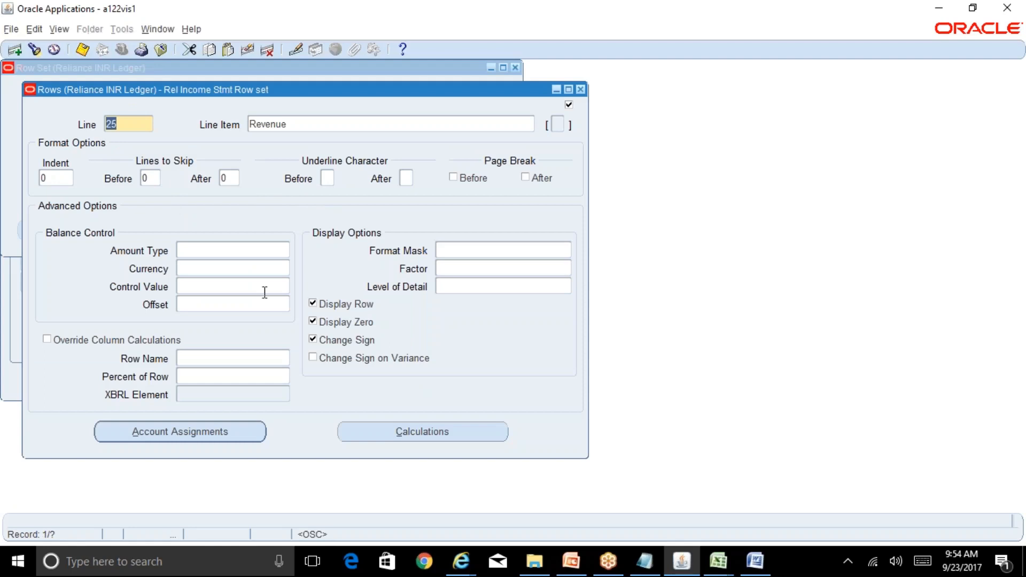
click(244, 432)
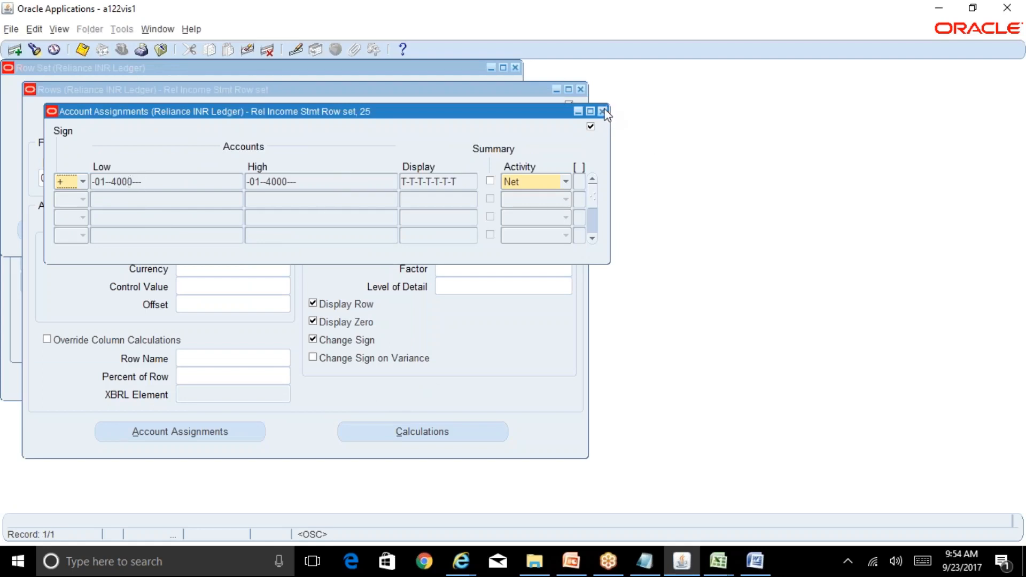
click(603, 111)
Check the Cost of Sales line's account assignments and its accounting flexfield range, then cancel without changes and close the rows
key(Down)
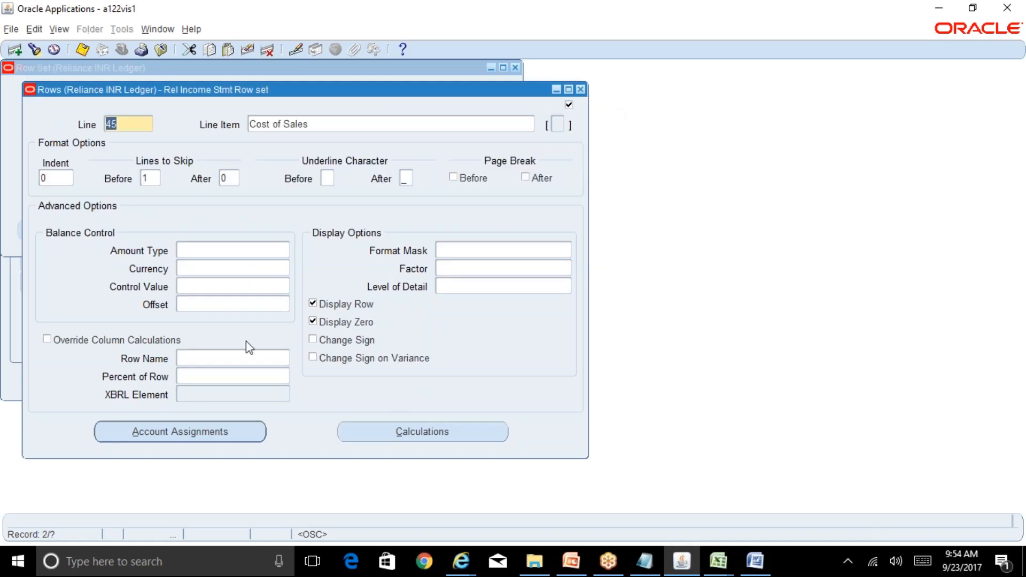
click(229, 430)
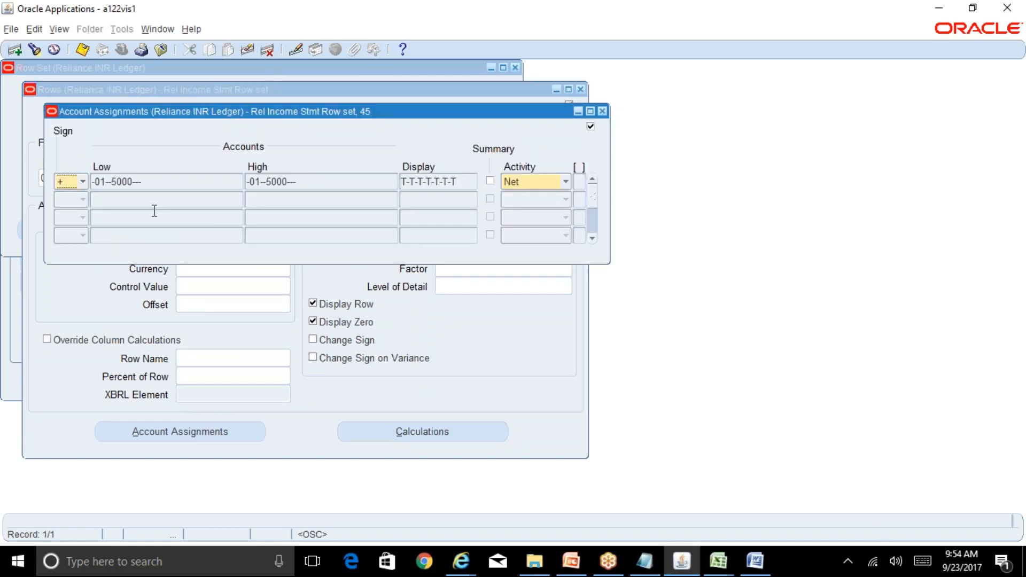
click(124, 182)
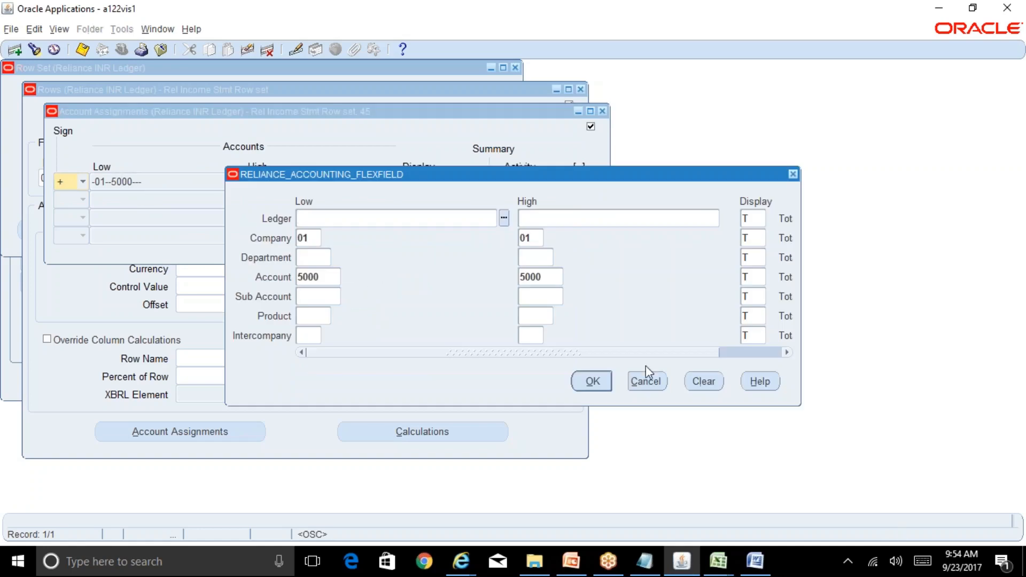
click(649, 383)
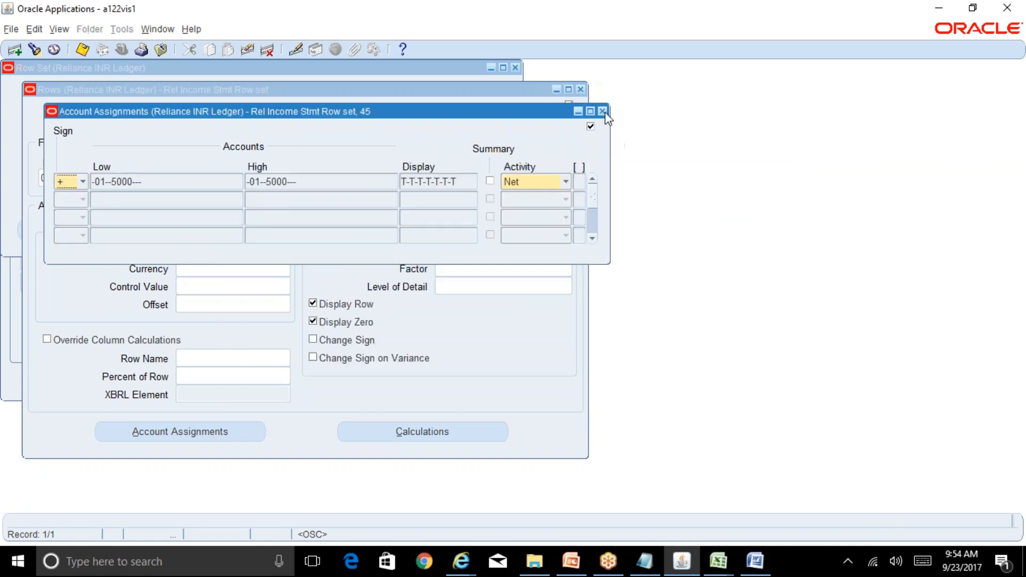
click(603, 111)
click(581, 89)
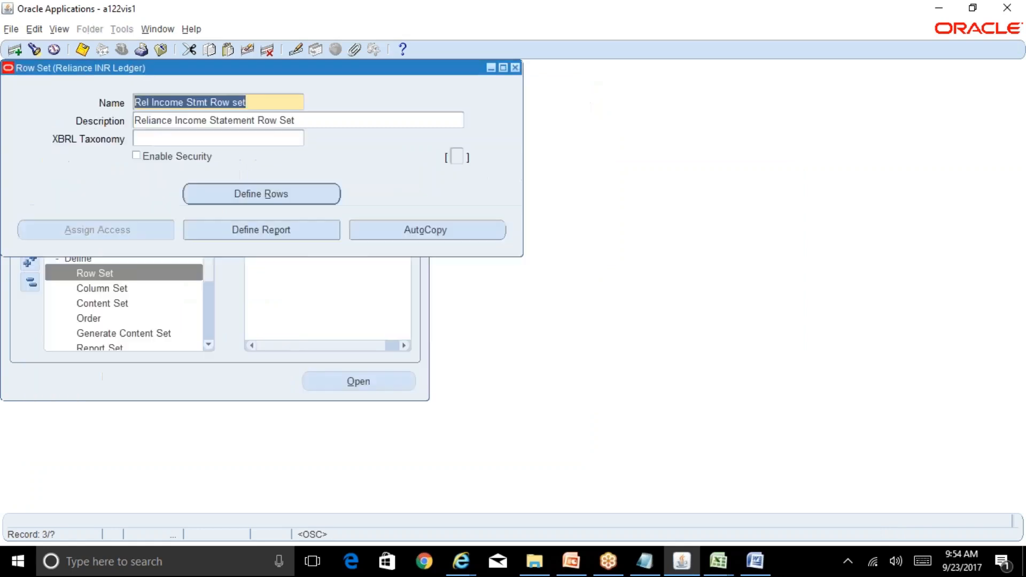
Close the row set definition and open the Account Inquiry for the Reliance INR Ledger
click(515, 68)
double_click(88, 183)
click(107, 198)
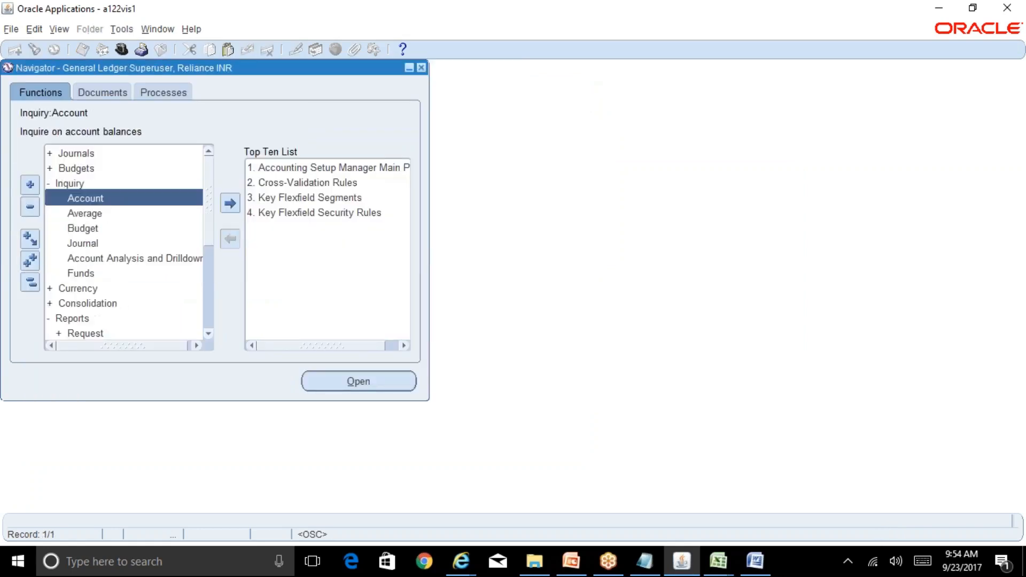
double_click(110, 199)
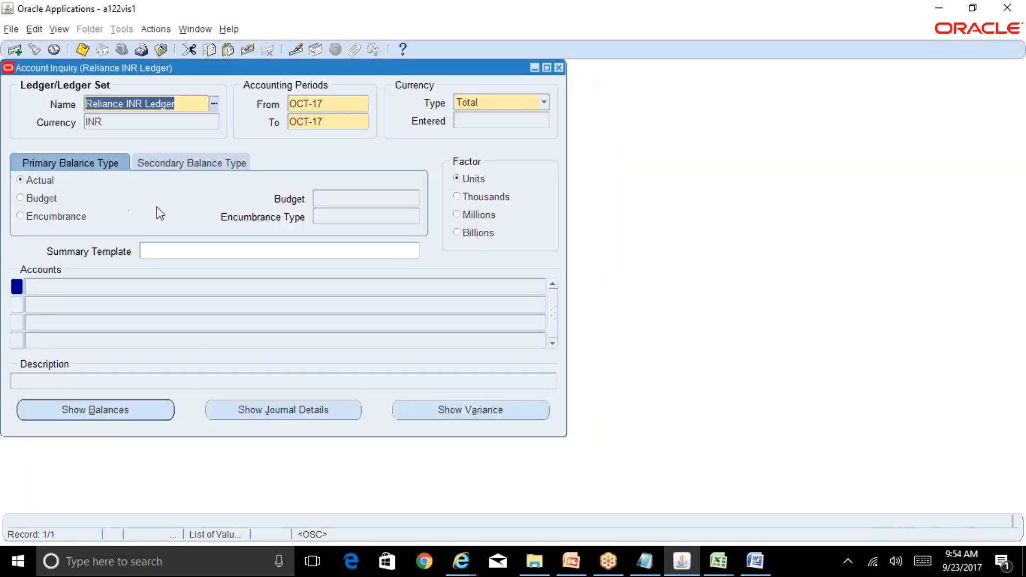
Set the inquiry's accounting period range from SEP-17 to SEP-17
click(339, 105)
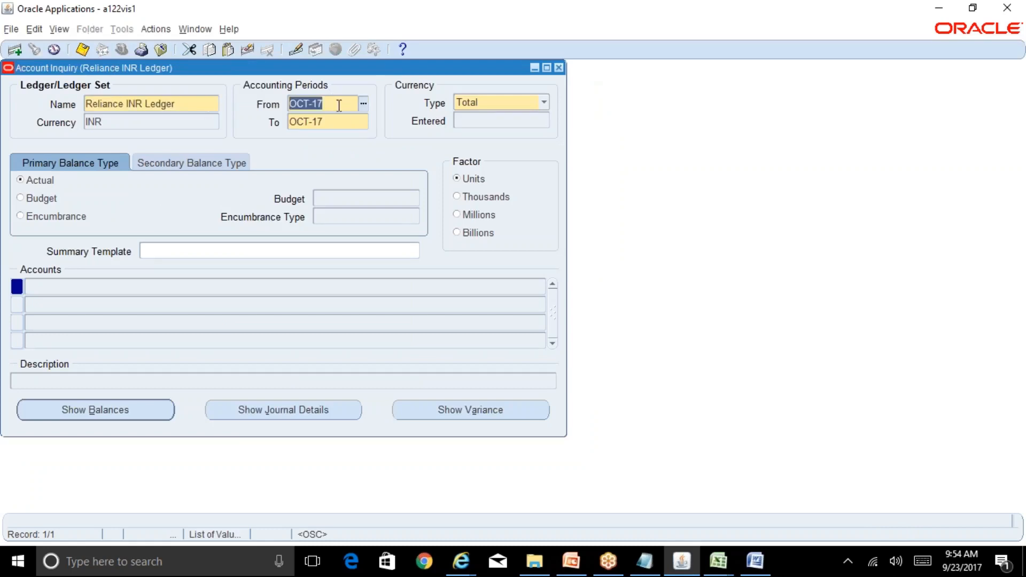
text(sep-17)
key(Tab)
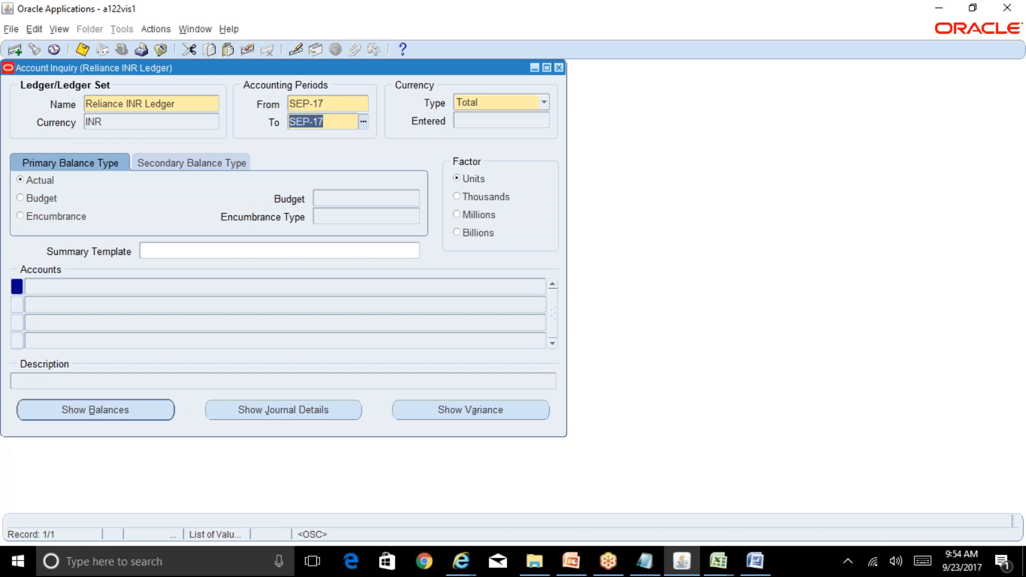
Find the ledger accounts for company 01 with account 4050, Sales Revenue - SC1
click(340, 289)
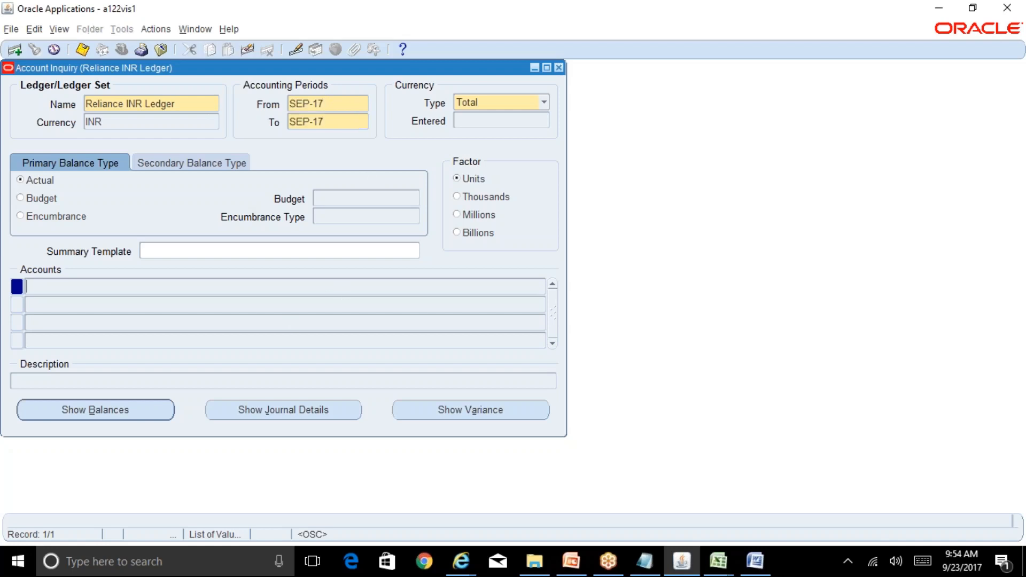
text(01)
key(Tab)
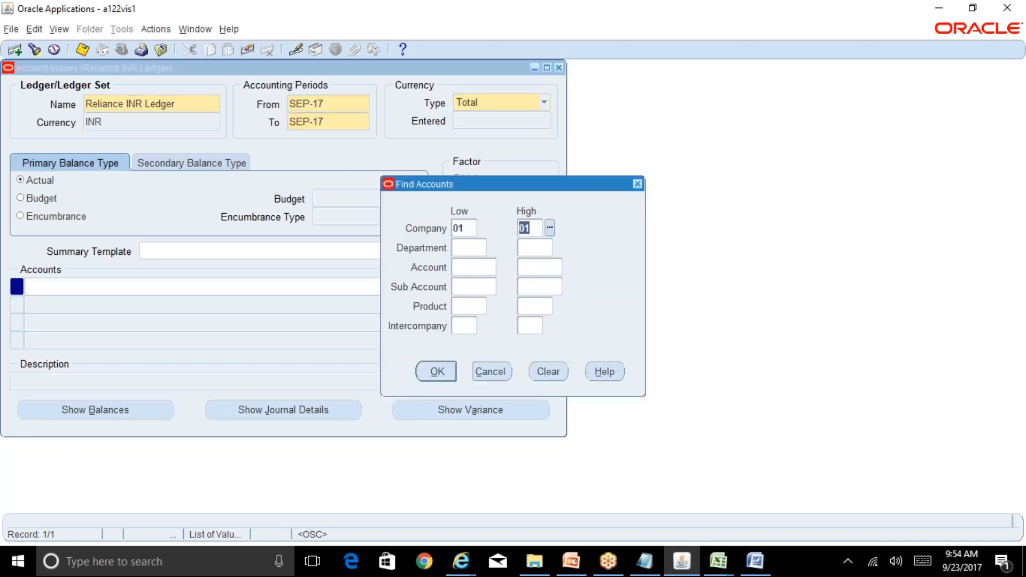
click(459, 267)
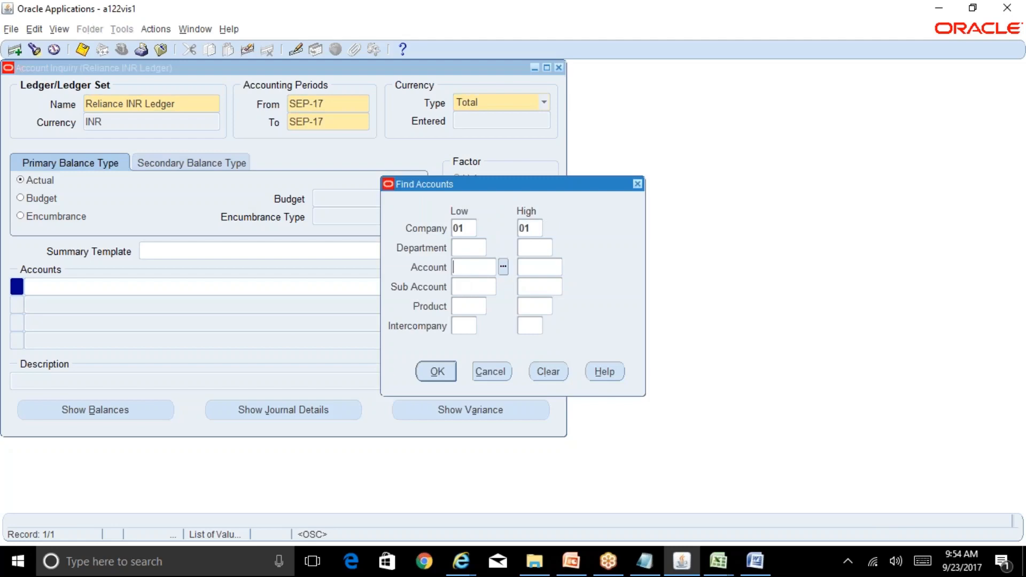
click(503, 266)
text(4)
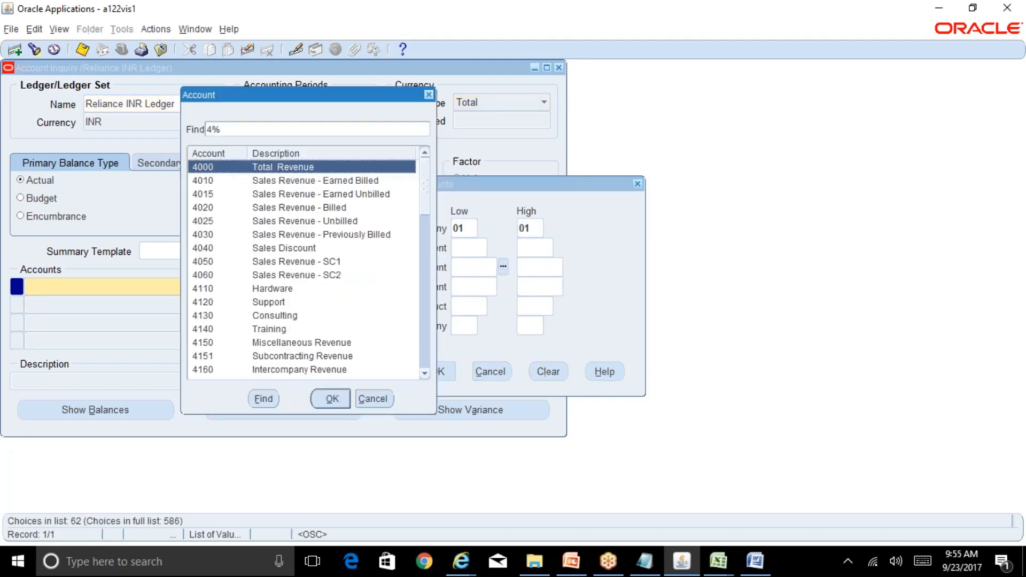
key(Down)
key(Down)
key(Down)
key(Down)
key(Down)
key(Down)
key(Down)
key(Return)
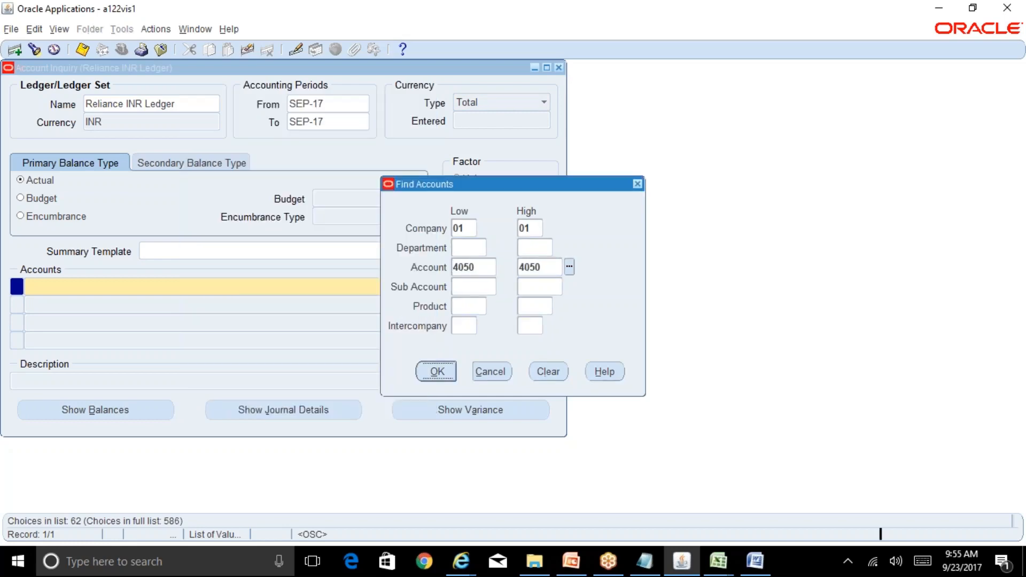
key(Return)
Show the Sales Revenue account's detail balances, check its record history for the last update, and close the balances
click(149, 405)
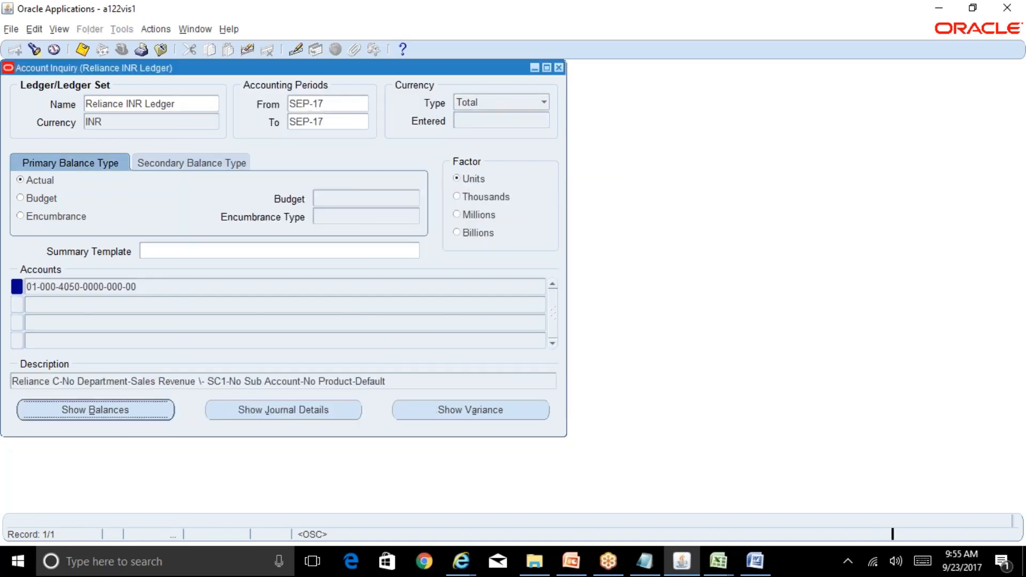
click(230, 28)
click(247, 122)
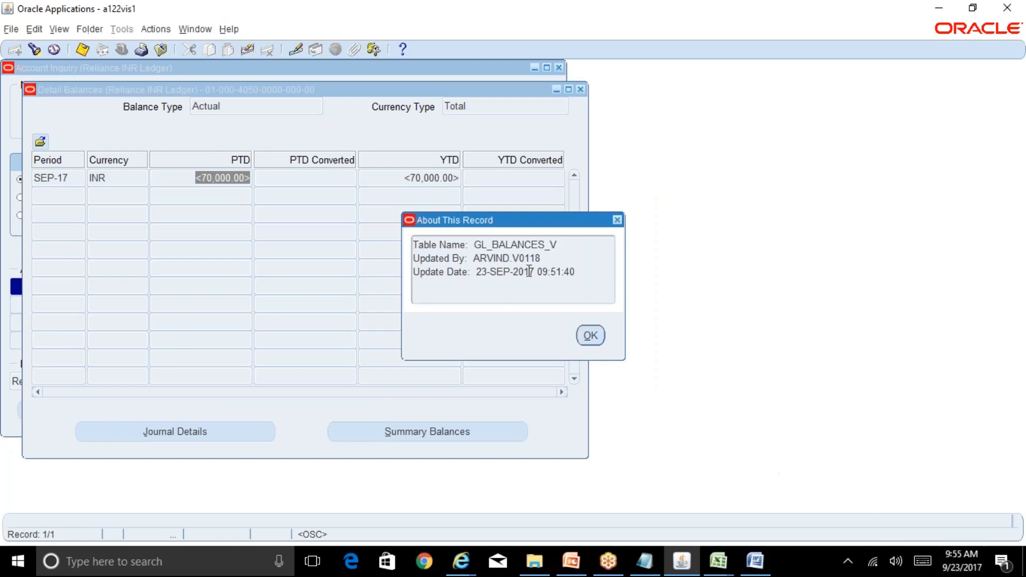
click(590, 336)
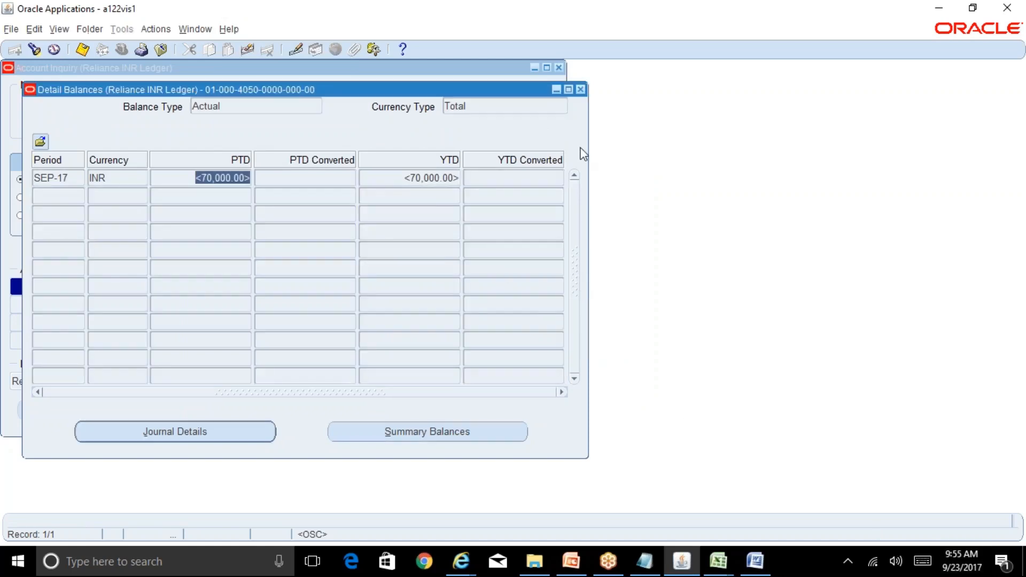
click(580, 90)
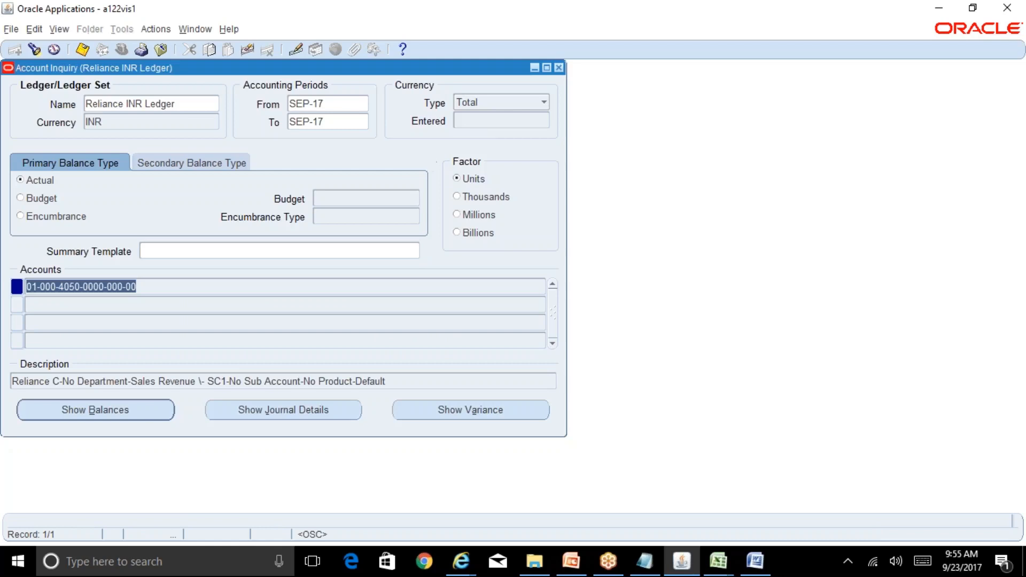
Reopen the account search and clear the low and high account values, keeping company 01
click(35, 50)
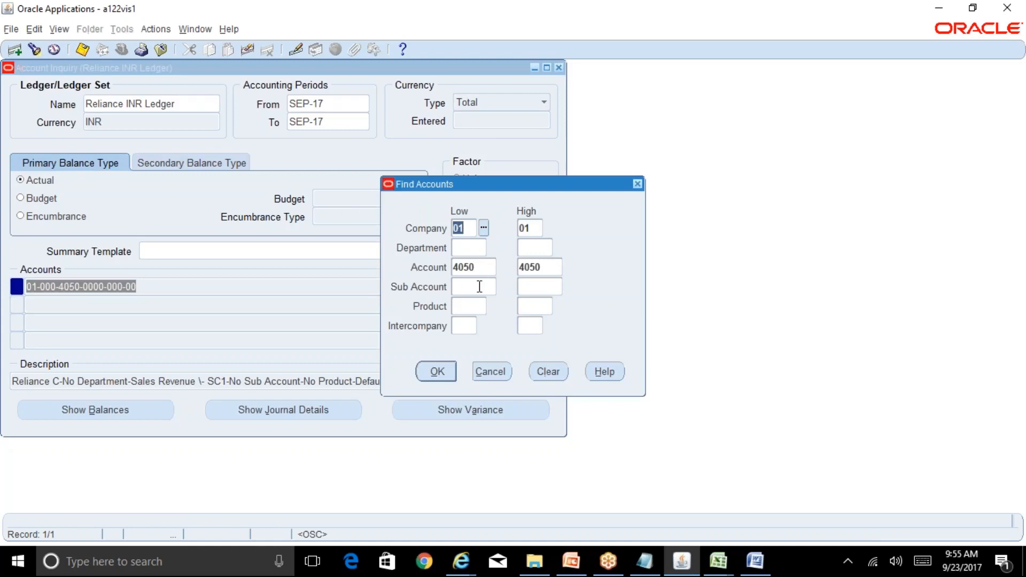
key(Tab)
key(Tab)
key(Delete)
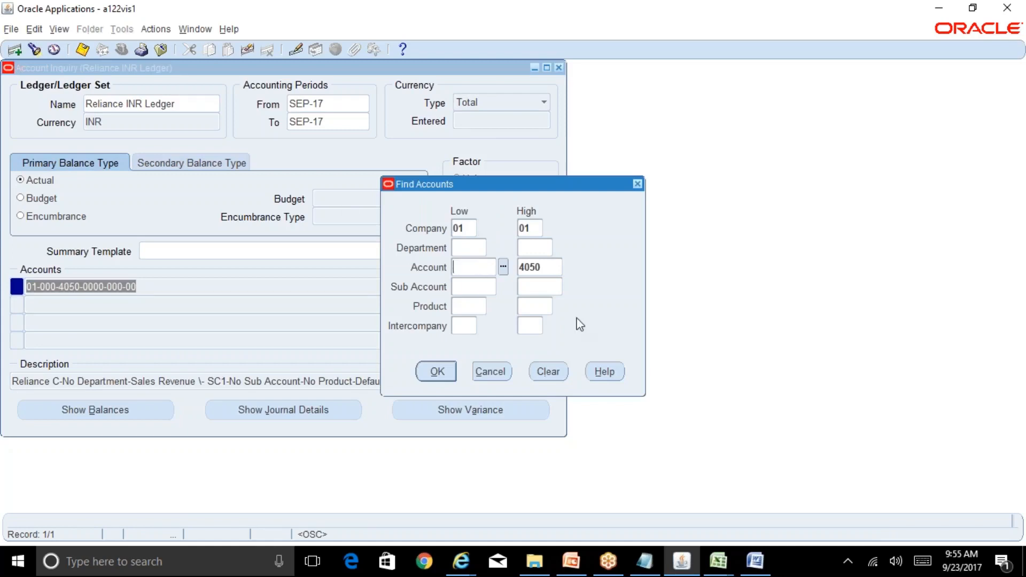
key(Tab)
key(Delete)
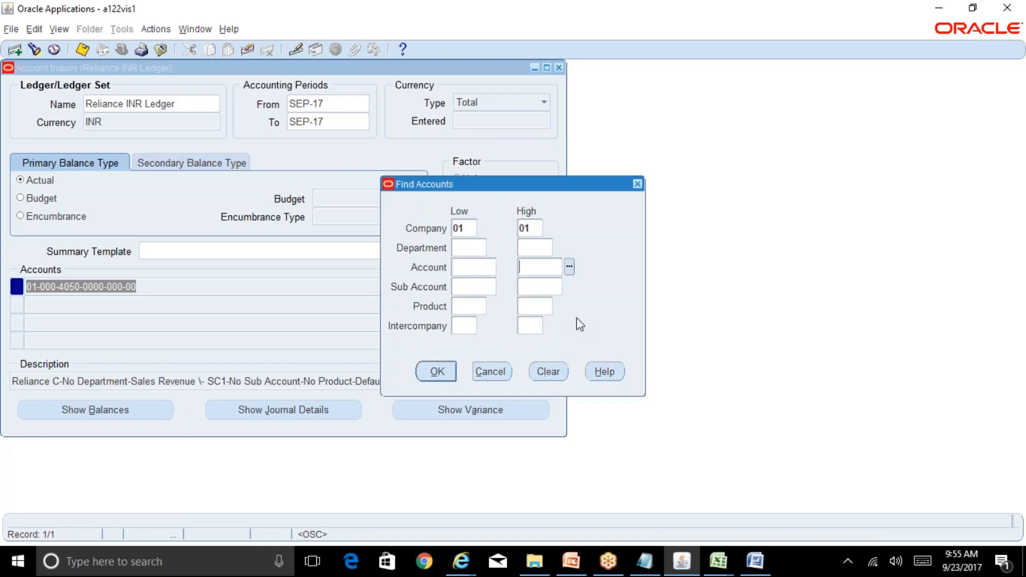
Find the company 01 accounts with account 5110, Cost of Sales
click(478, 267)
click(503, 266)
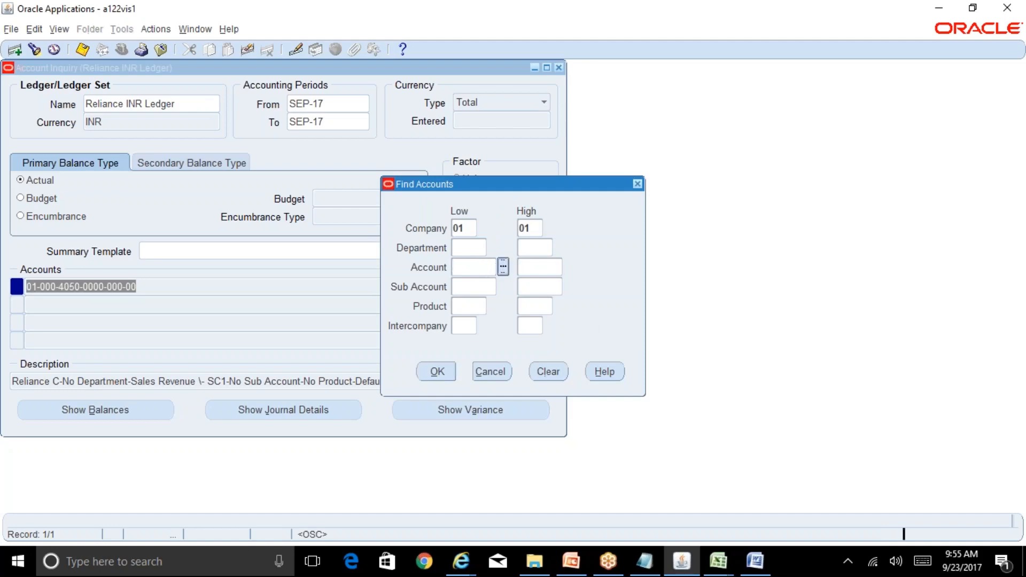
key(Down)
key(Down)
key(Down)
key(Down)
key(Down)
key(Down)
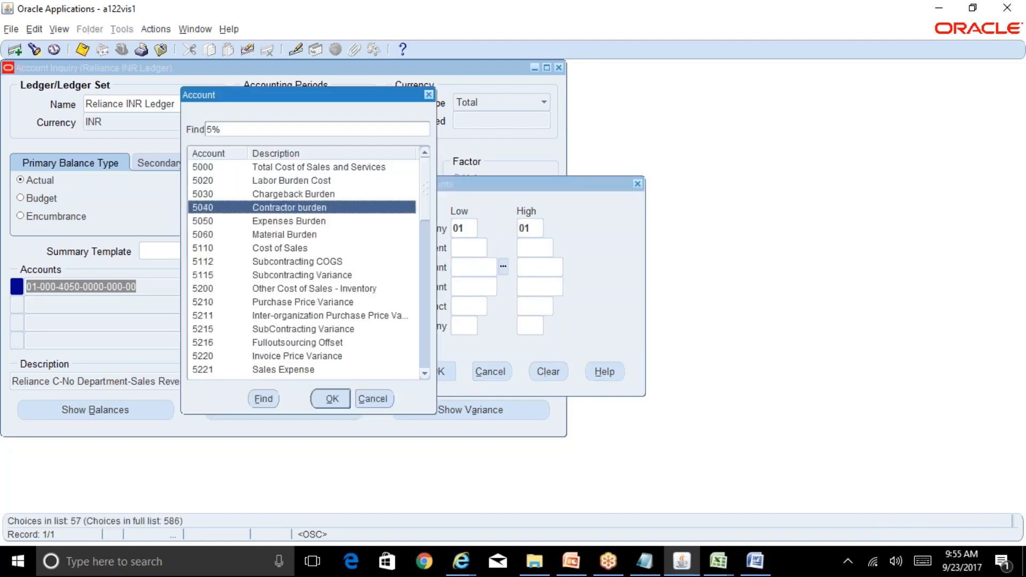
key(Return)
key(Tab)
key(Return)
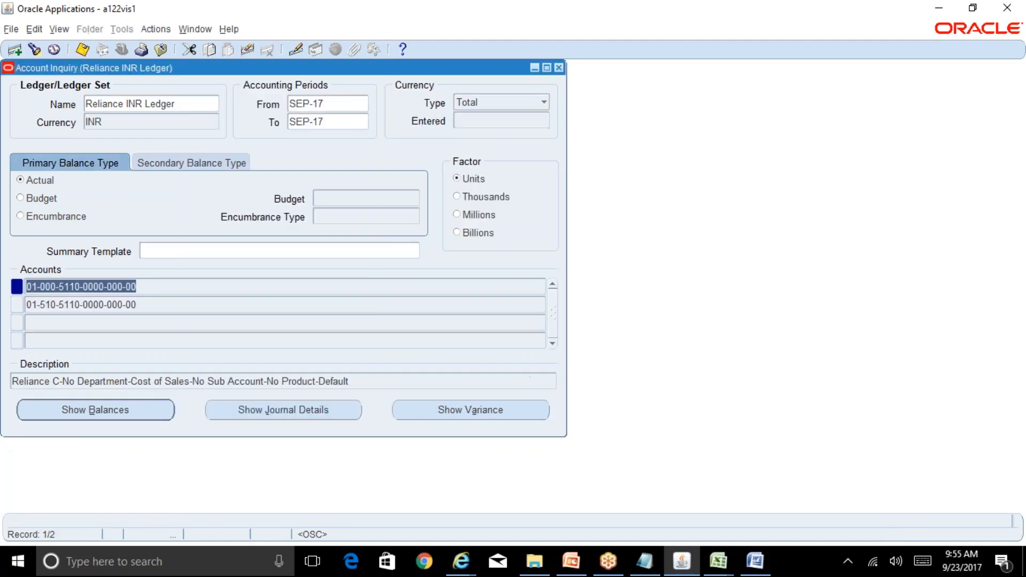
Show the no-department Cost of Sales account's balances, check the record history, and close the Account Inquiry
click(153, 411)
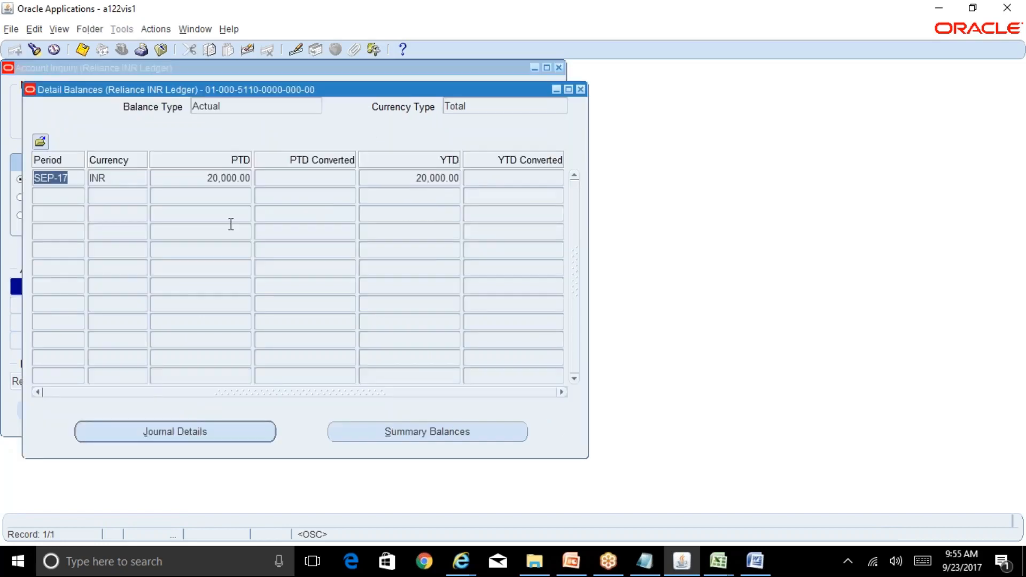
click(237, 178)
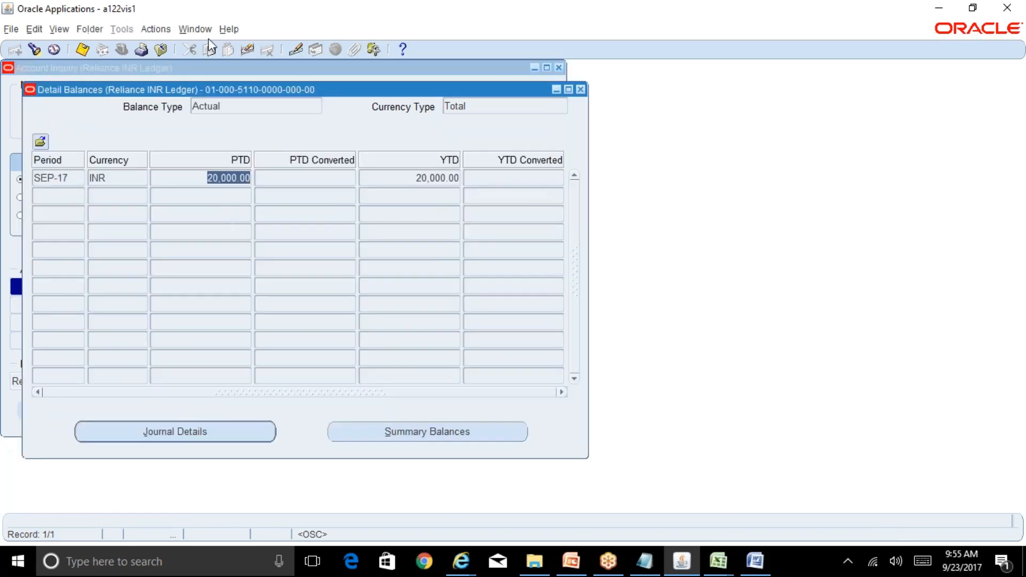
click(229, 29)
click(251, 118)
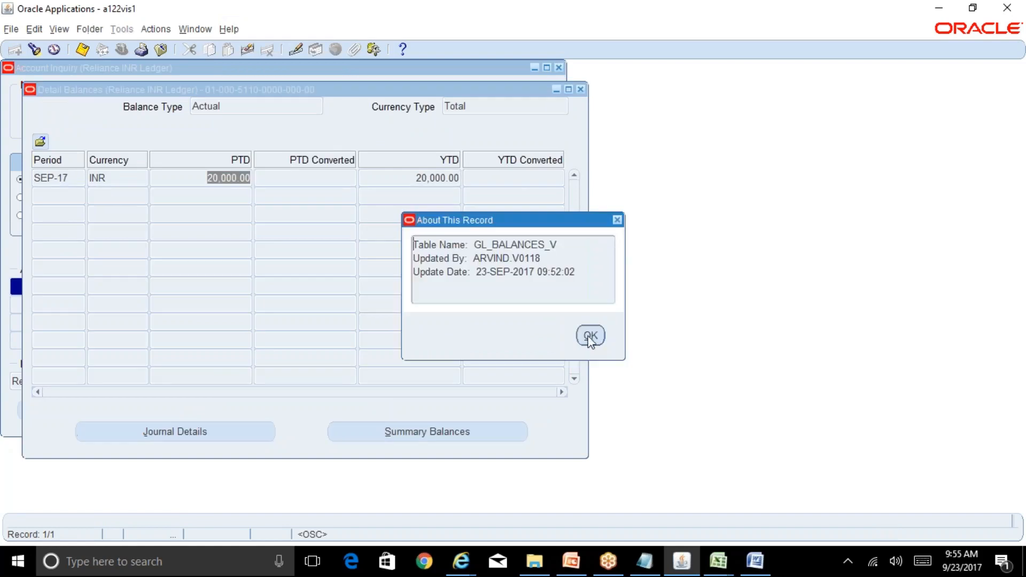
click(590, 335)
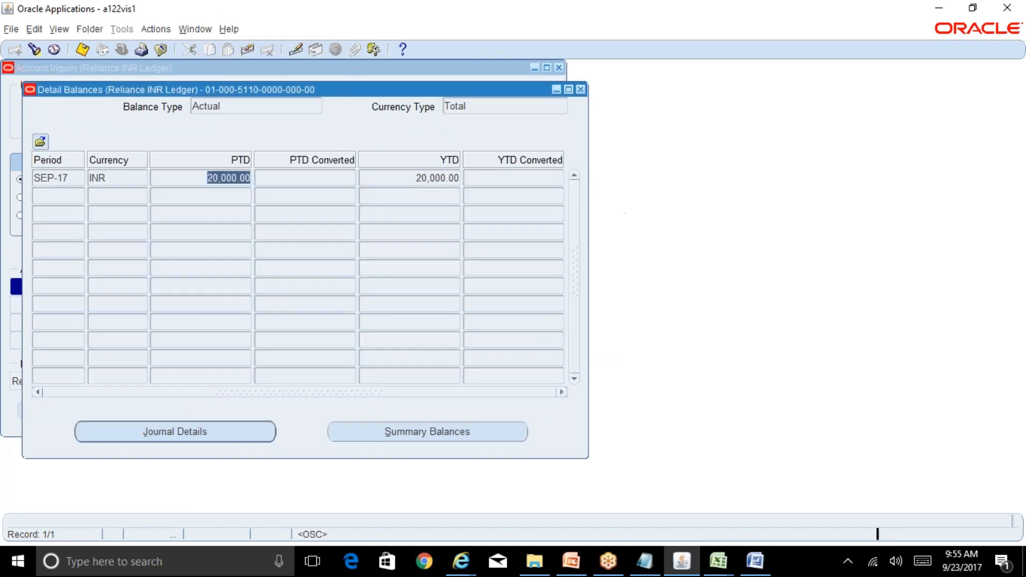
click(580, 90)
click(559, 68)
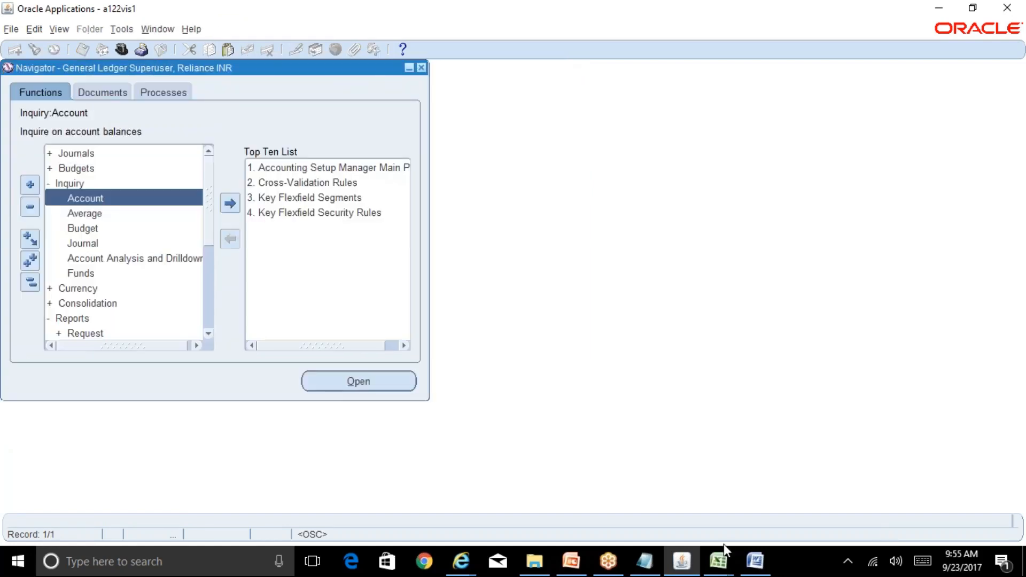
Switch to Excel and look through the BR100_Financials_GL and R12 Table of Contents workbooks
mouse_move(720, 558)
click(832, 516)
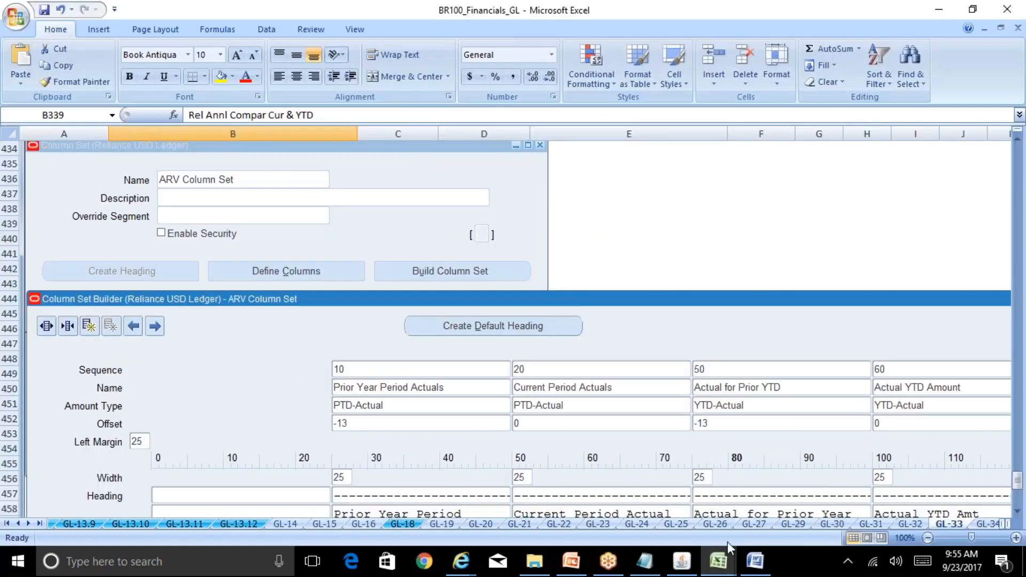
click(694, 508)
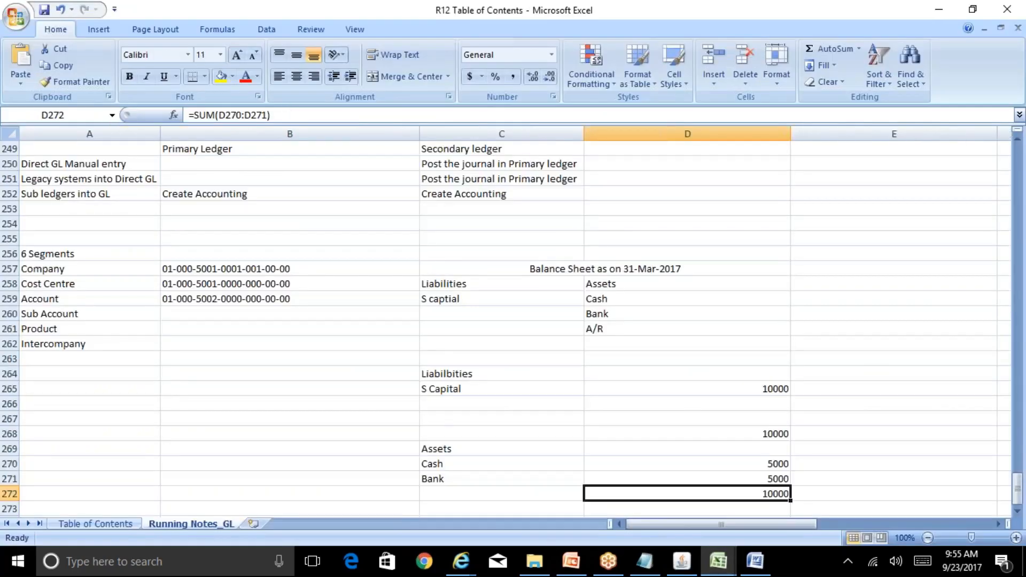
mouse_move(718, 560)
click(796, 497)
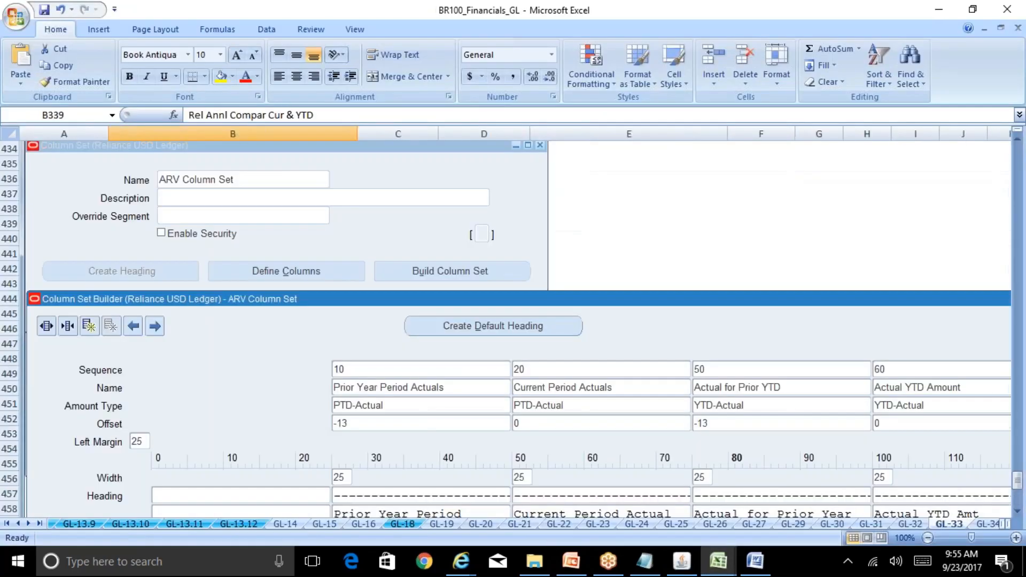
Switch to Internet Explorer, review the highlighted get_def_ldgs error line in the request log, and return to Oracle Applications
click(682, 561)
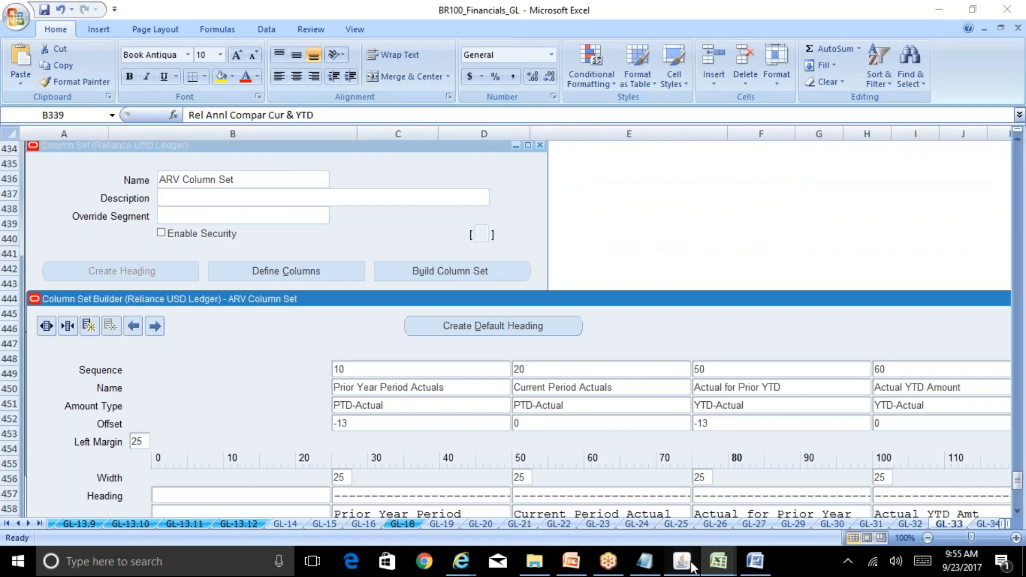
mouse_move(460, 561)
click(634, 521)
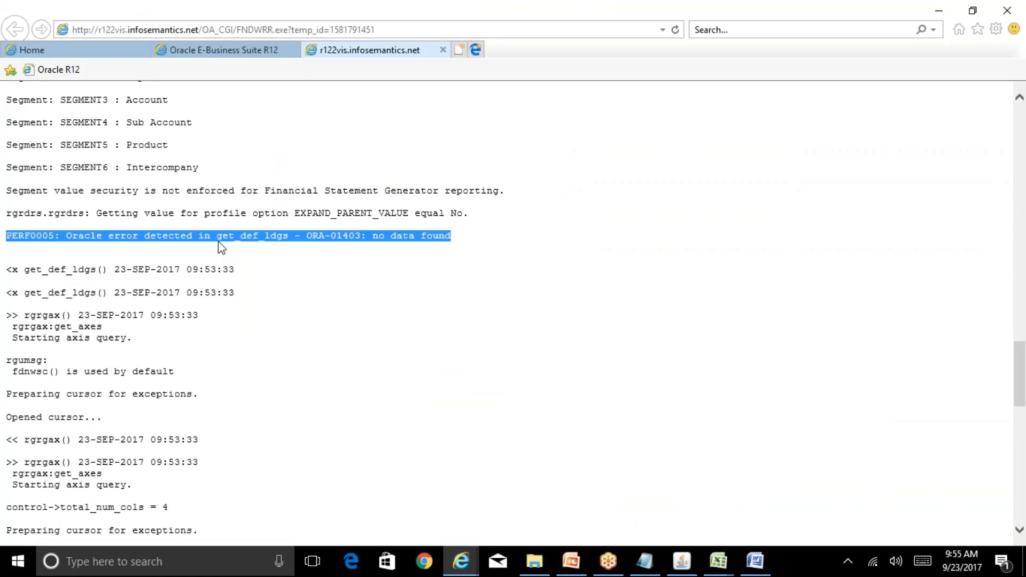
click(686, 568)
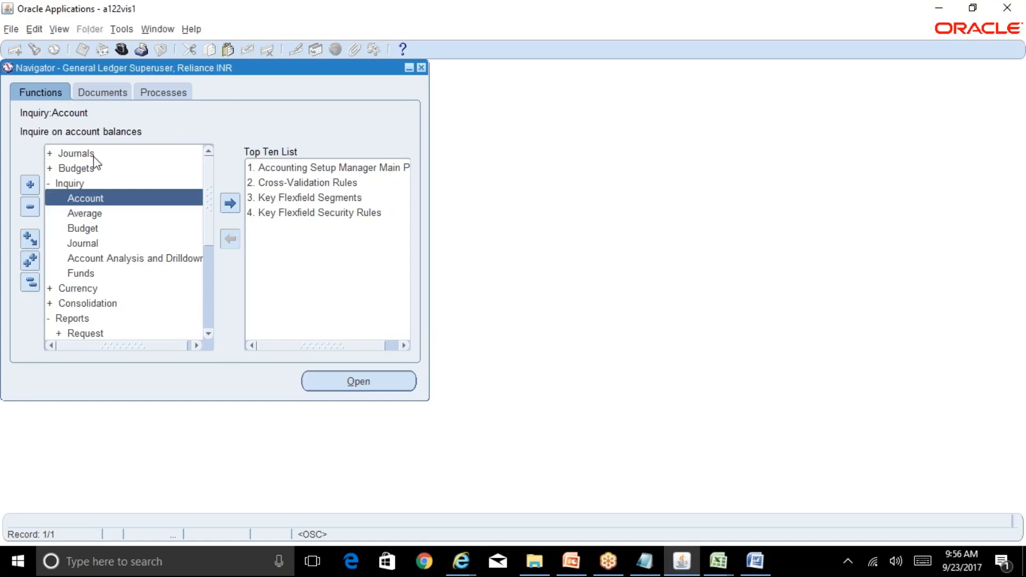
Locate the report definition functions, then switch to BR100_Financials_GL and review the row set account assignments on sheet GL-33
click(210, 334)
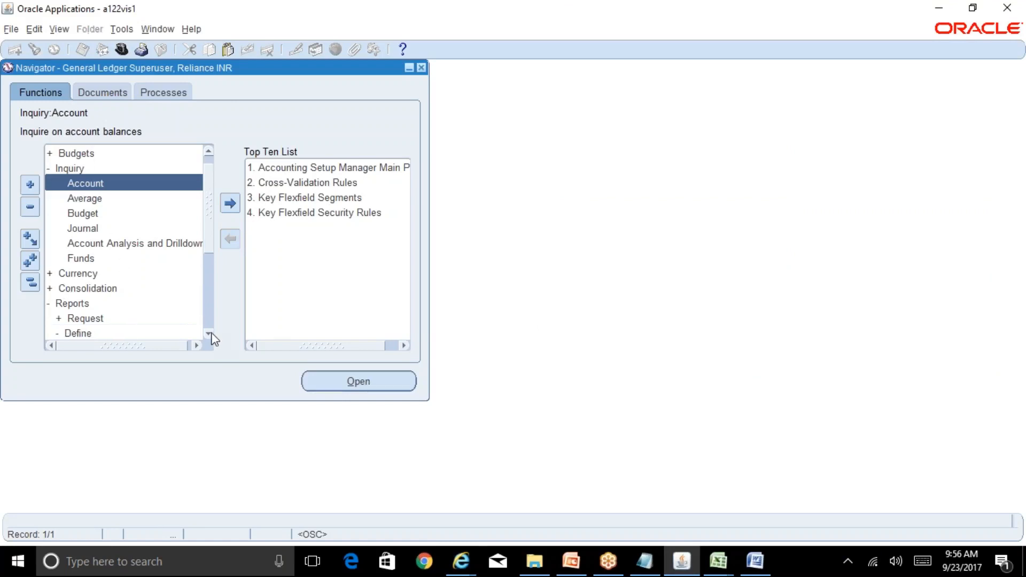
double_click(210, 334)
click(208, 334)
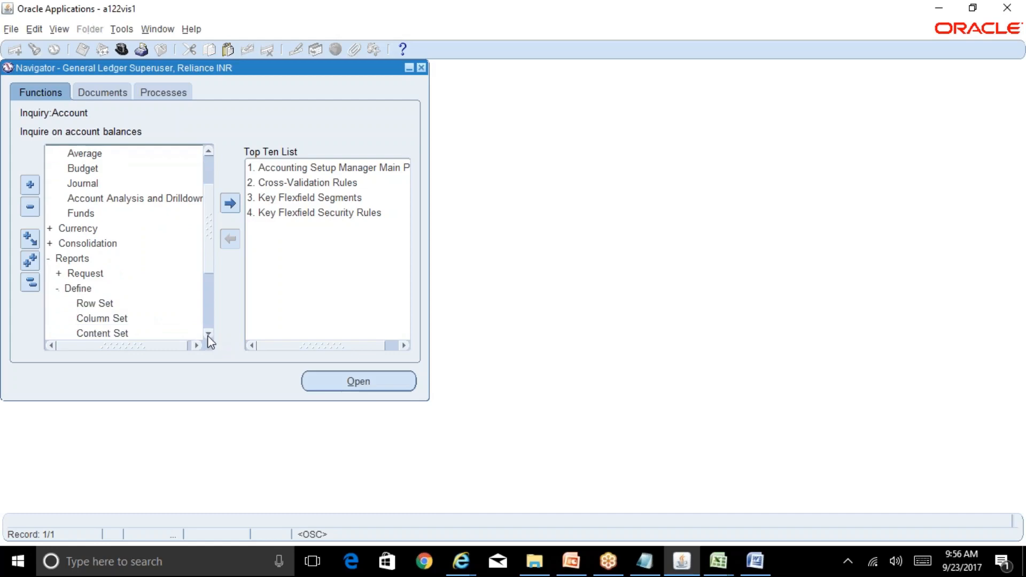
click(718, 561)
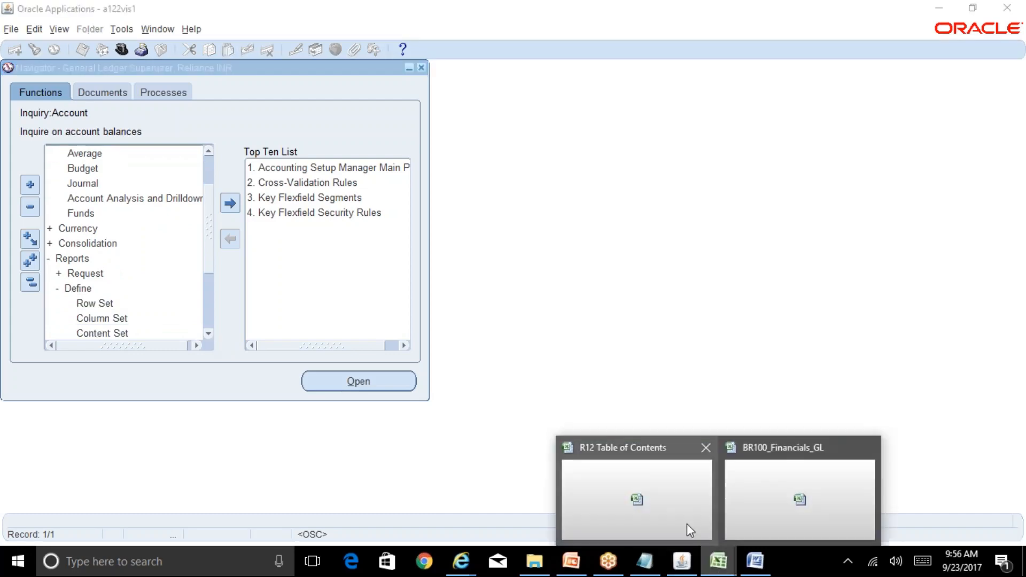
click(800, 499)
drag(1017, 480, 1024, 175)
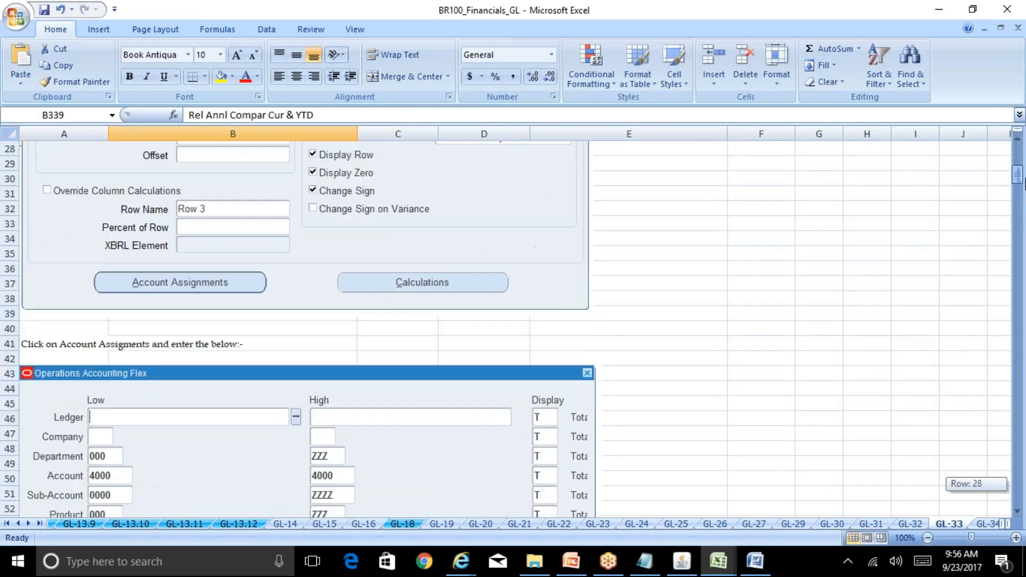
Return to Oracle Applications, collapse all navigator functions, and open the form for submitting a new single request
click(686, 566)
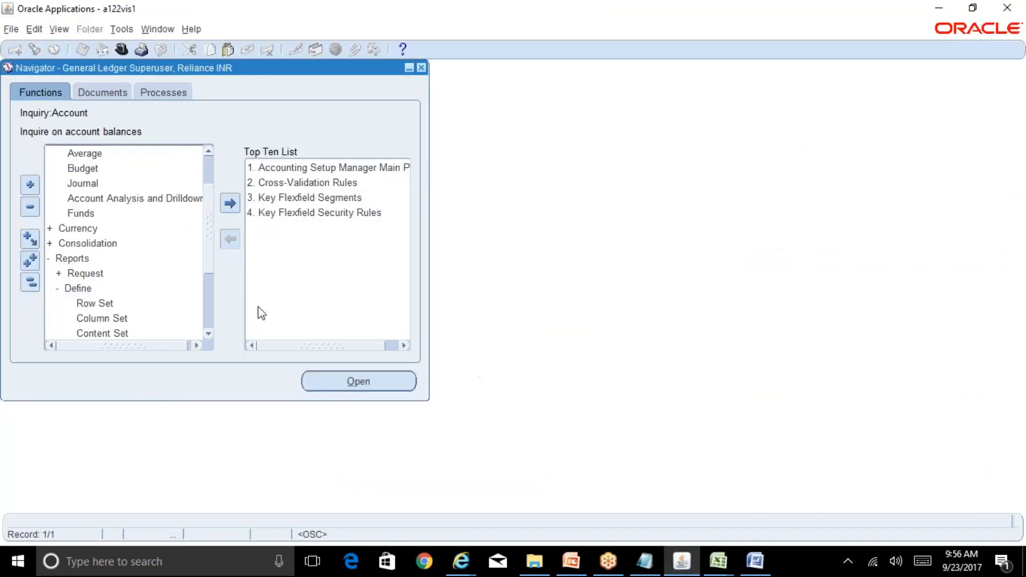
click(32, 287)
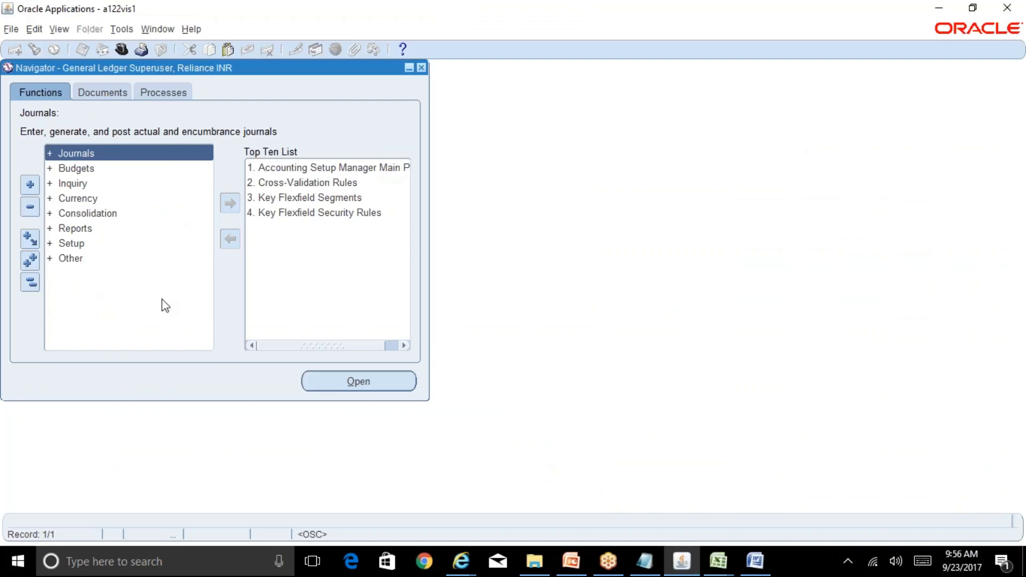
key(alt+v)
key(r)
key(alt+n)
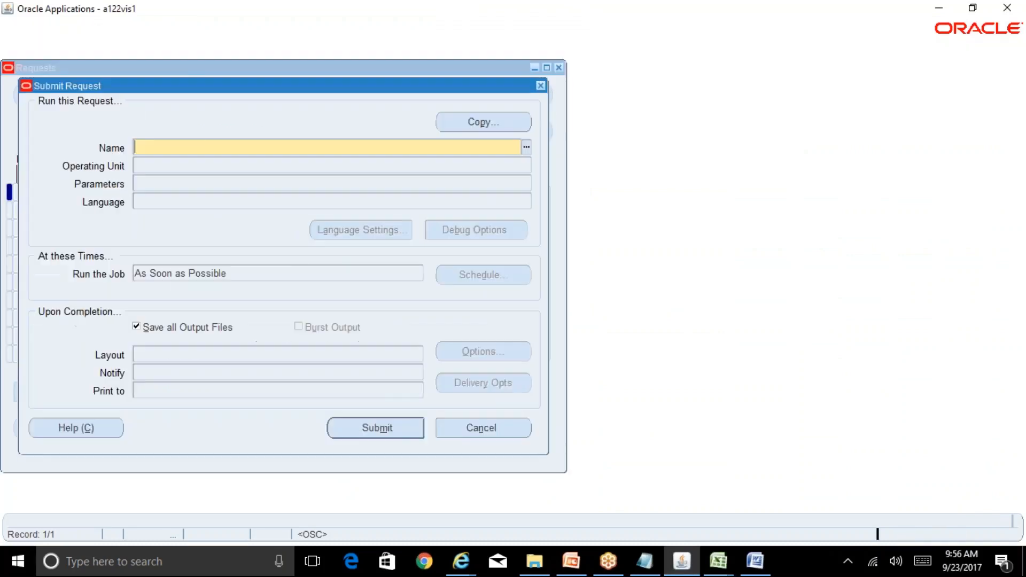
click(513, 122)
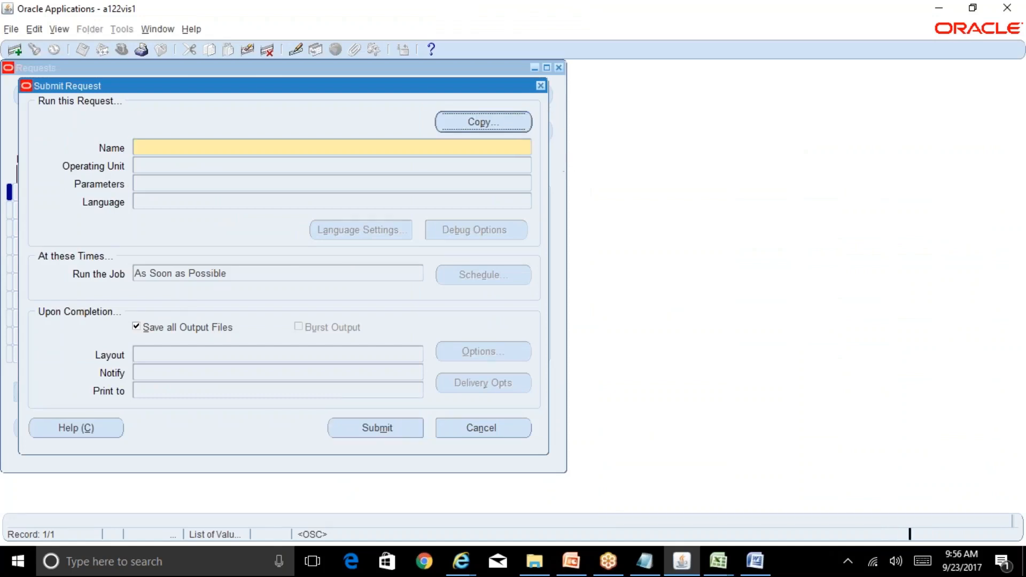
click(671, 178)
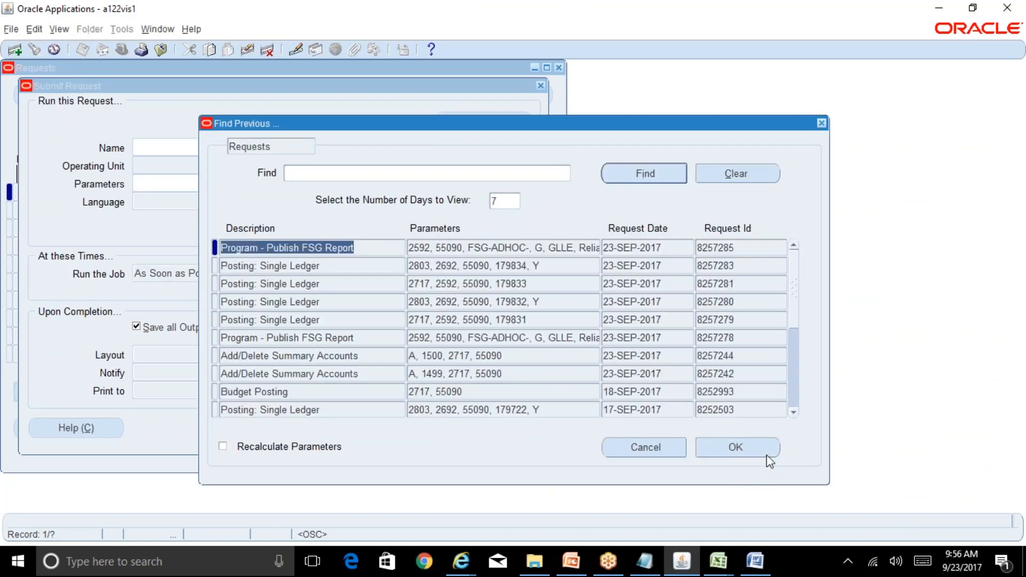
click(768, 454)
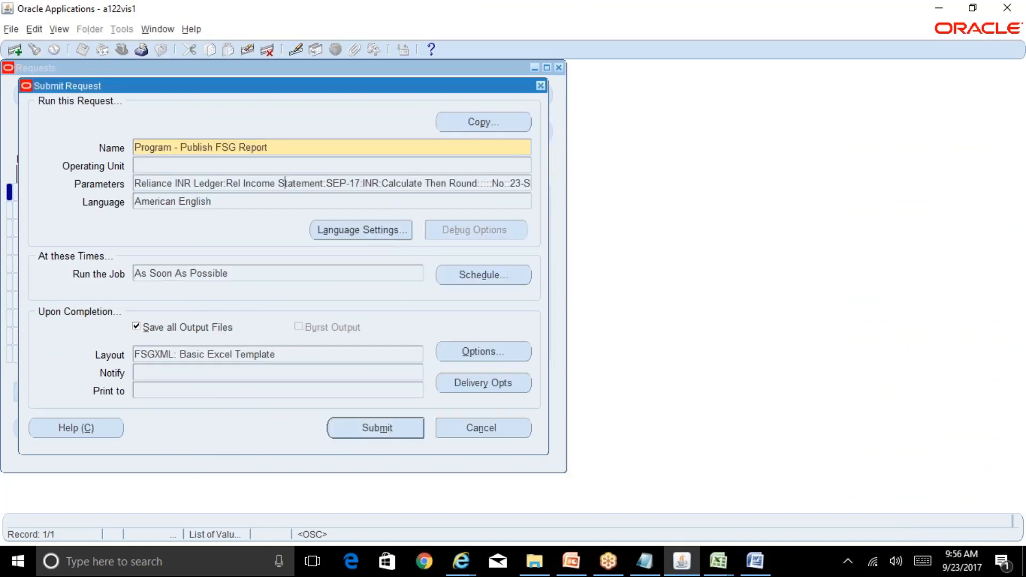
click(285, 183)
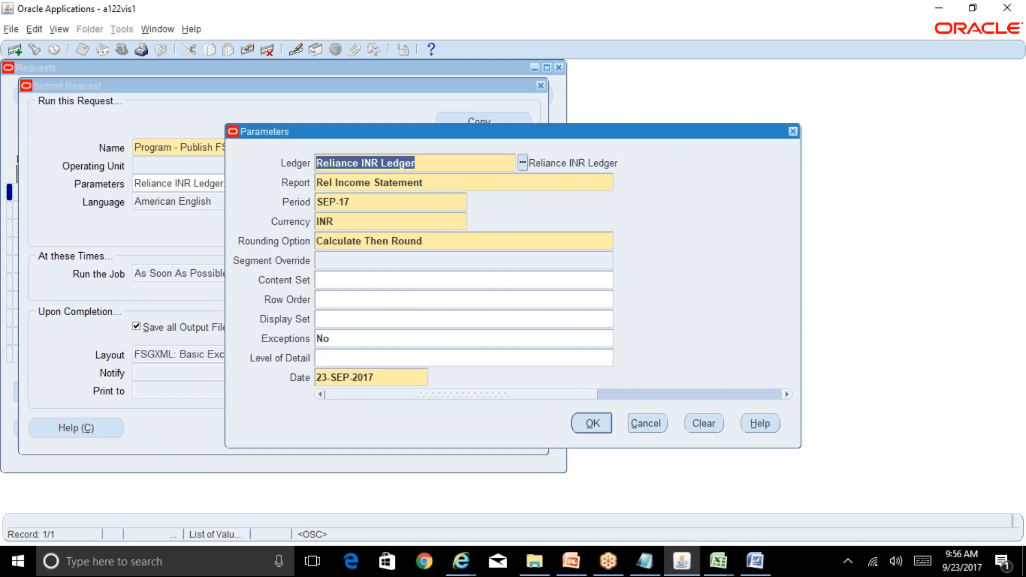
click(362, 204)
click(370, 221)
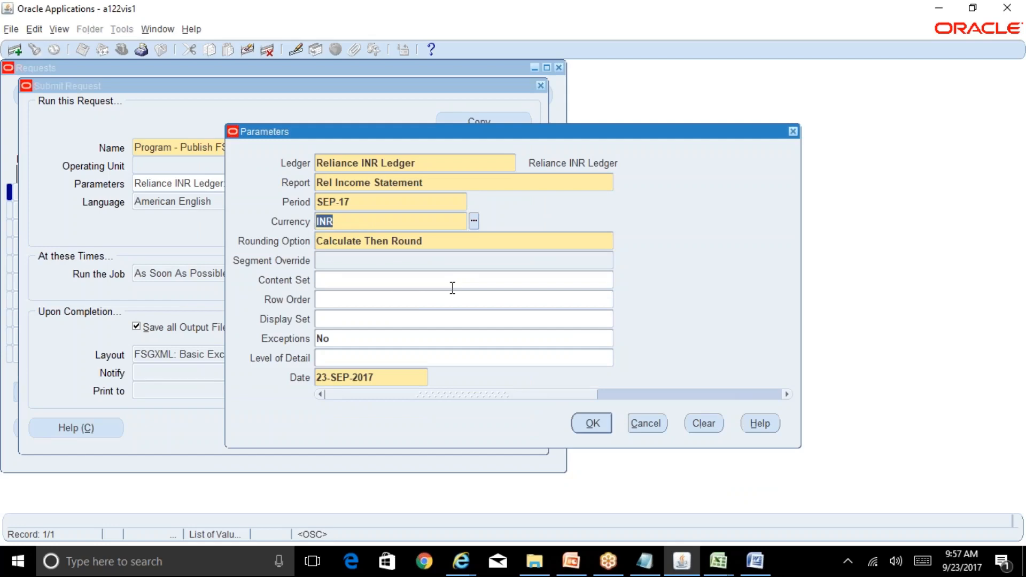
click(648, 425)
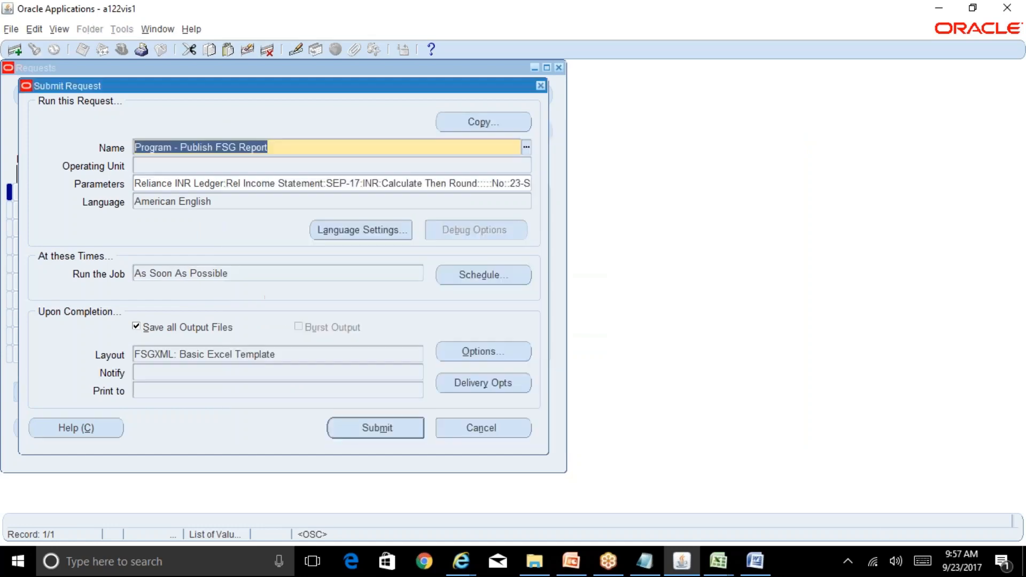
click(540, 86)
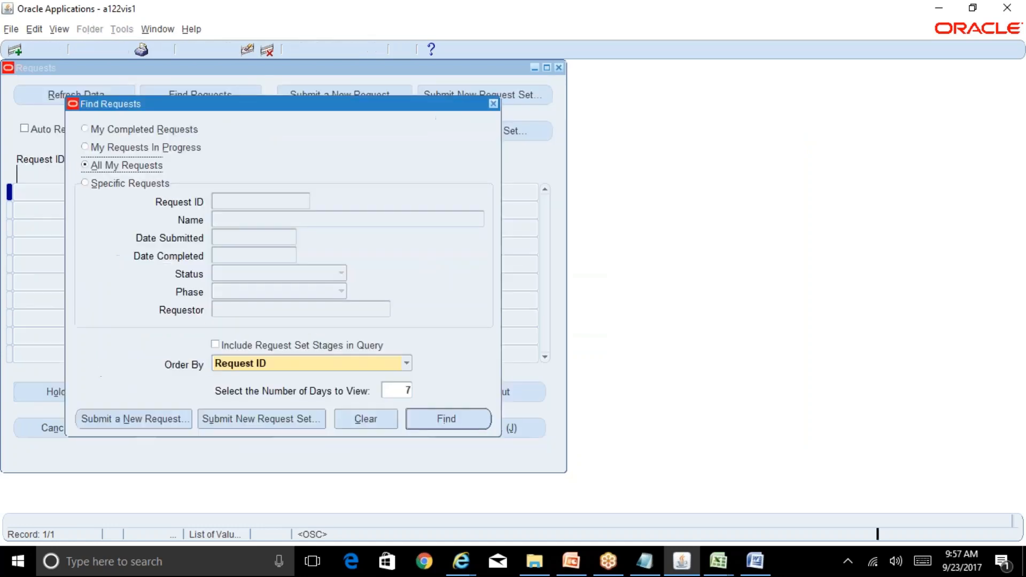
click(493, 104)
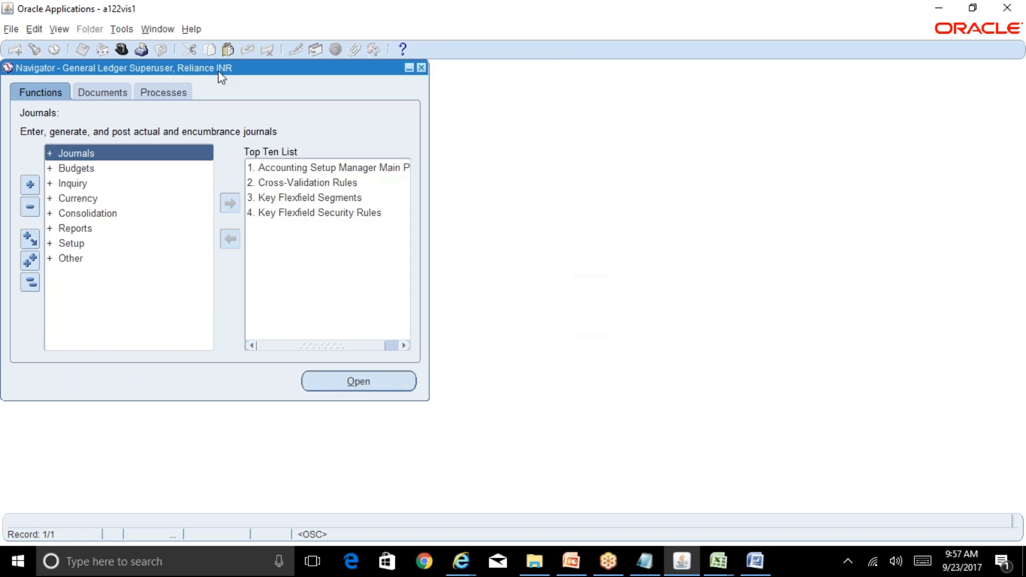
Open the column set definition form from the report definition functions
double_click(85, 243)
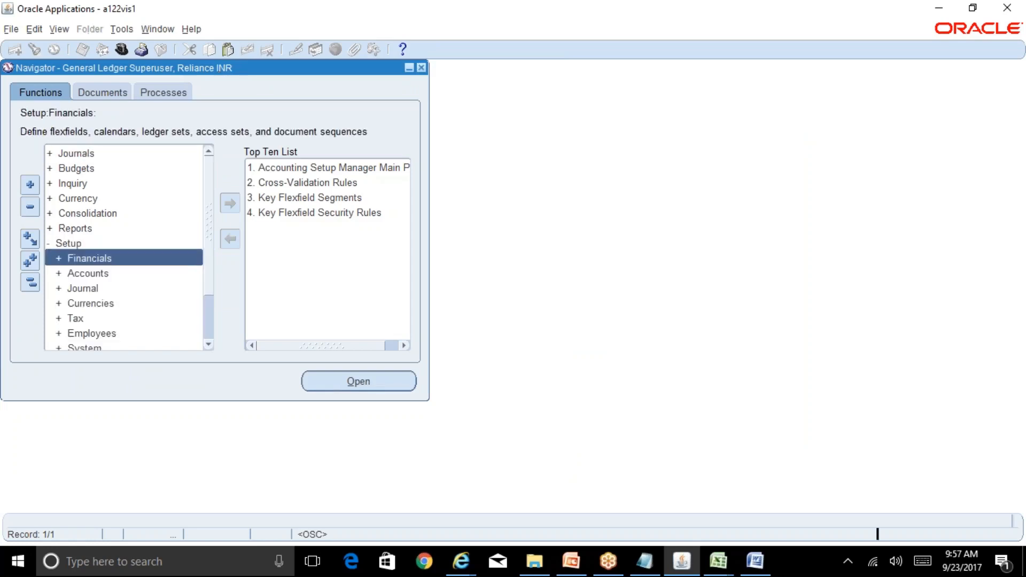
double_click(97, 228)
double_click(103, 259)
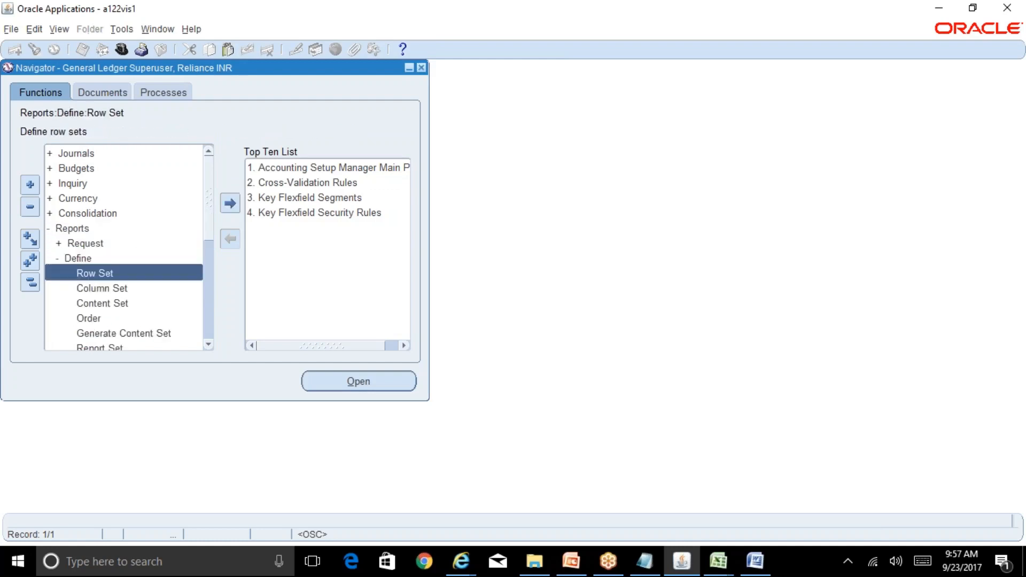
double_click(121, 288)
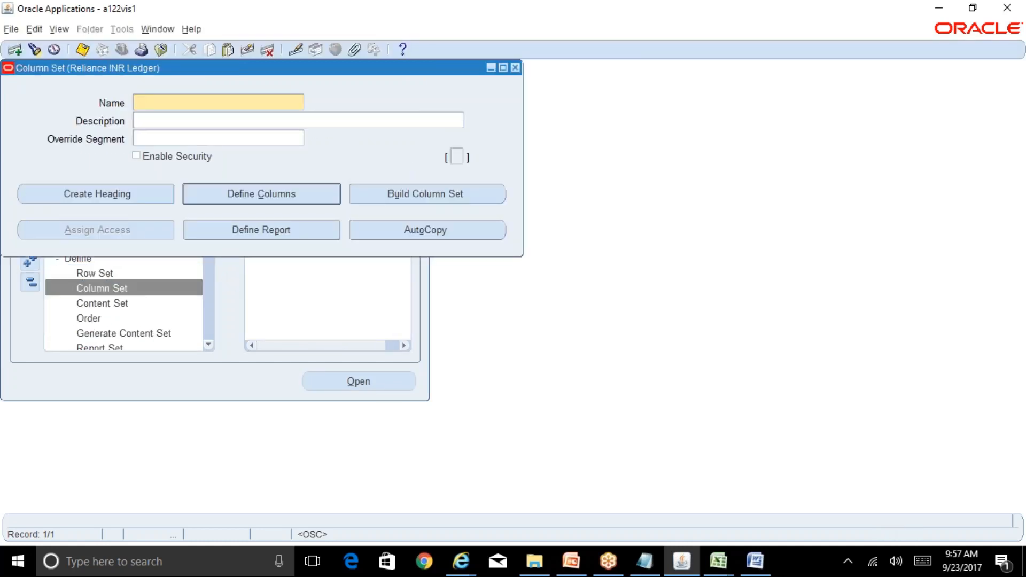
Query the Reliance column set Rel Annl Compar Cur & YTD by its partial name
key(F11)
key(ctrl+F11)
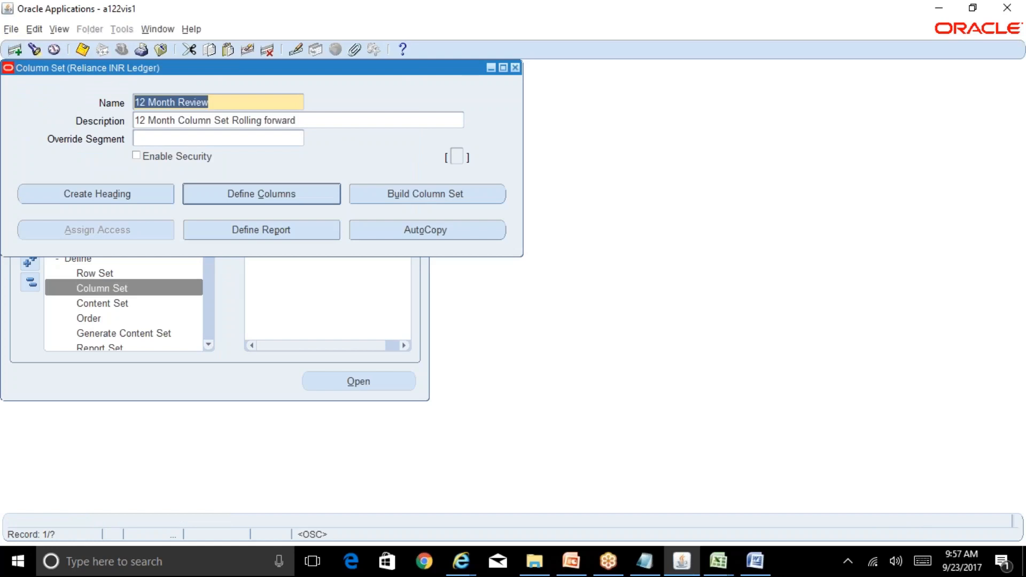
key(F11)
text(Rel%)
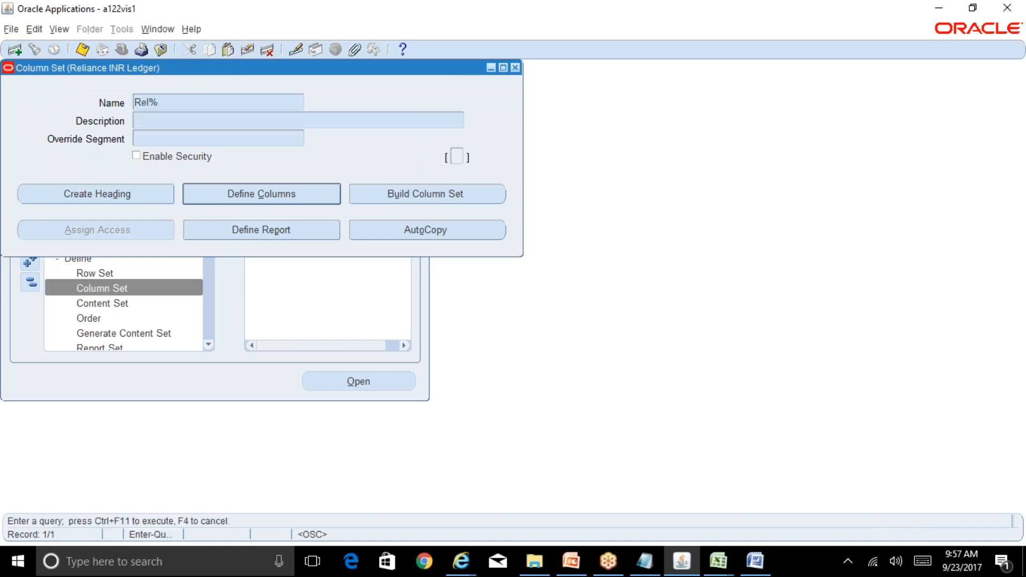
text(C%)
key(BackSpace)
key(ctrl+F11)
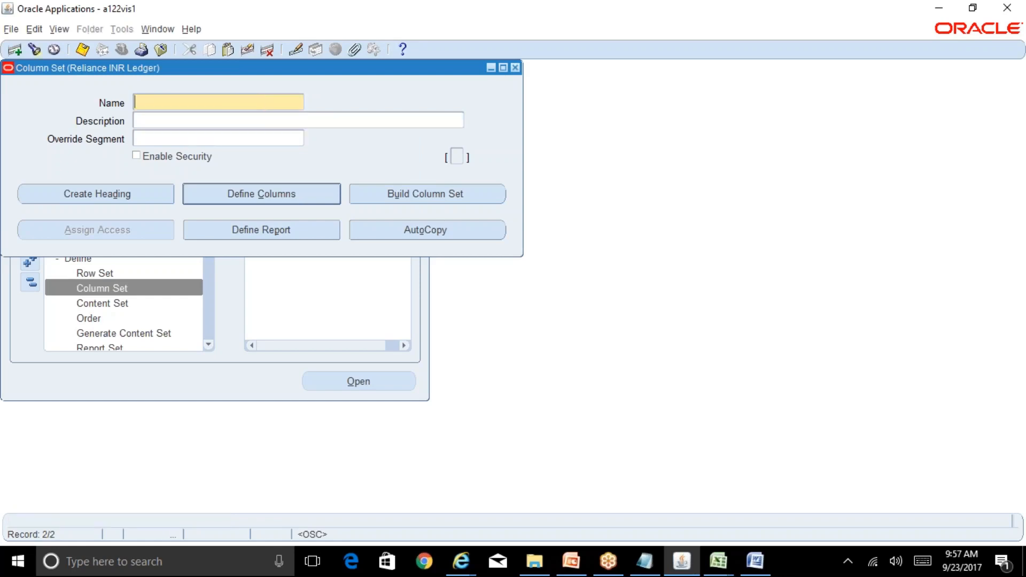
Set the balance control currency to INR on the first four columns of Rel Annl Compar Cur & YTD, saving each, and close the column set
click(305, 201)
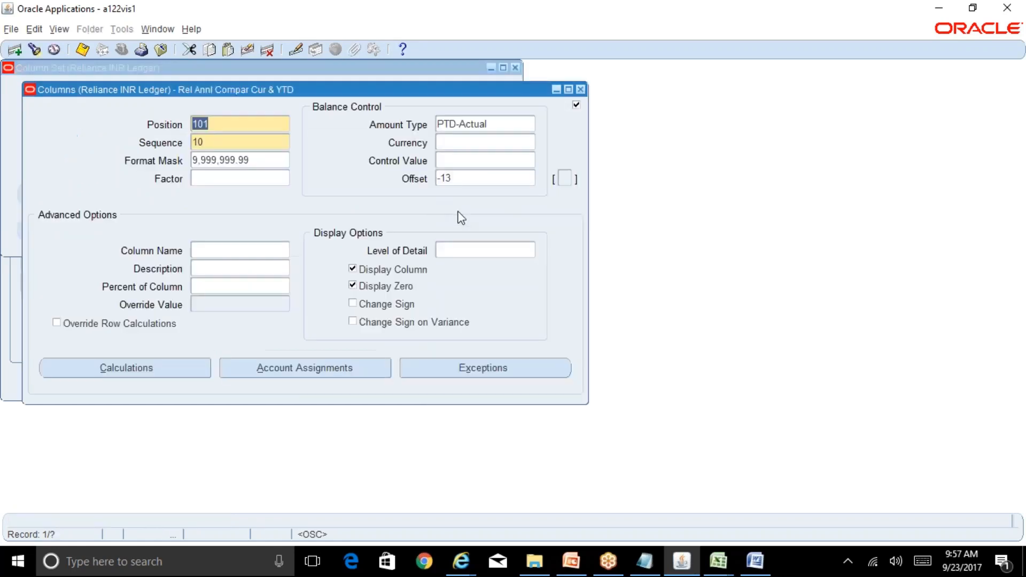
click(453, 141)
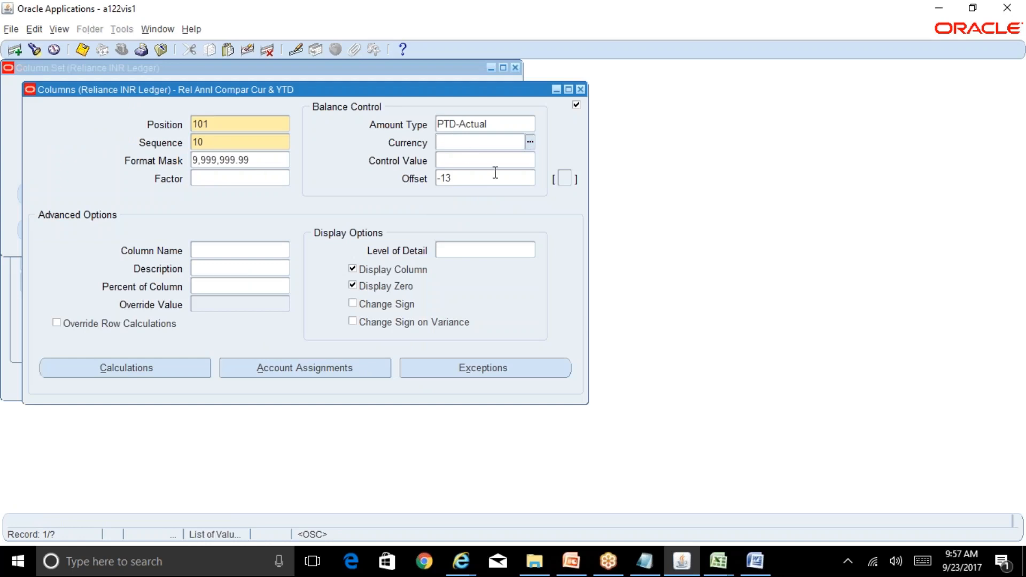
text(INR)
key(ctrl+s)
key(Down)
text(INR)
key(ctrl+s)
key(Down)
text(INR)
key(ctrl+s)
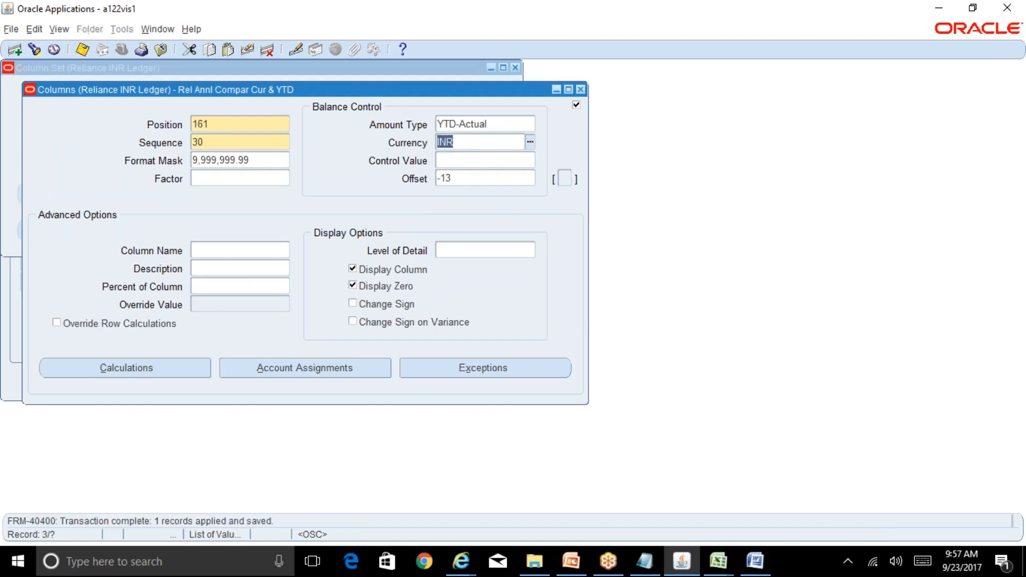
key(Down)
text(INR)
key(ctrl+s)
click(581, 89)
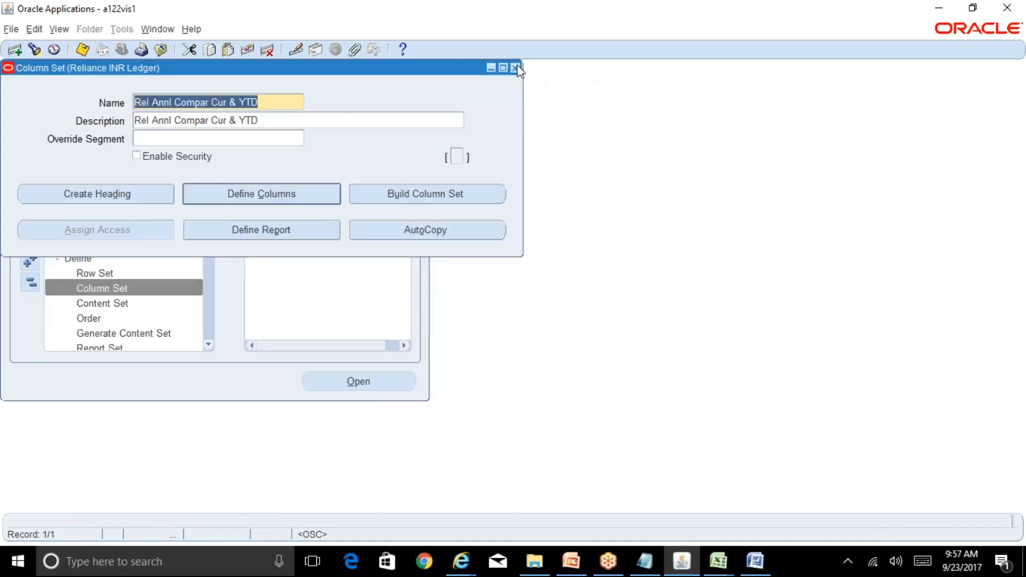
click(516, 67)
Start a new single request by copying the most recent Program - Publish FSG Report request
key(alt+v)
key(r)
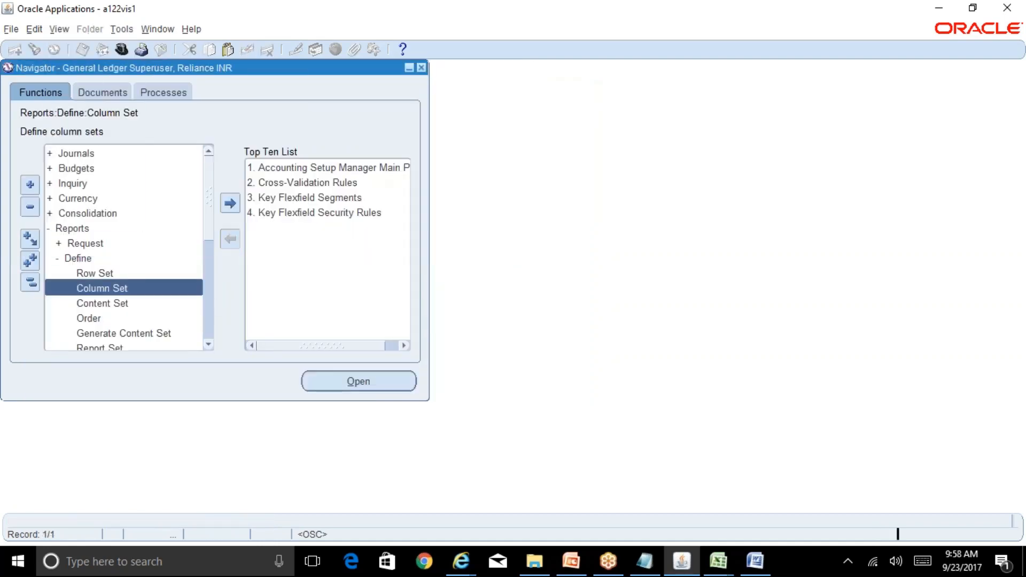
key(alt+n)
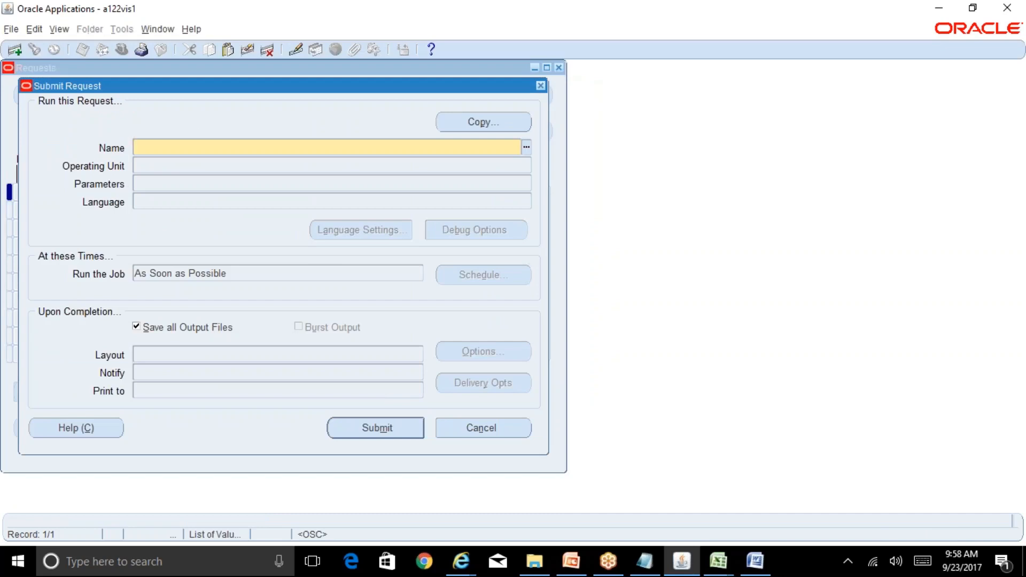
click(512, 124)
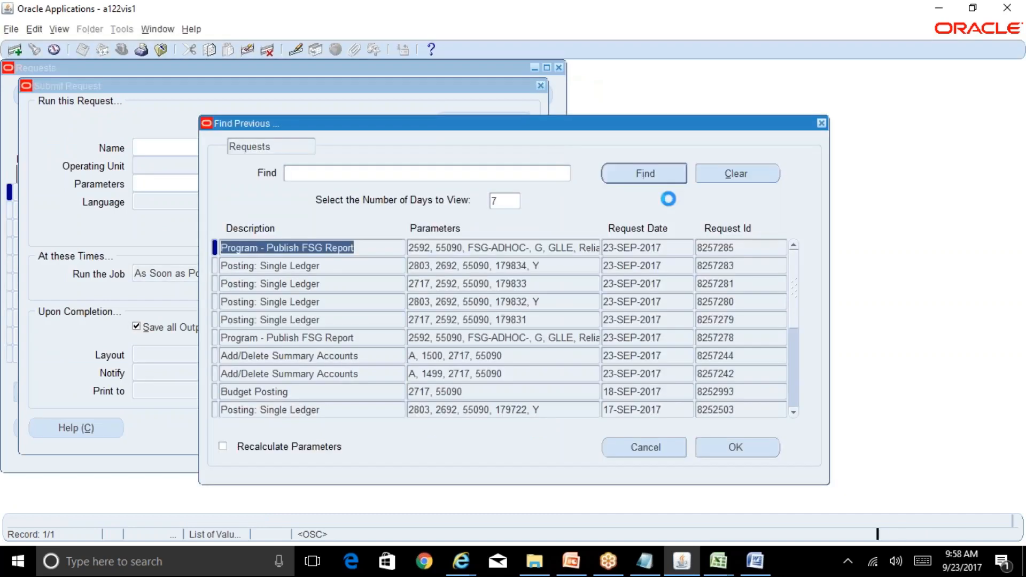
click(754, 453)
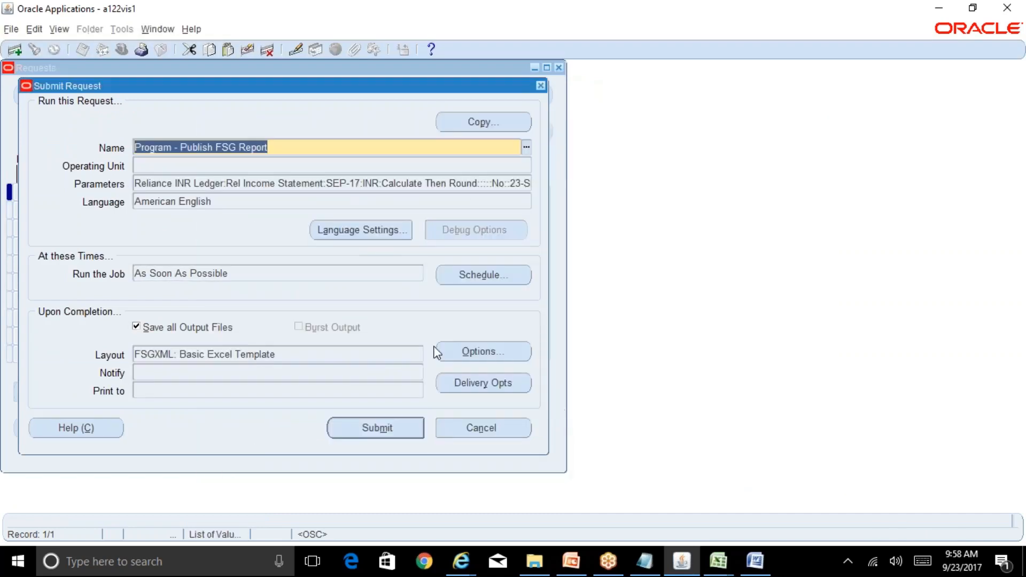
Check and accept the copied Rel Income Statement parameters for SEP-17 in INR, and submit the request without adding another
click(434, 183)
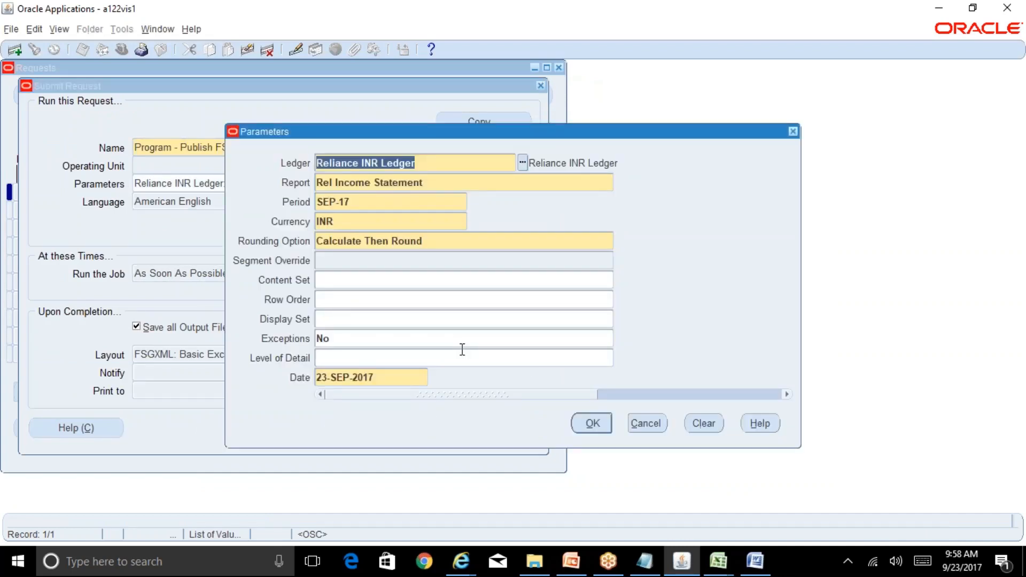
click(594, 423)
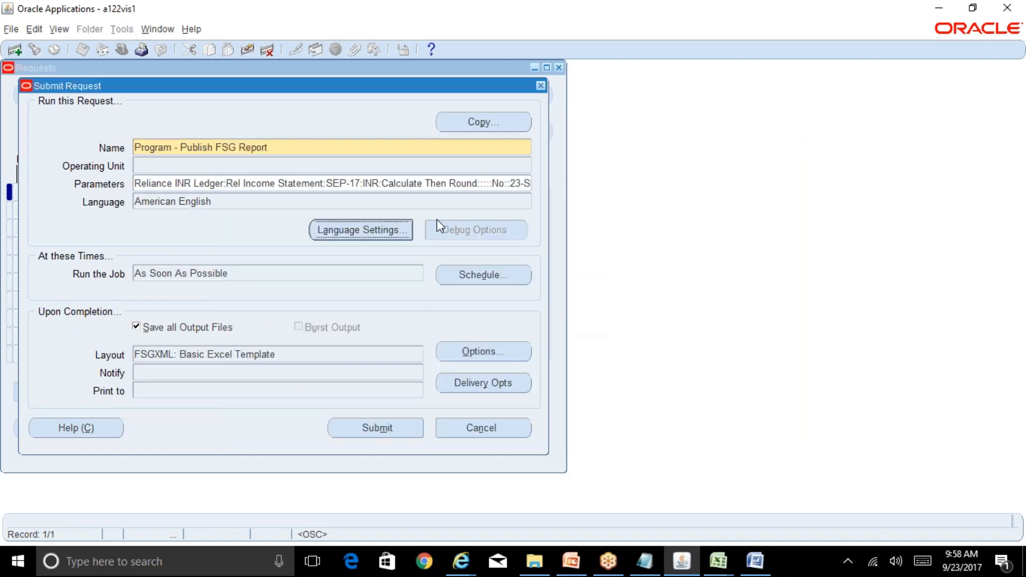
click(437, 185)
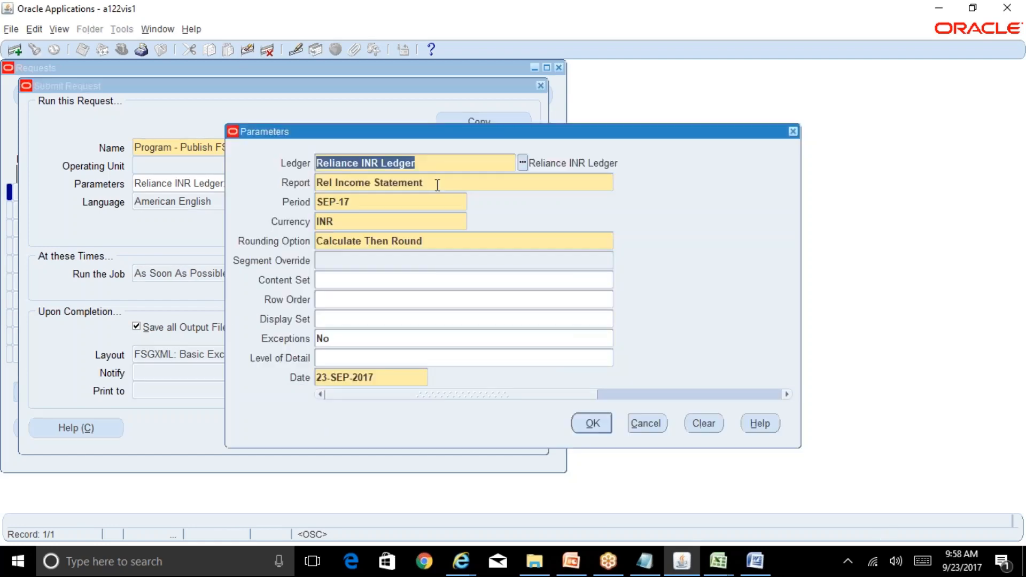
click(592, 423)
click(377, 427)
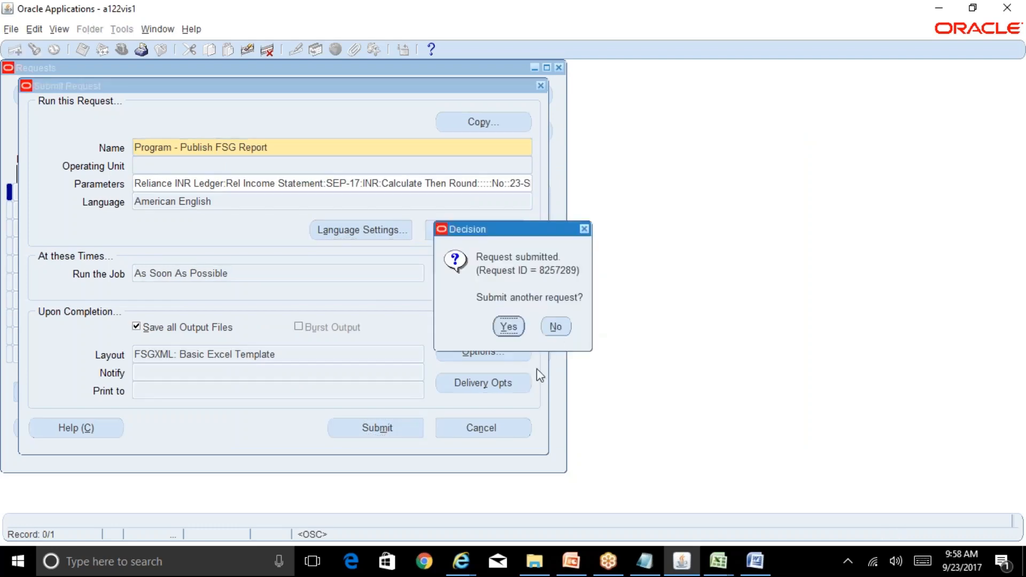
click(555, 327)
List all requests, open the new FSG report request's log, and examine it in Internet Explorer for the ledger lookup error
click(443, 417)
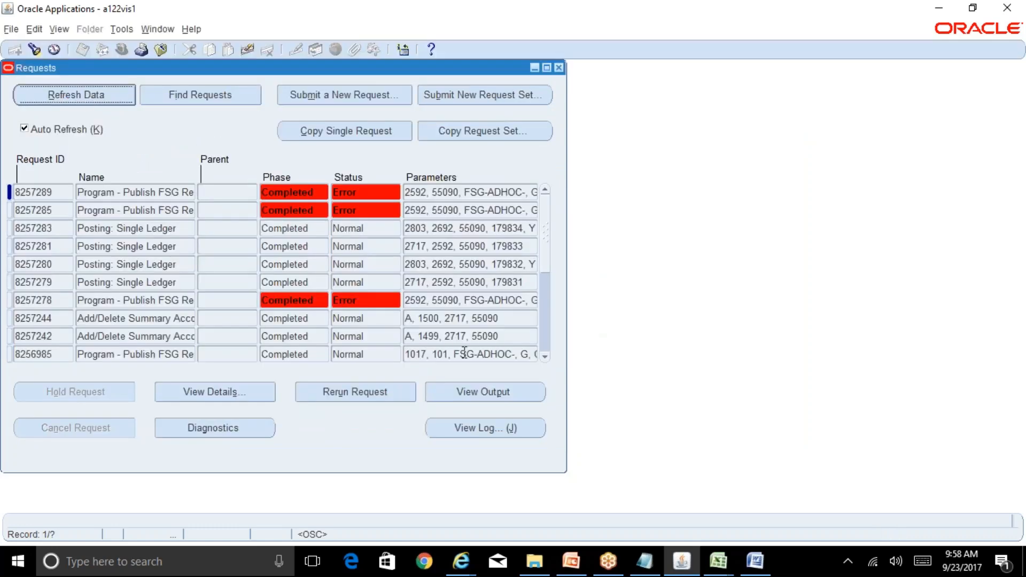
click(492, 425)
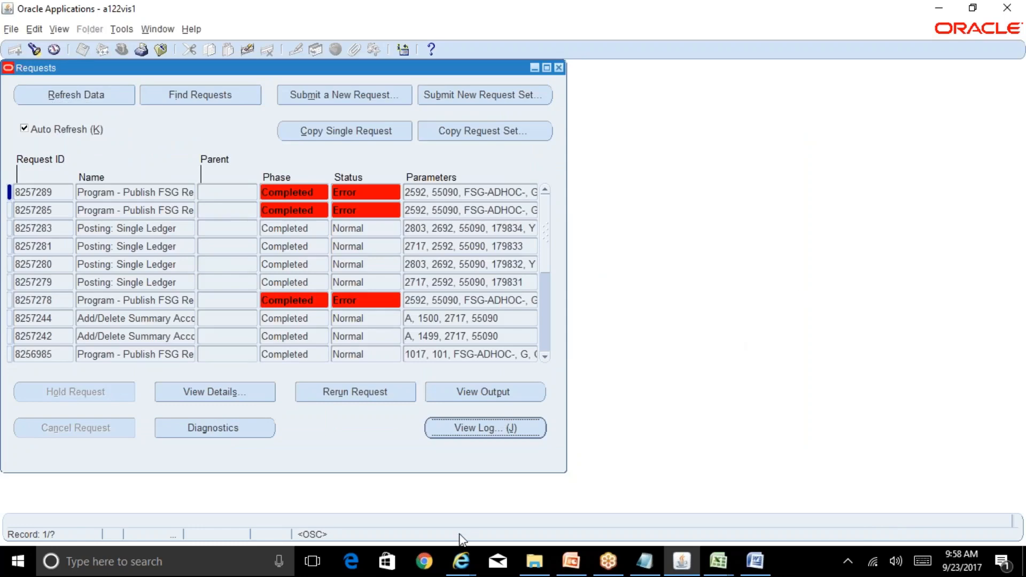
click(461, 561)
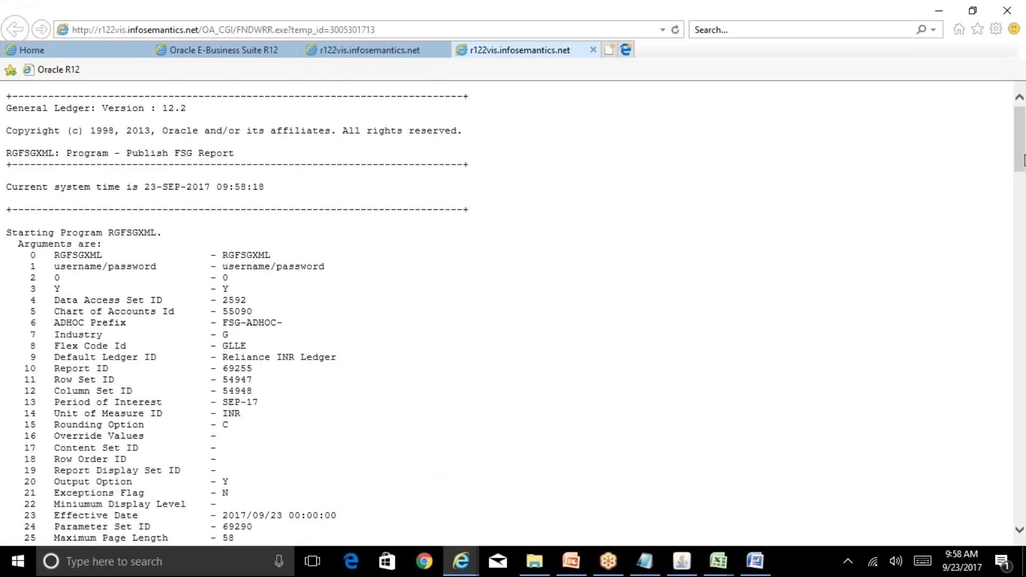
drag(1024, 159, 1024, 377)
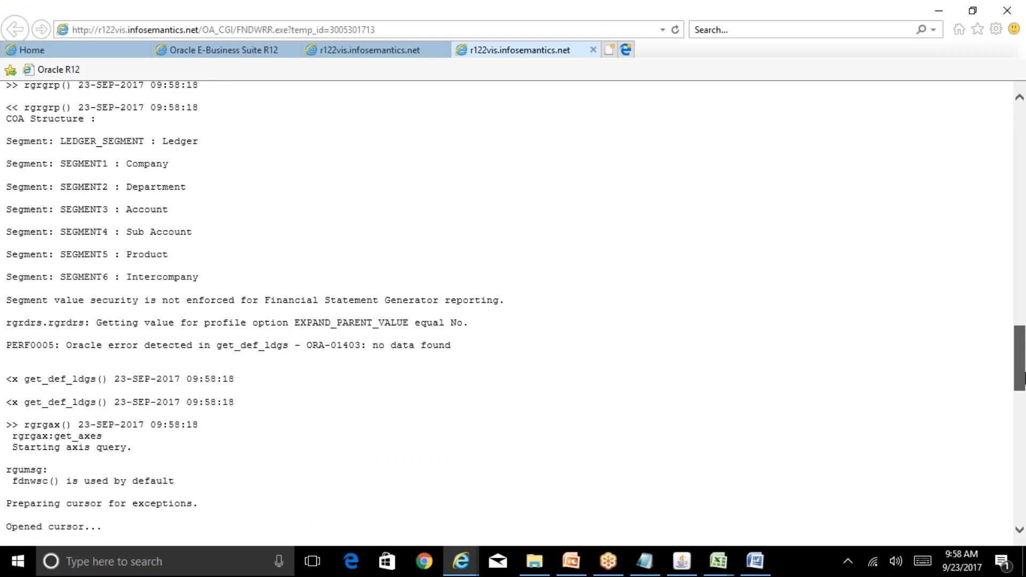
mouse_move(1023, 377)
mouse_down()
mouse_move(1023, 472)
mouse_move(1023, 375)
mouse_up()
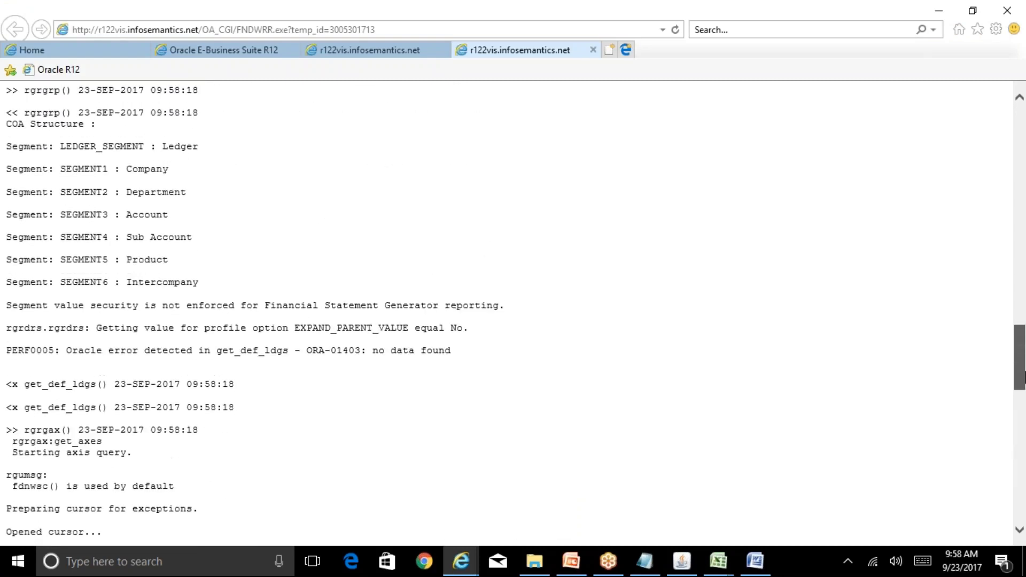
Return to Oracle Applications, close the requests list, and switch responsibility to General Ledger Superuser, Reliance USD
click(682, 561)
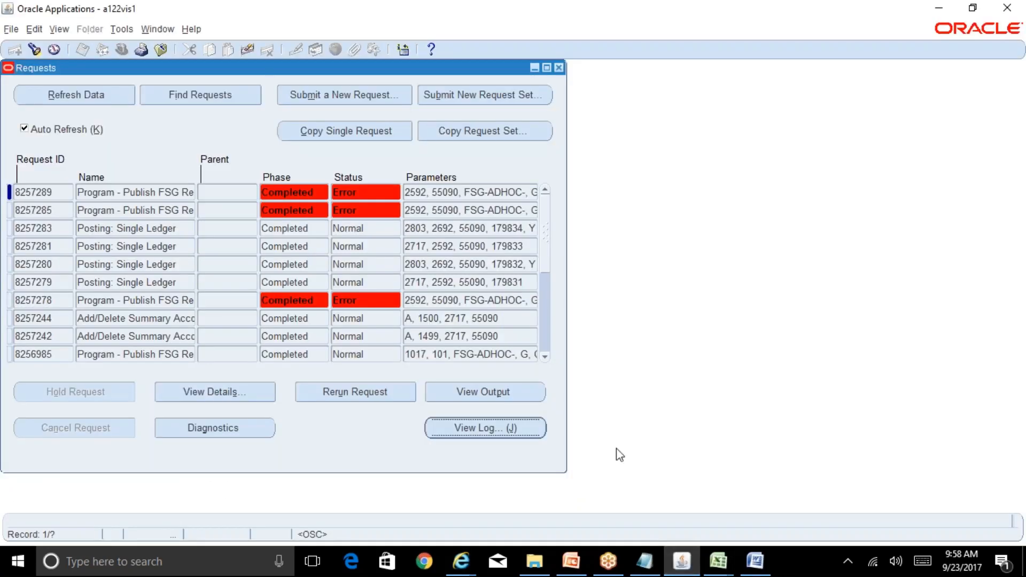
click(559, 68)
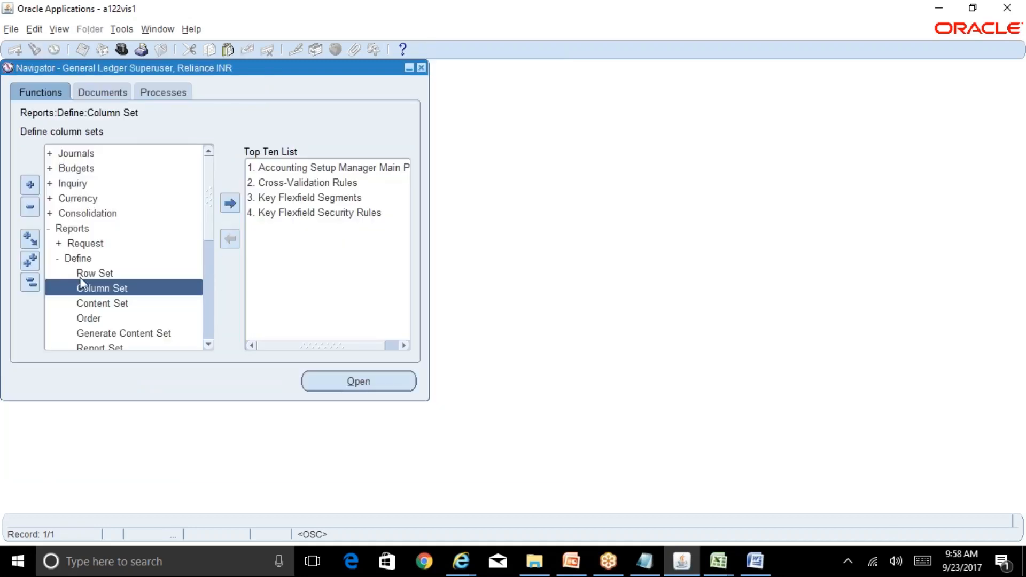
click(30, 282)
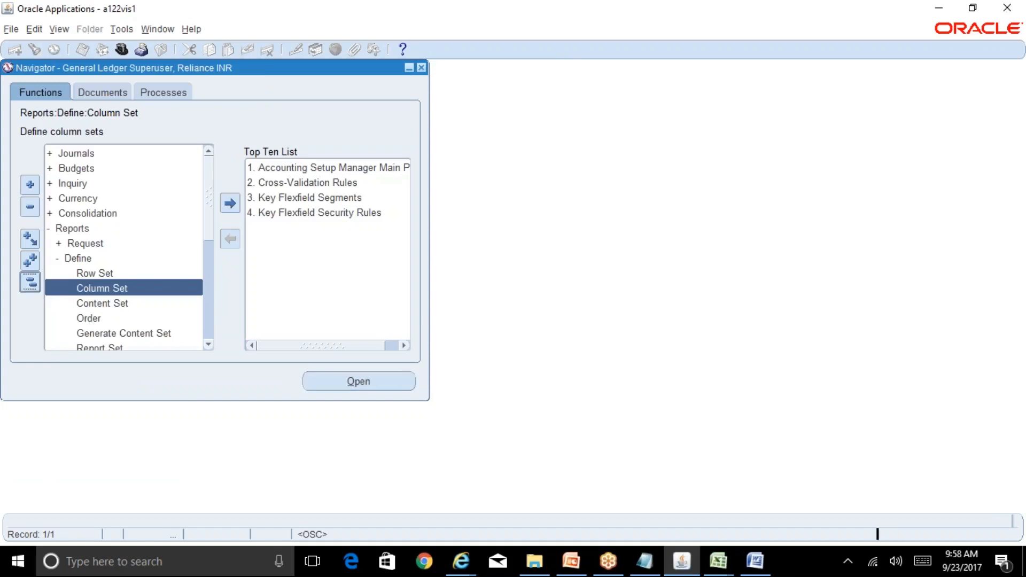
click(122, 50)
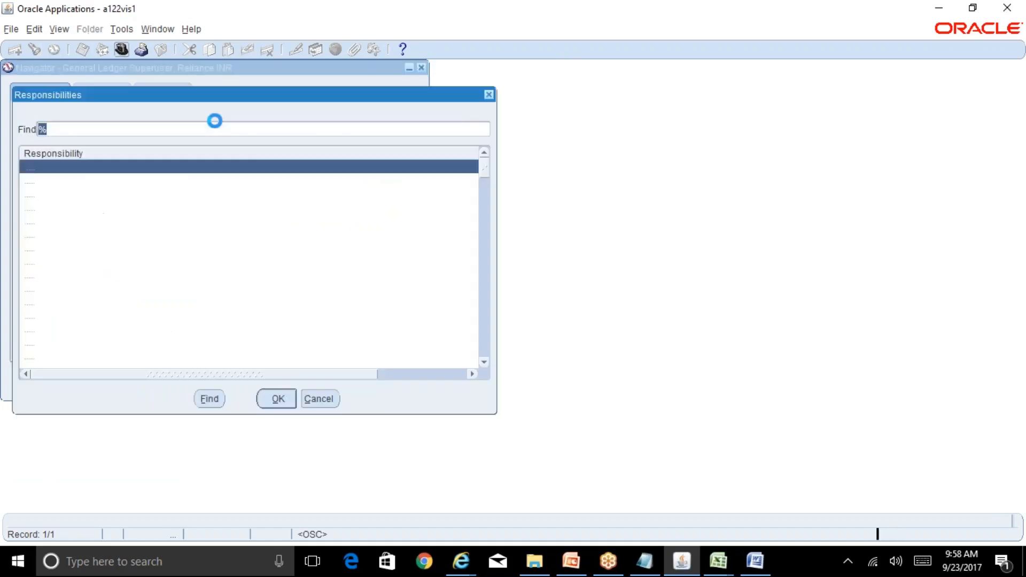
key(Down)
key(Down)
key(Down)
key(Down)
key(Down)
key(Down)
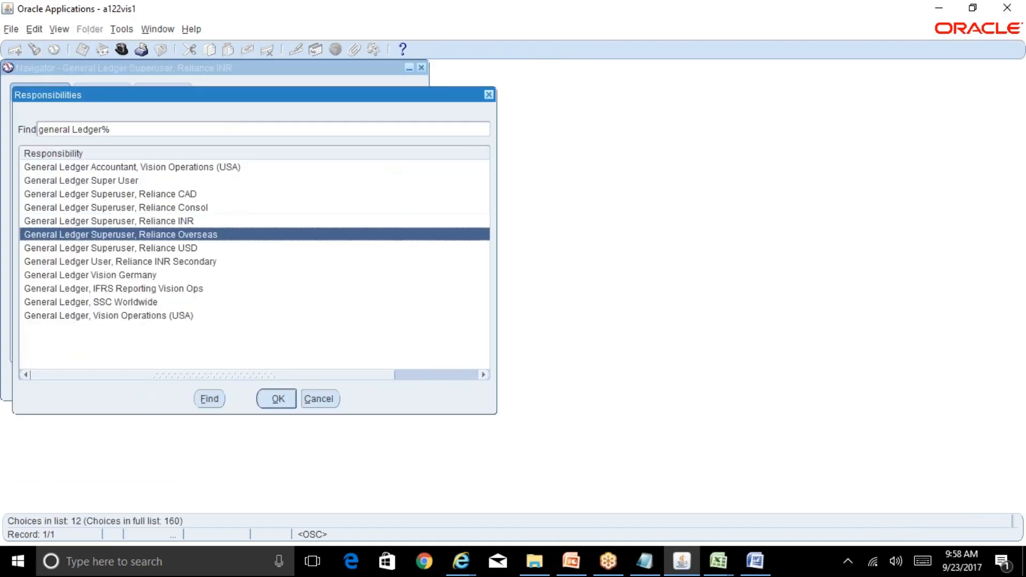
key(Return)
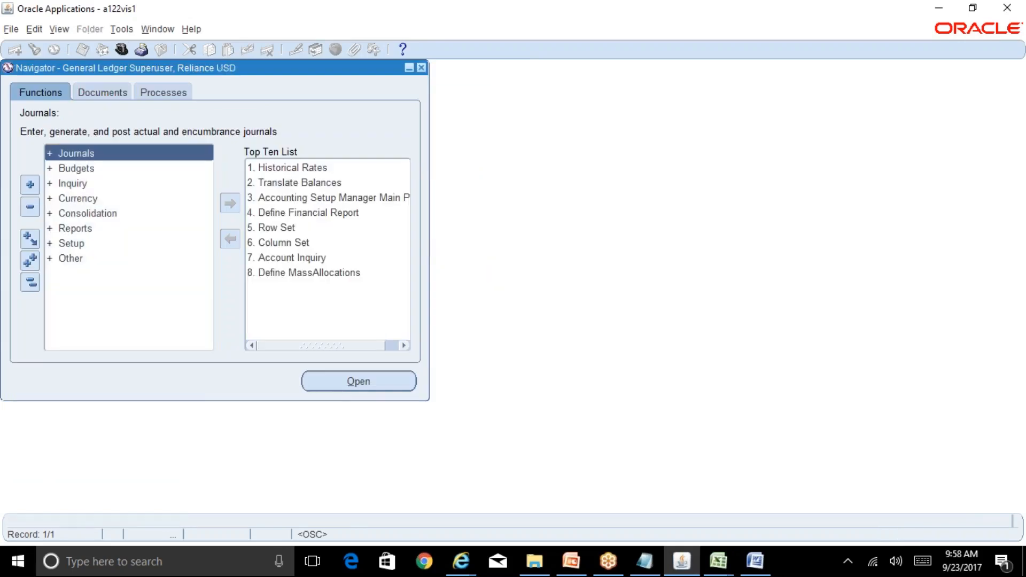
Open the financial report definition form from the Reports > Define functions
key(Down)
key(Down)
key(Down)
key(Down)
key(Down)
key(Right)
key(Down)
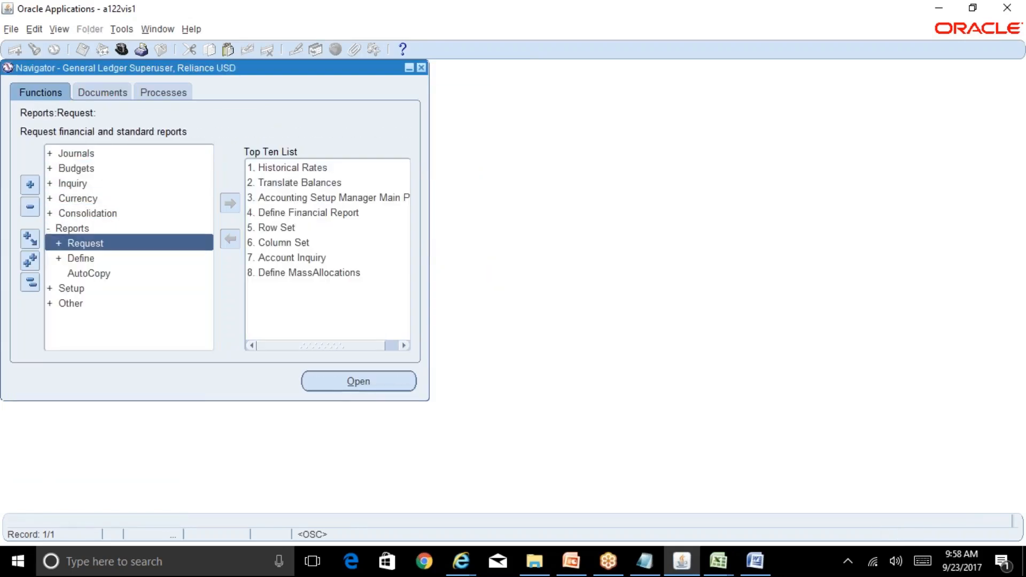
key(Down)
key(Right)
key(Down)
key(Down)
key(Down)
key(Down)
key(Down)
key(Down)
key(Down)
key(Down)
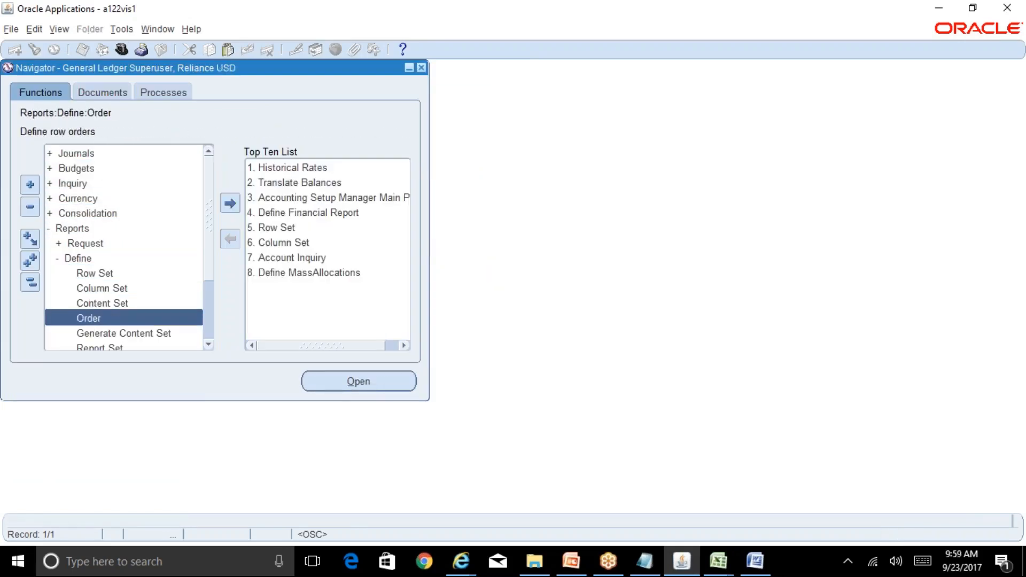
key(Tab)
key(Return)
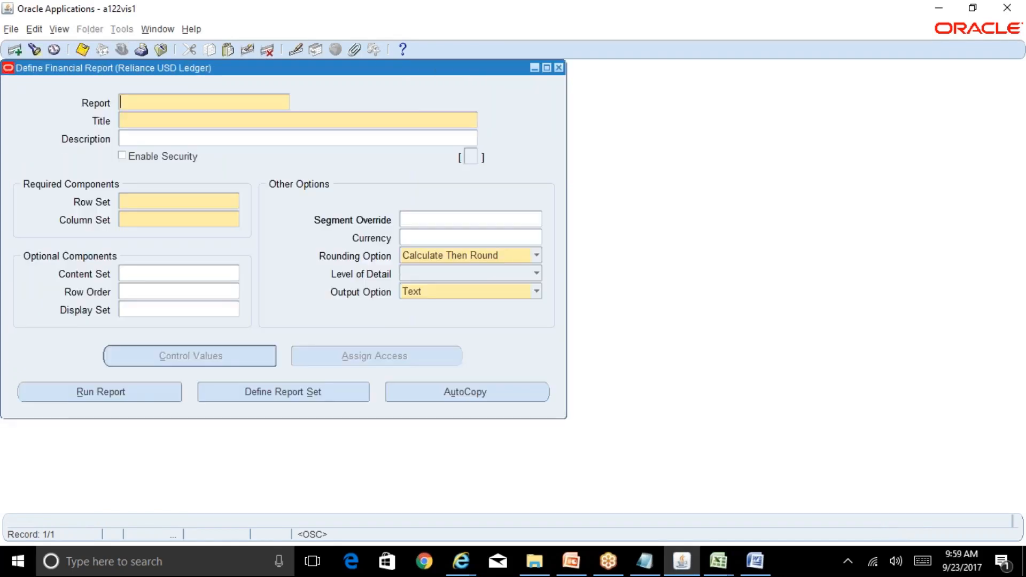
Query all financial reports and examine the record history of Rel Income Statement and Rel Annl Compar Cur & YTD
key(F11)
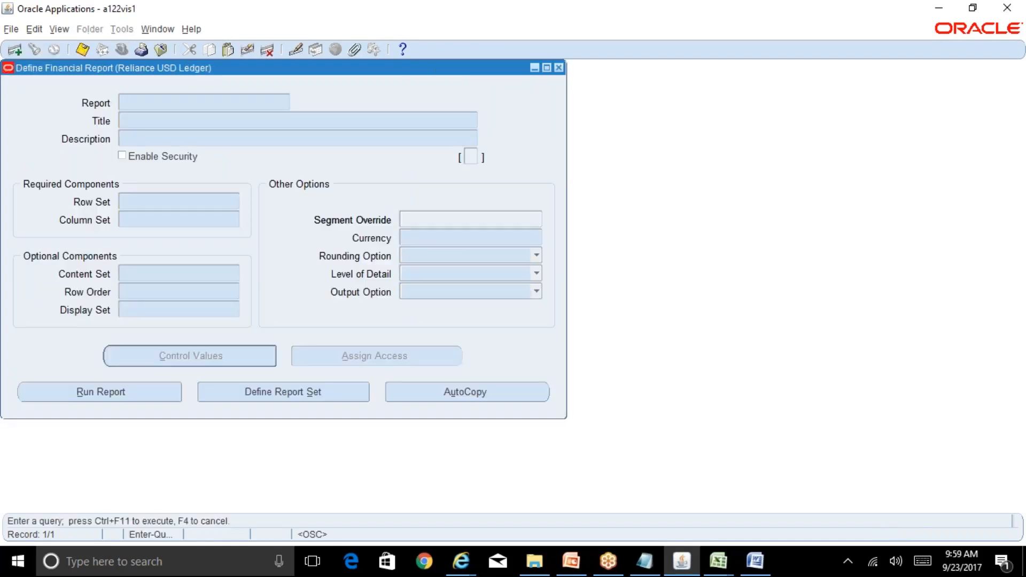
key(ctrl+F11)
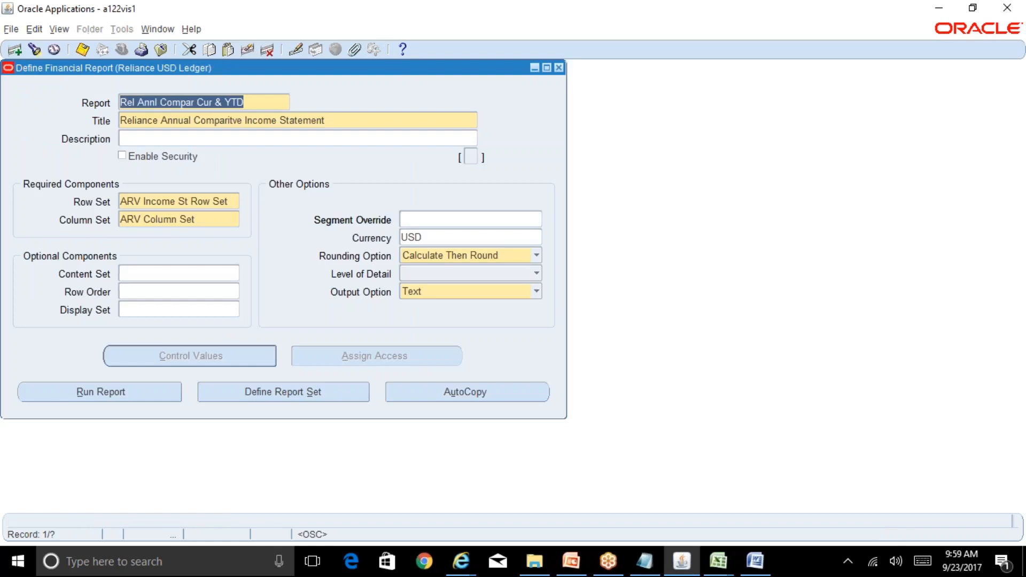
key(Down)
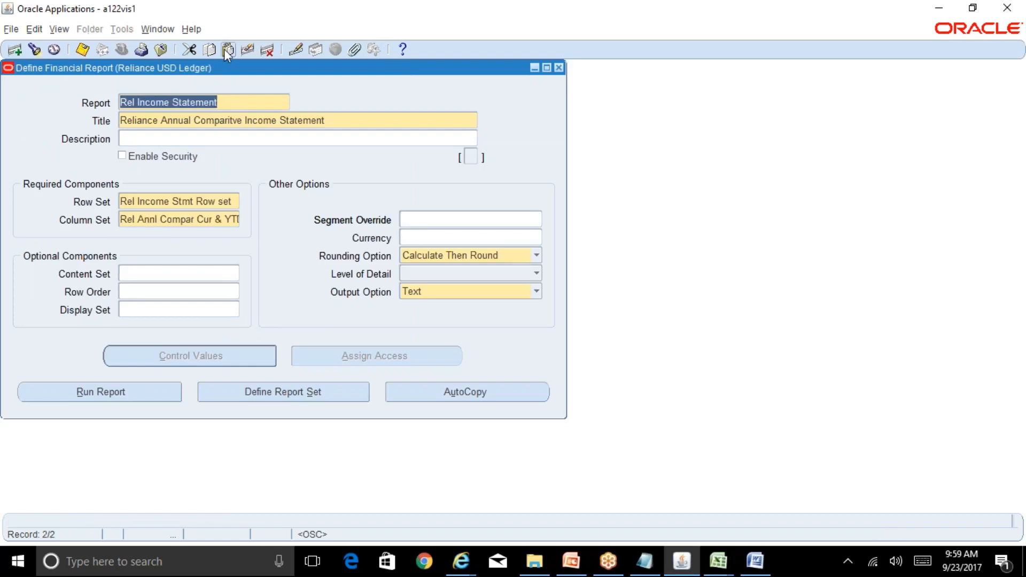
click(191, 30)
click(214, 121)
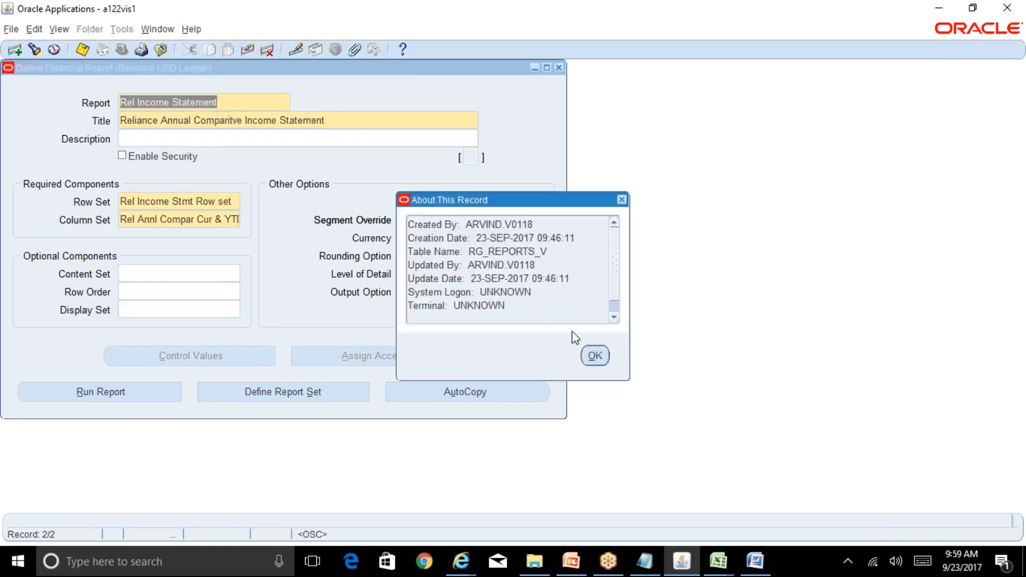
click(592, 354)
key(Down)
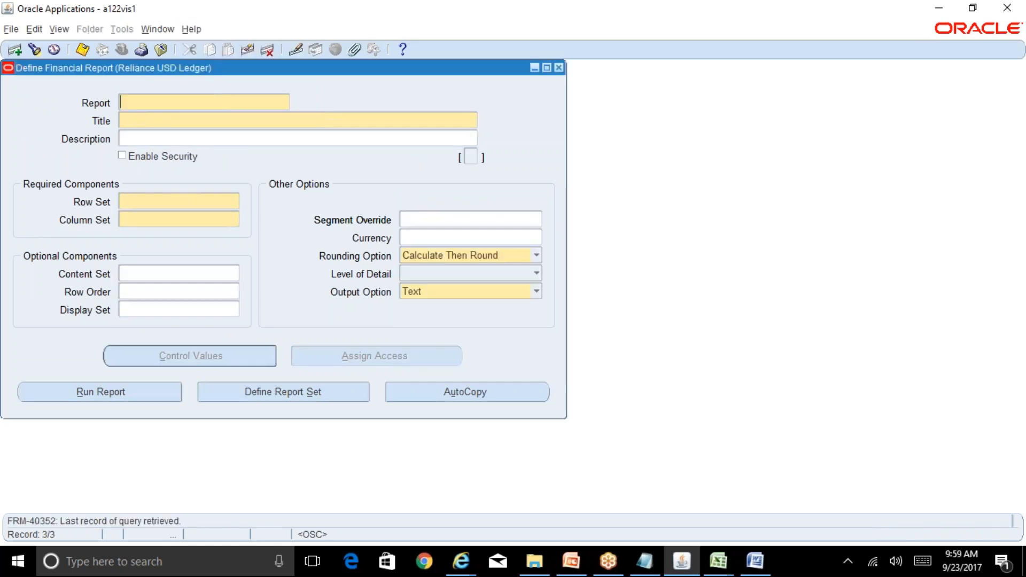
key(Up)
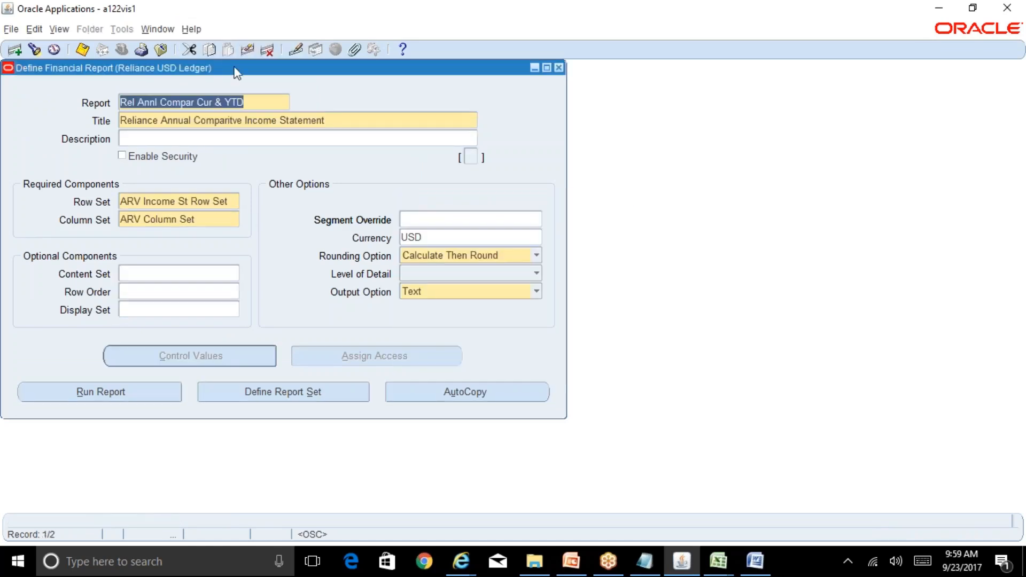
click(191, 29)
click(229, 124)
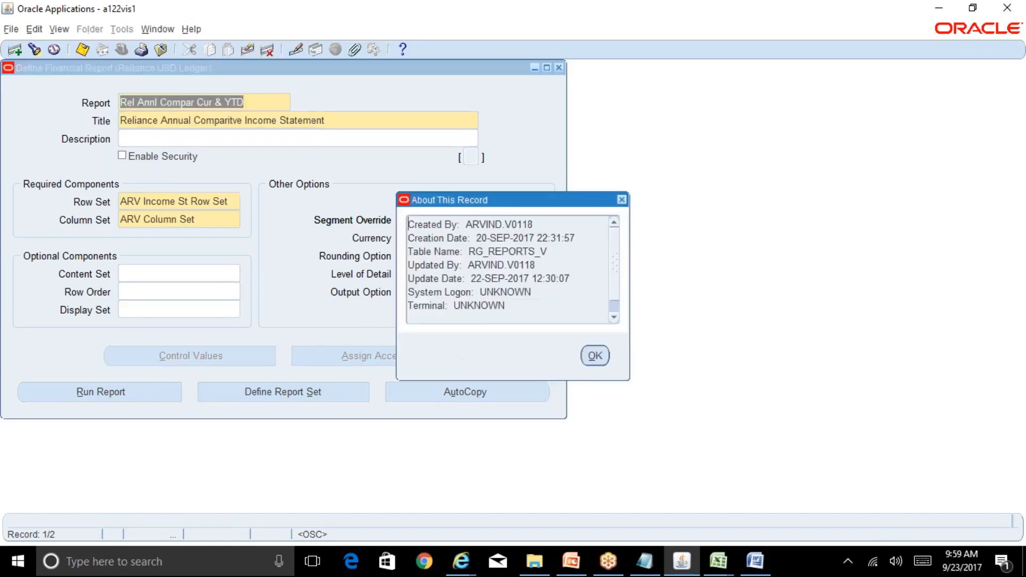
click(596, 357)
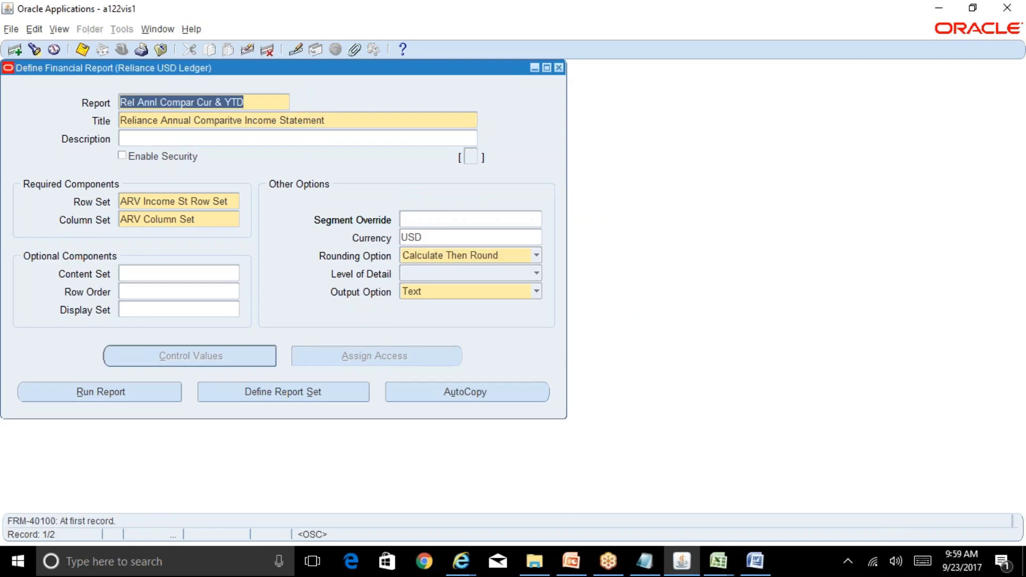
Set the currency of the Rel Income Statement report to INR and save it
key(Down)
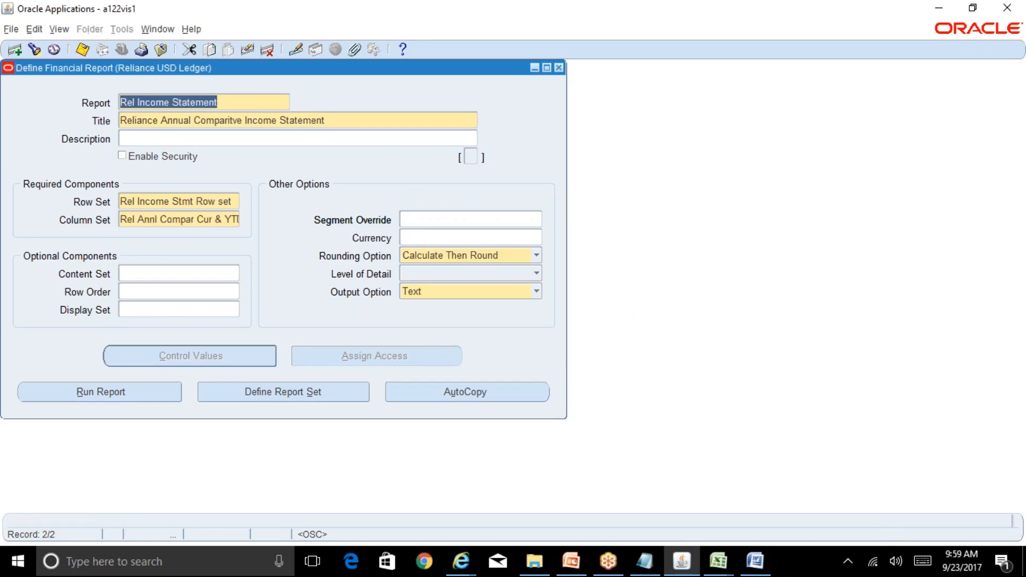
click(445, 233)
text(INR)
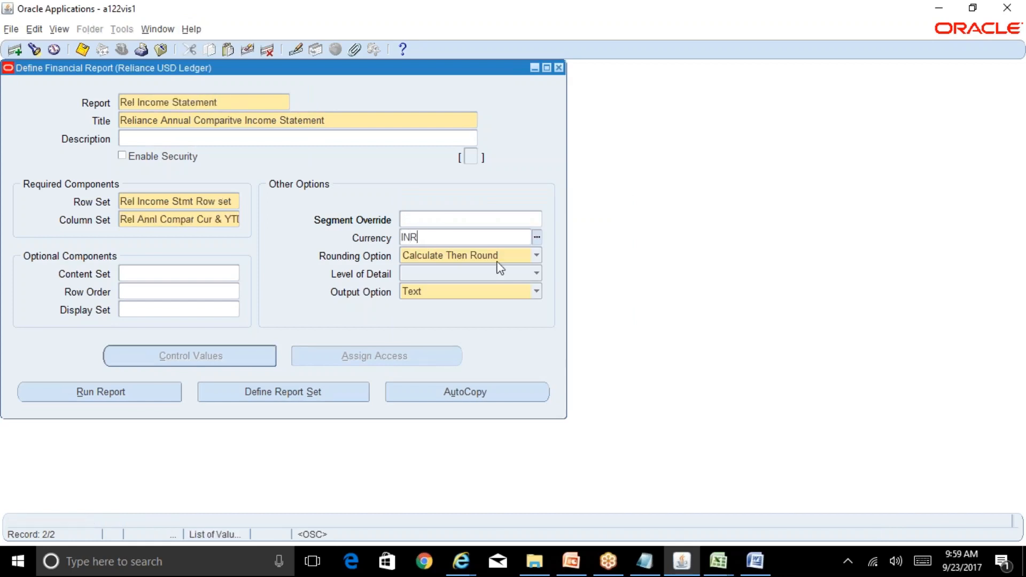
key(ctrl+s)
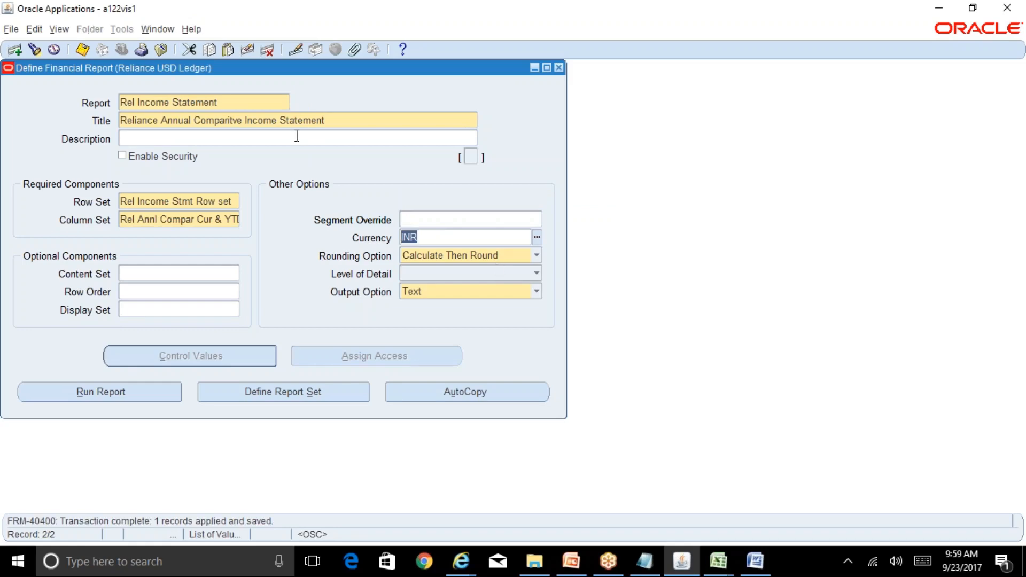
Copy the Rel Income Statement report name, close the form, and switch responsibility to General Ledger Superuser, Reliance INR
click(250, 104)
key(ctrl+c)
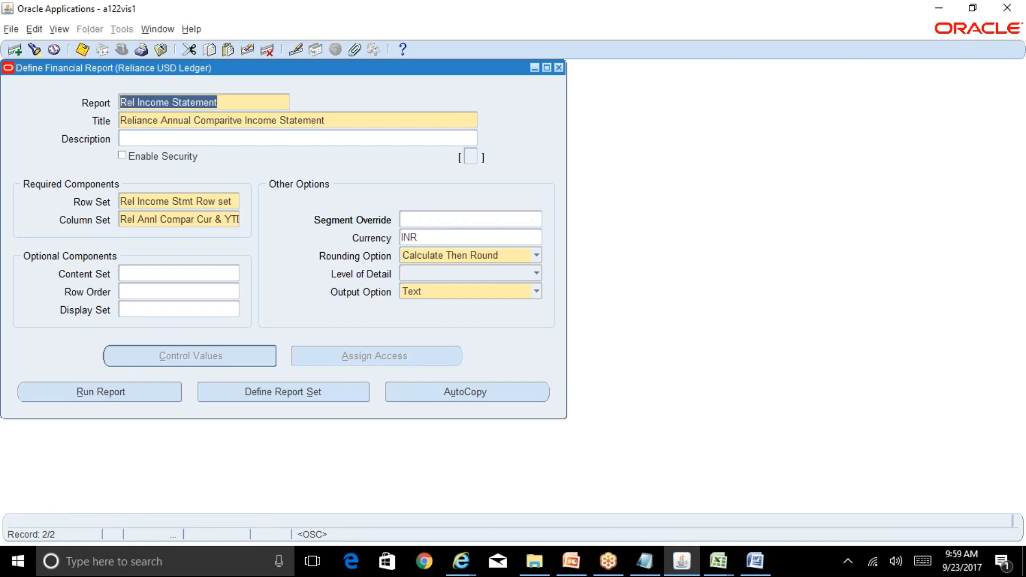
click(558, 67)
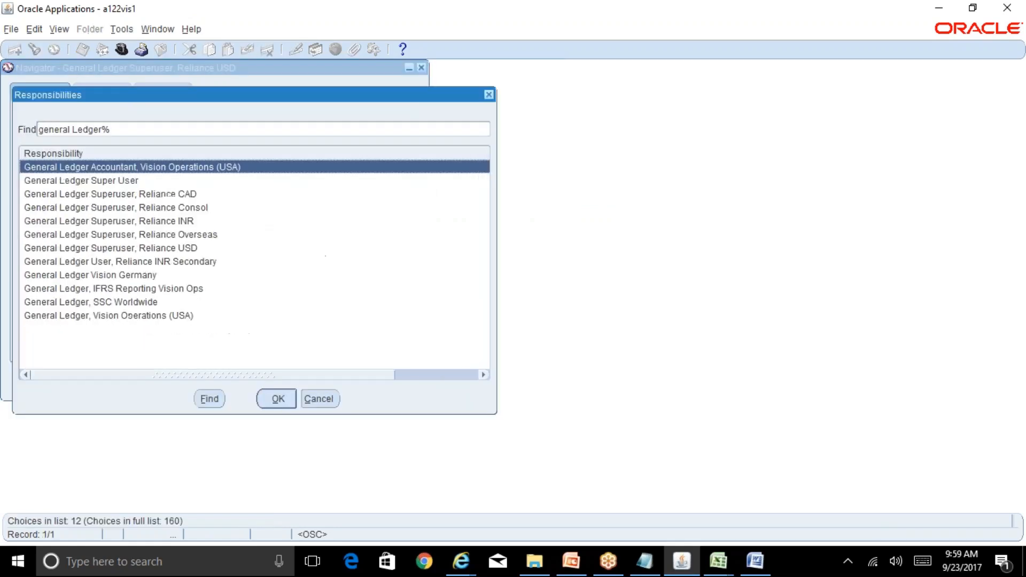
key(Down)
key(Down)
key(Down)
key(Return)
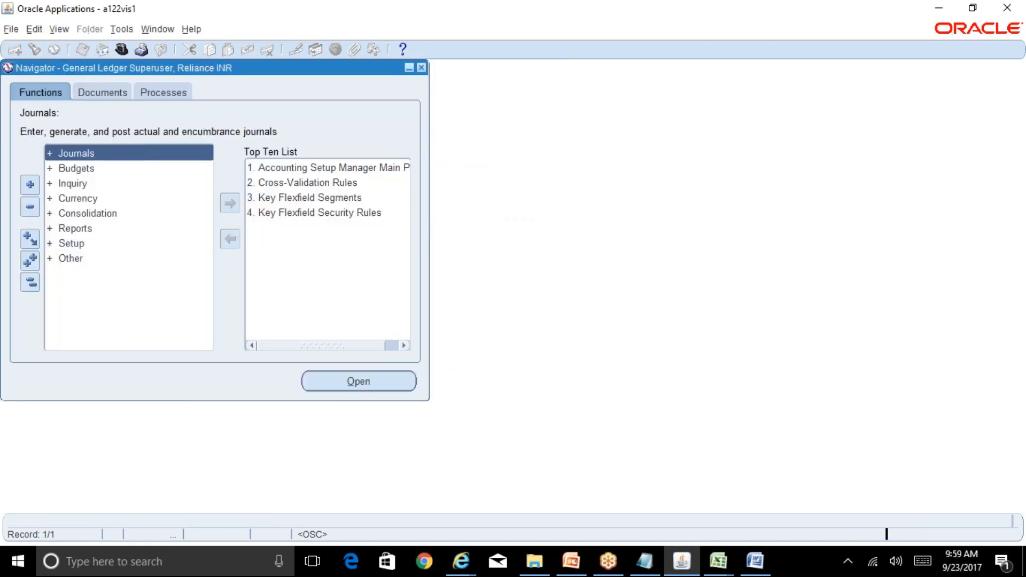
Start a new single request for Program - Publish FSG Report
key(alt+v)
key(r)
key(alt+n)
key(Return)
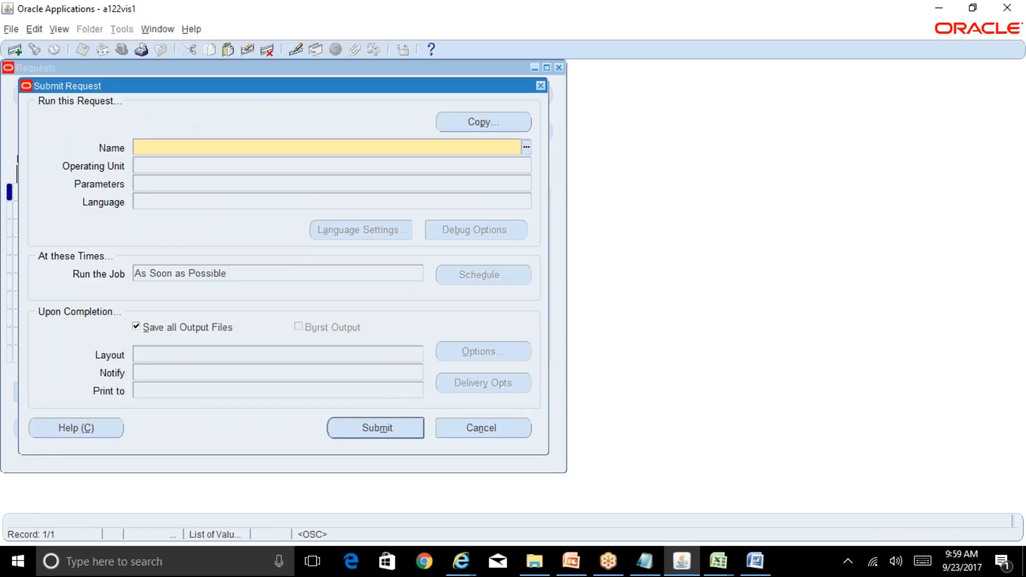
text(Program%Pub%)
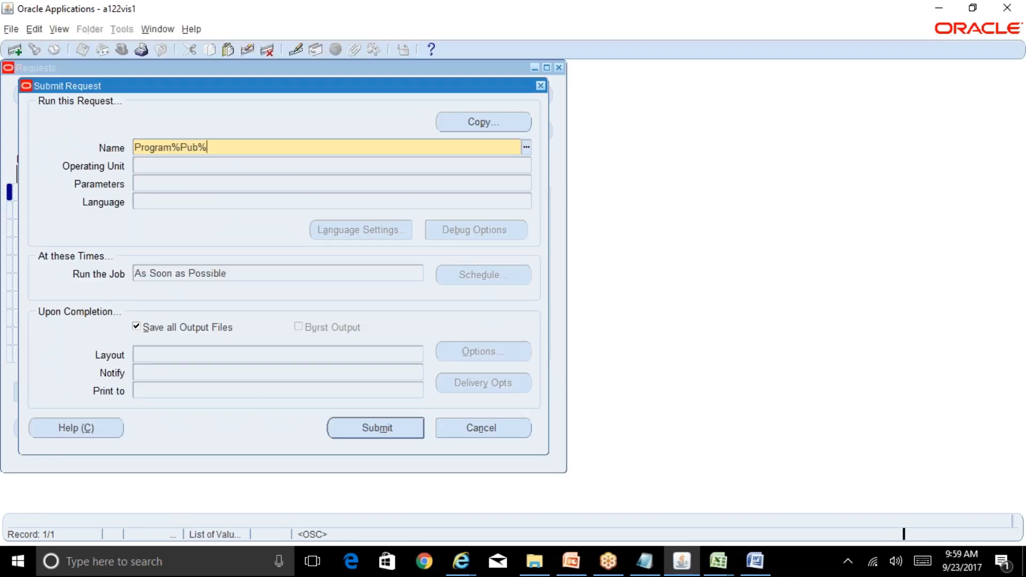
key(Tab)
key(Return)
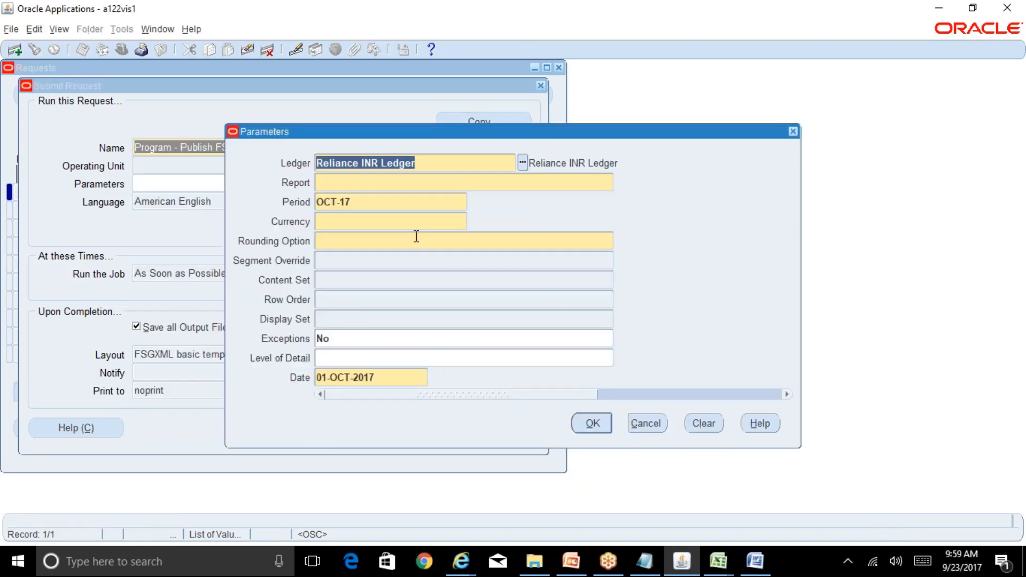
Set the parameters to report Rel Income Statement and period SEP-17, and submit the request without adding another
click(345, 184)
key(ctrl+v)
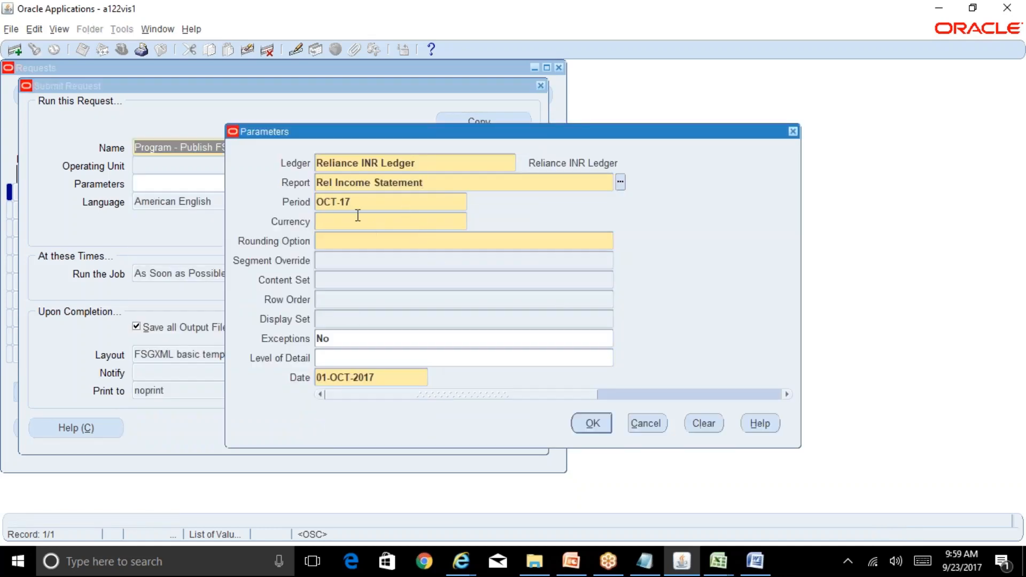
key(Tab)
text(sep-17)
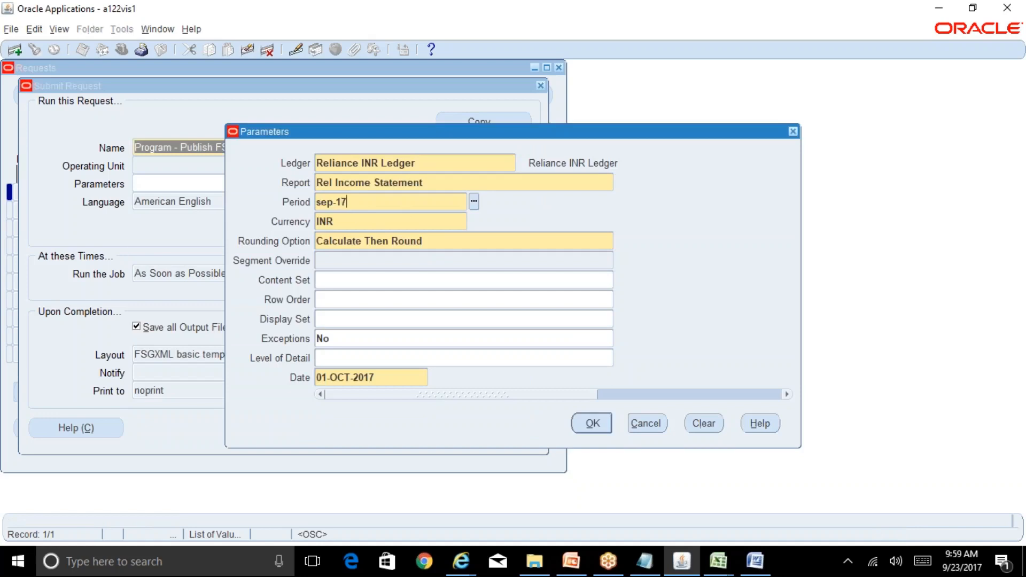
key(Tab)
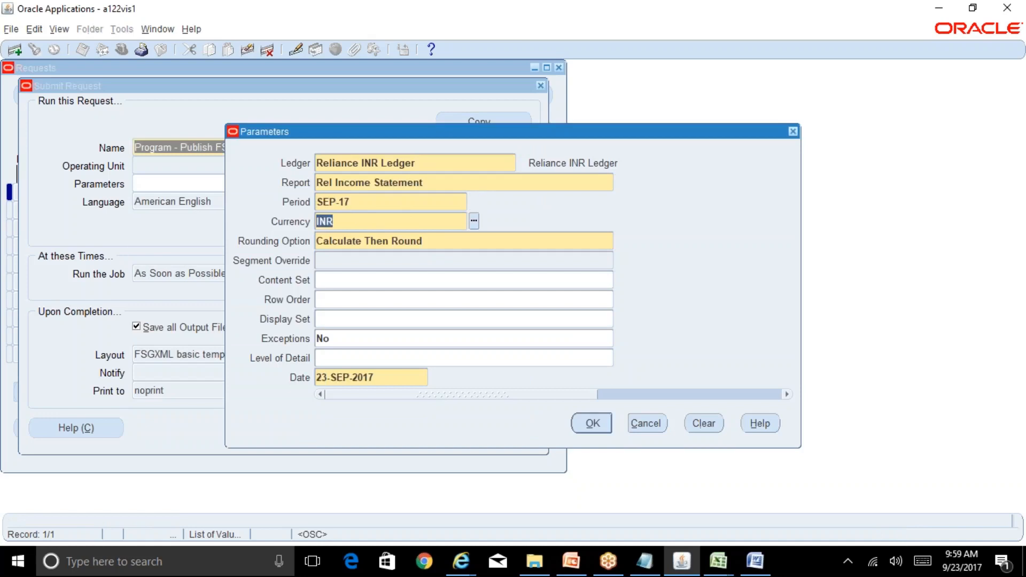
click(607, 425)
click(396, 430)
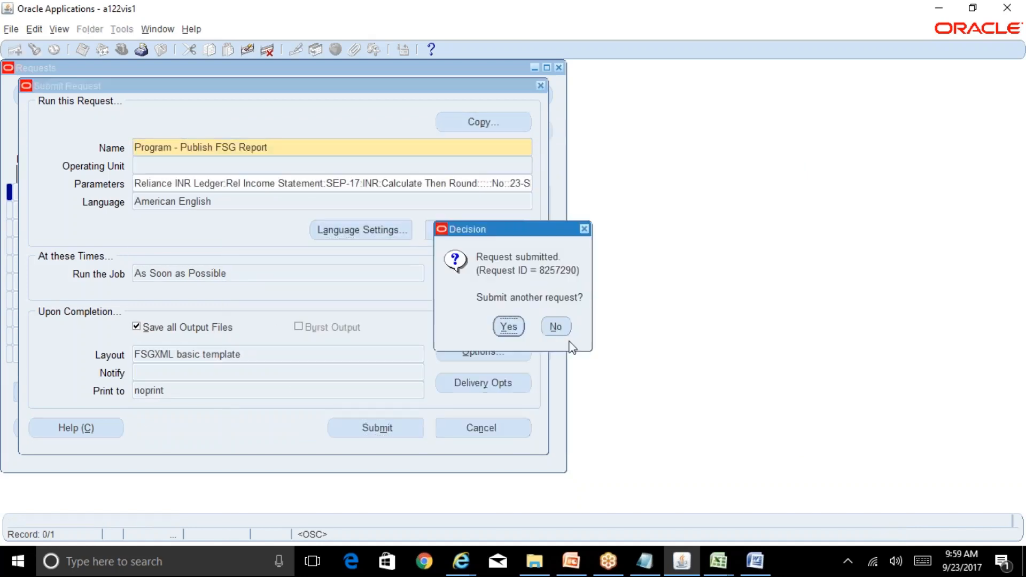
click(556, 326)
List all requests, refresh the status of the new FSG report request, and close the list
click(449, 420)
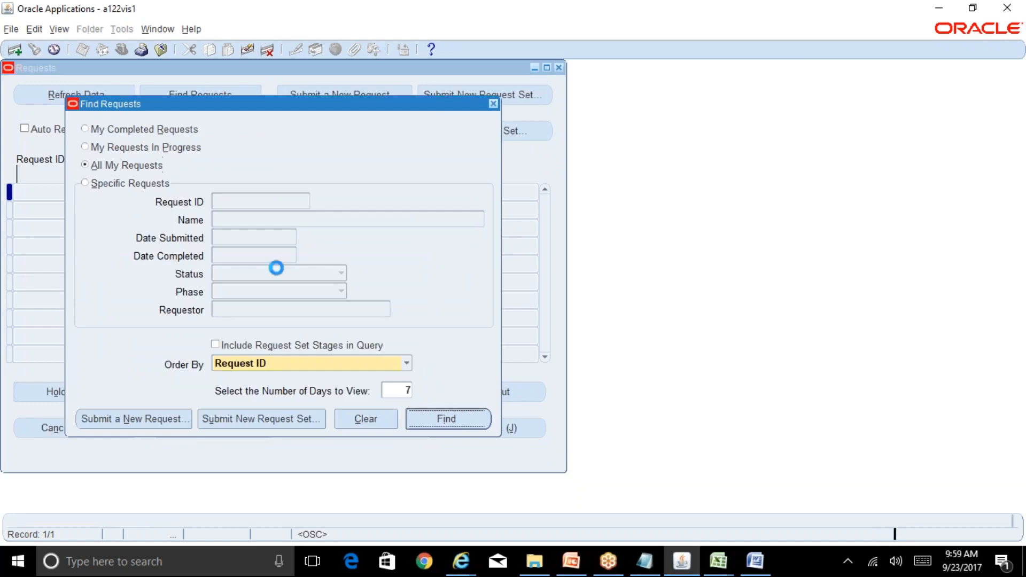
click(103, 103)
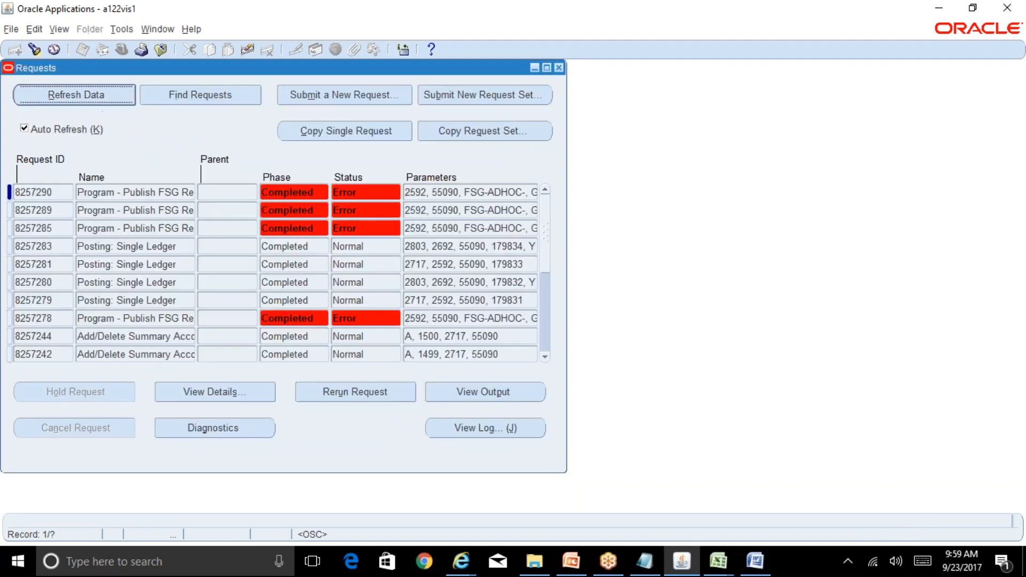
click(559, 68)
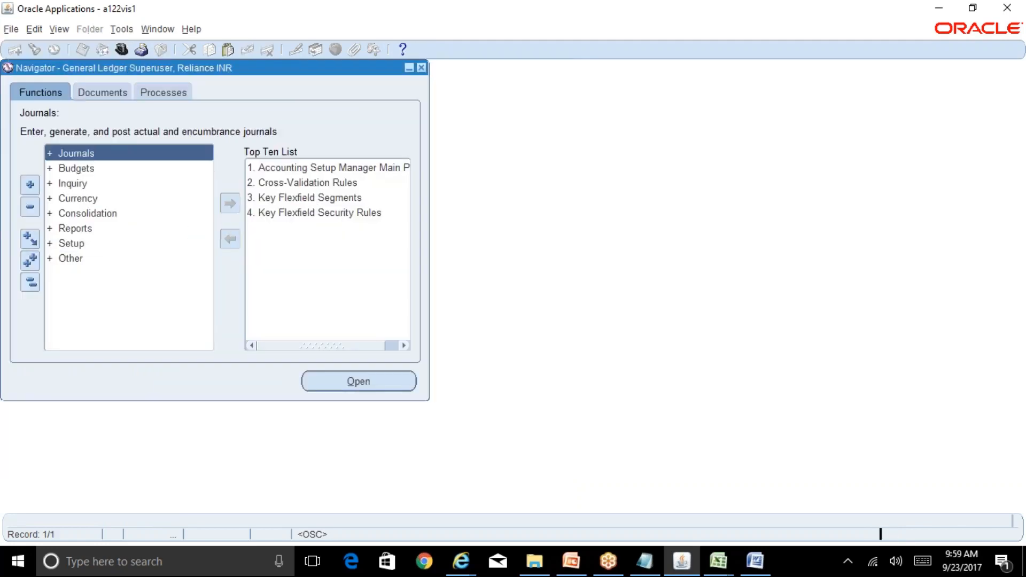
Switch responsibility back to General Ledger Superuser, Reliance USD
key(ctrl+l)
key(Down)
key(Down)
key(Down)
key(Down)
key(Down)
key(Down)
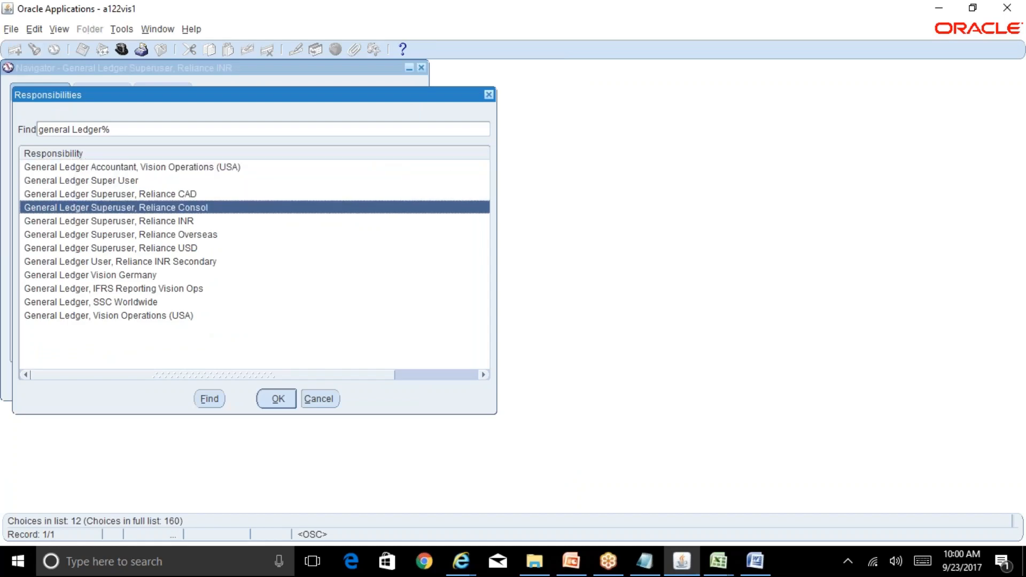
key(Return)
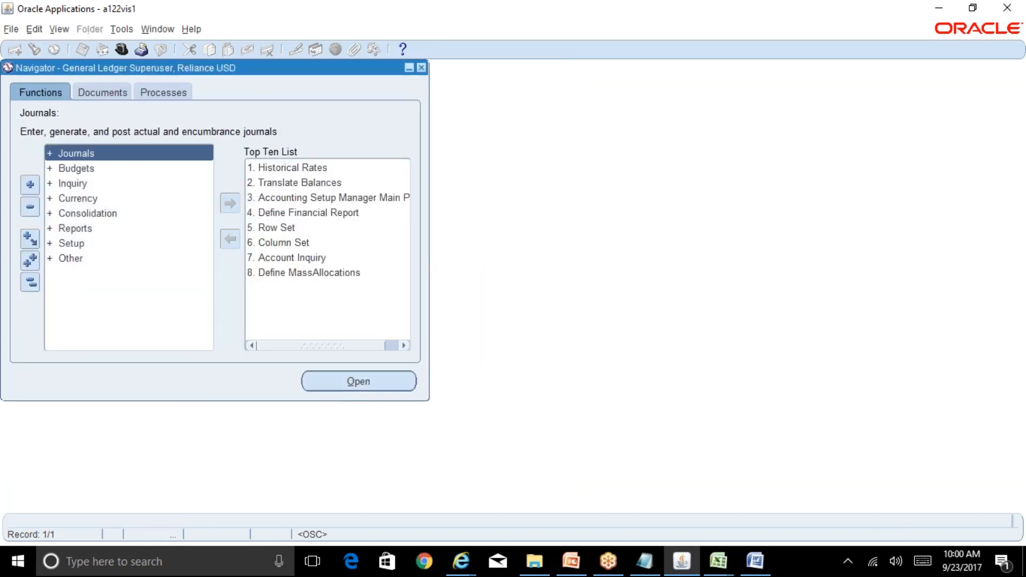
Open the financial report definition form for the Reliance USD ledger
double_click(97, 231)
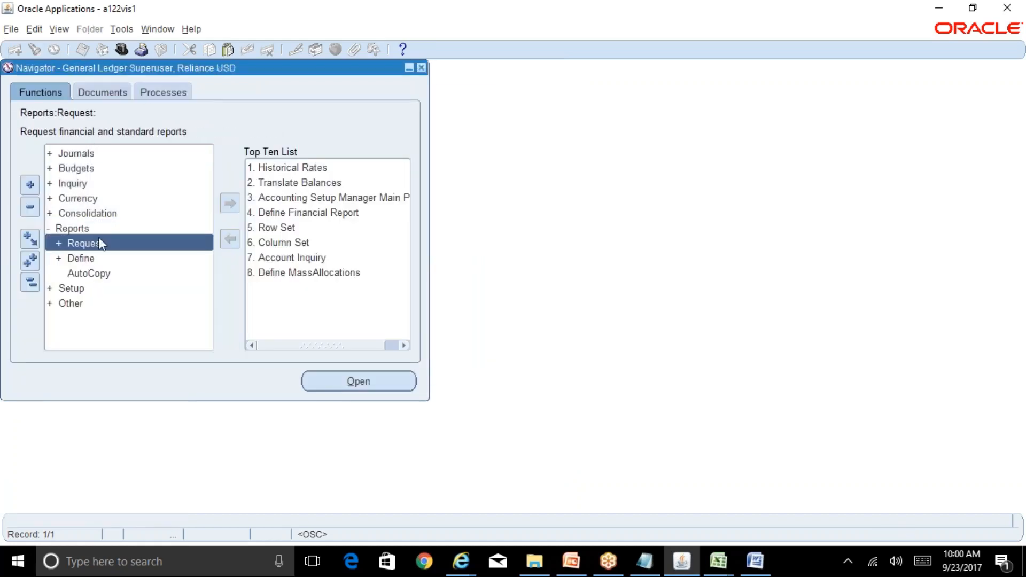
double_click(107, 258)
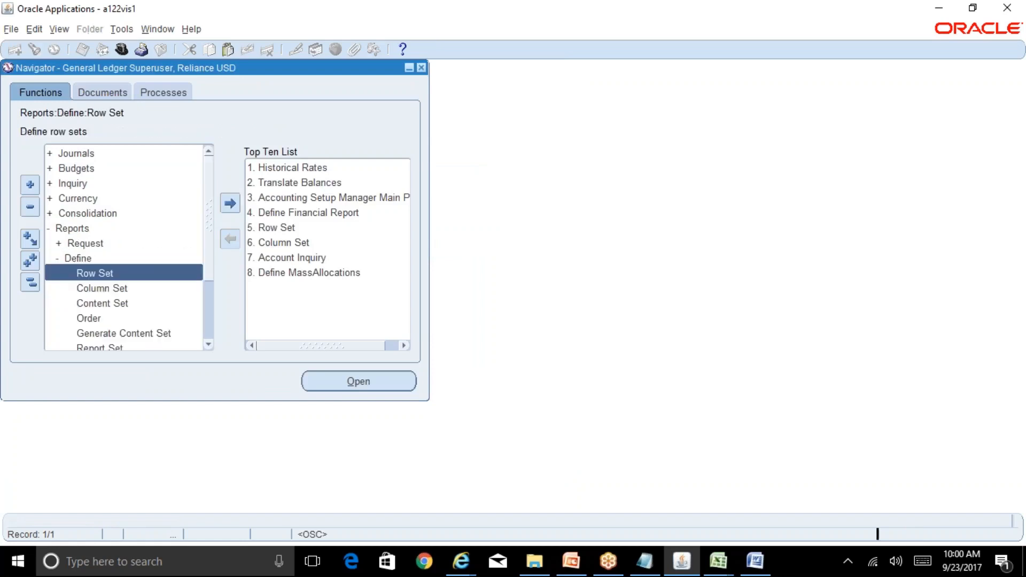
click(209, 345)
click(209, 345)
double_click(126, 348)
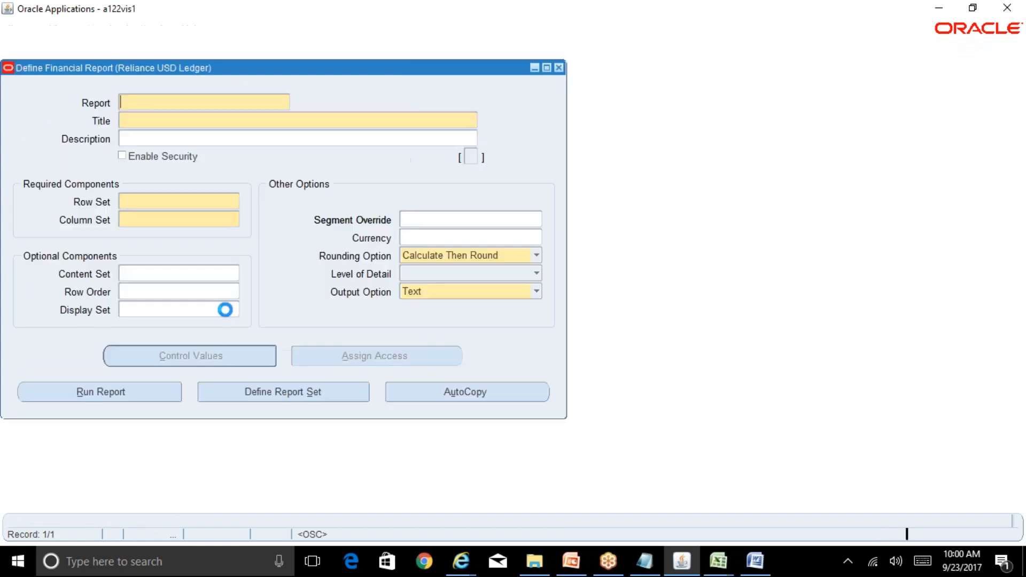
Query all defined financial reports, review the Rel Annl Compar Cur & YTD definition, and close the form
key(F11)
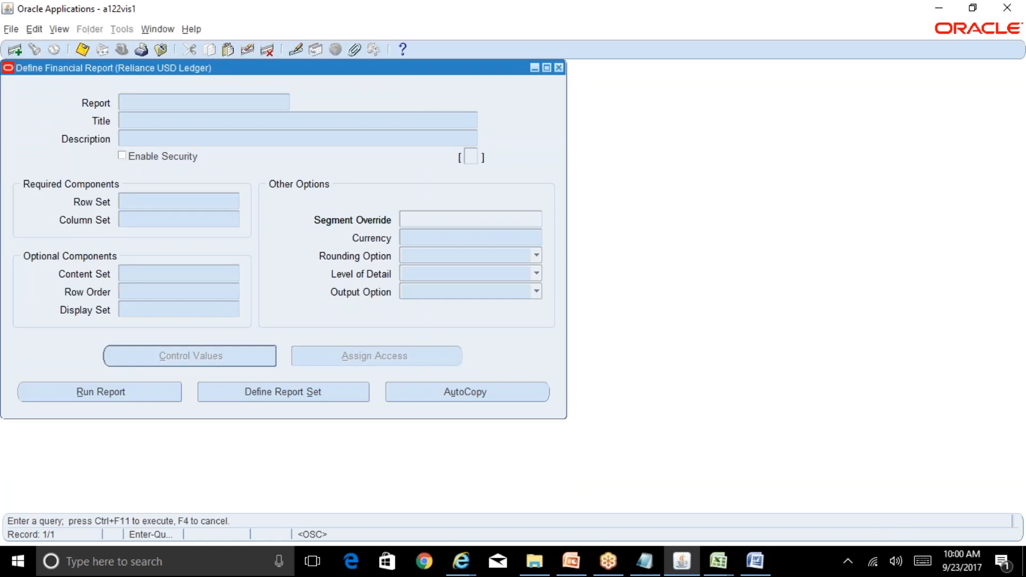
key(ctrl+F11)
key(Down)
key(Up)
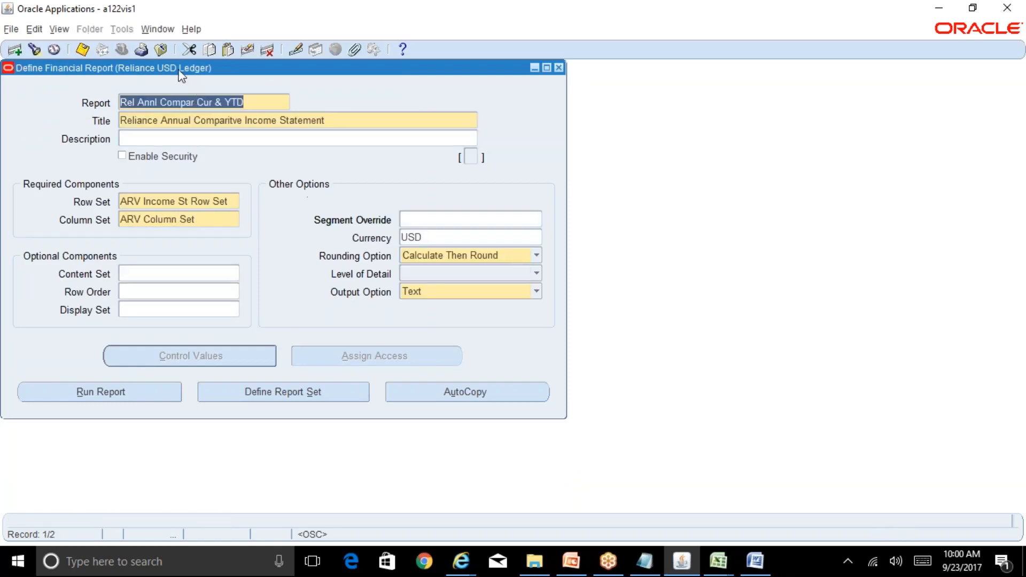
click(559, 67)
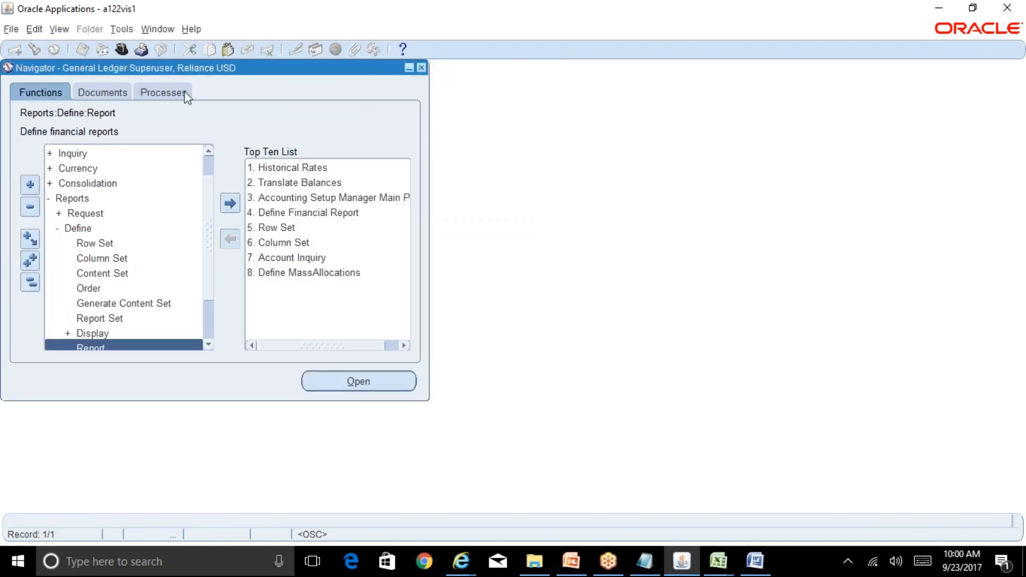
Start a new single request for Program - Publish FSG Report under Reliance USD
click(59, 33)
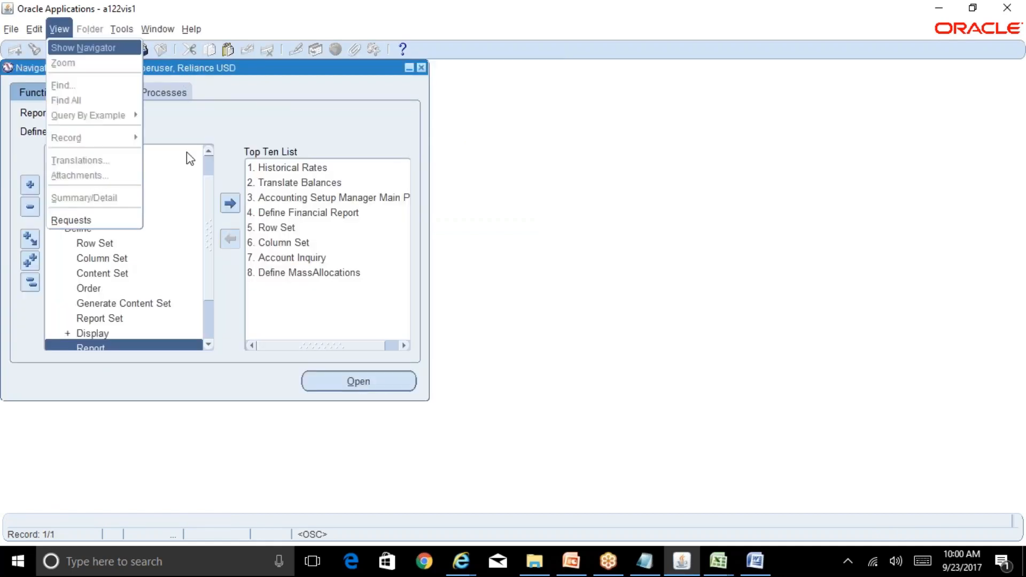
key(Escape)
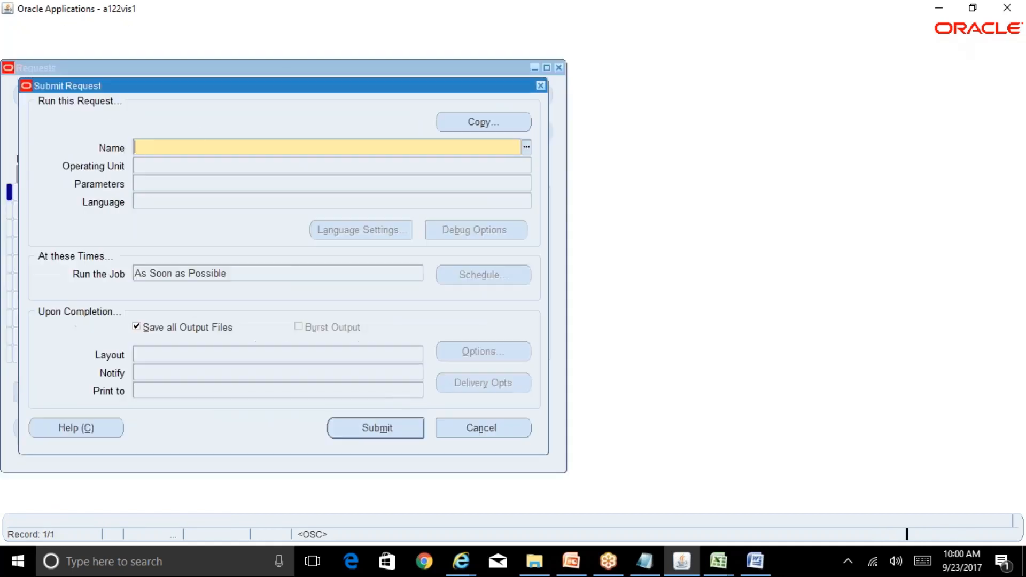
text(Program%Pub%)
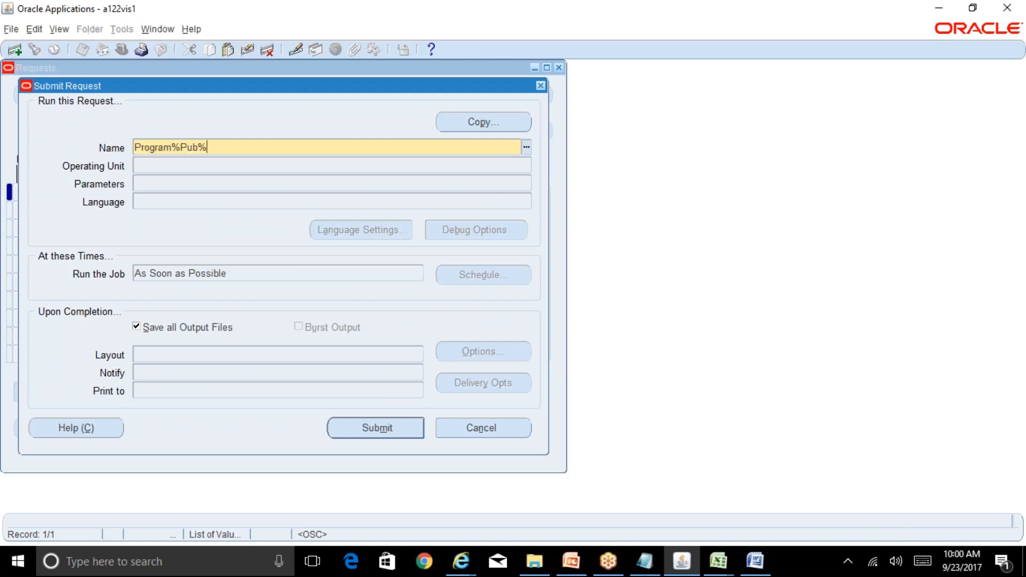
key(Tab)
key(Return)
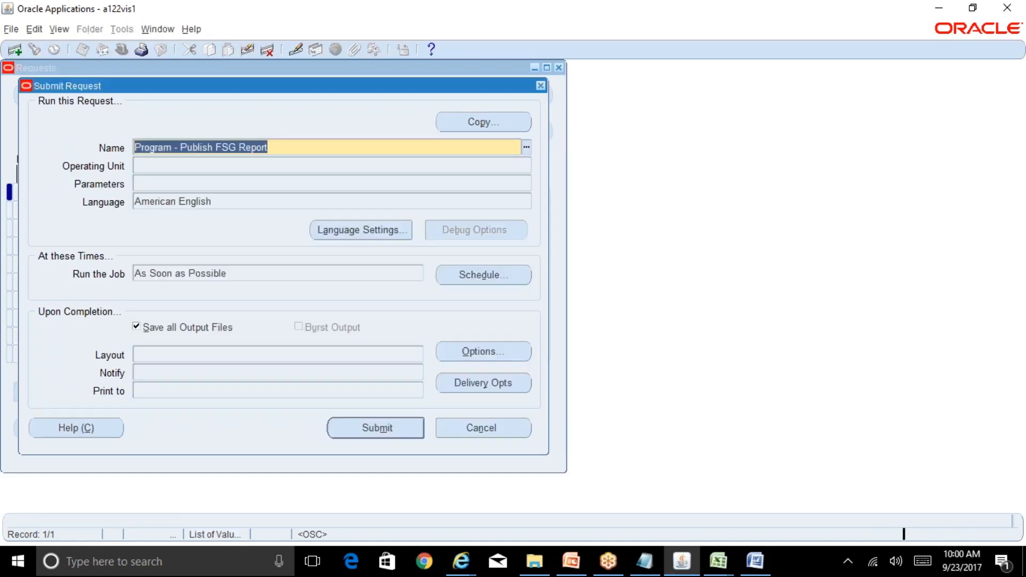
Set the request's report parameter to Rel Annl Compar Cur & YTD, keep period sep-17, and accept the parameters
click(369, 184)
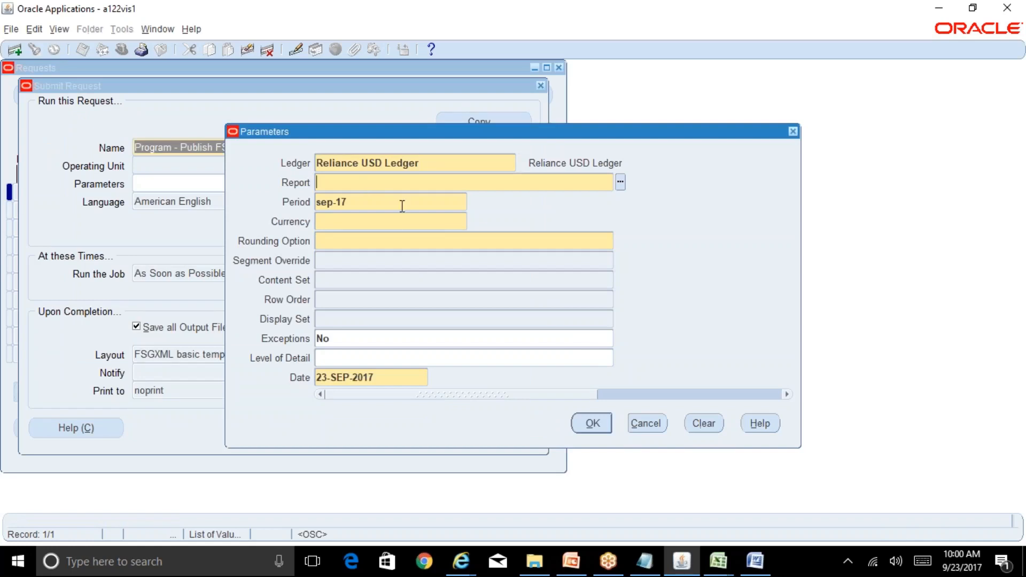
text(Rel Annl Compar Cur & YTD)
key(Tab)
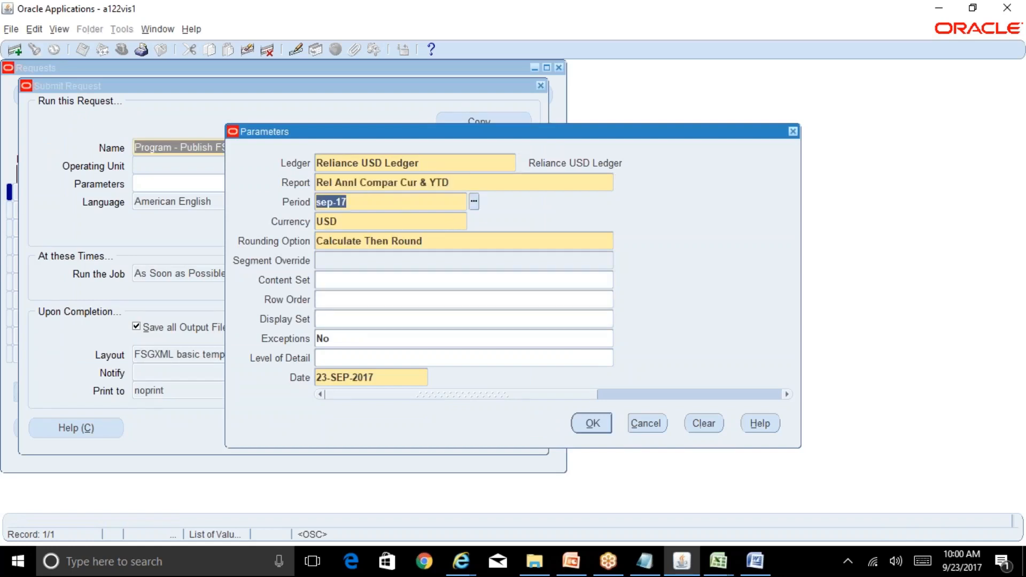
click(593, 423)
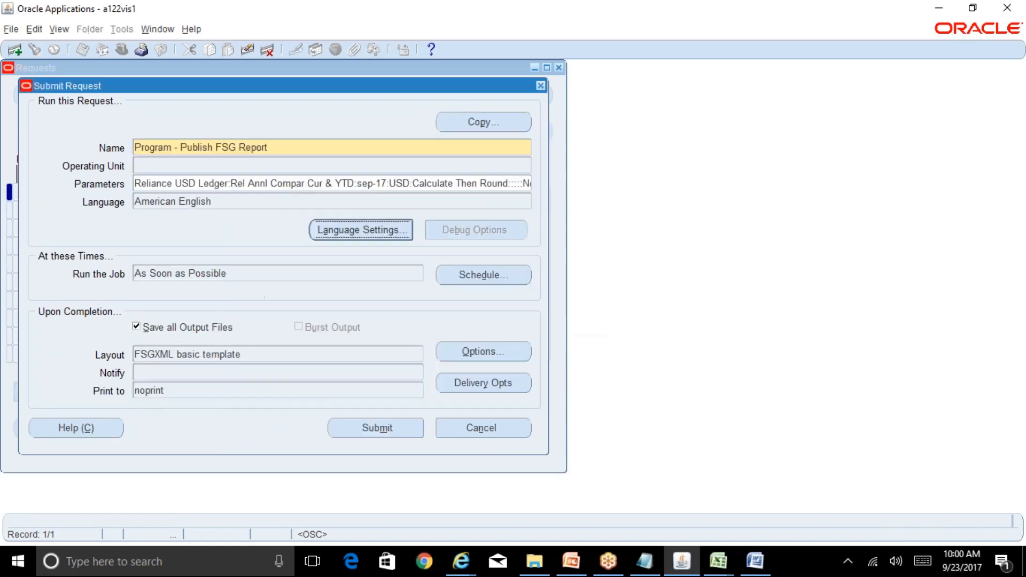
Submit the FSG report request without adding another, then list all requests and refresh their status
click(377, 428)
click(556, 326)
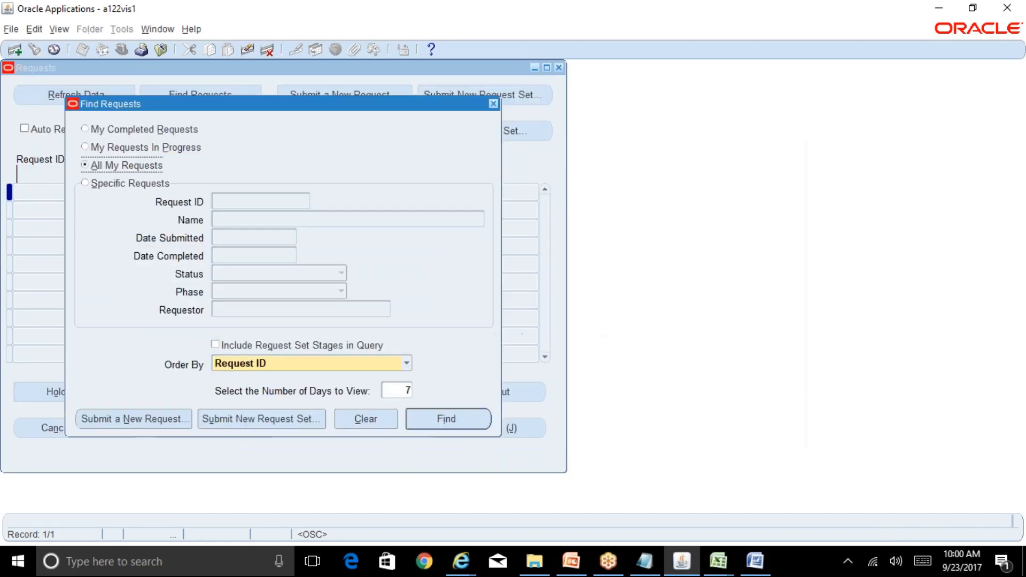
click(457, 419)
click(75, 96)
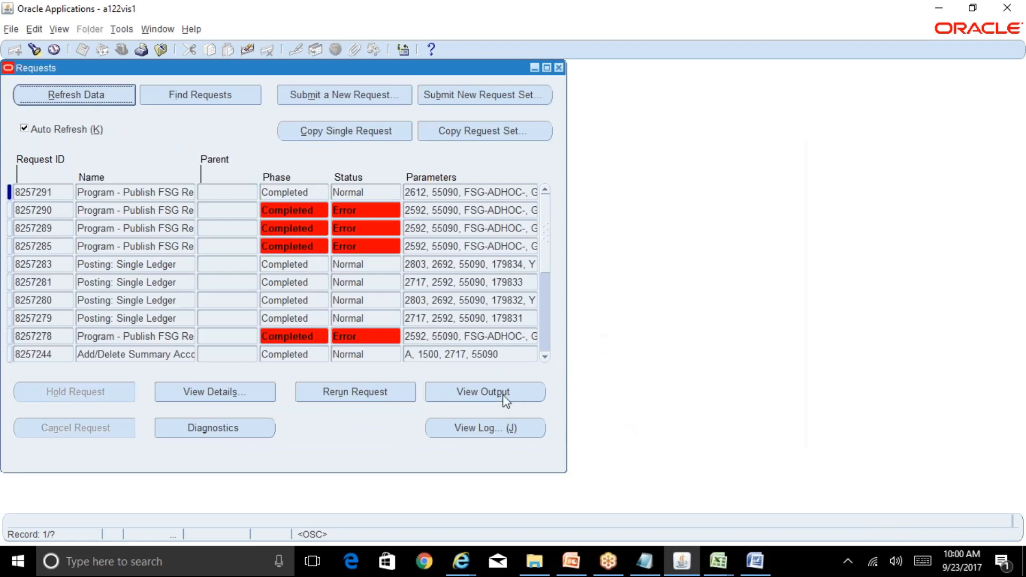
click(718, 561)
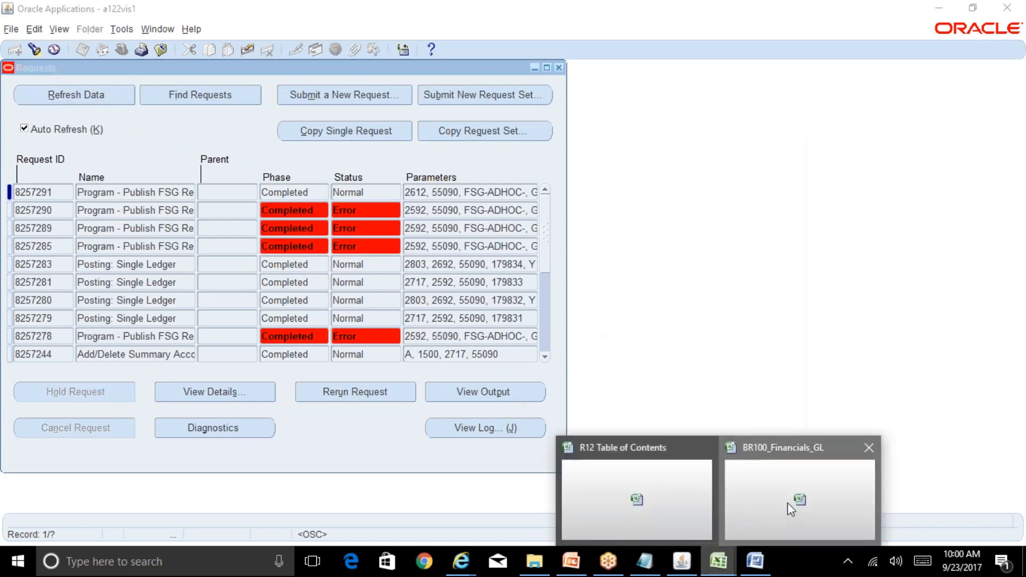
click(791, 508)
click(718, 561)
click(668, 495)
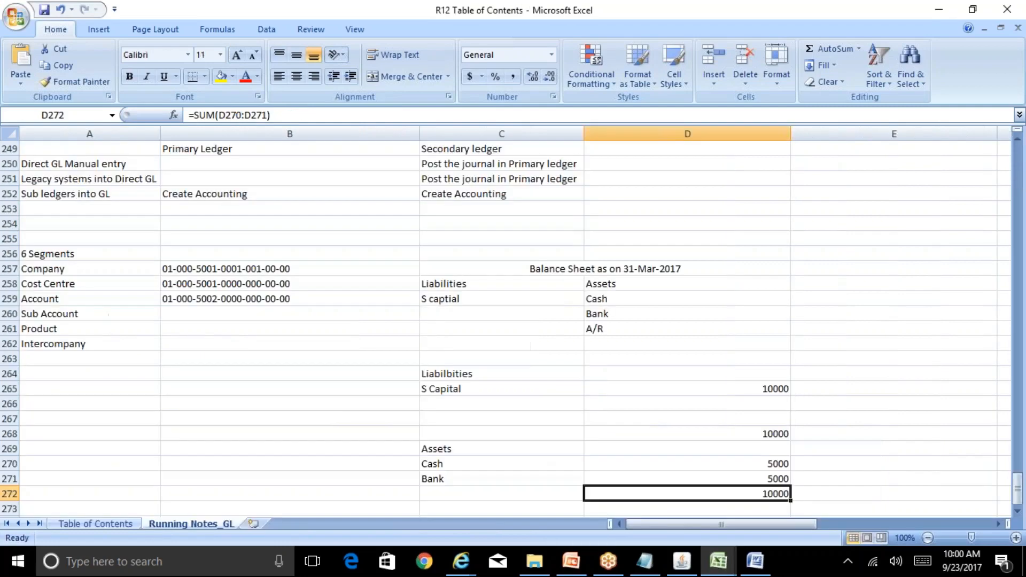
click(682, 561)
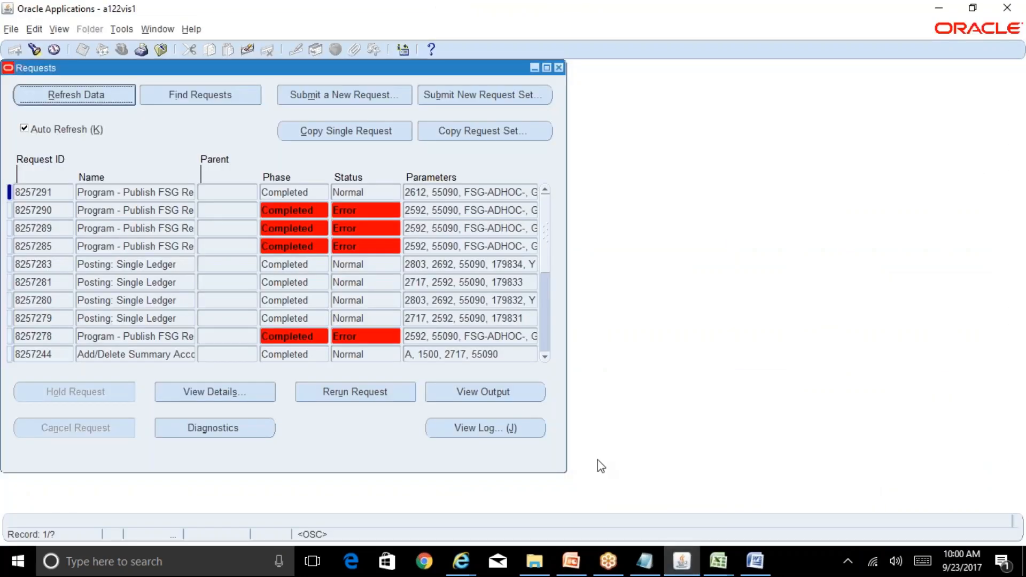
Open the newest FSG request's RTF output in Word, review the income statement, and return to the Oracle requests list
click(513, 398)
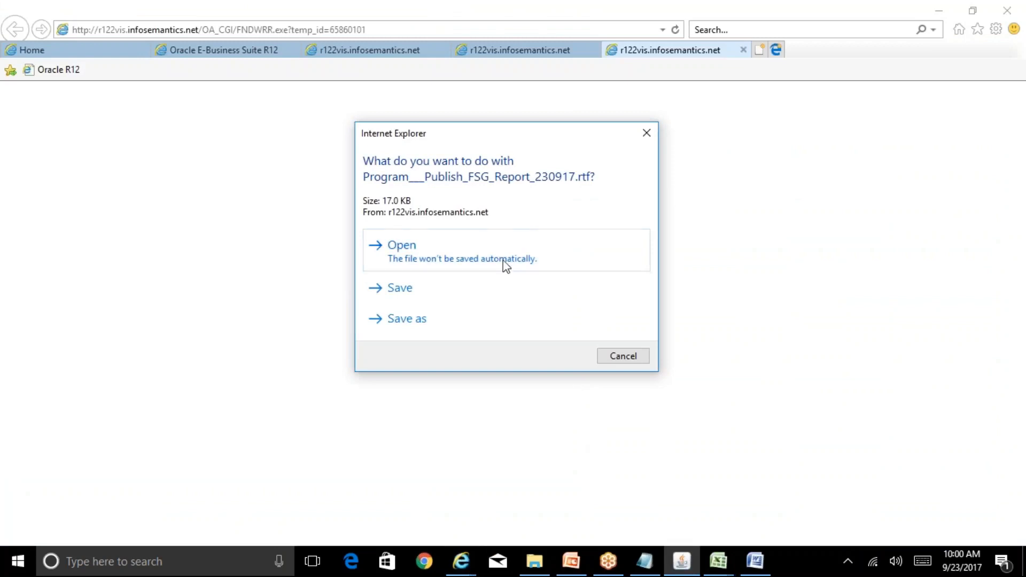
click(504, 264)
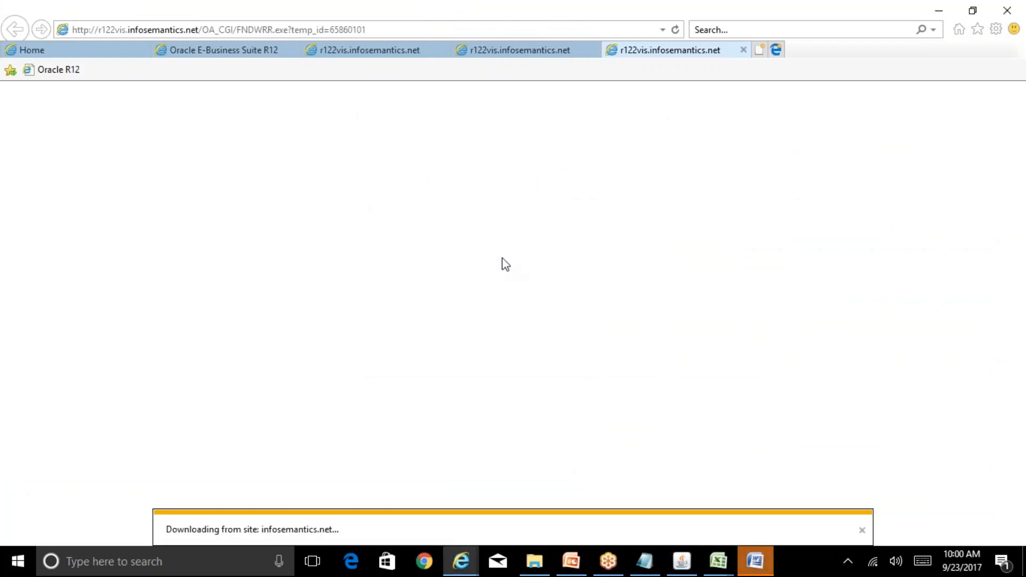
click(753, 560)
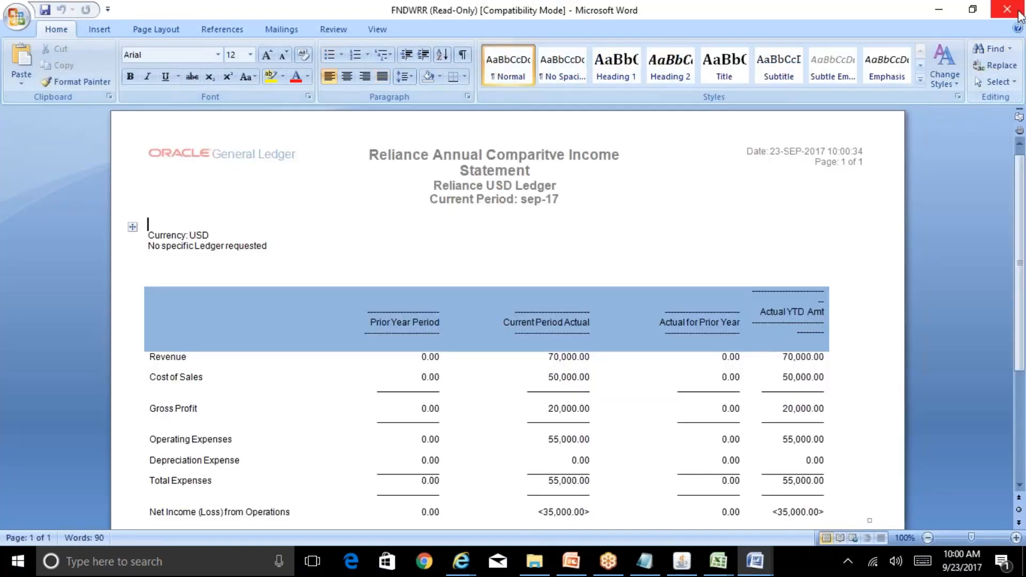
click(1007, 9)
click(682, 561)
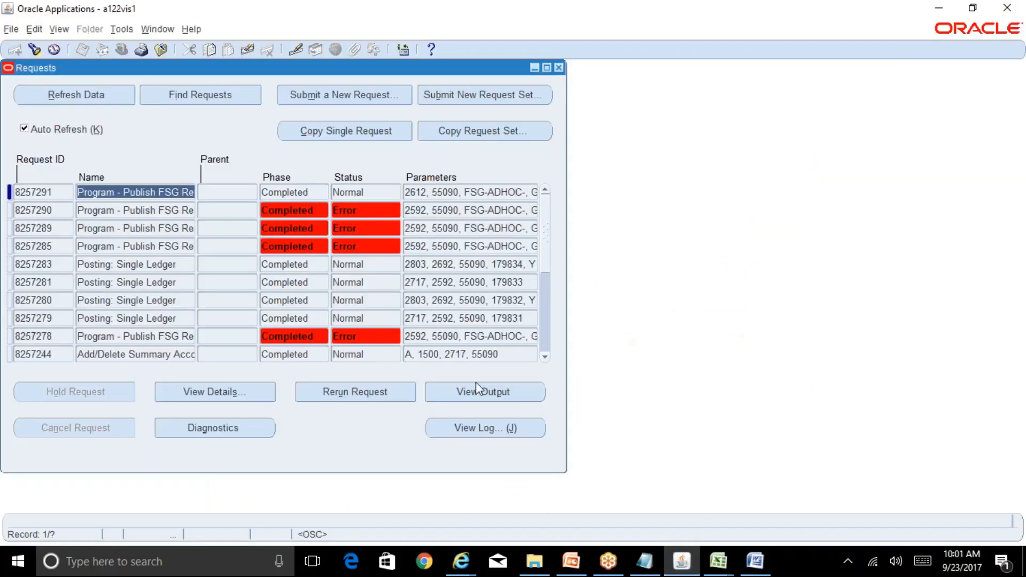
View the newest request's details, check its layout template, and close the details
click(252, 385)
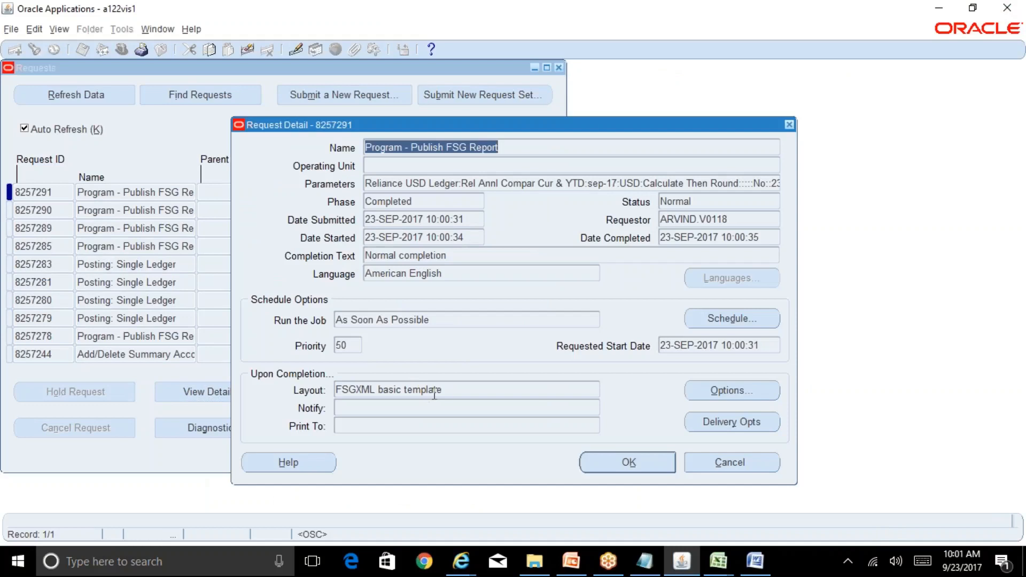
click(494, 395)
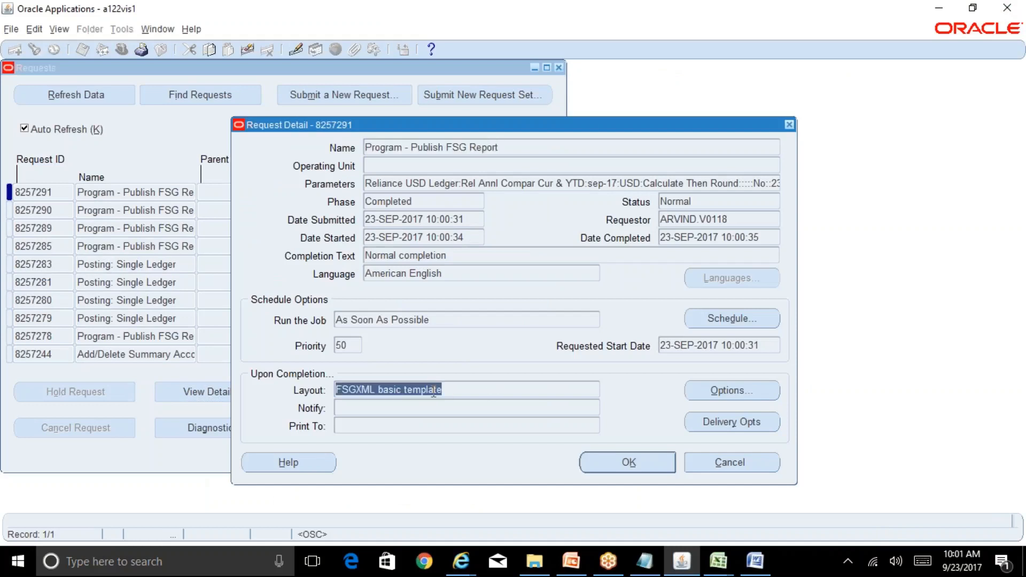
click(751, 466)
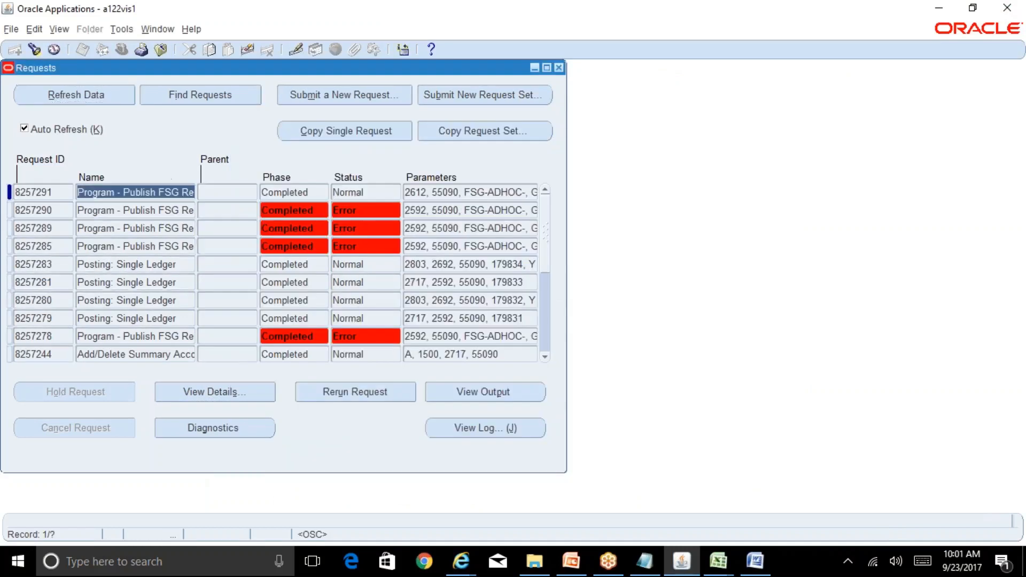
Move the requests list aside and start another Program - Publish FSG Report request from it
drag(366, 67, 699, 113)
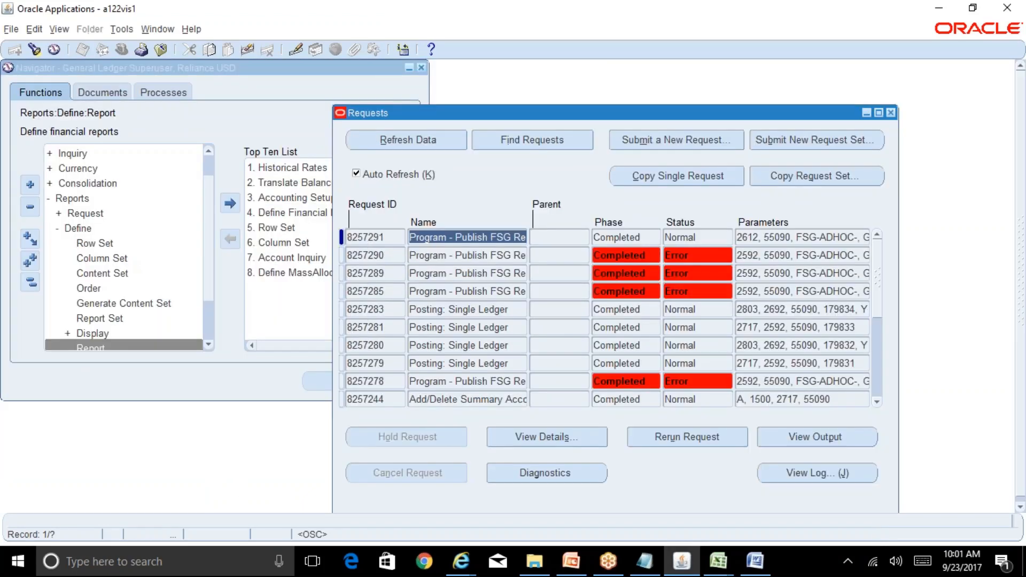
click(694, 145)
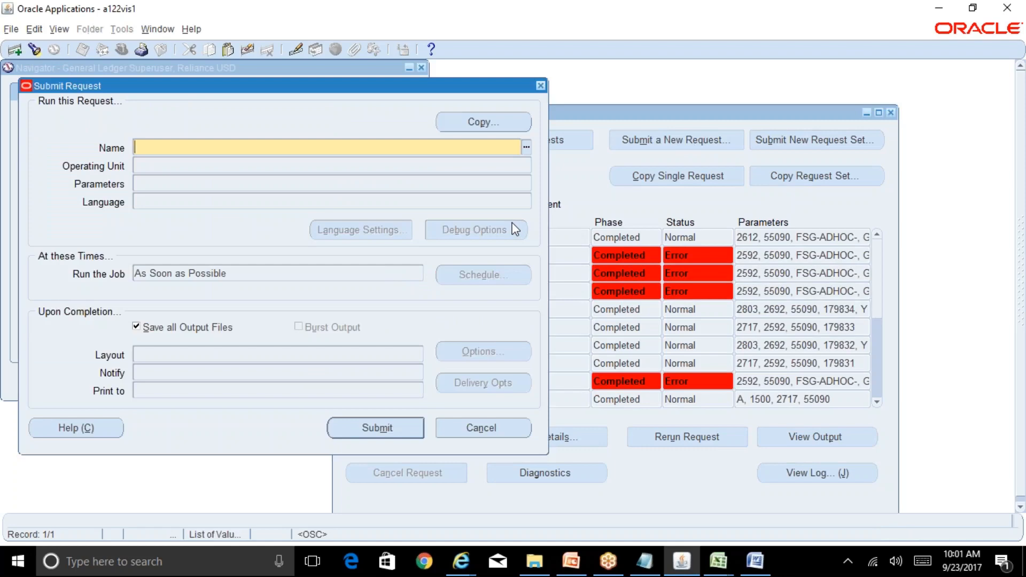
text(Program%Pub%)
key(Tab)
key(Return)
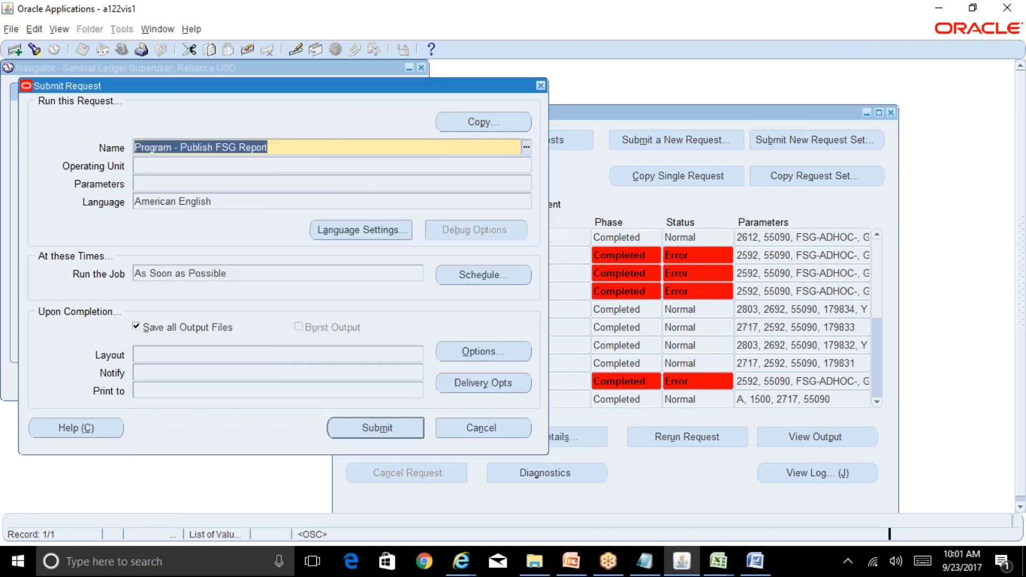
Choose Rel Annl Compar Cur & YTD among the reports matching Rel%, keep period sep-17, and accept the new request's parameters
key(Tab)
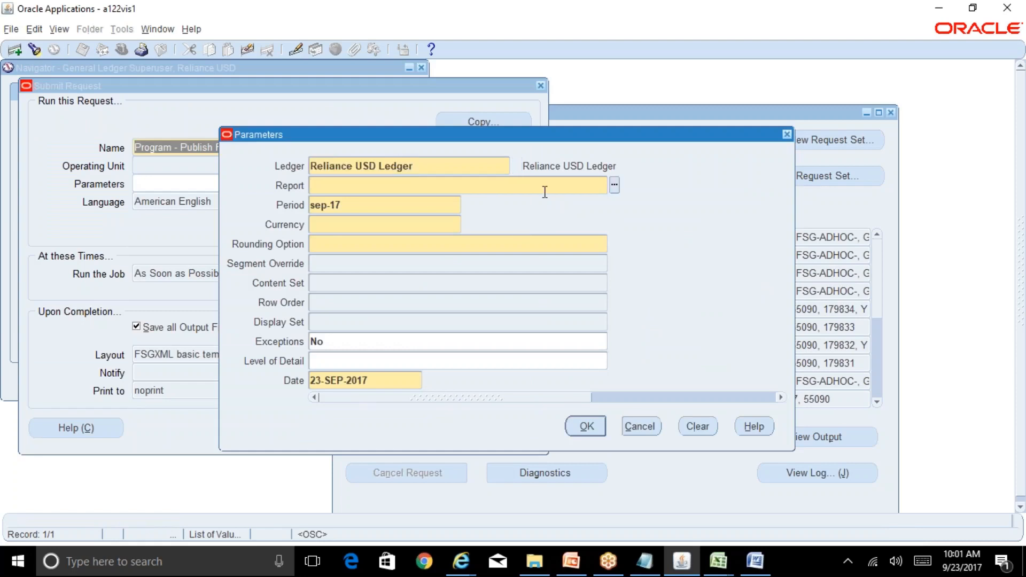
text(Rel%)
key(Tab)
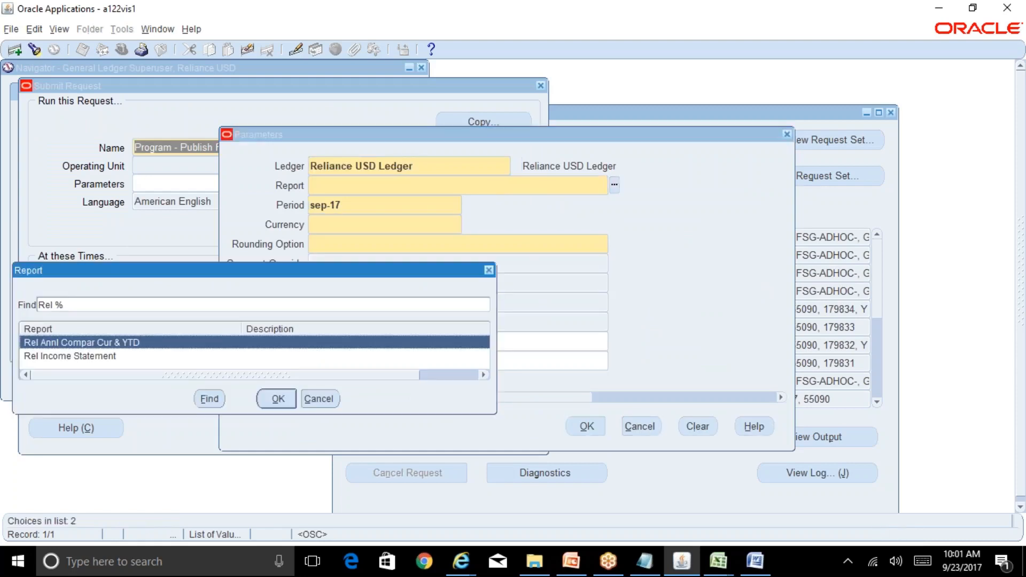
key(Return)
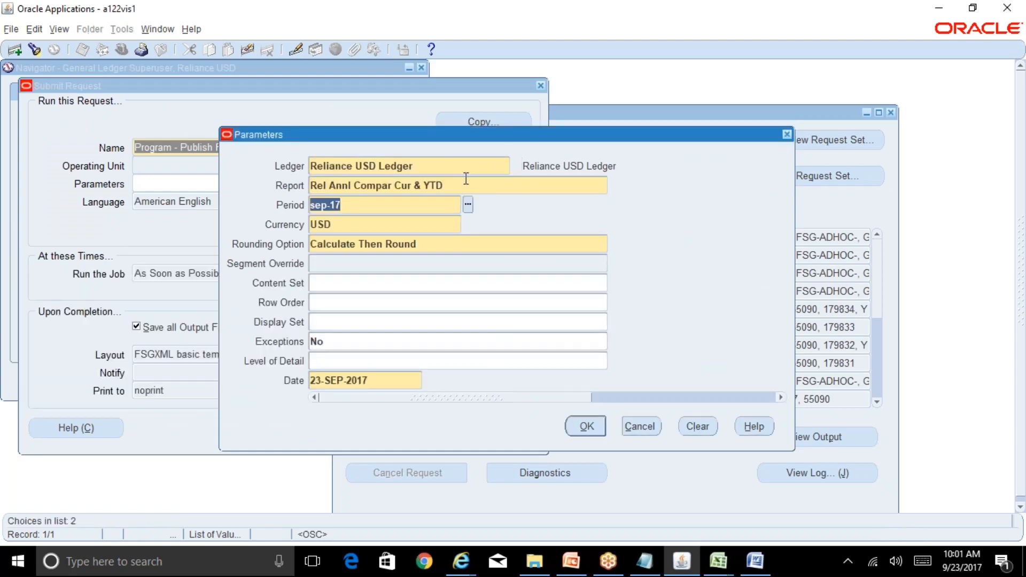
click(587, 426)
Change the request's output layout to FSGXML: Basic Excel Template in the completion options
click(477, 349)
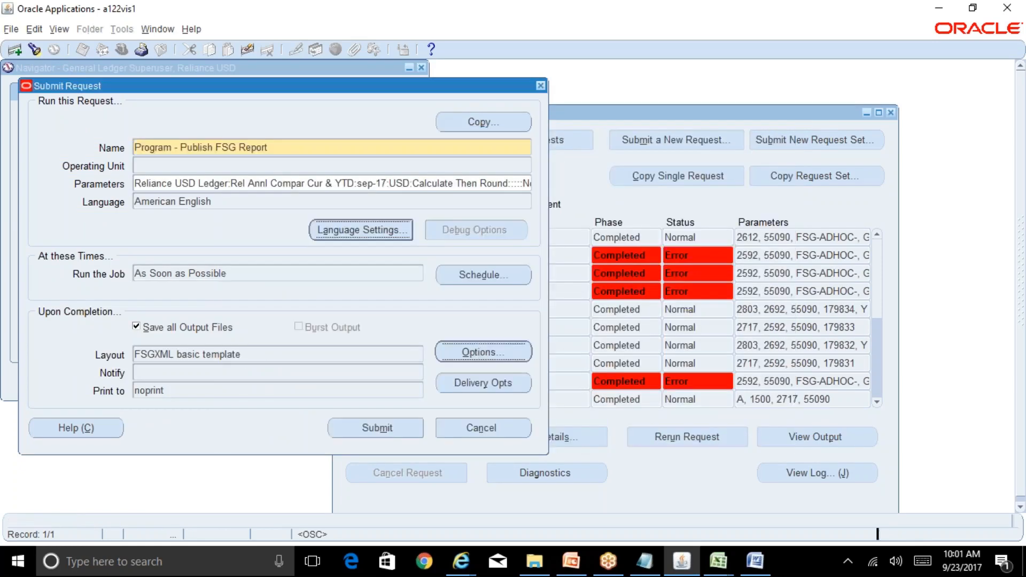
double_click(157, 139)
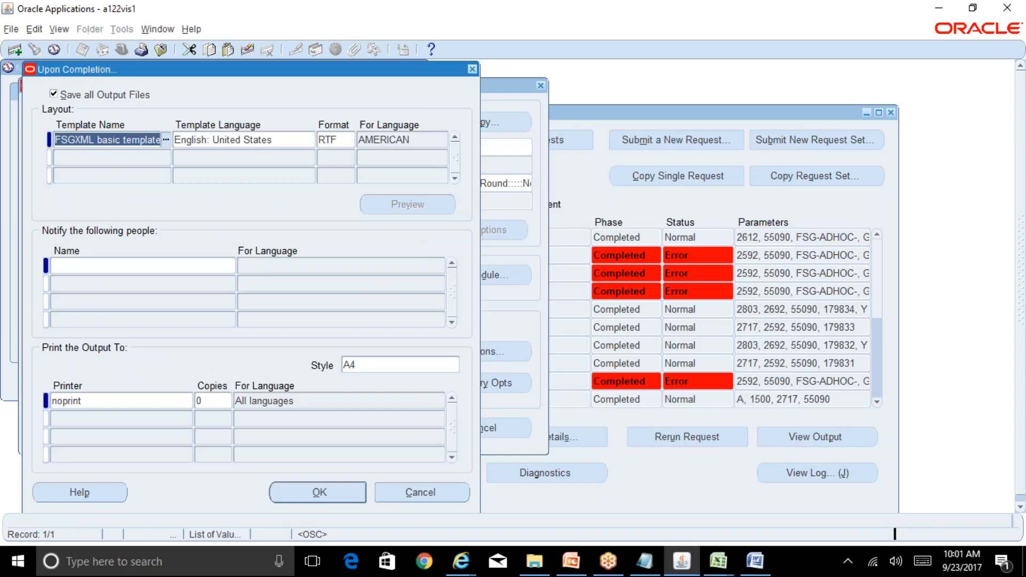
click(160, 283)
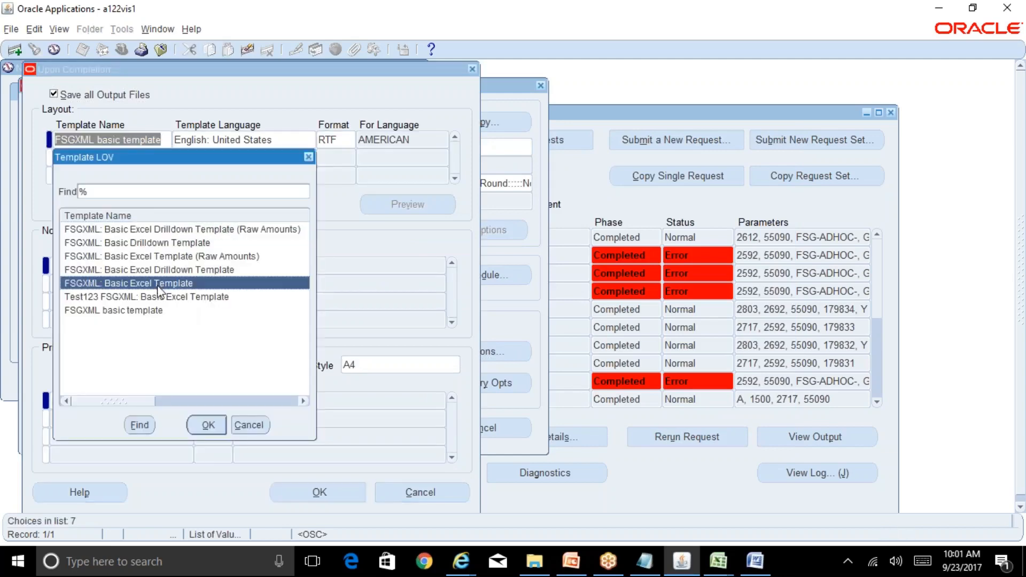
click(208, 426)
click(315, 492)
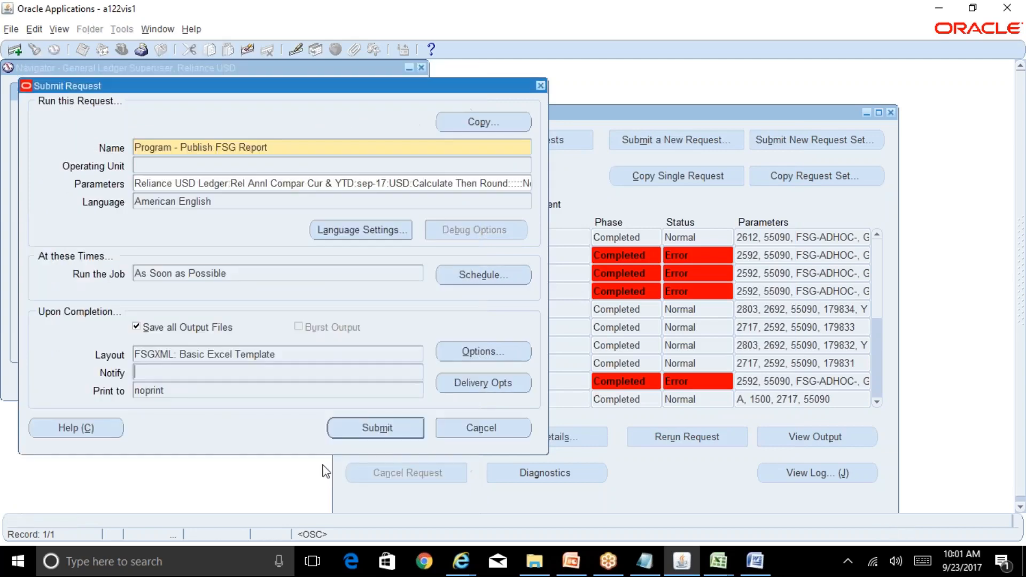
Submit the FSG report request without adding another, and open its completed Excel output without saving the file
click(405, 428)
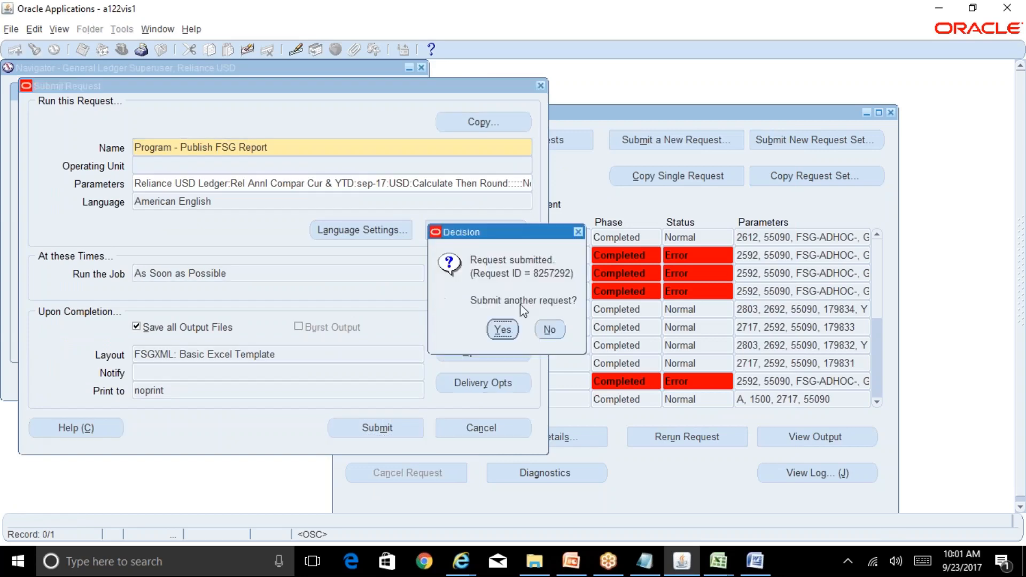
key(Return)
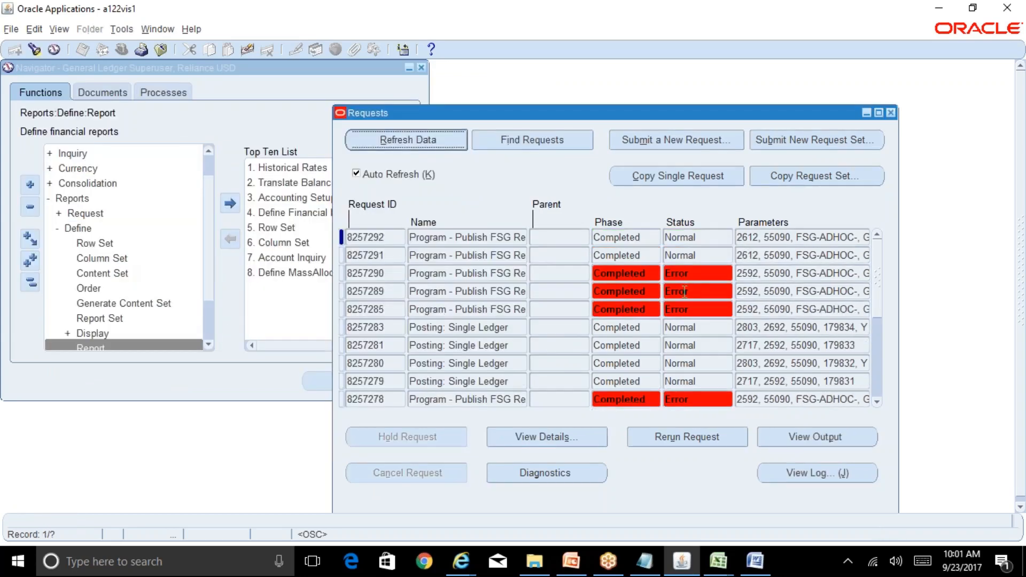
click(832, 436)
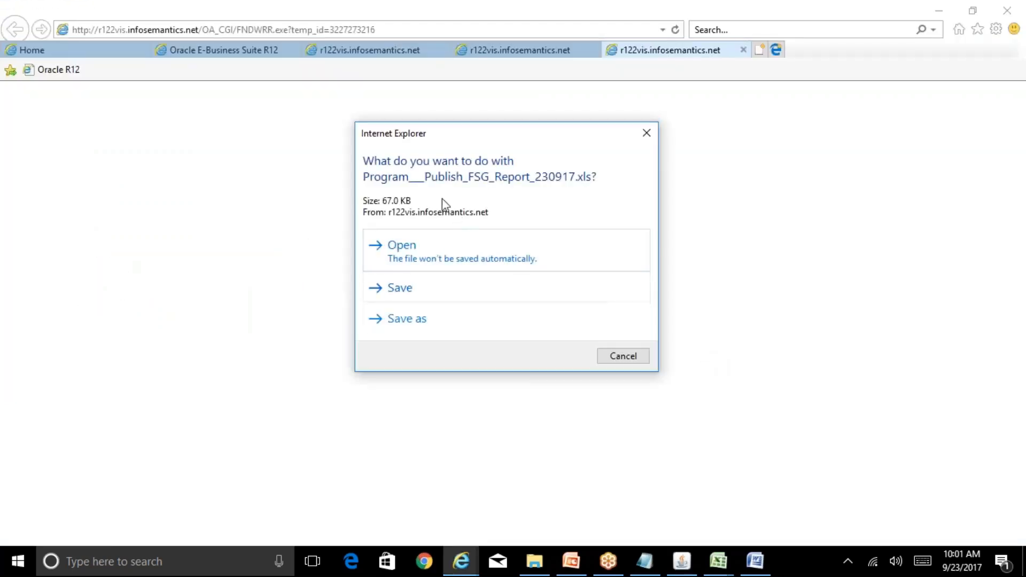
click(539, 254)
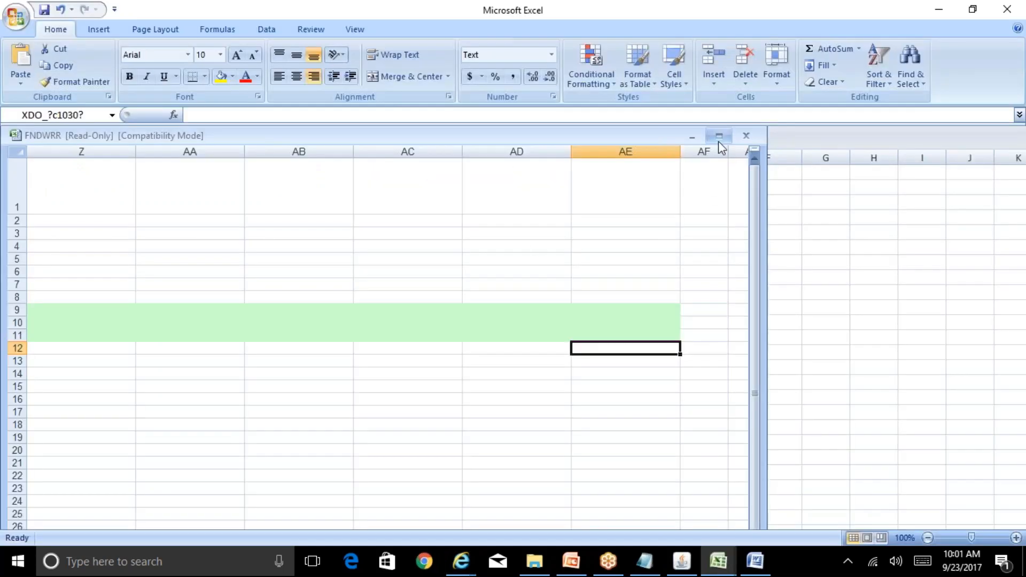
Maximize the report workbook and return to the Revenue label in column A to show the income statement
click(718, 137)
key(Left)
key(Left)
key(Left)
key(Left)
key(Left)
key(Left)
key(Left)
key(Left)
key(Left)
key(Left)
key(Left)
key(Left)
key(Left)
key(Left)
key(Left)
key(Left)
key(Left)
key(Left)
key(Left)
key(Left)
key(Left)
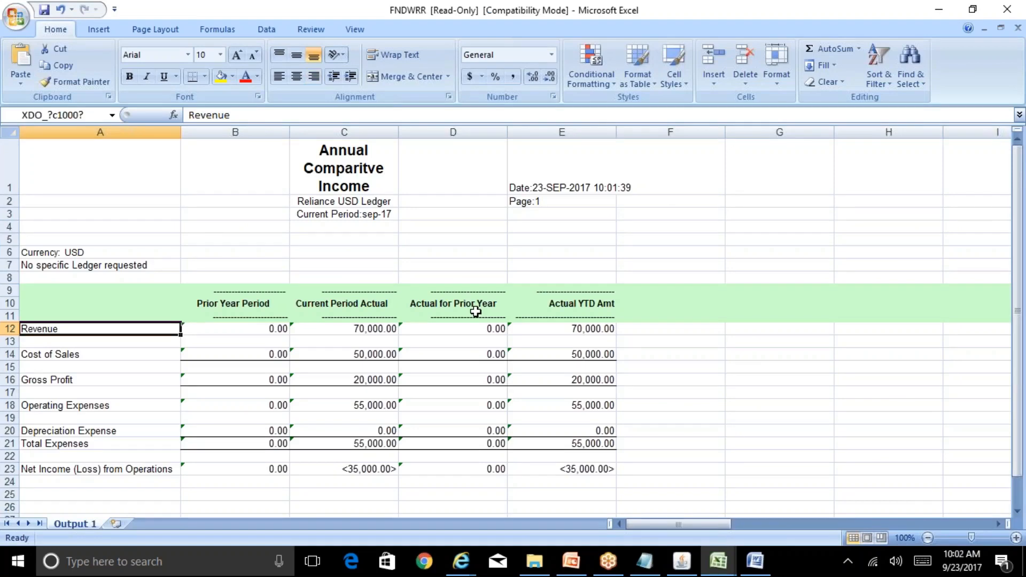
Review the Current Period Actual amounts from Cost of Sales to Net Income, along with the report's ledger name and currency
click(381, 467)
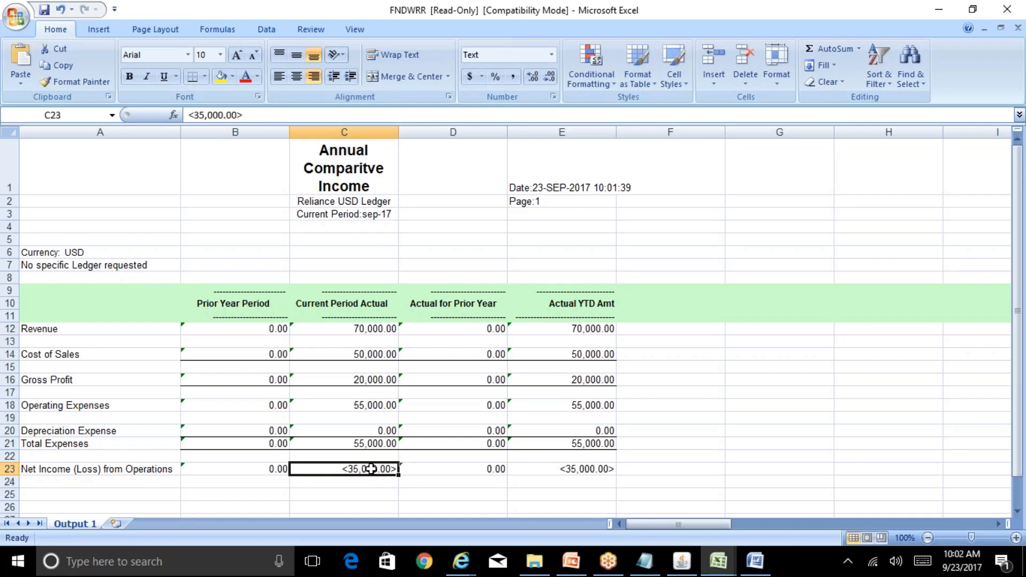
click(368, 336)
click(377, 353)
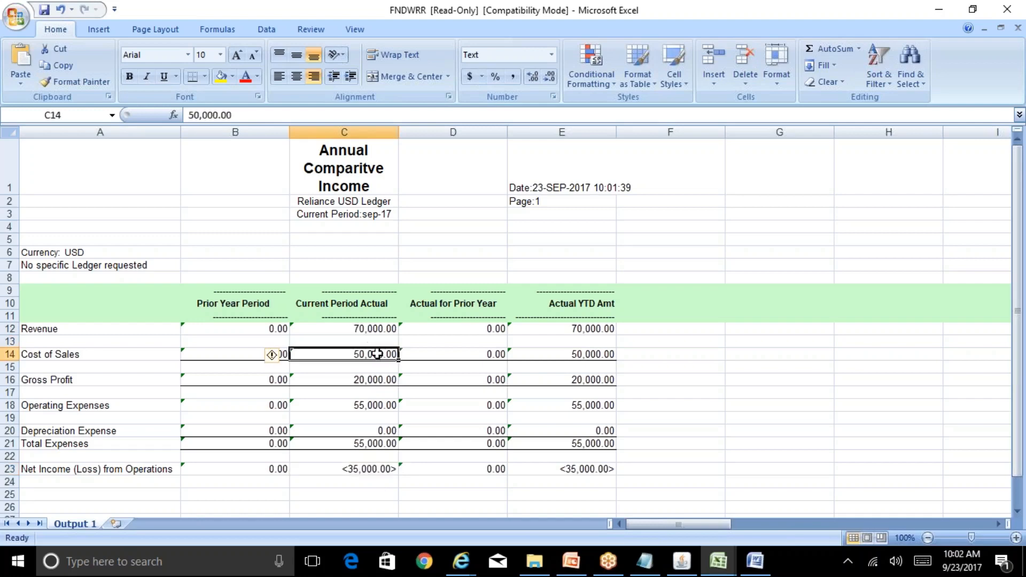
click(378, 380)
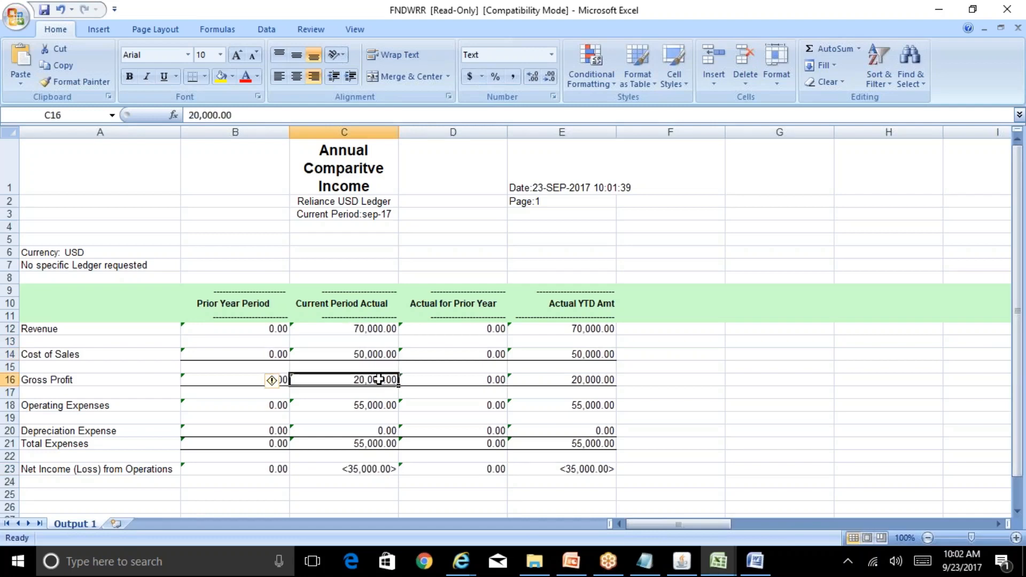
click(386, 409)
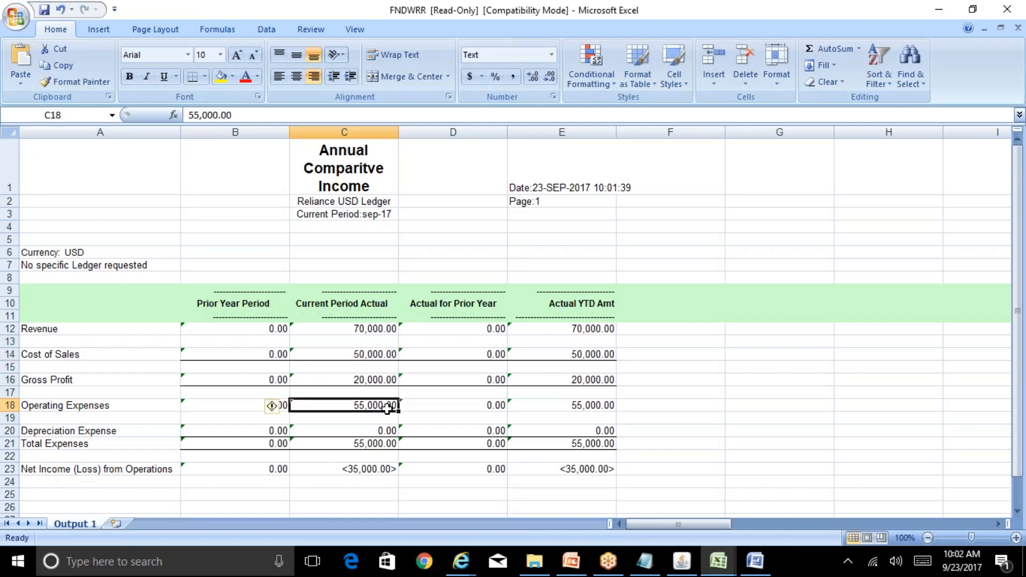
click(388, 467)
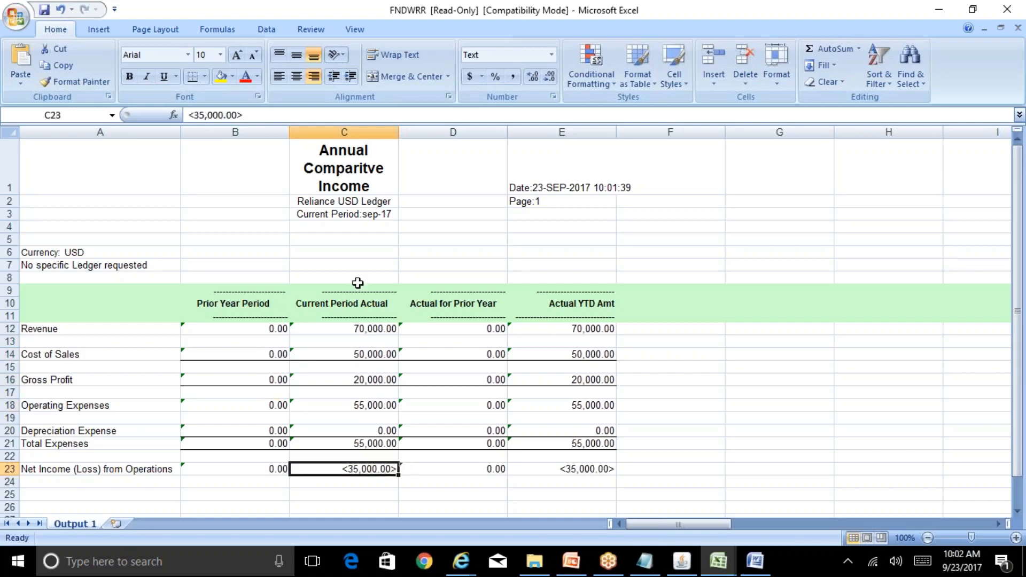
click(364, 202)
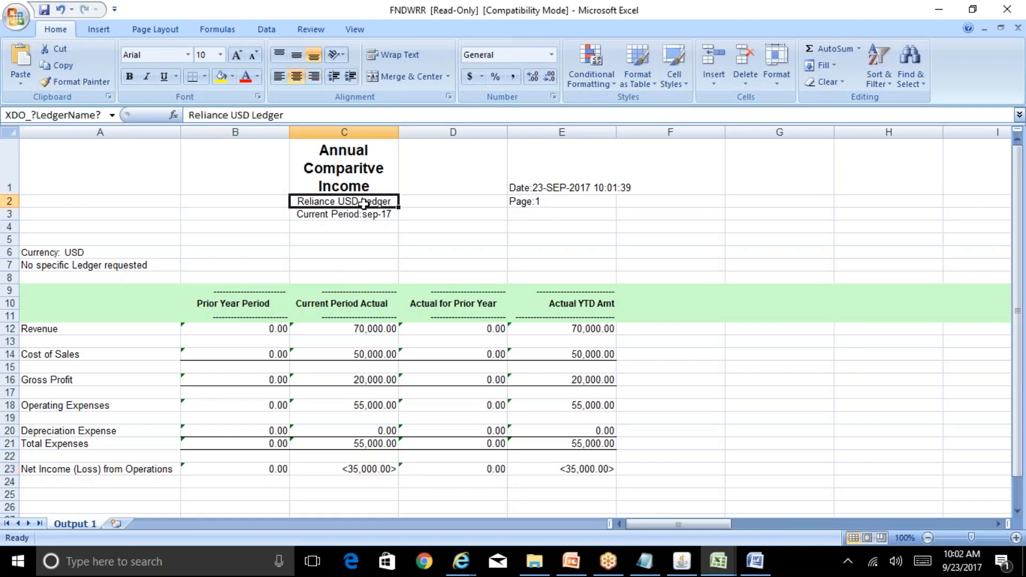
click(65, 253)
click(393, 468)
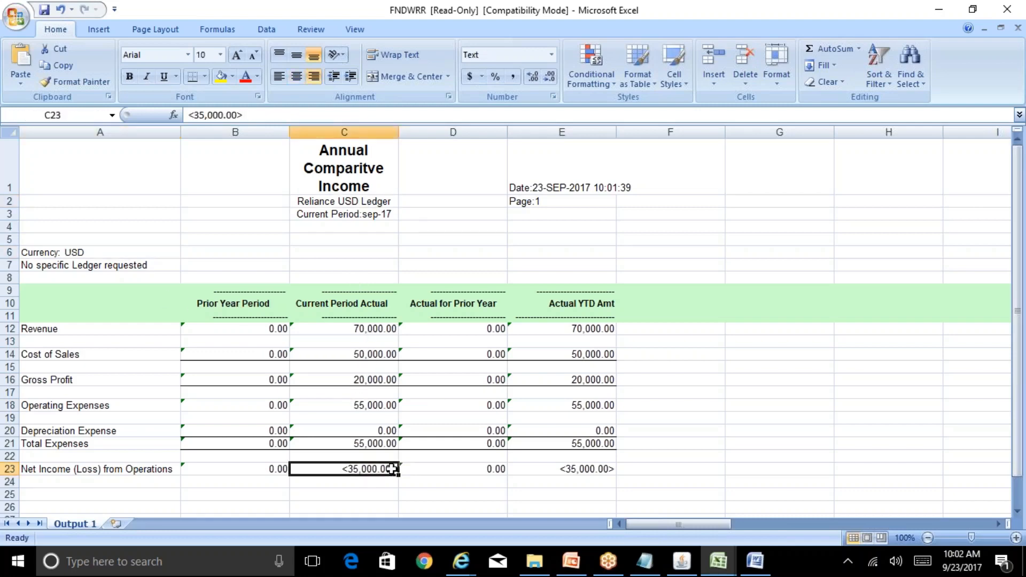